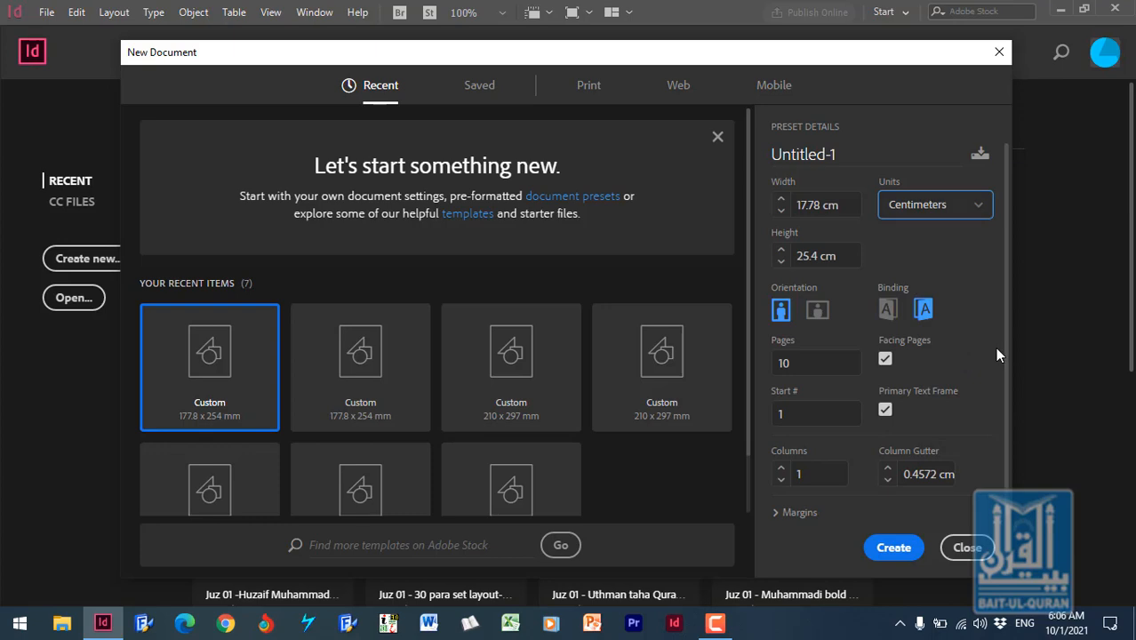
# Step: Set the new document's page size to 17 cm wide by 24 cm high and turn off facing pages
pyautogui.moveTo(899, 68); pyautogui.dragTo(782, 54)
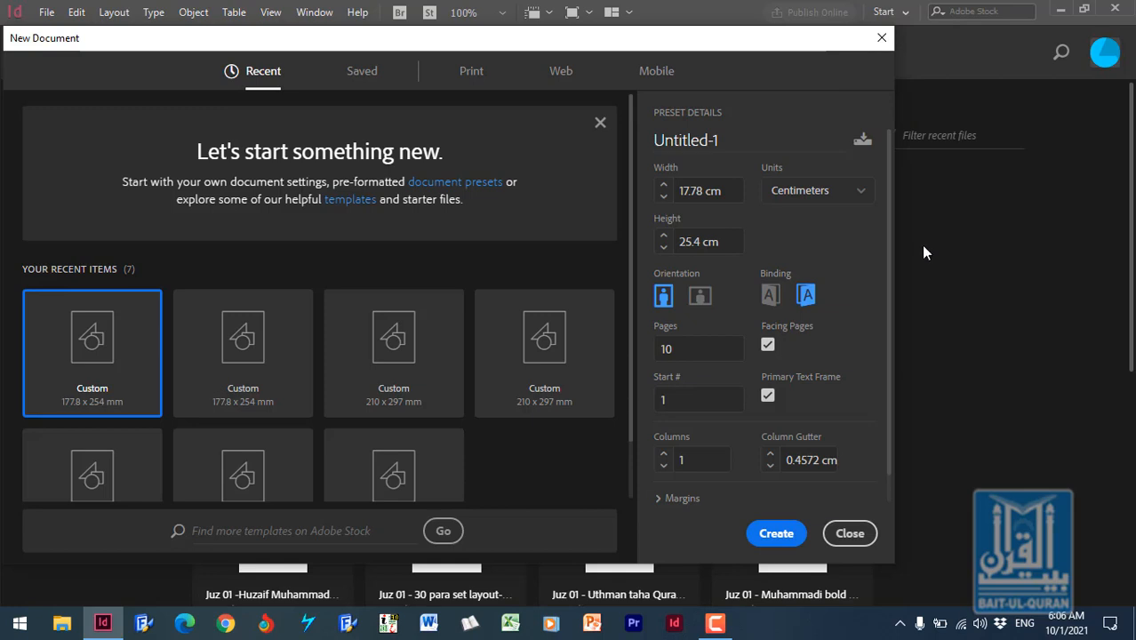
pyautogui.click(725, 197)
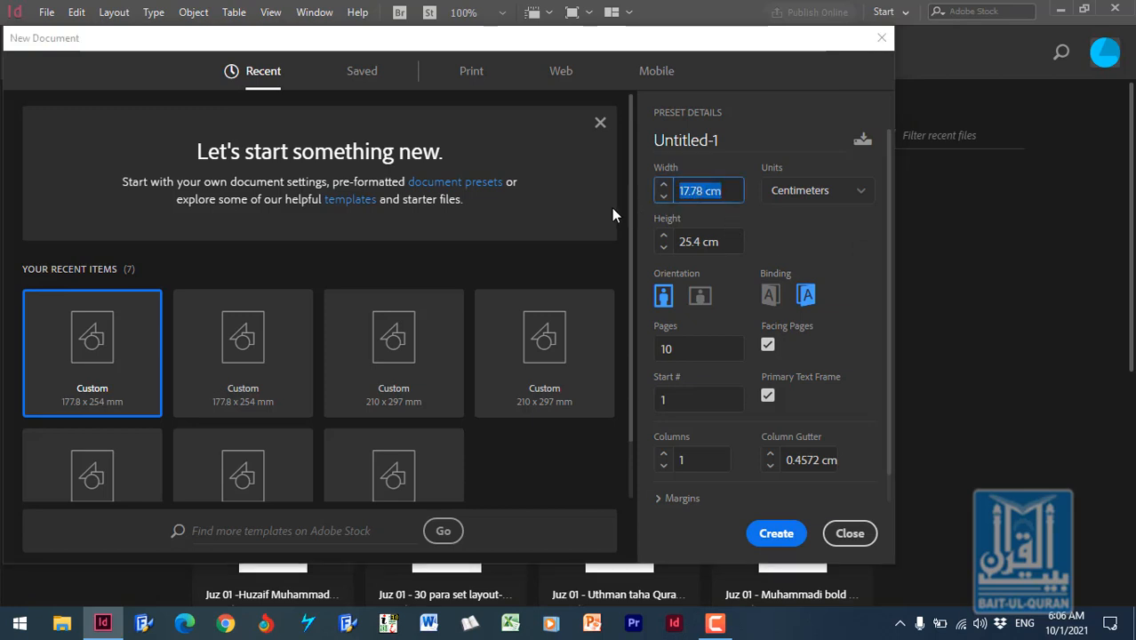
pyautogui.write('17')
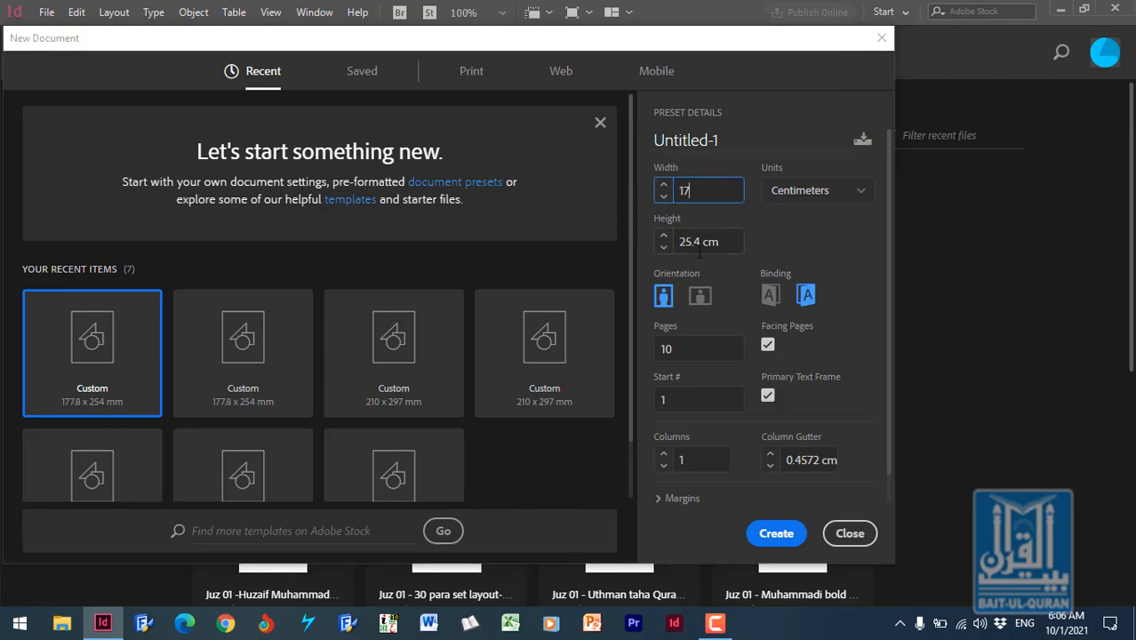
pyautogui.press('Tab')
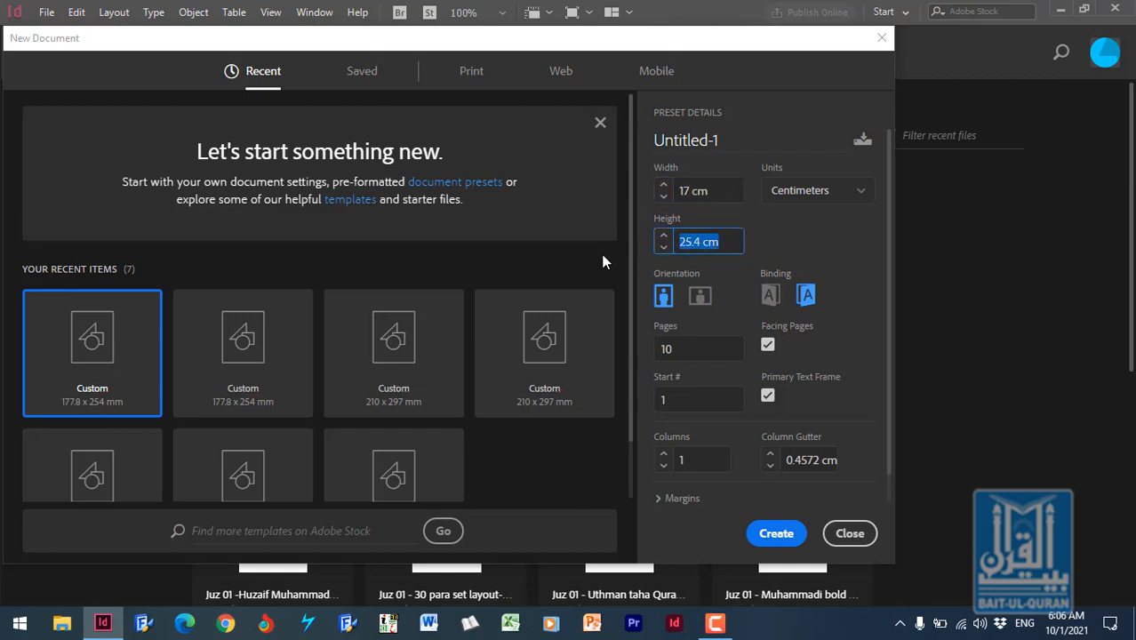
pyautogui.write('24')
pyautogui.click(768, 346)
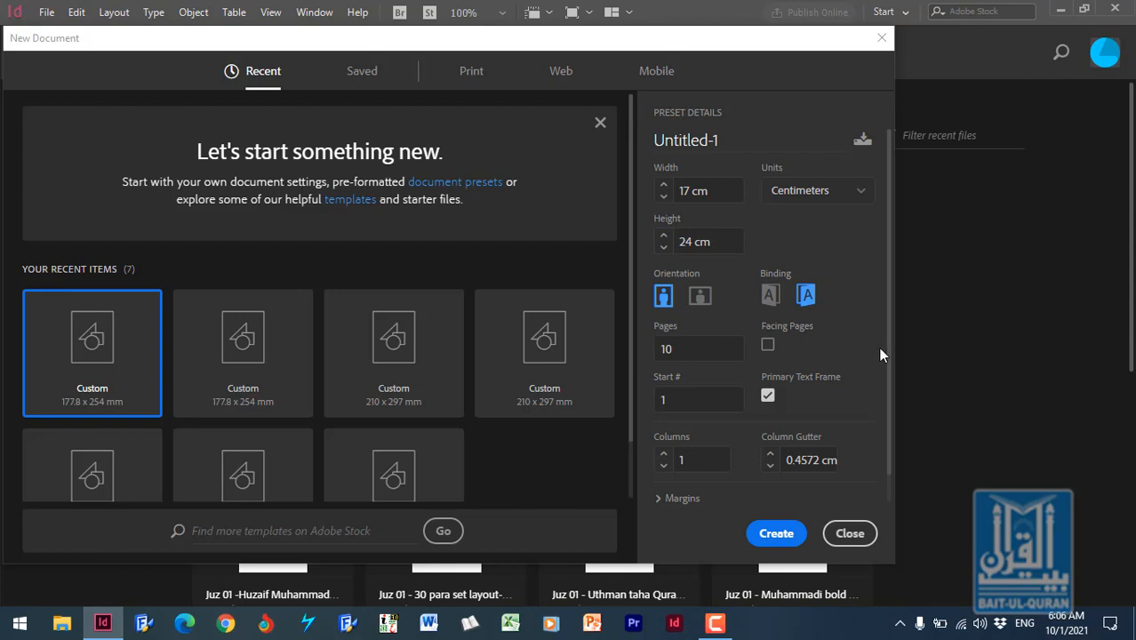
# Step: Set all four page margins to 2 cm and create the document
pyautogui.moveTo(888, 354); pyautogui.dragTo(891, 422)
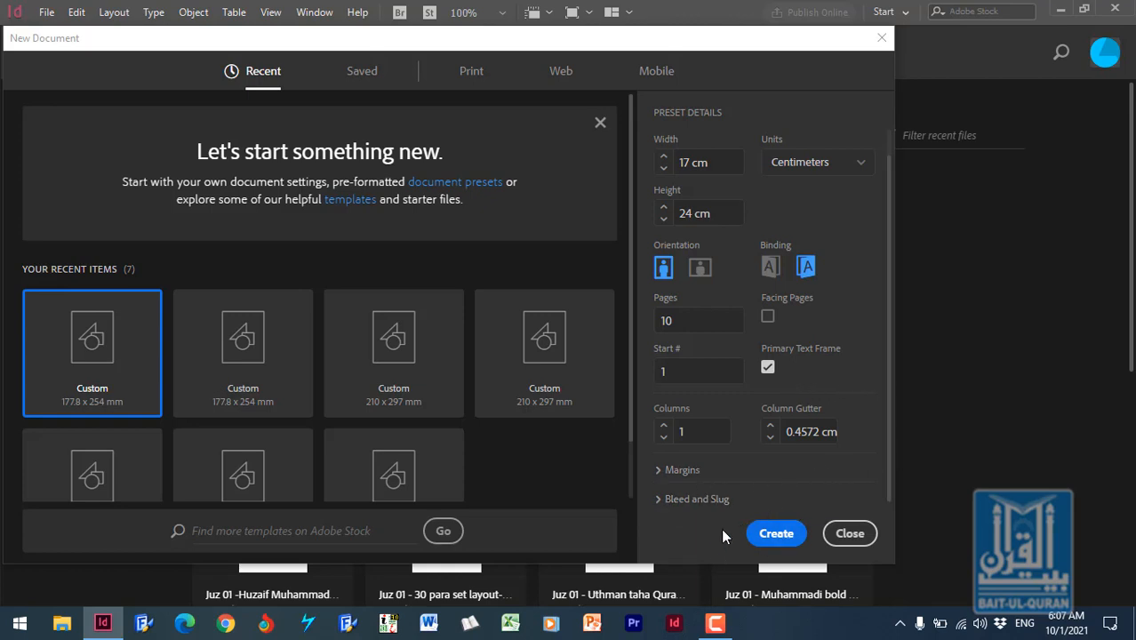
pyautogui.click(669, 469)
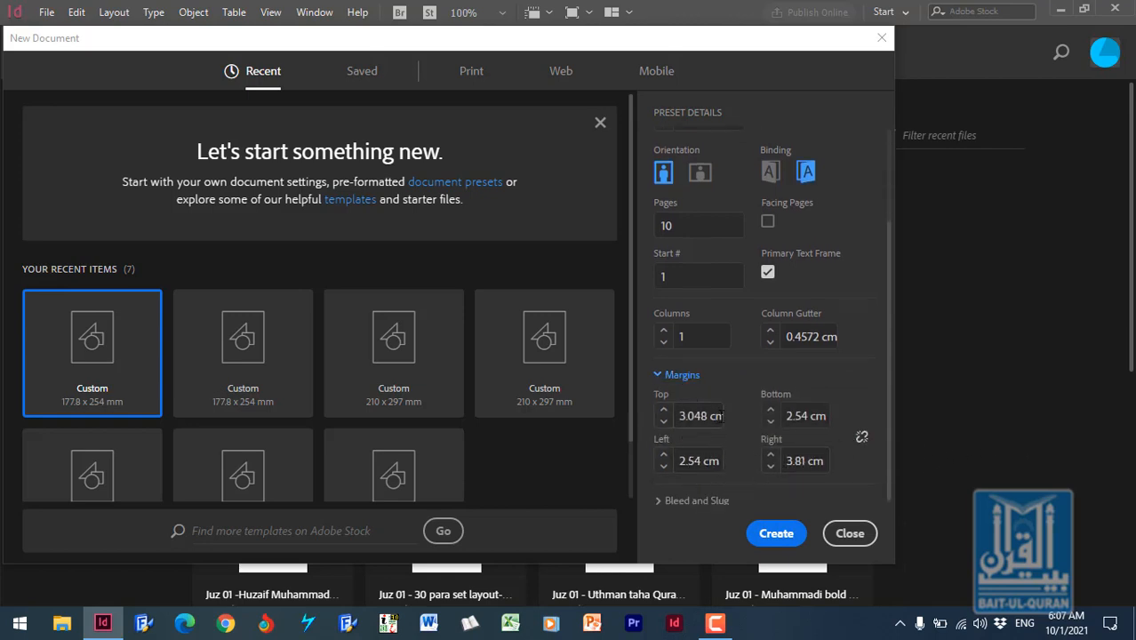
pyautogui.click(708, 411)
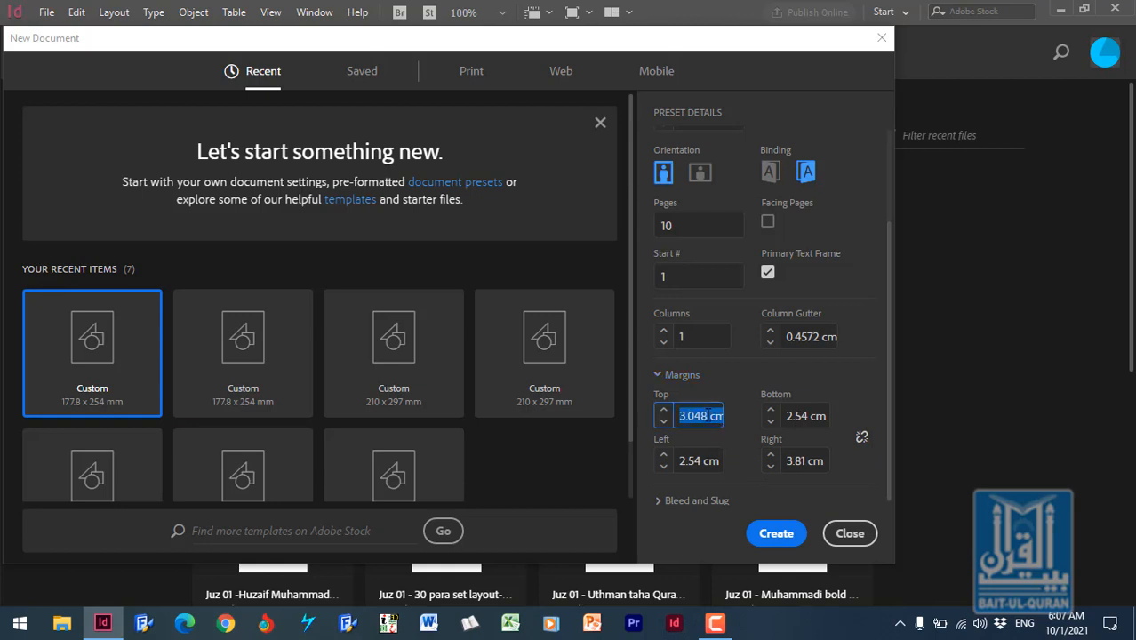
pyautogui.write('2')
pyautogui.click(862, 439)
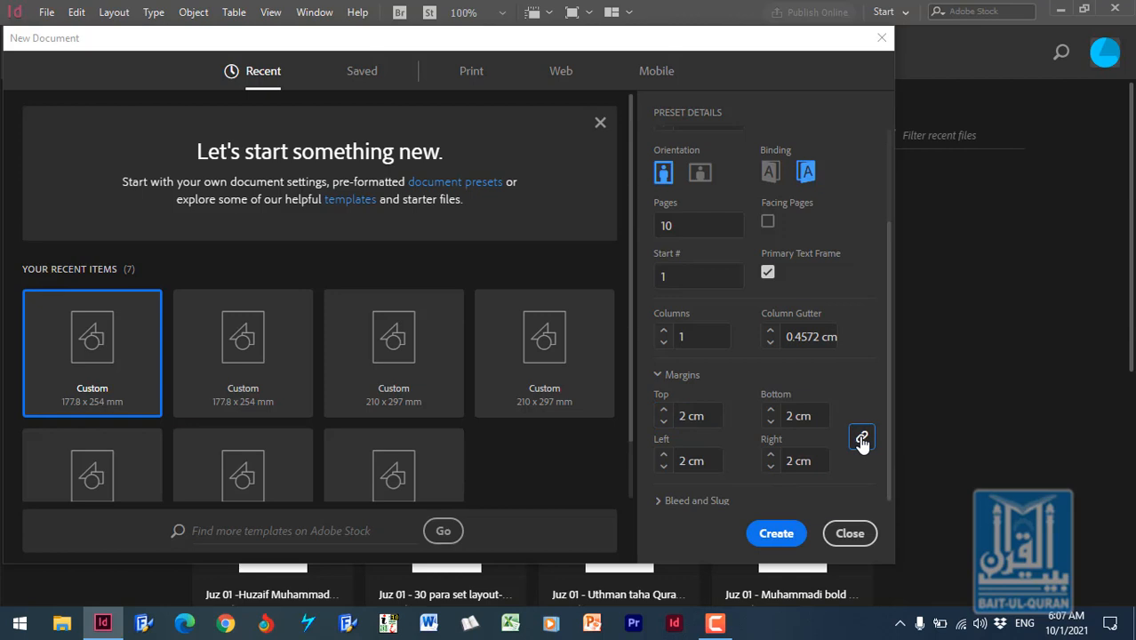
pyautogui.click(861, 439)
pyautogui.click(685, 416)
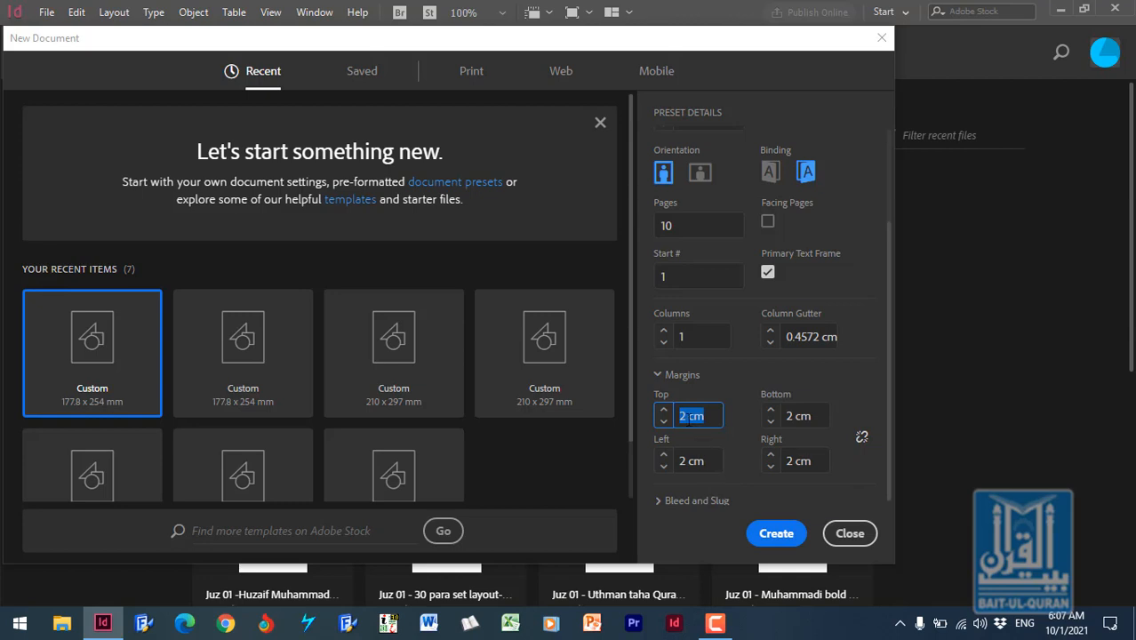
pyautogui.click(685, 415)
pyautogui.doubleClick(685, 415)
pyautogui.click(683, 416)
pyautogui.click(776, 533)
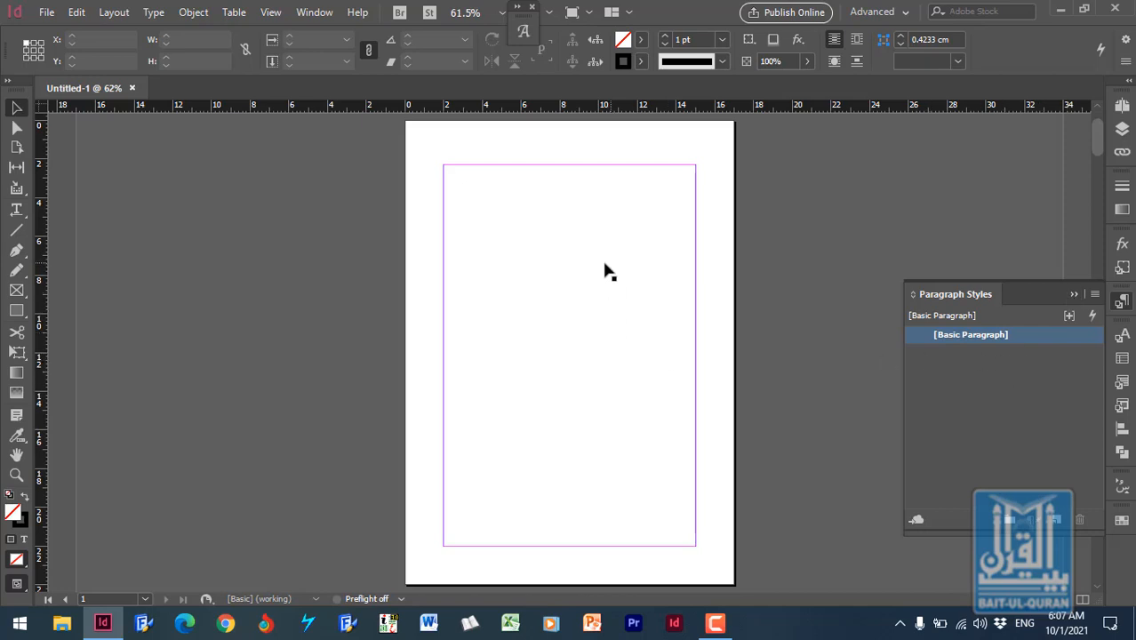
# Step: Zoom in on the upper part of the first page's margin frame and activate the Type tool
pyautogui.click(16, 209)
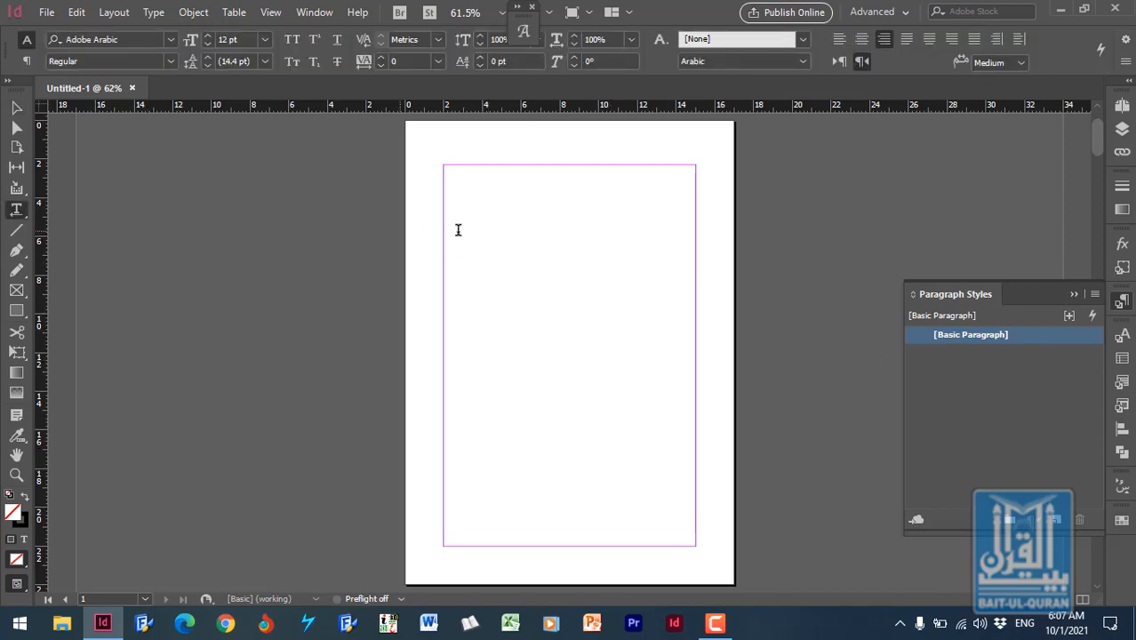
pyautogui.click(16, 476)
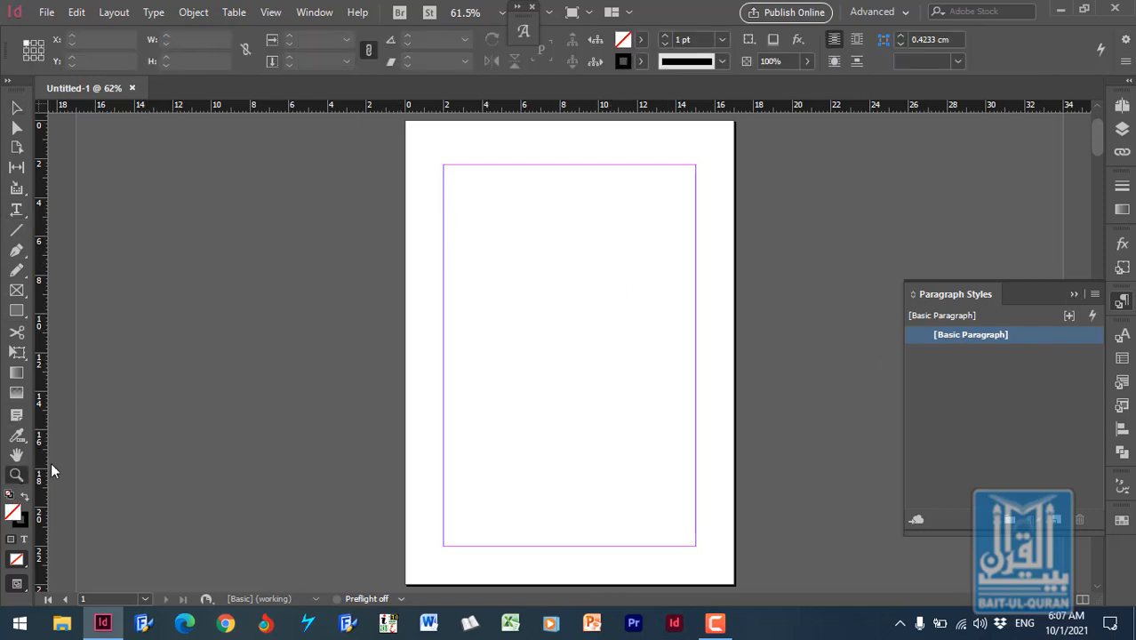
pyautogui.moveTo(435, 154); pyautogui.dragTo(728, 275)
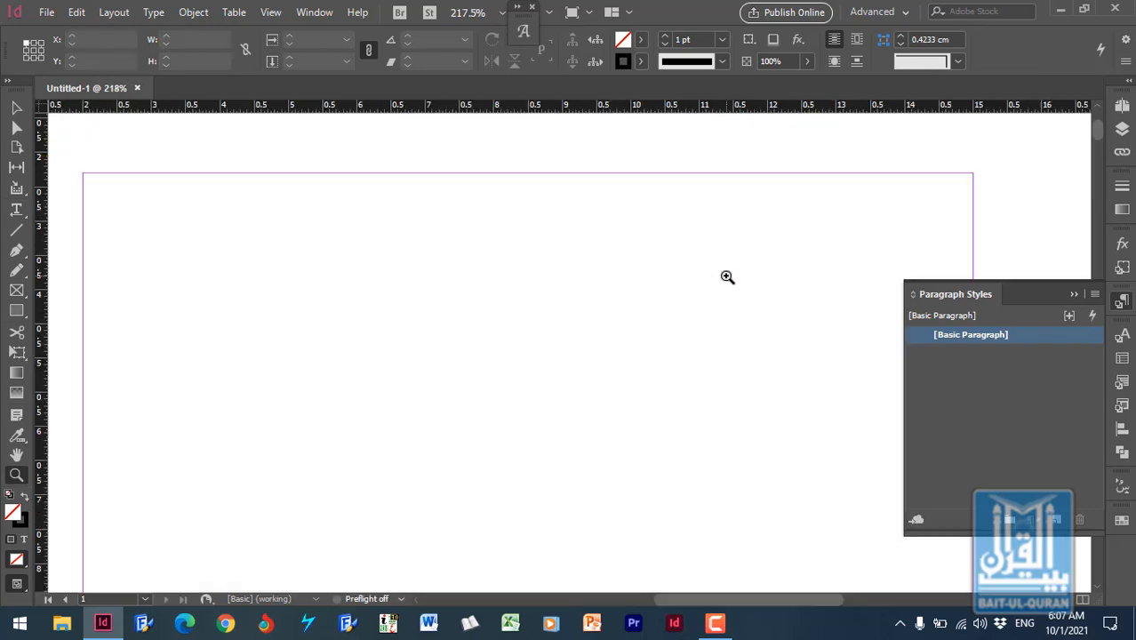
pyautogui.click(17, 209)
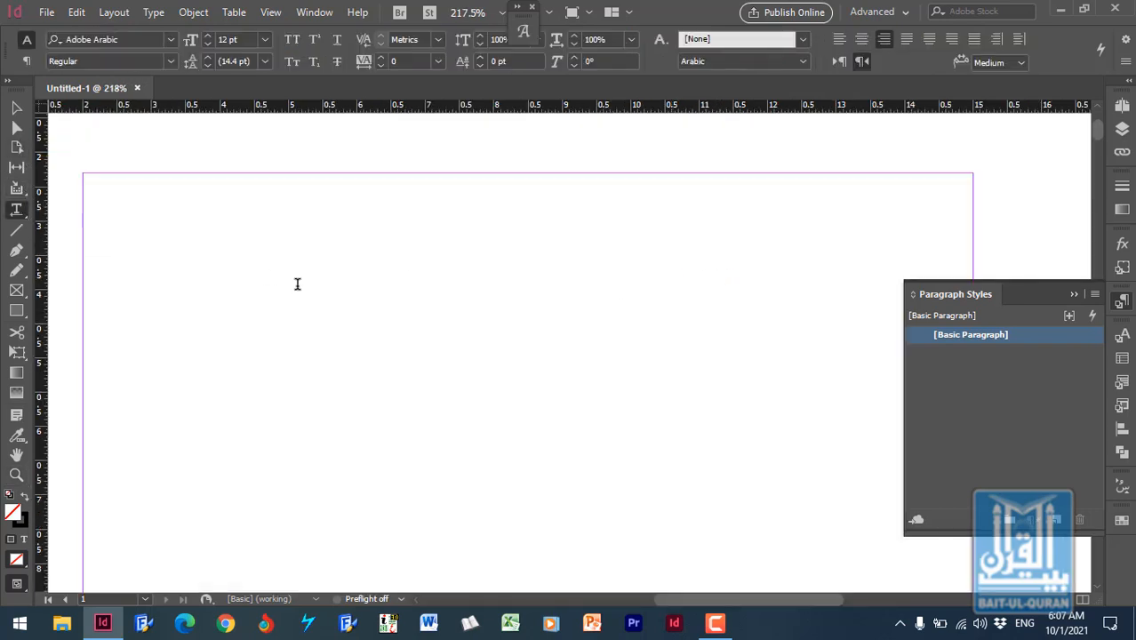
# Step: Try to load all text styles from AKRAM-1.indd in the Documents folder
pyautogui.click(1096, 296)
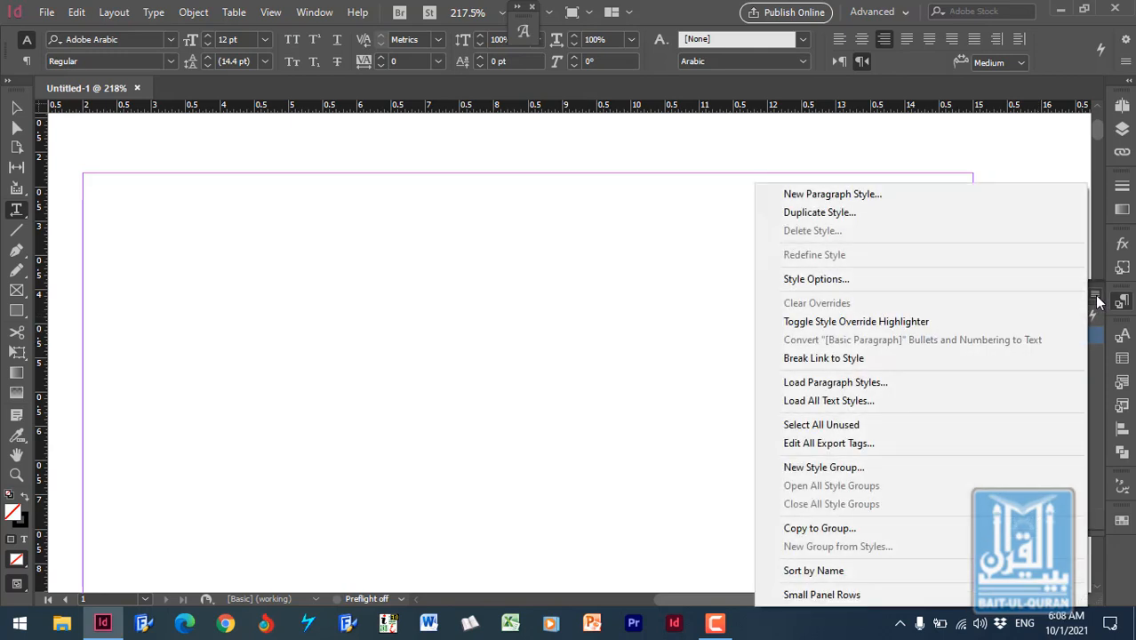
pyautogui.click(885, 407)
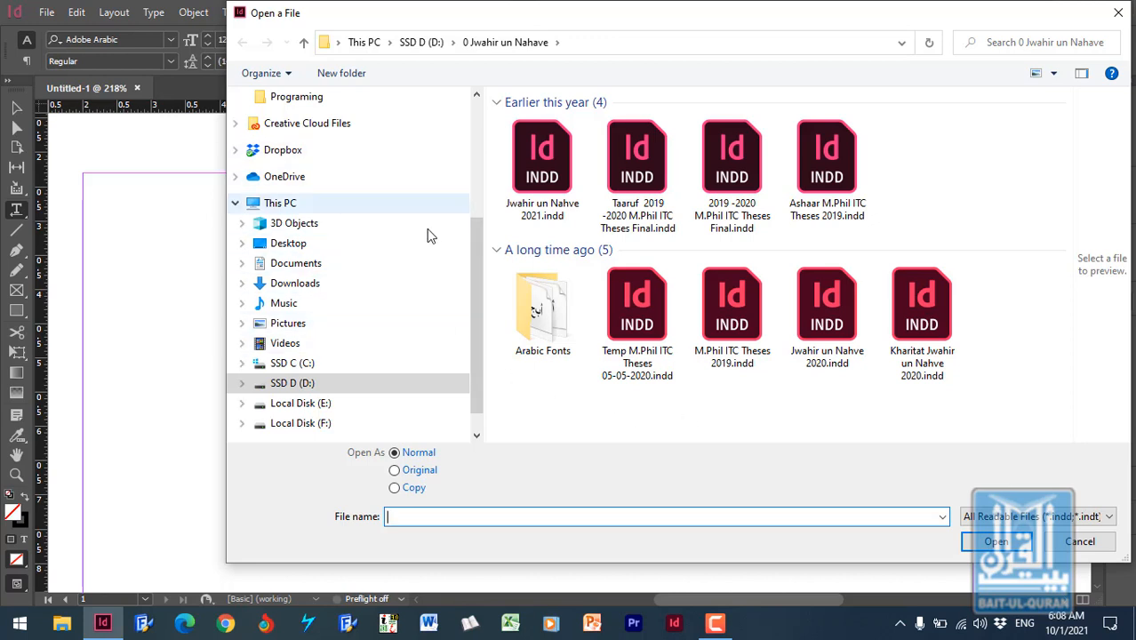
pyautogui.moveTo(481, 271); pyautogui.dragTo(456, 145)
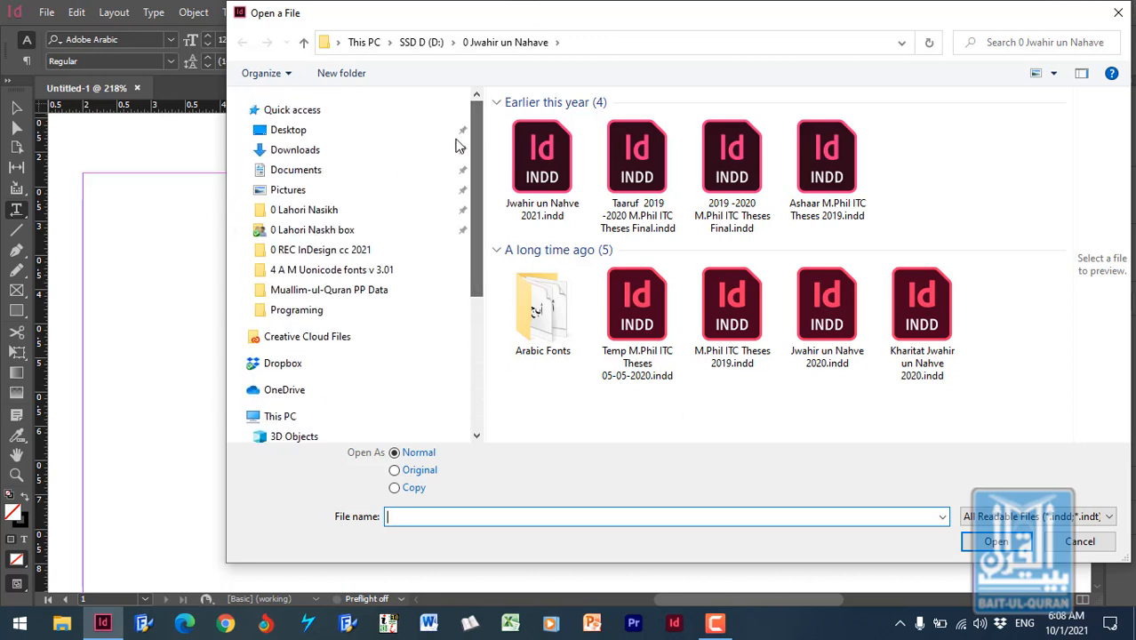
pyautogui.click(342, 170)
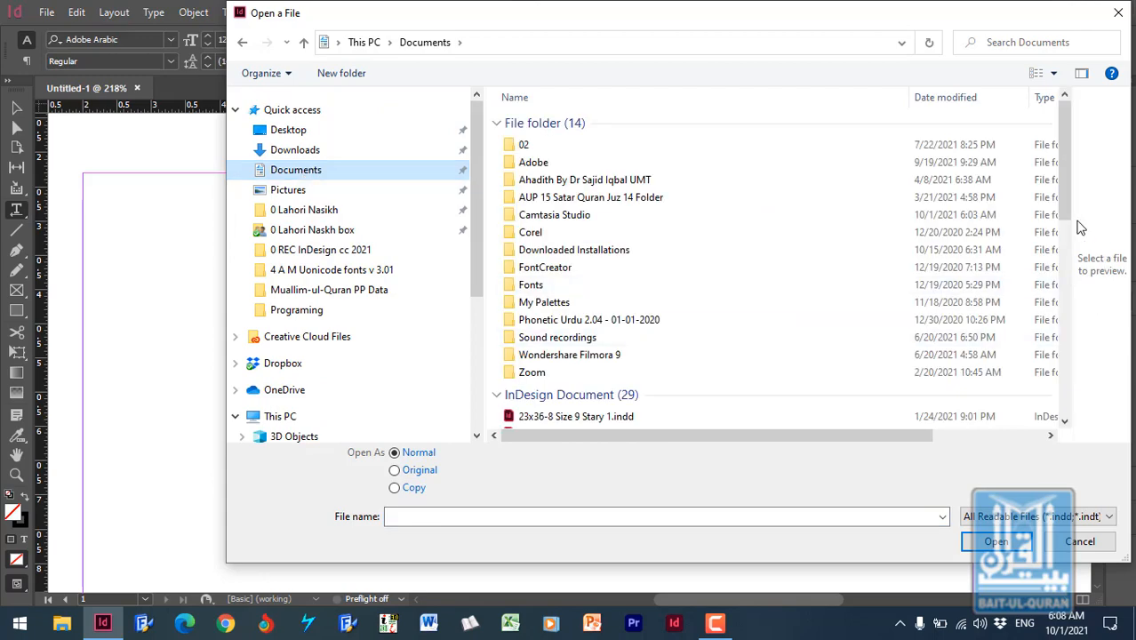
pyautogui.moveTo(1067, 209); pyautogui.dragTo(1074, 288)
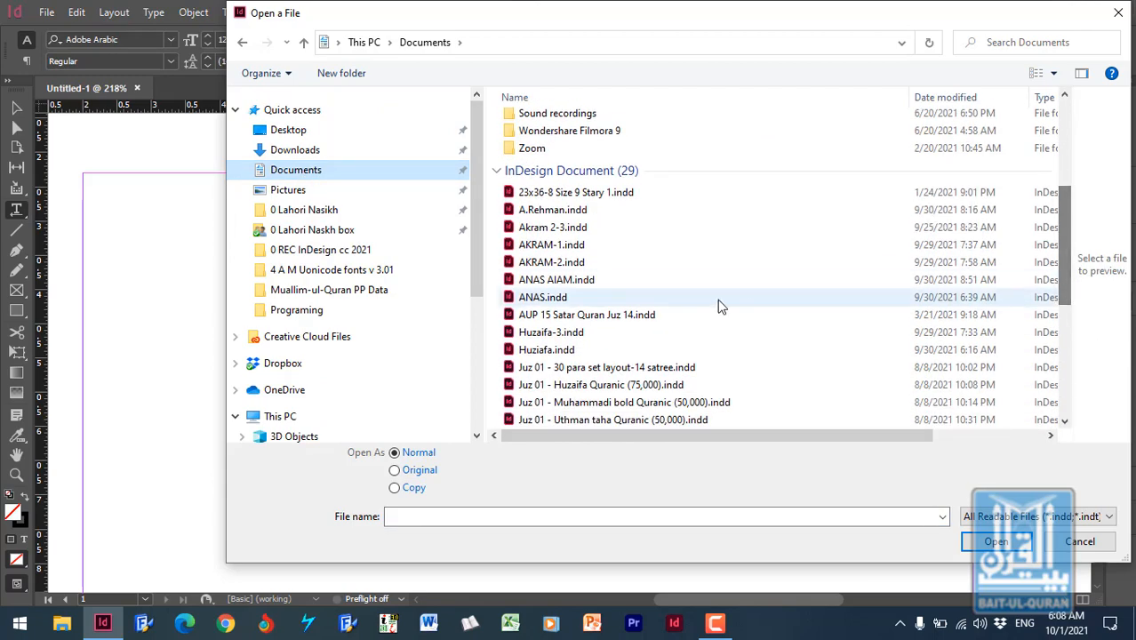
pyautogui.click(603, 249)
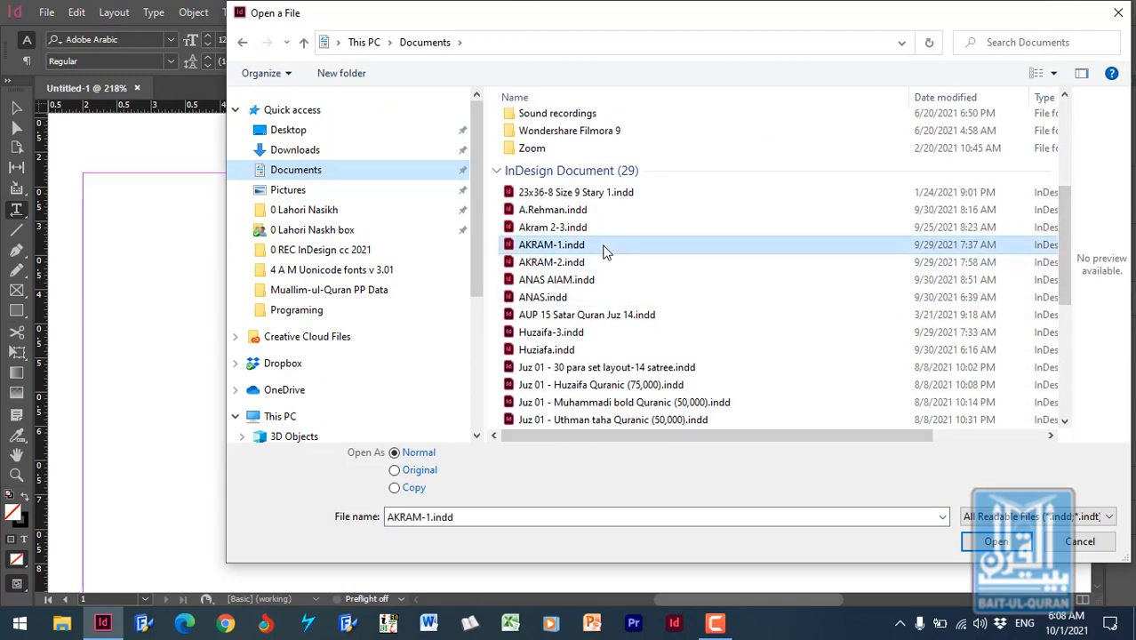
pyautogui.click(1001, 544)
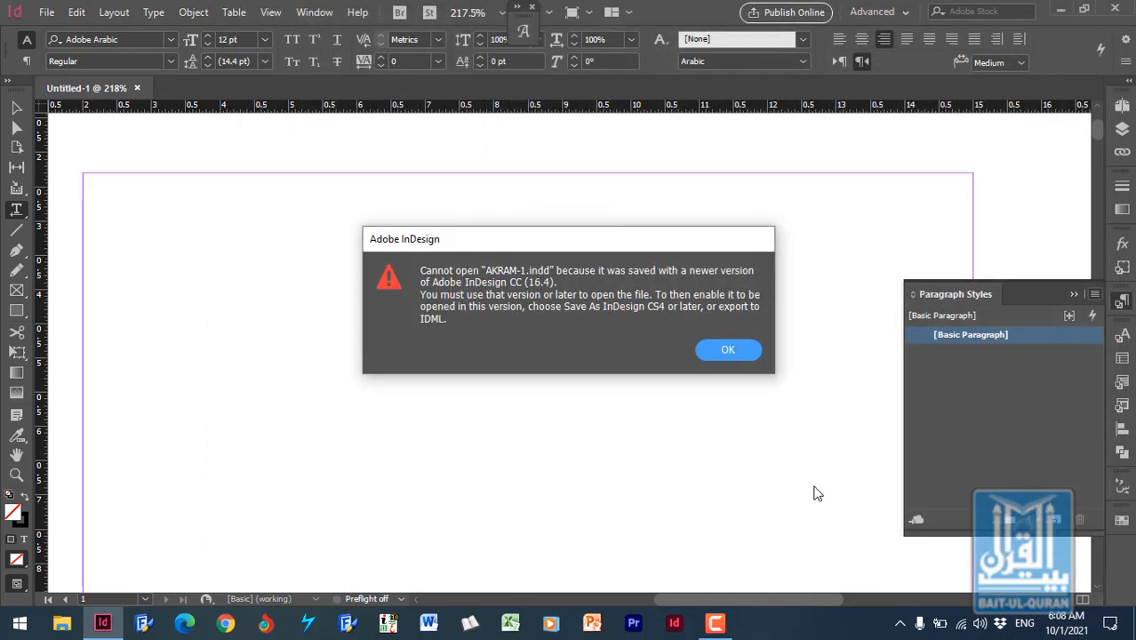
pyautogui.click(735, 349)
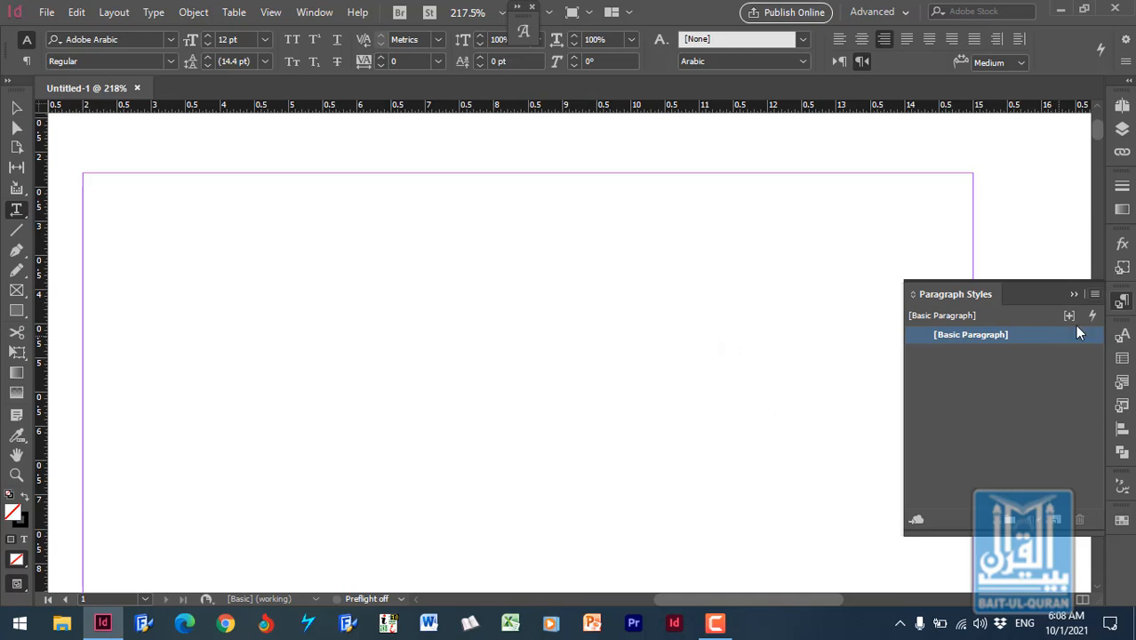
# Step: Try to load all text styles from AKRAM-2.indd in the Documents folder
pyautogui.click(1094, 294)
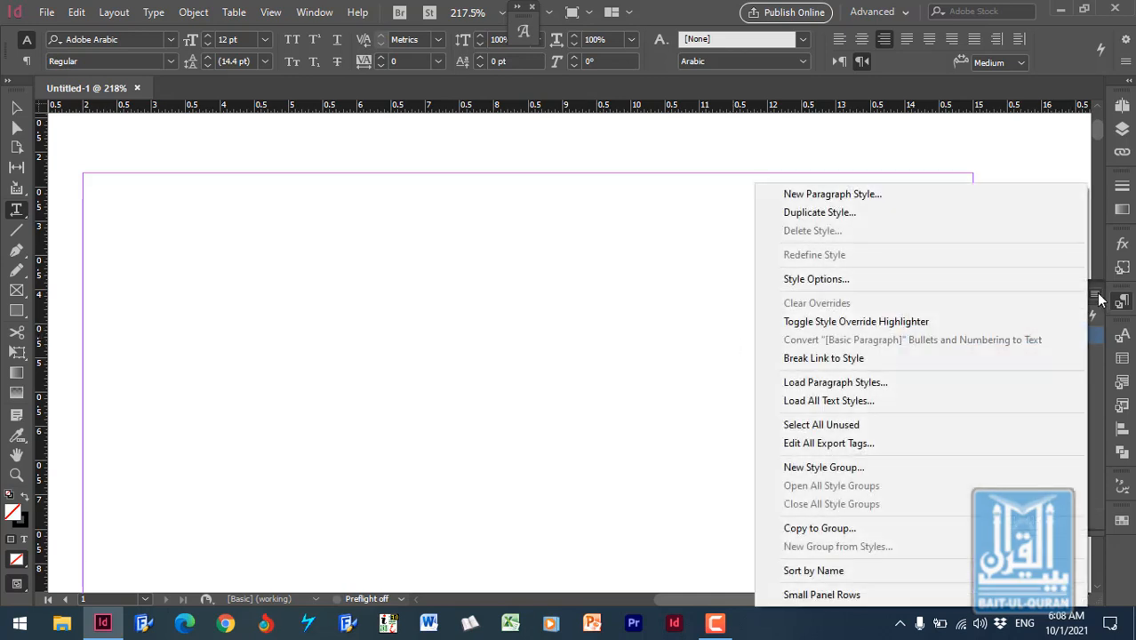
pyautogui.click(896, 401)
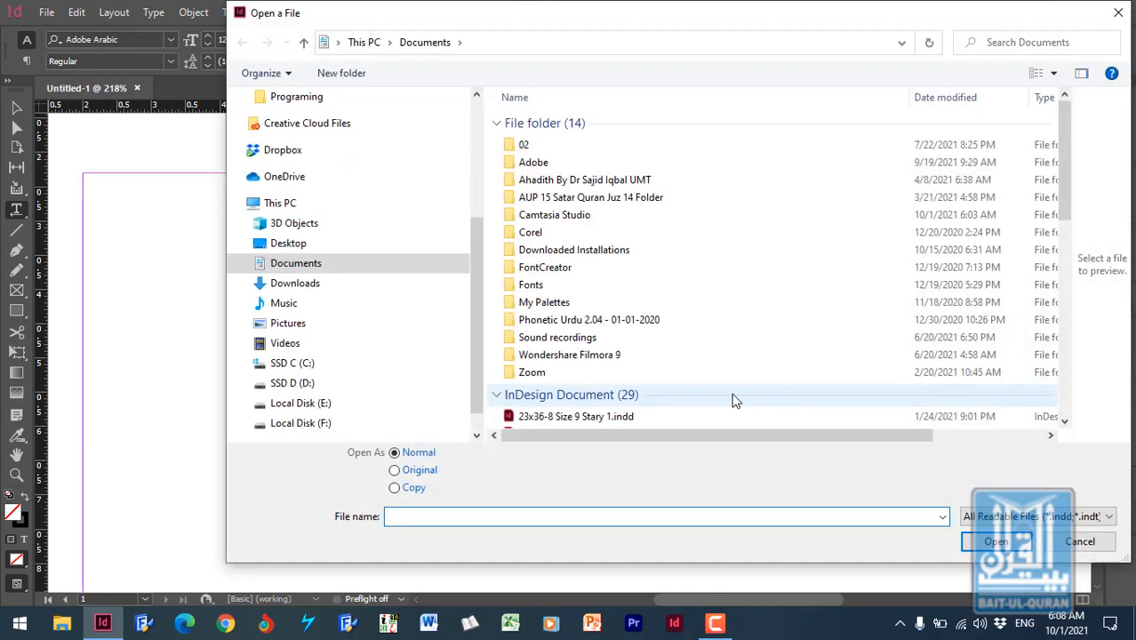
pyautogui.scroll(-3, 720, 391)
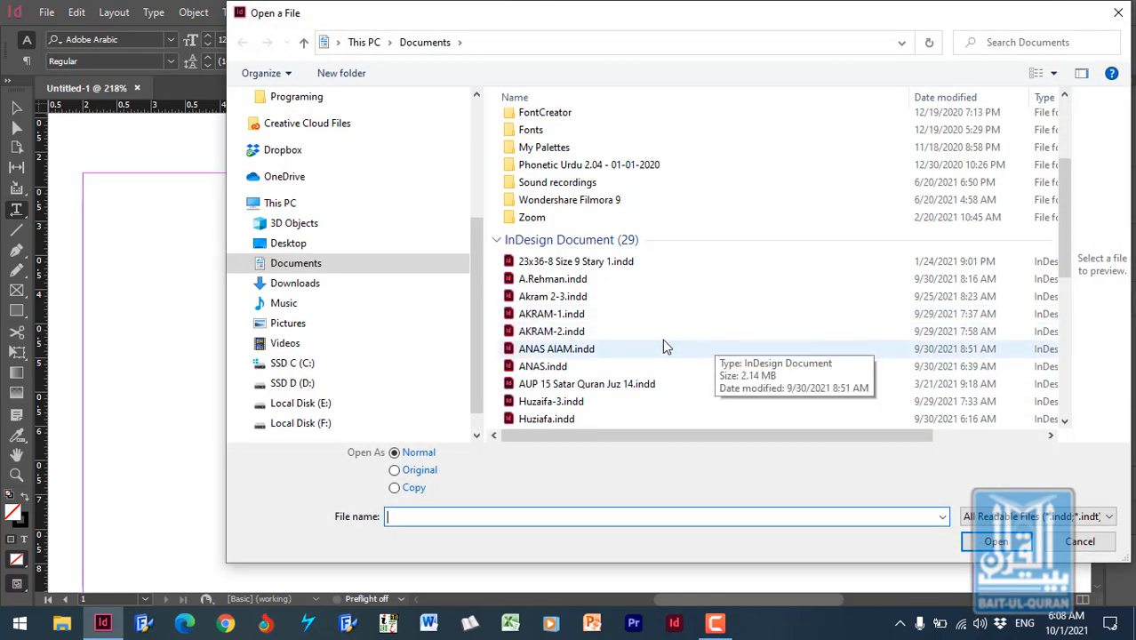
pyautogui.click(627, 332)
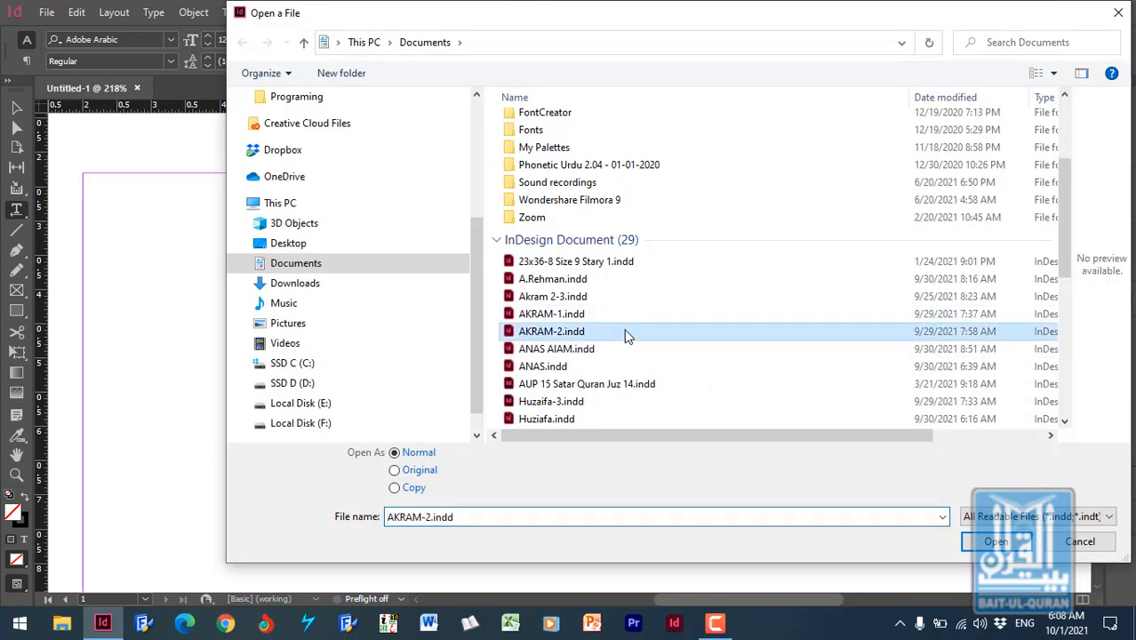
pyautogui.click(1028, 543)
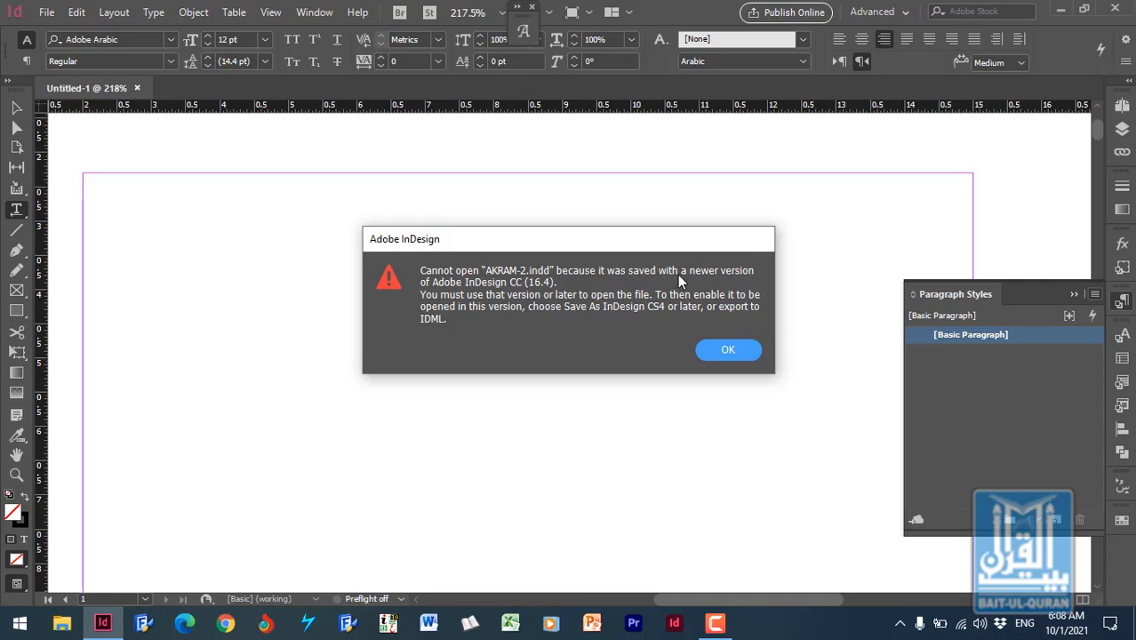
pyautogui.click(741, 350)
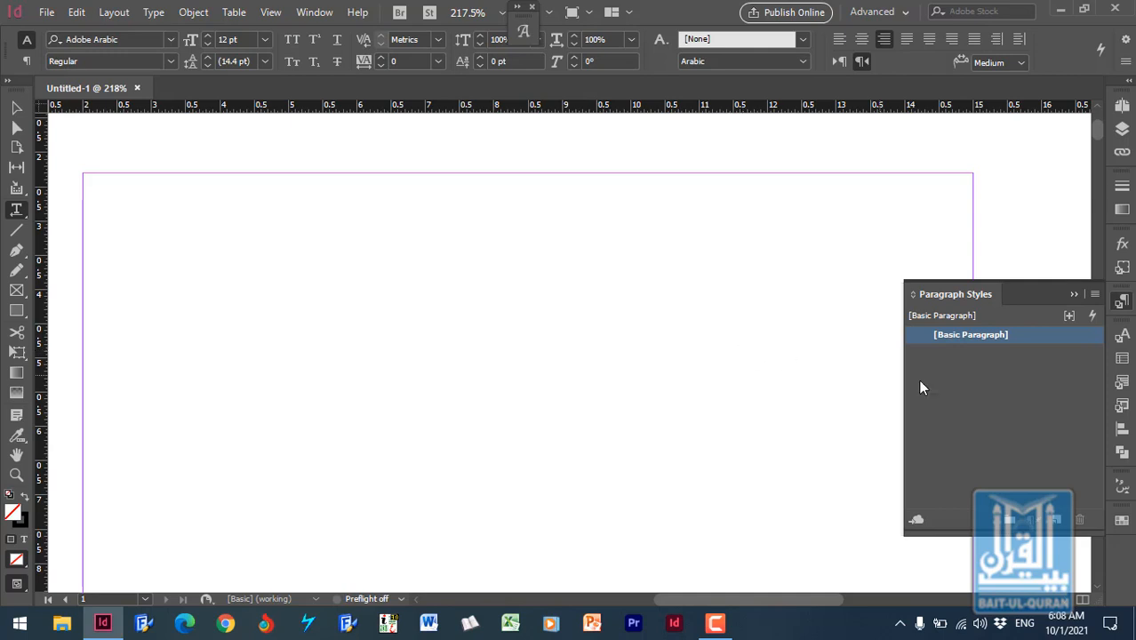
# Step: Edit the [Basic Paragraph] style and set its font family to 3 HUZAIFA QURANIC 2.03
pyautogui.doubleClick(1032, 336)
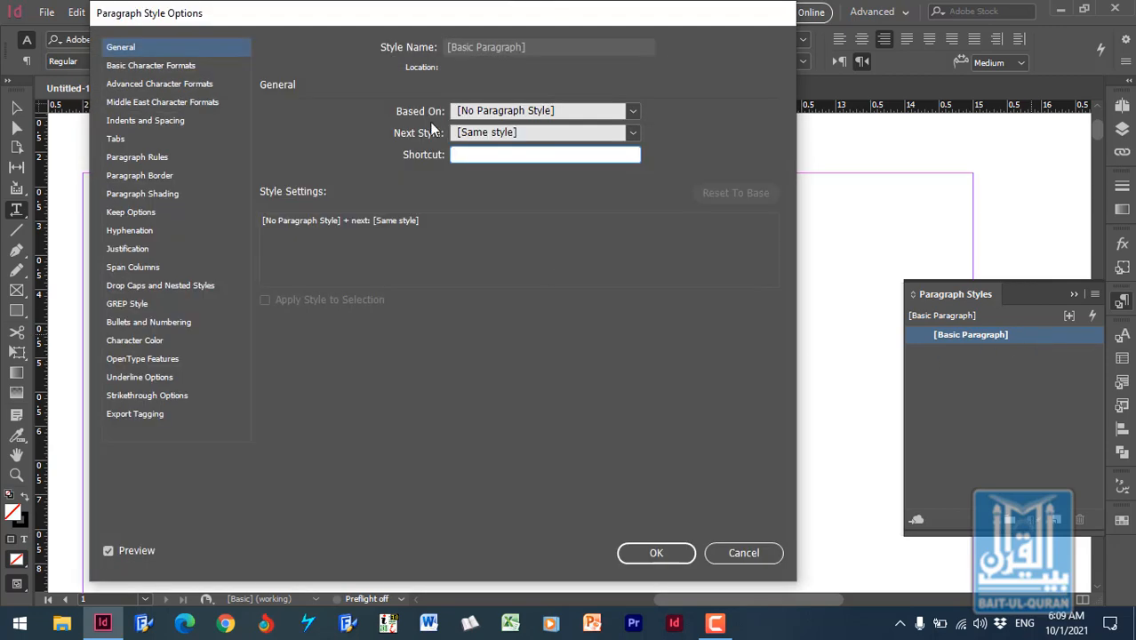
pyautogui.moveTo(452, 10); pyautogui.dragTo(490, 63)
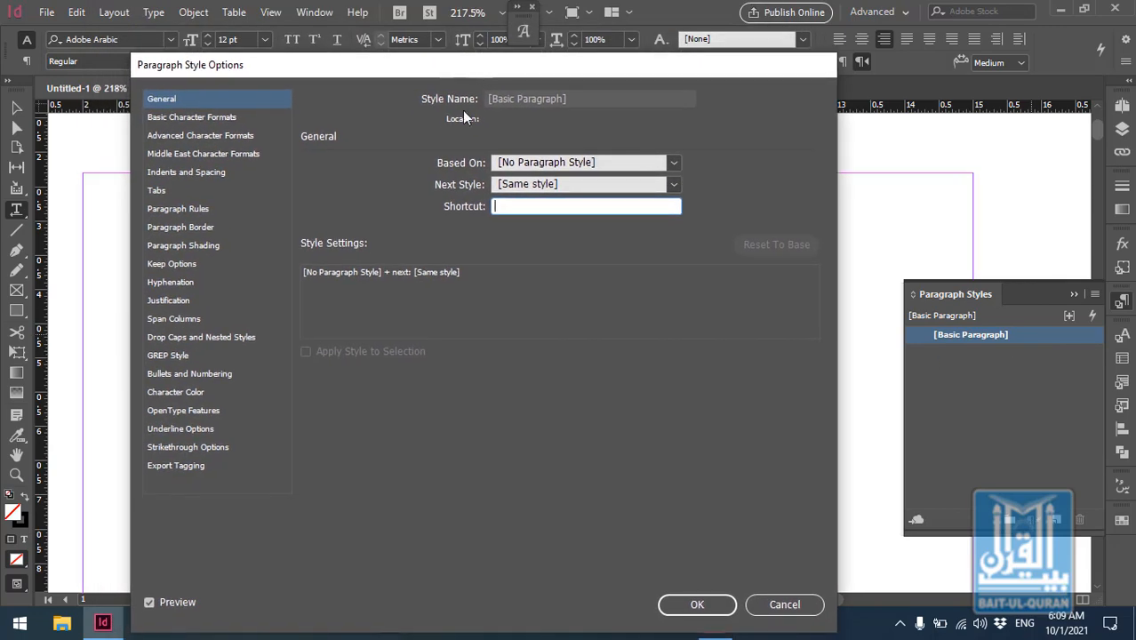
pyautogui.click(211, 117)
pyautogui.click(496, 173)
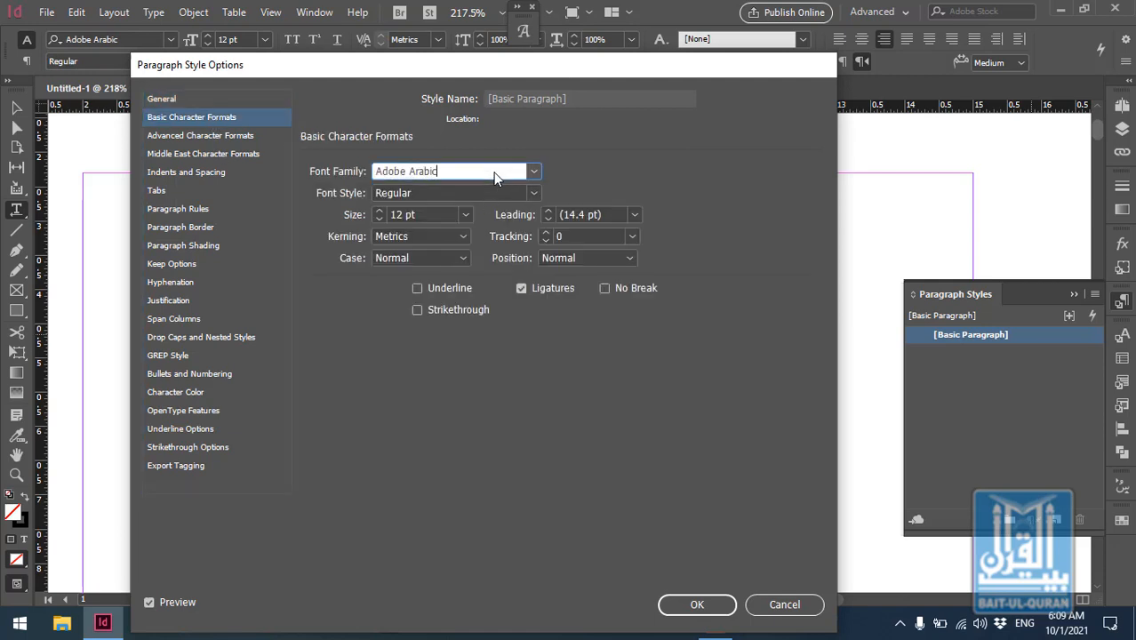
pyautogui.moveTo(496, 173); pyautogui.dragTo(280, 189)
pyautogui.write('3 HUZAIFA QURANIC 2.03')
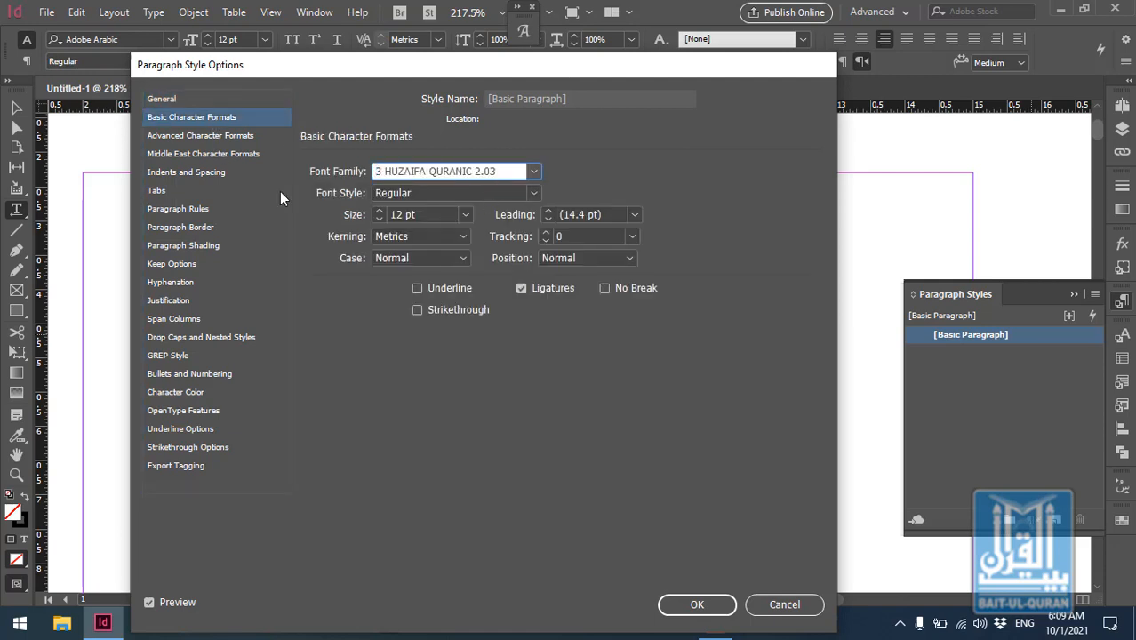
# Step: Set the [Basic Paragraph] style's font size to 18 pt and its leading to 25 pt
pyautogui.click(433, 216)
pyautogui.moveTo(433, 215); pyautogui.dragTo(353, 235)
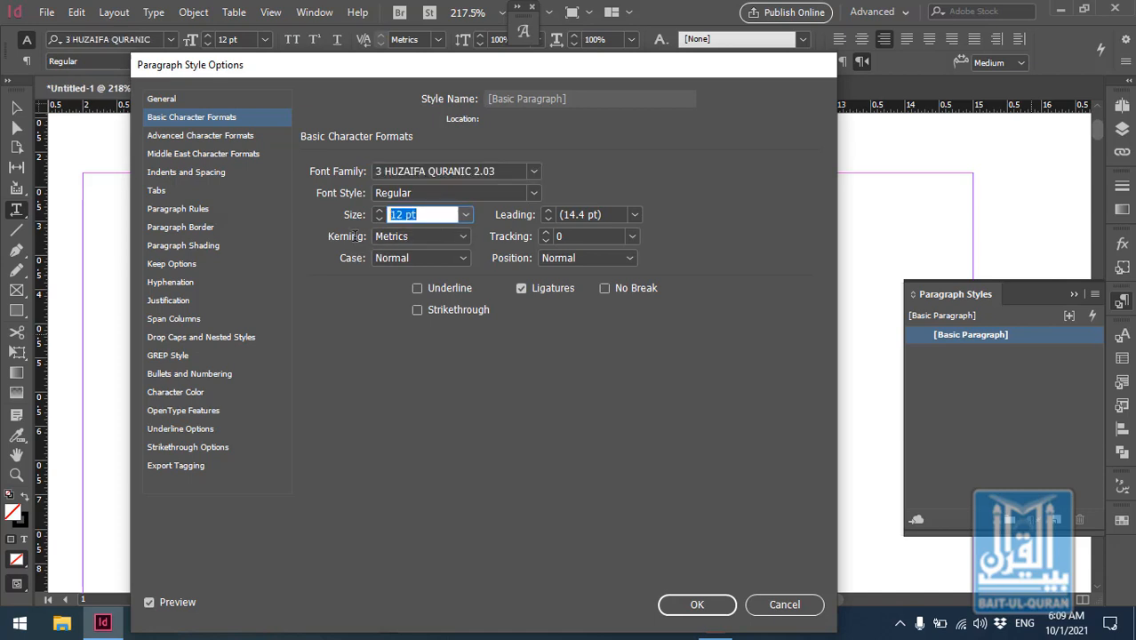
pyautogui.write('18')
pyautogui.click(599, 216)
pyautogui.moveTo(620, 215); pyautogui.dragTo(486, 238)
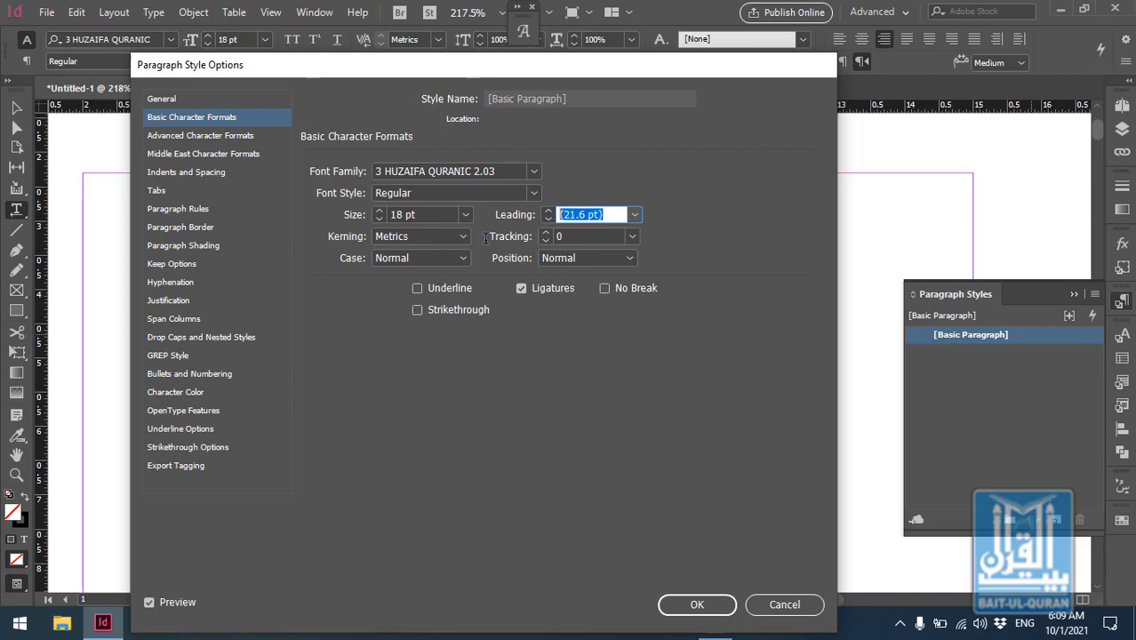
pyautogui.write('25')
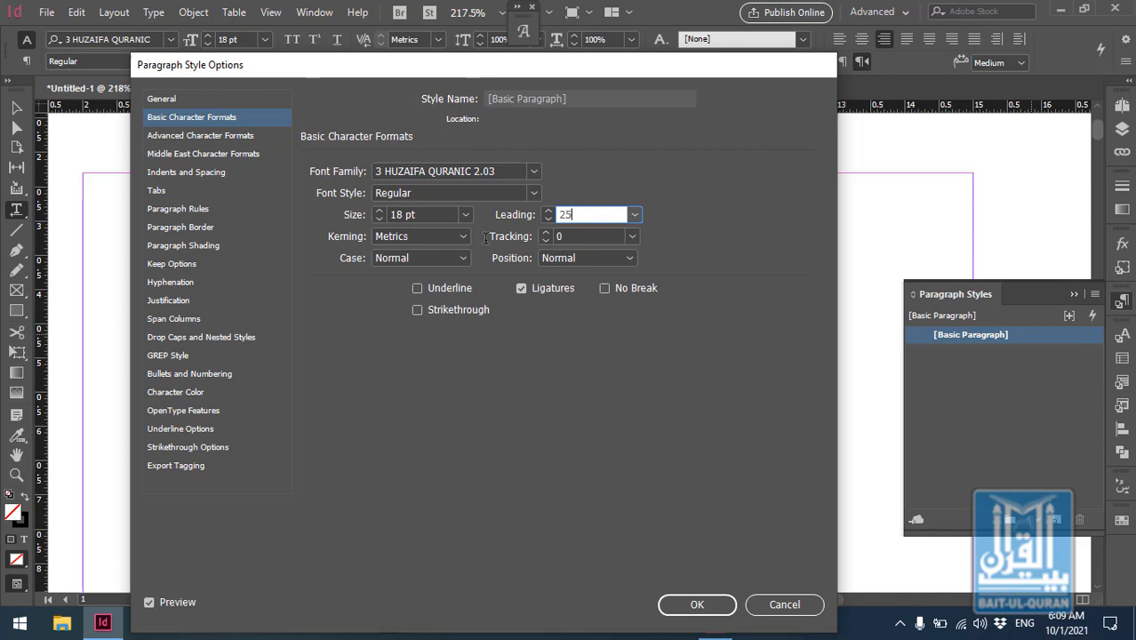
pyautogui.click(593, 236)
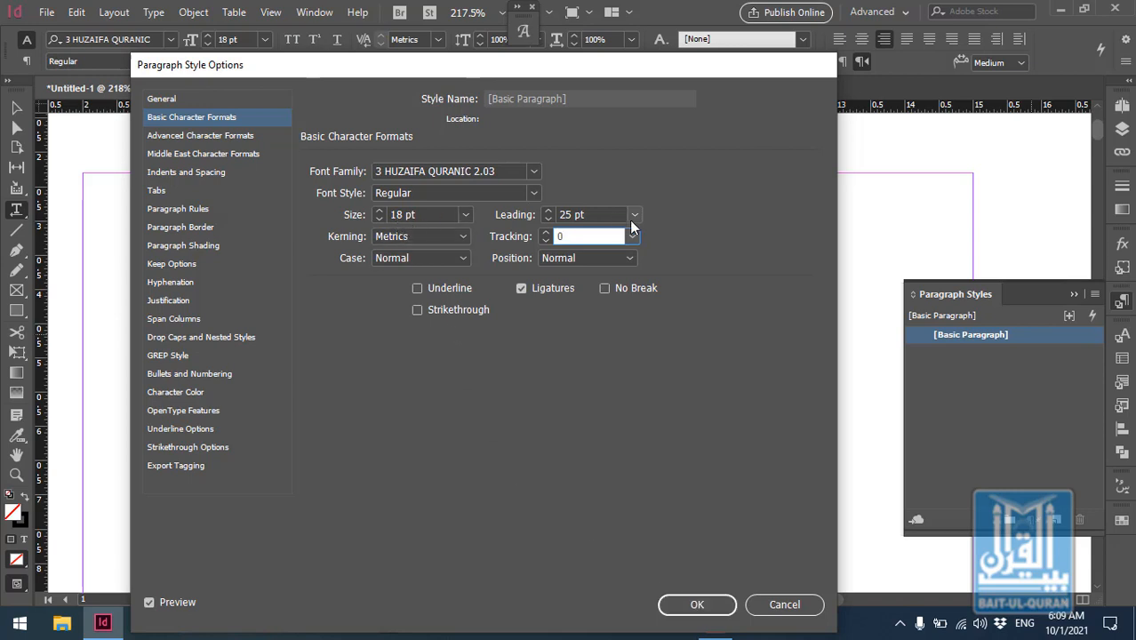
pyautogui.click(202, 138)
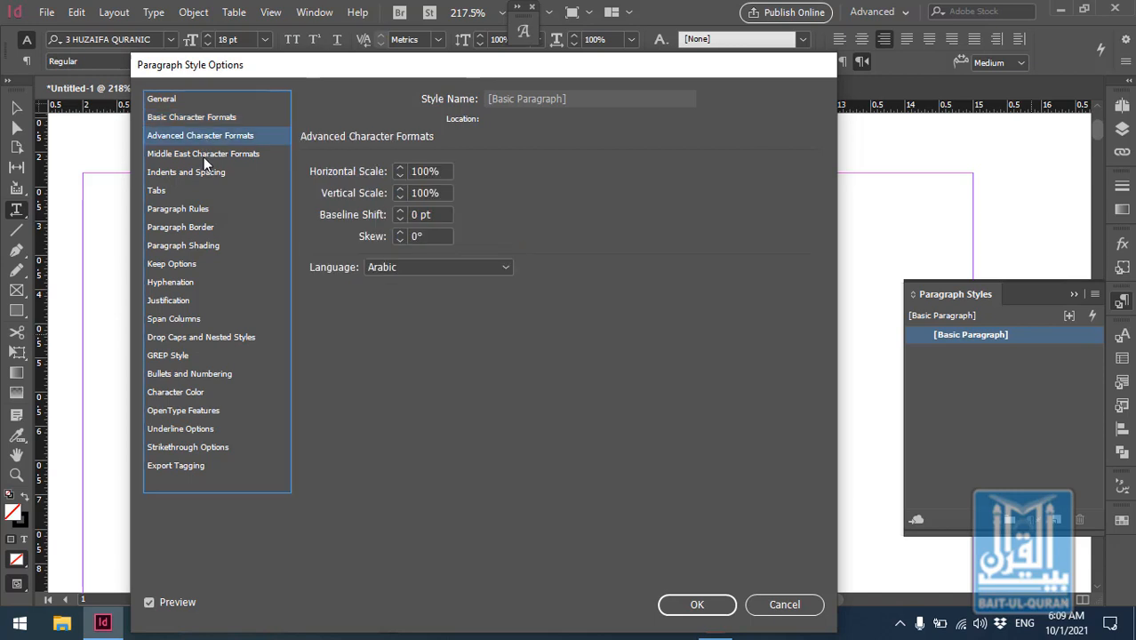
pyautogui.click(204, 157)
pyautogui.click(538, 170)
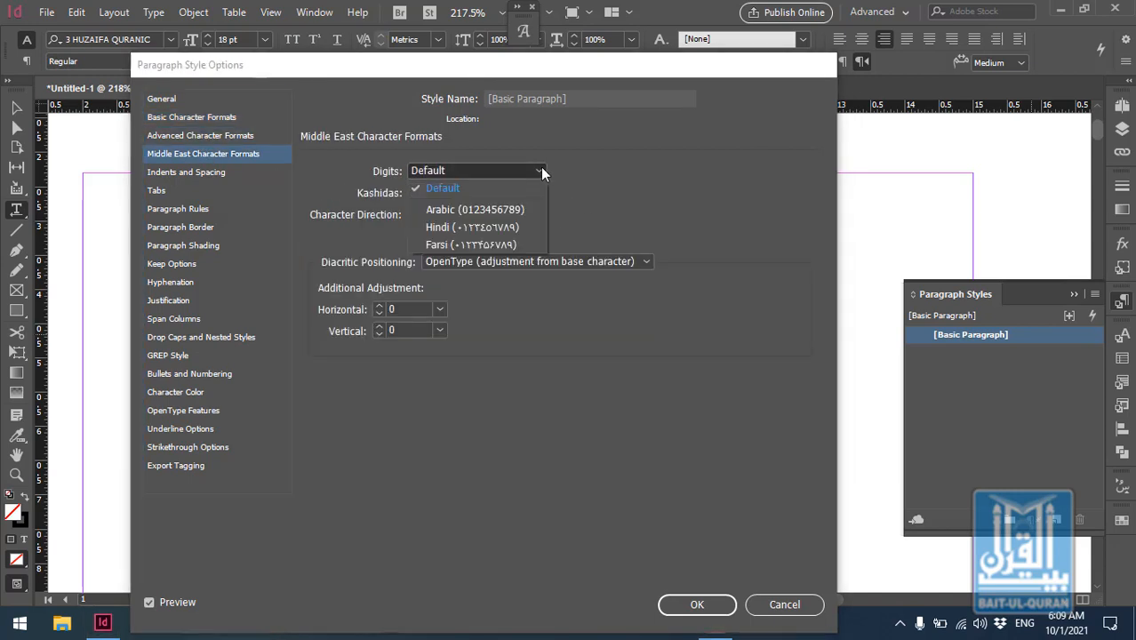
pyautogui.click(497, 203)
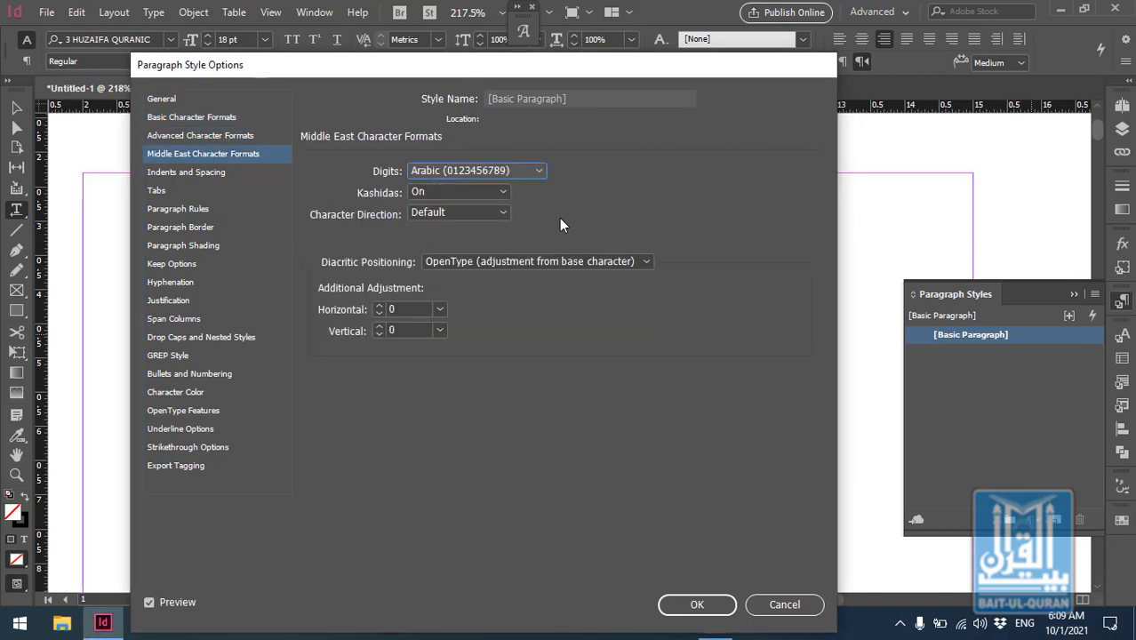
pyautogui.click(503, 193)
pyautogui.click(453, 224)
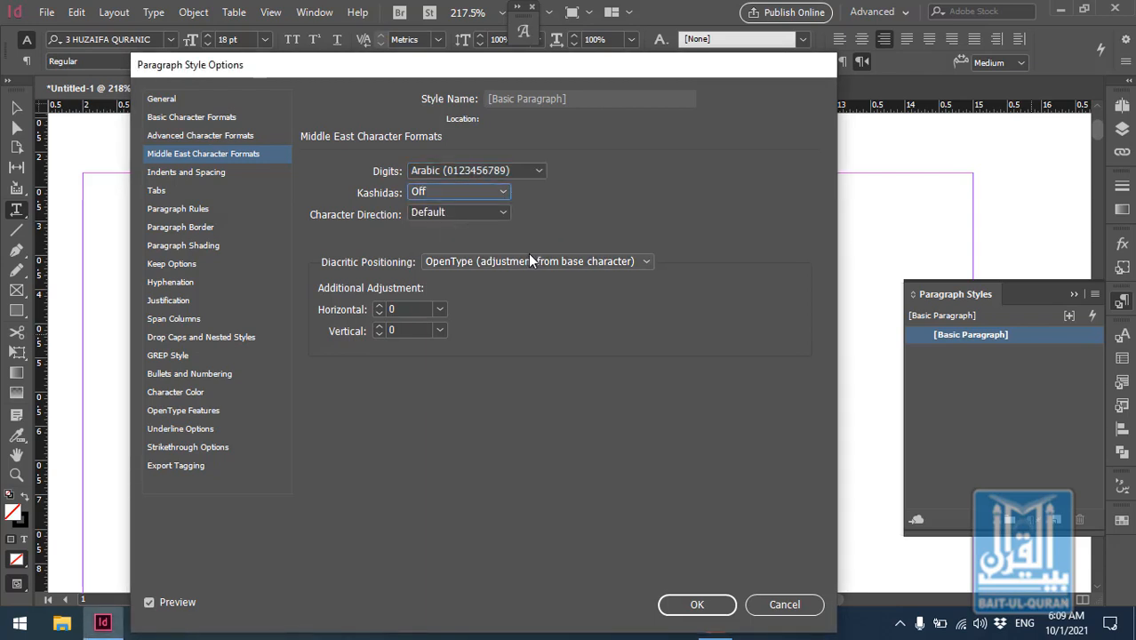
# Step: Set the [Basic Paragraph] style's alignment to Center and apply the style changes
pyautogui.click(179, 173)
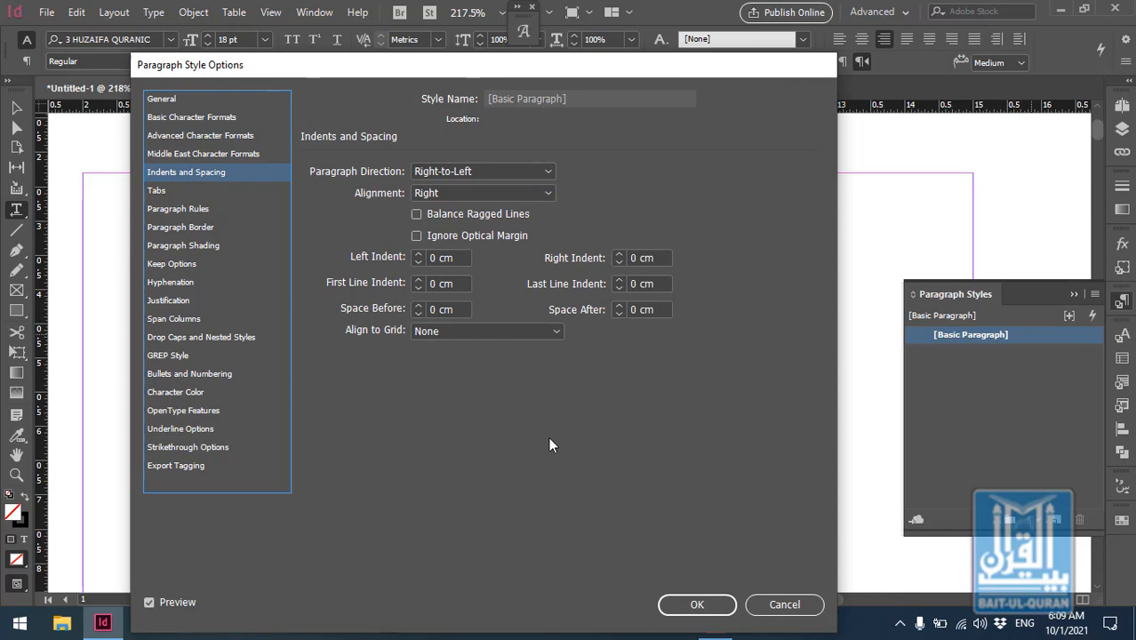
pyautogui.click(523, 196)
pyautogui.click(473, 233)
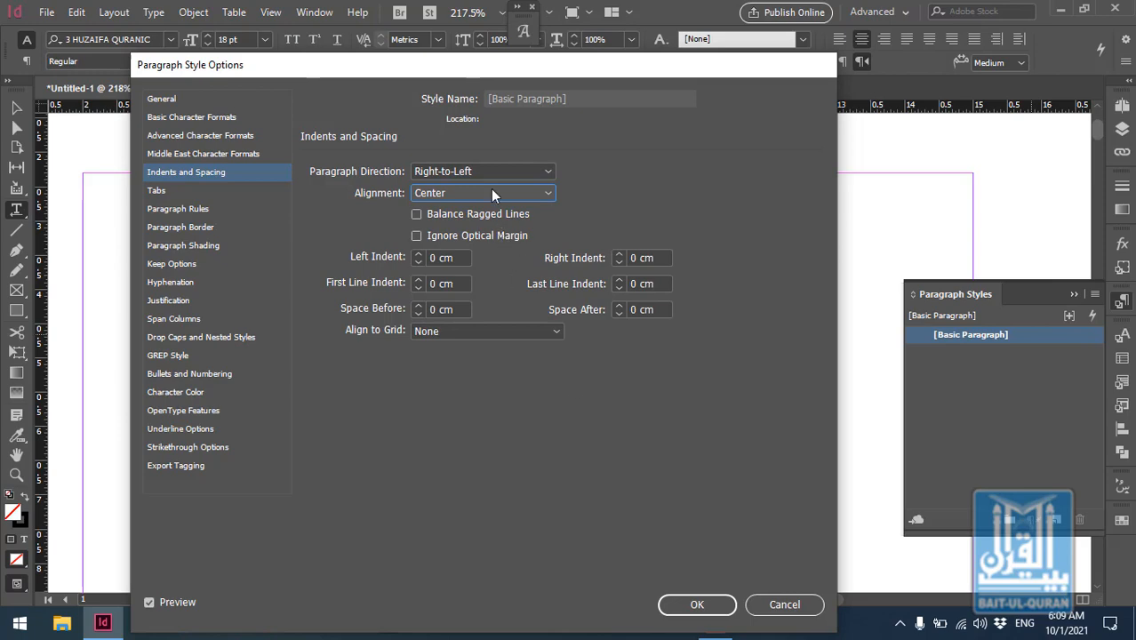
pyautogui.click(702, 608)
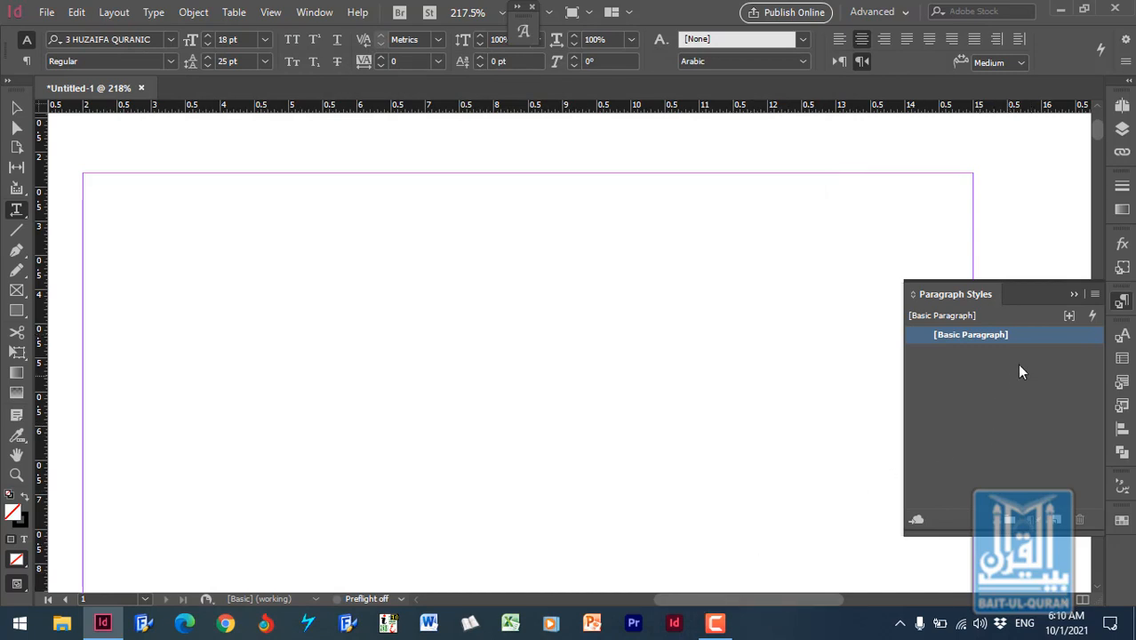
# Step: Duplicate the [Basic Paragraph] style under the name Urdu and set its font family to Jameel 2.02
pyautogui.rightClick(1034, 342)
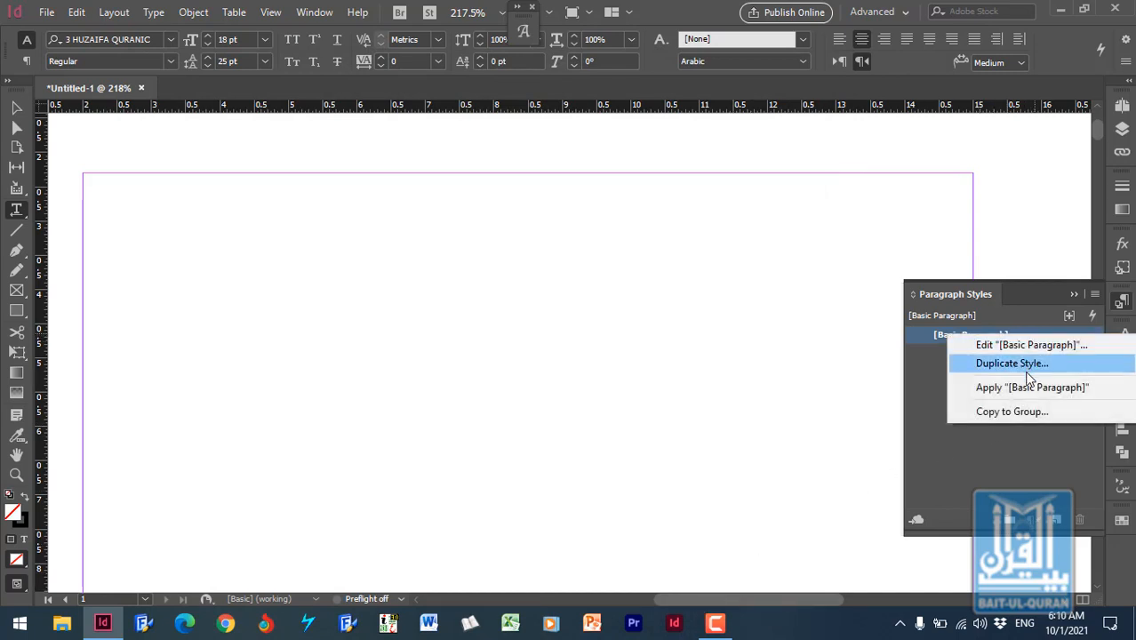
pyautogui.click(1043, 364)
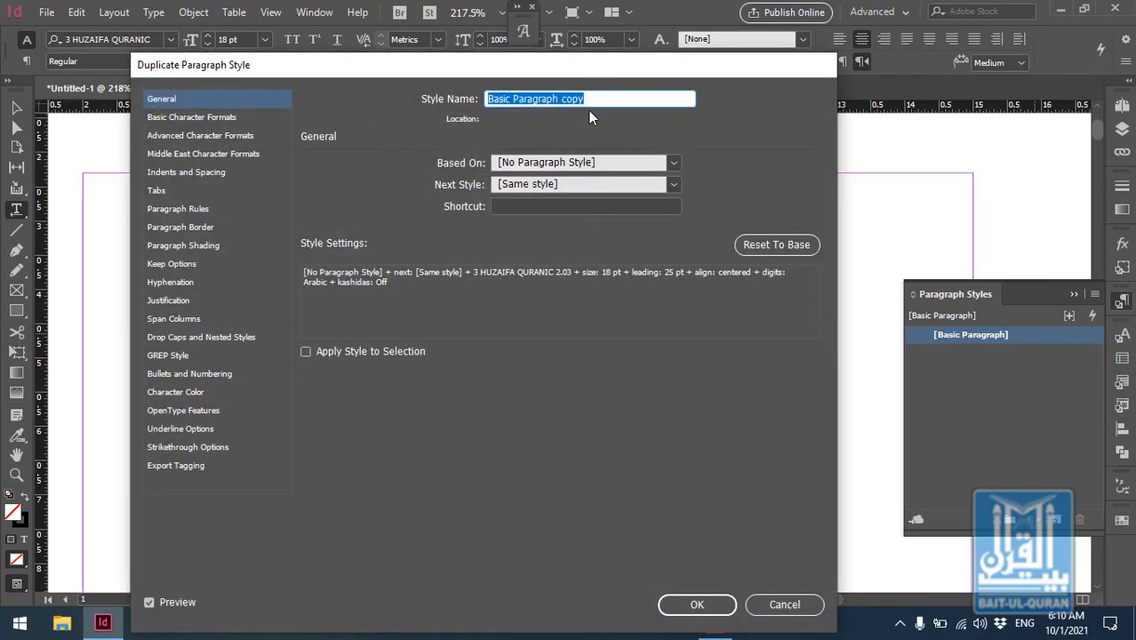
pyautogui.write('U')
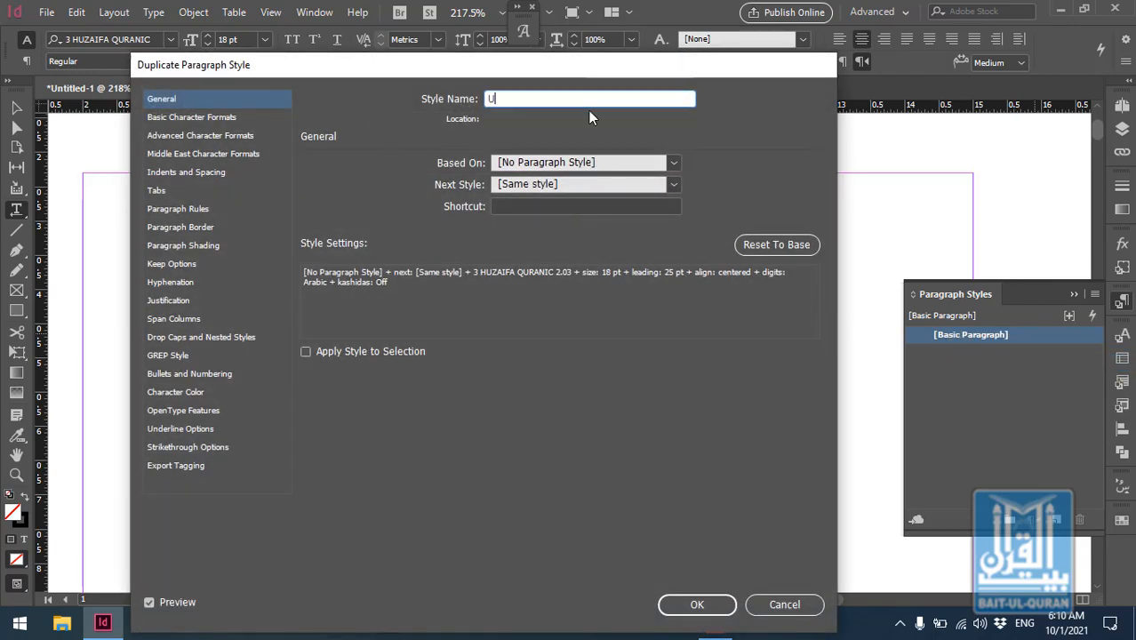
pyautogui.write('rdu')
pyautogui.click(208, 119)
pyautogui.moveTo(505, 172); pyautogui.dragTo(255, 185)
pyautogui.write('Jameel 2.02')
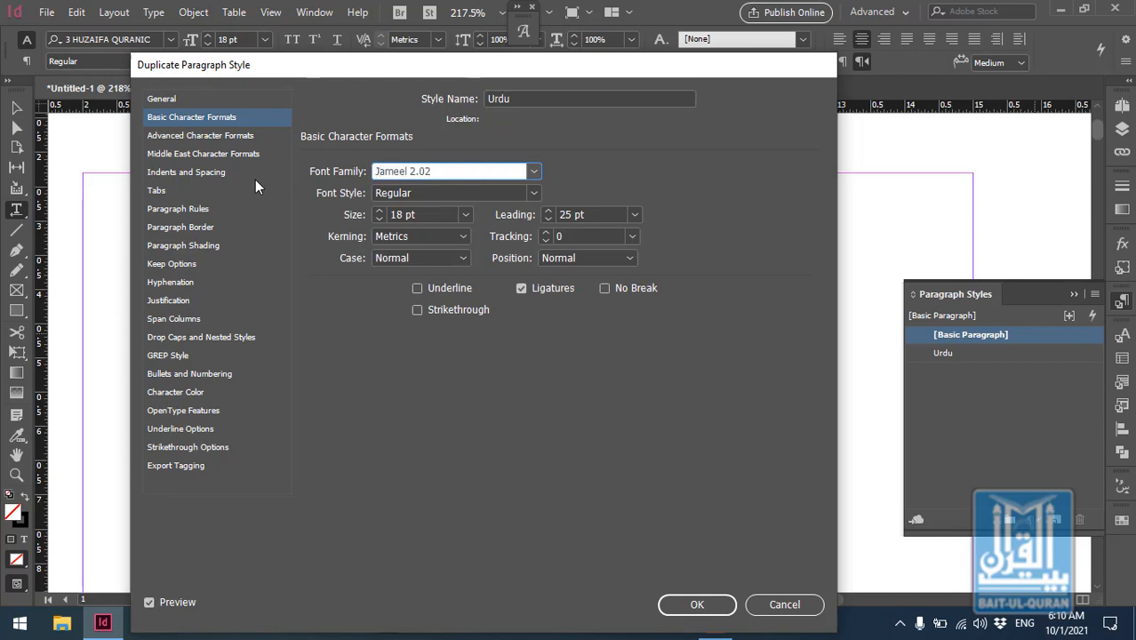
# Step: Set the Urdu style's font size to 16 pt and its leading to 22 pt, and save the style
pyautogui.click(423, 214)
pyautogui.moveTo(434, 215); pyautogui.dragTo(318, 219)
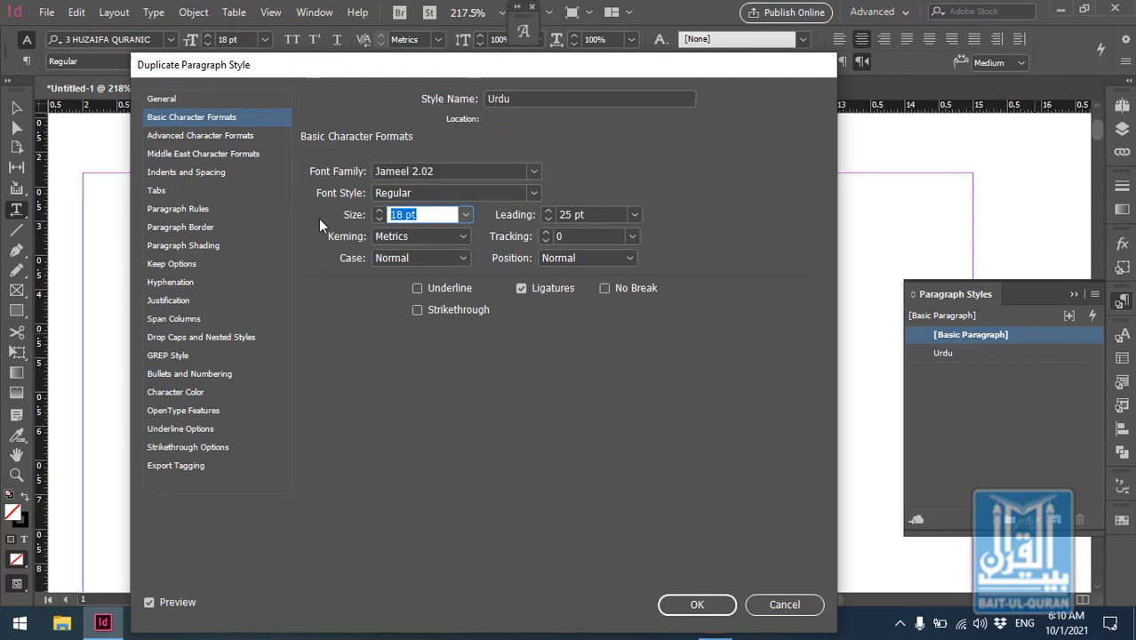
pyautogui.write('16')
pyautogui.click(613, 217)
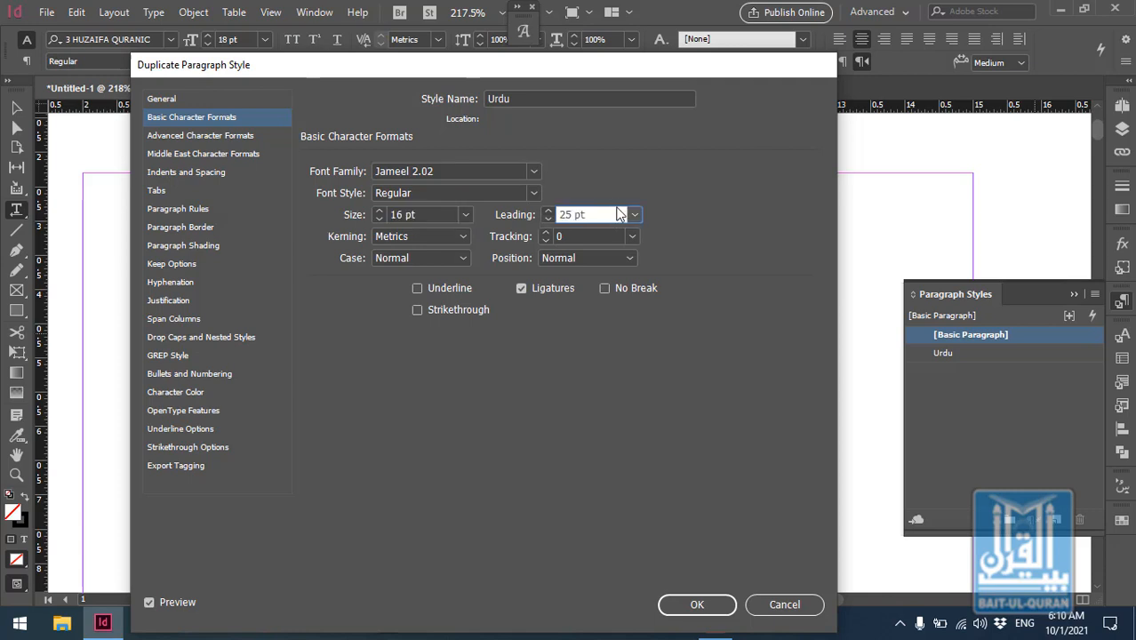
pyautogui.moveTo(599, 215); pyautogui.dragTo(486, 218)
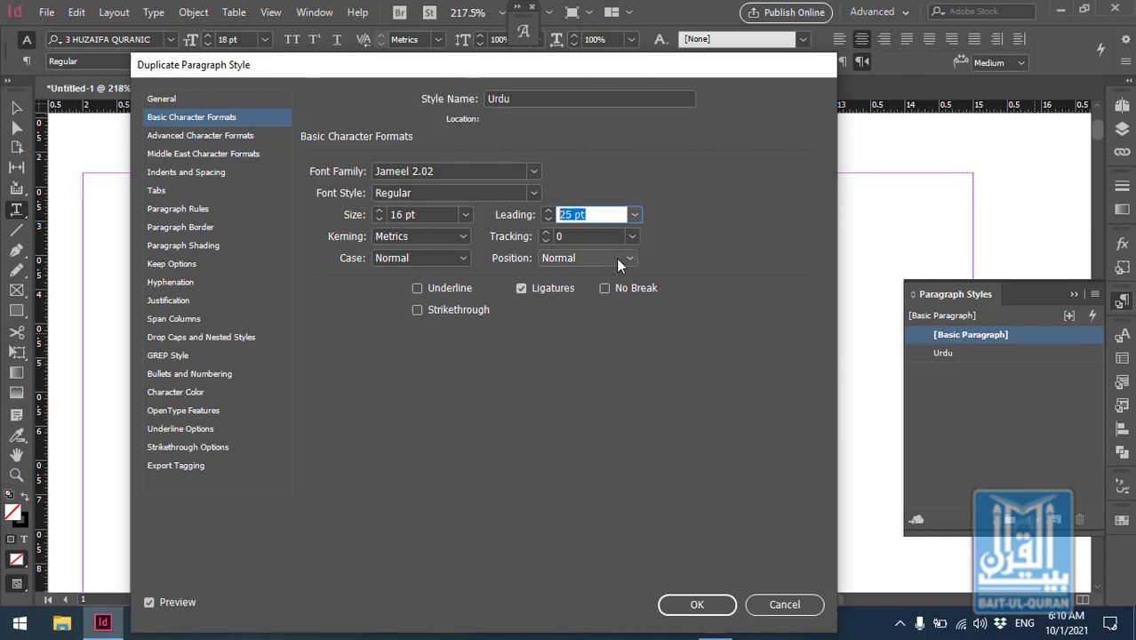
pyautogui.write('22')
pyautogui.click(219, 155)
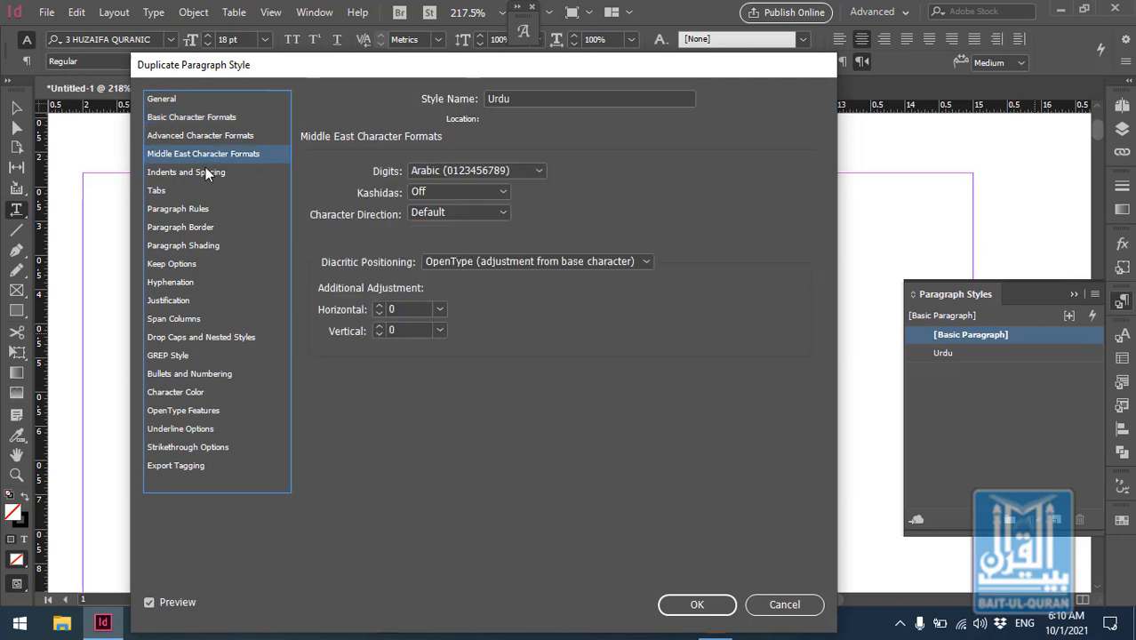
pyautogui.click(206, 171)
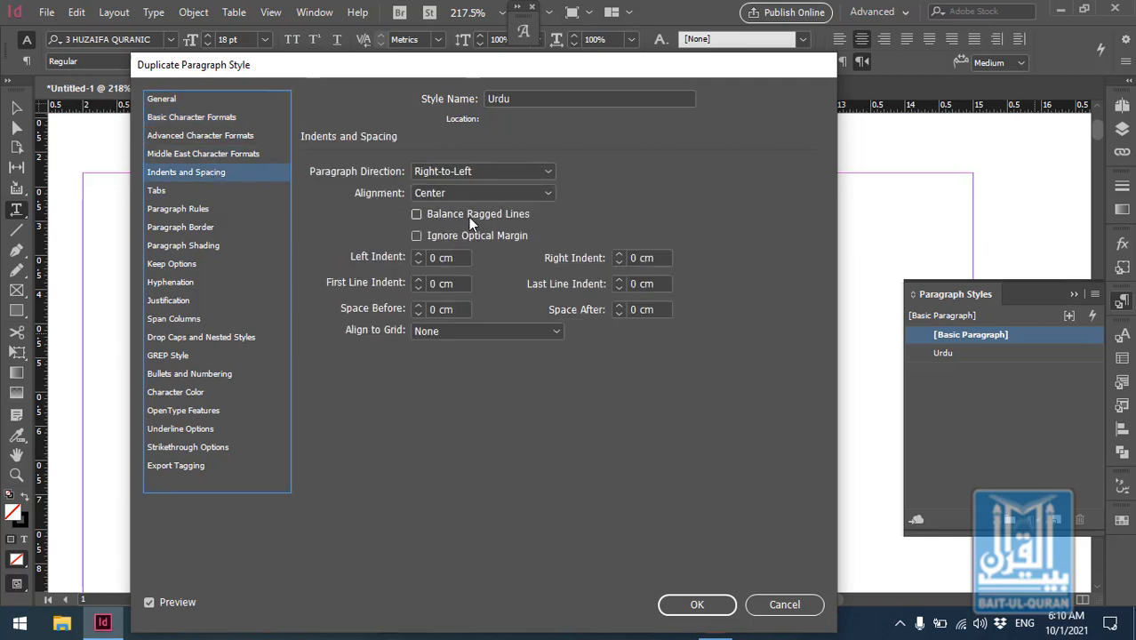
pyautogui.click(699, 604)
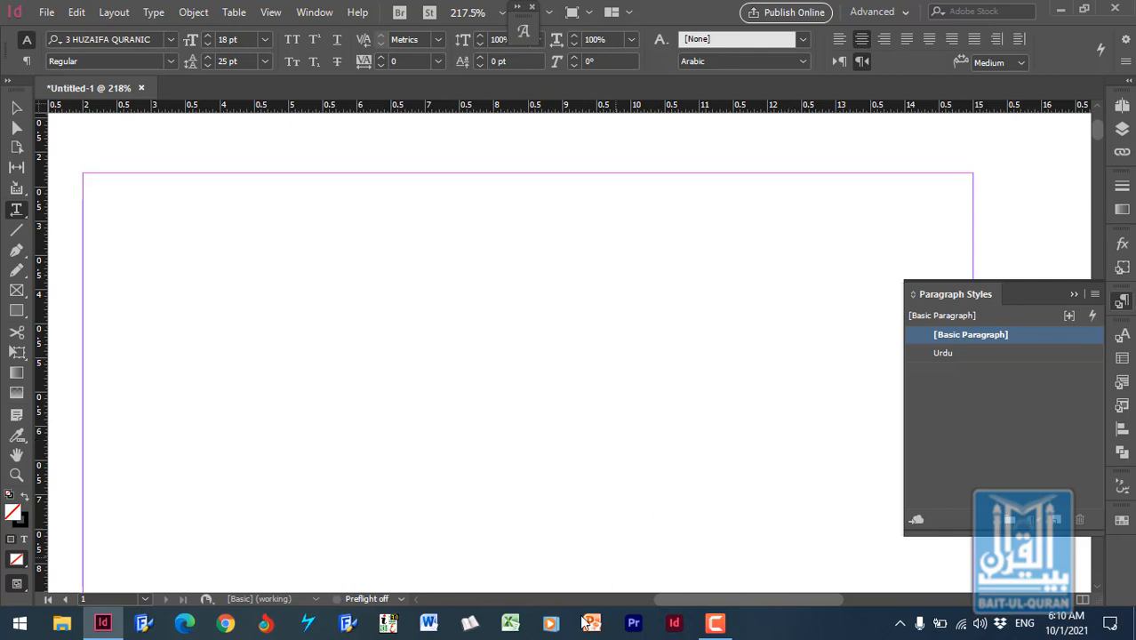
# Step: Place the text cursor in the page's margin frame, switch to Zekr and copy the full Sura Al-Faatiha text
pyautogui.rightClick(551, 311)
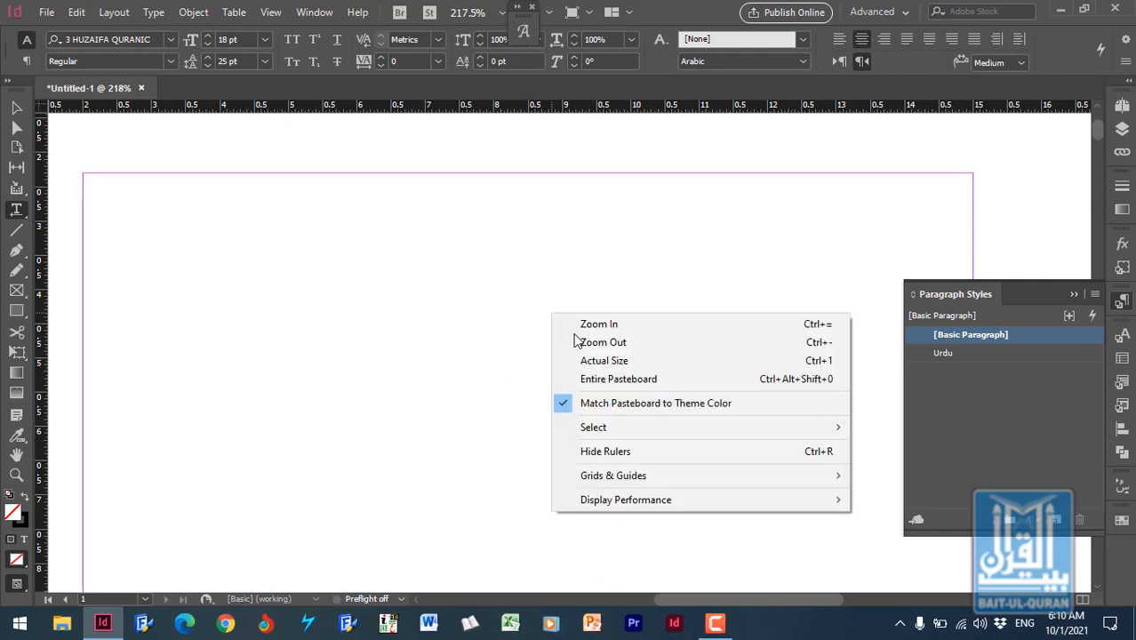
pyautogui.click(377, 309)
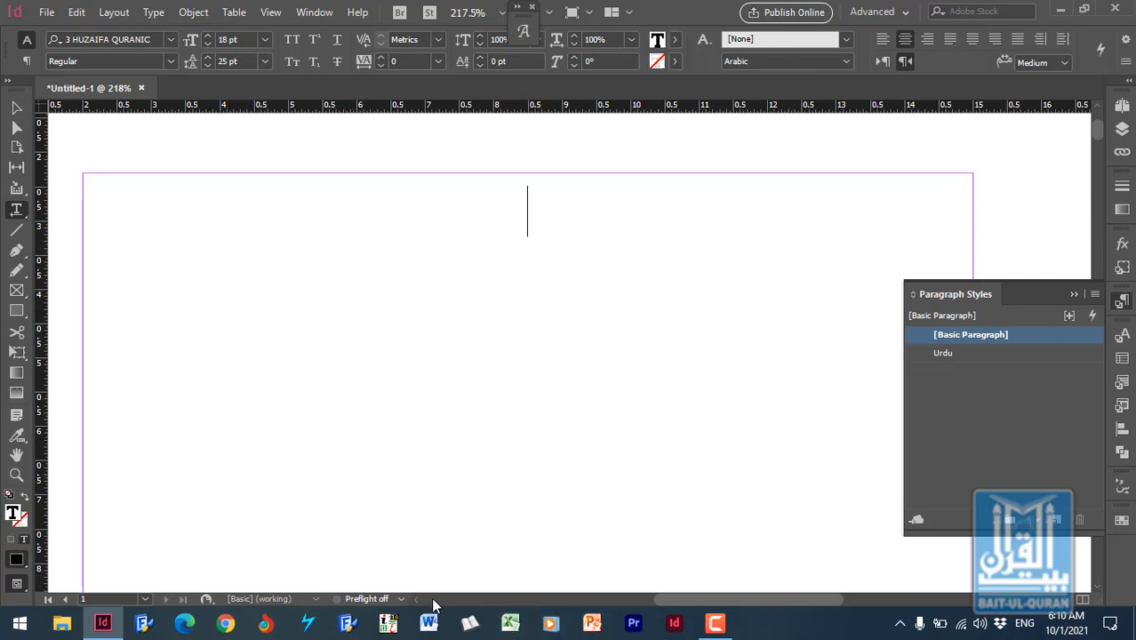
pyautogui.click(470, 625)
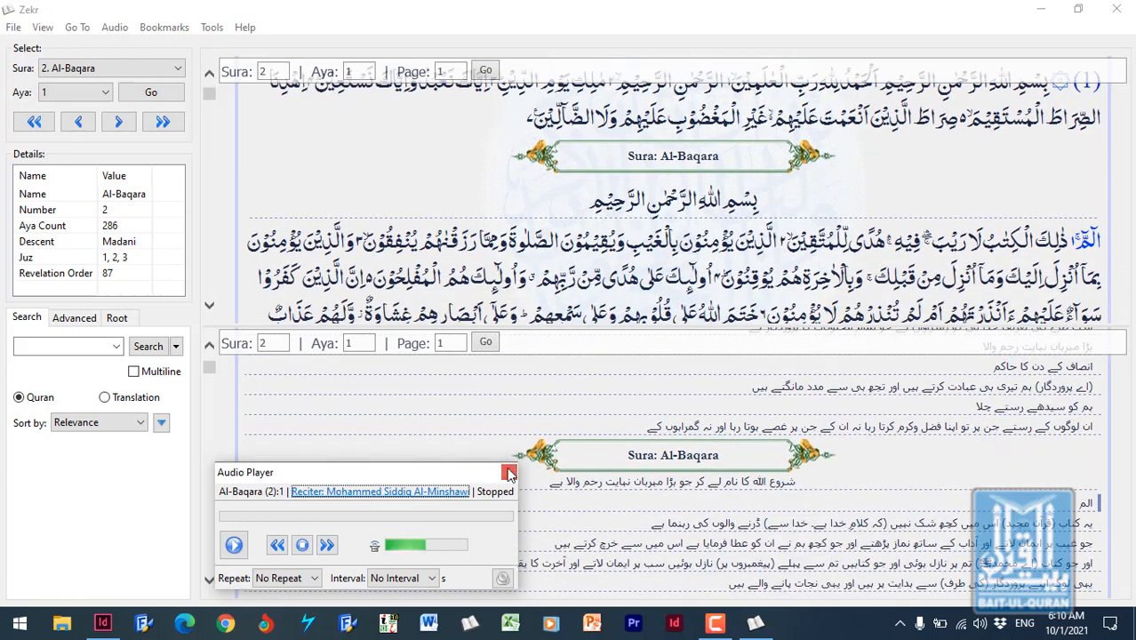
pyautogui.click(508, 473)
pyautogui.click(717, 242)
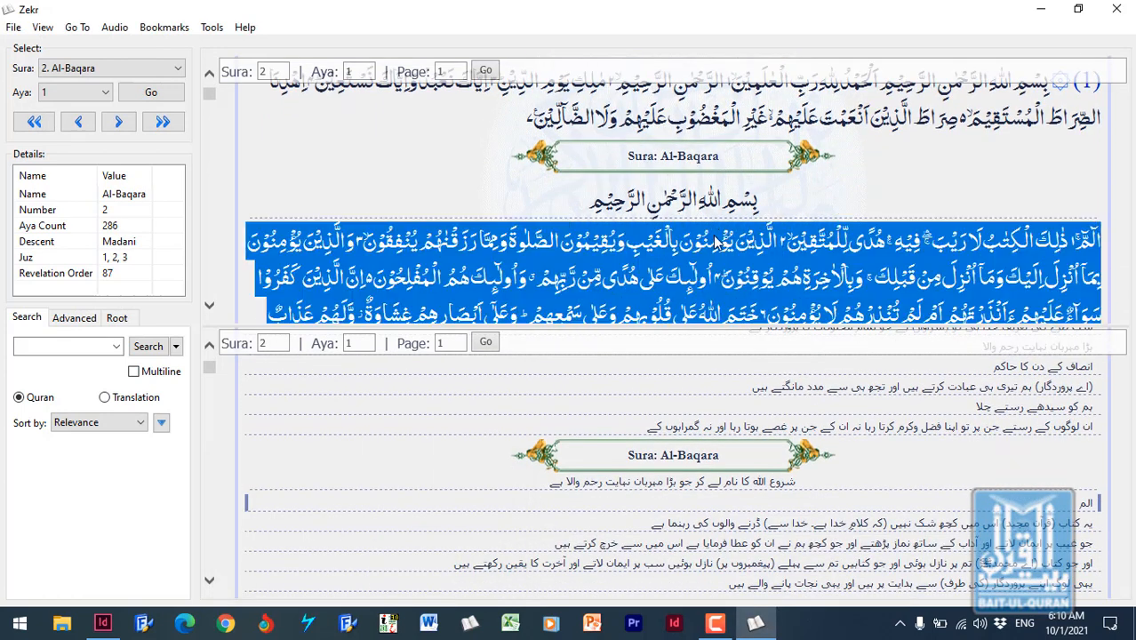
pyautogui.scroll(1, 795, 239)
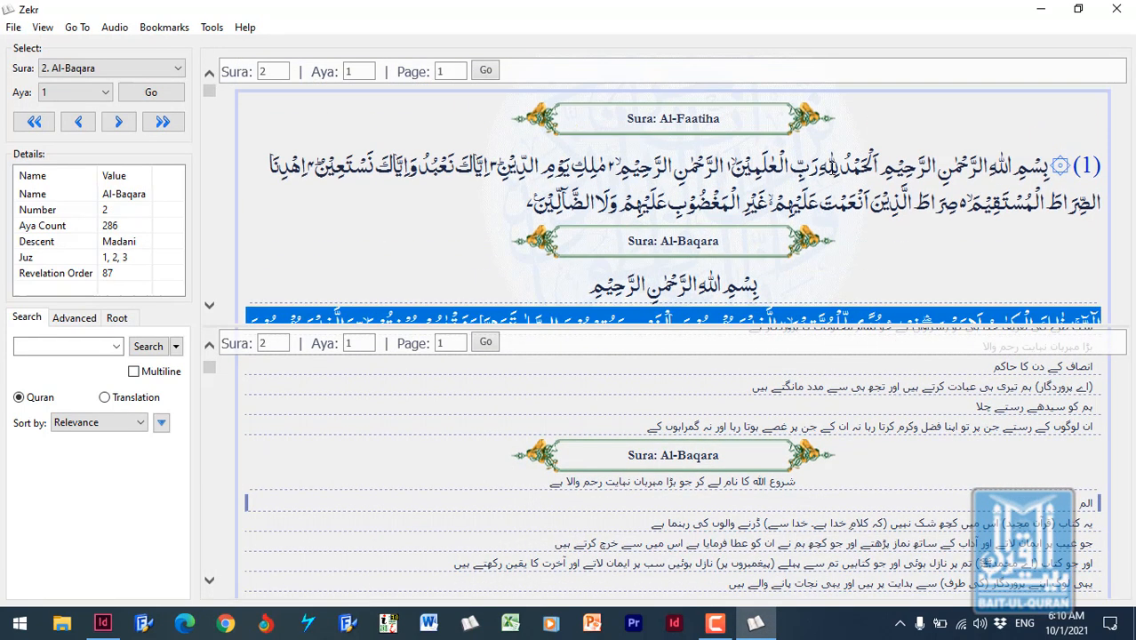
pyautogui.tripleClick(832, 169)
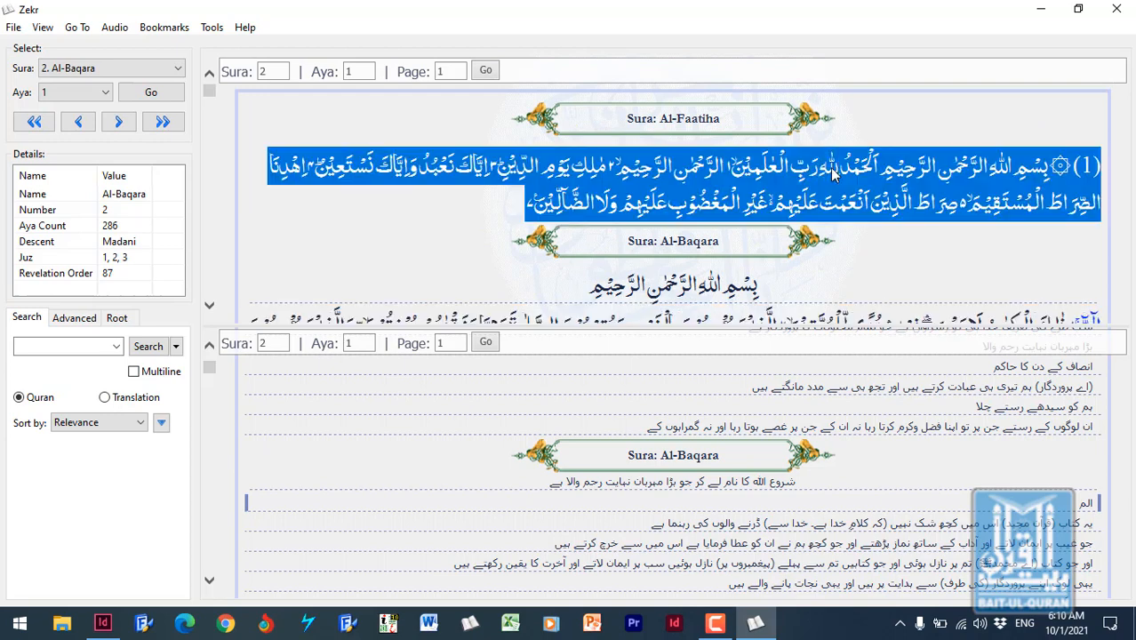
pyautogui.rightClick(789, 174)
pyautogui.click(830, 198)
# Step: Switch back to InDesign and paste the Al-Faatiha text into the page's text frame
pyautogui.click(716, 623)
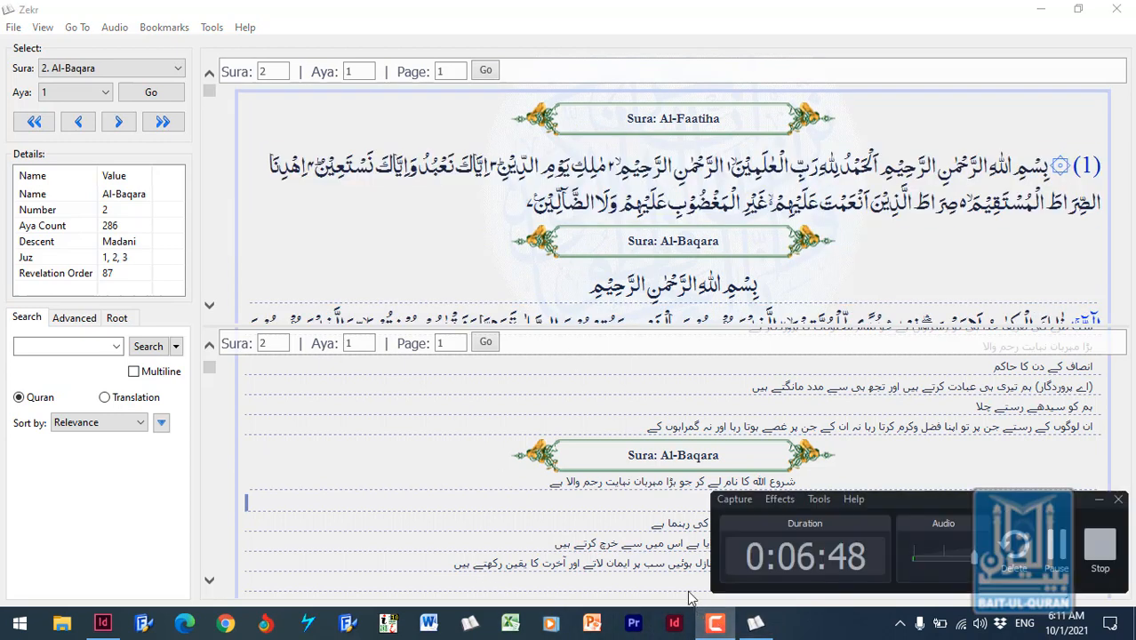
pyautogui.click(1099, 500)
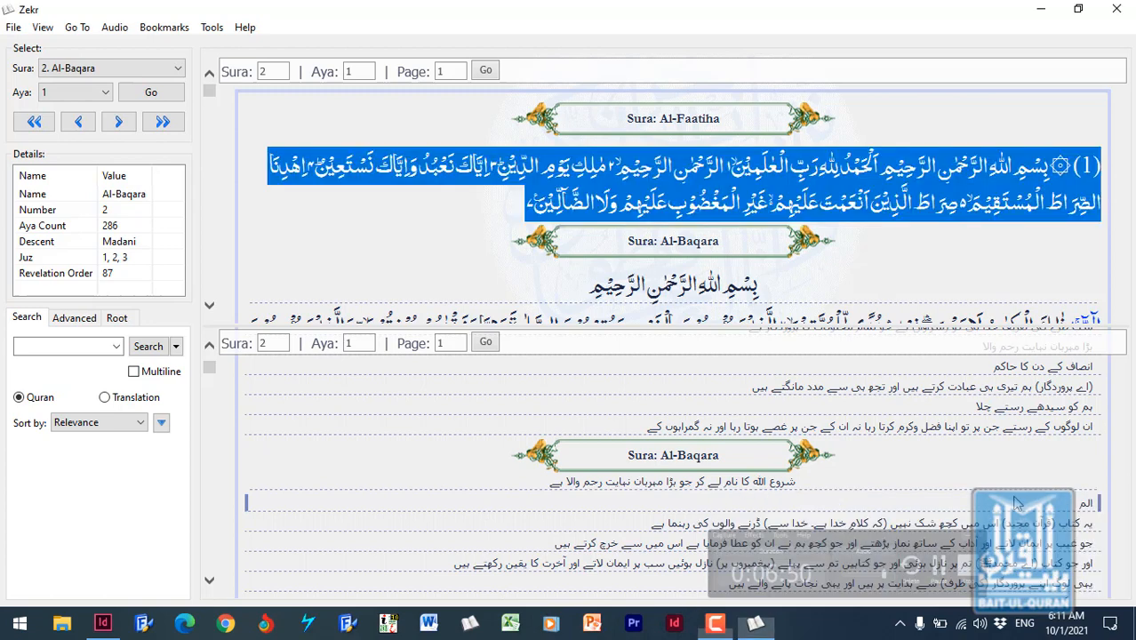
pyautogui.click(676, 625)
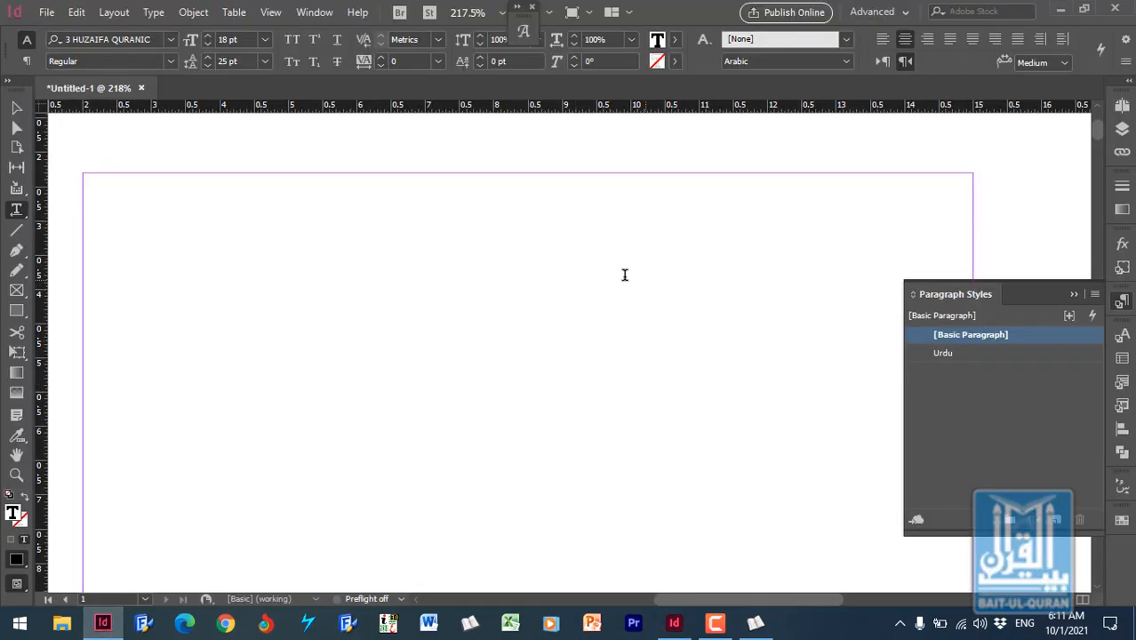
pyautogui.rightClick(518, 229)
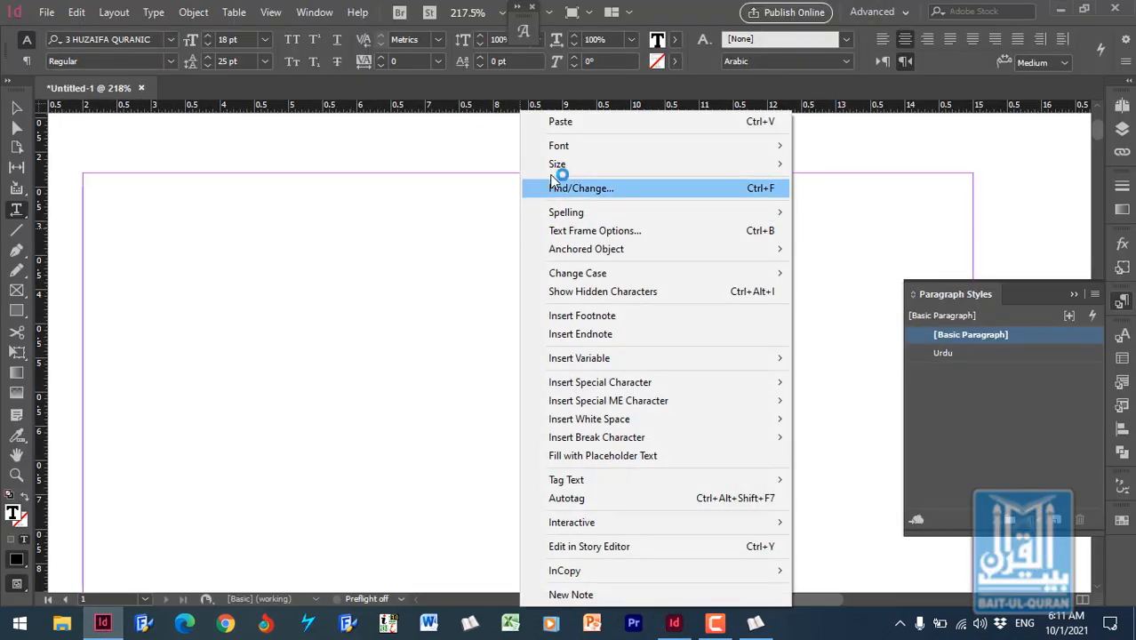
pyautogui.click(585, 122)
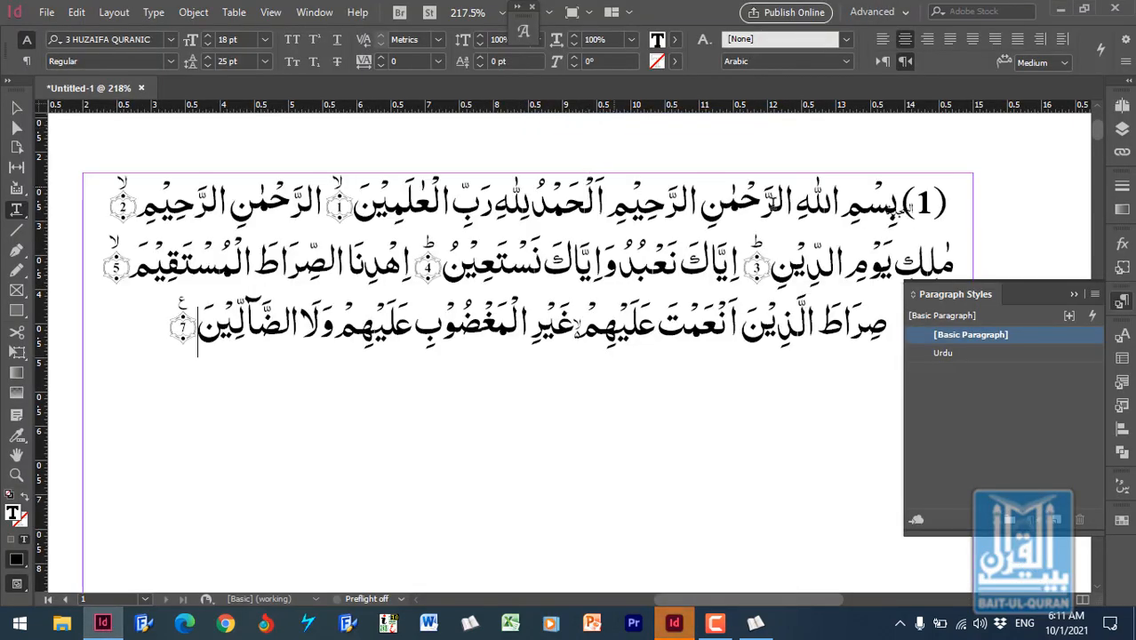
# Step: Collapse the Paragraph Styles panel and delete the "(1)" at the start of the pasted Al-Faatiha text
pyautogui.click(1074, 294)
pyautogui.click(931, 210)
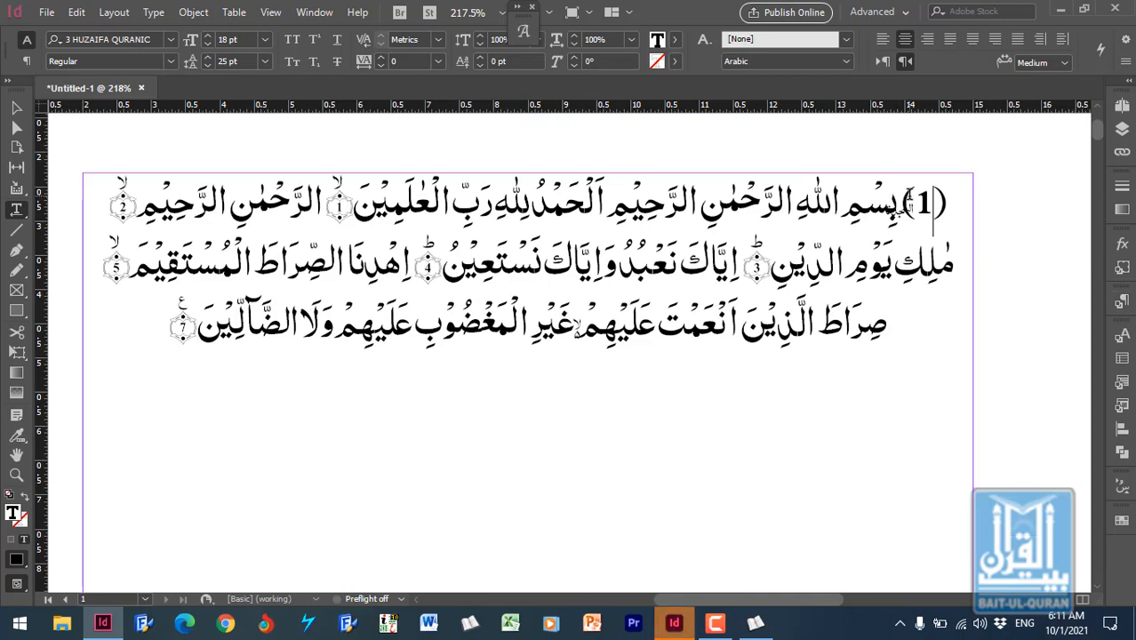
pyautogui.press('BackSpace')
pyautogui.press('BackSpace')
pyautogui.press('BackSpace')
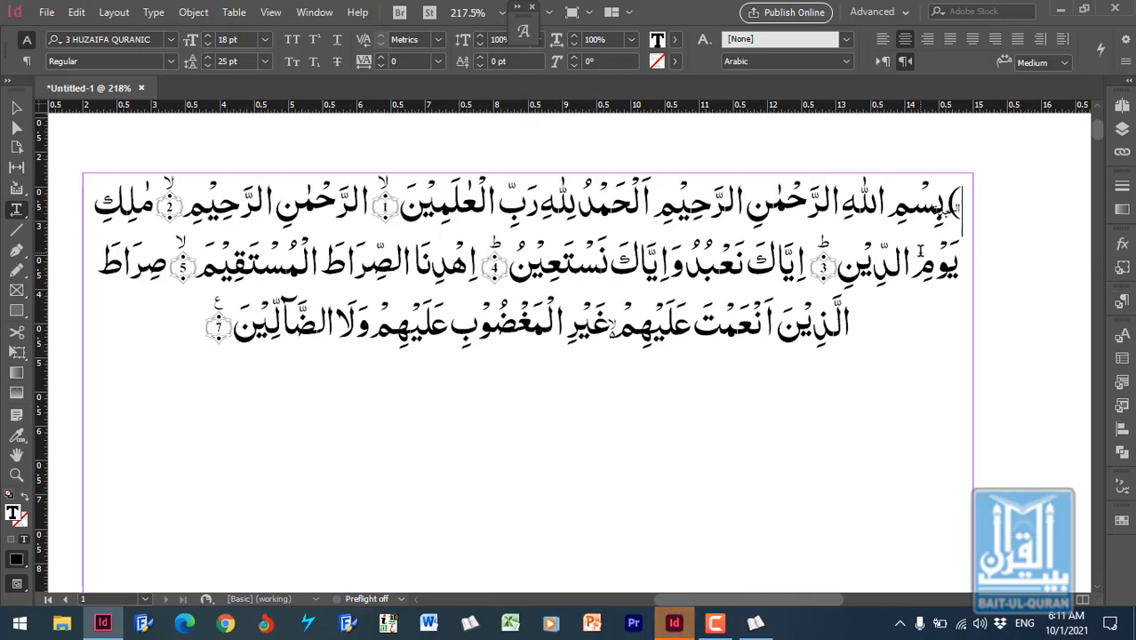
pyautogui.press('BackSpace')
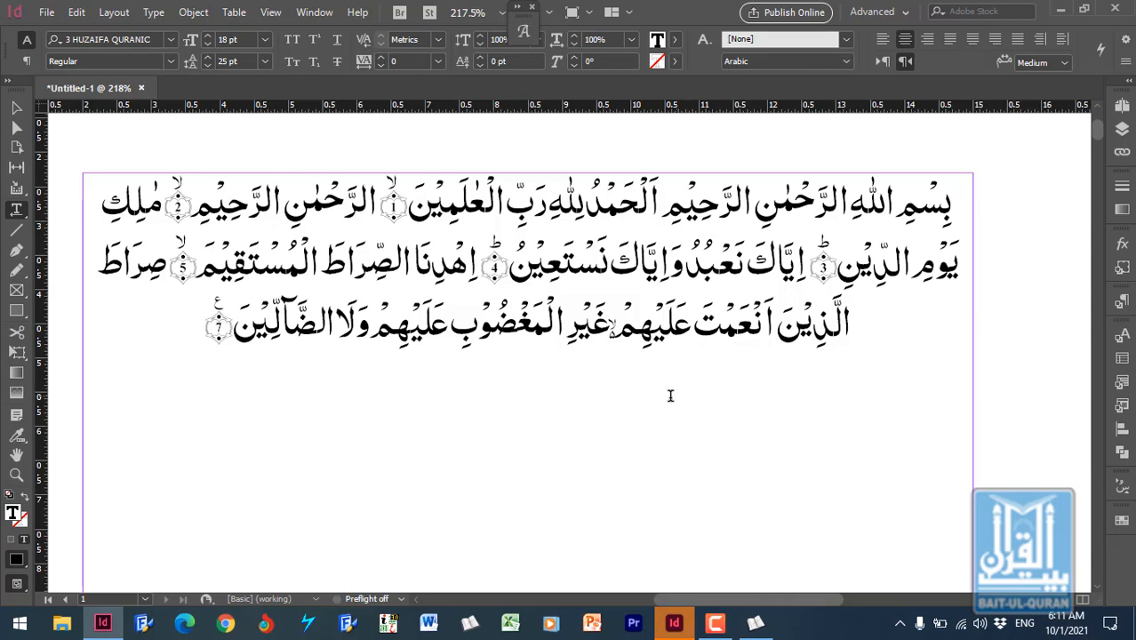
# Step: Copy the Urdu translation of Al-Faatiha, without its opening line, from Zekr and paste it below the Arabic text in InDesign
pyautogui.click(754, 624)
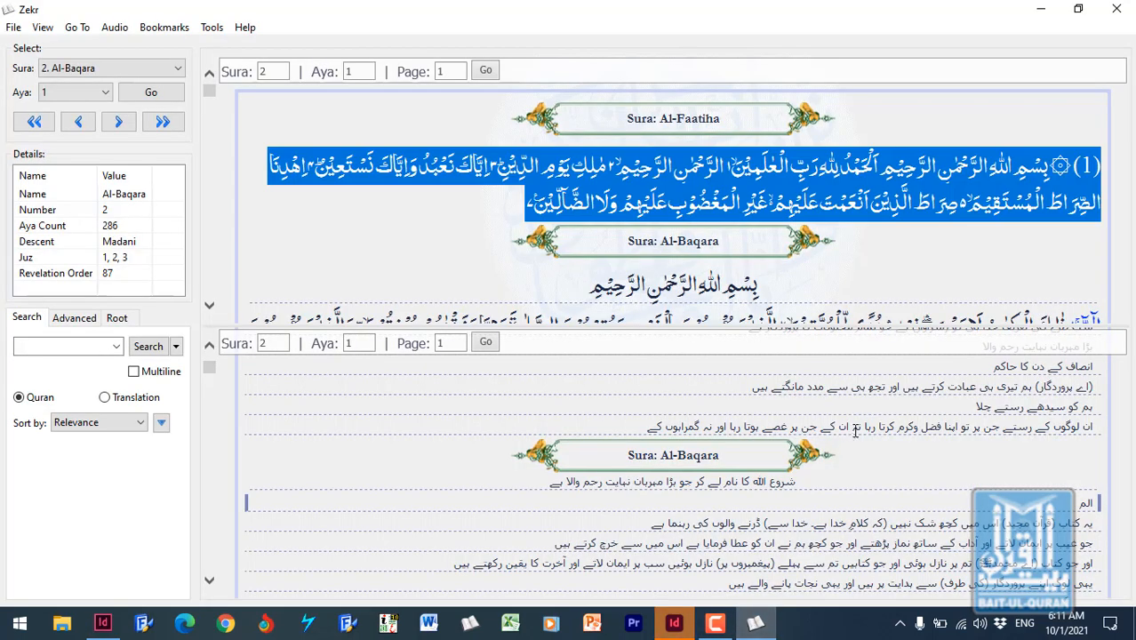
pyautogui.scroll(3, 954, 409)
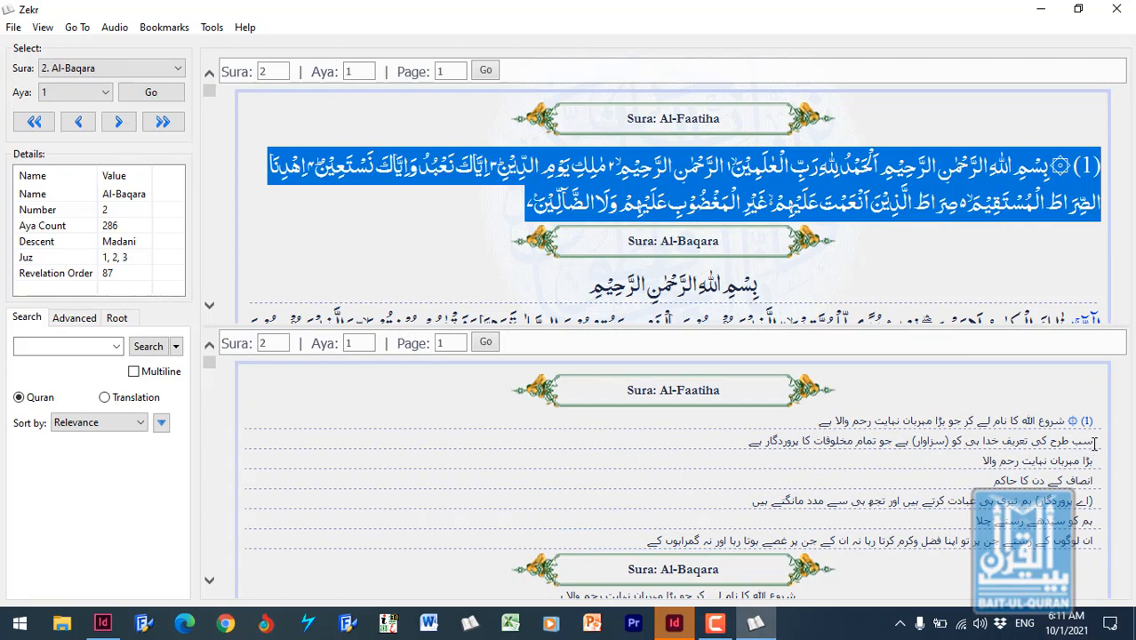
pyautogui.moveTo(1095, 445); pyautogui.dragTo(650, 537)
pyautogui.rightClick(905, 438)
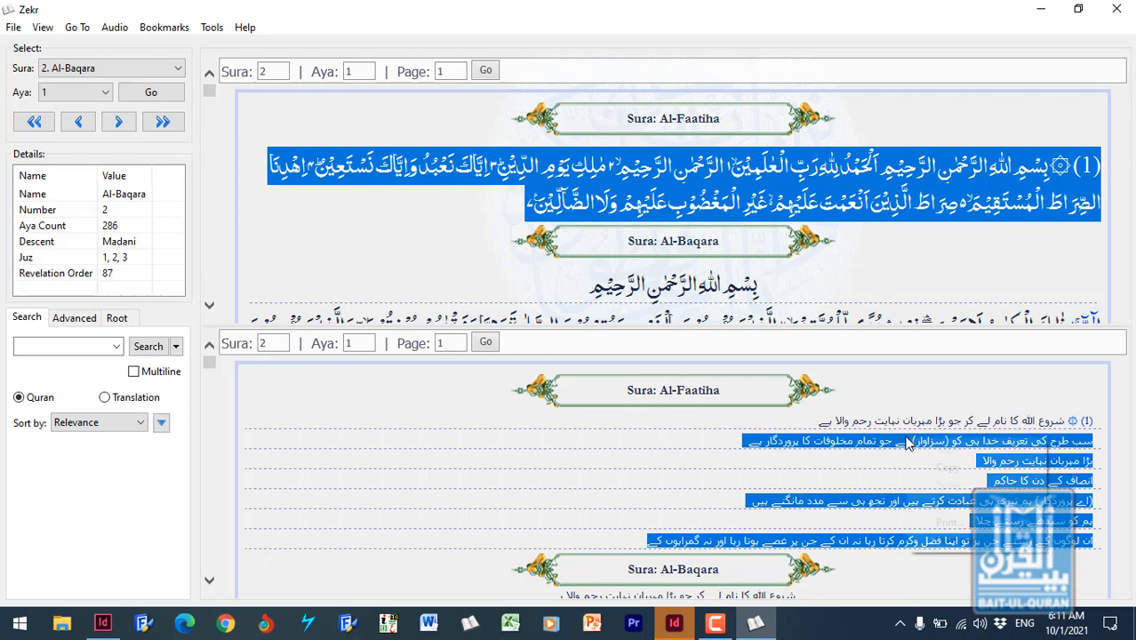
pyautogui.click(950, 467)
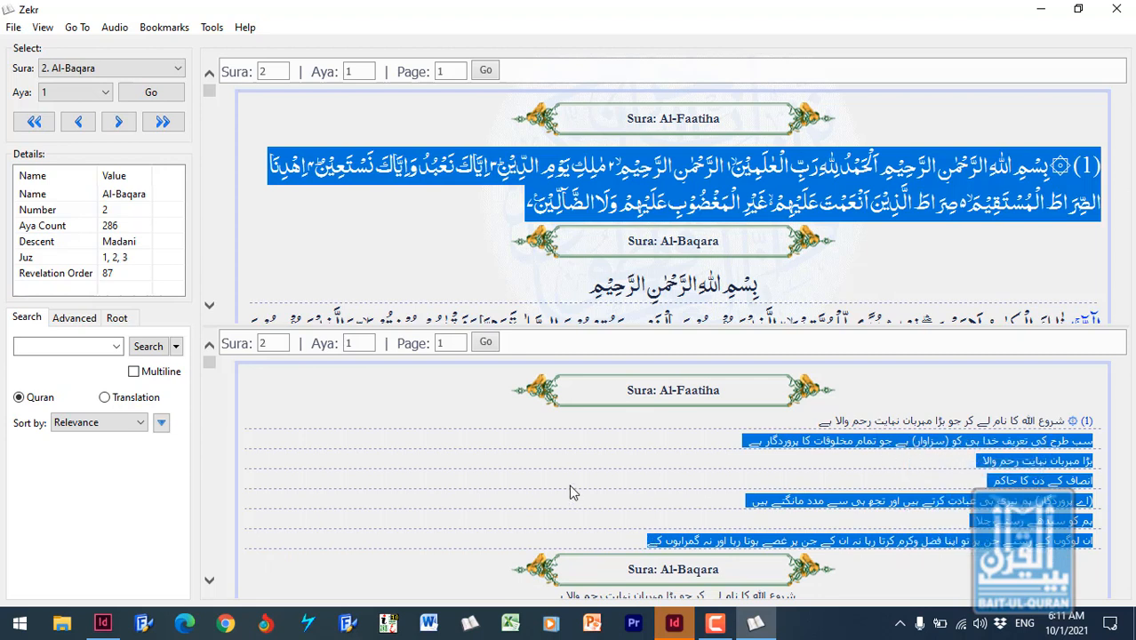
pyautogui.click(105, 624)
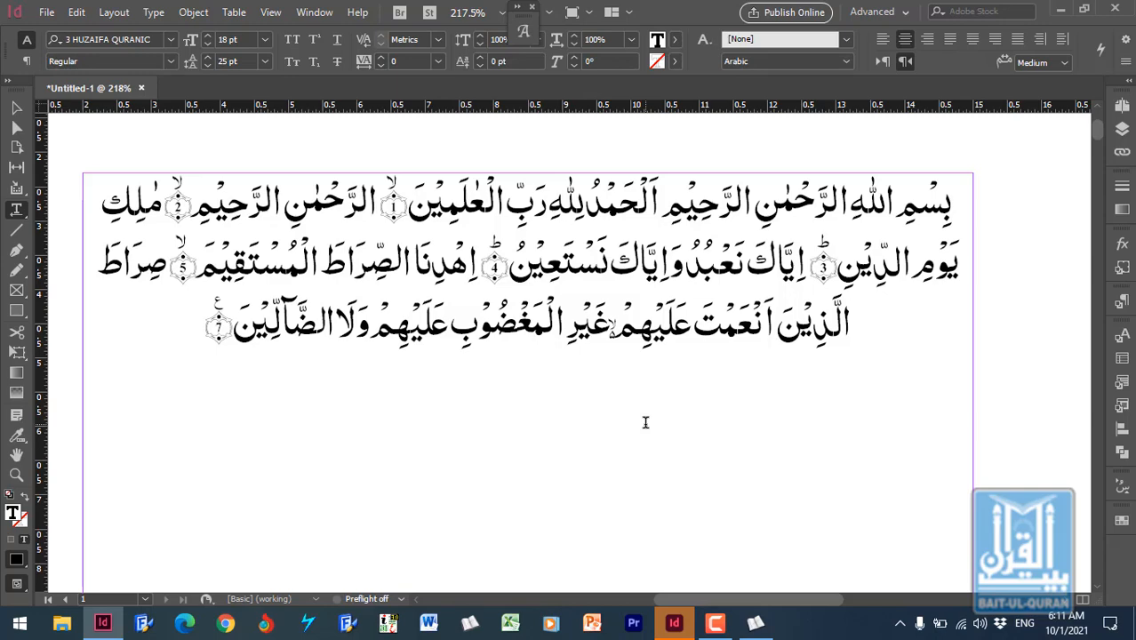
pyautogui.hotkey('ctrl', 'v')
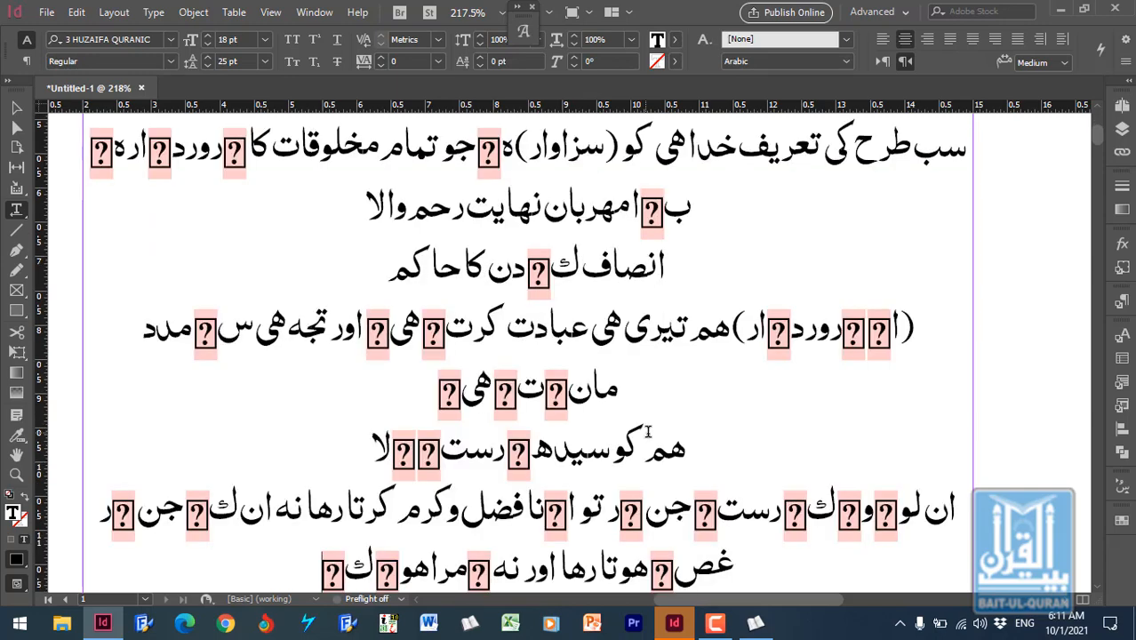
# Step: Apply the Urdu paragraph style to all of the pasted translation lines, and collapse the Paragraph Styles panel
pyautogui.scroll(1, 714, 428)
pyautogui.hotkey('ctrl', '1')
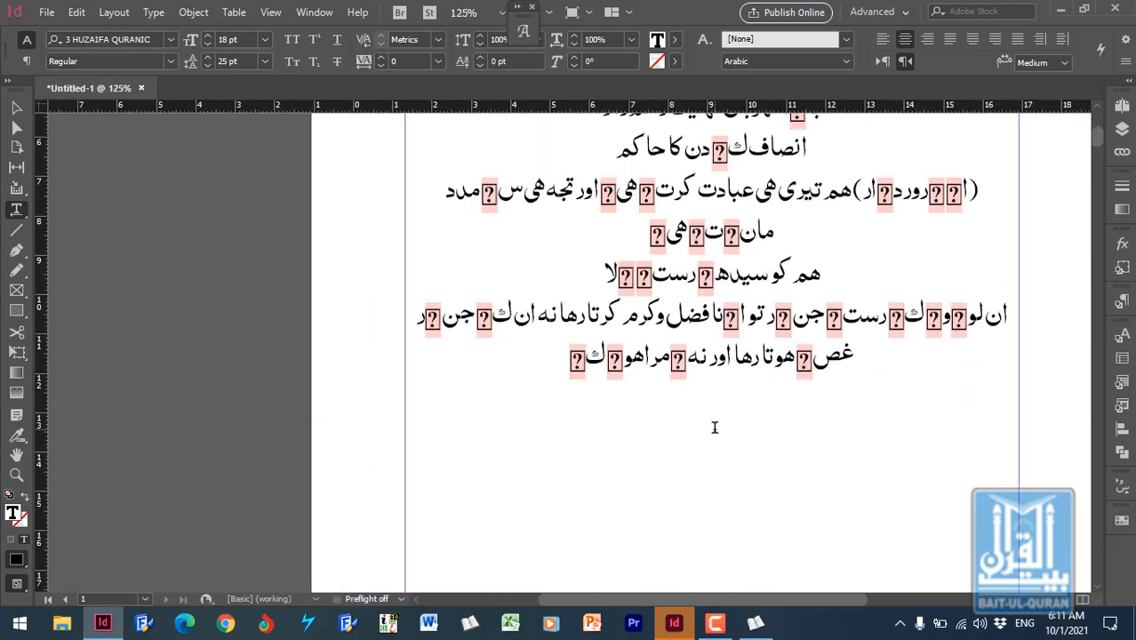
pyautogui.scroll(2, 714, 427)
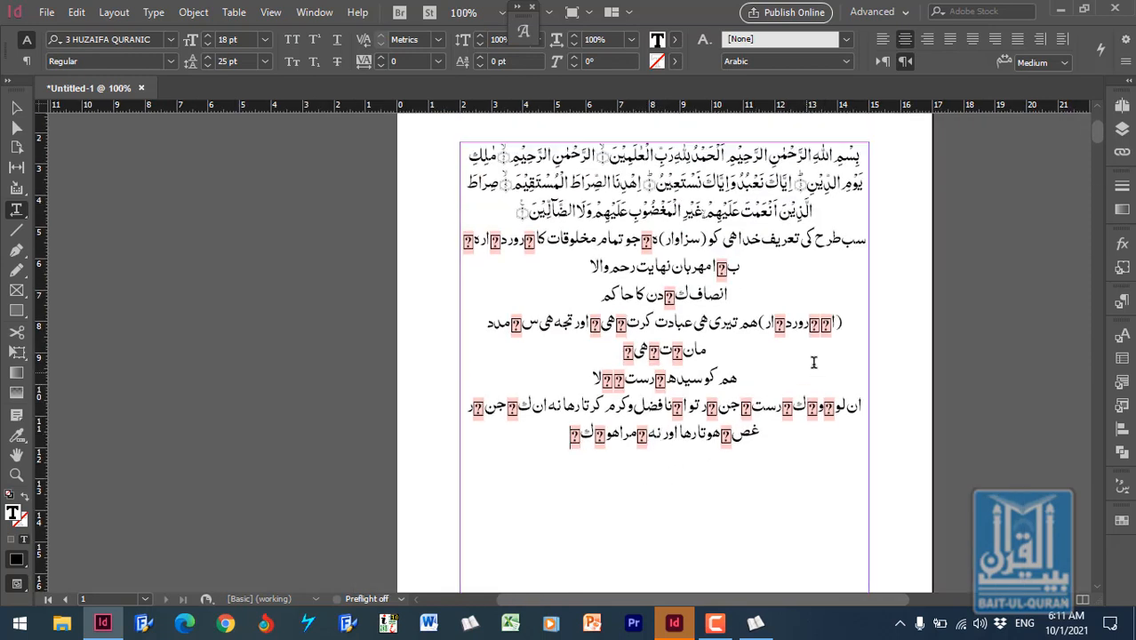
pyautogui.doubleClick(834, 240)
pyautogui.click(834, 240)
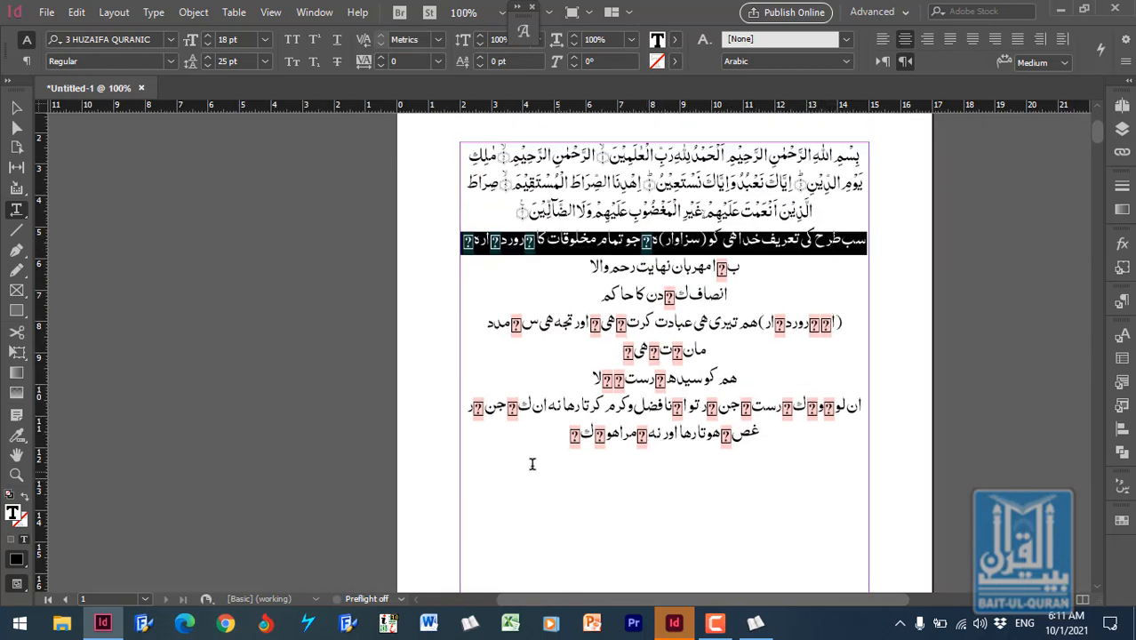
pyautogui.keyDown('shift'); pyautogui.click(507, 438); pyautogui.keyUp('shift')
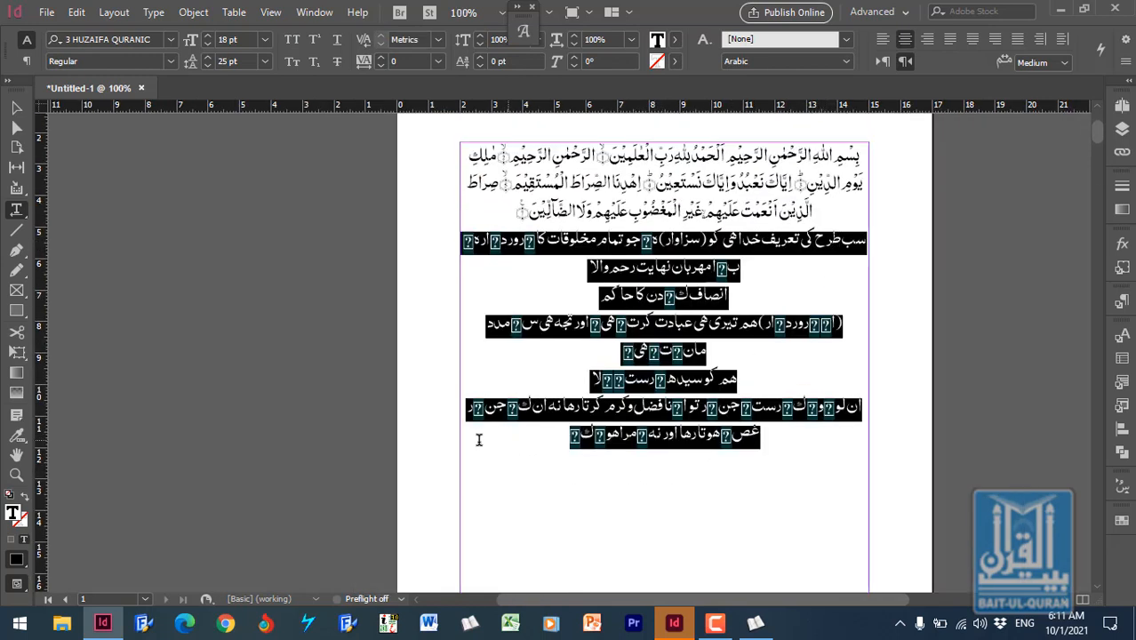
pyautogui.click(1124, 304)
pyautogui.click(962, 354)
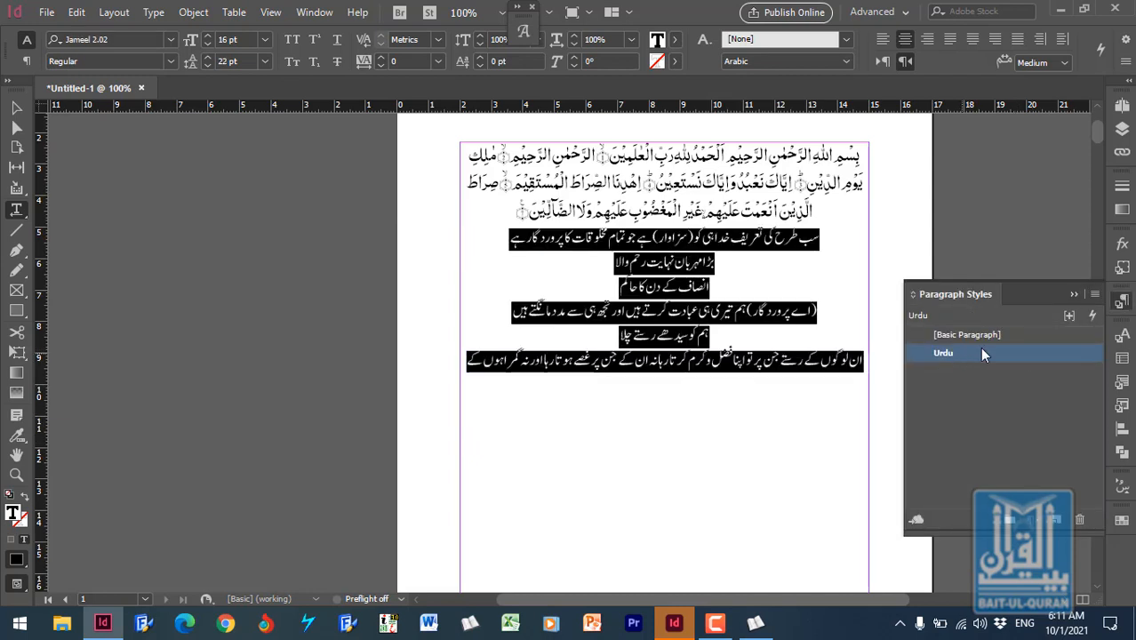
pyautogui.click(1075, 296)
pyautogui.click(814, 242)
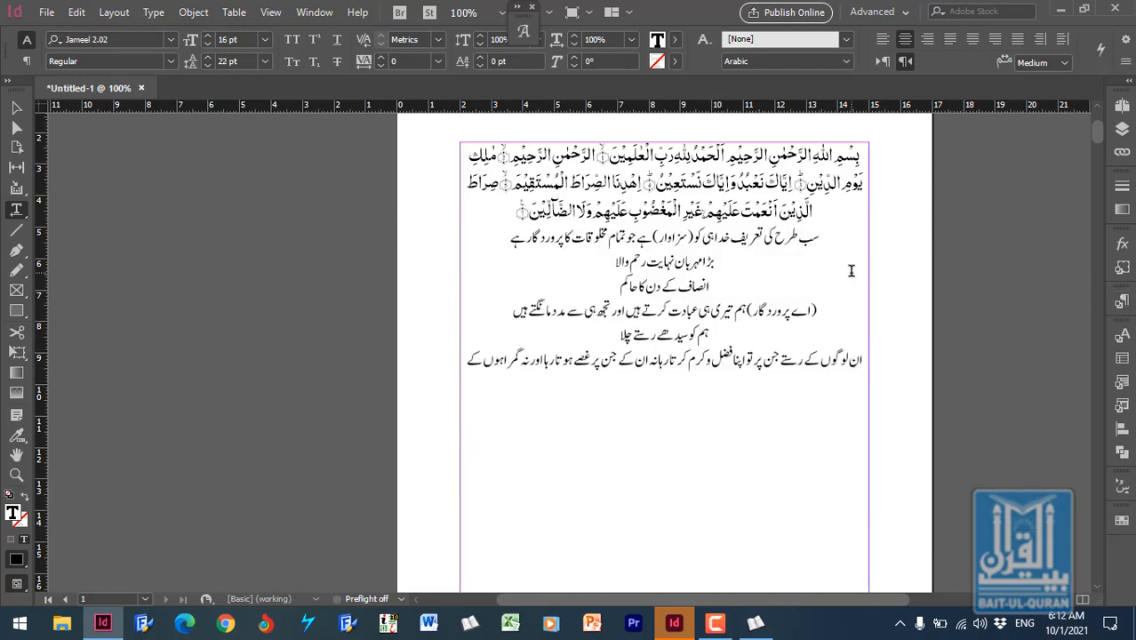
# Step: Break the Arabic text before اَلْحَمْدُ so the Bismillah stands on its own line
pyautogui.hotkey('ctrl', '=')
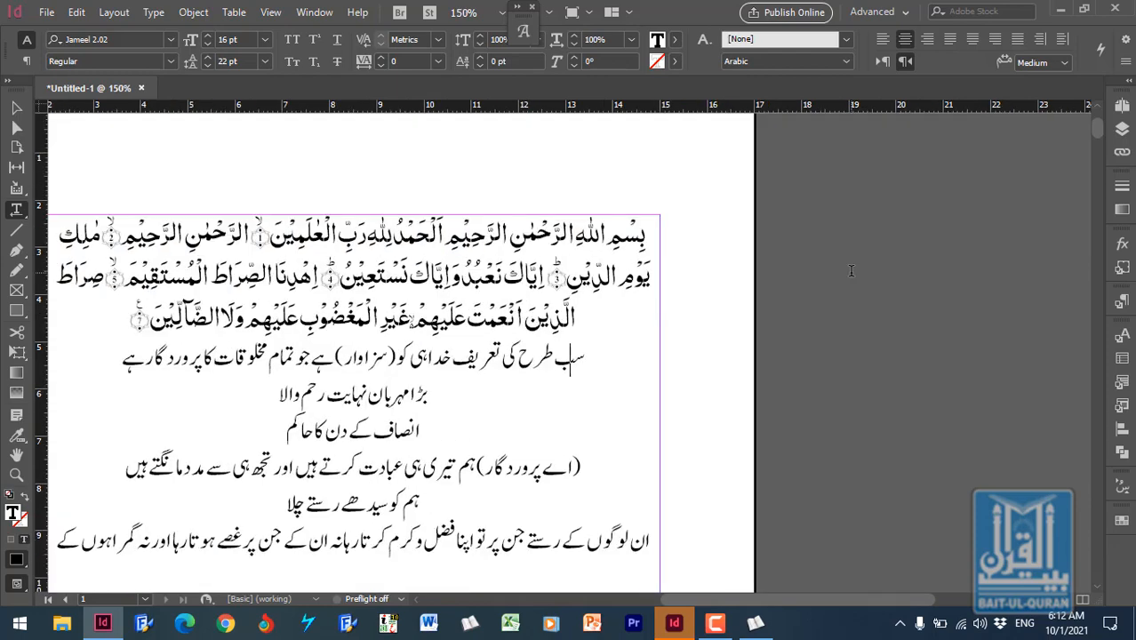
pyautogui.moveTo(854, 597); pyautogui.dragTo(794, 605)
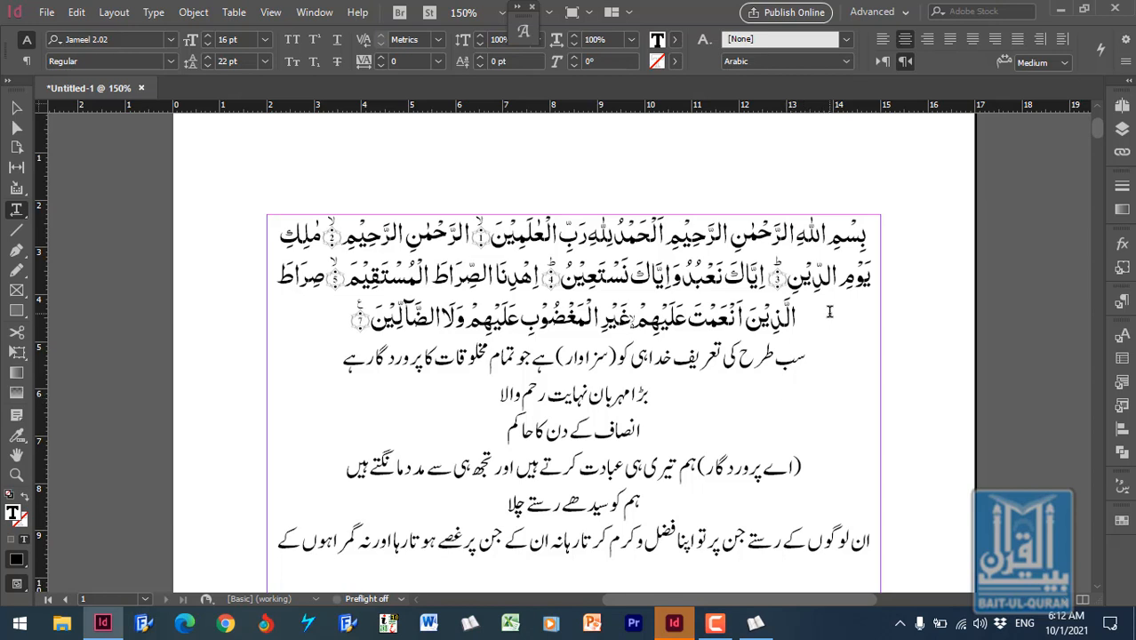
pyautogui.click(871, 236)
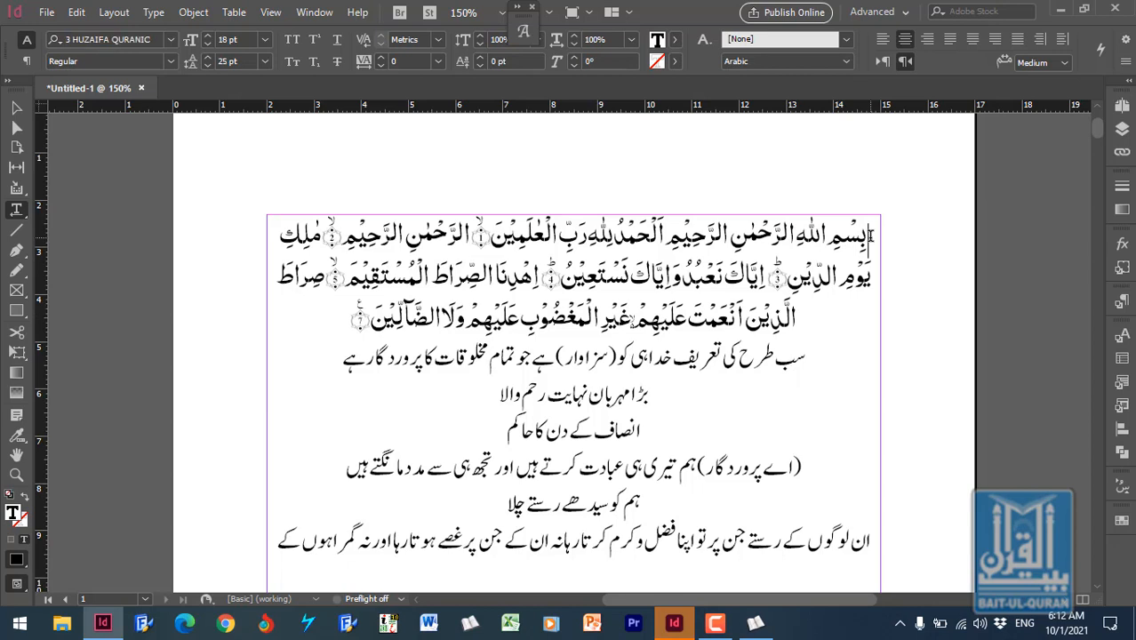
pyautogui.click(665, 229)
pyautogui.press('Return')
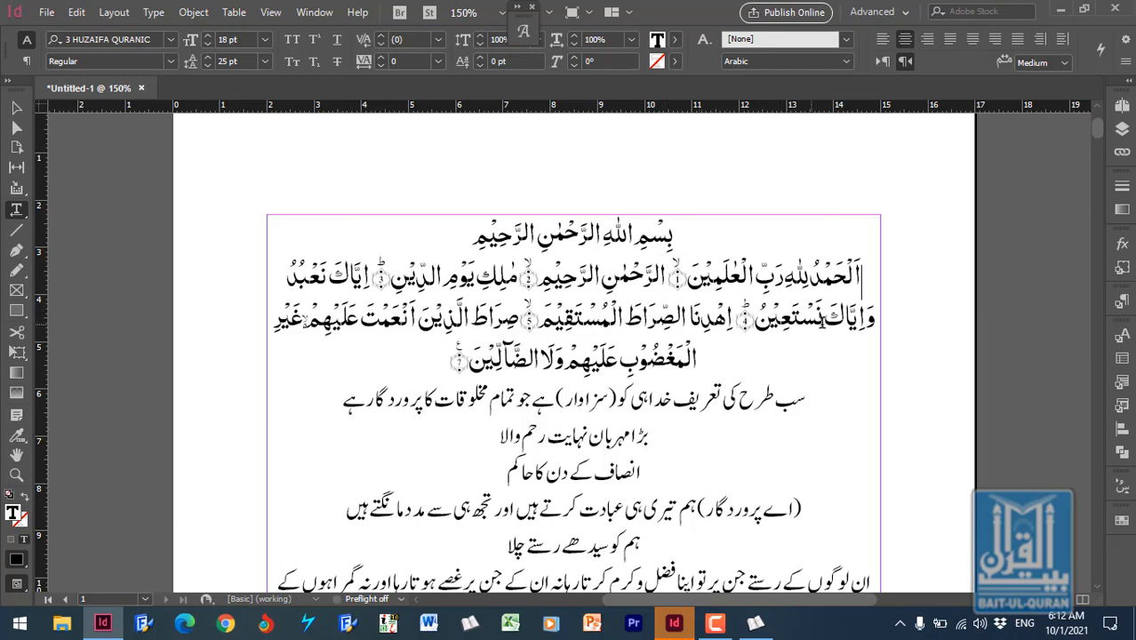
# Step: Separate the words of verses 1 and 2 of the Arabic text with tab gaps
pyautogui.click(810, 282)
pyautogui.hotkey('ctrl', '=')
pyautogui.hotkey('ctrl', '=')
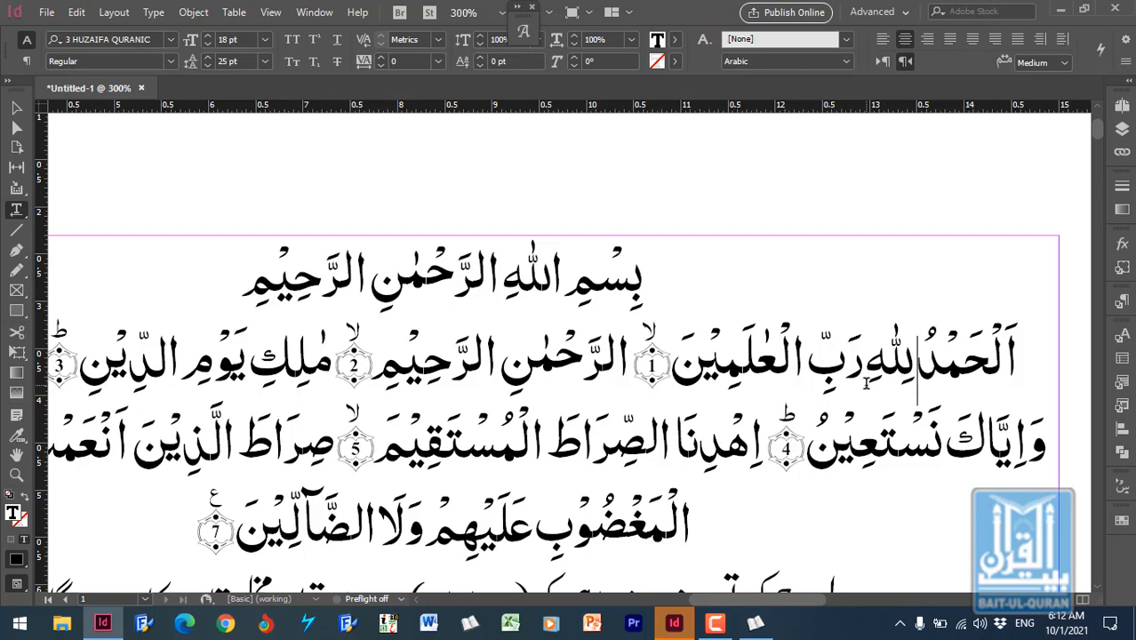
pyautogui.click(852, 358)
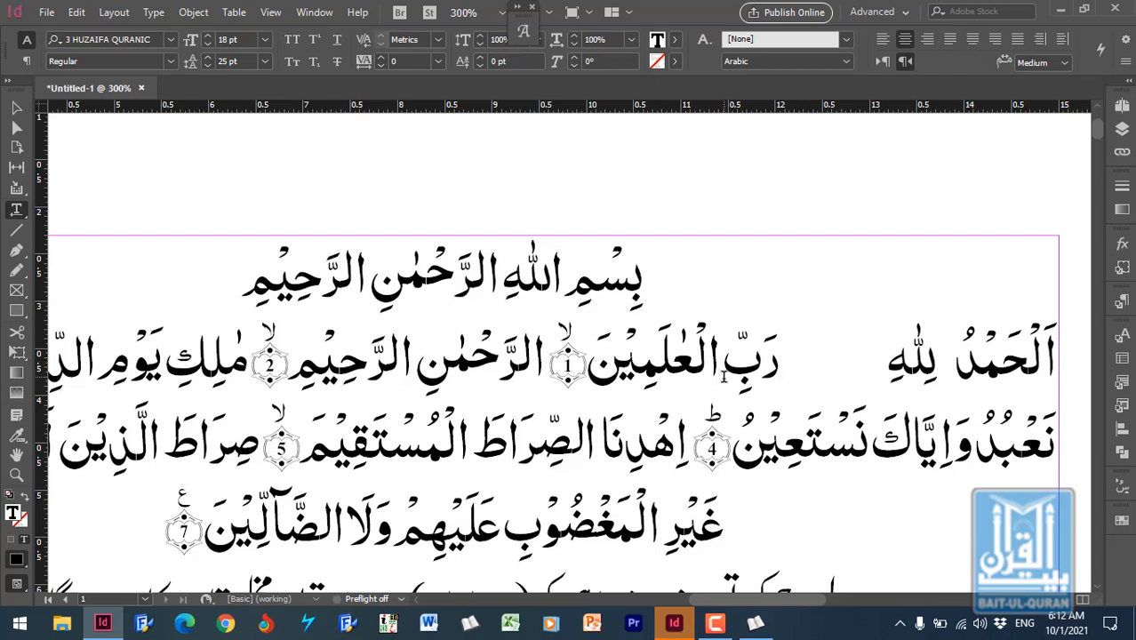
pyautogui.click(515, 368)
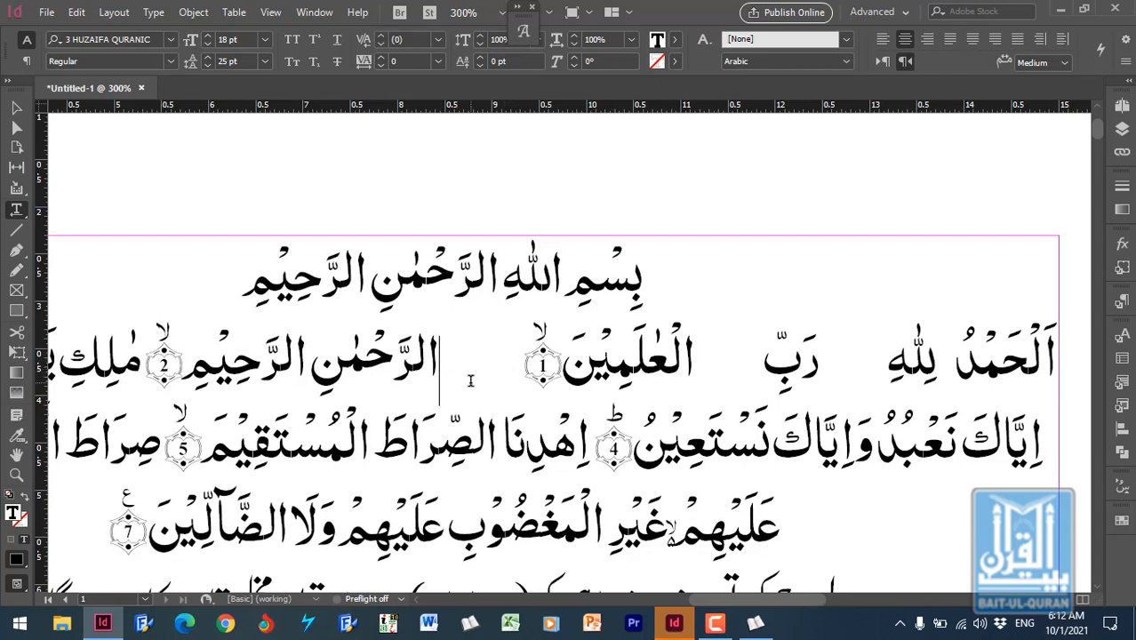
pyautogui.click(309, 358)
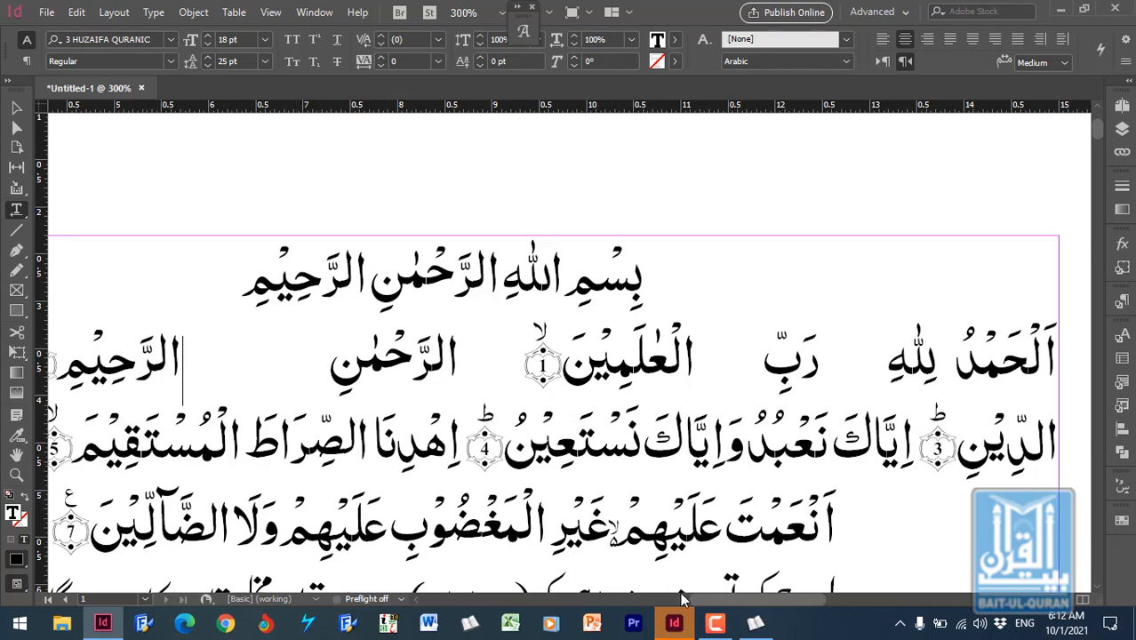
# Step: Remove the surplus gaps around مٰلِكِ after verse 2 and move it to the start of a new line
pyautogui.moveTo(713, 602); pyautogui.dragTo(660, 604)
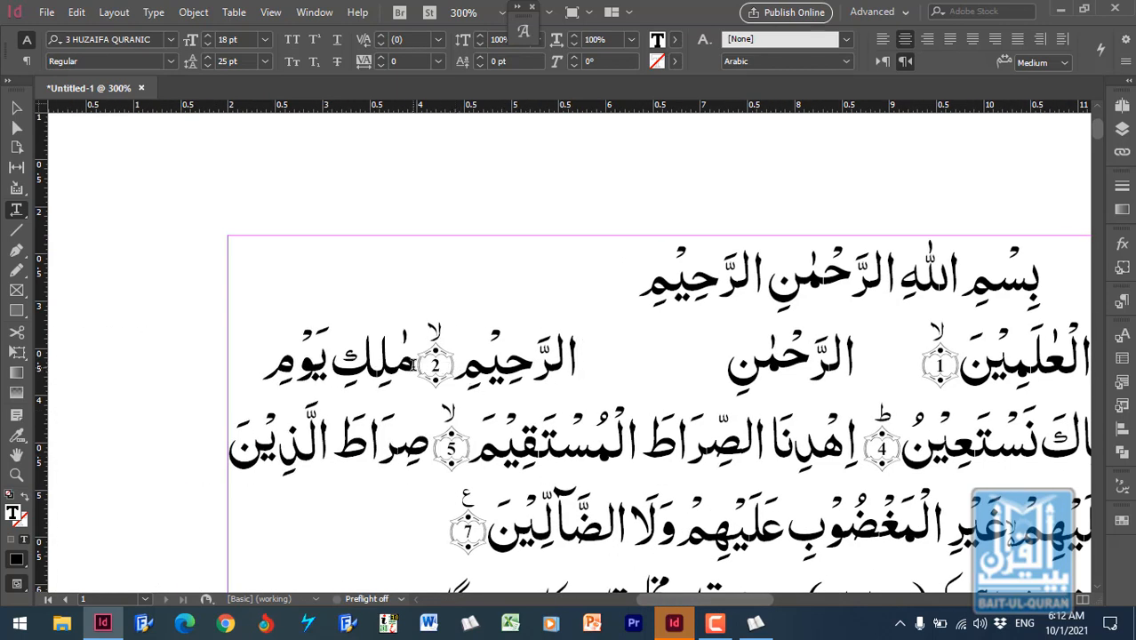
pyautogui.click(413, 367)
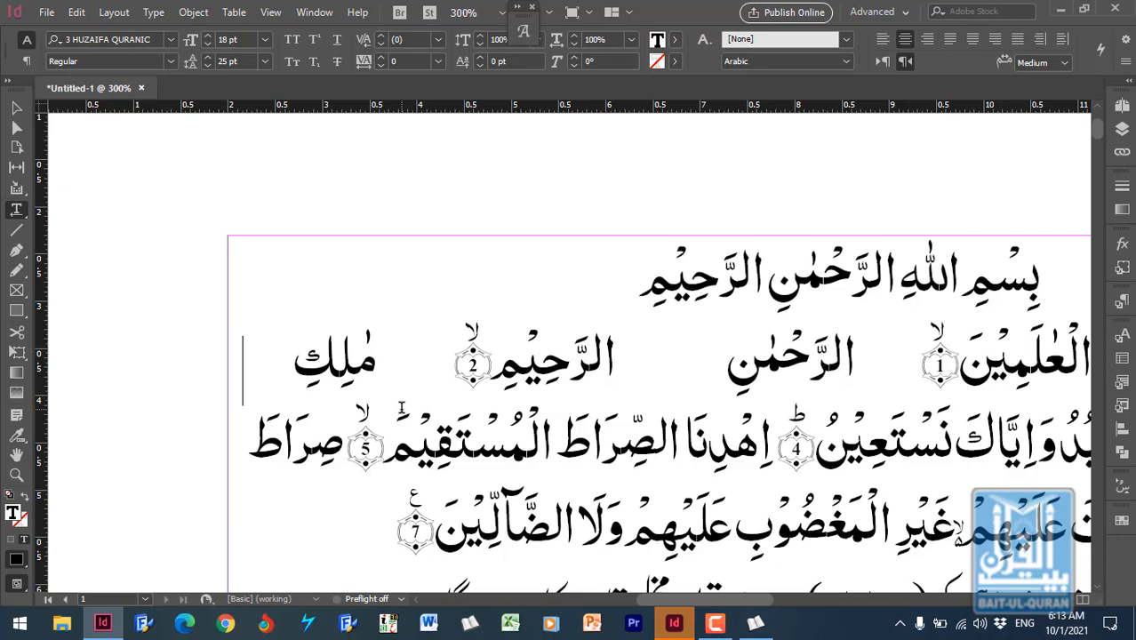
pyautogui.press('Delete')
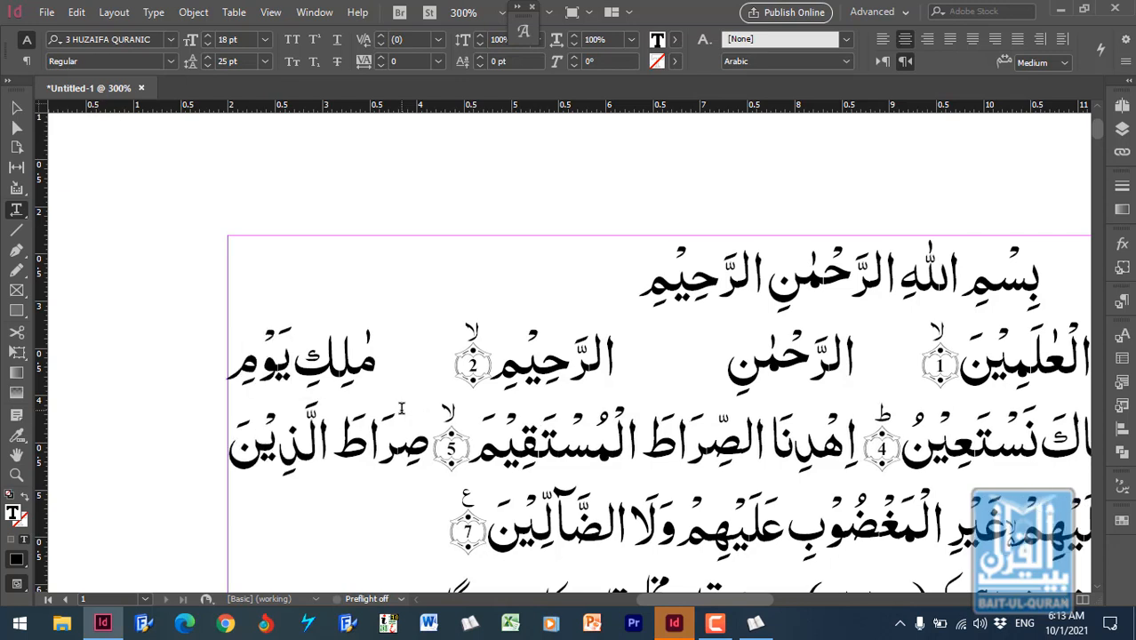
pyautogui.moveTo(380, 363); pyautogui.dragTo(420, 364)
pyautogui.press('BackSpace')
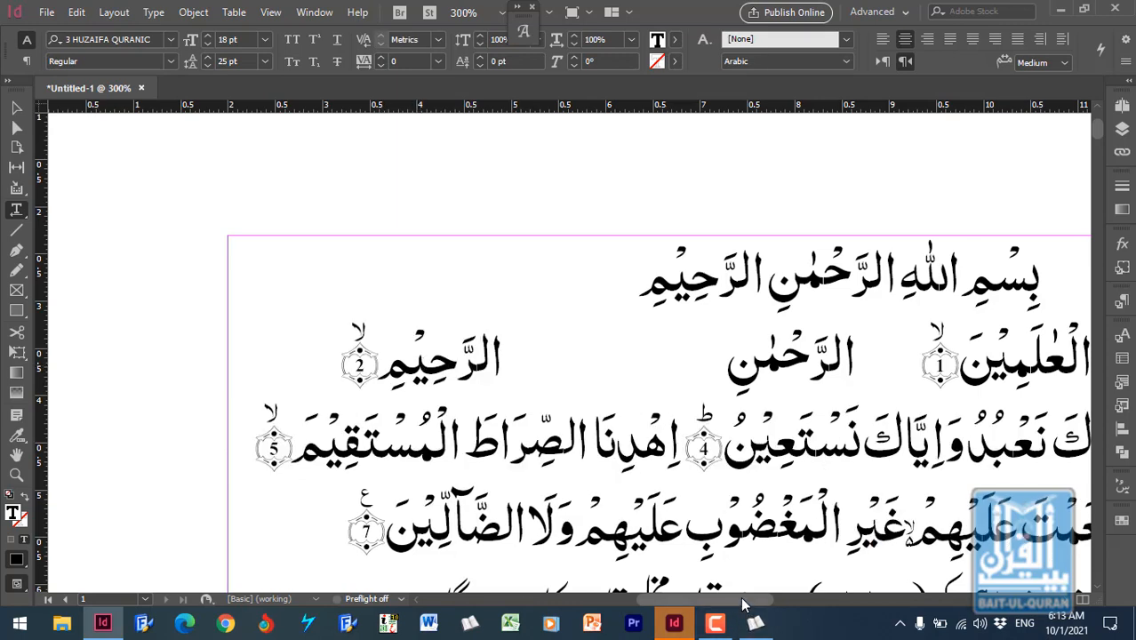
# Step: Insert tab gaps after تعریف and after ہے in the first line of the Urdu translation
pyautogui.moveTo(750, 601); pyautogui.dragTo(796, 607)
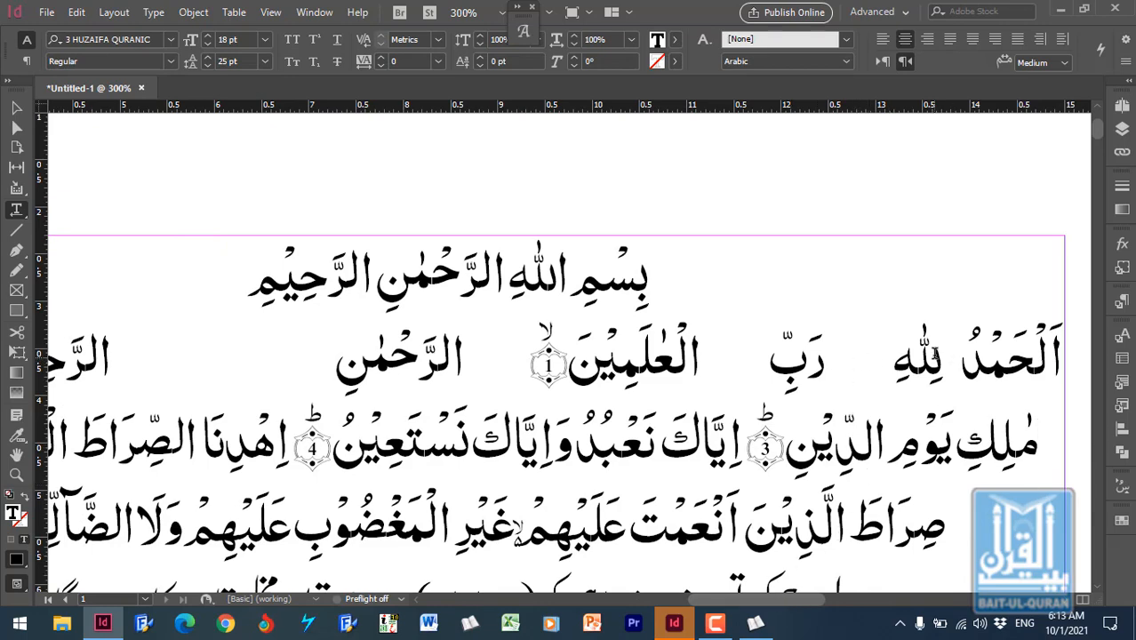
pyautogui.scroll(-4, 871, 449)
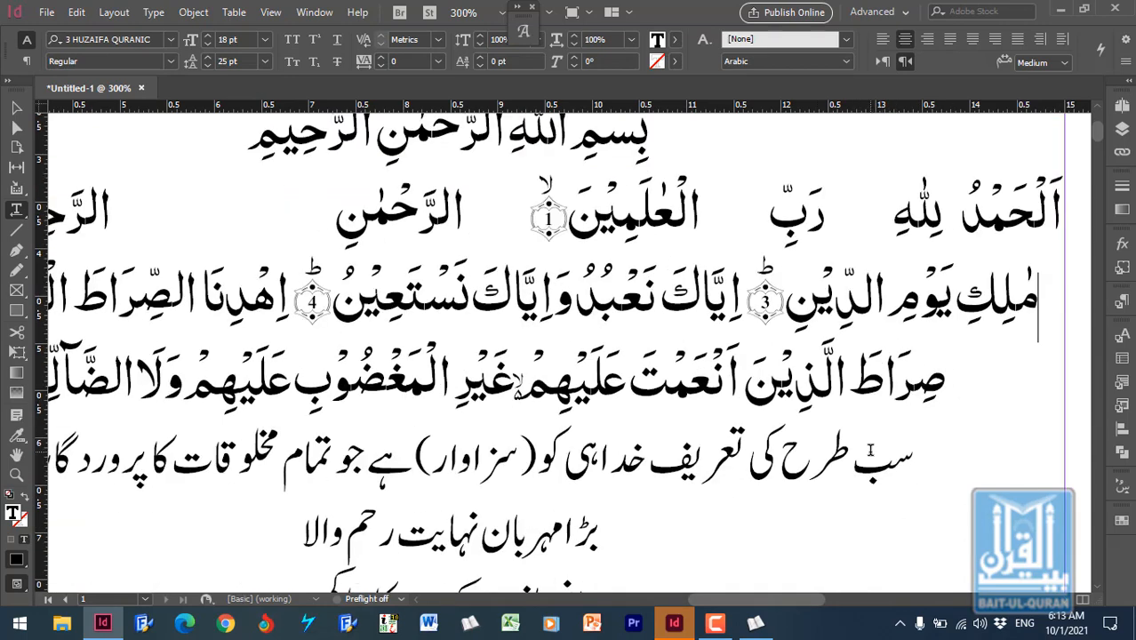
pyautogui.scroll(-1, 868, 454)
pyautogui.scroll(-1, 867, 455)
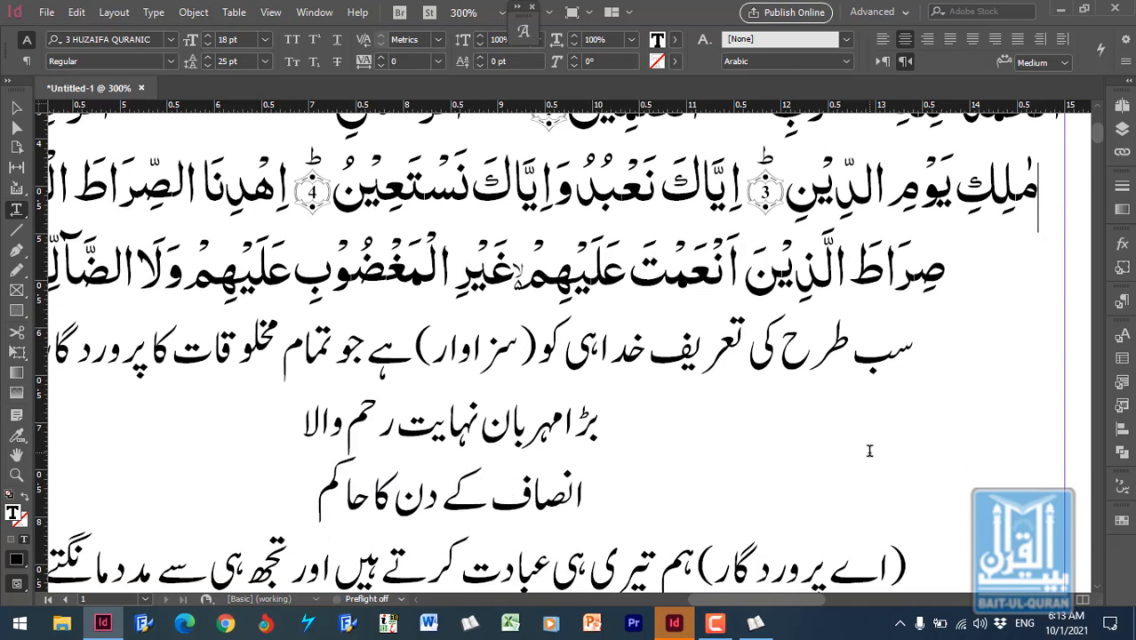
pyautogui.click(649, 373)
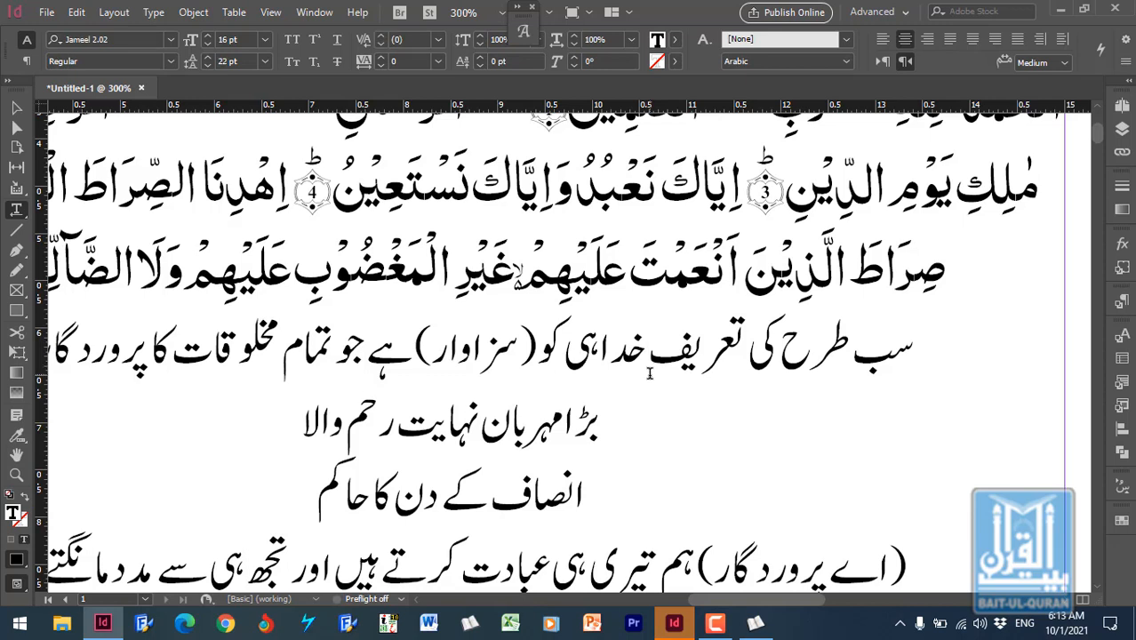
pyautogui.press('Tab')
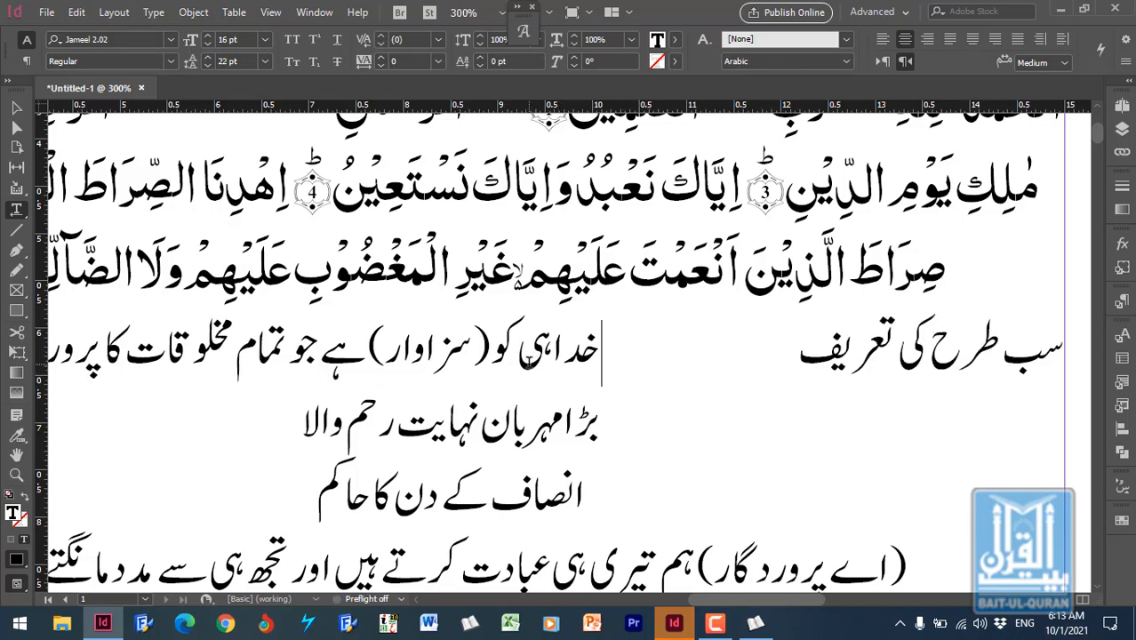
pyautogui.click(318, 359)
pyautogui.press('Tab')
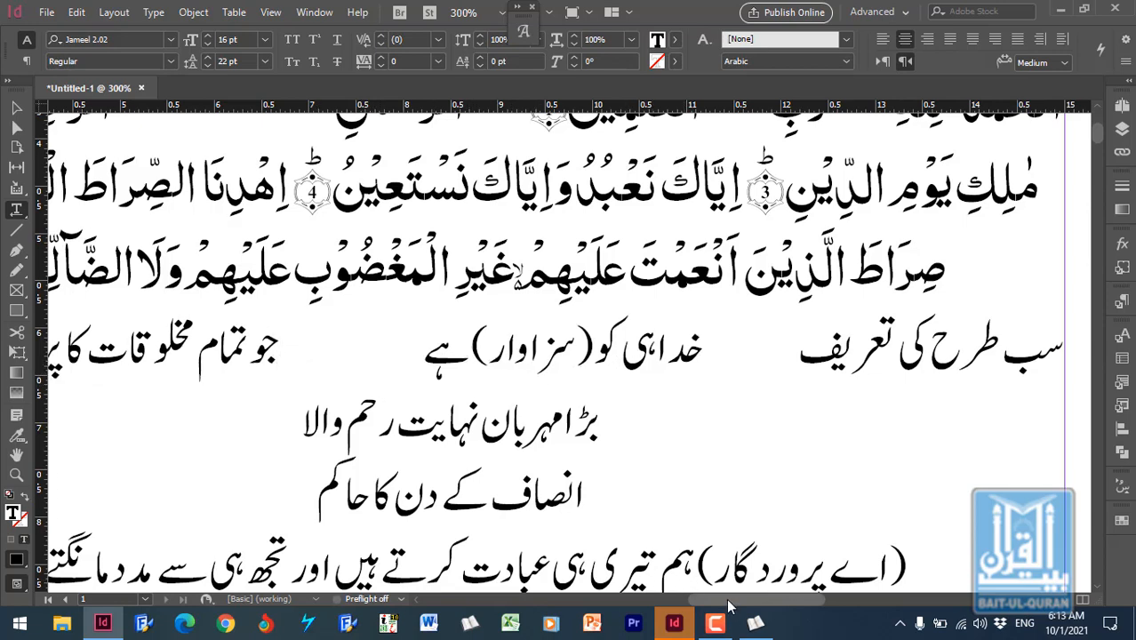
# Step: Move the phrase تمام مخلوقات کا to the end of the first Urdu line, separated by a tab gap after جو پروردگار ہے
pyautogui.moveTo(730, 606); pyautogui.dragTo(696, 617)
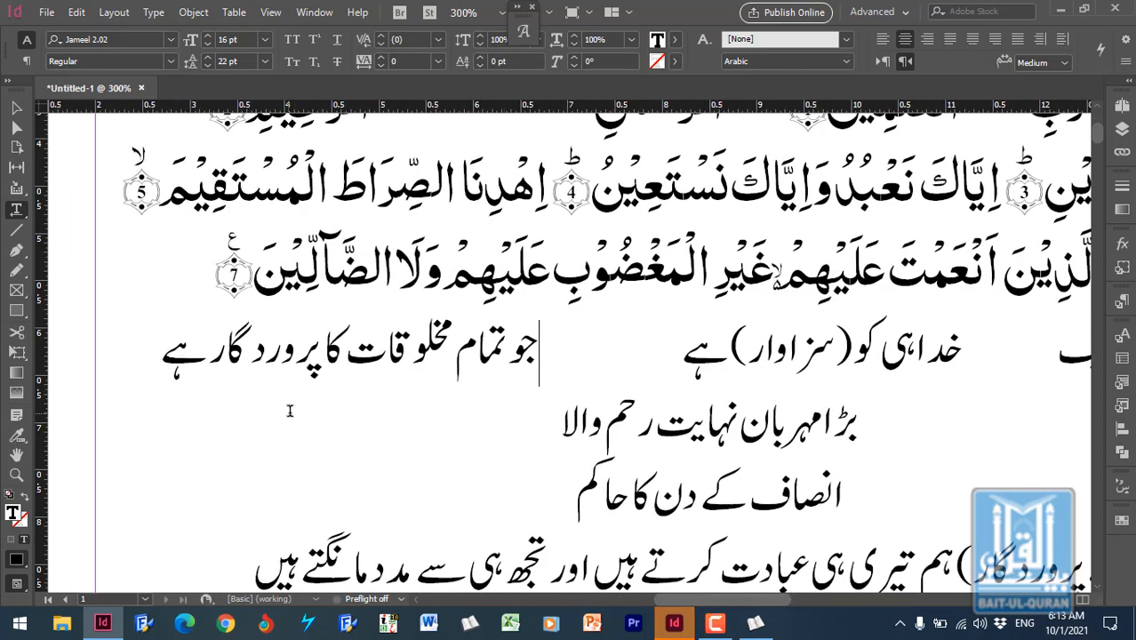
pyautogui.moveTo(322, 355); pyautogui.dragTo(512, 351)
pyautogui.hotkey('ctrl', 'c')
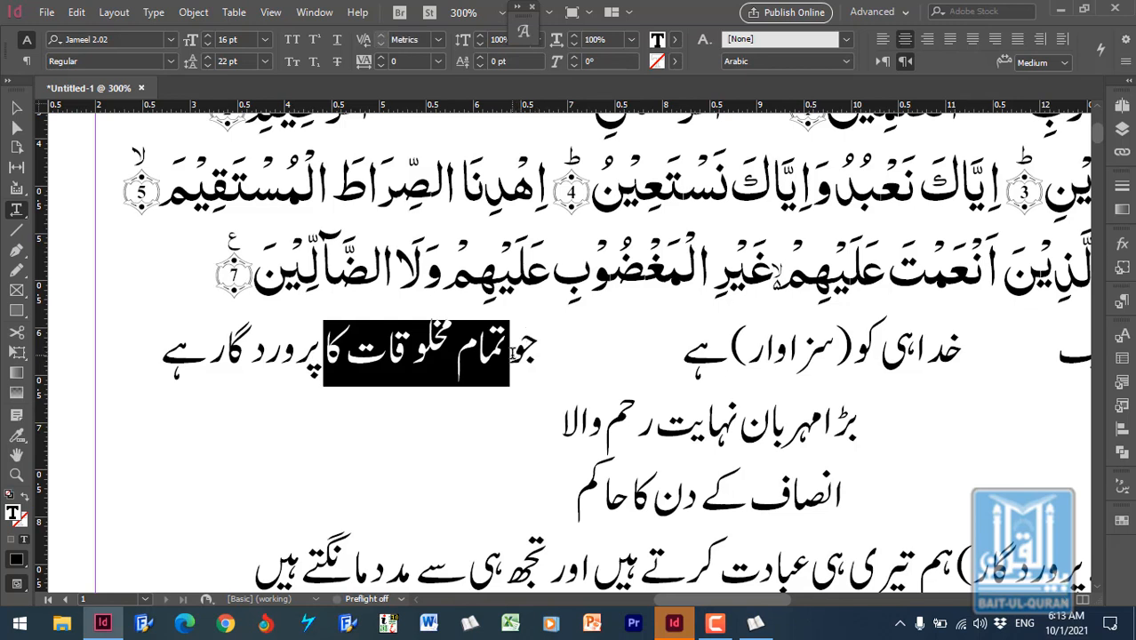
pyautogui.press('BackSpace')
pyautogui.click(229, 363)
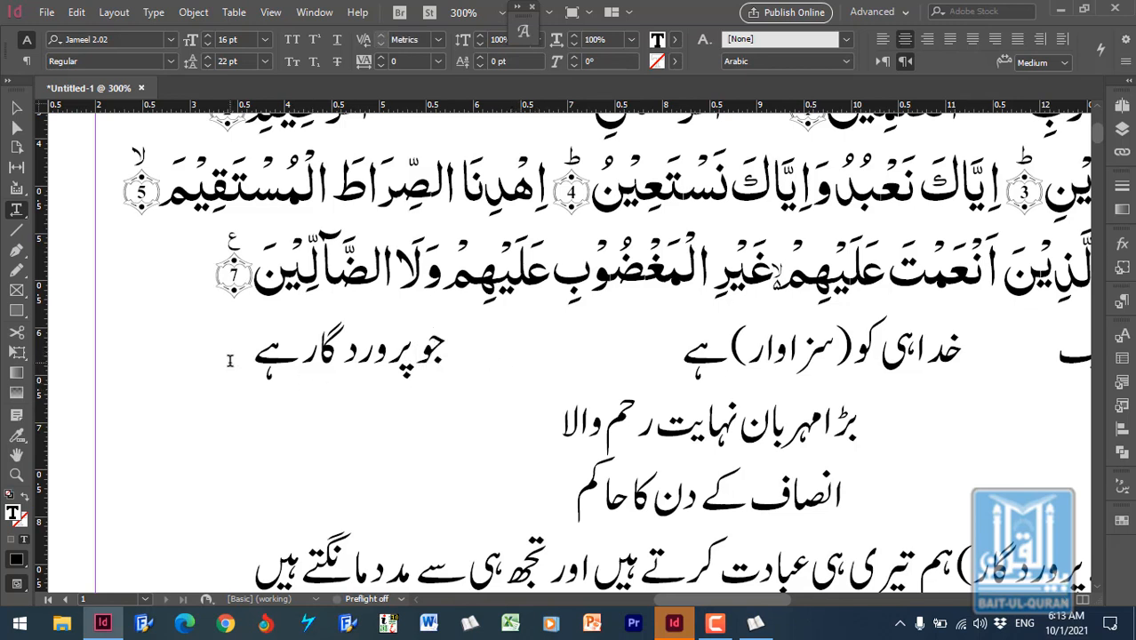
pyautogui.press('Tab')
pyautogui.write('`')
pyautogui.press('BackSpace')
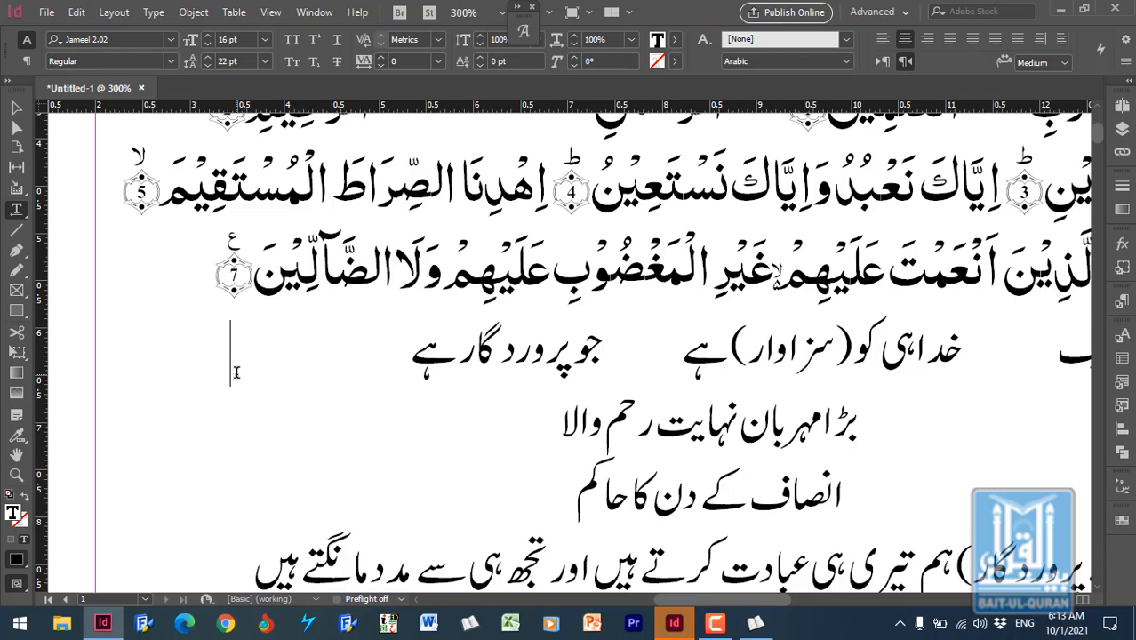
pyautogui.hotkey('ctrl', 'v')
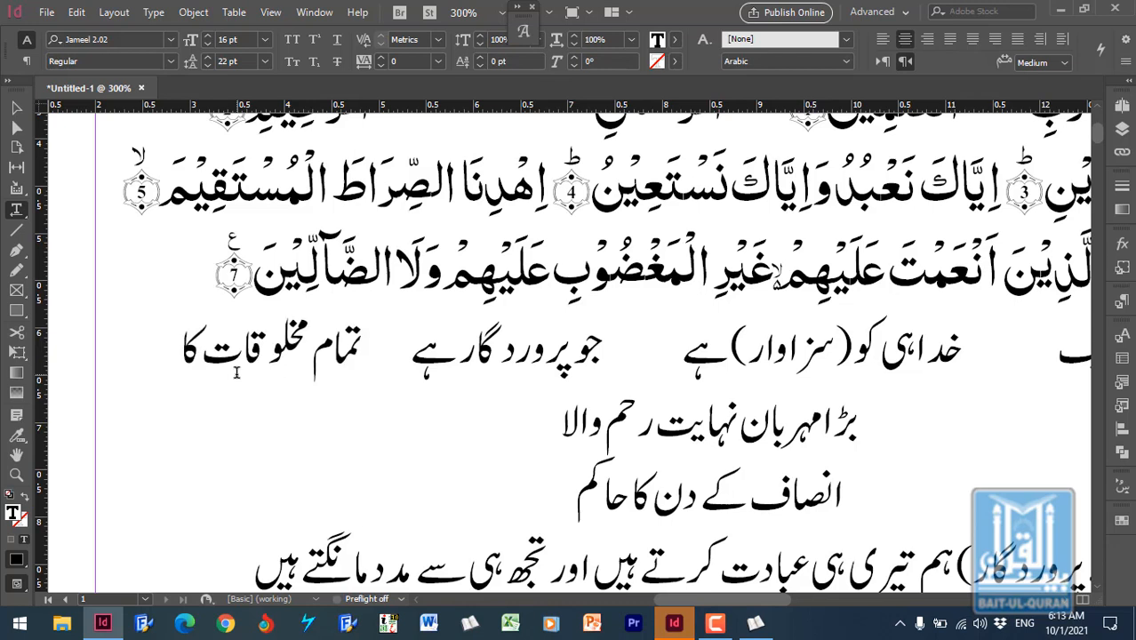
# Step: Insert a tab gap between بڑا مہربان and نہایت رحم والا in the second Urdu line
pyautogui.click(743, 424)
pyautogui.press('Tab')
pyautogui.click(473, 429)
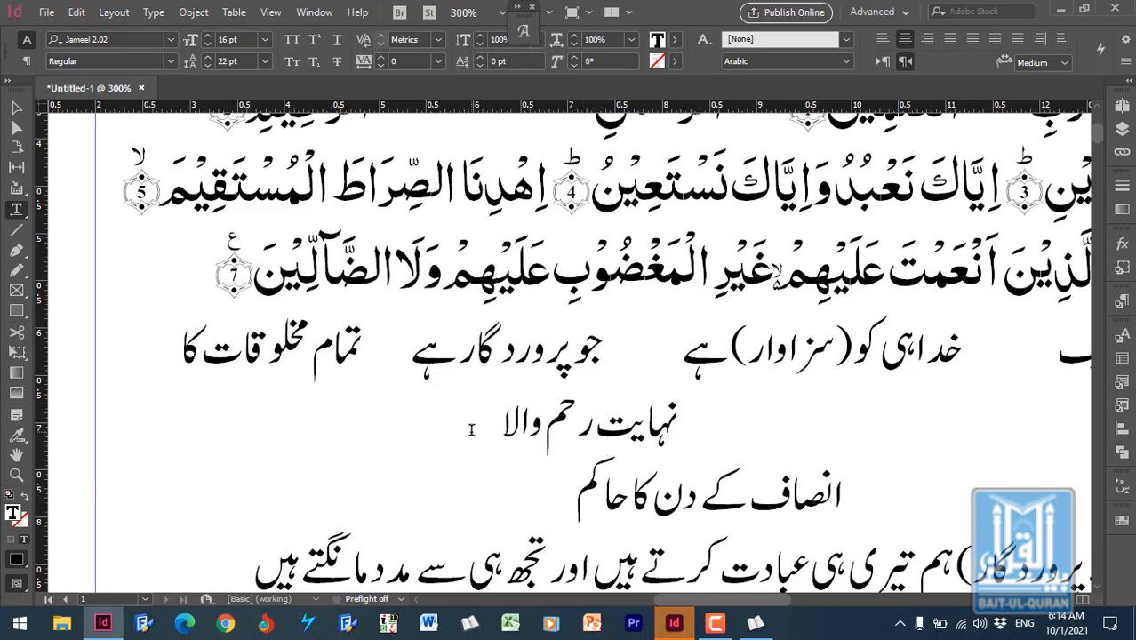
# Step: Move the first two Urdu translation lines directly below the Arabic line of verses 1 and 2, starting مٰلِكِ on its own line
pyautogui.moveTo(454, 423); pyautogui.dragTo(1082, 375)
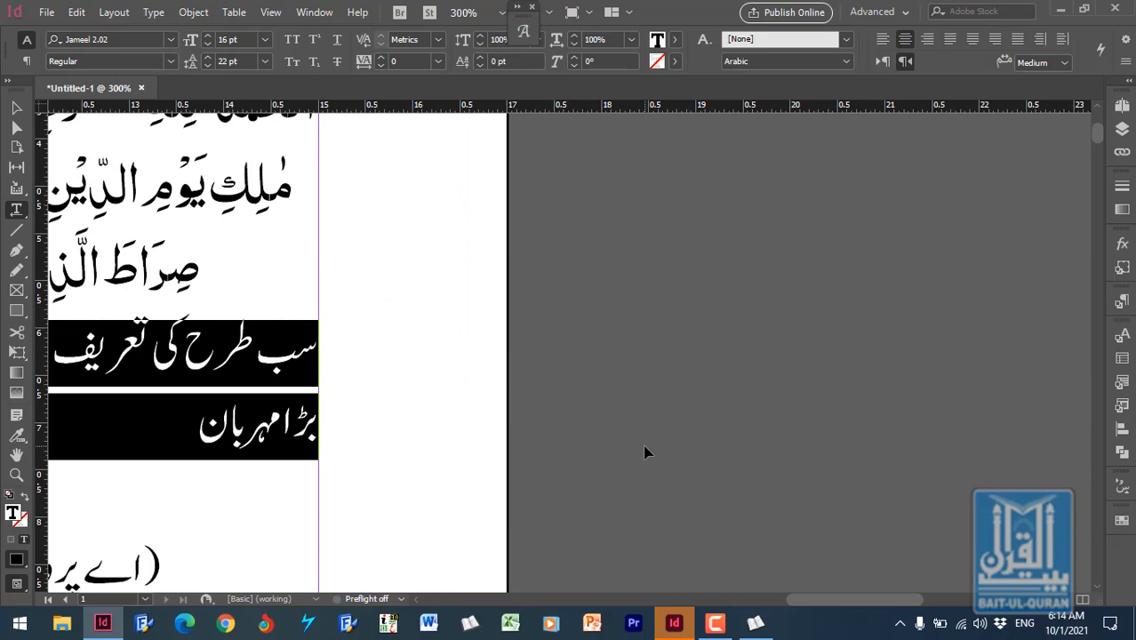
pyautogui.press('BackSpace')
pyautogui.moveTo(824, 597); pyautogui.dragTo(764, 614)
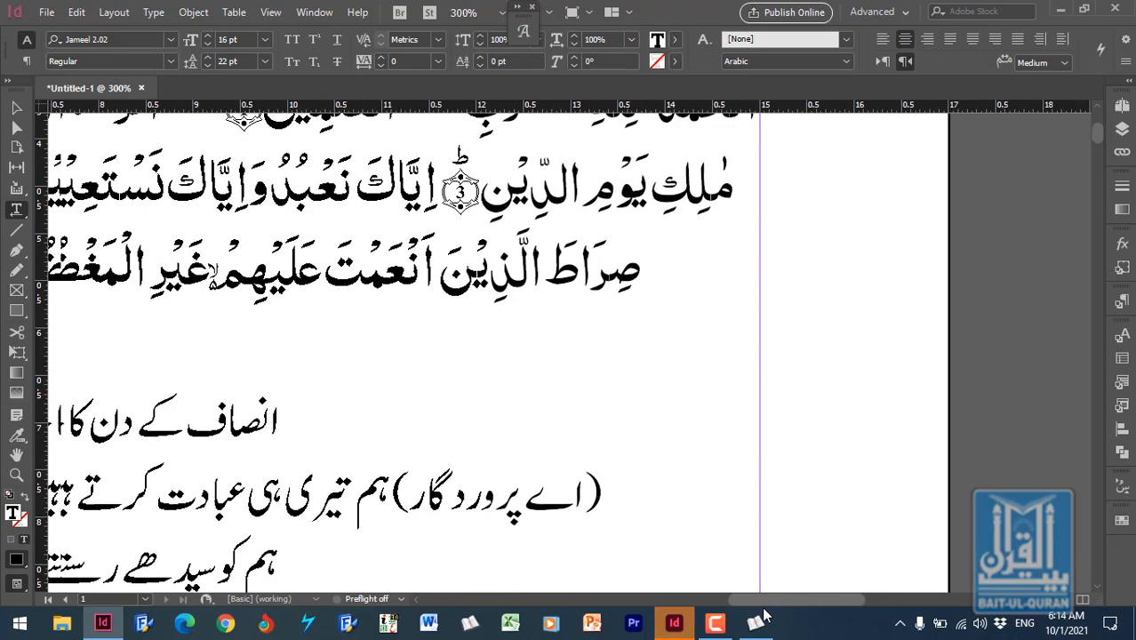
pyautogui.scroll(2, 767, 520)
pyautogui.click(801, 297)
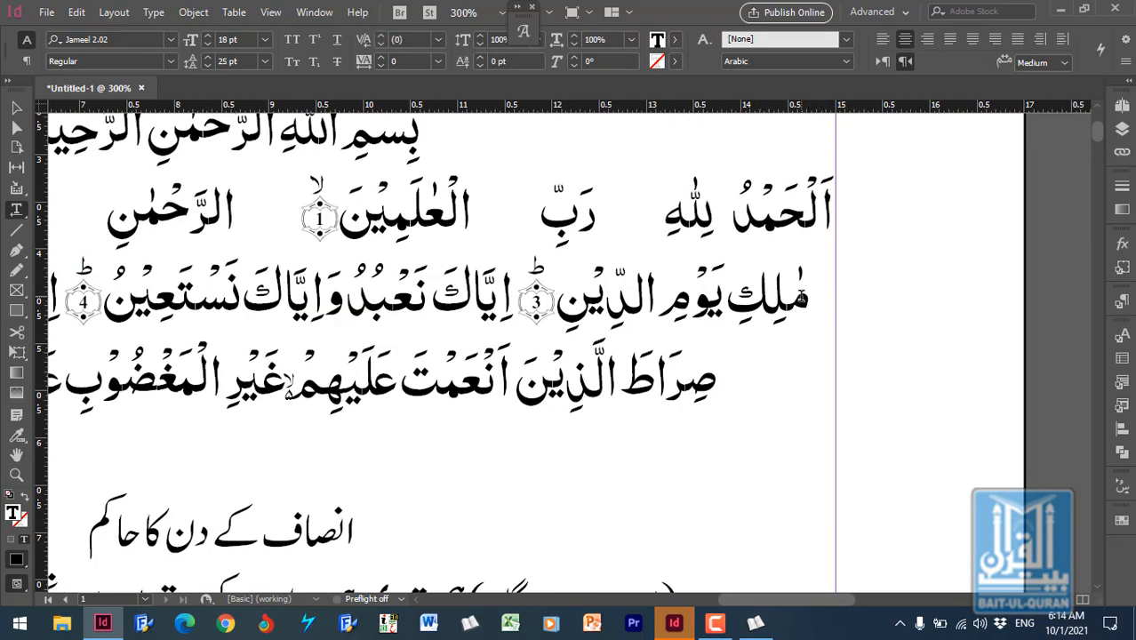
pyautogui.press('Right')
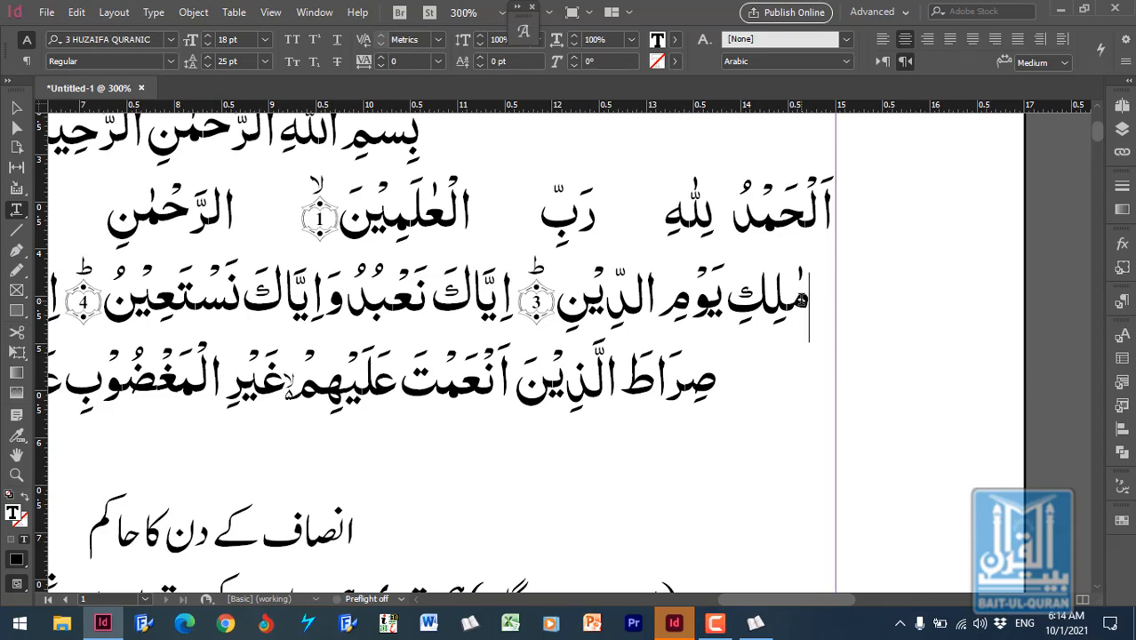
pyautogui.hotkey('ctrl', 'v')
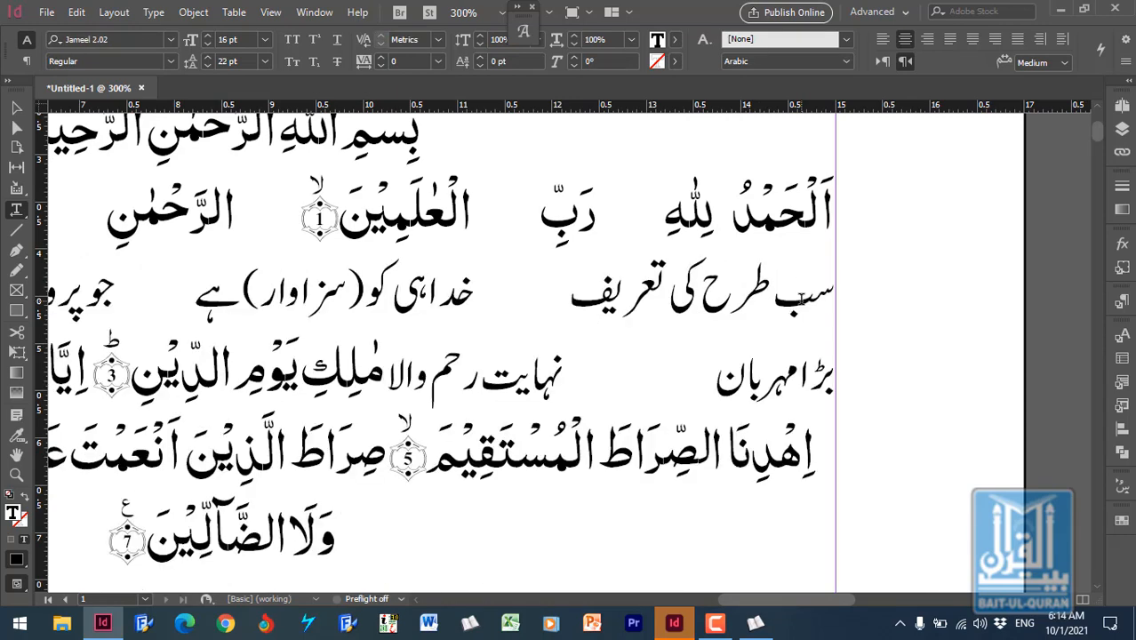
pyautogui.press('Return')
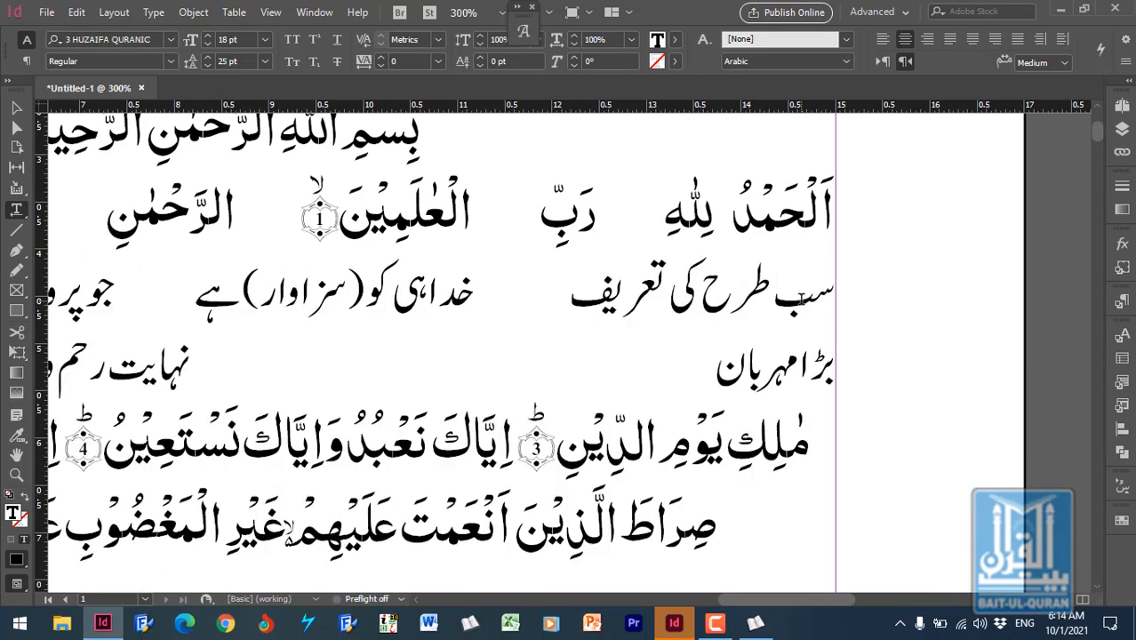
pyautogui.moveTo(830, 602); pyautogui.dragTo(791, 618)
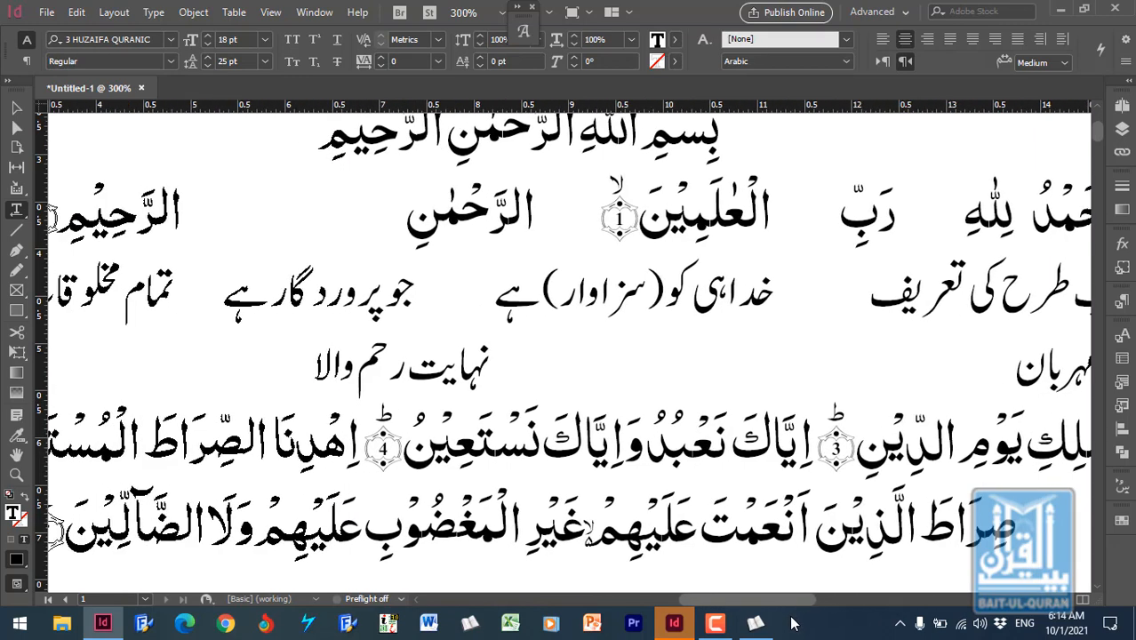
pyautogui.hotkey('ctrl', '-')
pyautogui.hotkey('ctrl', '-')
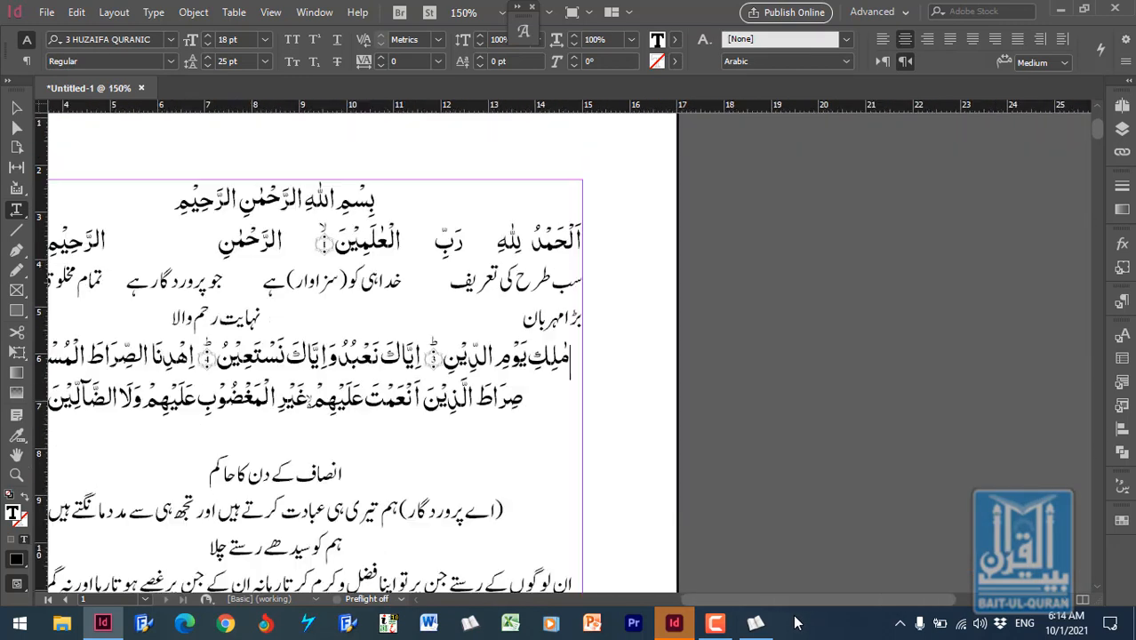
pyautogui.moveTo(918, 604); pyautogui.dragTo(848, 608)
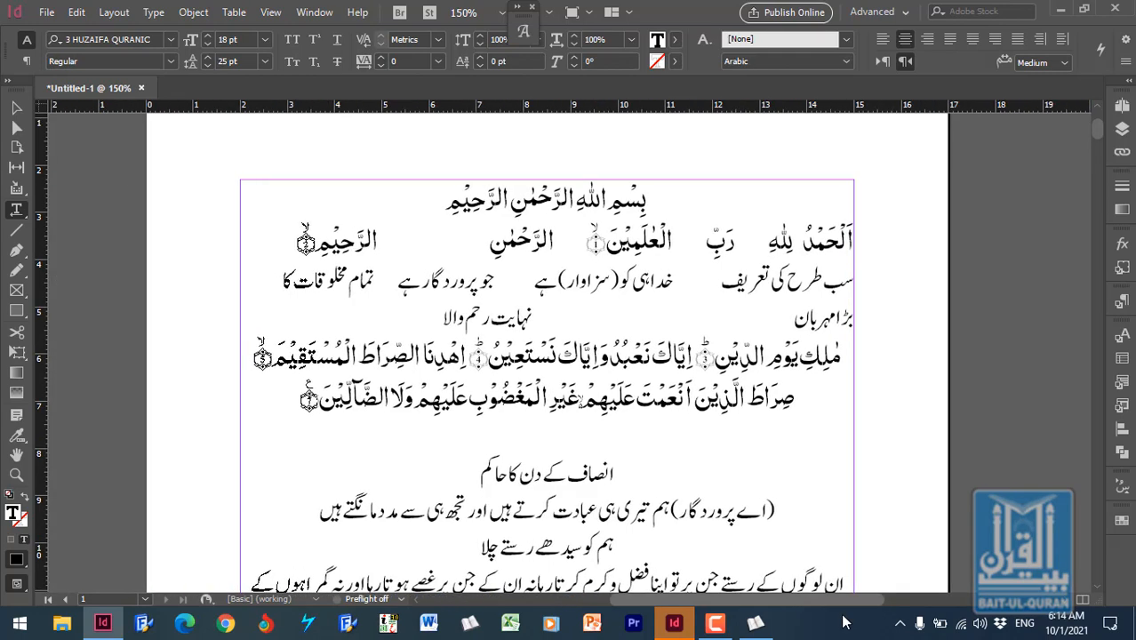
pyautogui.tripleClick(851, 238)
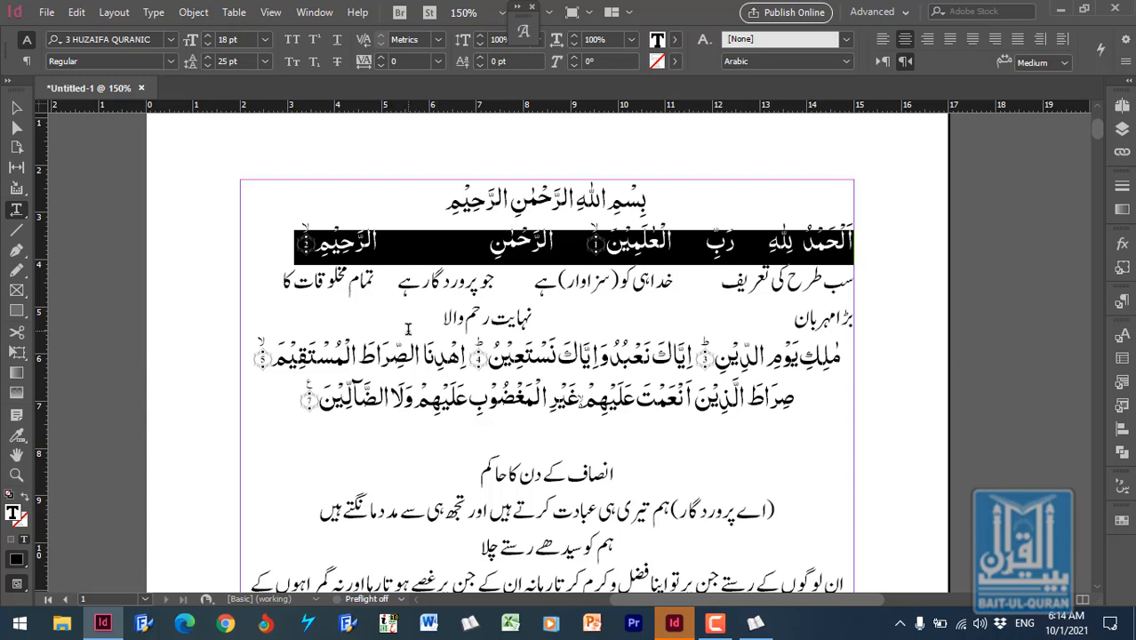
pyautogui.keyDown('shift'); pyautogui.click(410, 316); pyautogui.keyUp('shift')
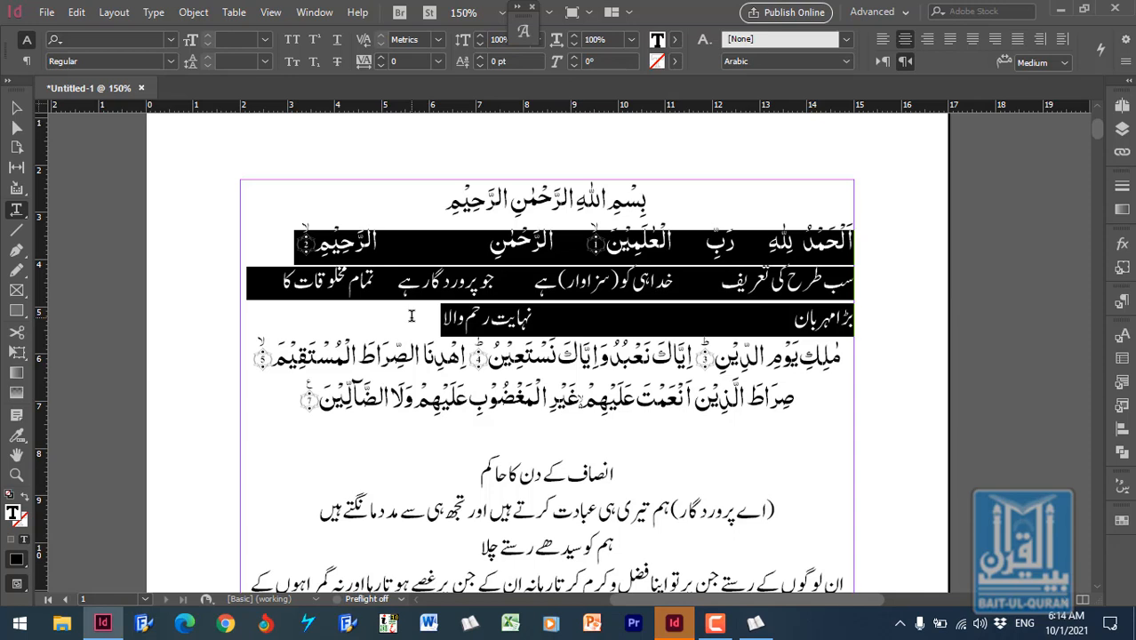
pyautogui.click(495, 266)
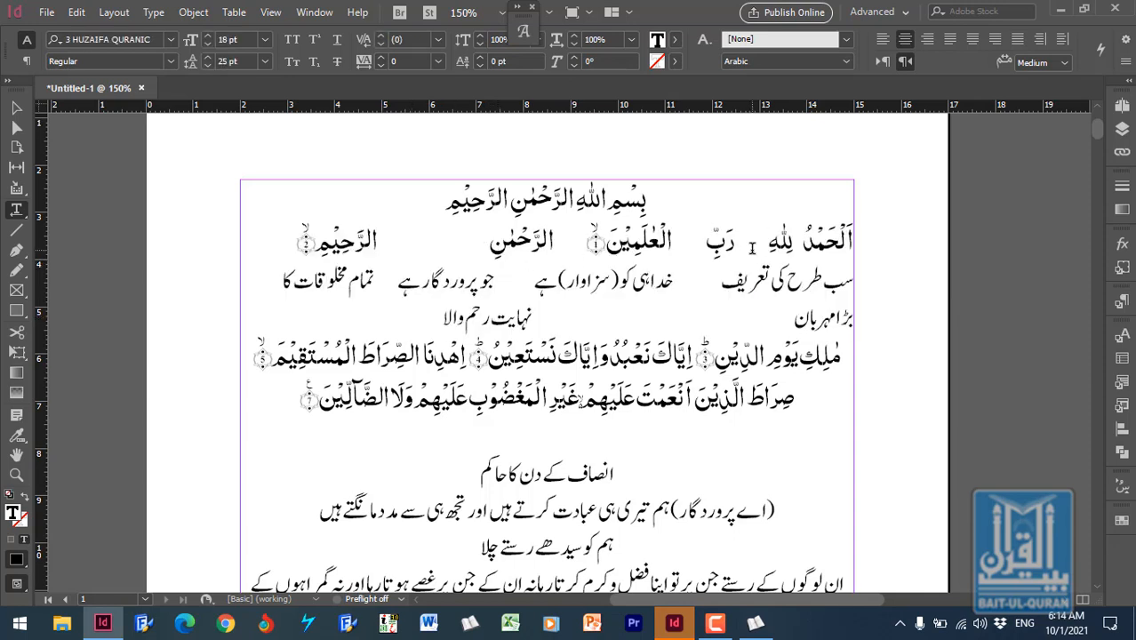
pyautogui.press('Home')
pyautogui.click(693, 257)
pyautogui.keyDown('shift'); pyautogui.click(412, 317); pyautogui.keyUp('shift')
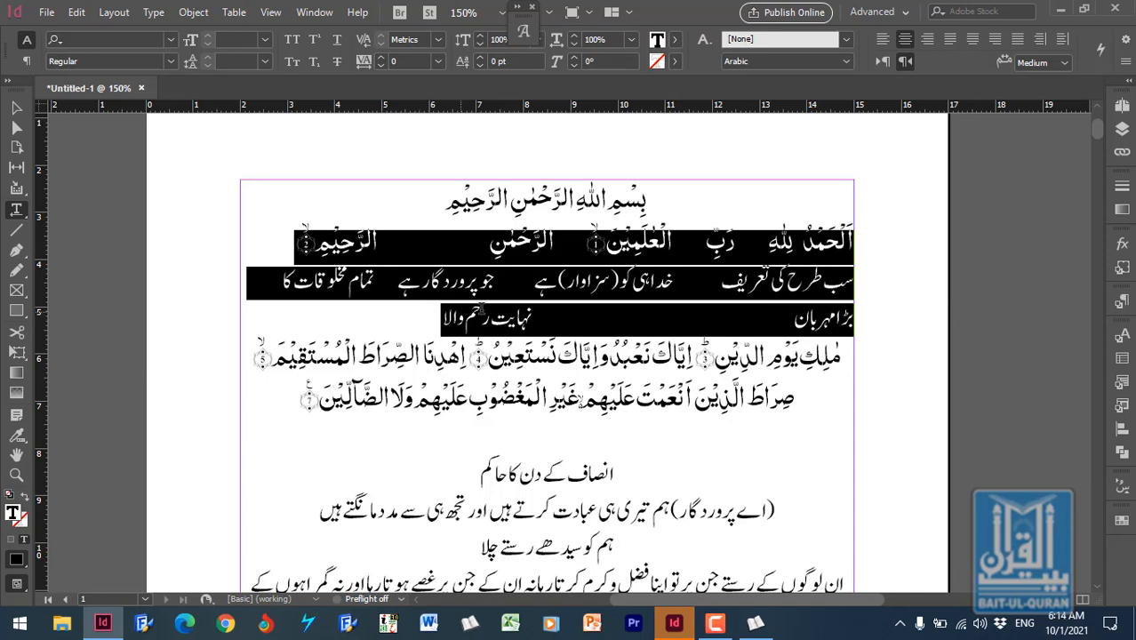
pyautogui.click(414, 318)
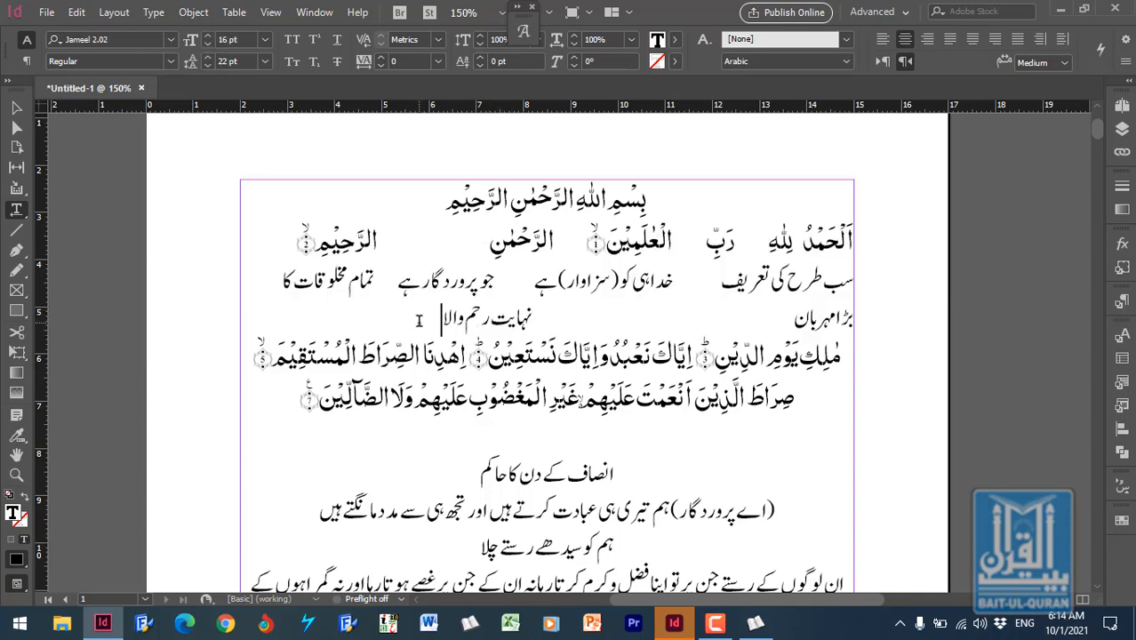
pyautogui.click(765, 248)
pyautogui.press('Home')
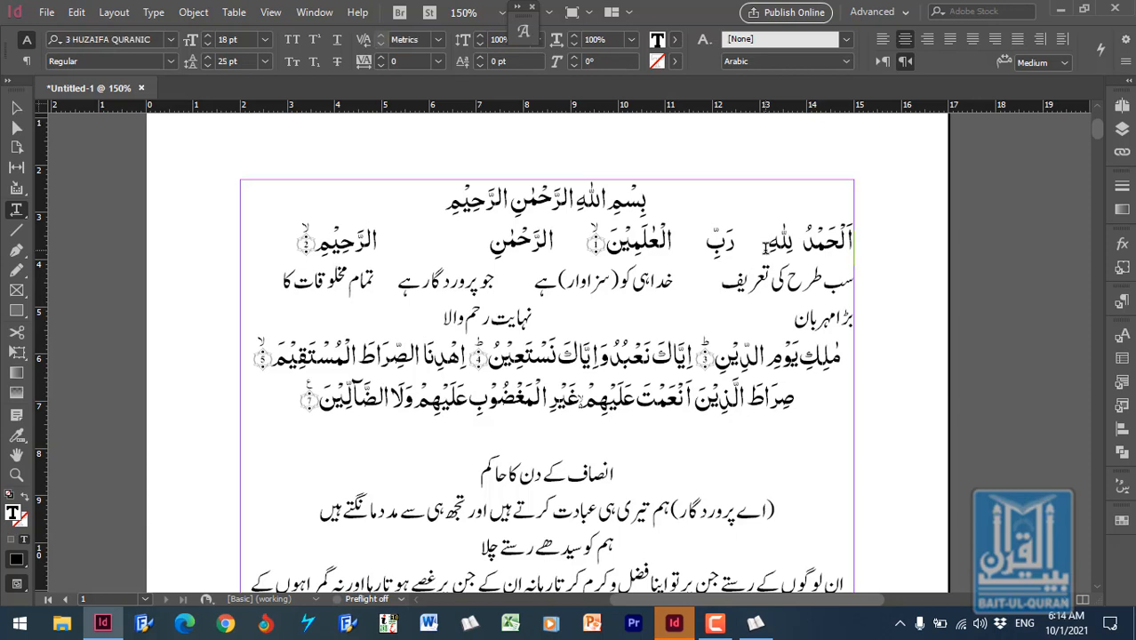
pyautogui.keyDown('shift'); pyautogui.click(549, 331); pyautogui.keyUp('shift')
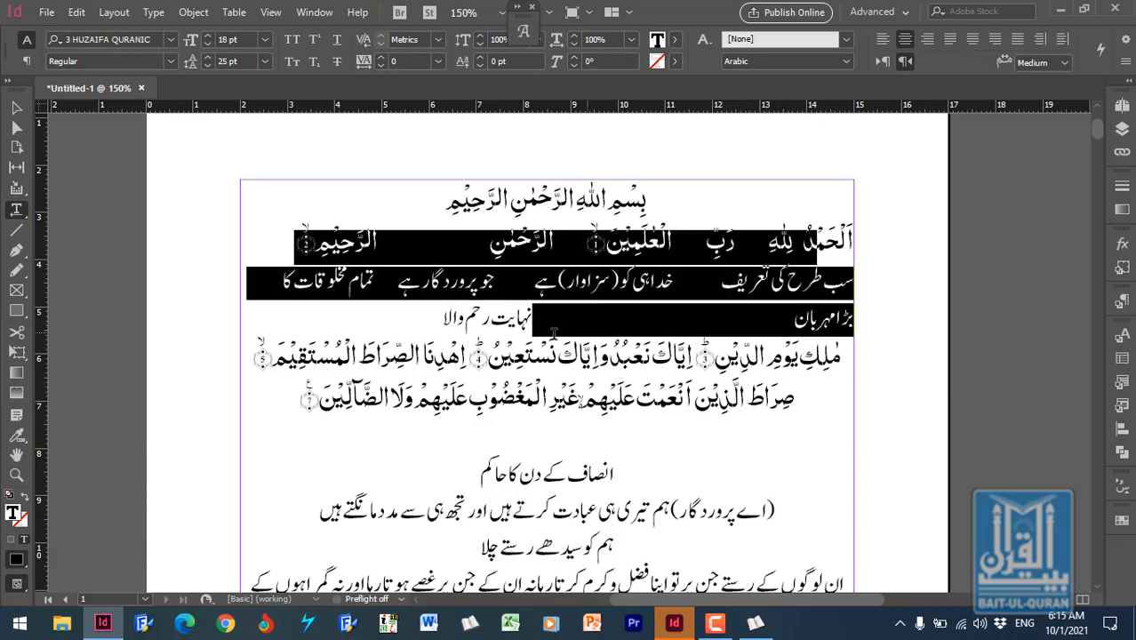
pyautogui.click(745, 268)
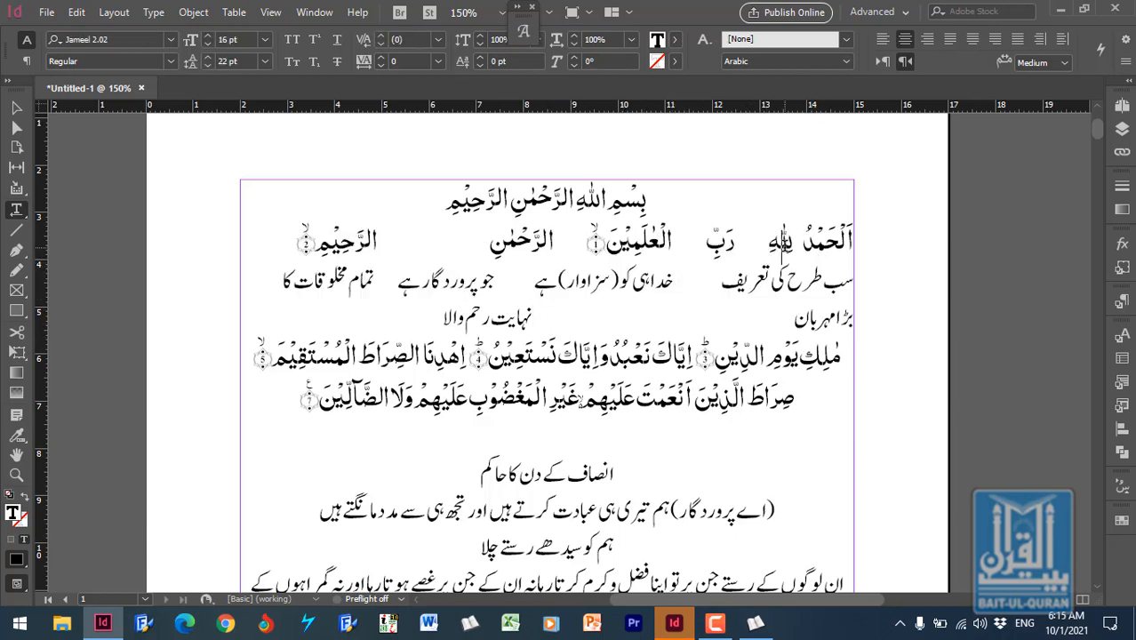
pyautogui.tripleClick(785, 244)
pyautogui.keyDown('shift'); pyautogui.click(426, 306); pyautogui.keyUp('shift')
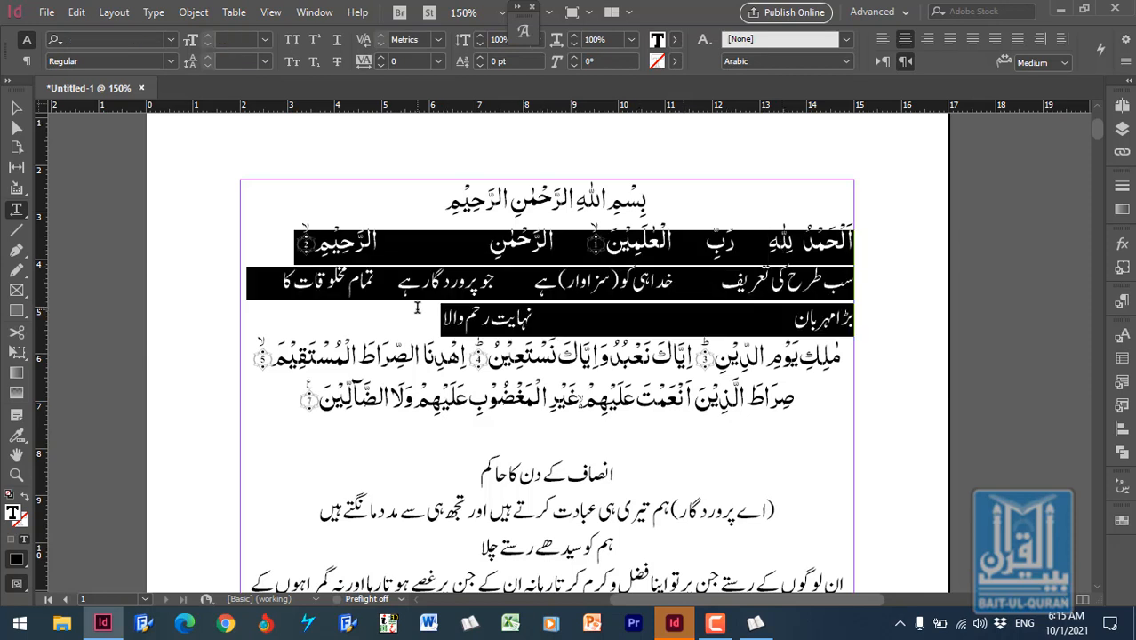
pyautogui.click(463, 302)
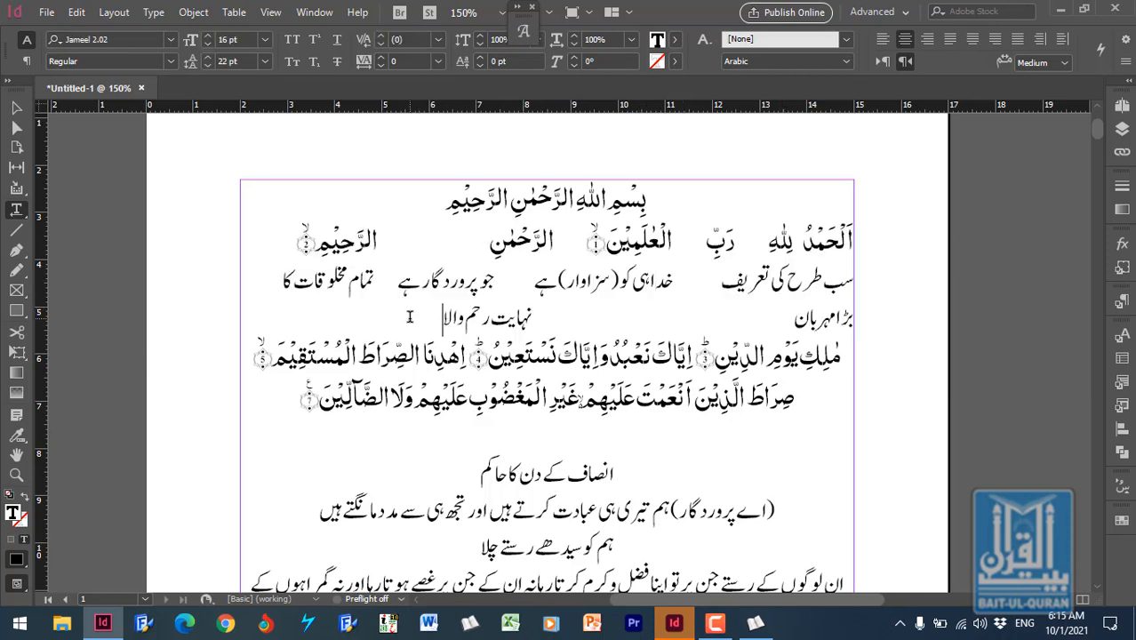
pyautogui.moveTo(441, 319); pyautogui.dragTo(896, 233)
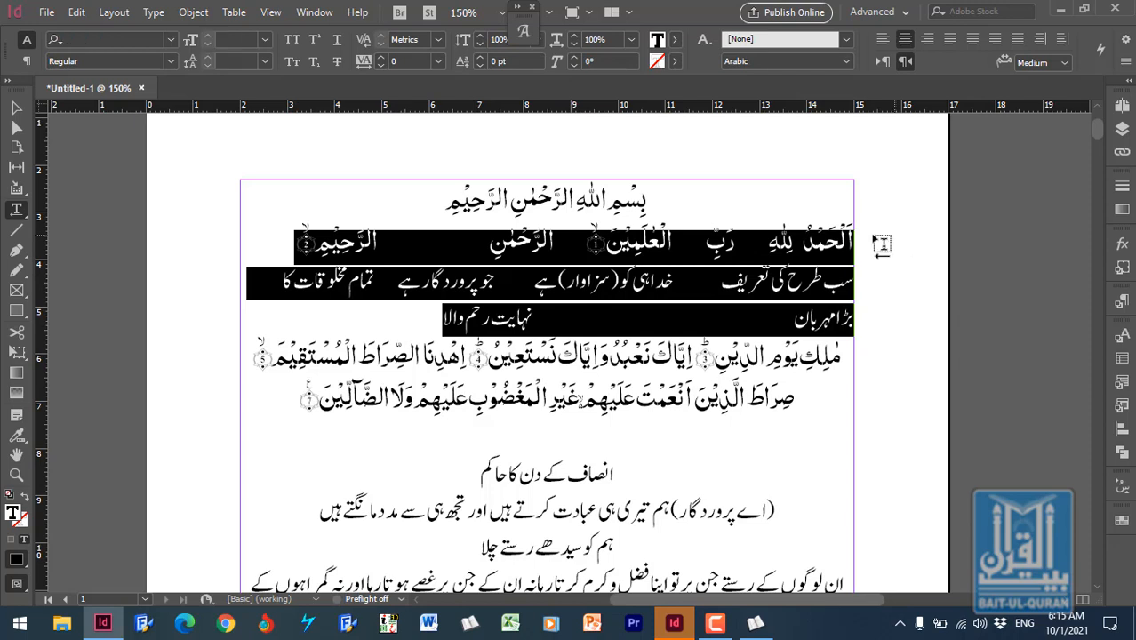
pyautogui.click(814, 238)
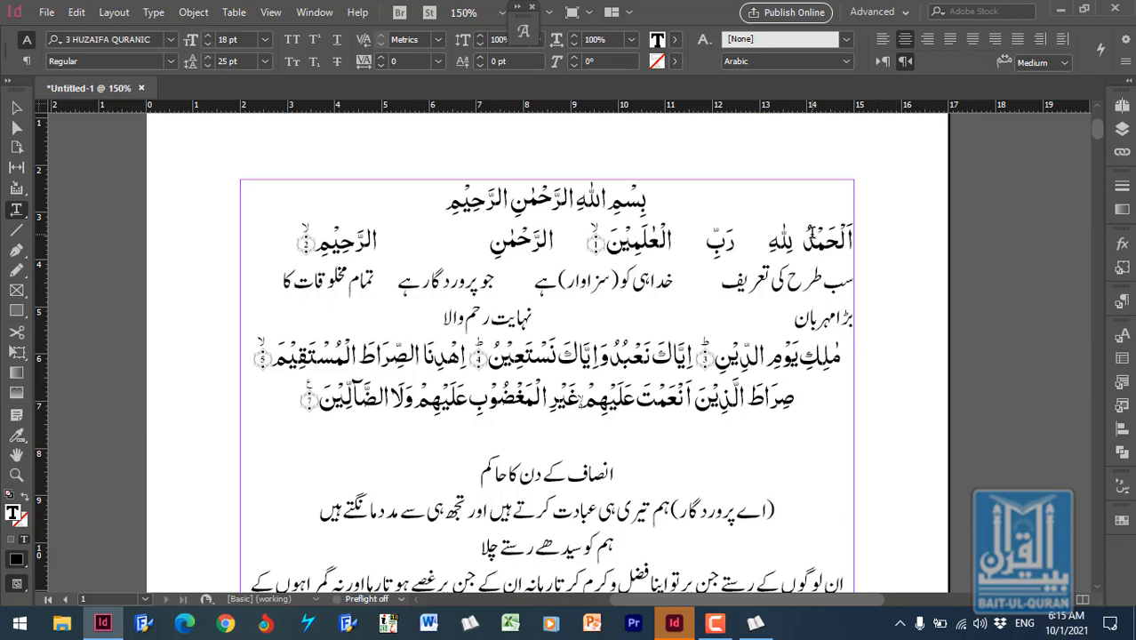
# Step: Set up a text-to-table conversion of the Arabic line and the two Urdu lines below it, separating columns by Tab and rows by Paragraph
pyautogui.tripleClick(814, 238)
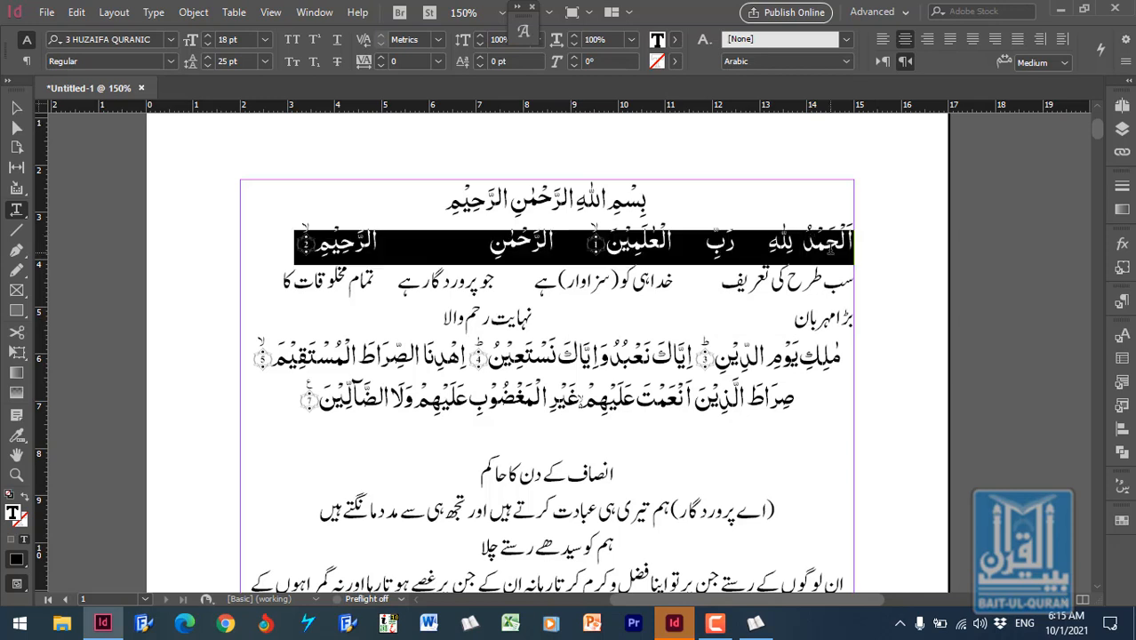
pyautogui.keyDown('shift'); pyautogui.click(409, 319); pyautogui.keyUp('shift')
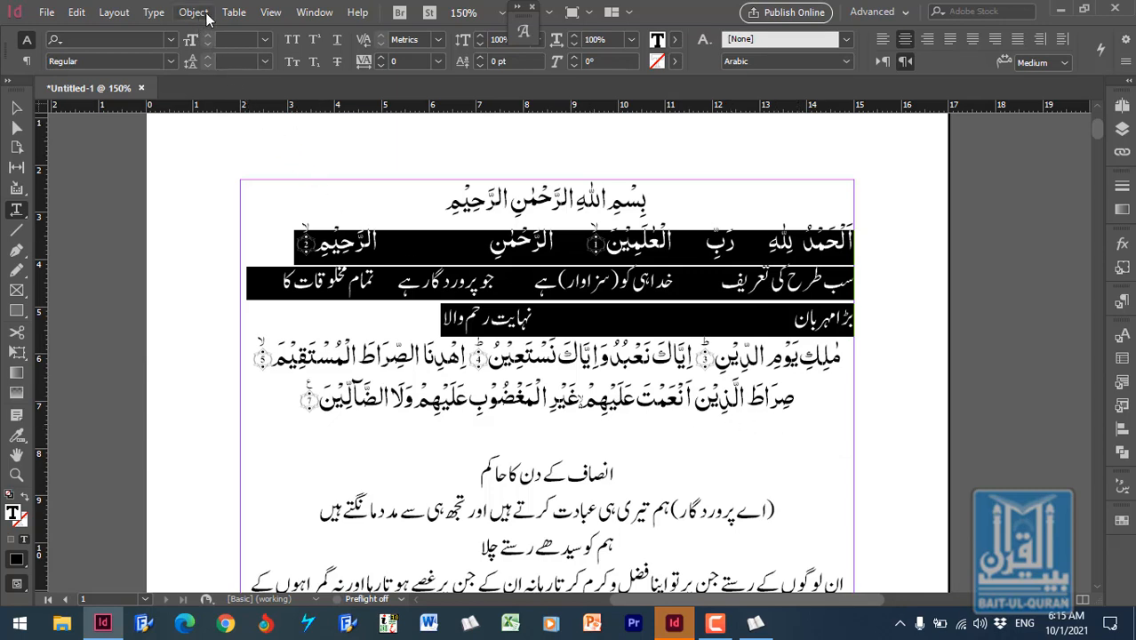
pyautogui.click(234, 14)
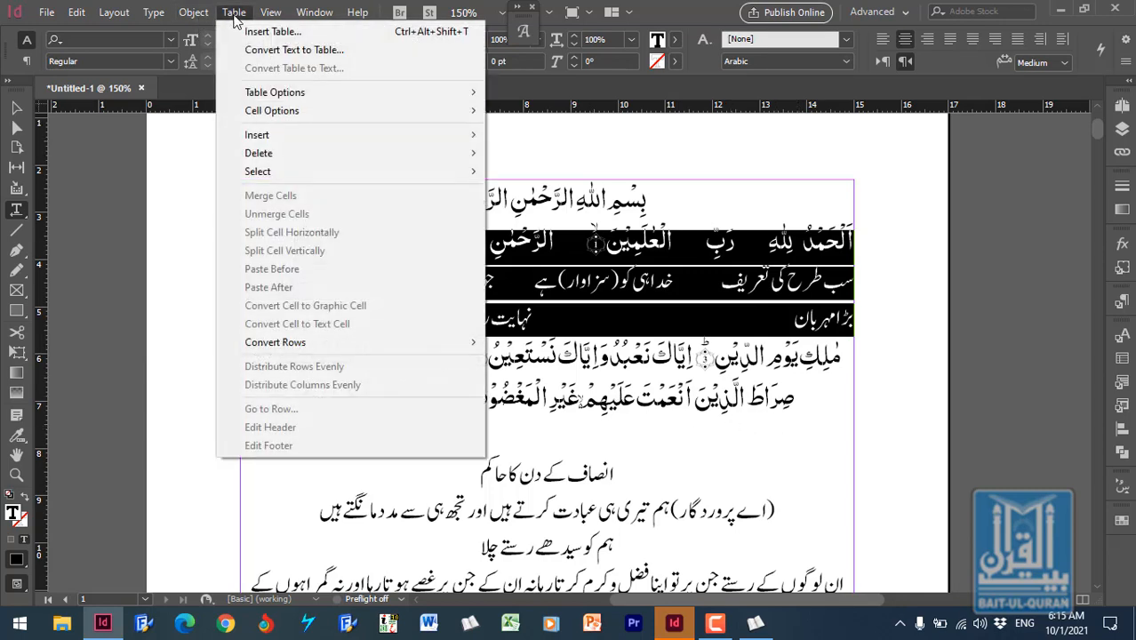
pyautogui.click(360, 56)
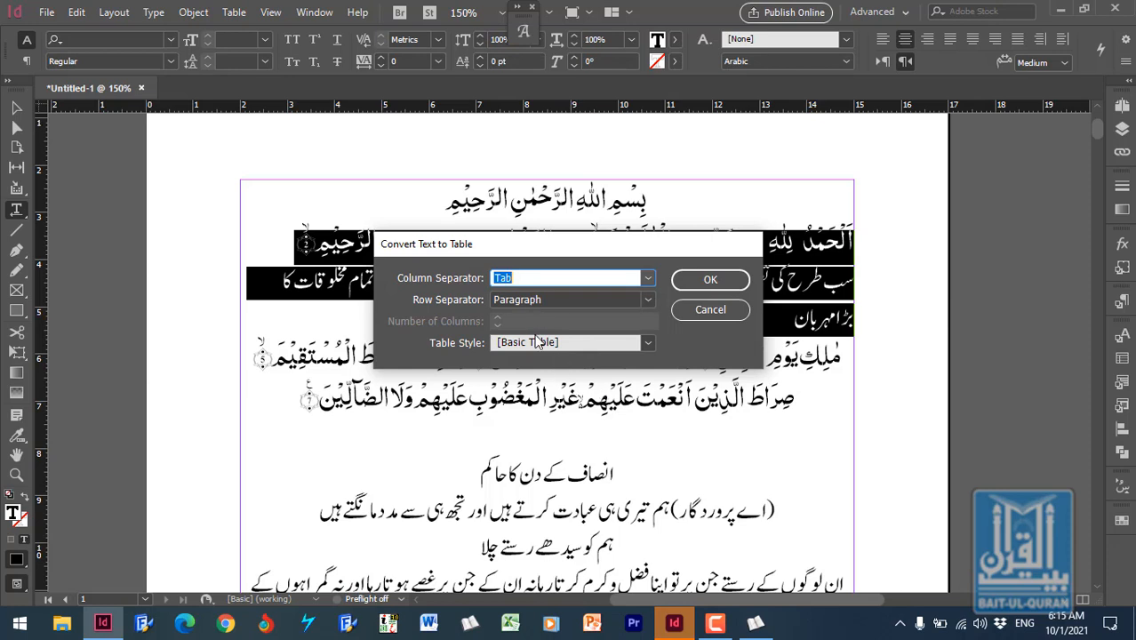
pyautogui.moveTo(561, 247); pyautogui.dragTo(619, 147)
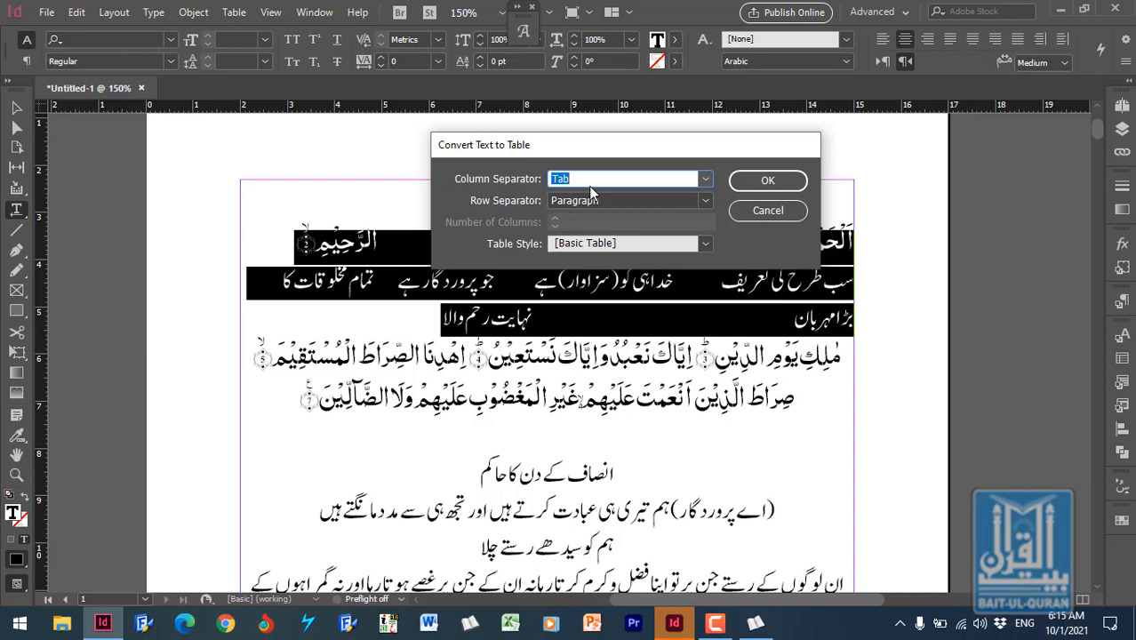
pyautogui.click(707, 180)
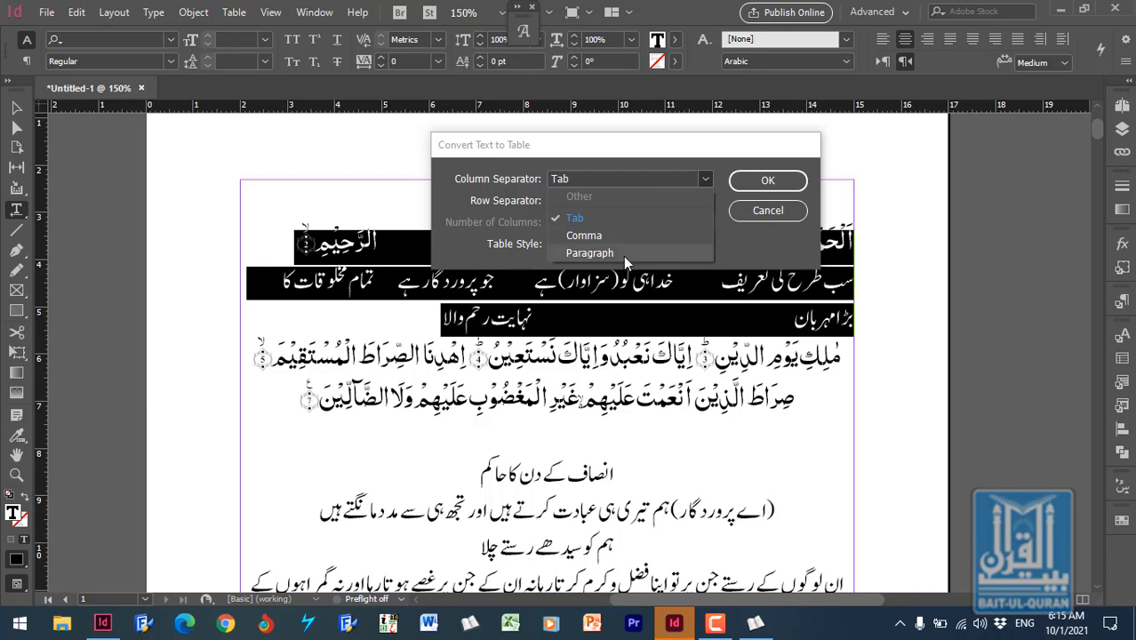
pyautogui.click(742, 249)
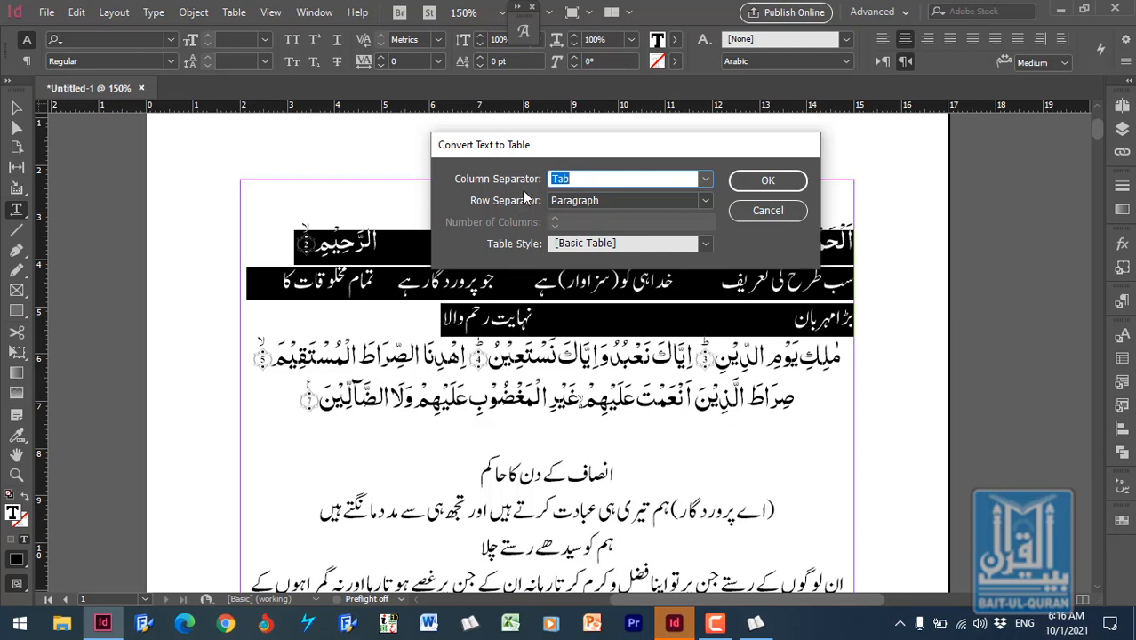
pyautogui.click(644, 201)
pyautogui.click(706, 201)
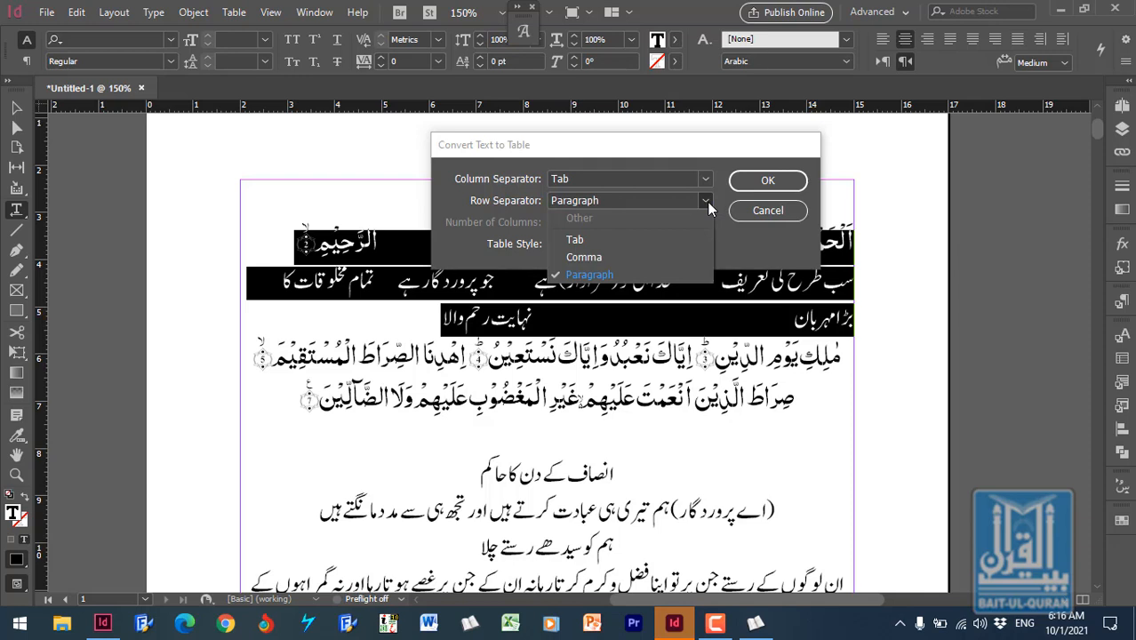
pyautogui.click(735, 236)
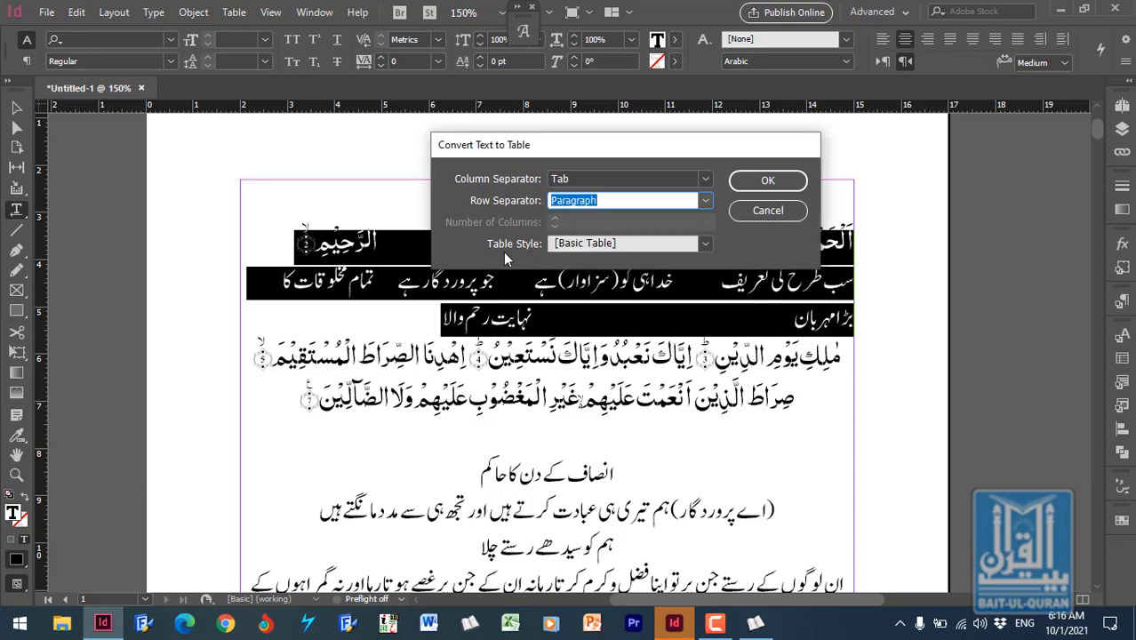
# Step: Try to convert the selected Arabic line and two Urdu lines to a table with the [Basic Table] style
pyautogui.click(704, 245)
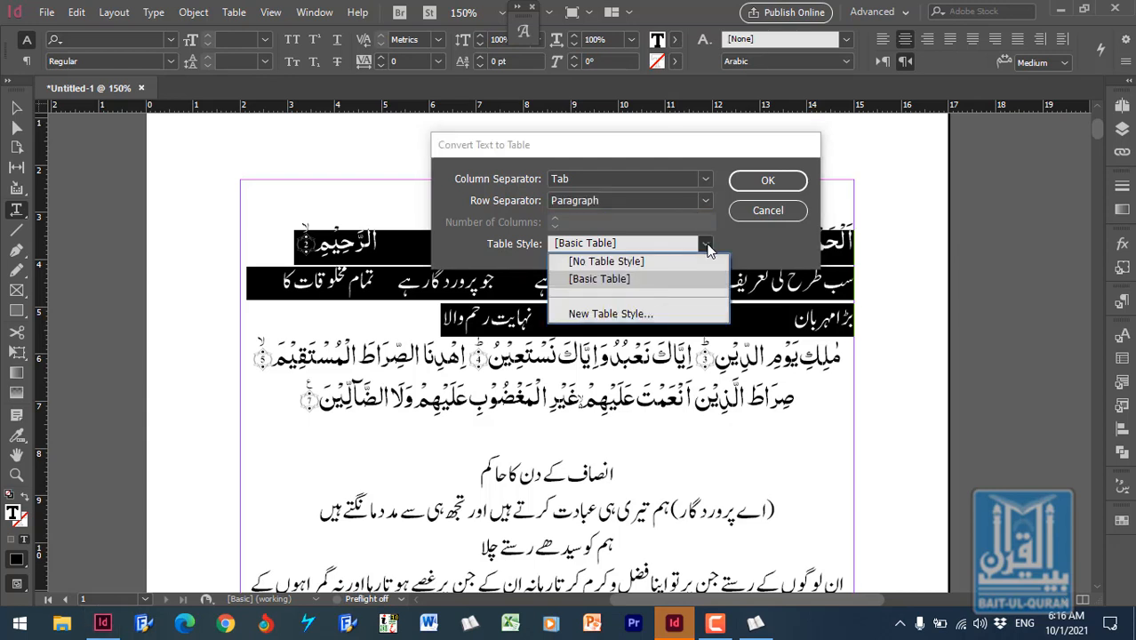
pyautogui.click(684, 285)
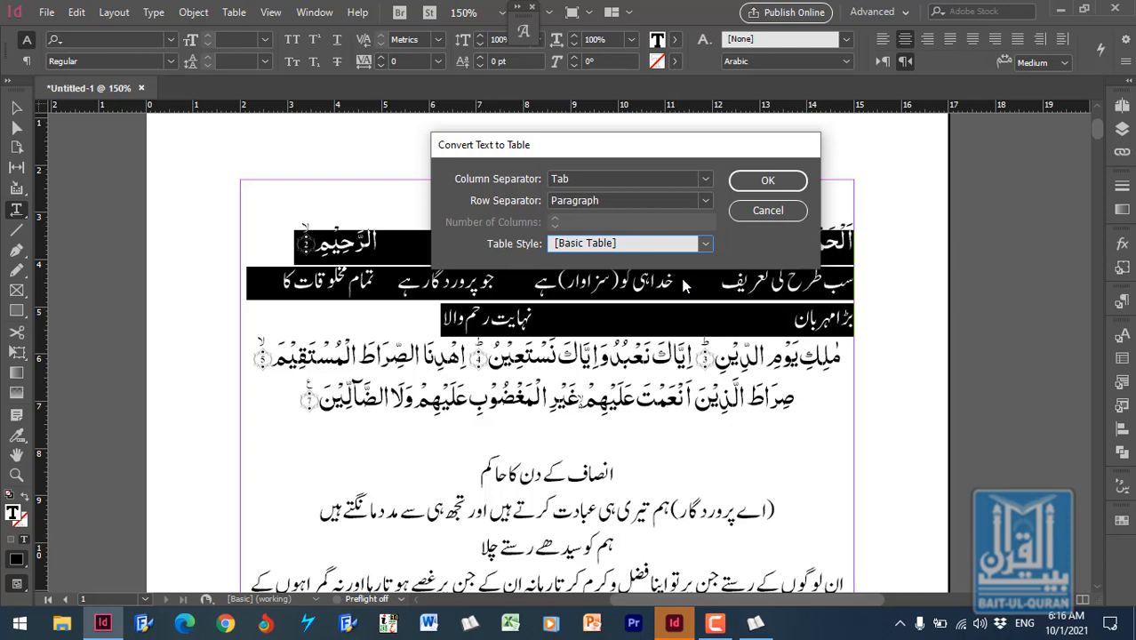
pyautogui.click(707, 247)
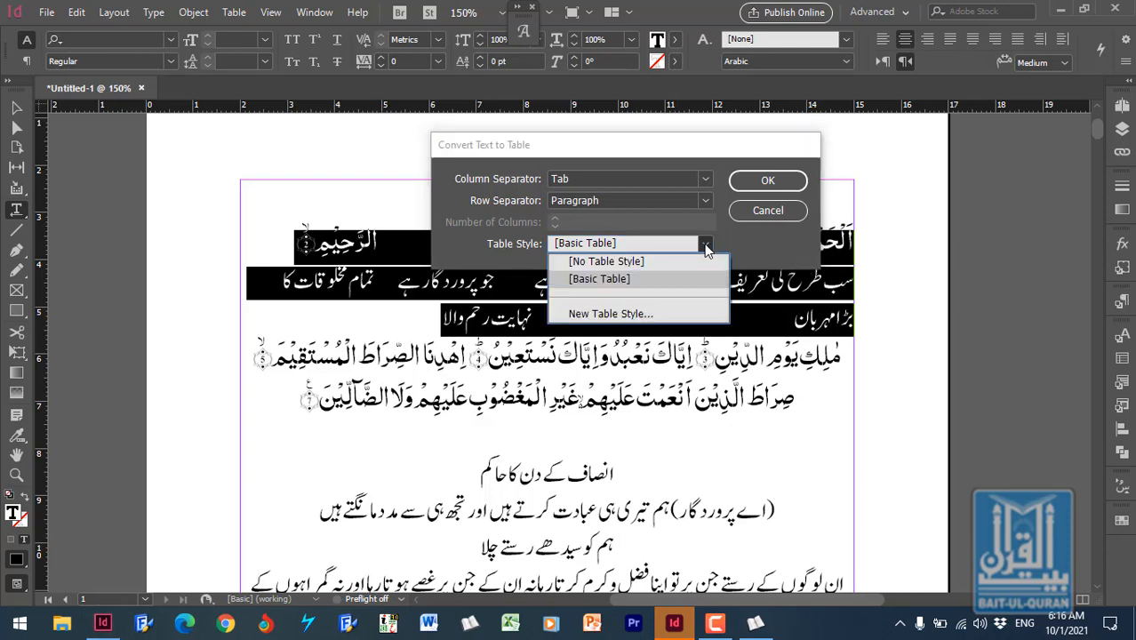
pyautogui.click(647, 283)
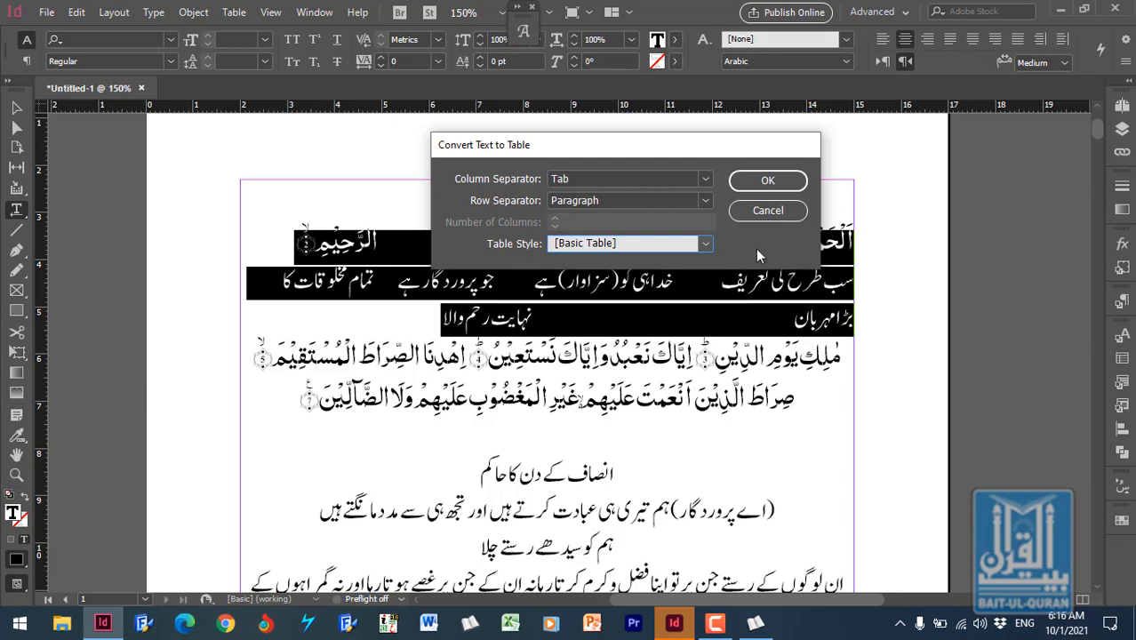
pyautogui.click(760, 180)
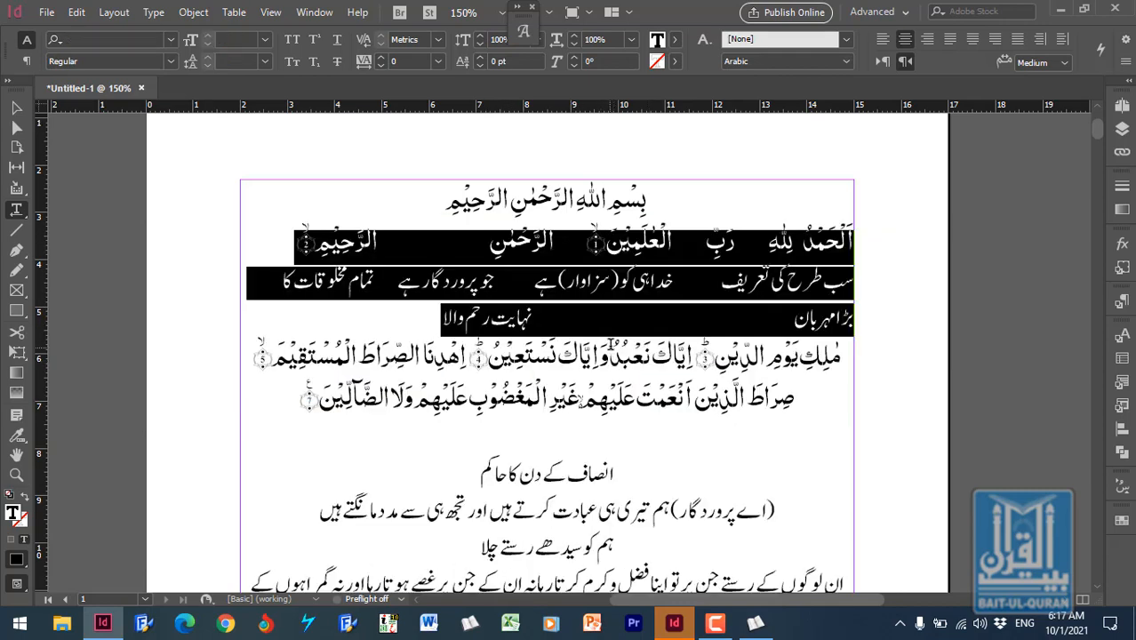
# Step: Join the second Urdu line to the first by replacing the paragraph break before بڑا مہربان with a tab gap
pyautogui.click(648, 319)
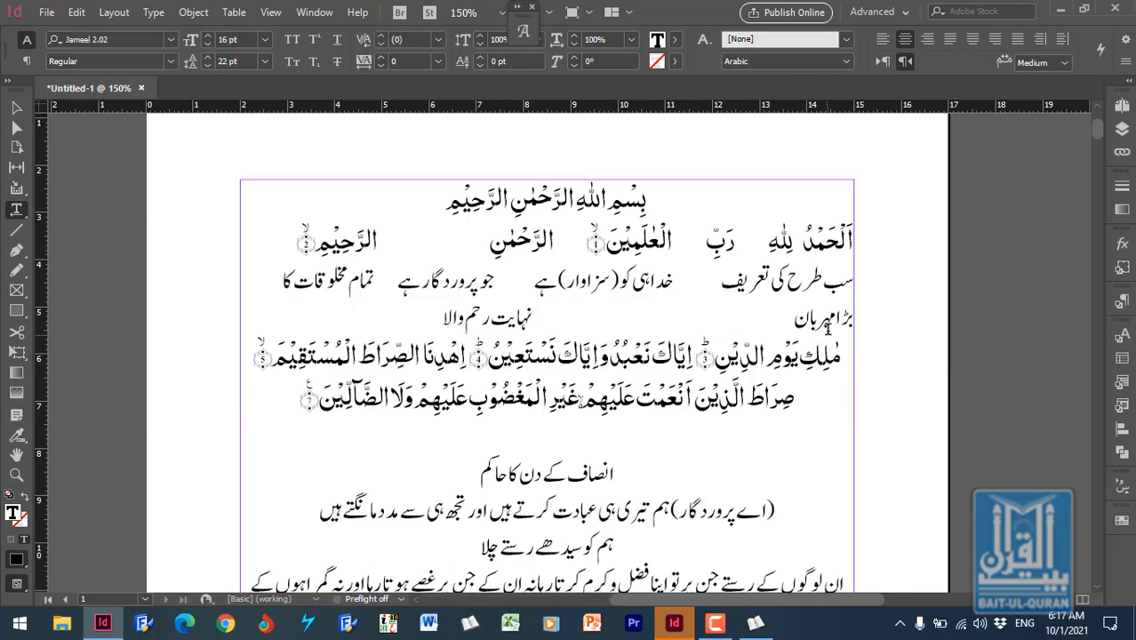
pyautogui.click(830, 321)
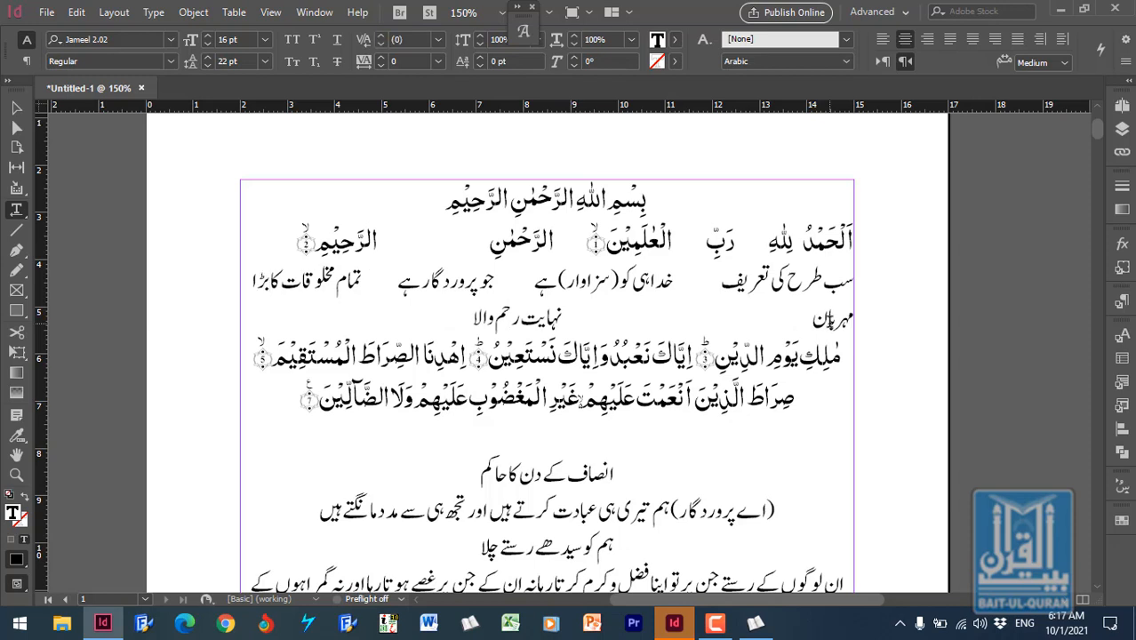
pyautogui.press('BackSpace')
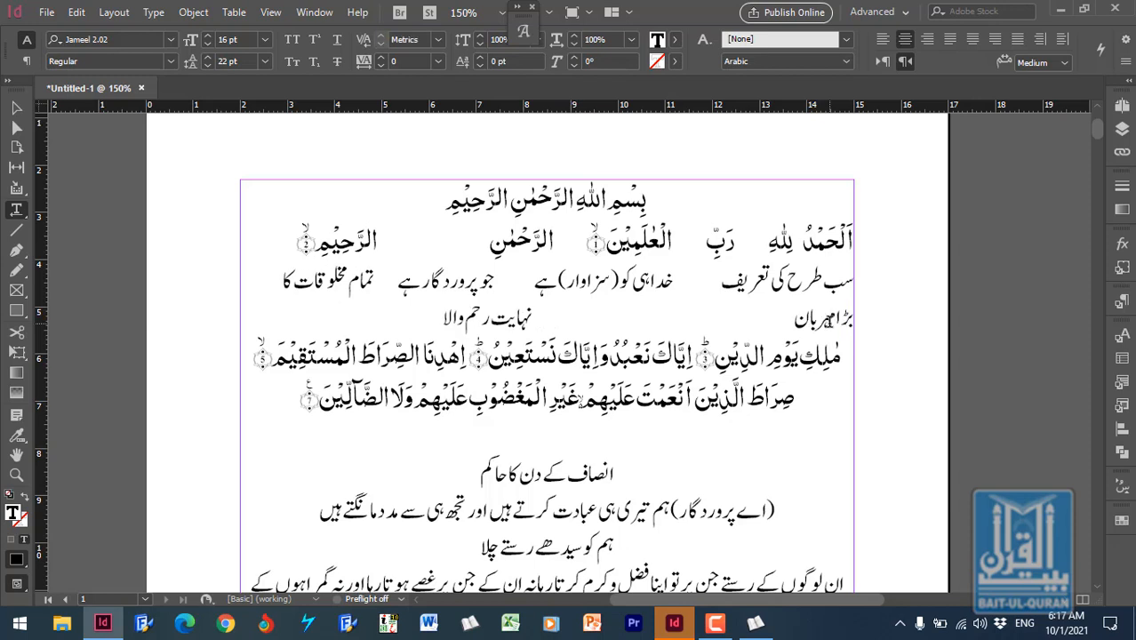
# Step: Convert the Arabic line of verses 1 and 2 and the joined Urdu translation below it into a table
pyautogui.tripleClick(820, 247)
pyautogui.keyDown('shift'); pyautogui.click(406, 323); pyautogui.keyUp('shift')
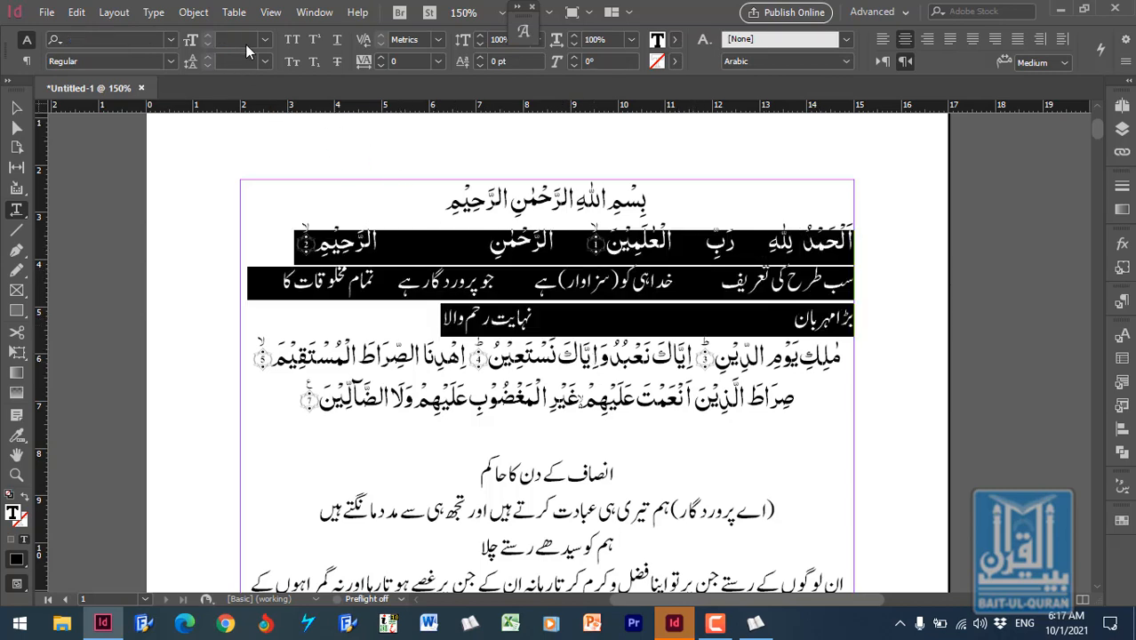
pyautogui.click(234, 11)
pyautogui.click(297, 51)
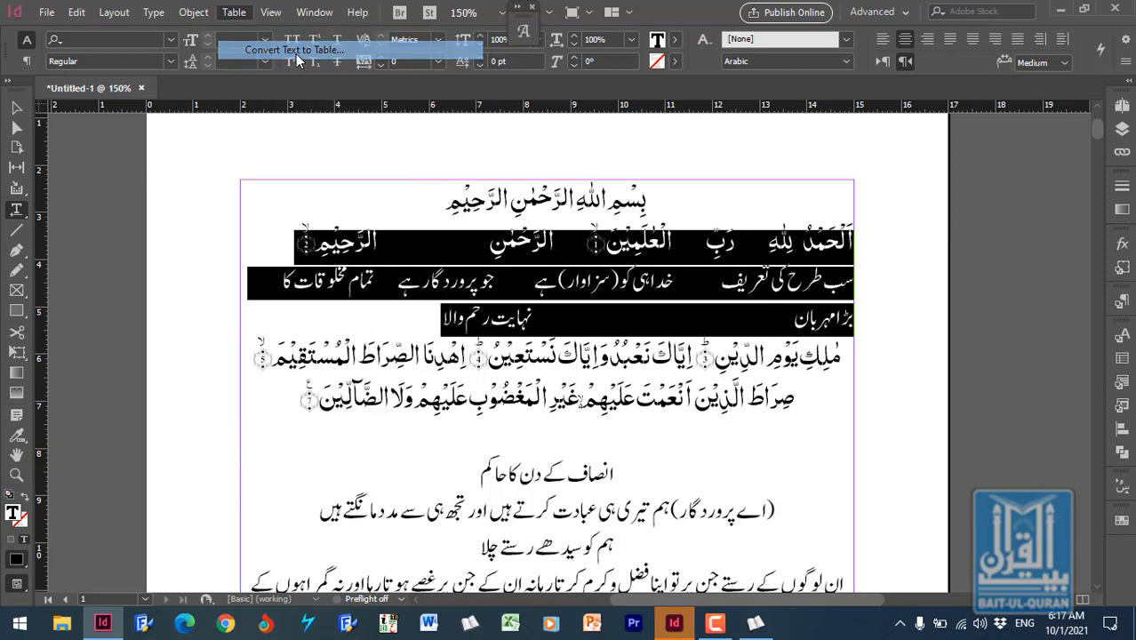
pyautogui.click(762, 182)
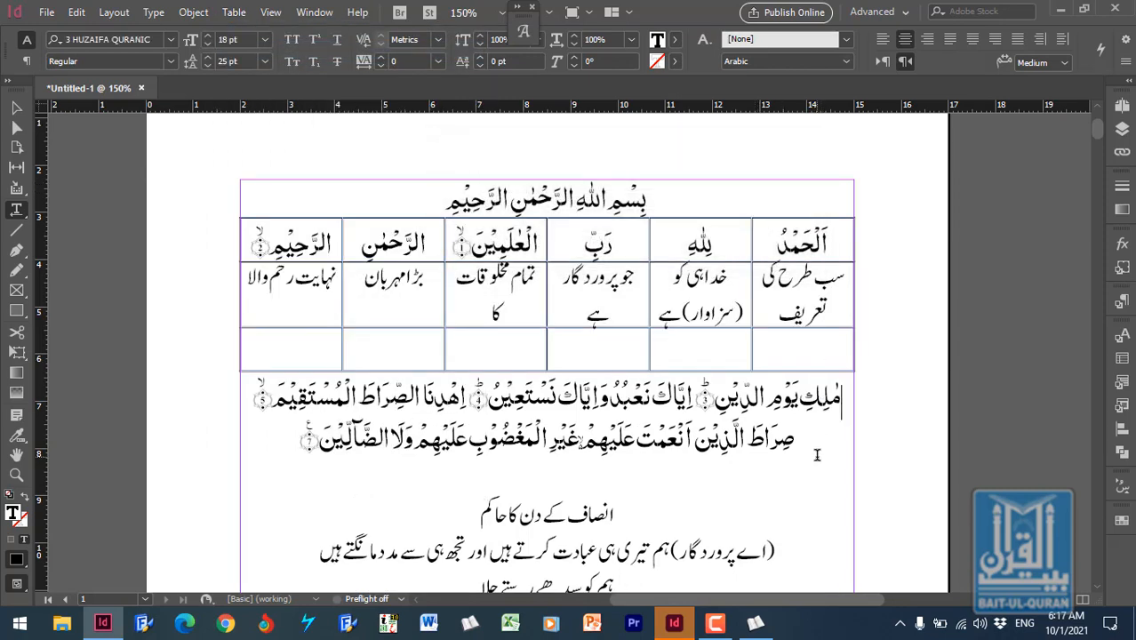
# Step: Delete the empty last row of the table
pyautogui.click(520, 348)
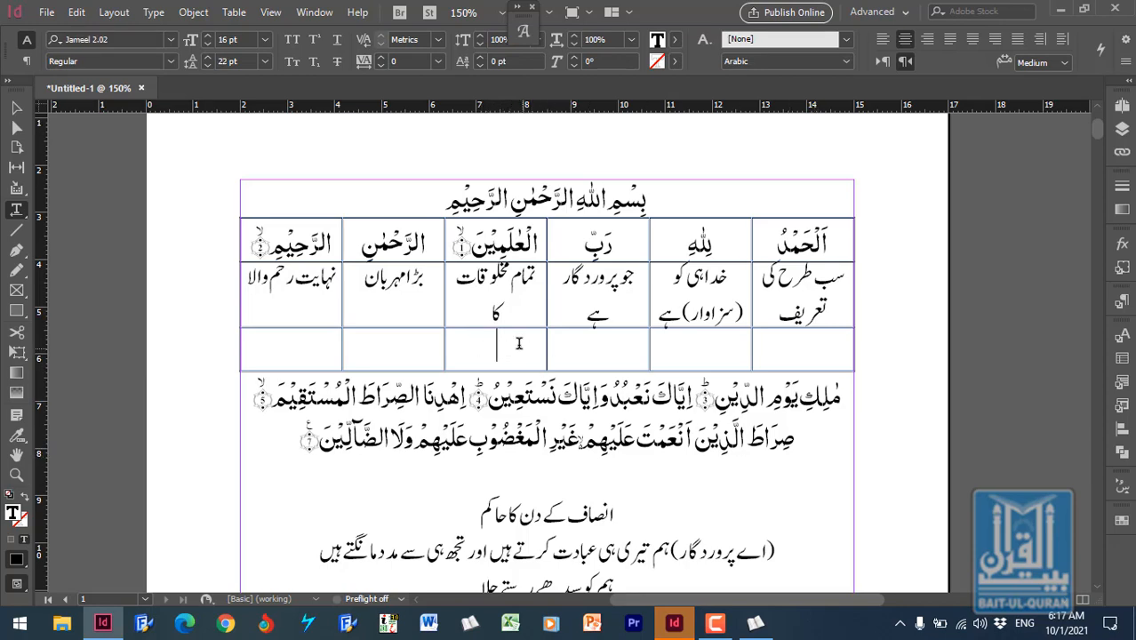
pyautogui.rightClick(515, 349)
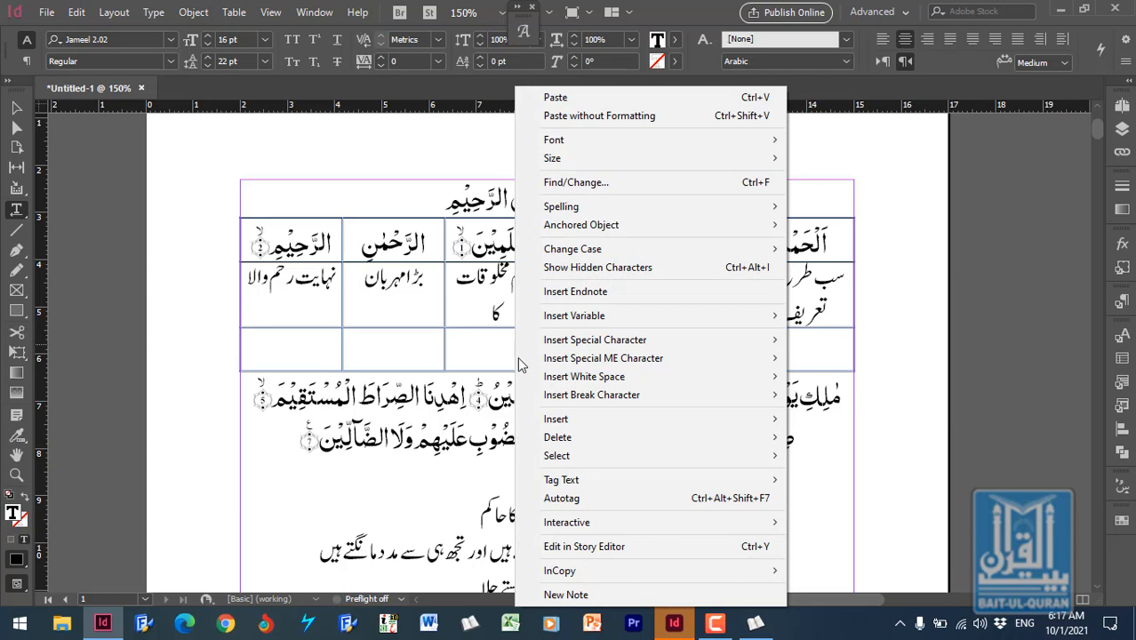
pyautogui.moveTo(559, 443)
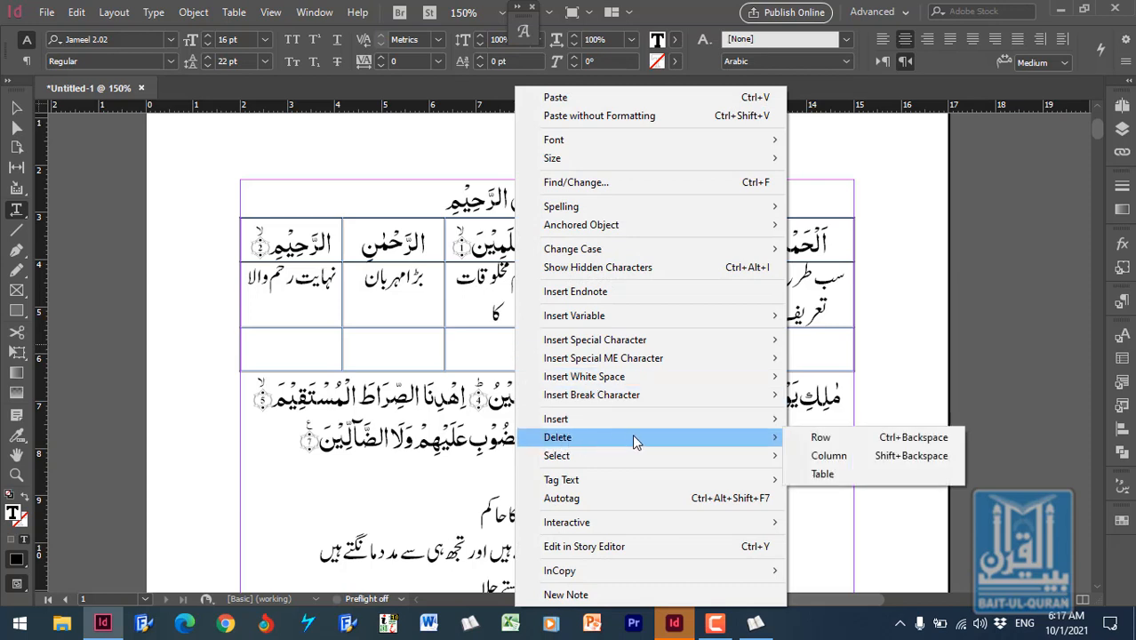
pyautogui.click(949, 446)
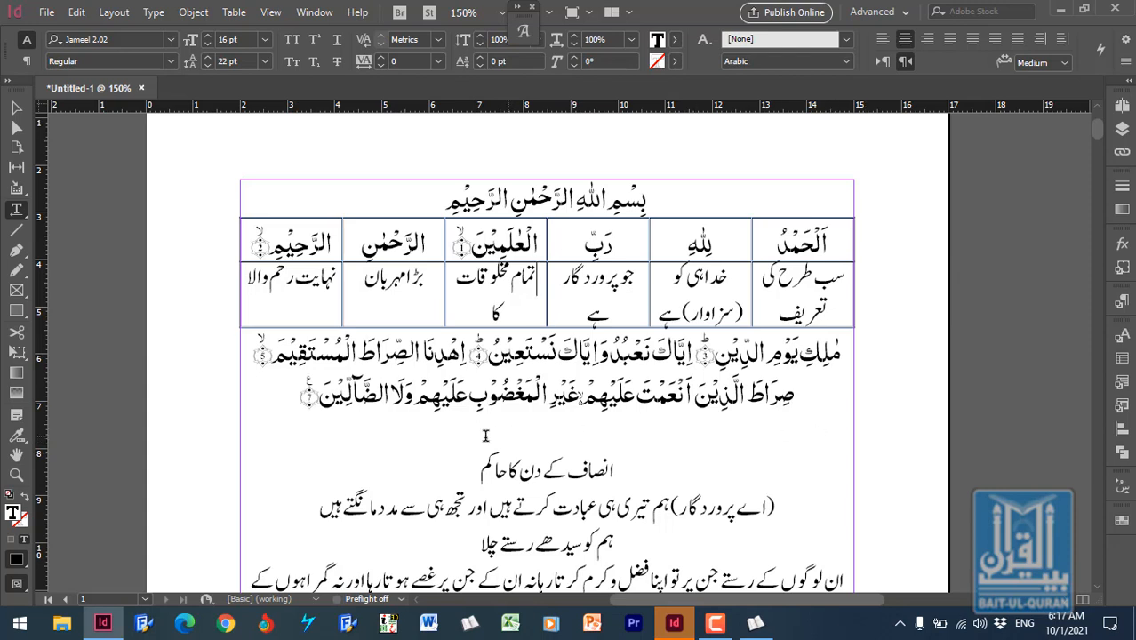
# Step: Shift the inner borders of the الْعٰلَمِيْنَ, رَبِّ and لِلّٰهِ columns to suit their translations while keeping the table's overall width
pyautogui.click(16, 475)
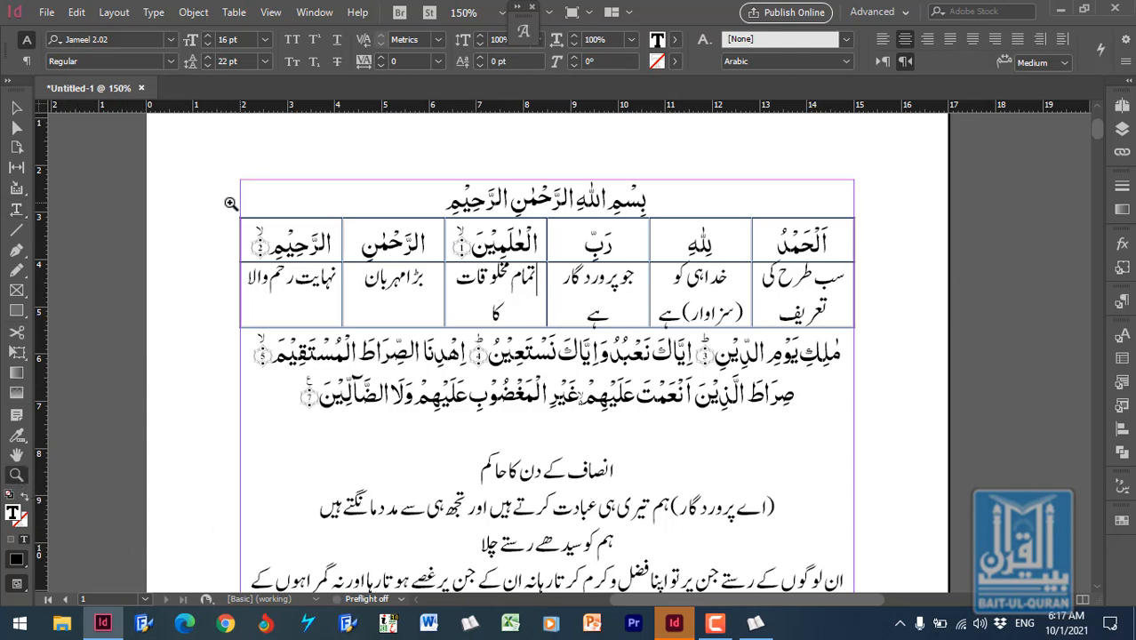
pyautogui.moveTo(227, 199); pyautogui.dragTo(870, 387)
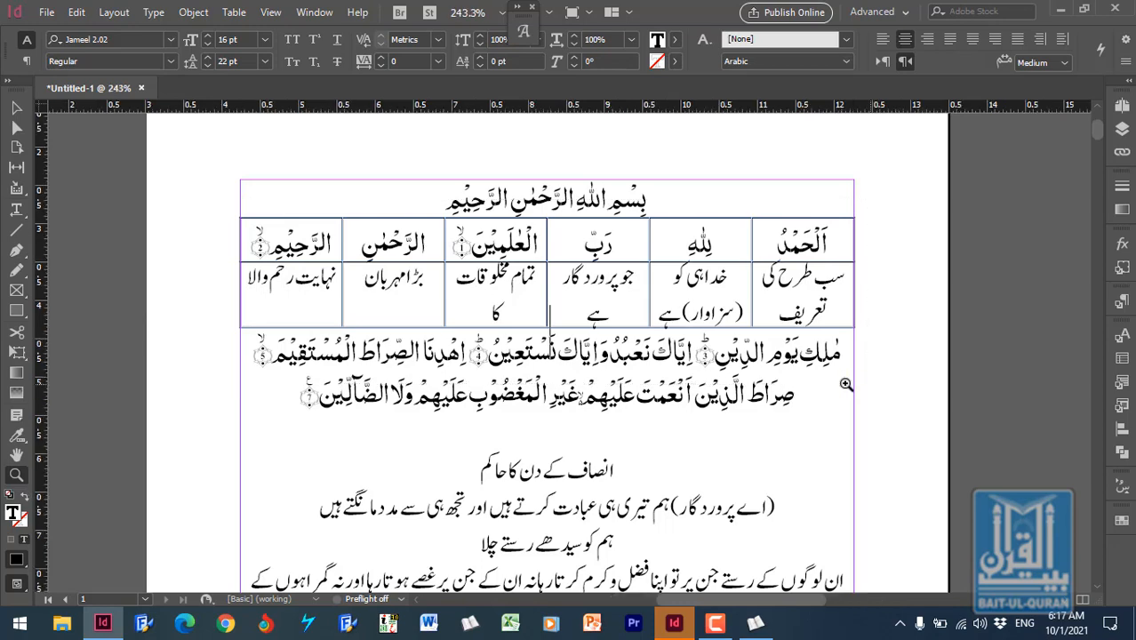
pyautogui.click(16, 208)
pyautogui.click(877, 353)
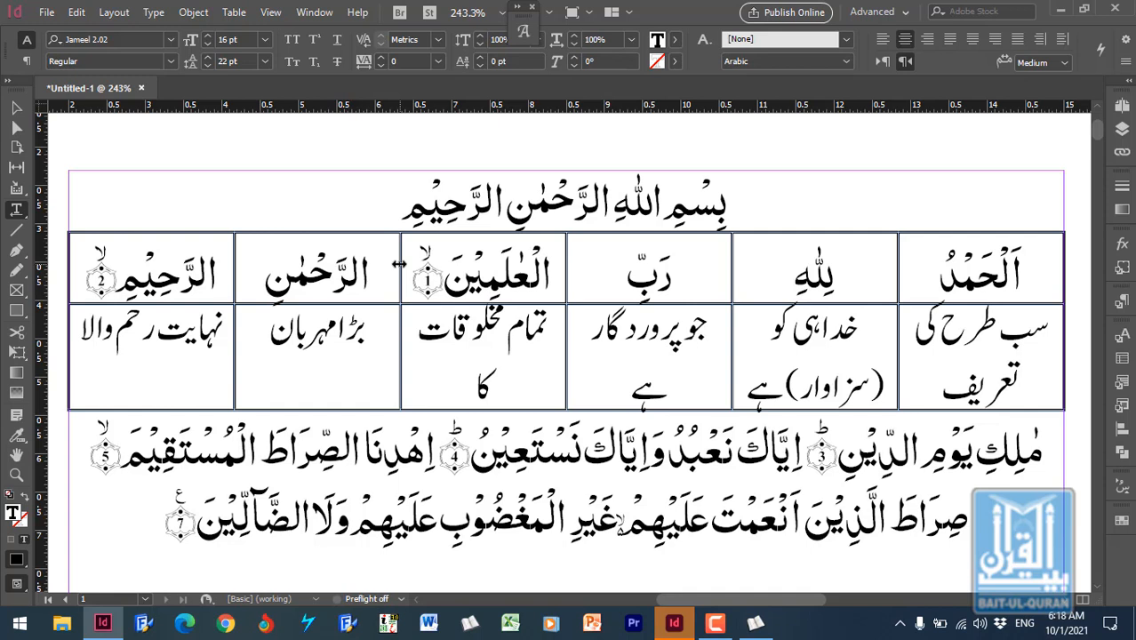
pyautogui.moveTo(399, 264); pyautogui.dragTo(364, 274)
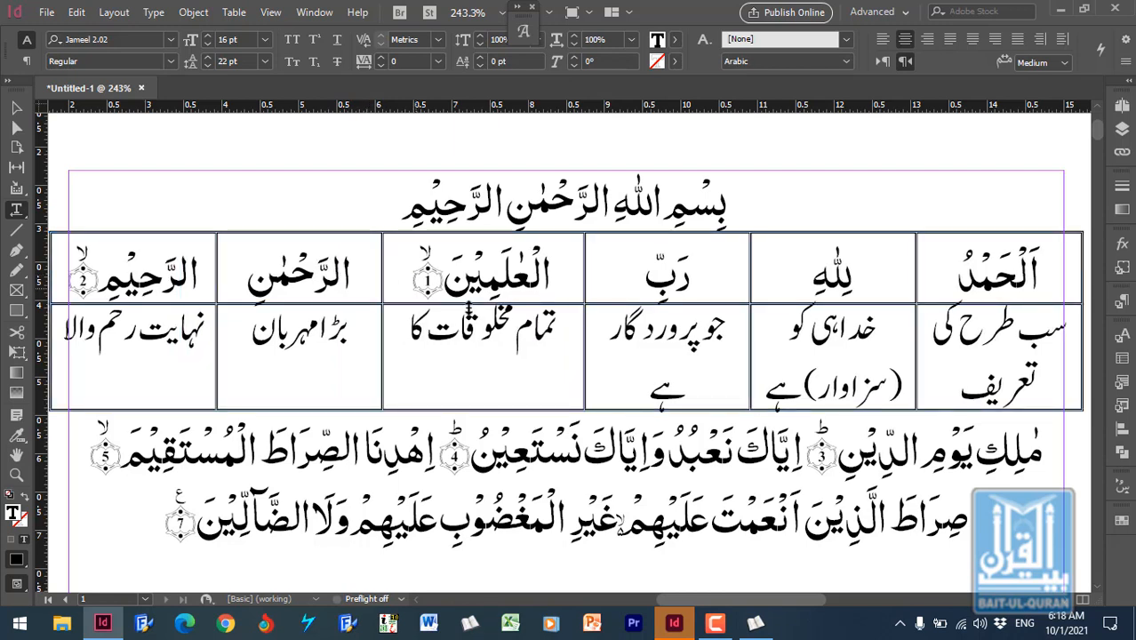
pyautogui.hotkey('ctrl', 'z')
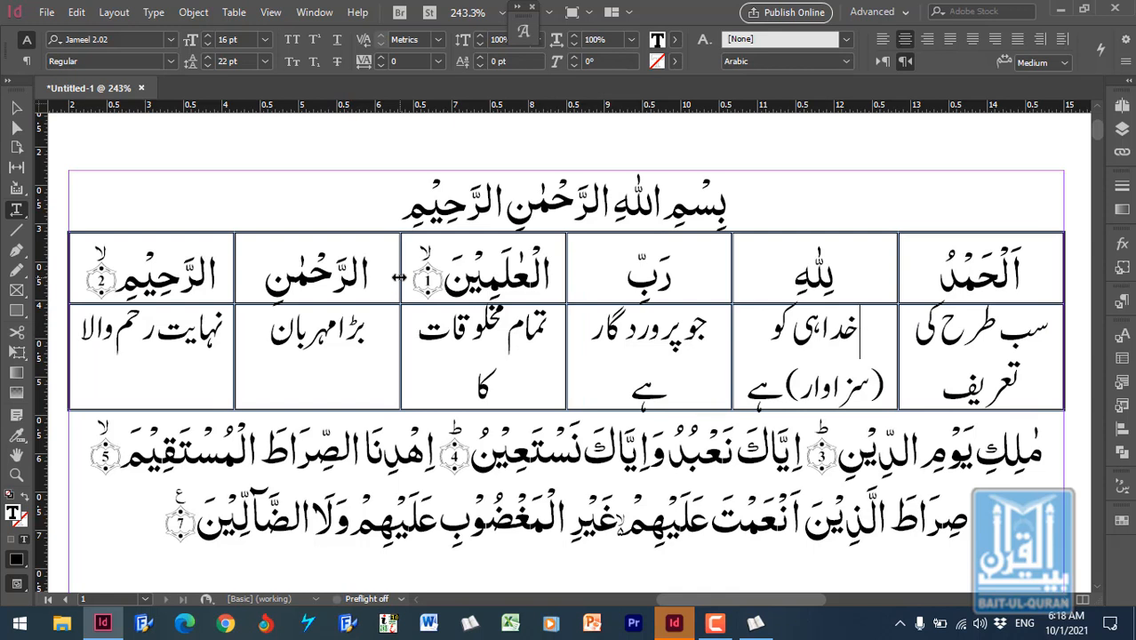
pyautogui.moveTo(399, 277); pyautogui.dragTo(368, 284)
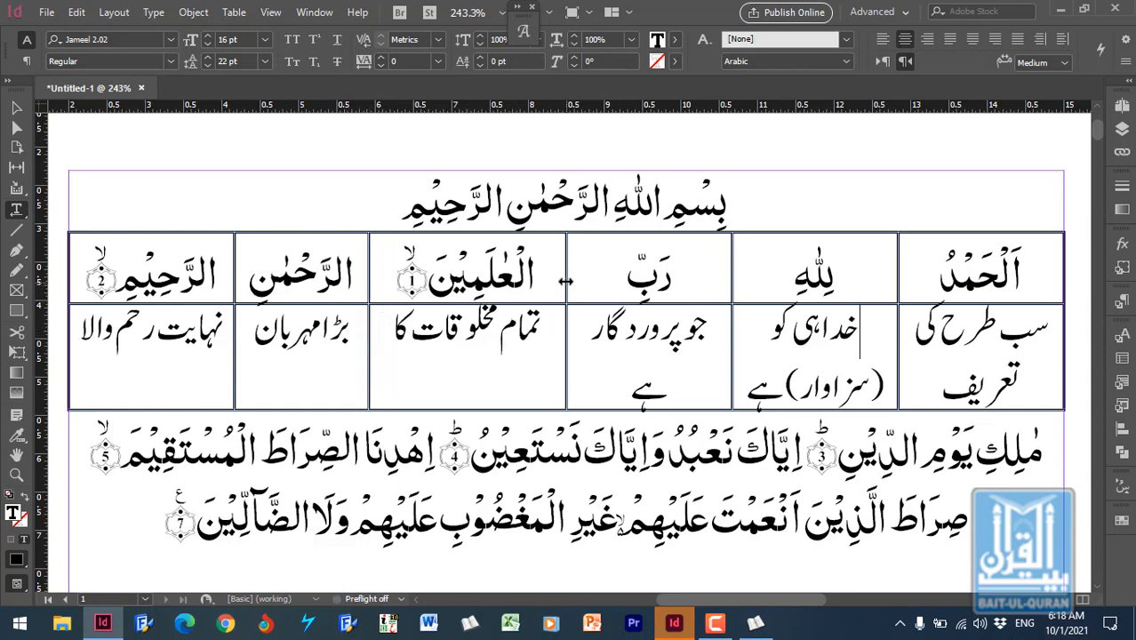
pyautogui.moveTo(565, 281); pyautogui.dragTo(539, 294)
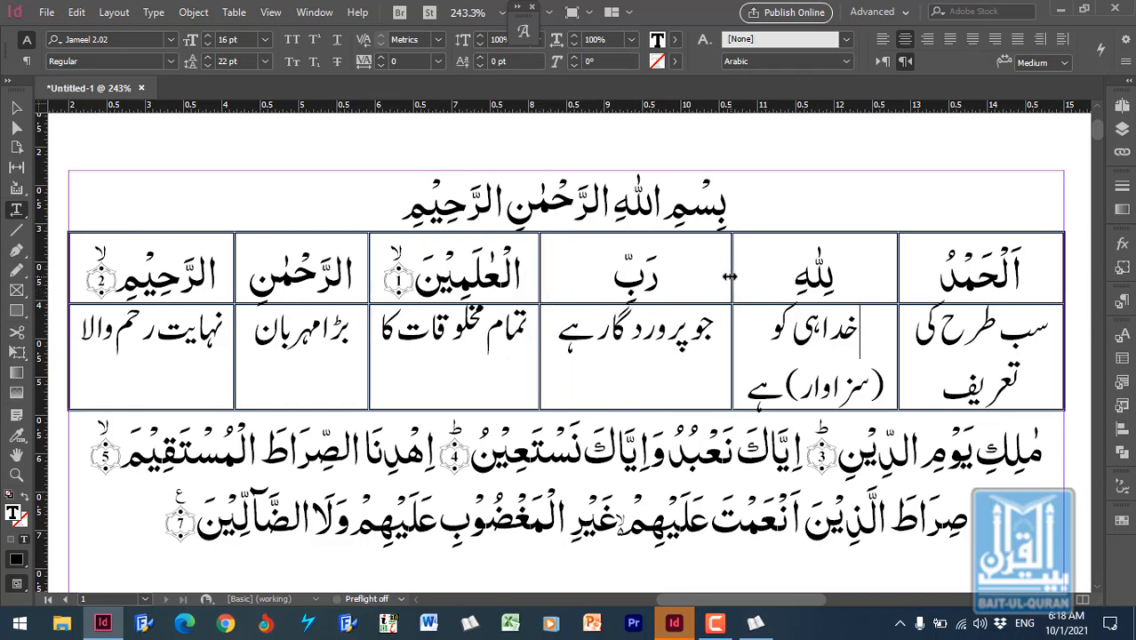
pyautogui.moveTo(729, 277); pyautogui.dragTo(713, 282)
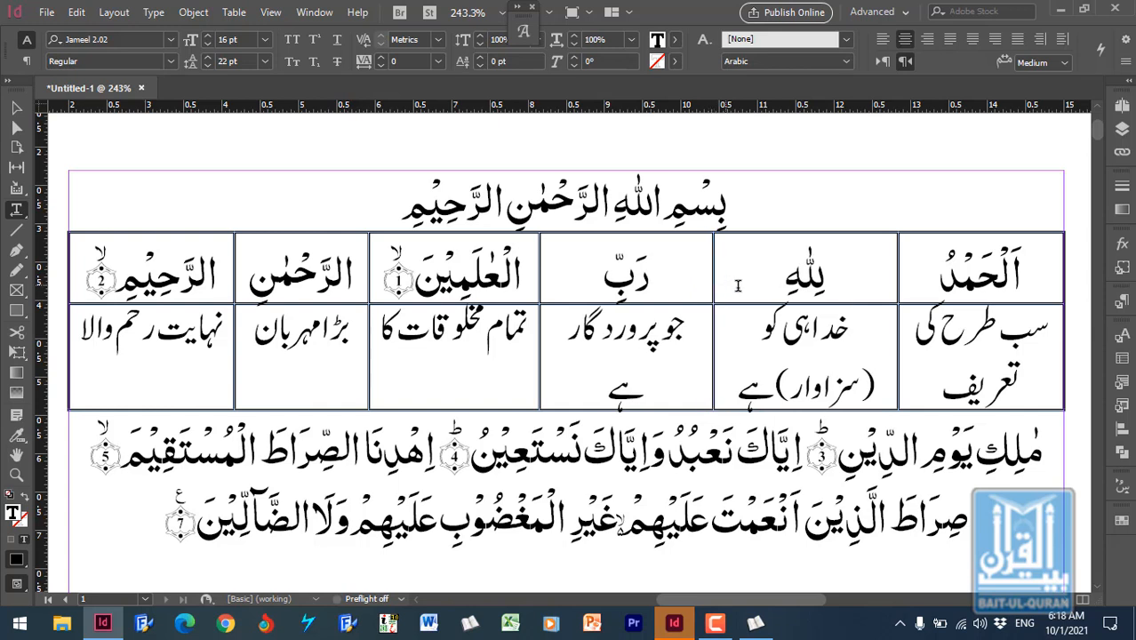
# Step: Change the translation under لِلّٰهِ to خدا کے لیے and narrow that column, giving its space to the رَبِّ and اَلْحَمْدُ columns
pyautogui.moveTo(773, 388); pyautogui.dragTo(825, 386)
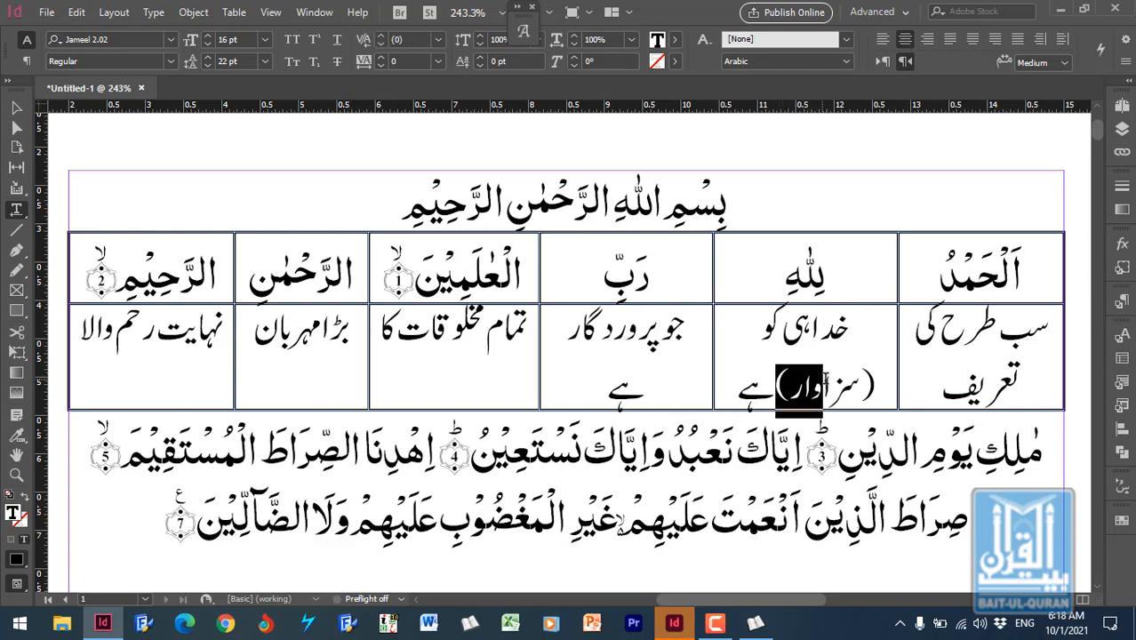
pyautogui.click(790, 380)
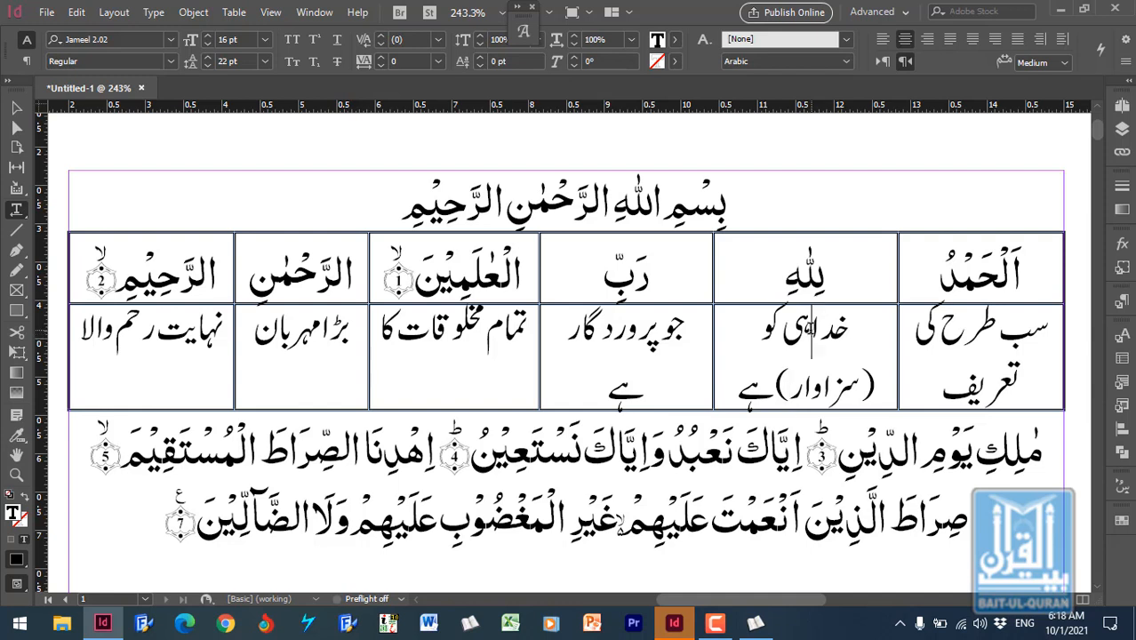
pyautogui.moveTo(811, 331); pyautogui.dragTo(732, 388)
pyautogui.press('BackSpace')
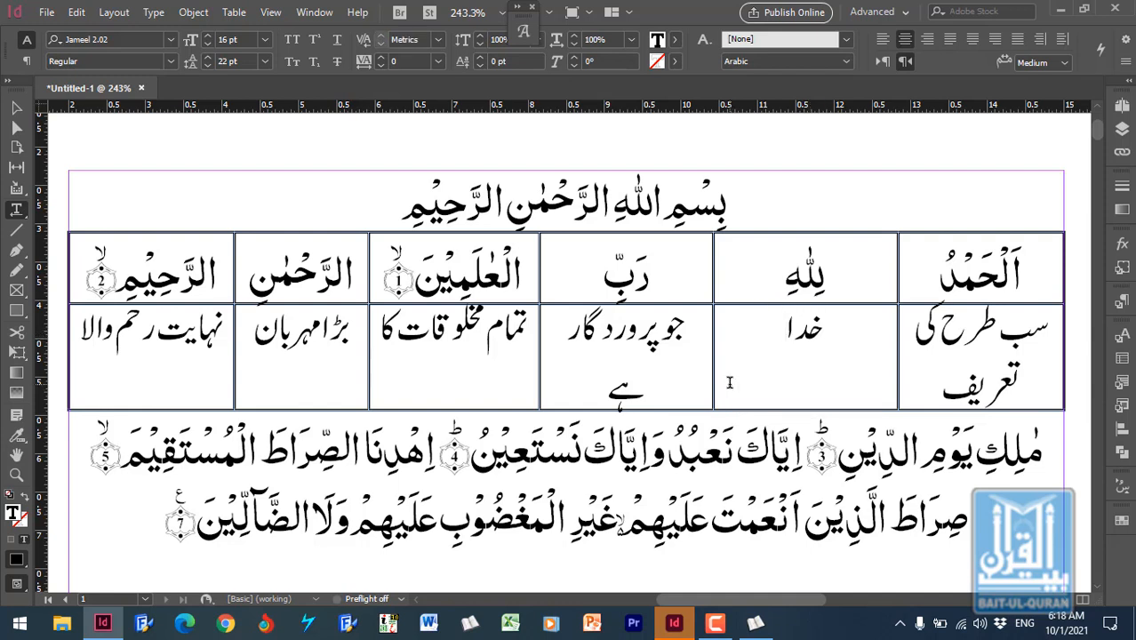
pyautogui.write('kyl')
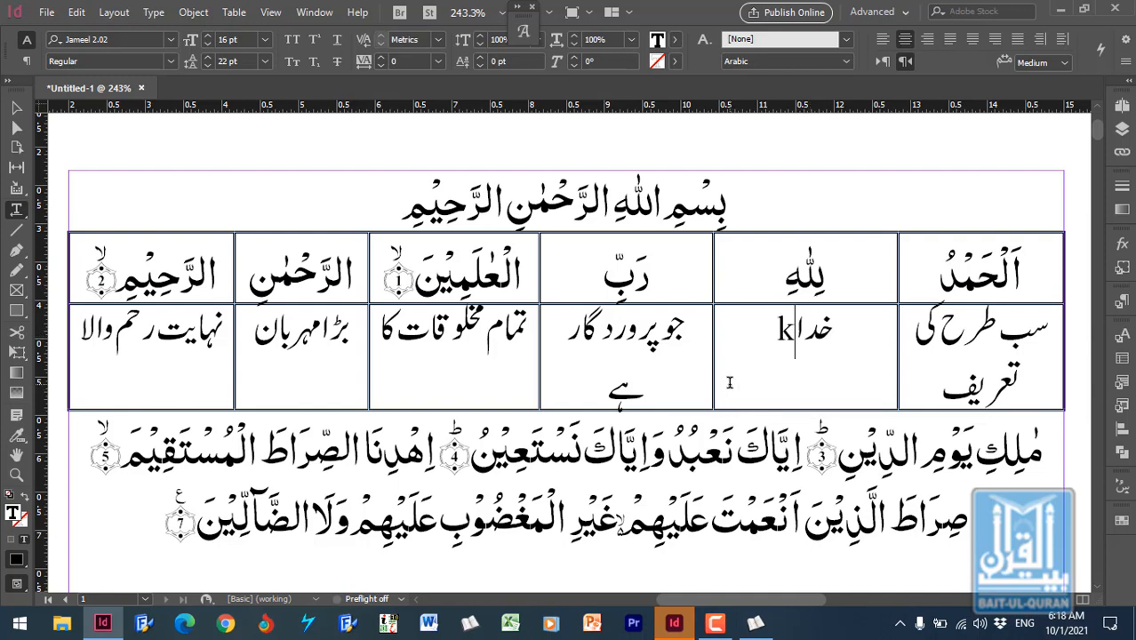
pyautogui.press('BackSpace')
pyautogui.press('BackSpace')
pyautogui.press('BackSpace')
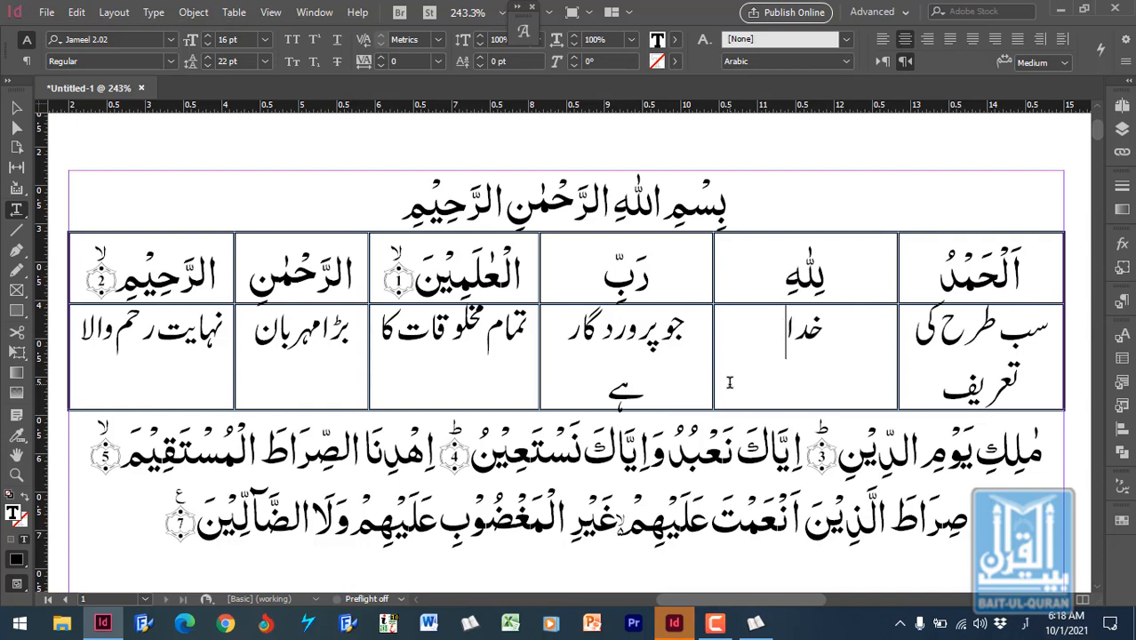
pyautogui.write('کے لیے')
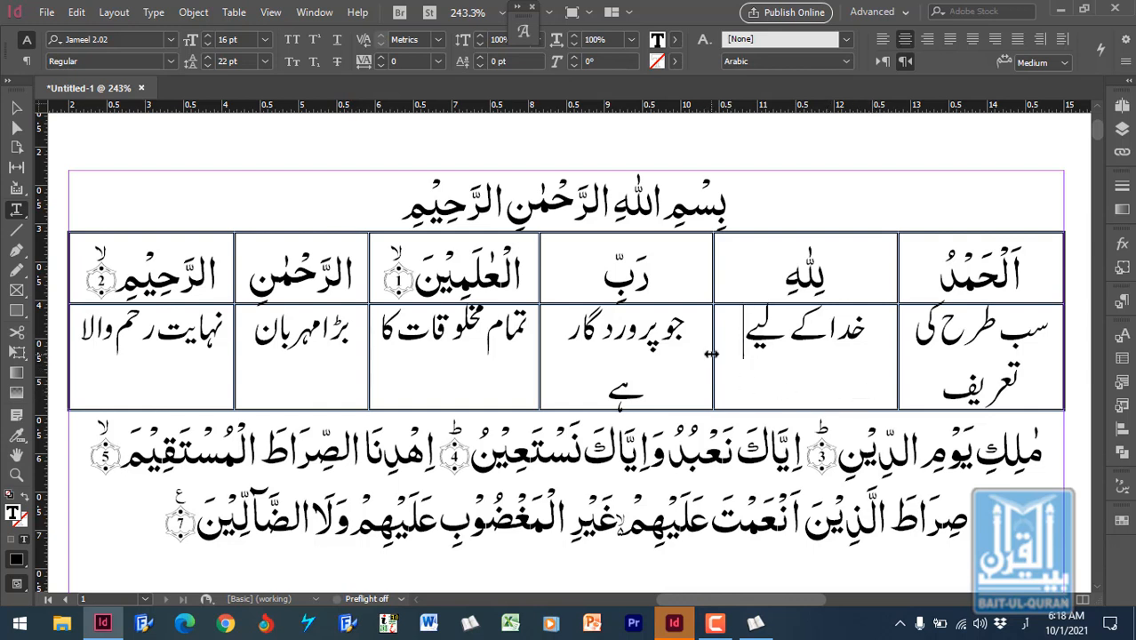
pyautogui.moveTo(713, 353); pyautogui.dragTo(723, 356)
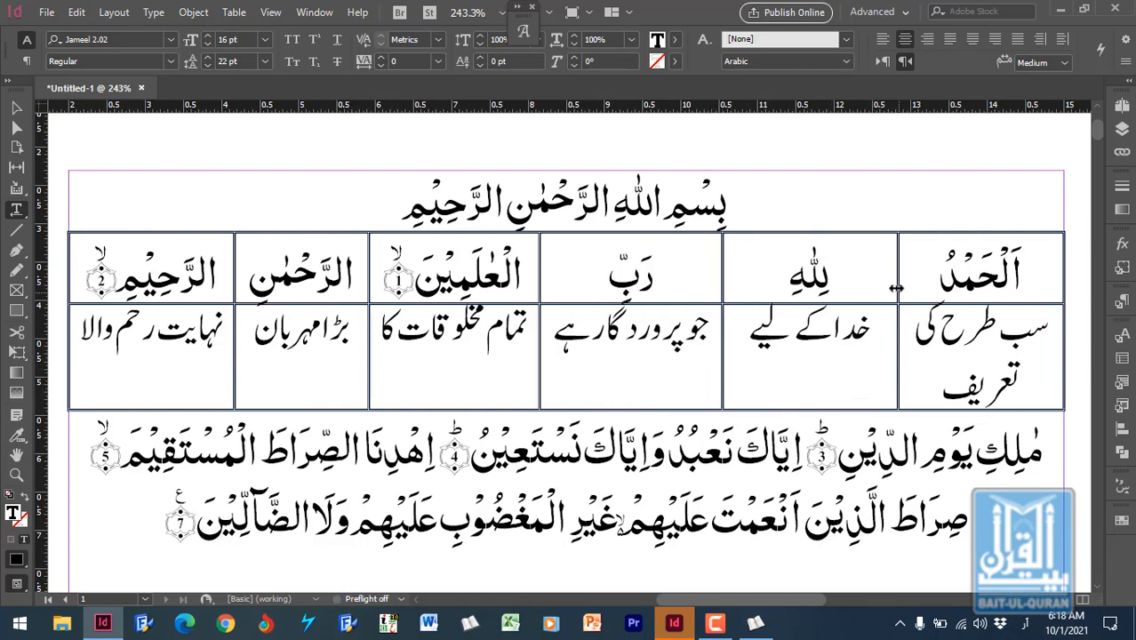
pyautogui.moveTo(896, 287); pyautogui.dragTo(862, 293)
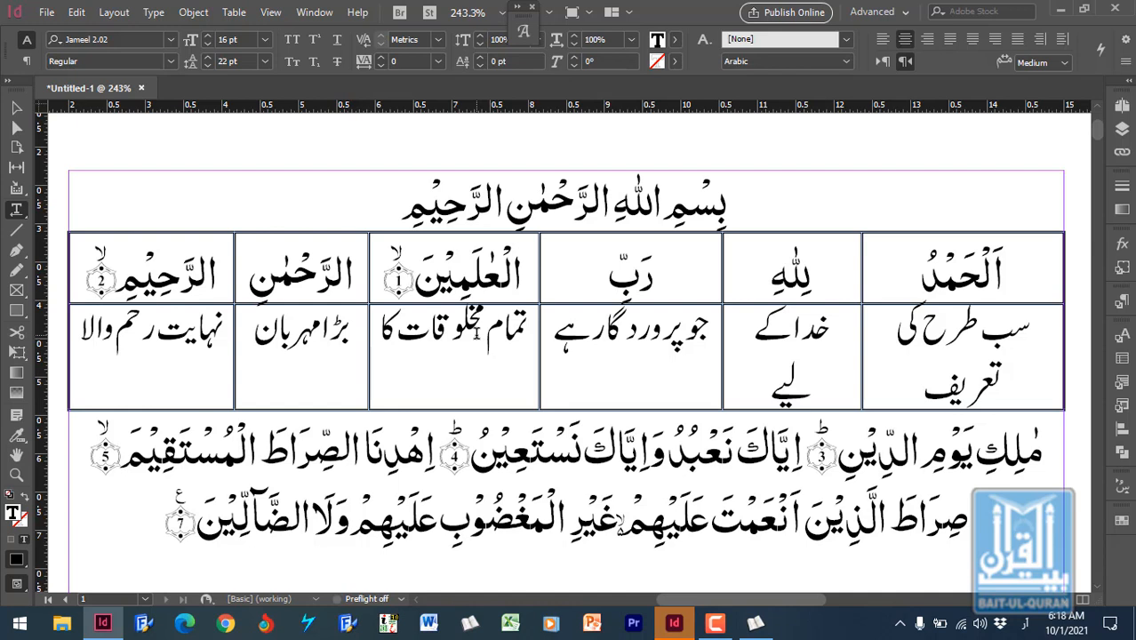
# Step: Set the font size of the Urdu paragraph style to 15 pt
pyautogui.click(1126, 303)
pyautogui.rightClick(1010, 351)
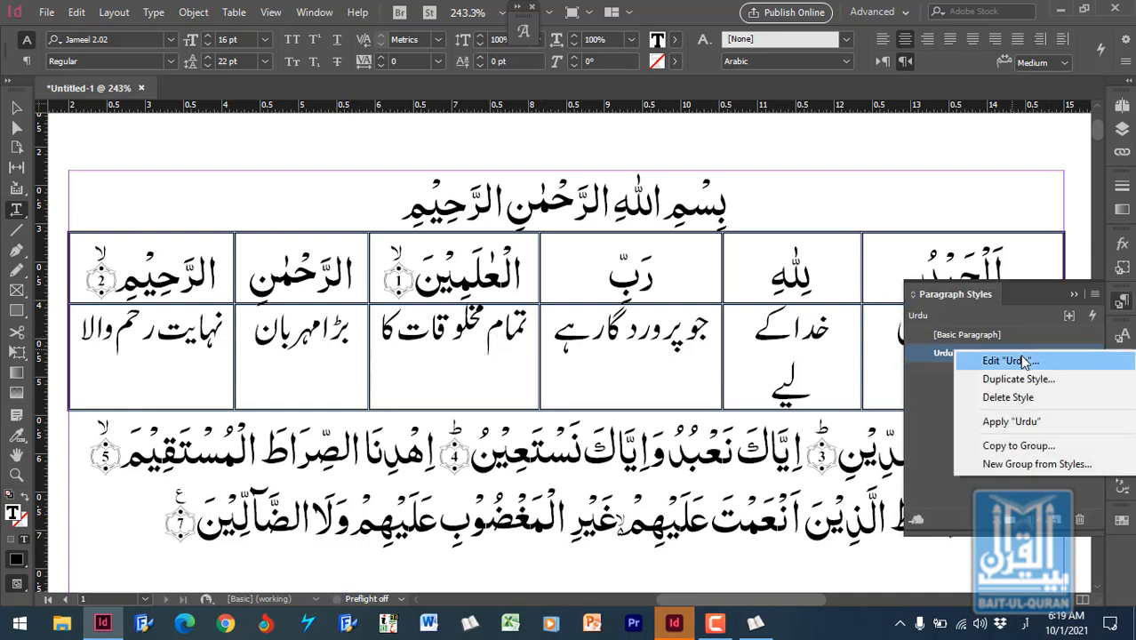
pyautogui.click(1013, 361)
pyautogui.click(193, 118)
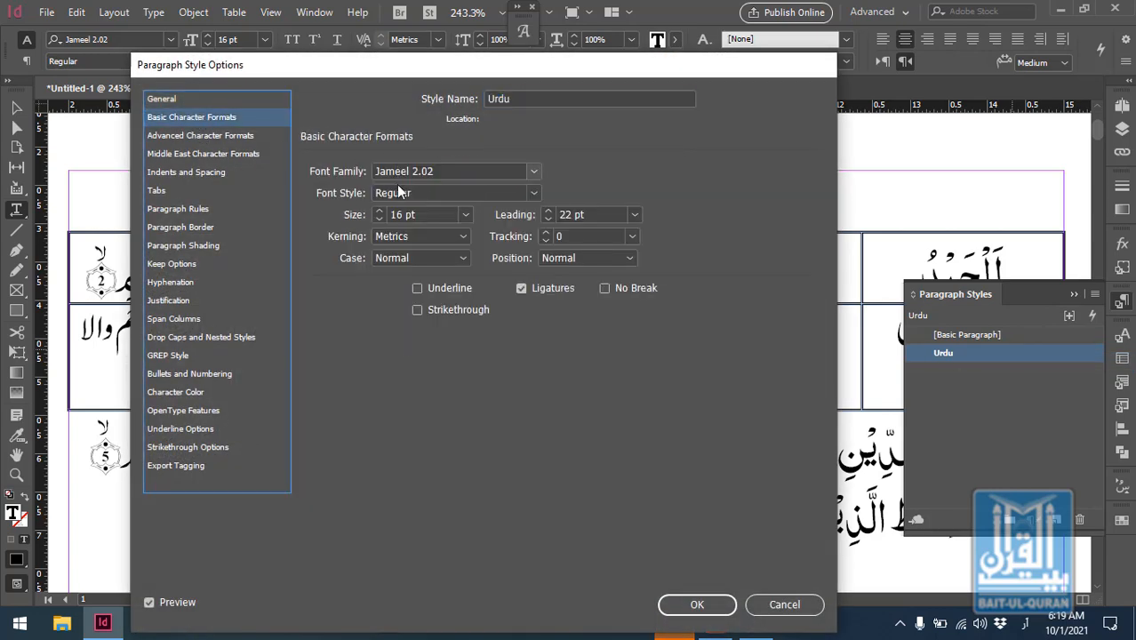
pyautogui.click(381, 219)
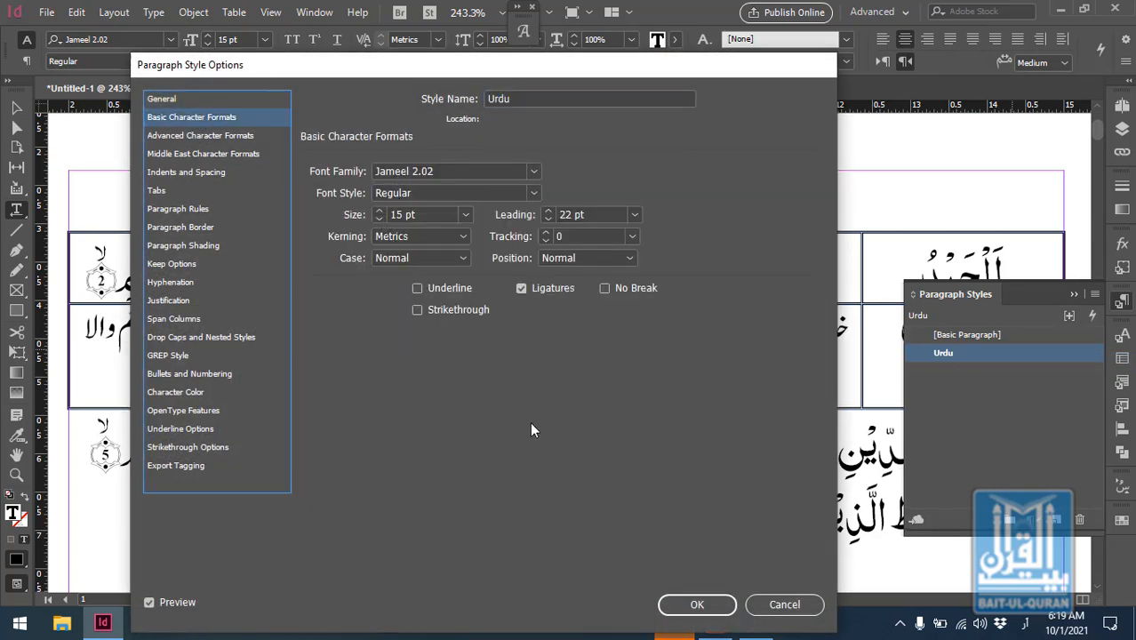
pyautogui.click(663, 611)
pyautogui.click(1073, 293)
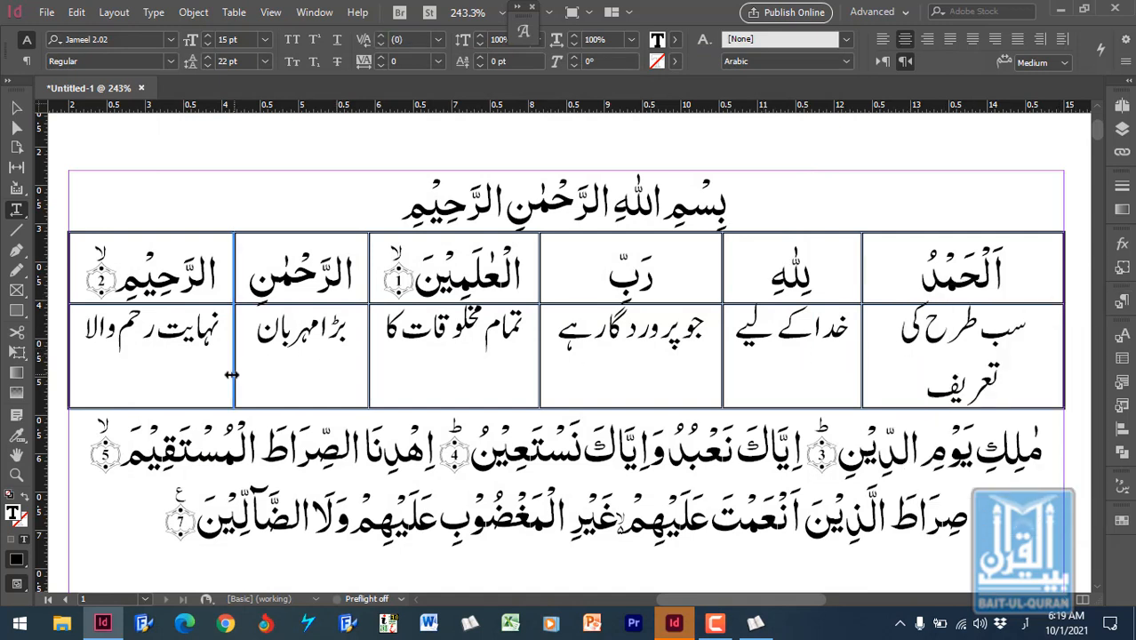
# Step: Shift all five inner column borders leftward, keeping the table's width, so the translation under اَلْحَمْدُ fits on one line
pyautogui.moveTo(231, 374)
pyautogui.mouseDown()
pyautogui.moveTo(221, 376)
pyautogui.moveTo(228, 352)
pyautogui.mouseUp()
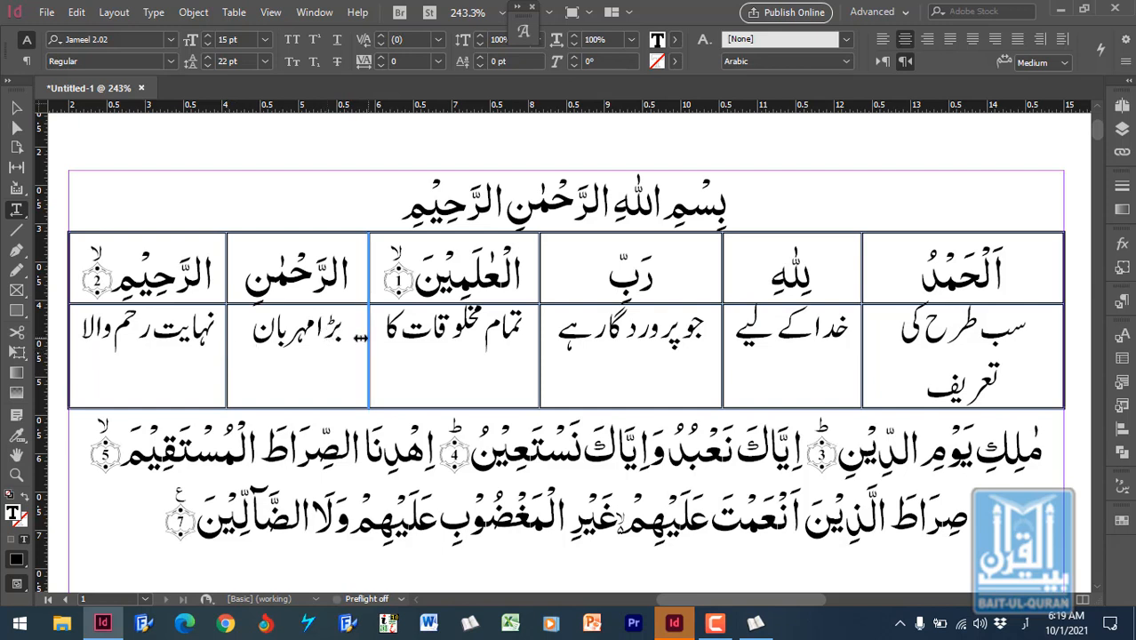
pyautogui.moveTo(361, 338); pyautogui.dragTo(358, 339)
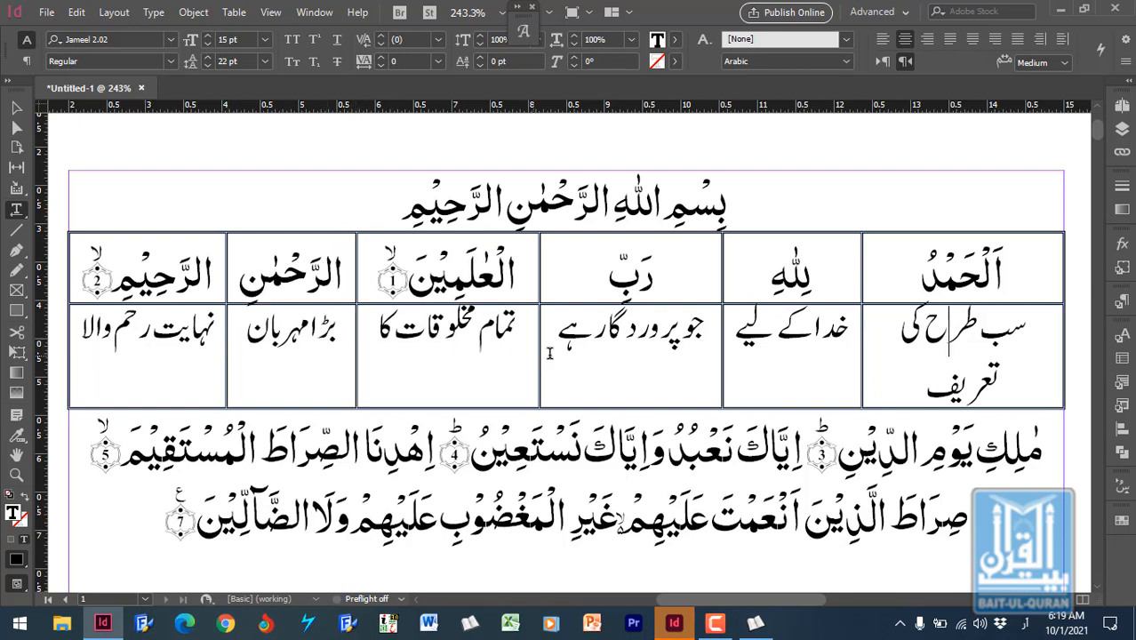
pyautogui.moveTo(540, 326); pyautogui.dragTo(525, 329)
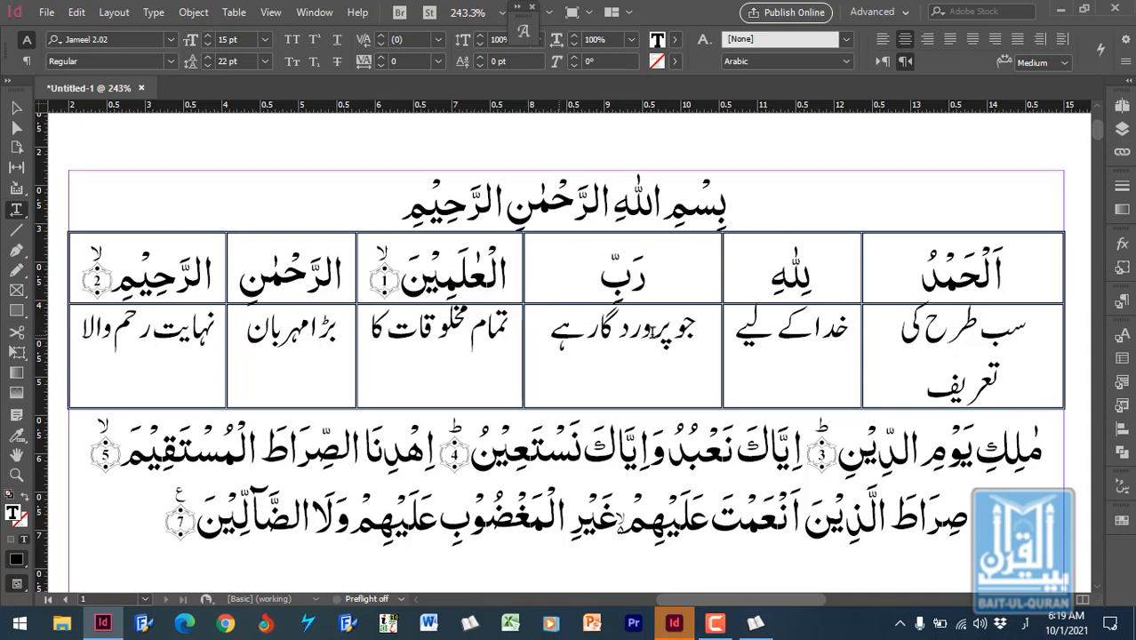
pyautogui.moveTo(721, 326); pyautogui.dragTo(693, 340)
pyautogui.moveTo(862, 324); pyautogui.dragTo(836, 330)
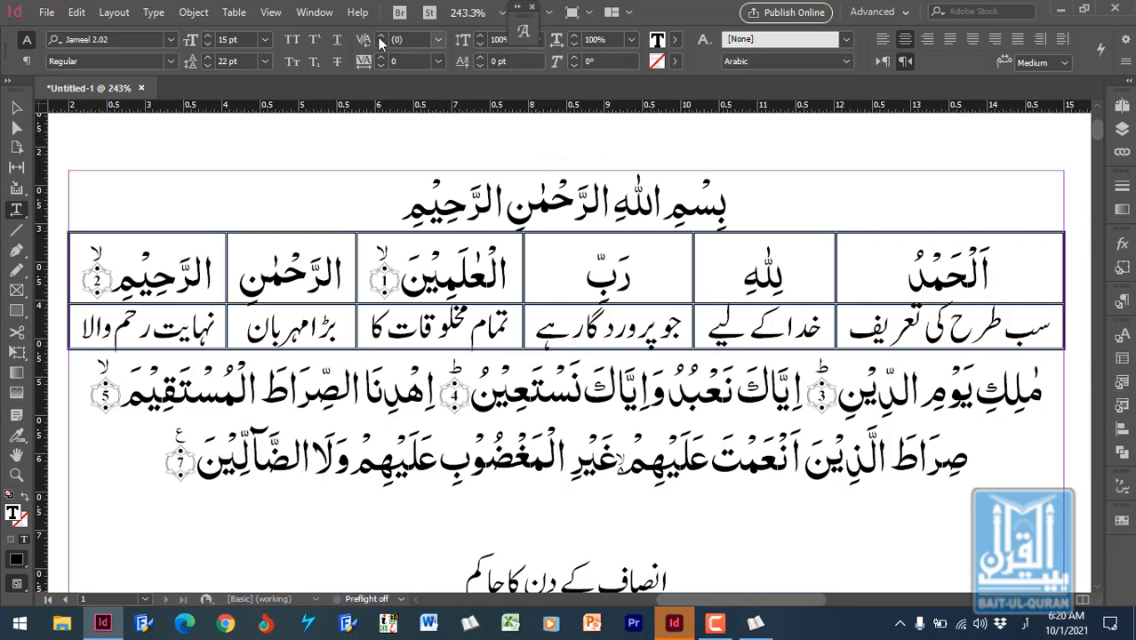
# Step: Try the Book, Digital Publishing and Essentials workspaces and return to the Advanced workspace
pyautogui.click(302, 19)
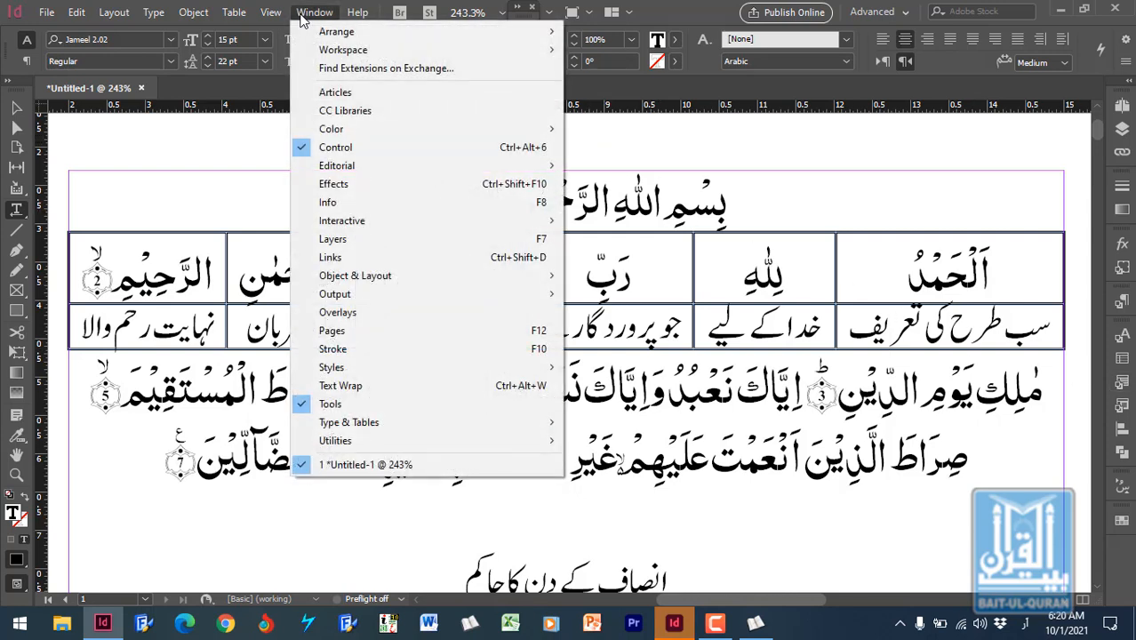
pyautogui.click(904, 13)
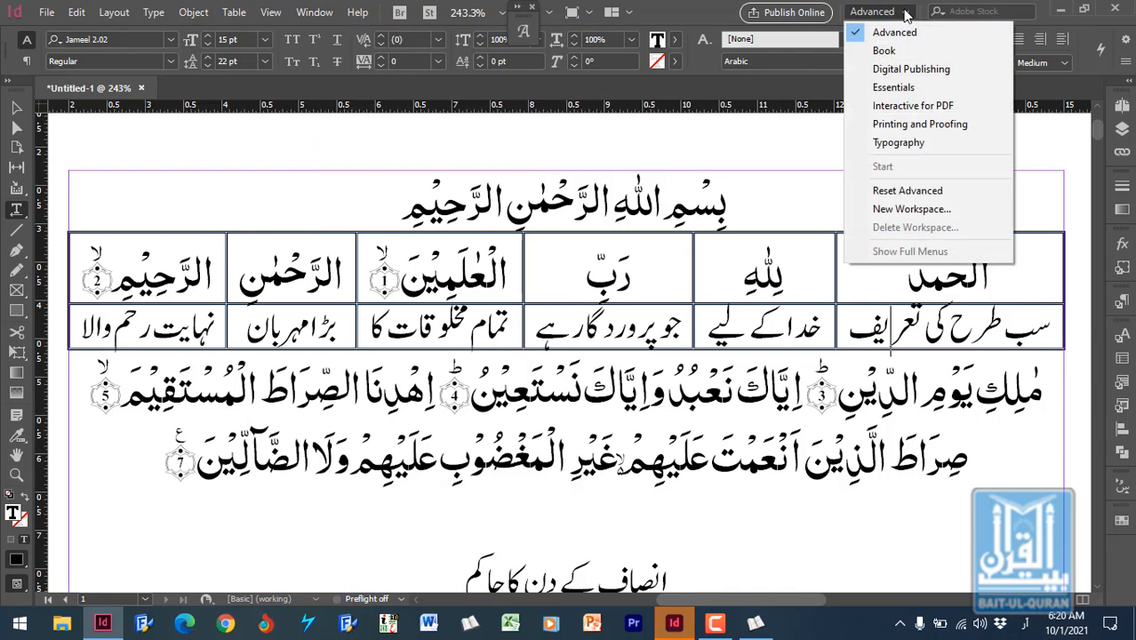
pyautogui.click(914, 51)
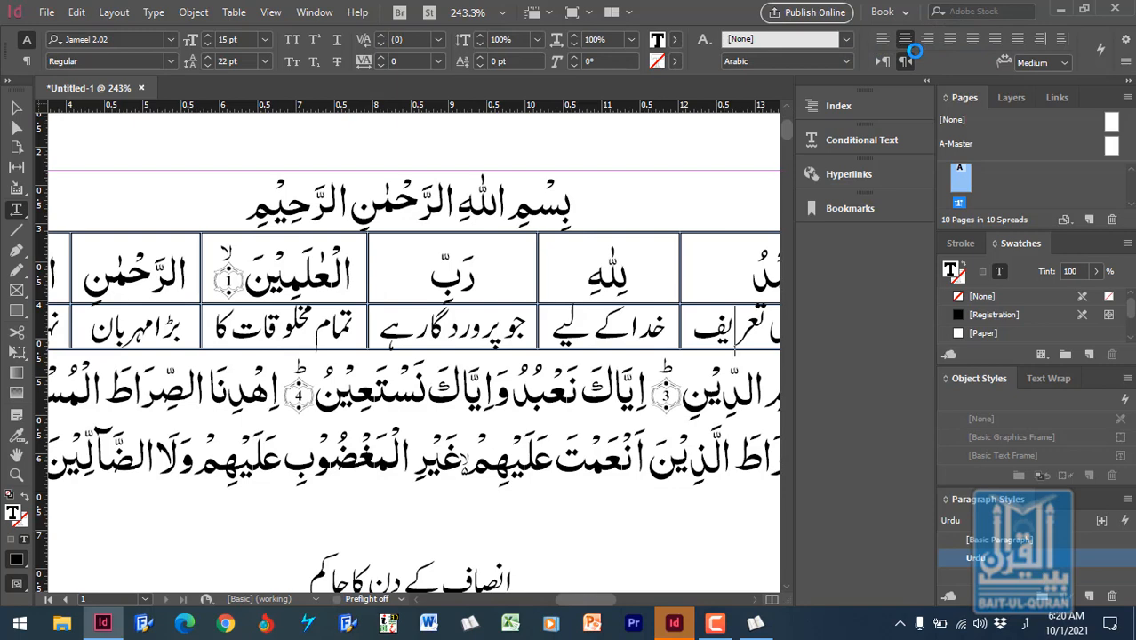
pyautogui.click(894, 12)
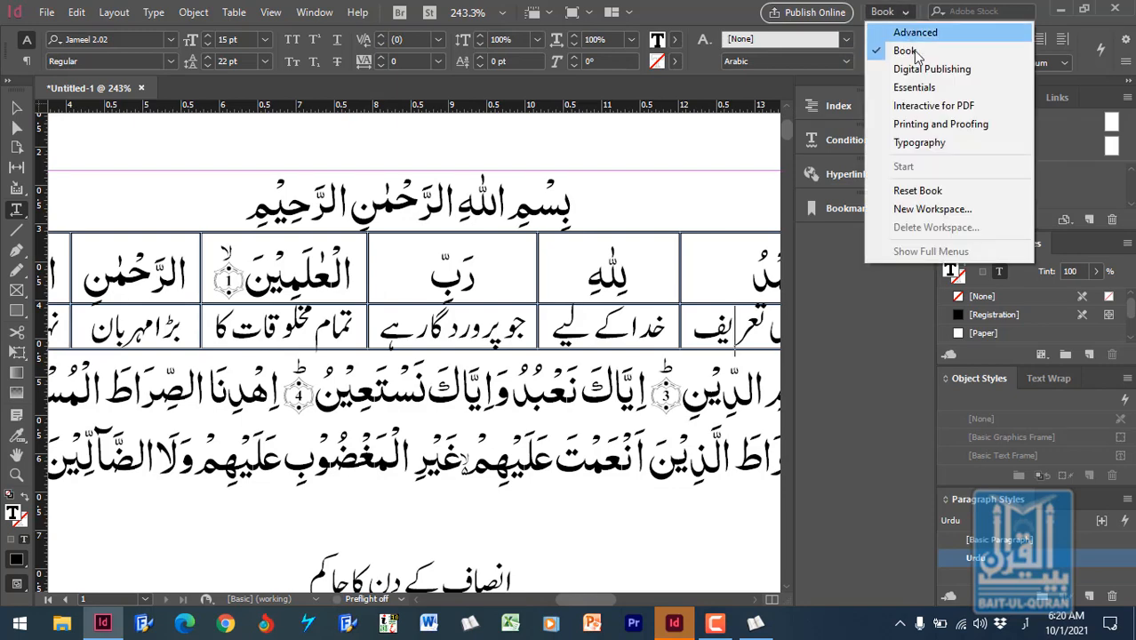
pyautogui.click(941, 69)
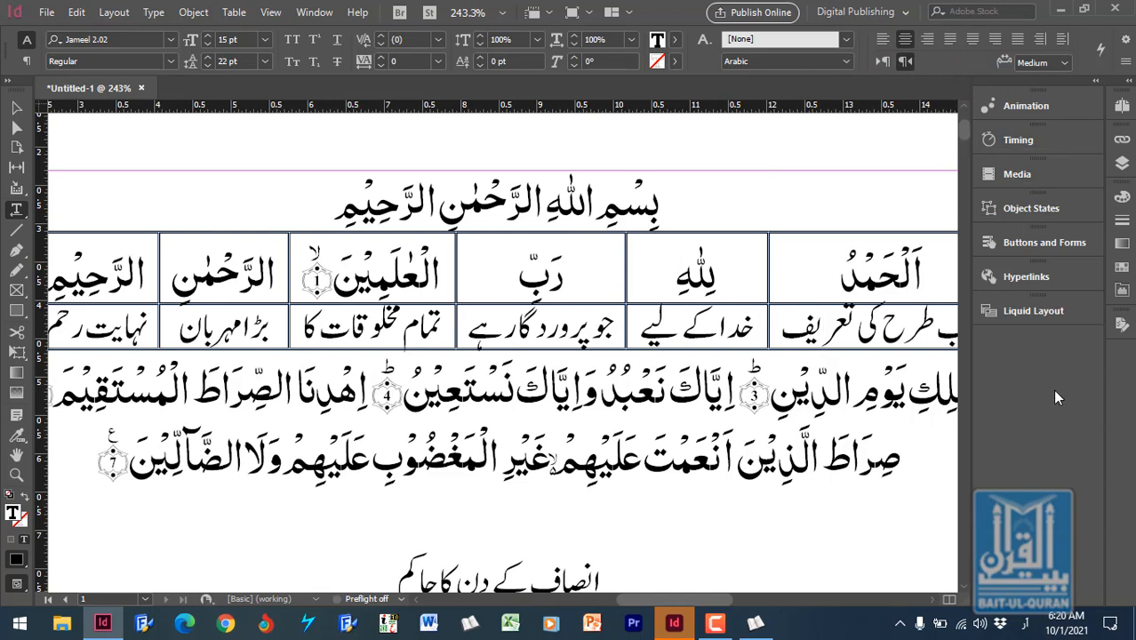
pyautogui.click(913, 14)
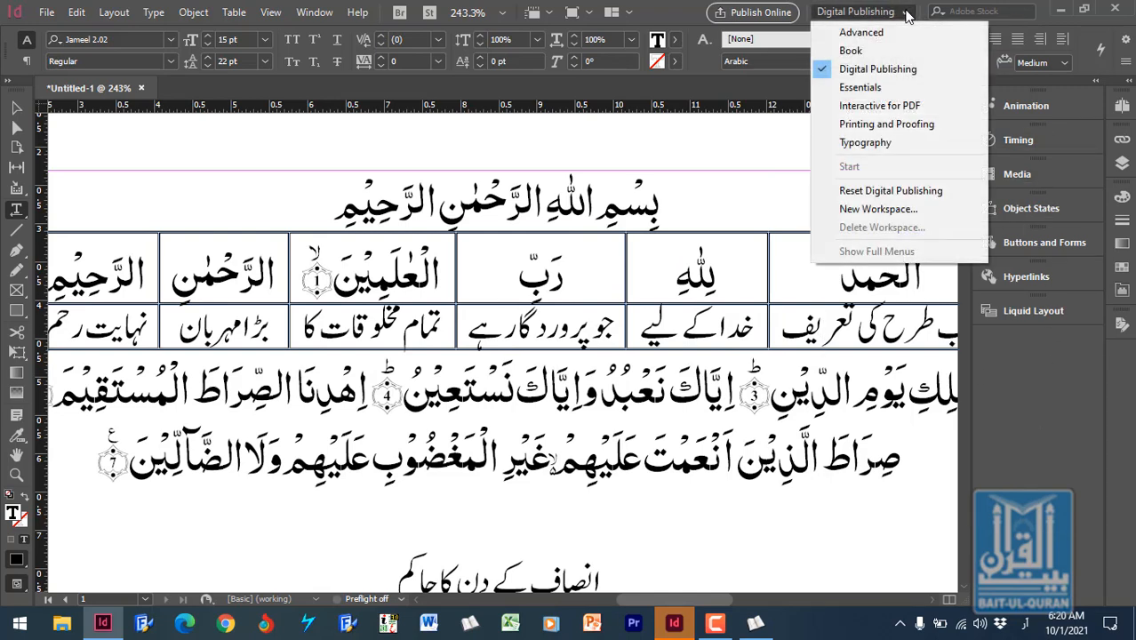
pyautogui.click(911, 89)
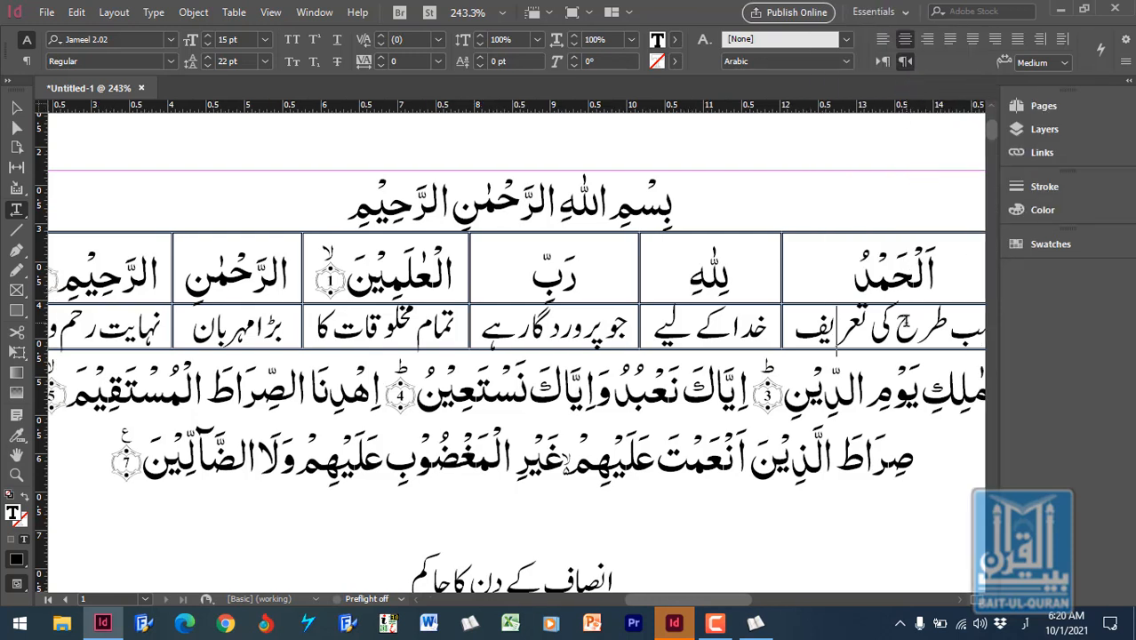
pyautogui.click(875, 11)
pyautogui.click(899, 32)
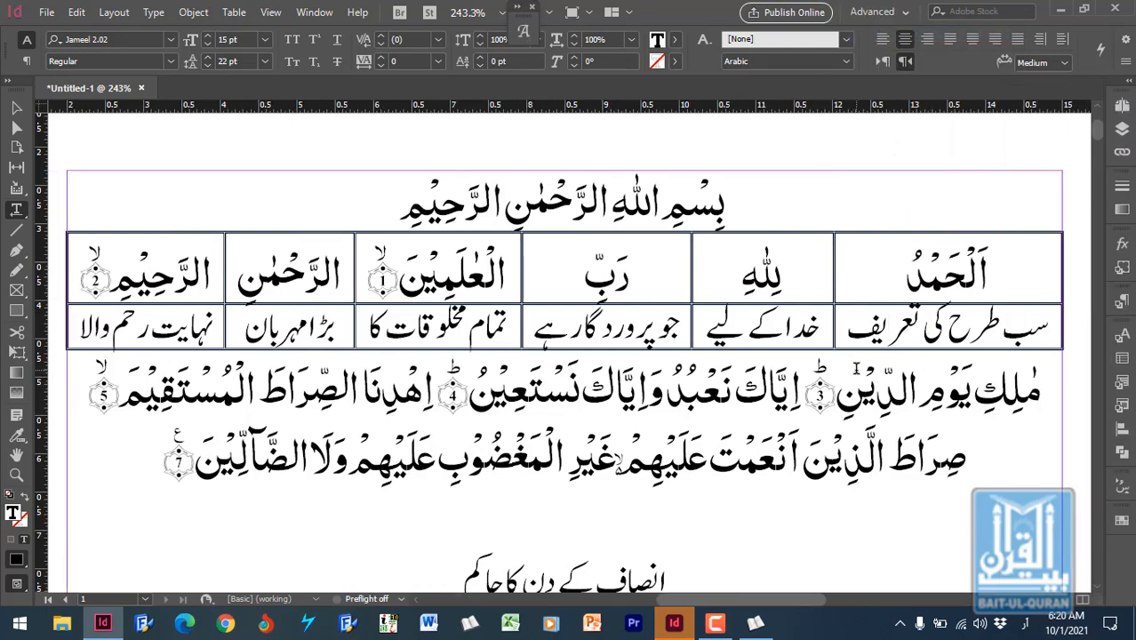
# Step: Show the table styles and open the [Basic Table] style's options, leaving the body rows' cell style at [None]
pyautogui.click(318, 13)
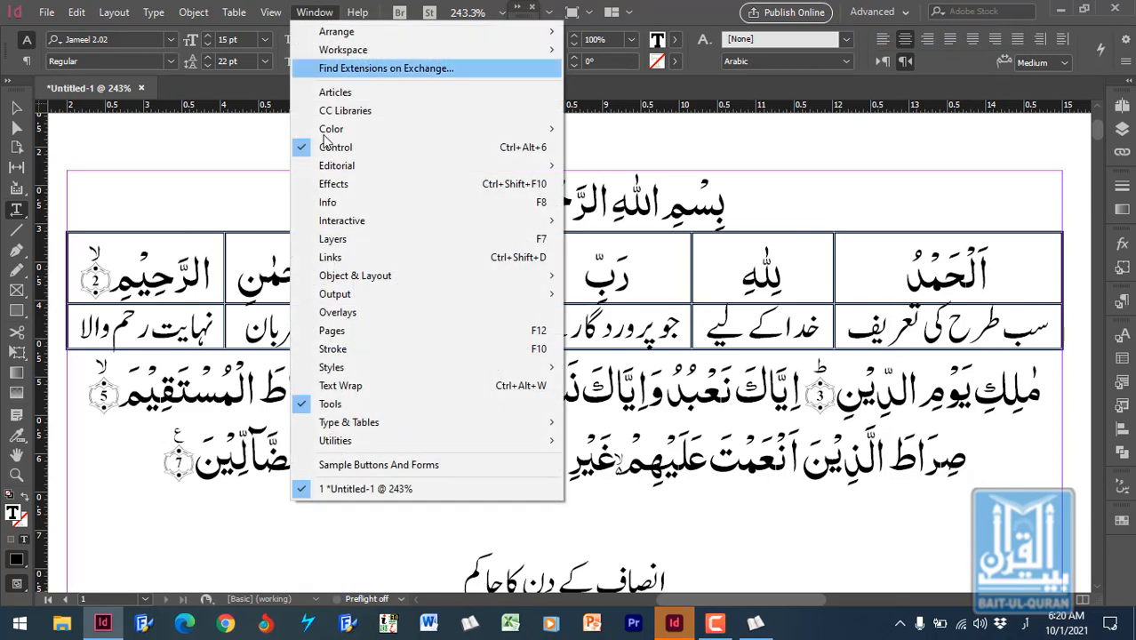
pyautogui.moveTo(338, 368)
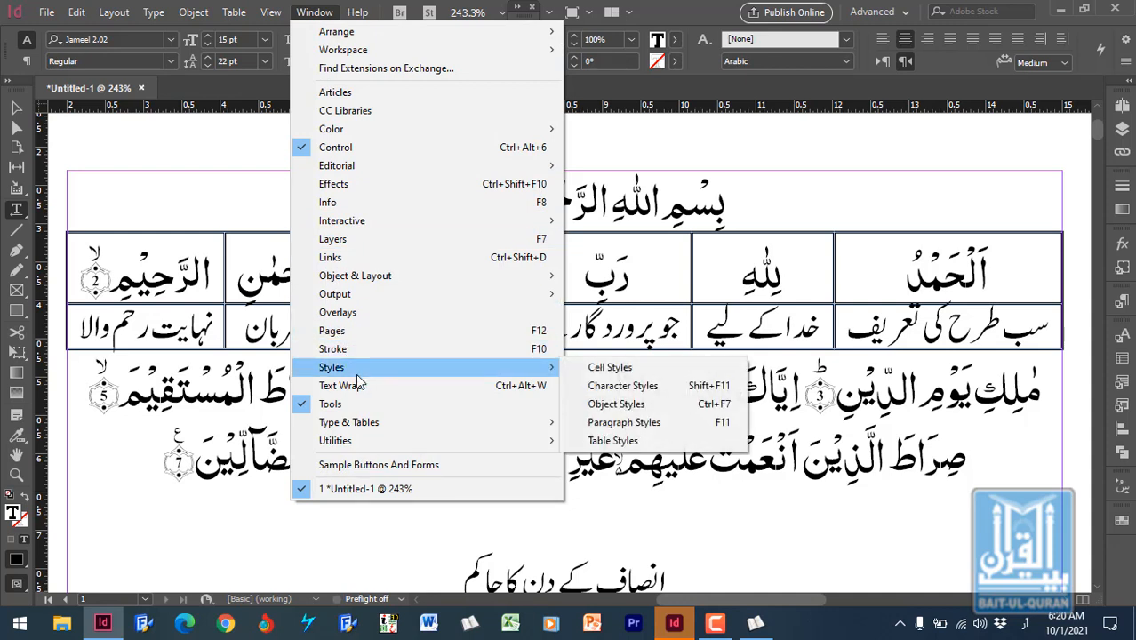
pyautogui.click(670, 445)
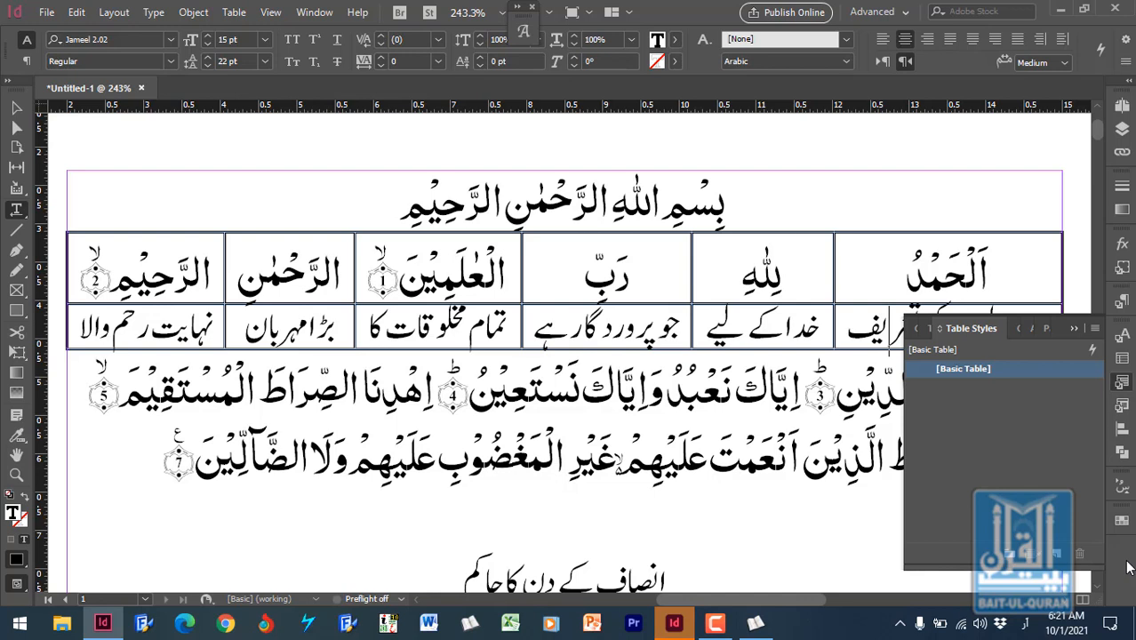
pyautogui.rightClick(1020, 375)
pyautogui.press('Escape')
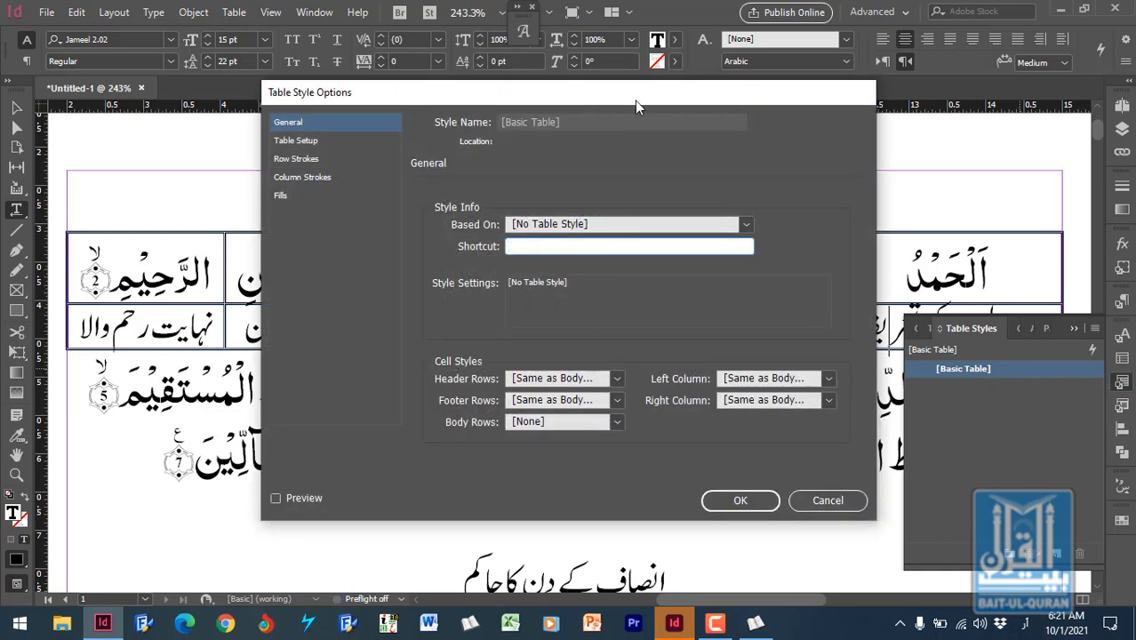
pyautogui.moveTo(635, 100); pyautogui.dragTo(631, 40)
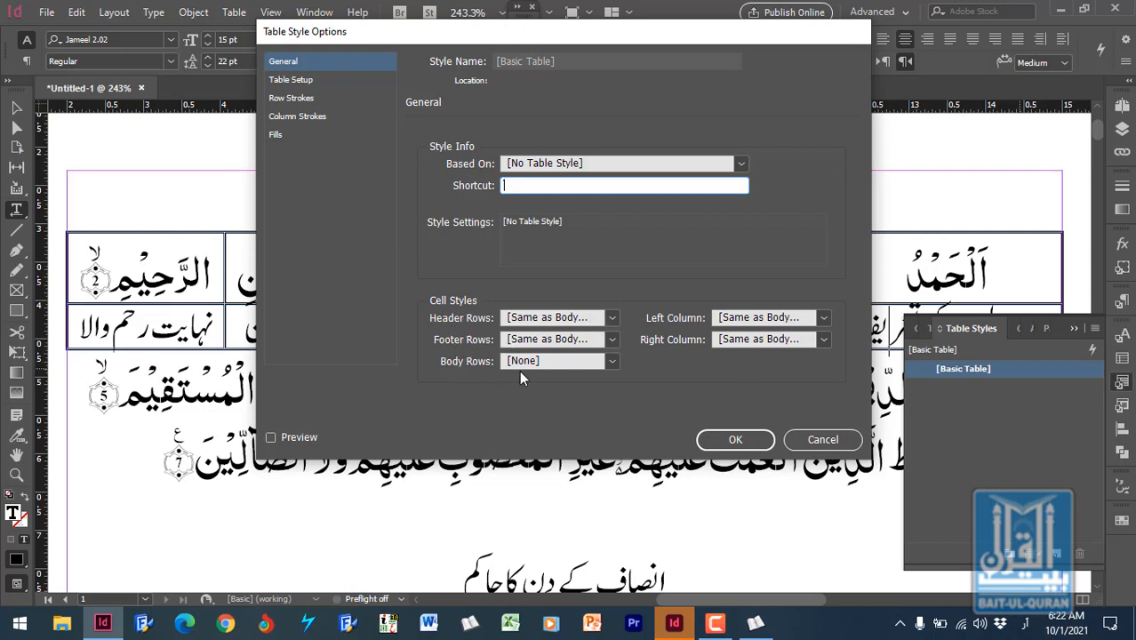
pyautogui.click(612, 361)
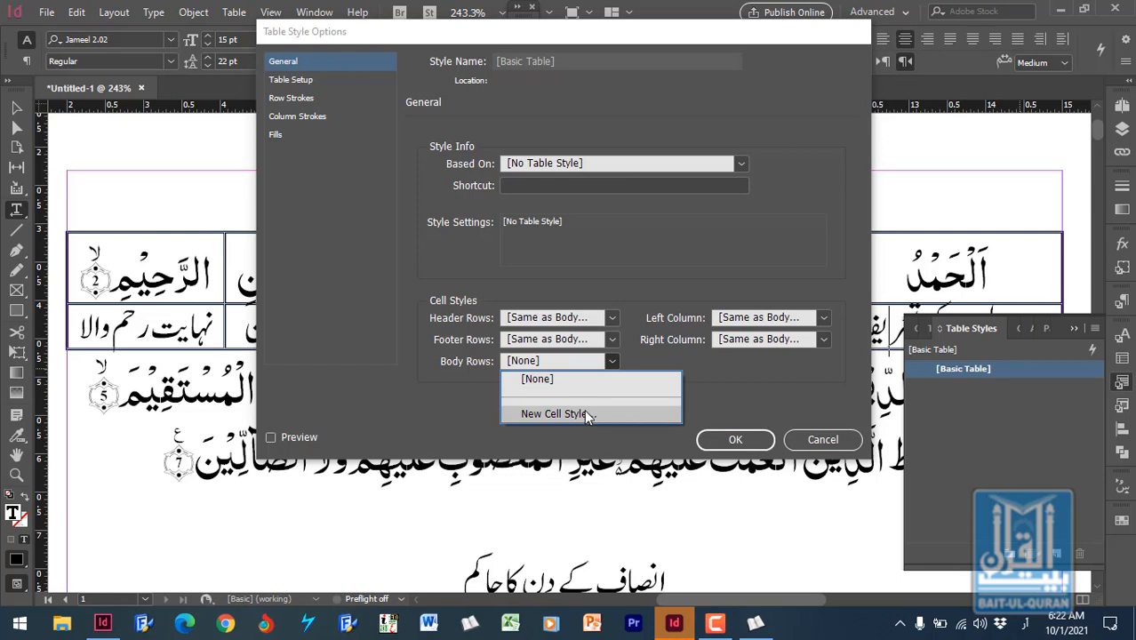
pyautogui.click(479, 395)
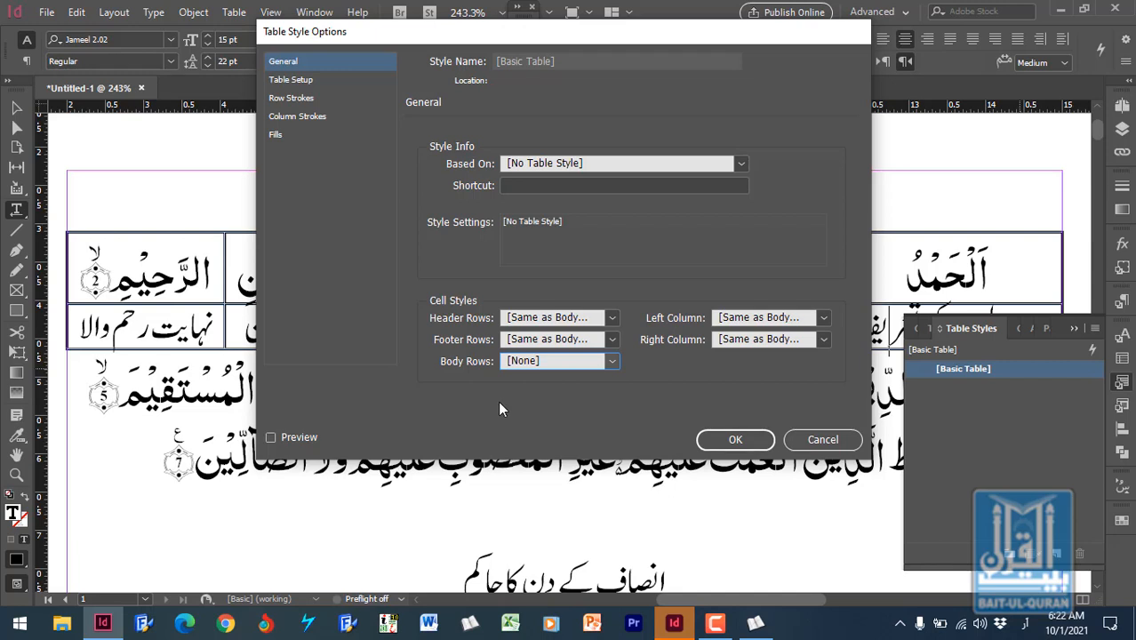
# Step: Set the style's table border to 0.5 pt in C=100 M=0 Y=0 K=0 with Overprint enabled
pyautogui.click(294, 80)
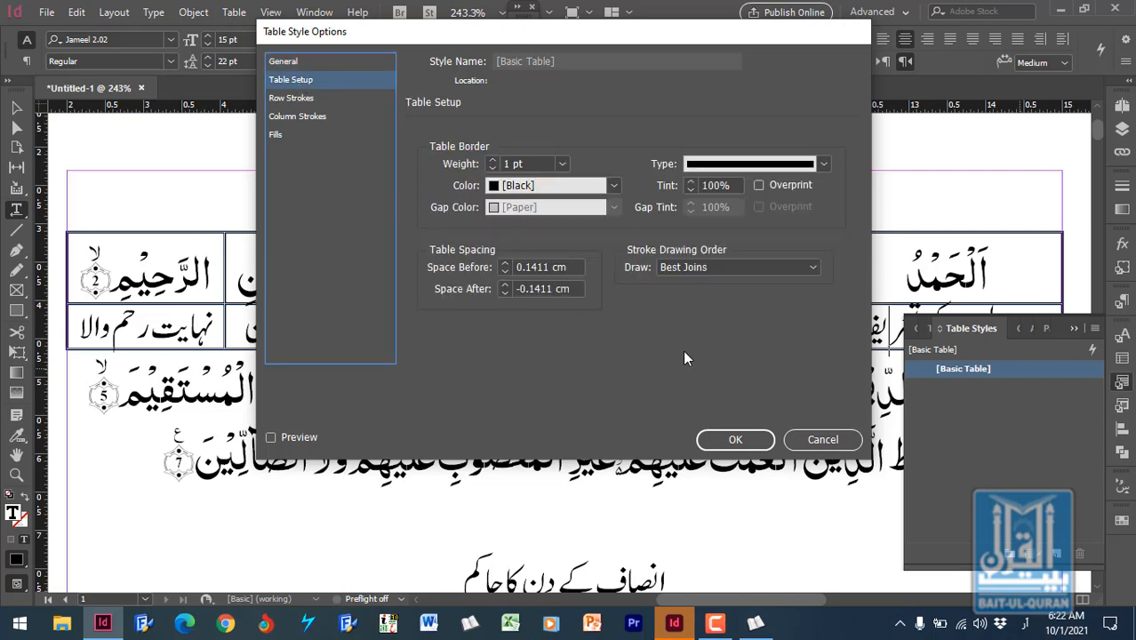
pyautogui.click(563, 165)
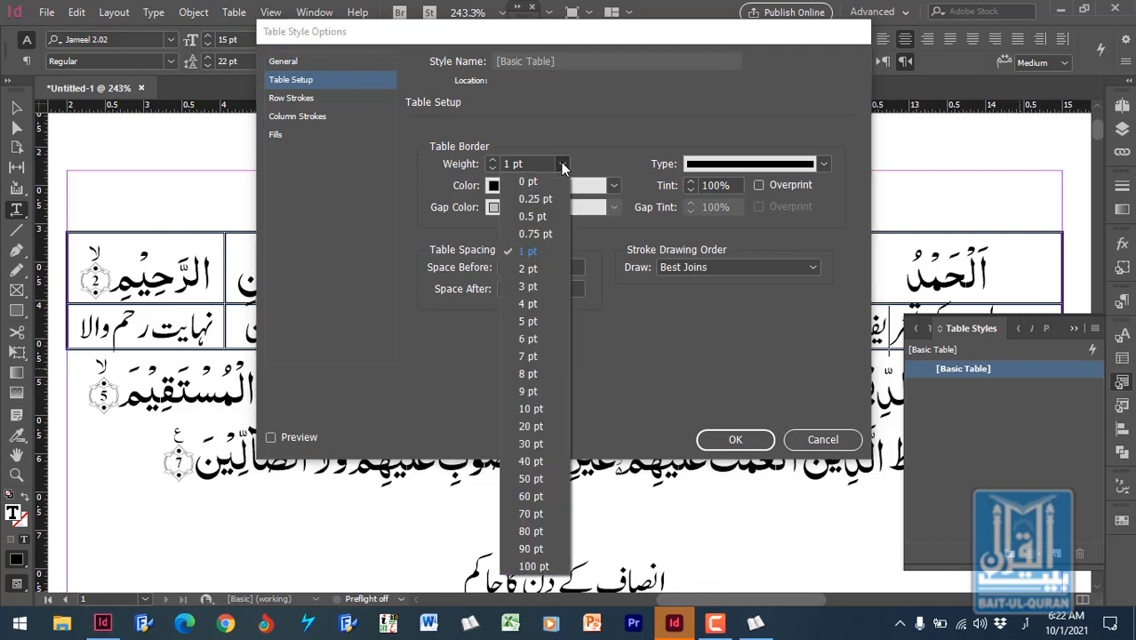
pyautogui.click(533, 216)
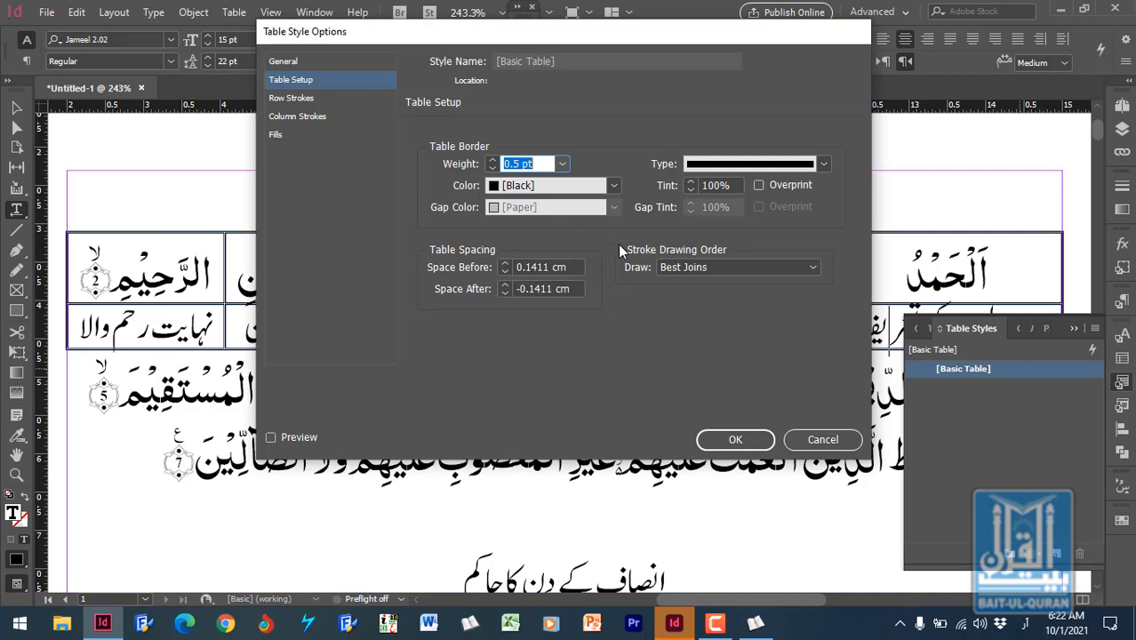
pyautogui.click(614, 187)
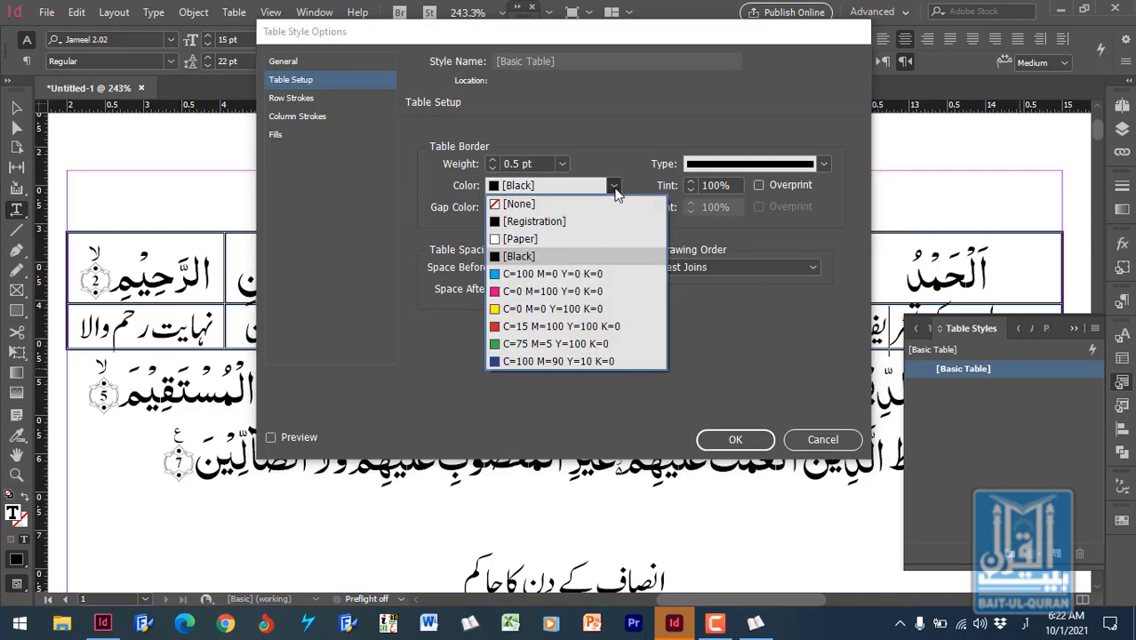
pyautogui.click(586, 274)
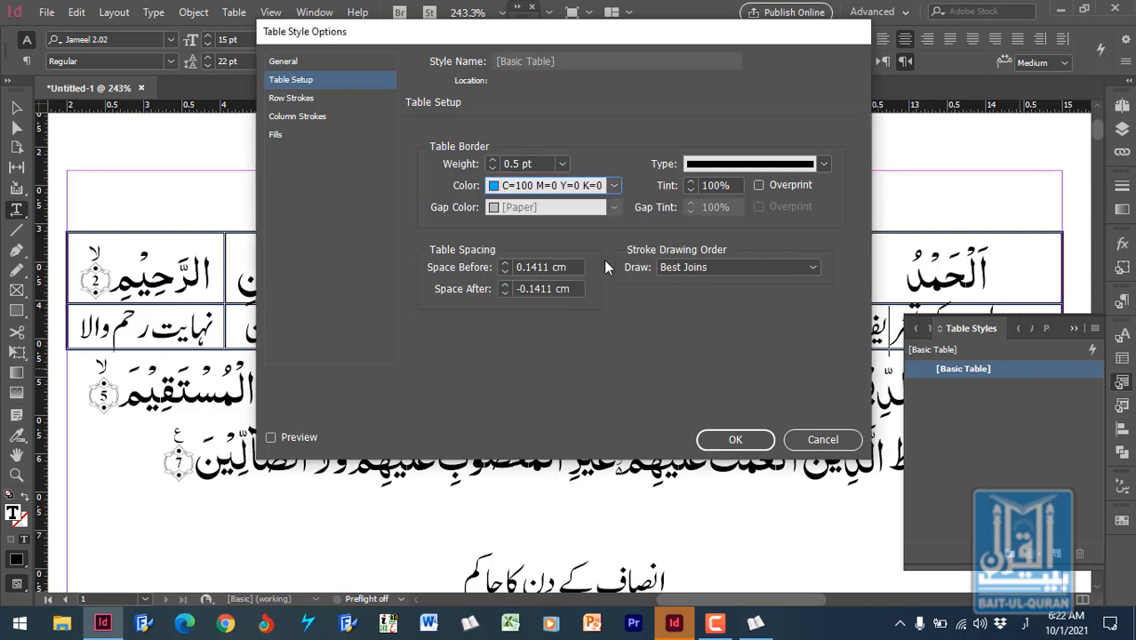
pyautogui.click(736, 185)
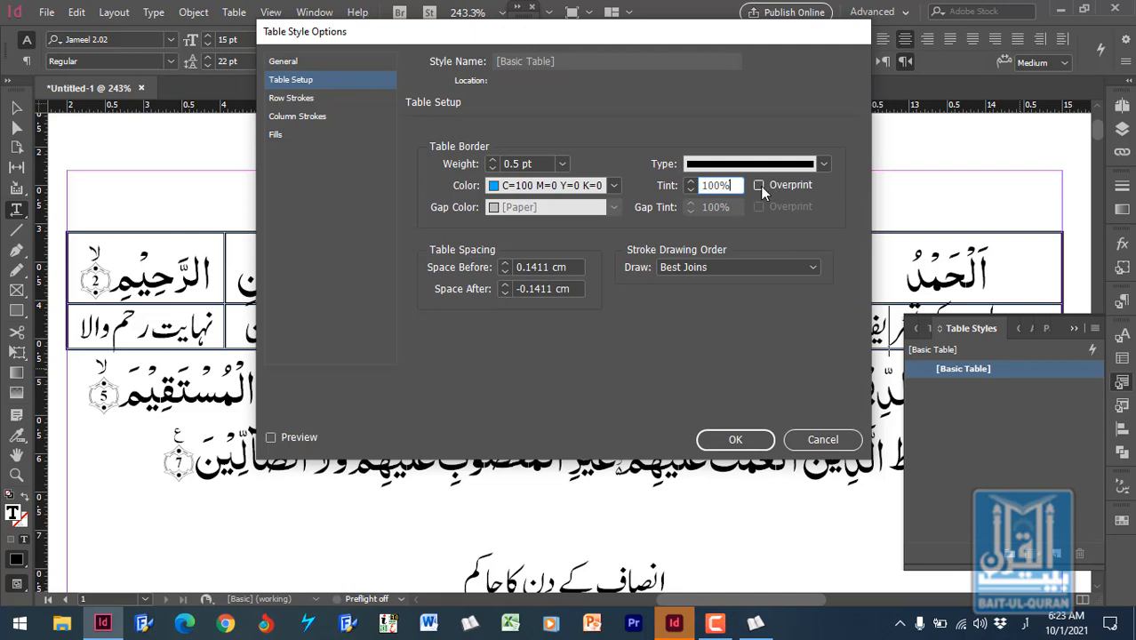
pyautogui.click(759, 186)
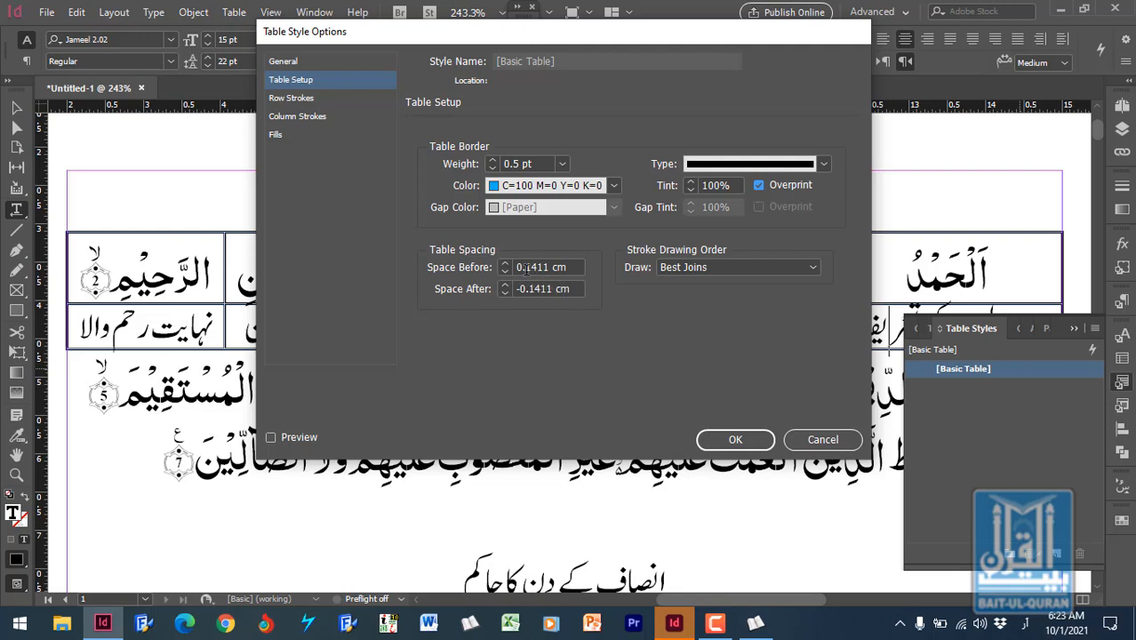
# Step: Set the style's table spacing to 0.2 cm before and -0.2 cm after
pyautogui.moveTo(526, 267); pyautogui.dragTo(583, 267)
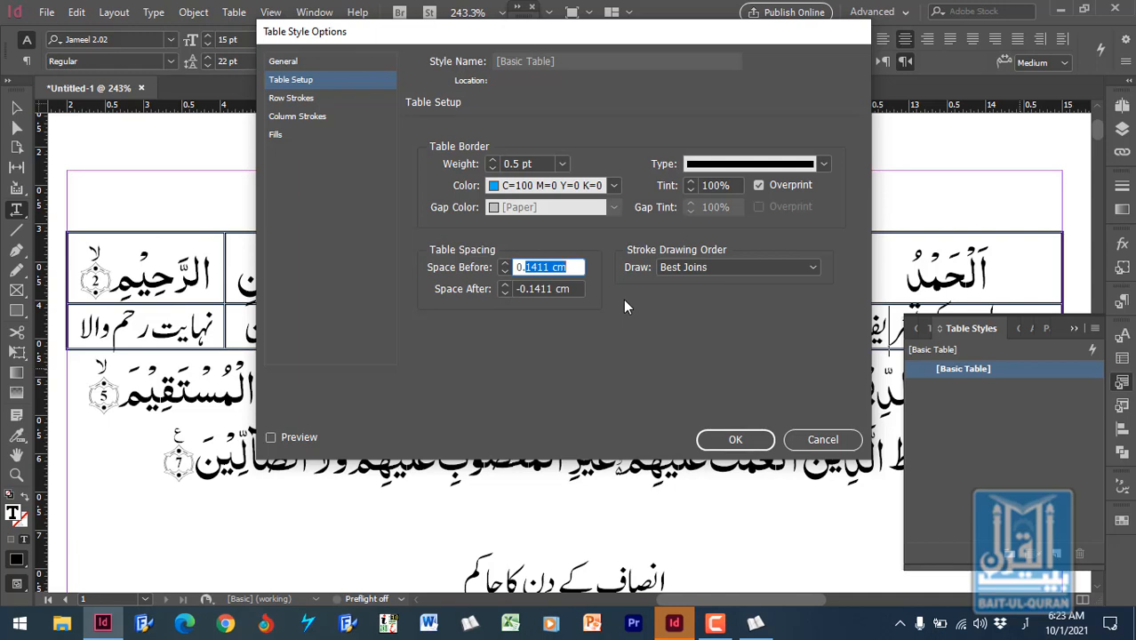
pyautogui.write('2')
pyautogui.click(541, 288)
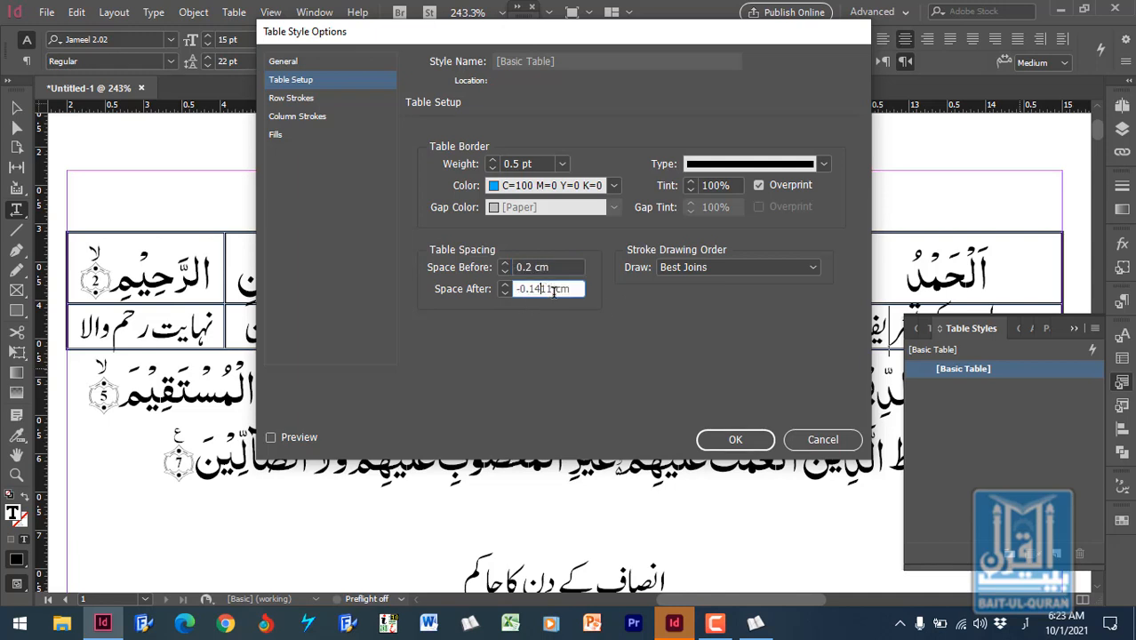
pyautogui.moveTo(531, 289); pyautogui.dragTo(582, 290)
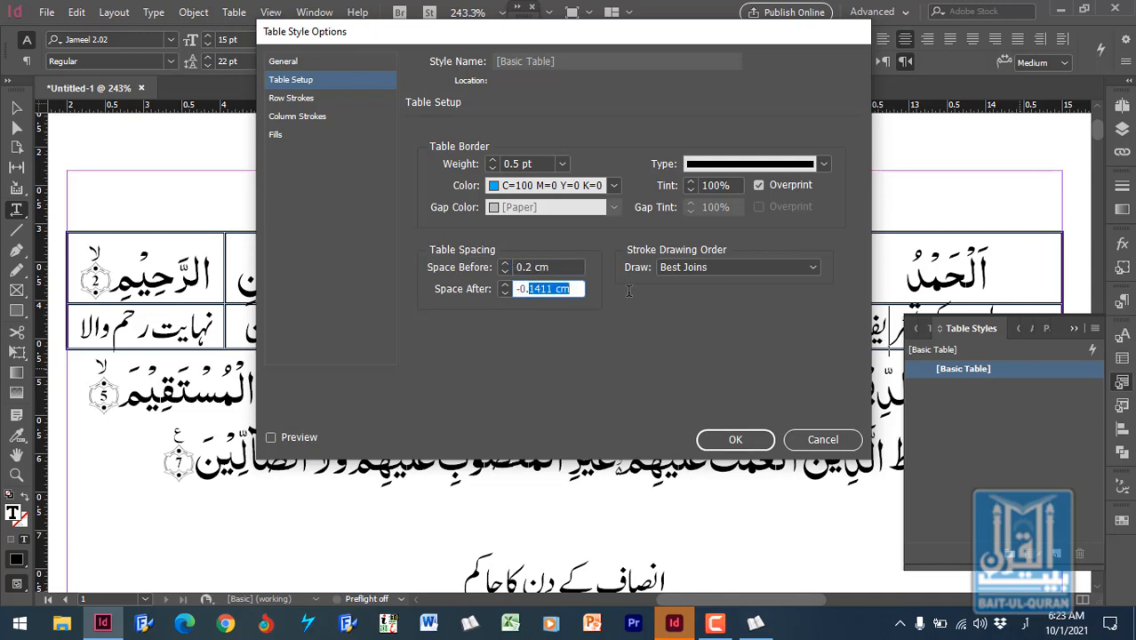
pyautogui.write('2')
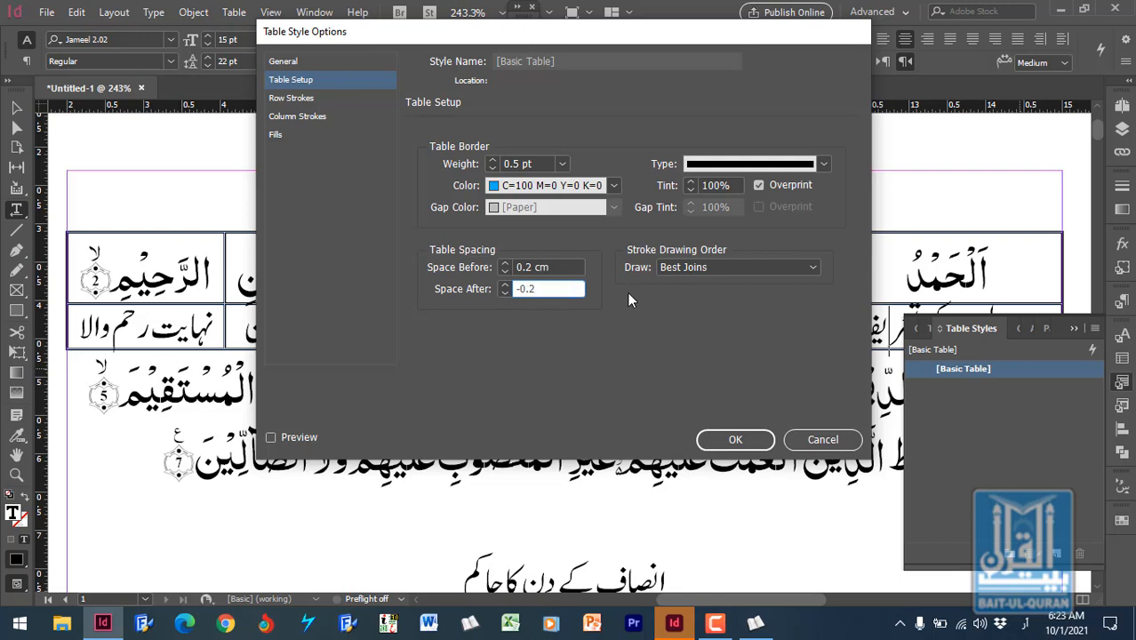
pyautogui.click(561, 264)
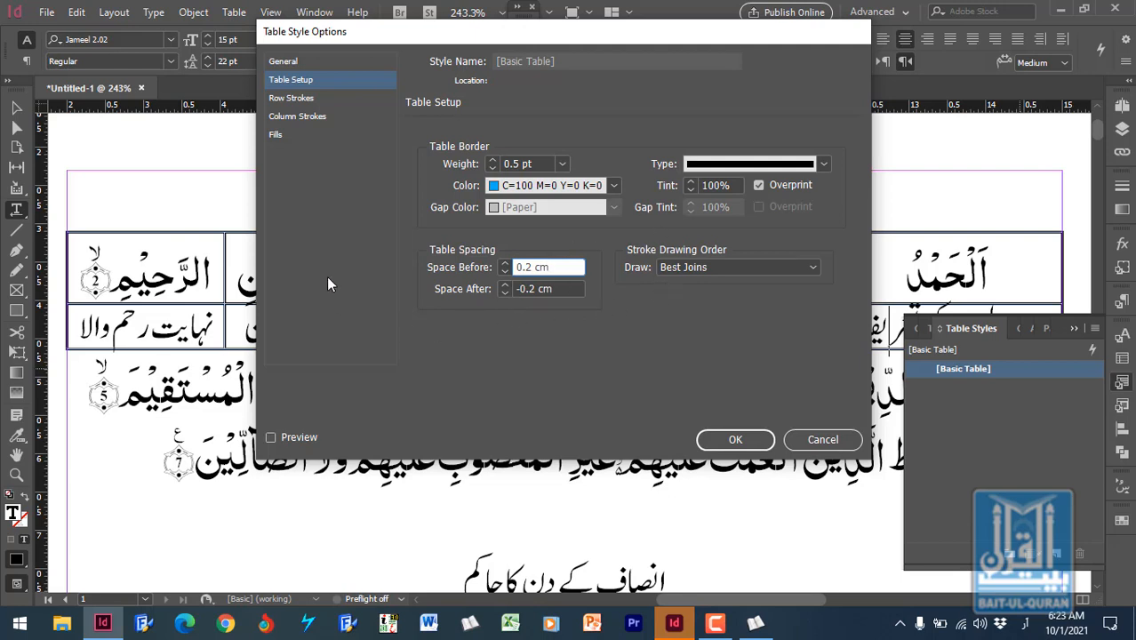
# Step: Review the table style's row and column stroke settings and keep the stroke drawing order at Best Joins
pyautogui.click(293, 99)
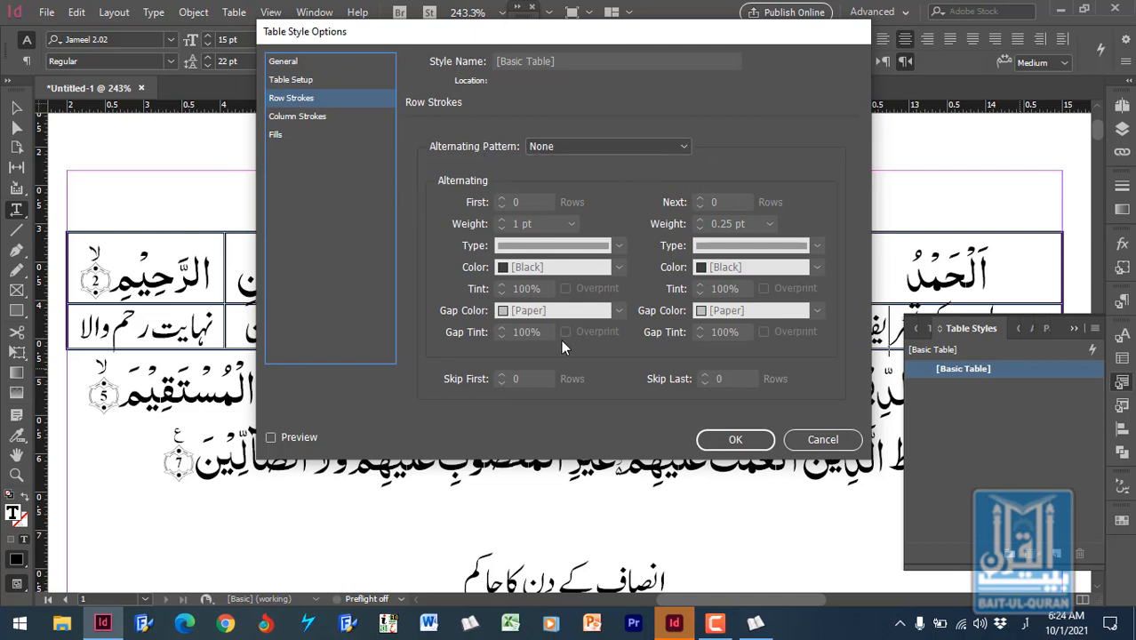
pyautogui.click(312, 120)
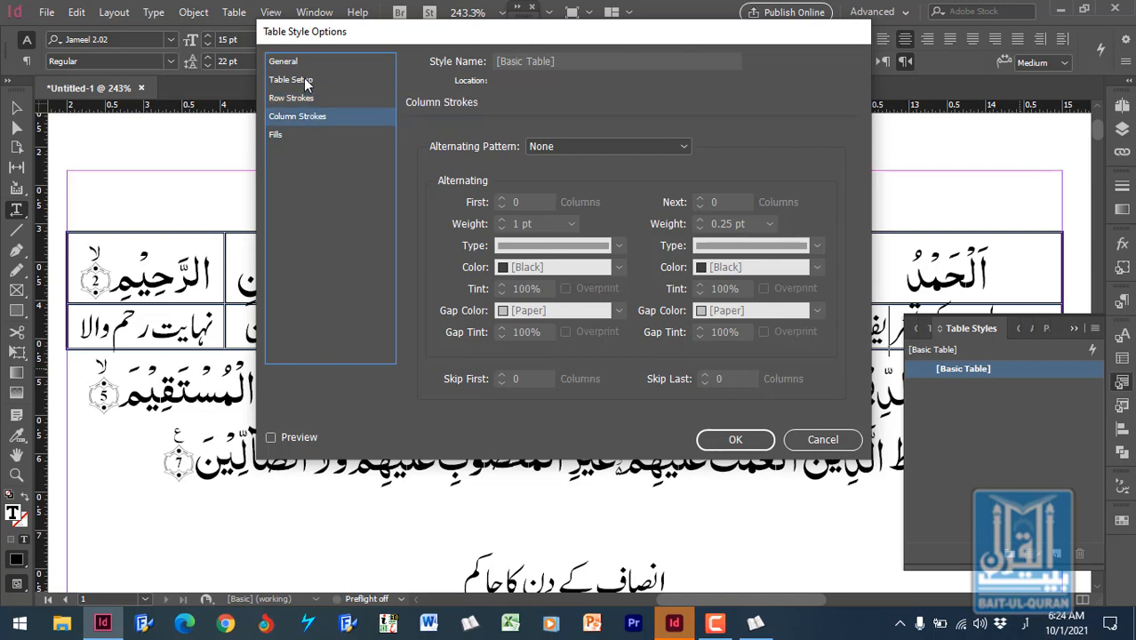
pyautogui.click(306, 81)
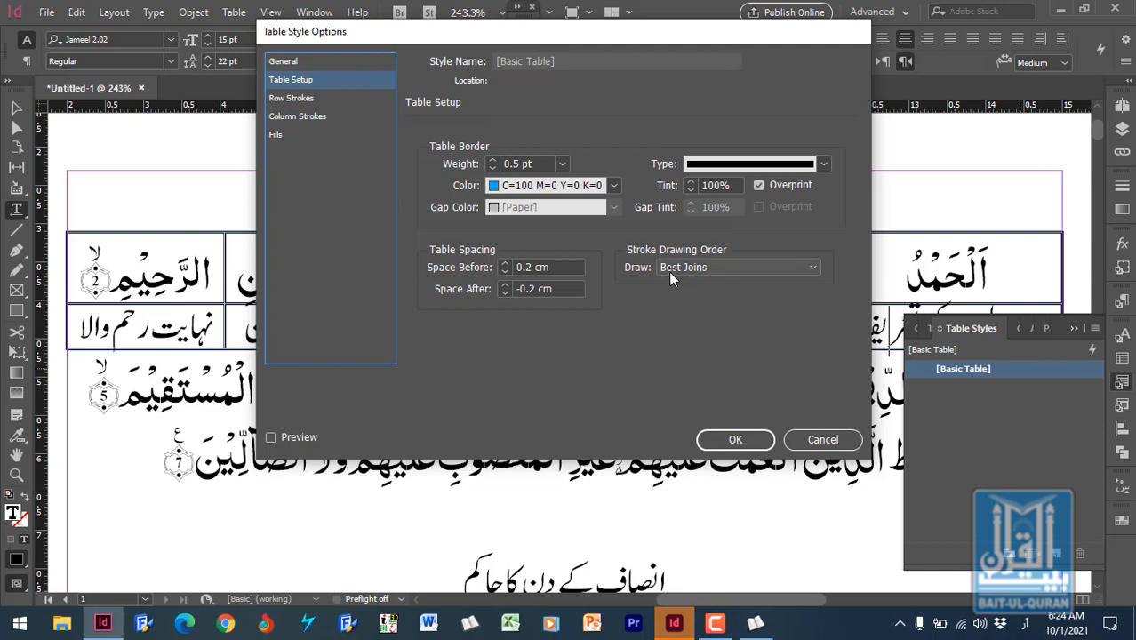
pyautogui.click(787, 270)
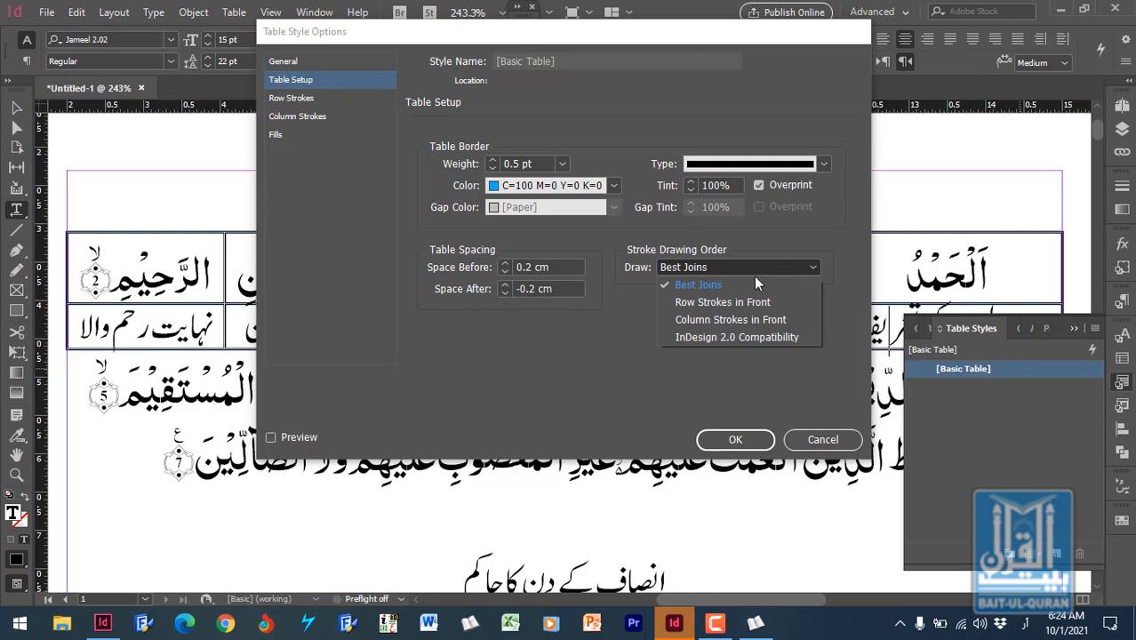
pyautogui.click(731, 284)
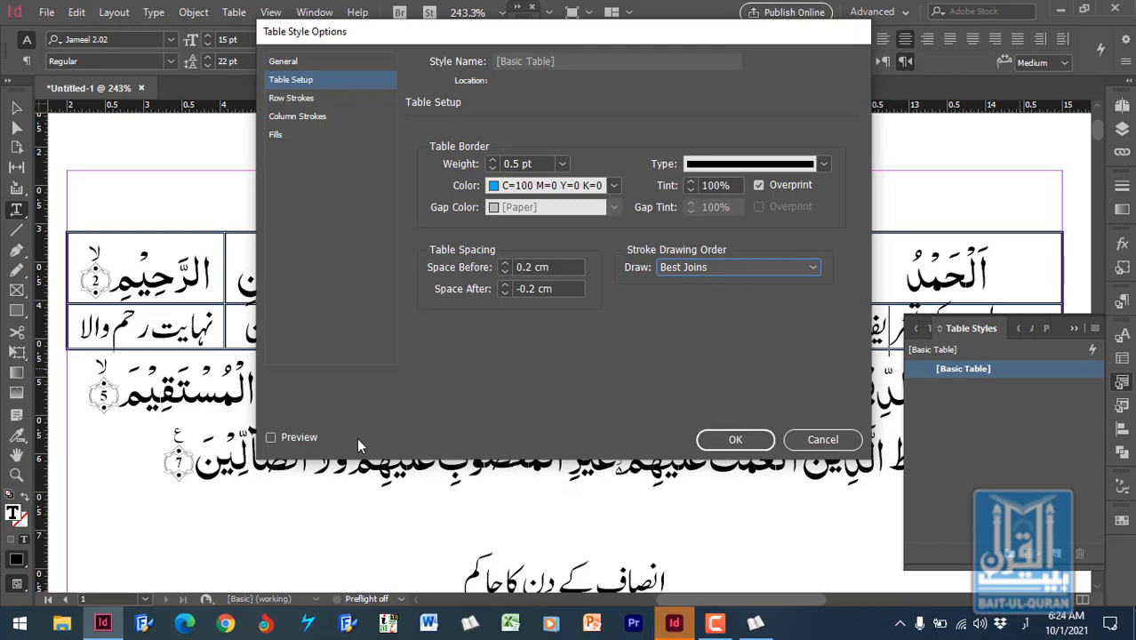
# Step: Turn on the preview, leave the row strokes' alternating pattern at None, and save the table style's changes
pyautogui.moveTo(406, 36); pyautogui.dragTo(632, 17)
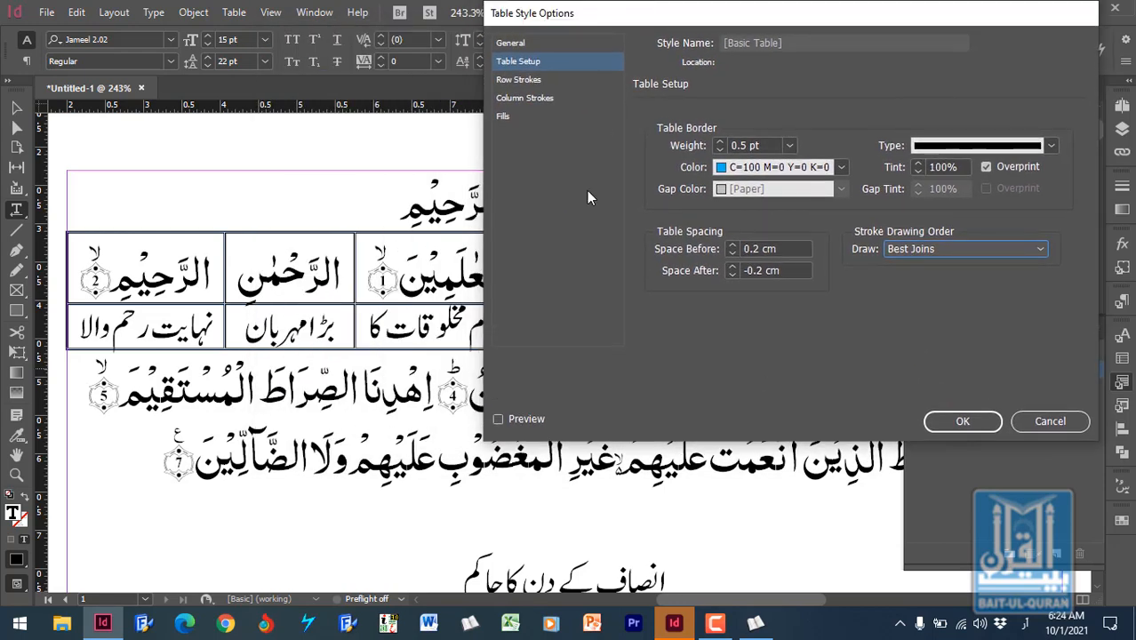
pyautogui.click(499, 418)
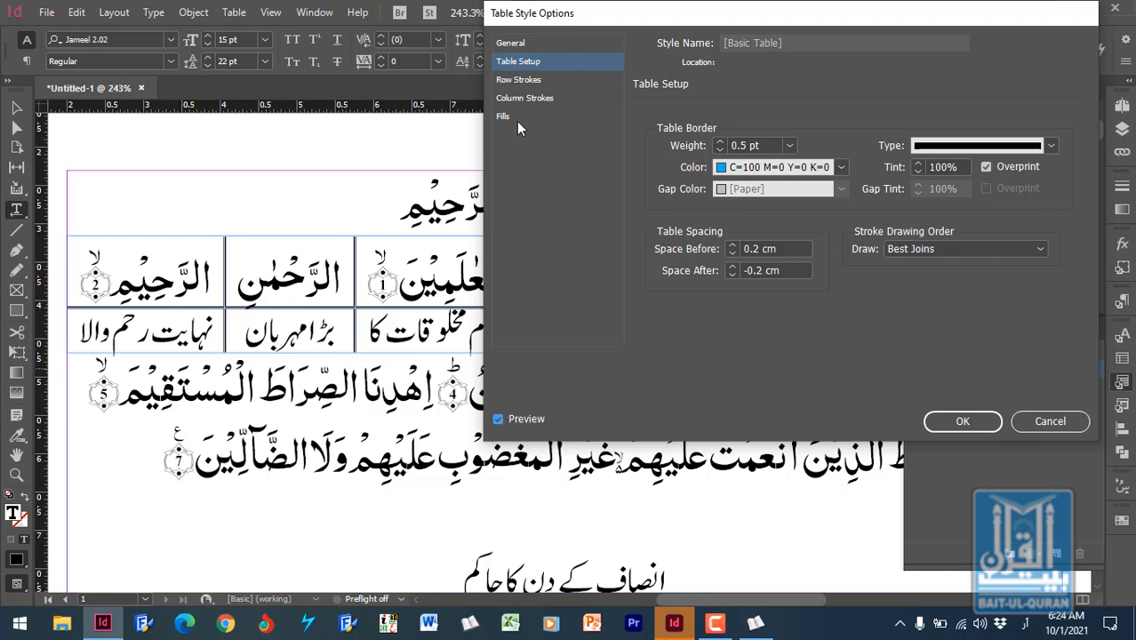
pyautogui.click(525, 80)
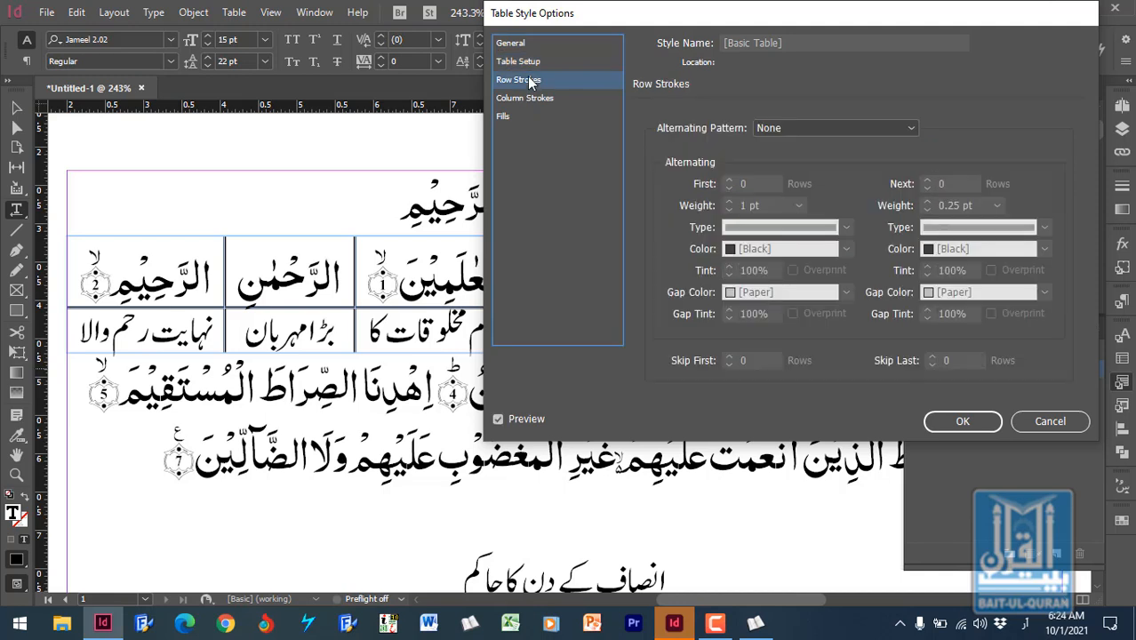
pyautogui.click(846, 130)
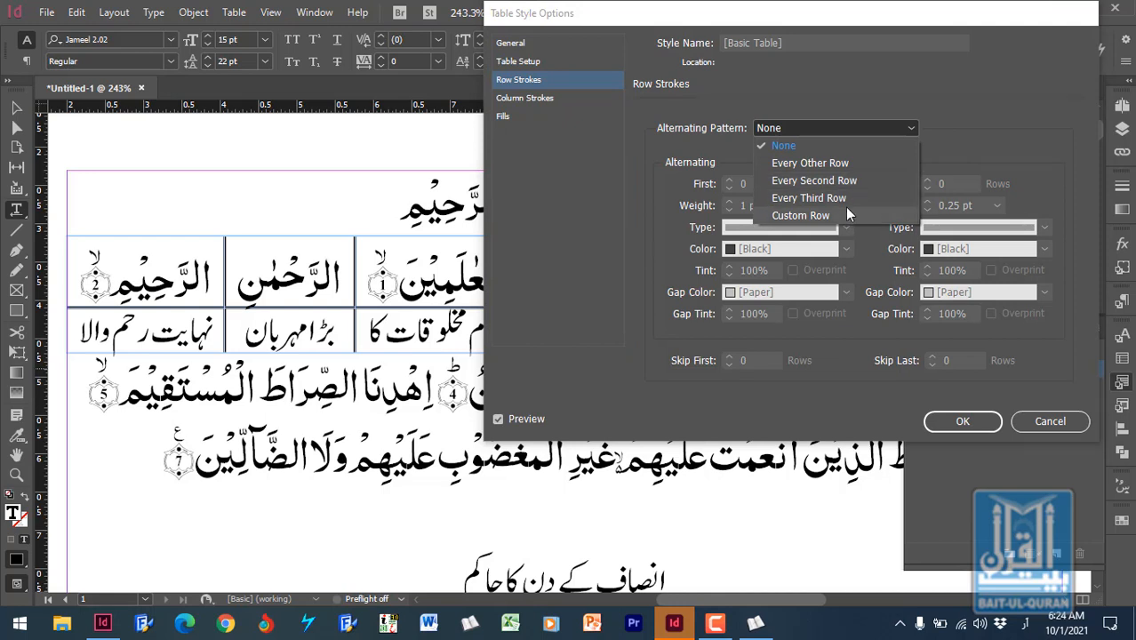
pyautogui.click(923, 91)
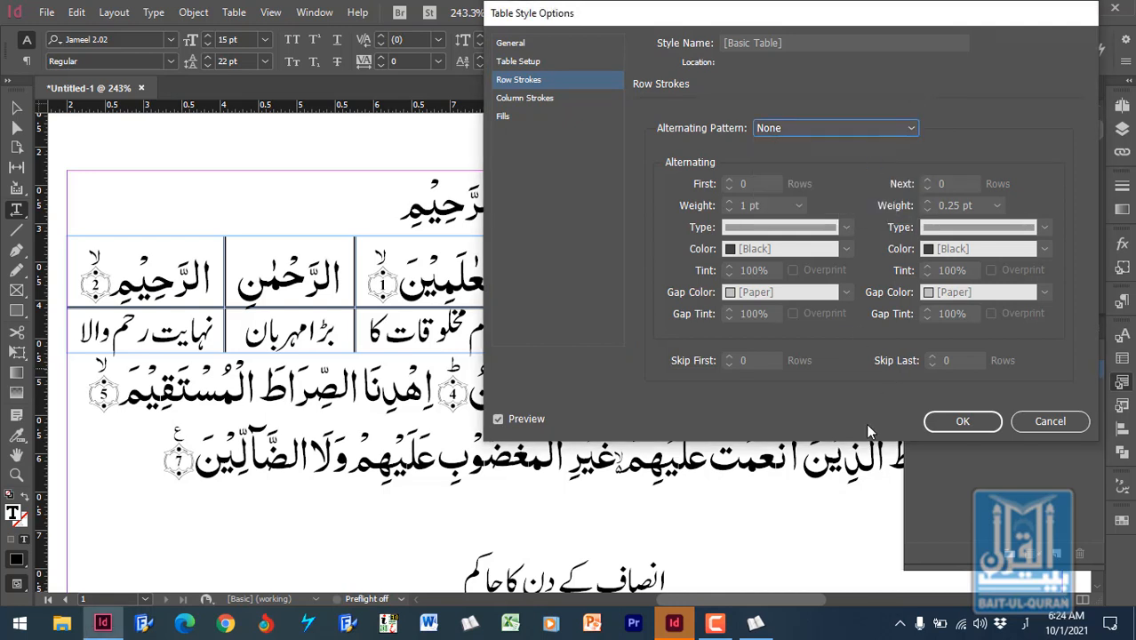
pyautogui.click(969, 426)
pyautogui.click(970, 423)
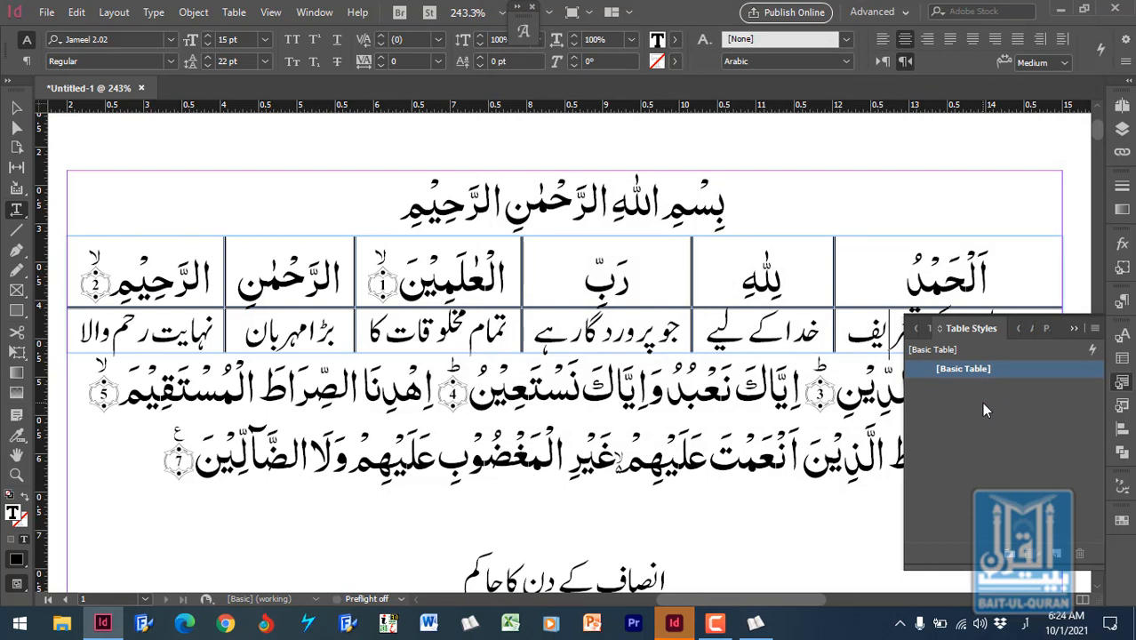
pyautogui.click(1073, 328)
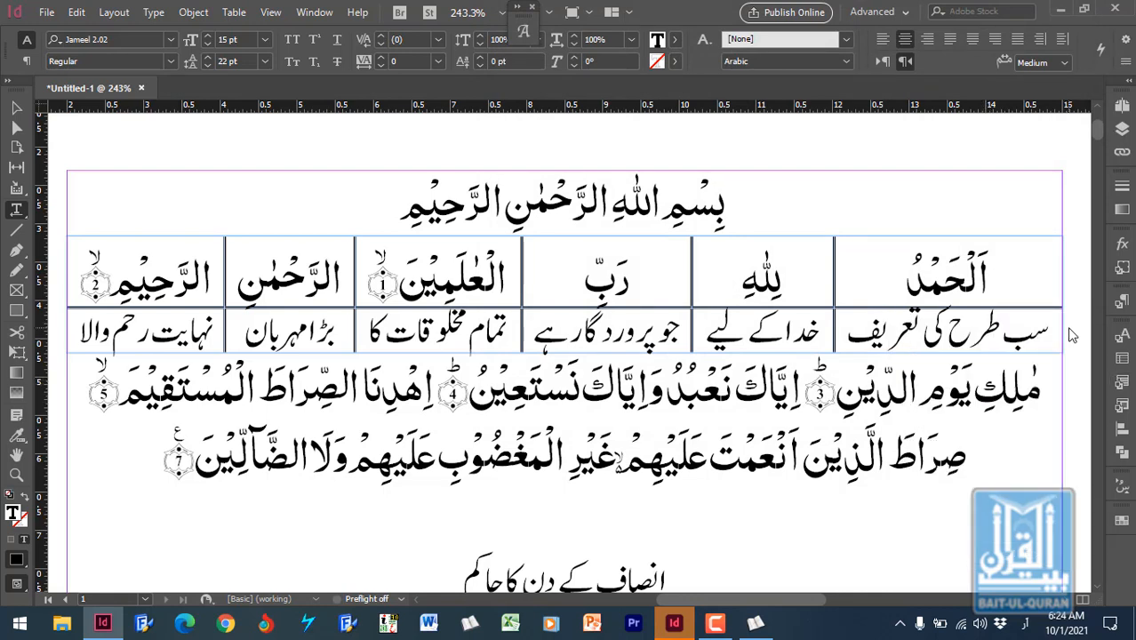
# Step: Create a new cell style and name it Arabic
pyautogui.click(1119, 401)
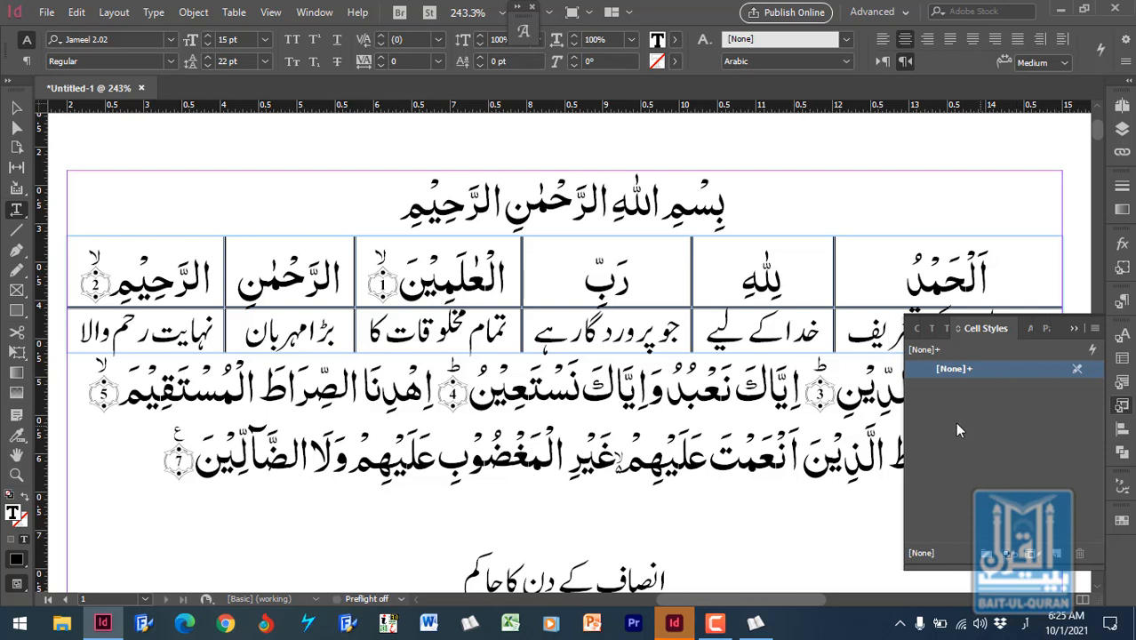
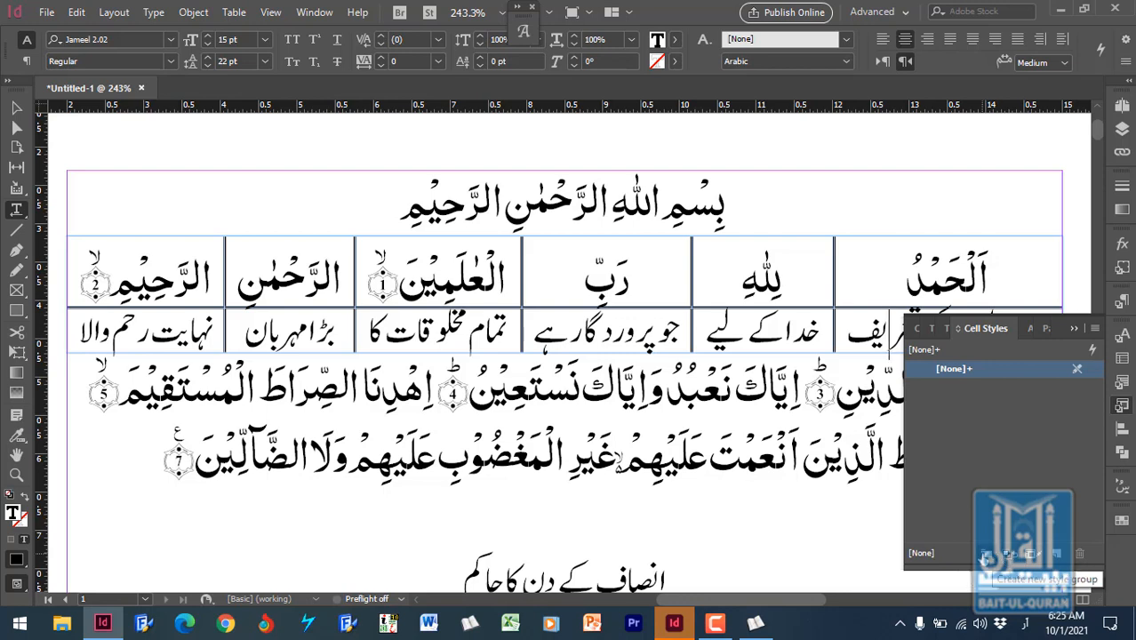
pyautogui.click(1058, 557)
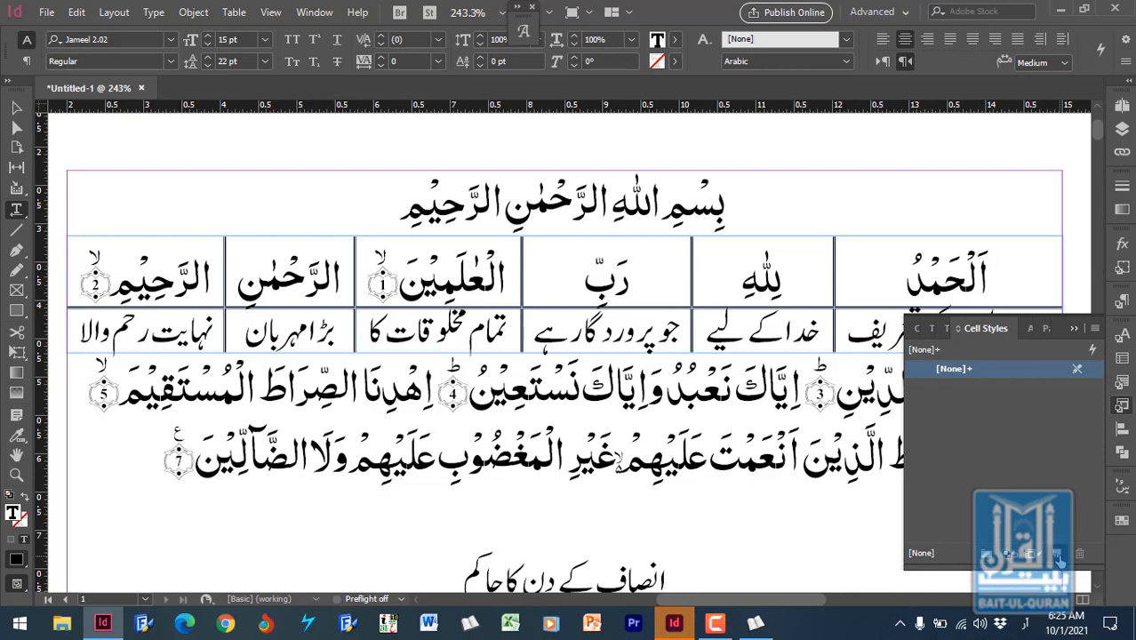
pyautogui.click(996, 388)
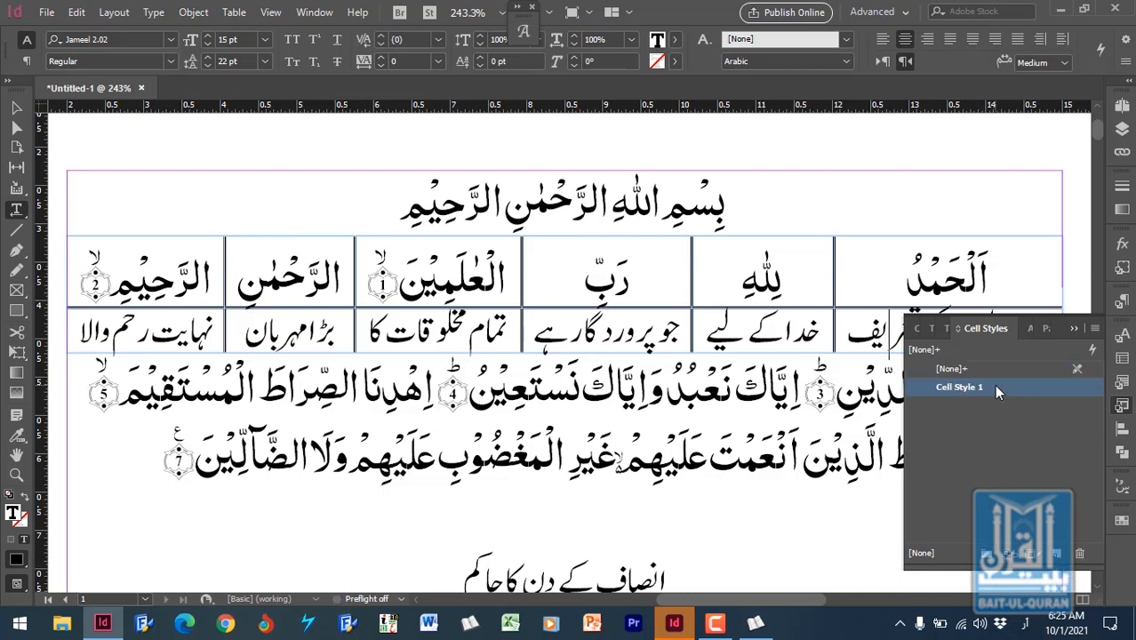
pyautogui.rightClick(998, 389)
pyautogui.click(1008, 399)
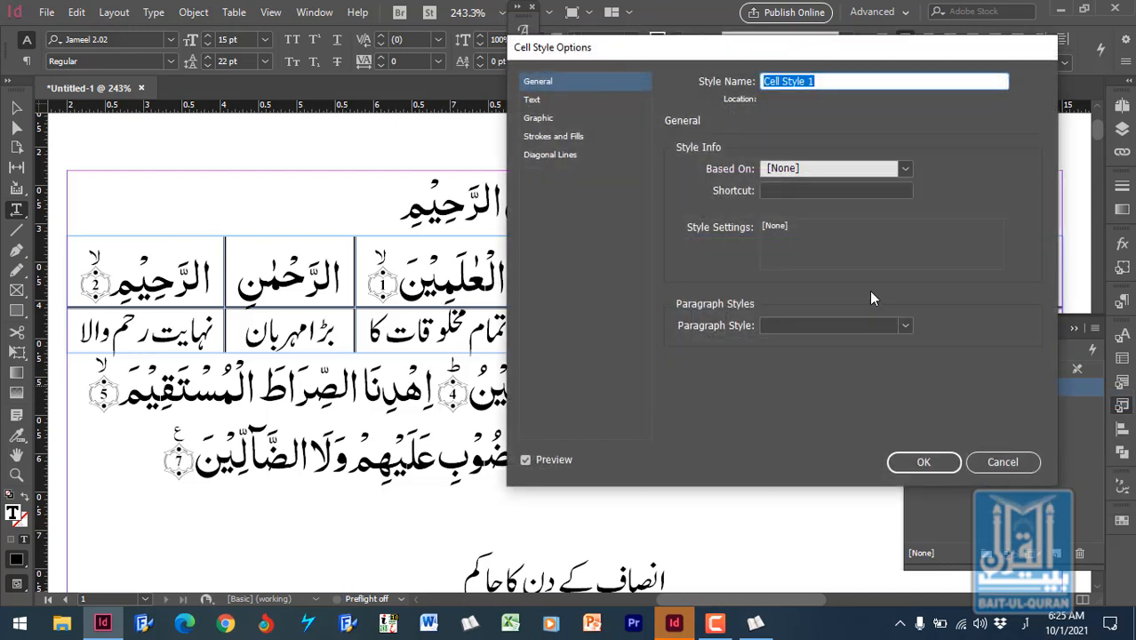
pyautogui.write('ٓرا')
pyautogui.press('BackSpace')
pyautogui.press('BackSpace')
pyautogui.press('BackSpace')
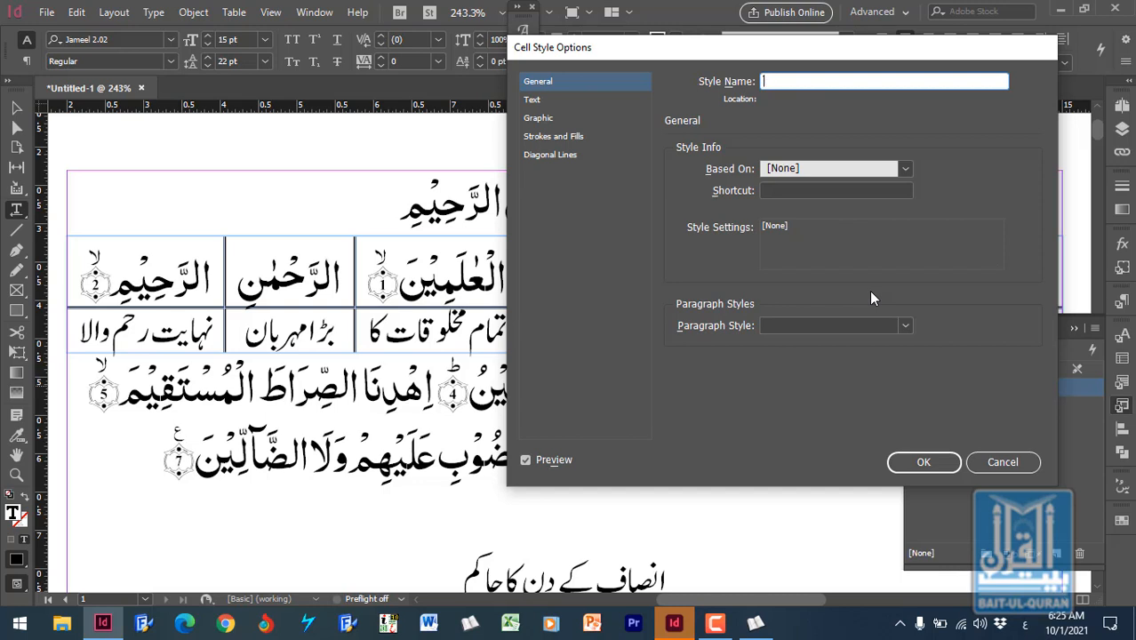
pyautogui.hotkey('alt', 'shift')
pyautogui.write('Arabic')
pyautogui.moveTo(664, 45); pyautogui.dragTo(524, 65)
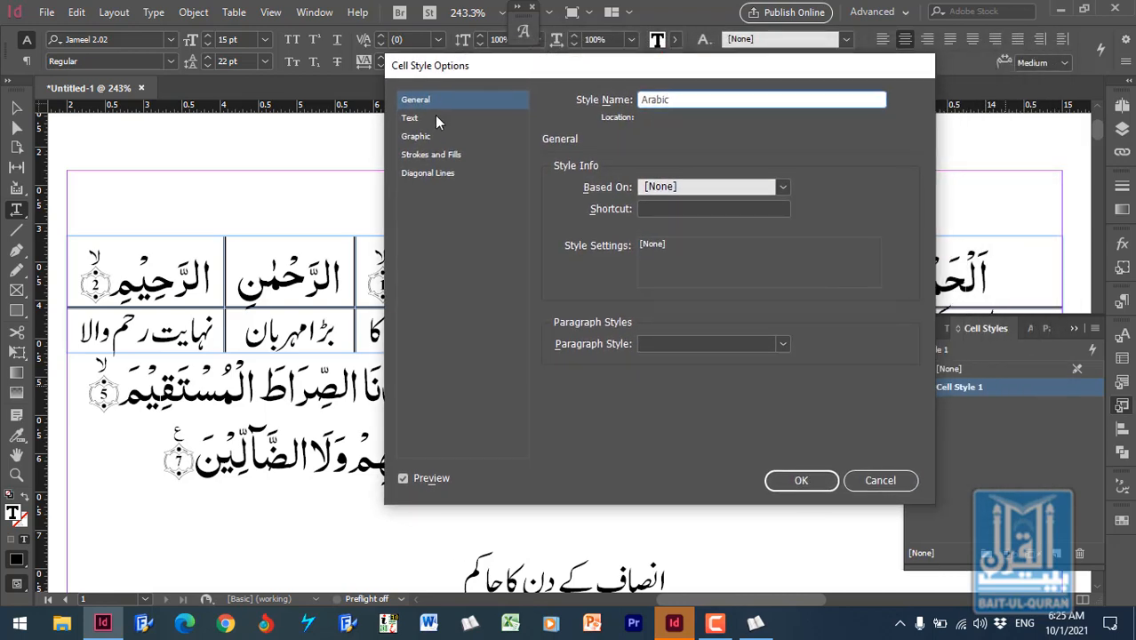
# Step: Assign the shortcut Ctrl+Num 1 and the [Basic Paragraph] paragraph style to the Arabic cell style
pyautogui.click(684, 212)
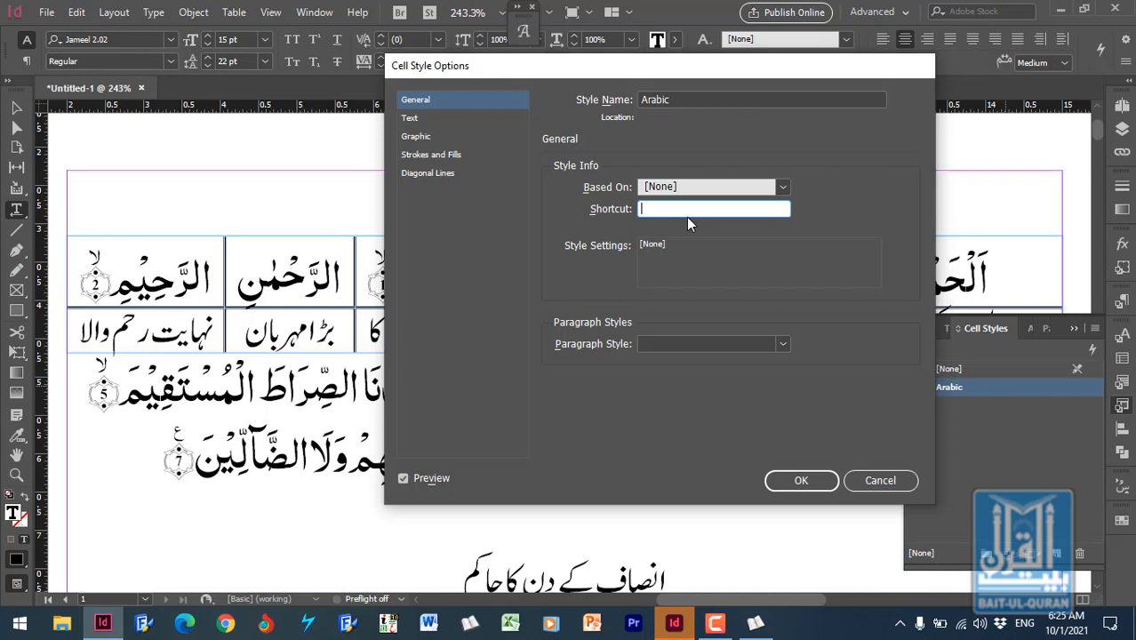
pyautogui.press('ctrl+KP_1')
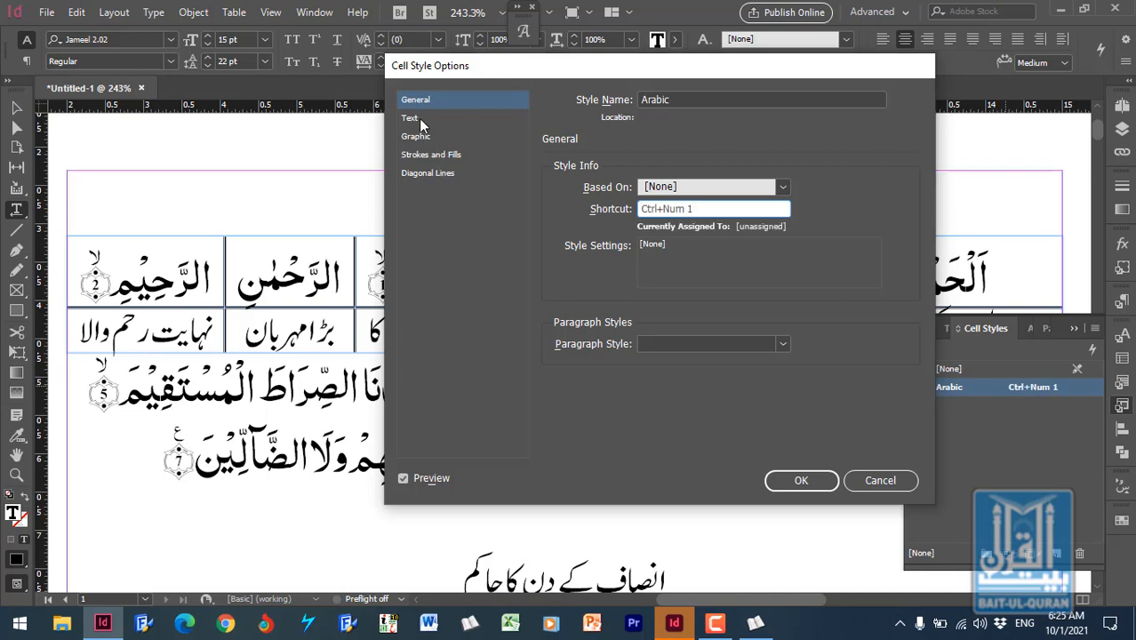
pyautogui.click(783, 347)
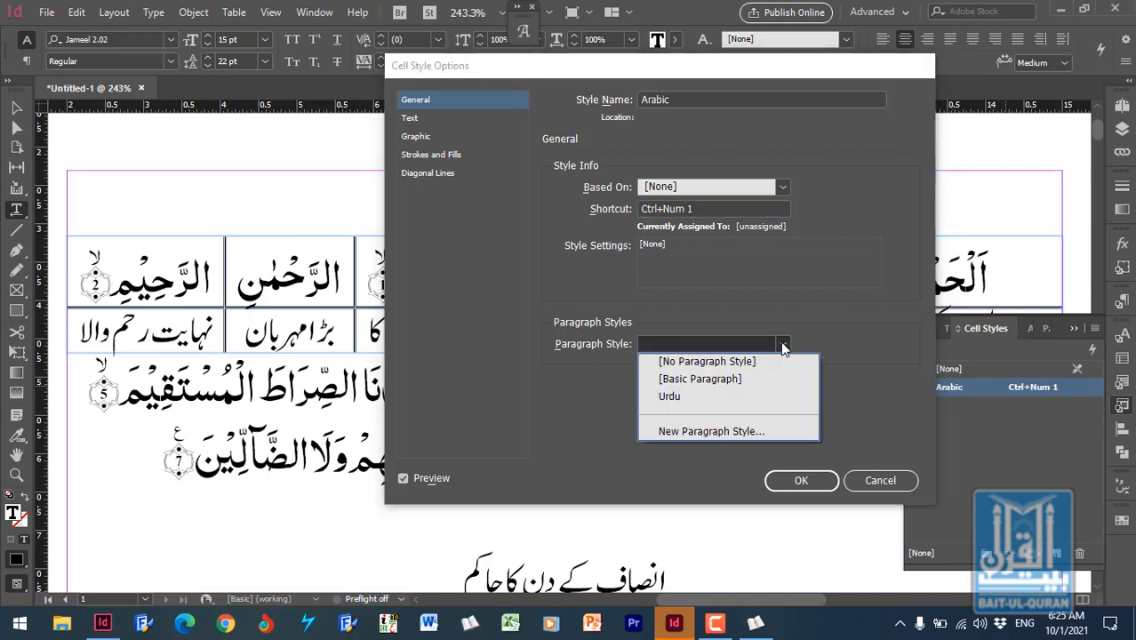
pyautogui.click(754, 383)
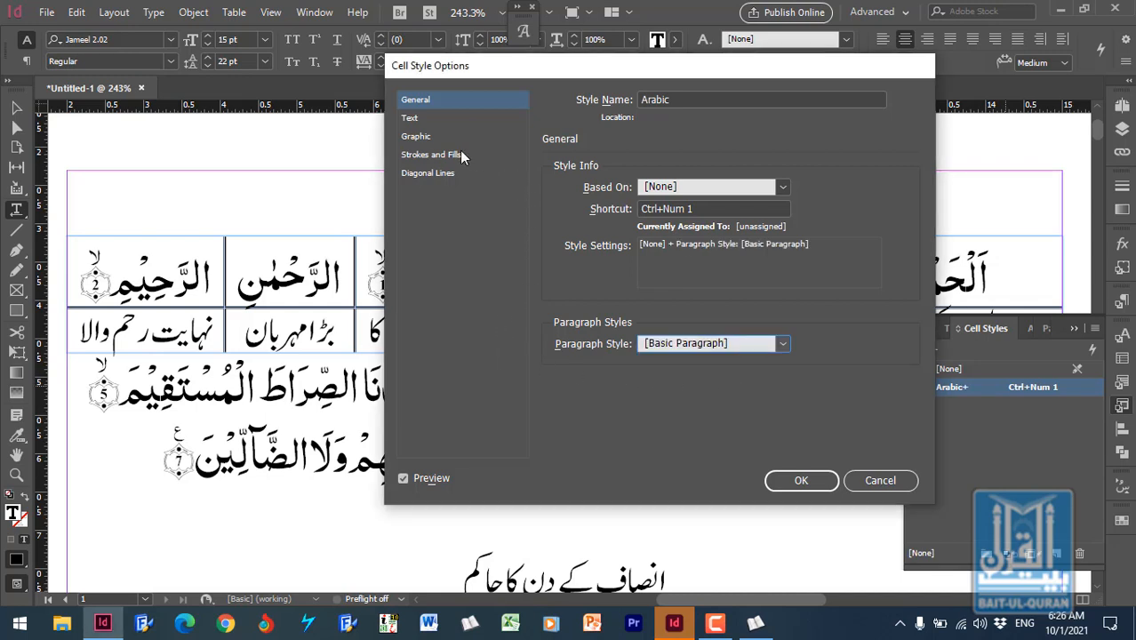
# Step: Set the Arabic cell style's top cell inset to 1 cm and save the style
pyautogui.click(411, 119)
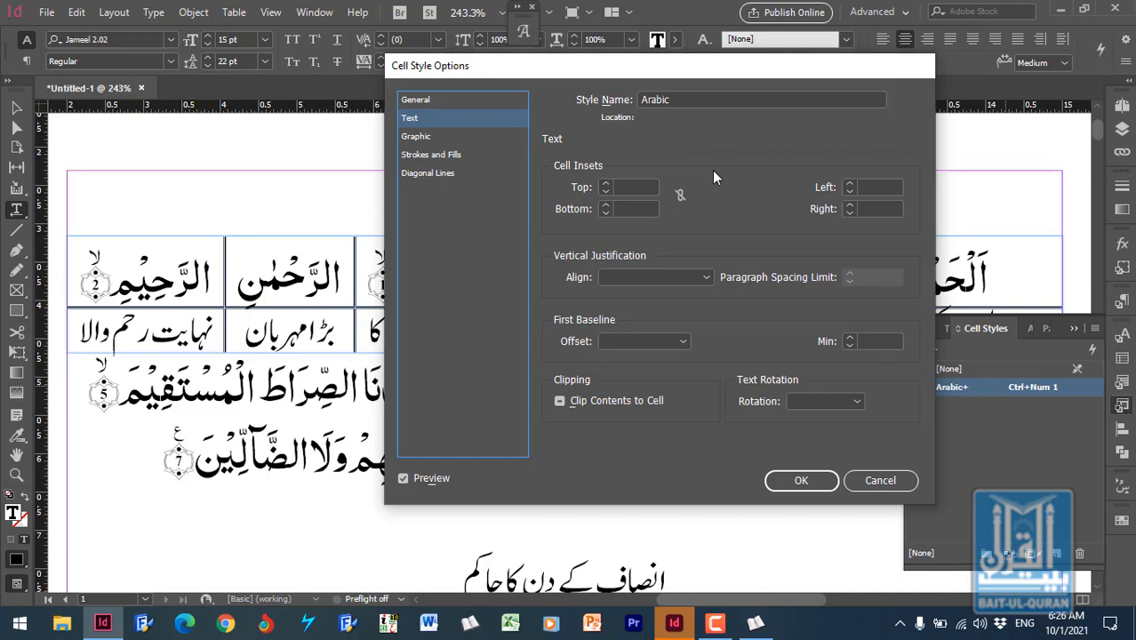
pyautogui.click(605, 183)
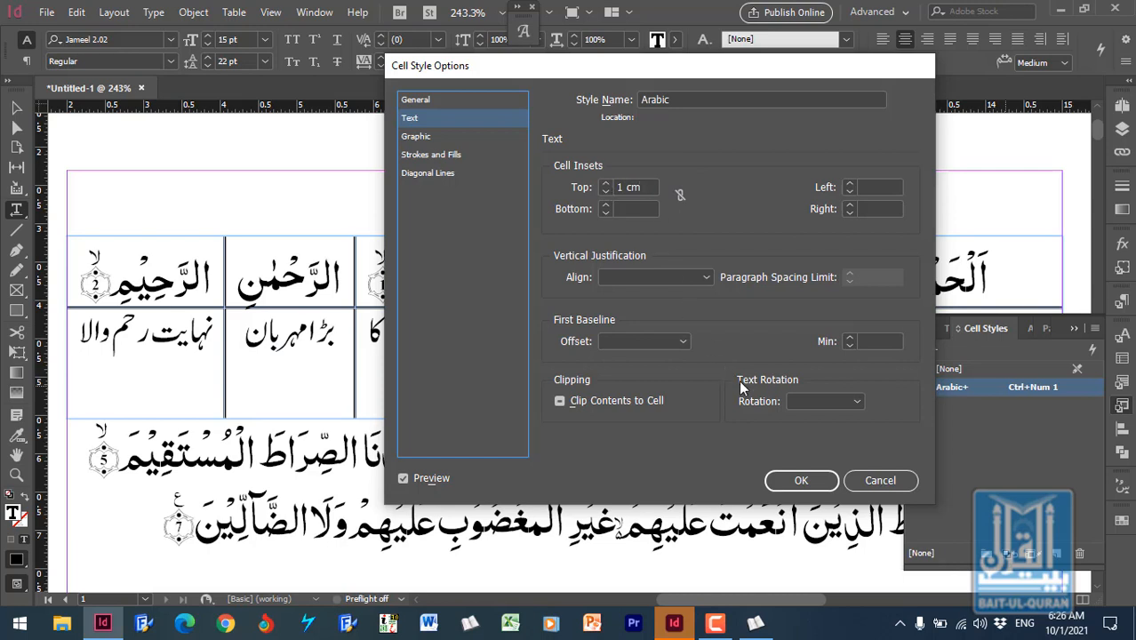
pyautogui.click(801, 481)
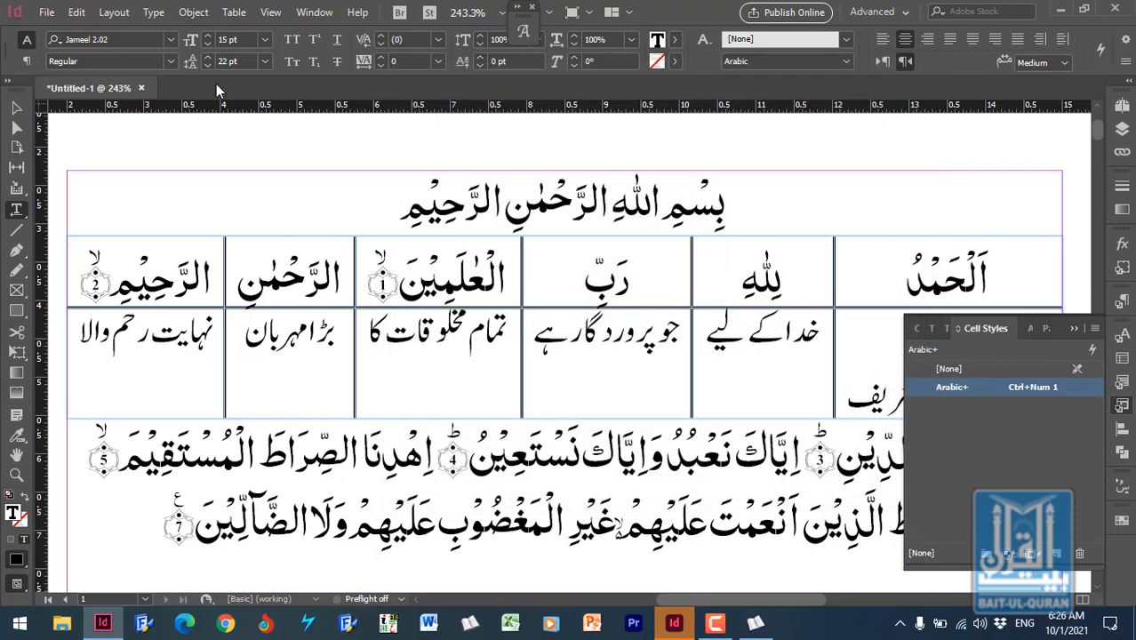
# Step: Change the horizontal and vertical ruler units to Millimeters in the preferences
pyautogui.click(76, 12)
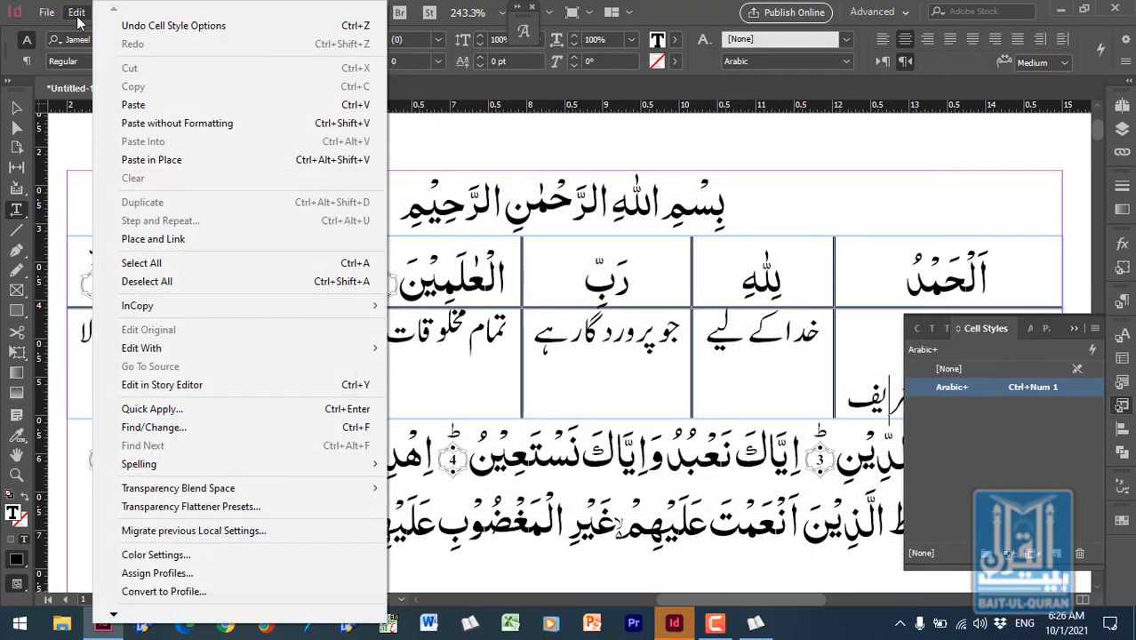
pyautogui.moveTo(145, 622)
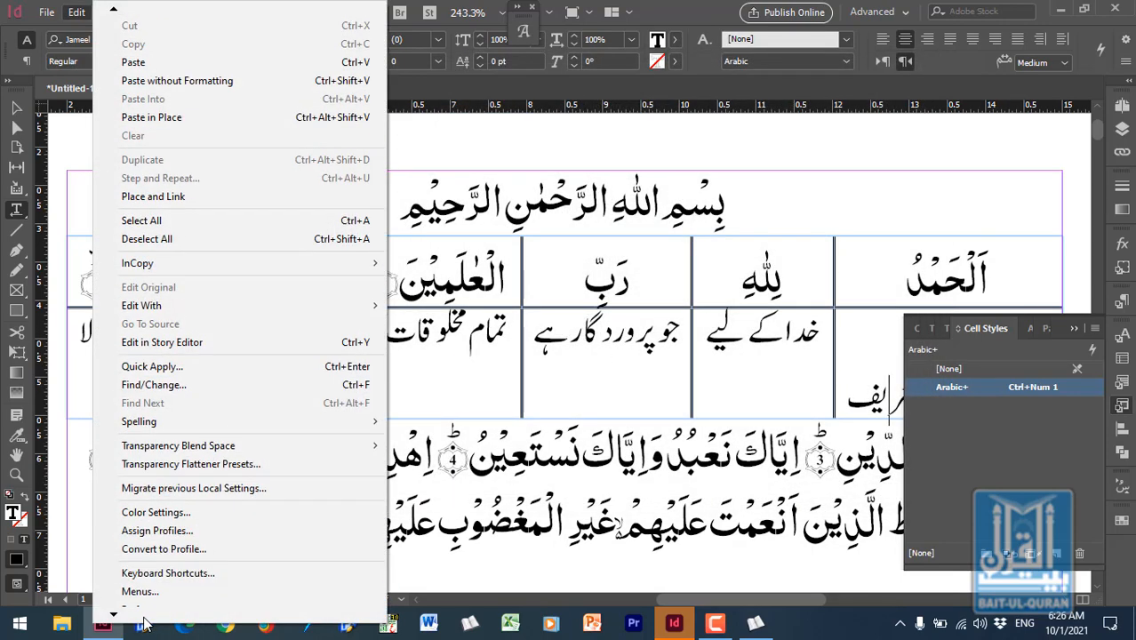
pyautogui.moveTo(329, 594)
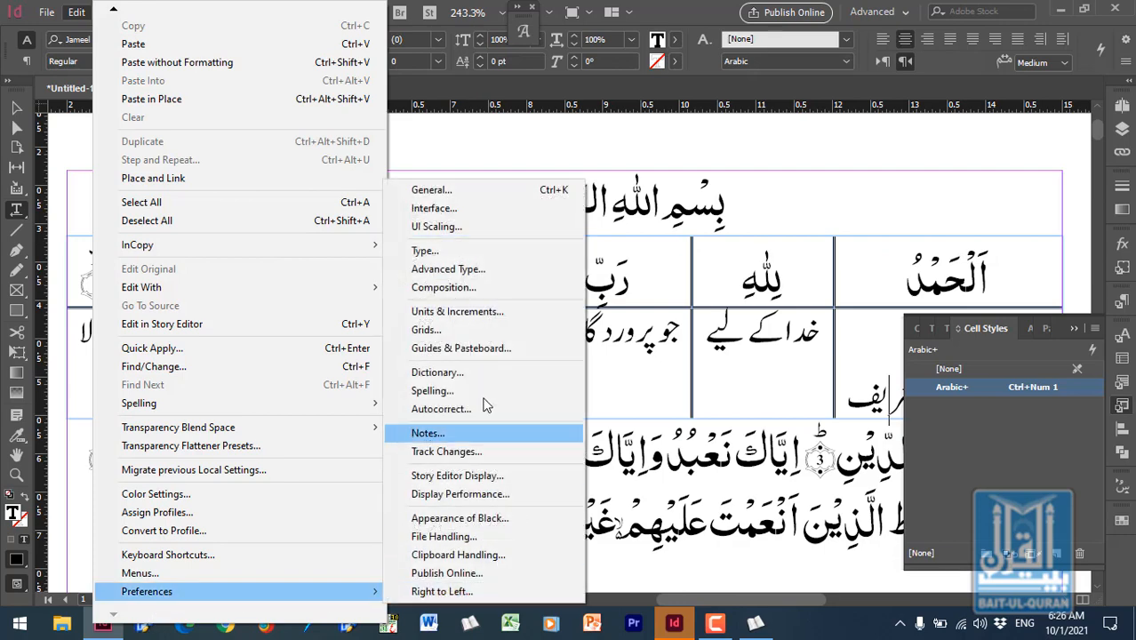
pyautogui.click(481, 313)
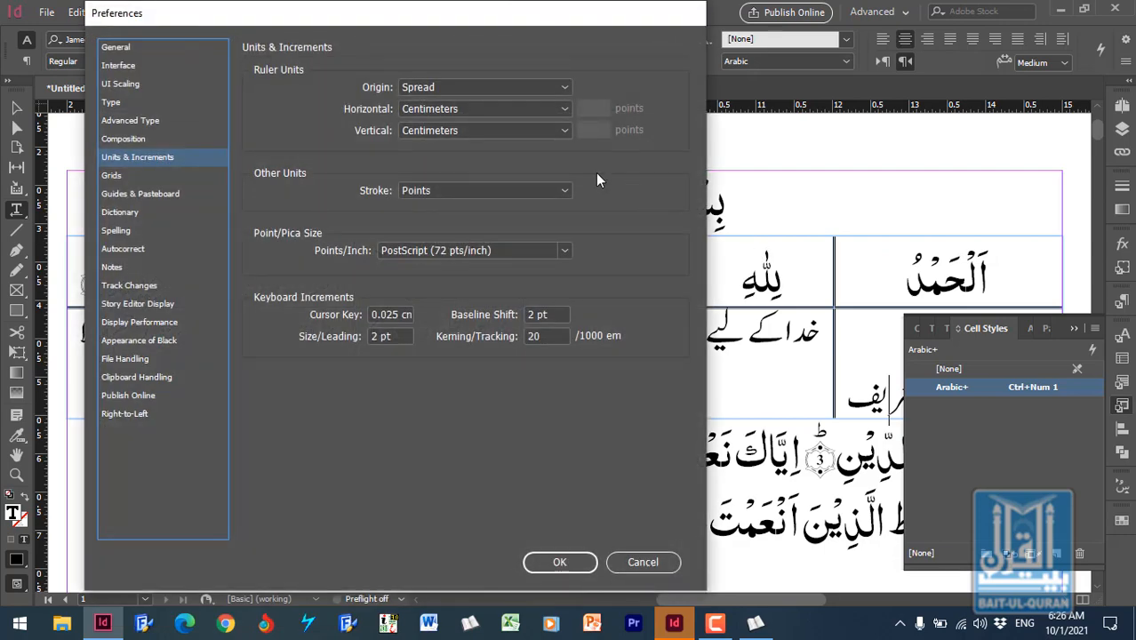
pyautogui.click(511, 111)
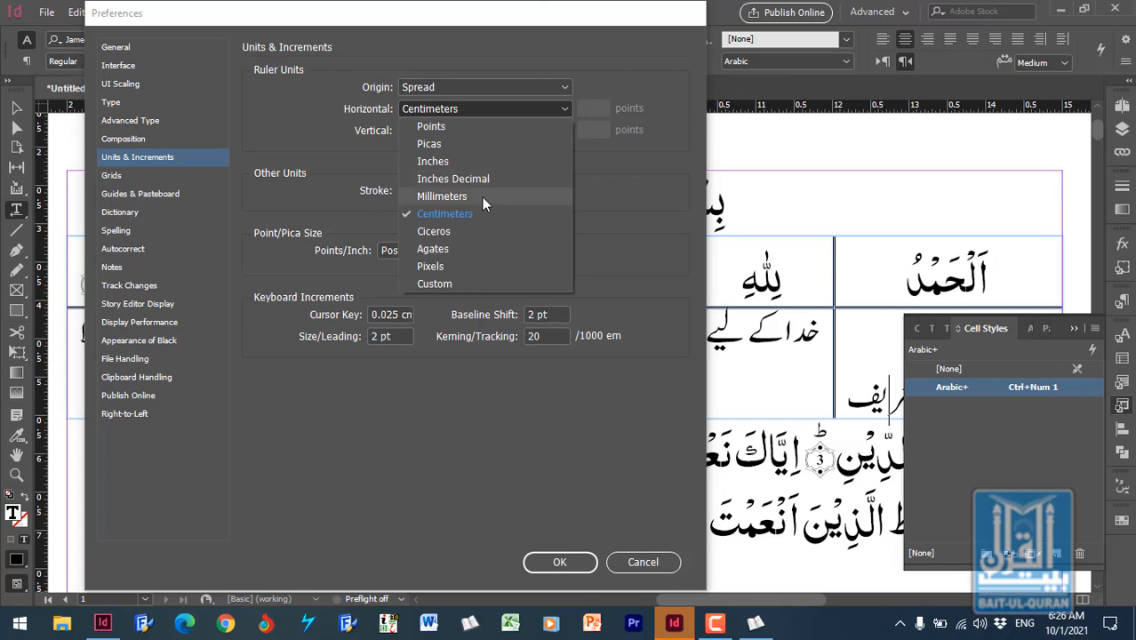
pyautogui.click(498, 196)
pyautogui.click(509, 130)
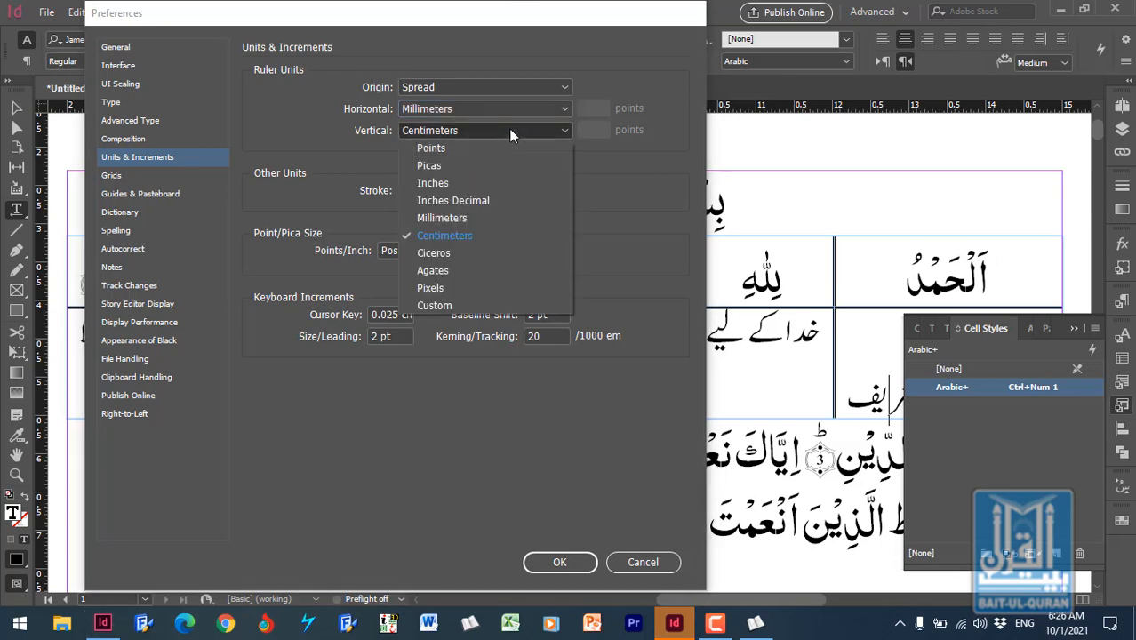
pyautogui.click(487, 218)
pyautogui.click(559, 564)
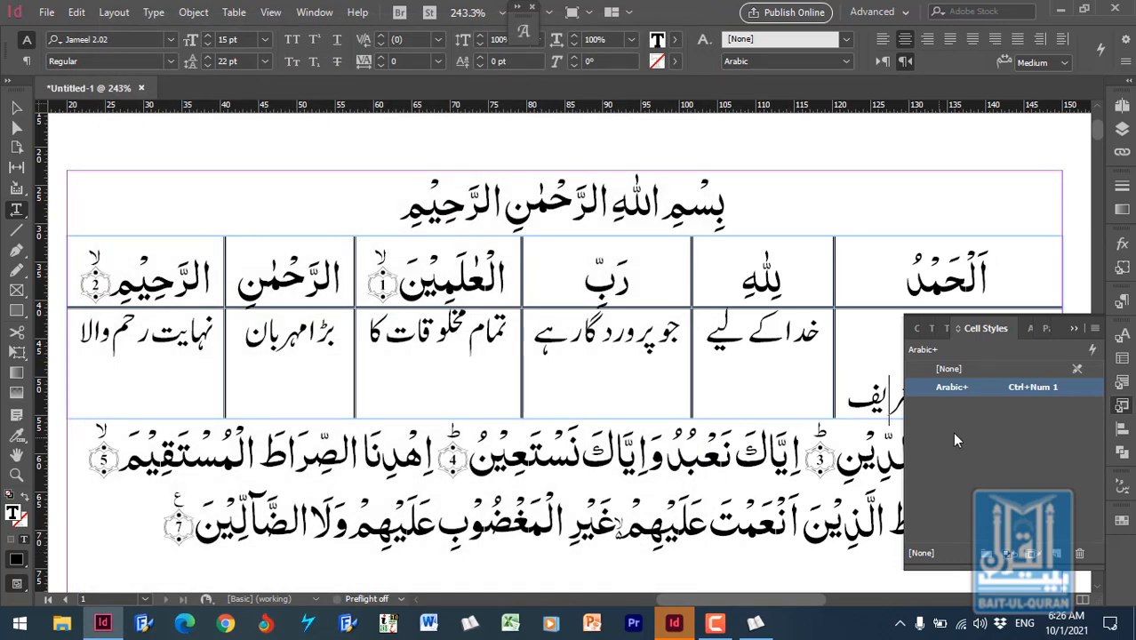
# Step: Edit the Arabic cell style and adjust its top cell inset down to 3 mm
pyautogui.rightClick(983, 387)
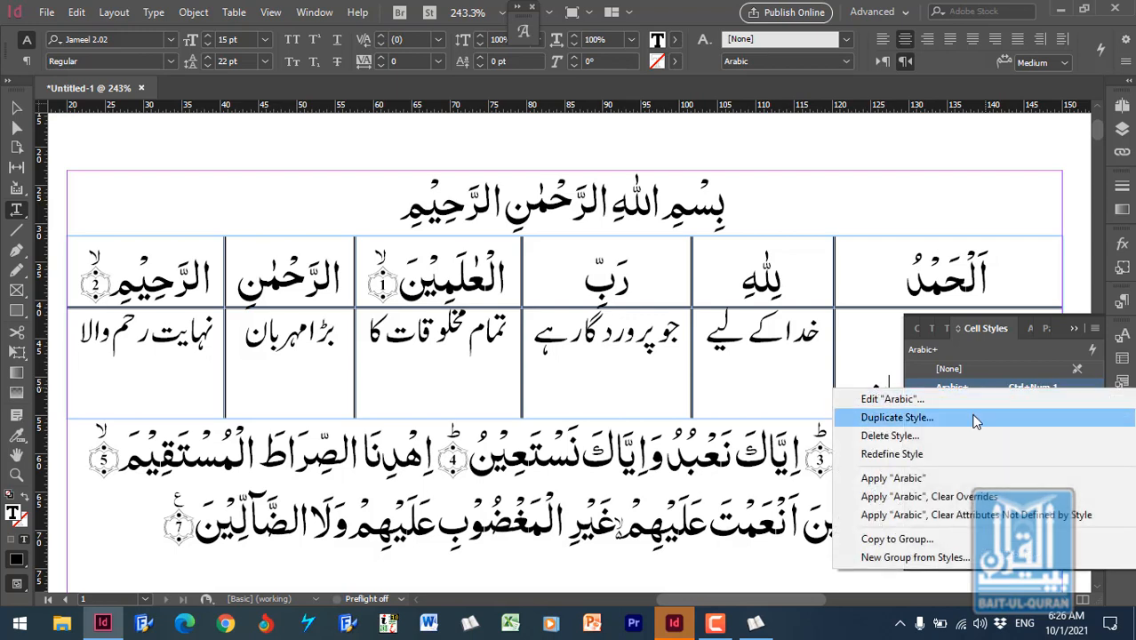
pyautogui.click(962, 397)
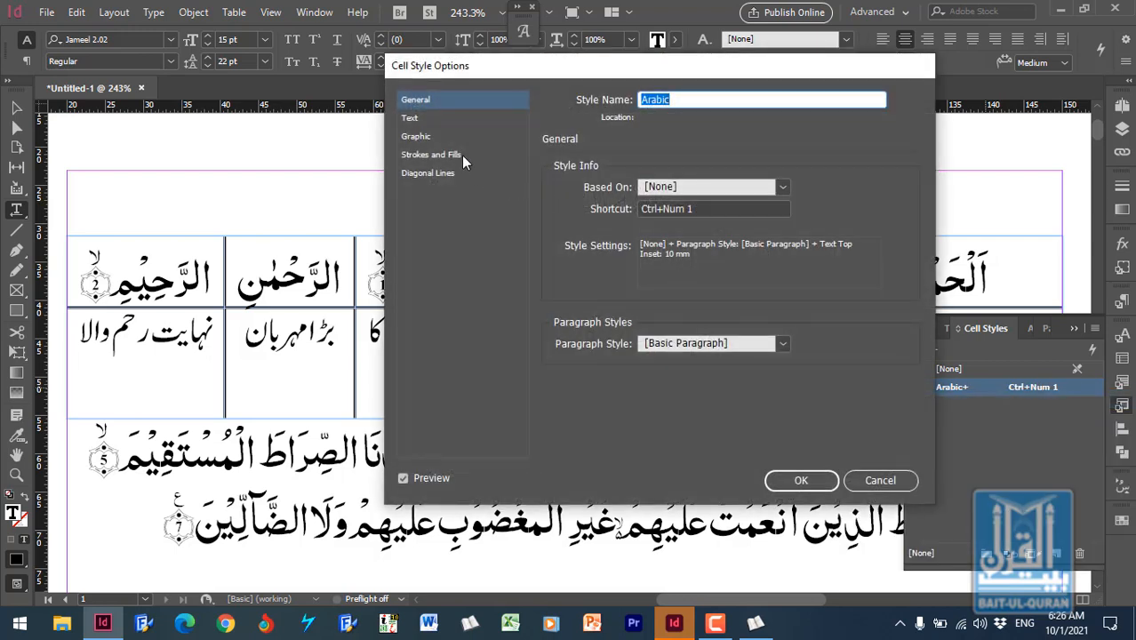
pyautogui.click(410, 119)
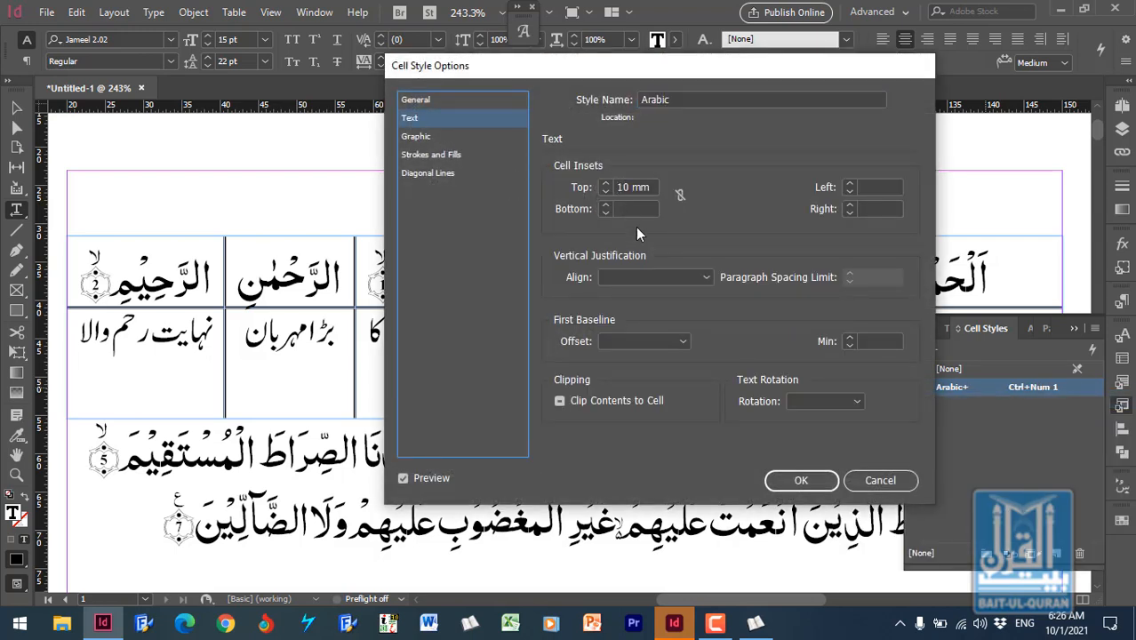
pyautogui.moveTo(682, 75); pyautogui.dragTo(889, 59)
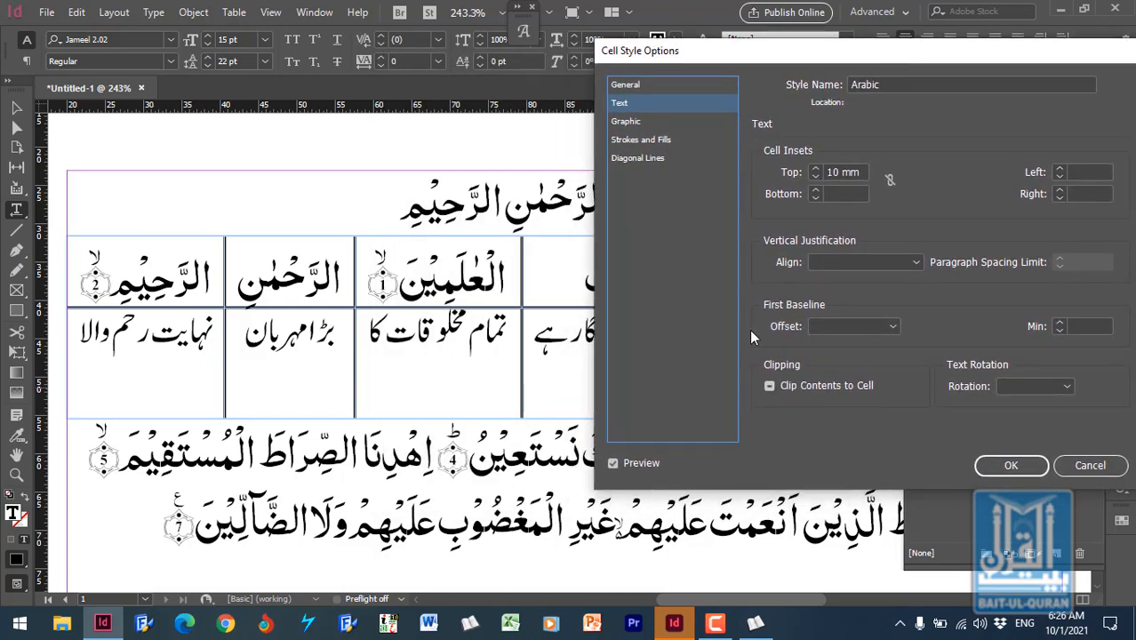
pyautogui.click(815, 167)
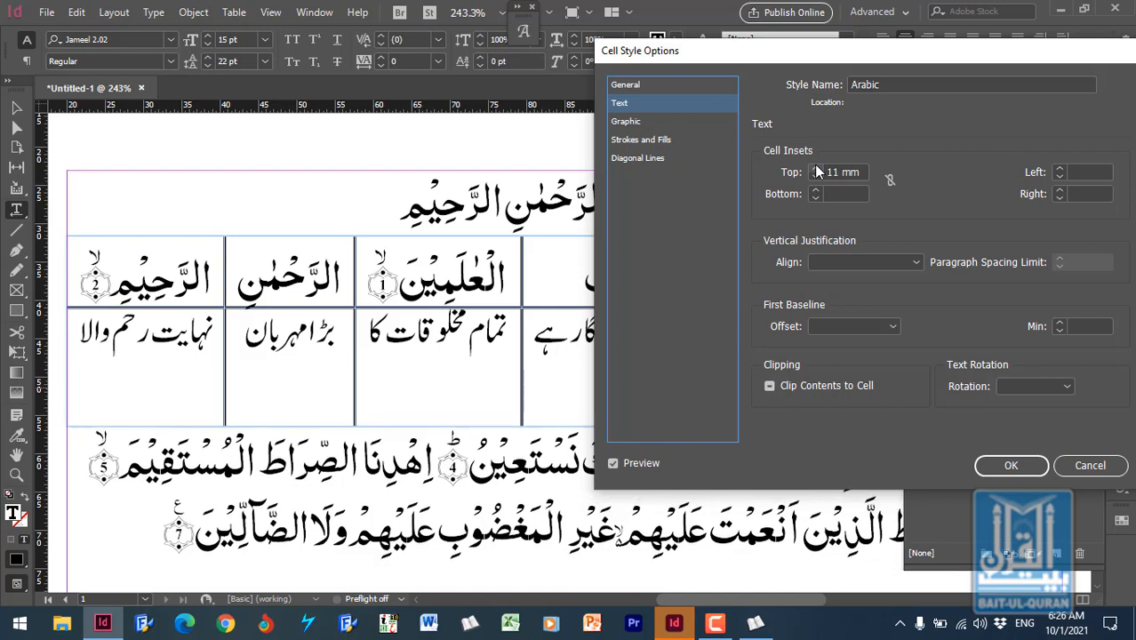
pyautogui.click(816, 167)
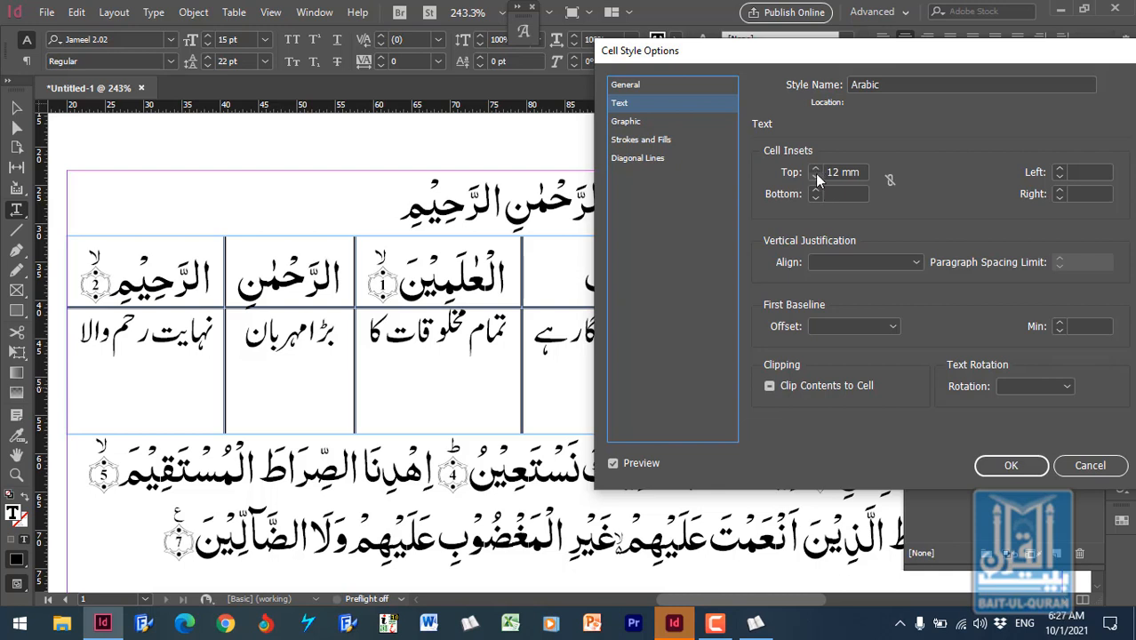
pyautogui.click(817, 177)
pyautogui.click(816, 177)
pyautogui.click(816, 177)
pyautogui.click(816, 177)
pyautogui.click(816, 177)
pyautogui.click(817, 177)
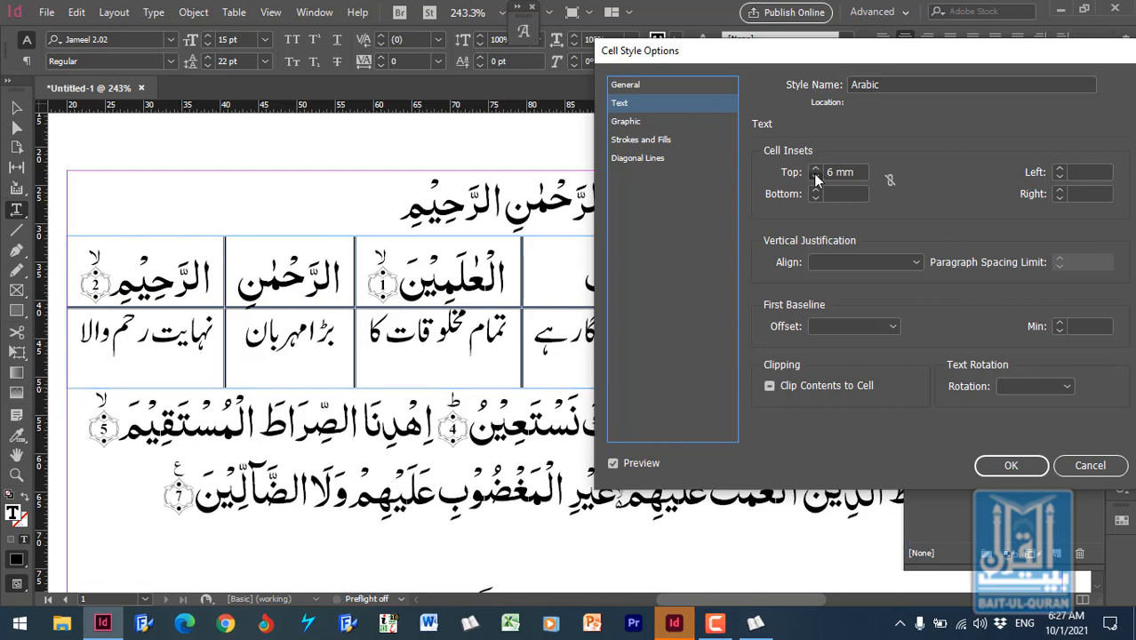
pyautogui.click(817, 177)
pyautogui.click(816, 177)
pyautogui.click(816, 177)
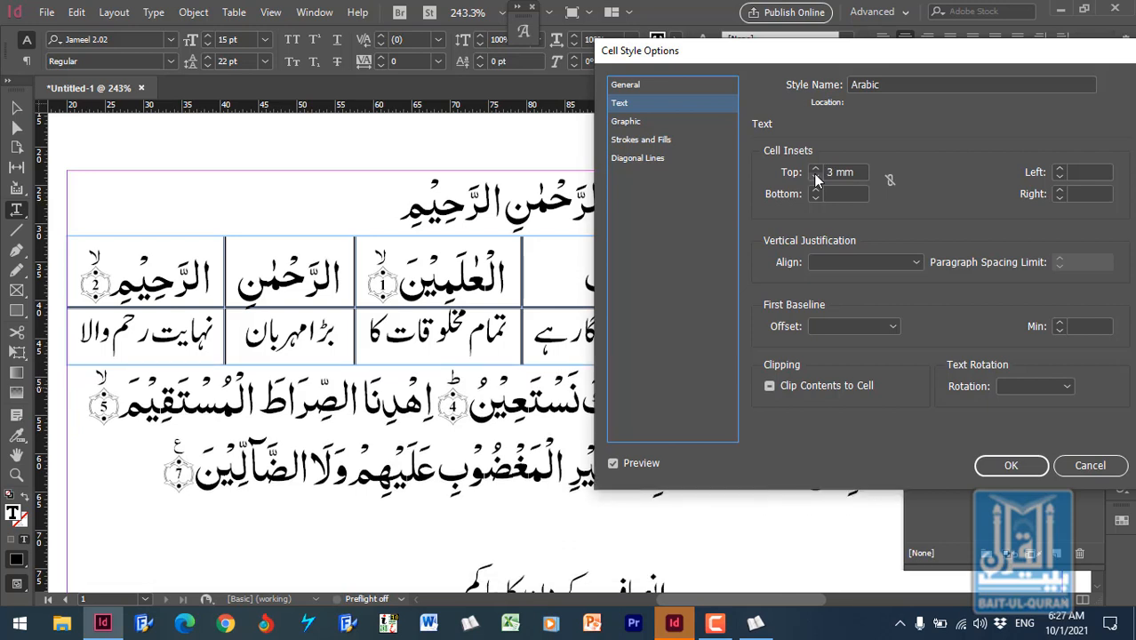
pyautogui.click(816, 177)
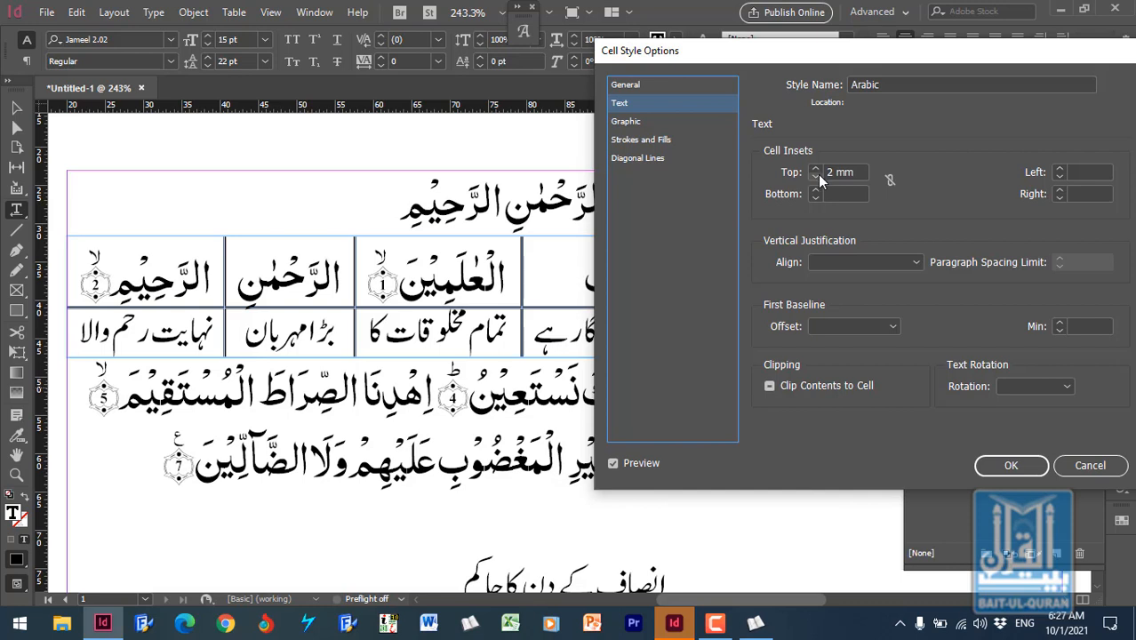
pyautogui.click(816, 169)
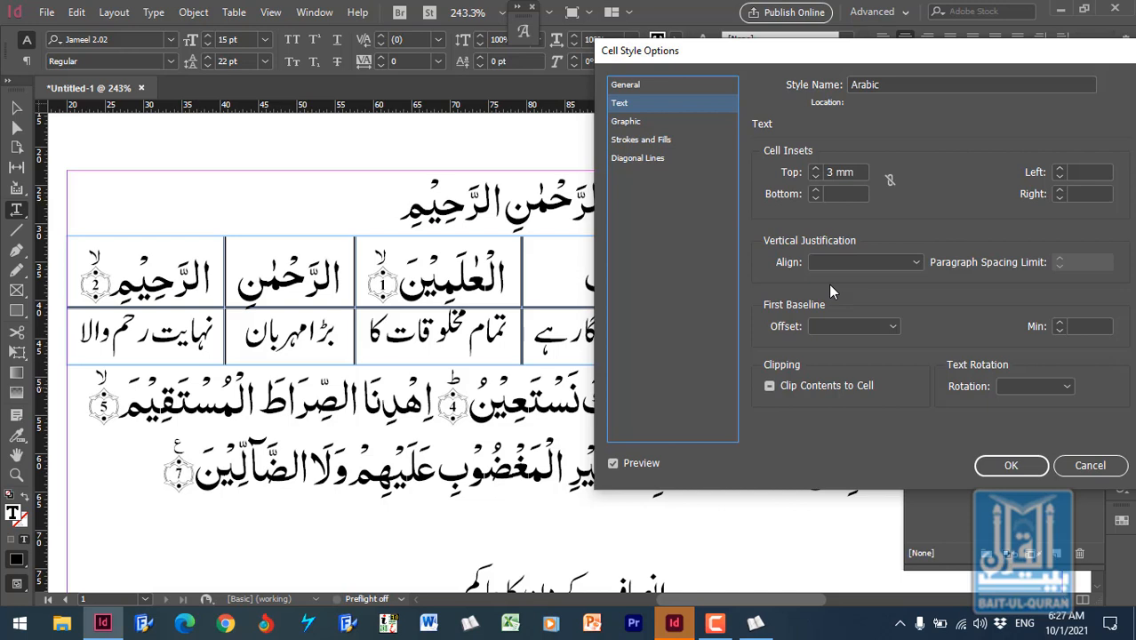
# Step: Set the Arabic cell style's top cell inset to 2.5 mm and its bottom inset to 2 mm
pyautogui.click(831, 175)
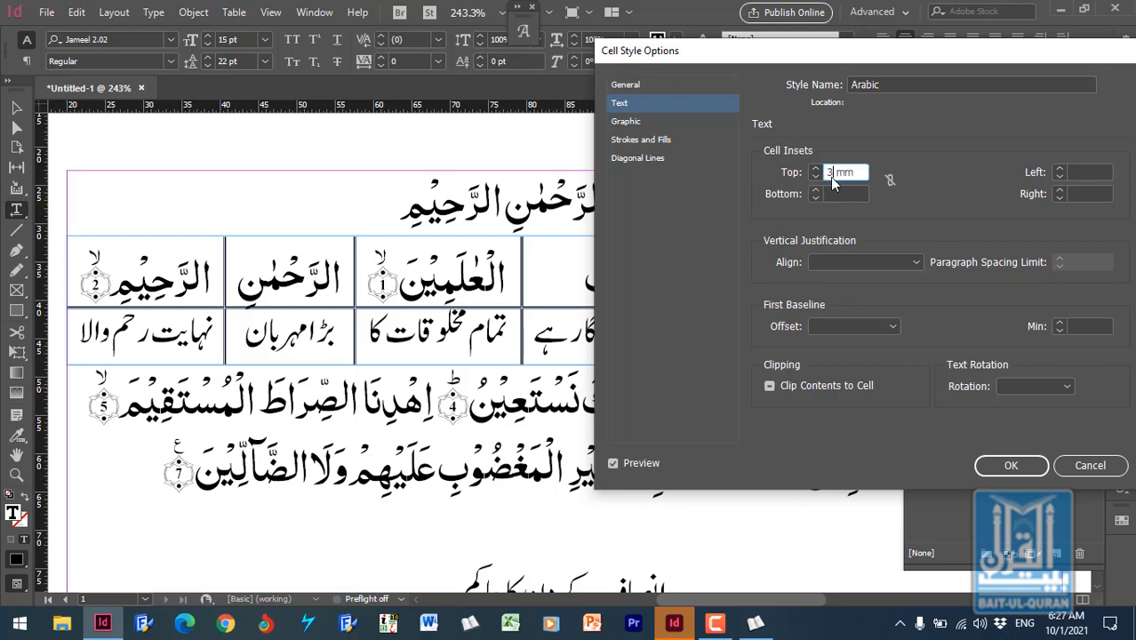
pyautogui.moveTo(832, 175); pyautogui.dragTo(826, 173)
pyautogui.write('2.5')
pyautogui.click(842, 194)
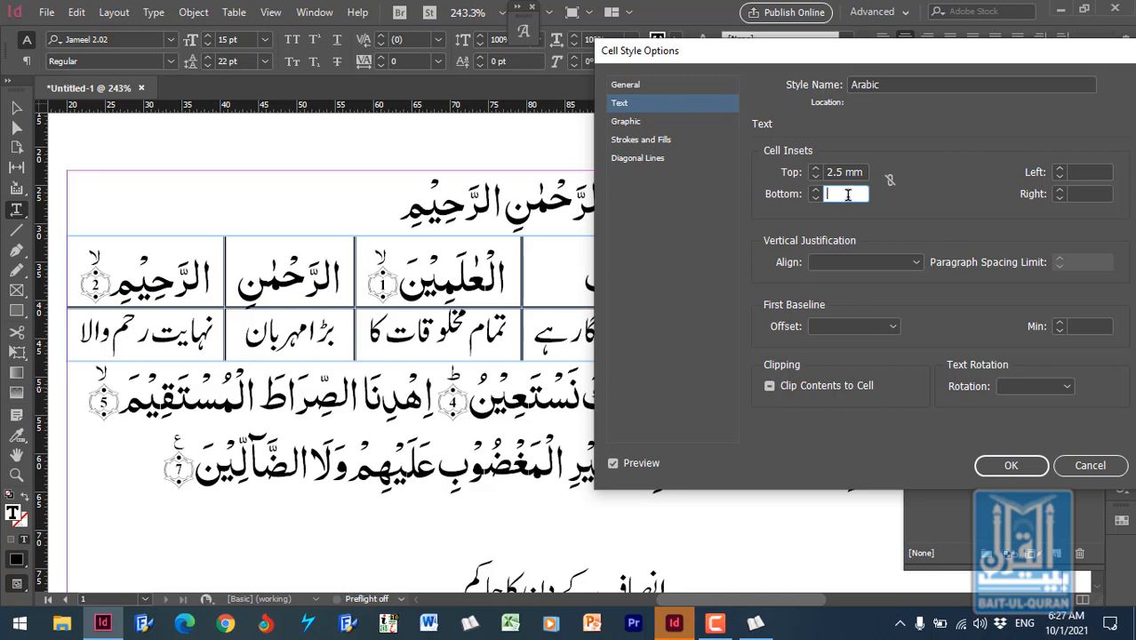
pyautogui.write('1')
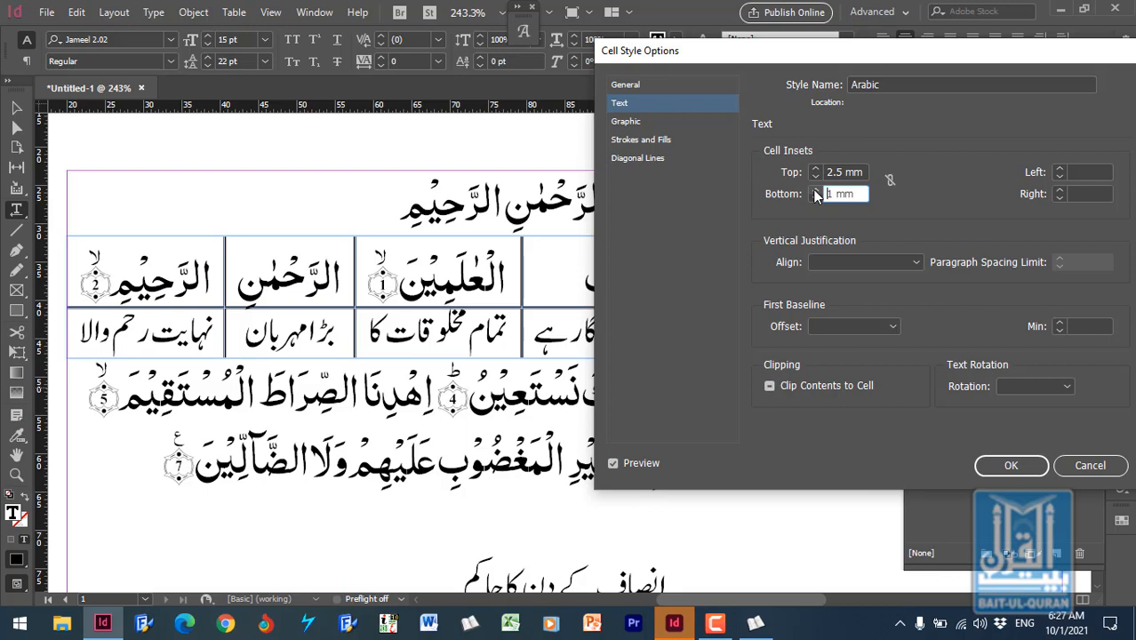
pyautogui.click(815, 190)
pyautogui.click(815, 189)
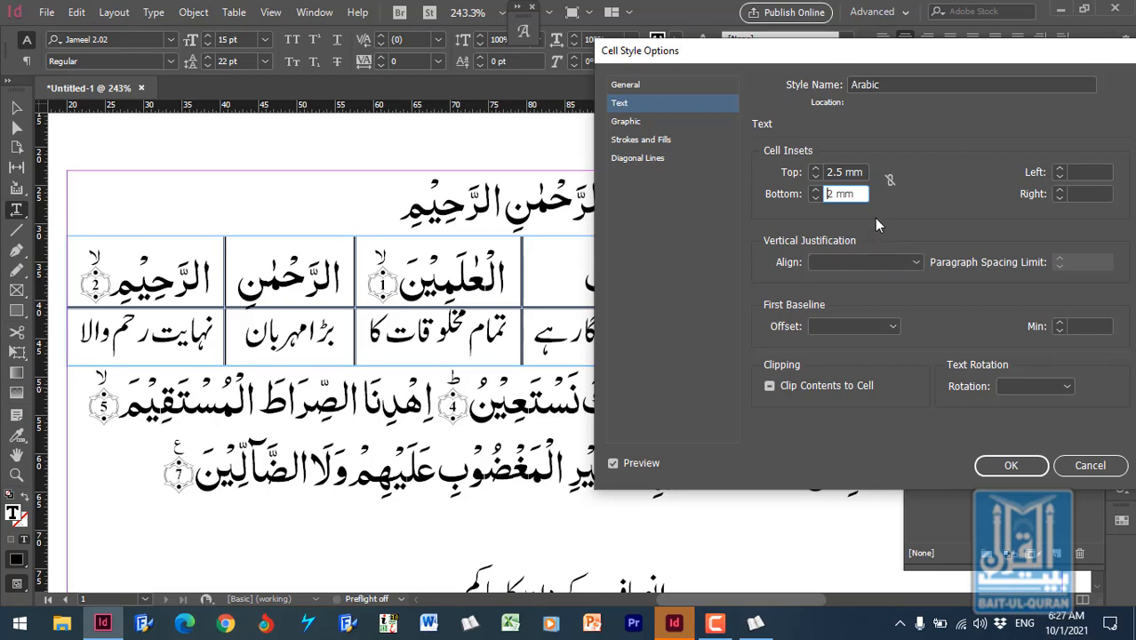
# Step: Set the Arabic cell style's vertical justification to Align Center
pyautogui.moveTo(928, 53); pyautogui.dragTo(885, 132)
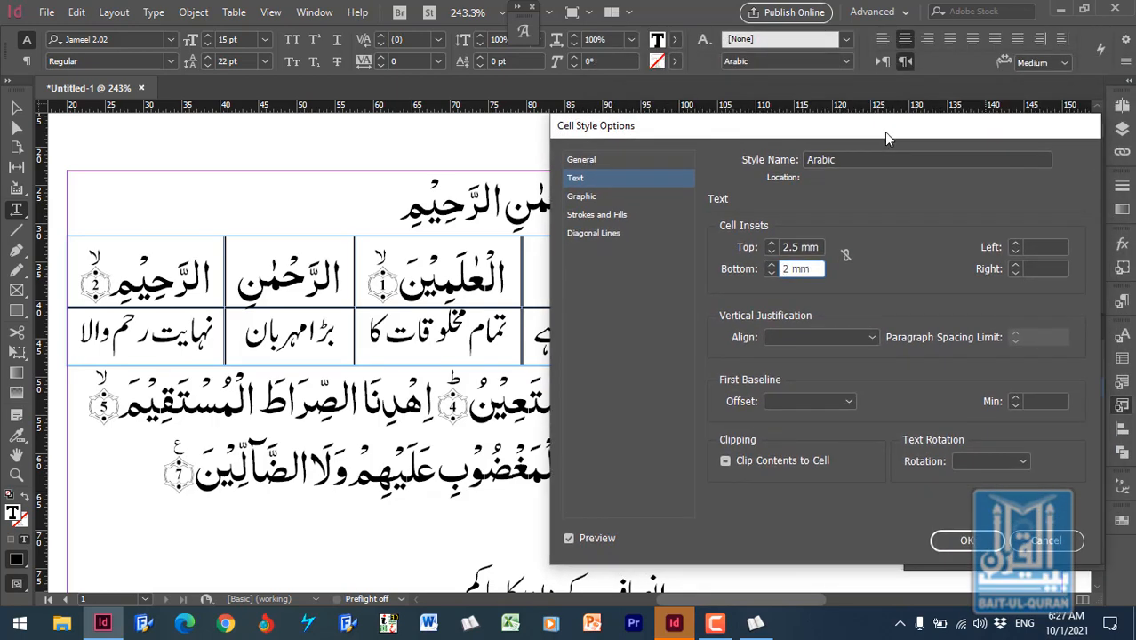
pyautogui.click(872, 338)
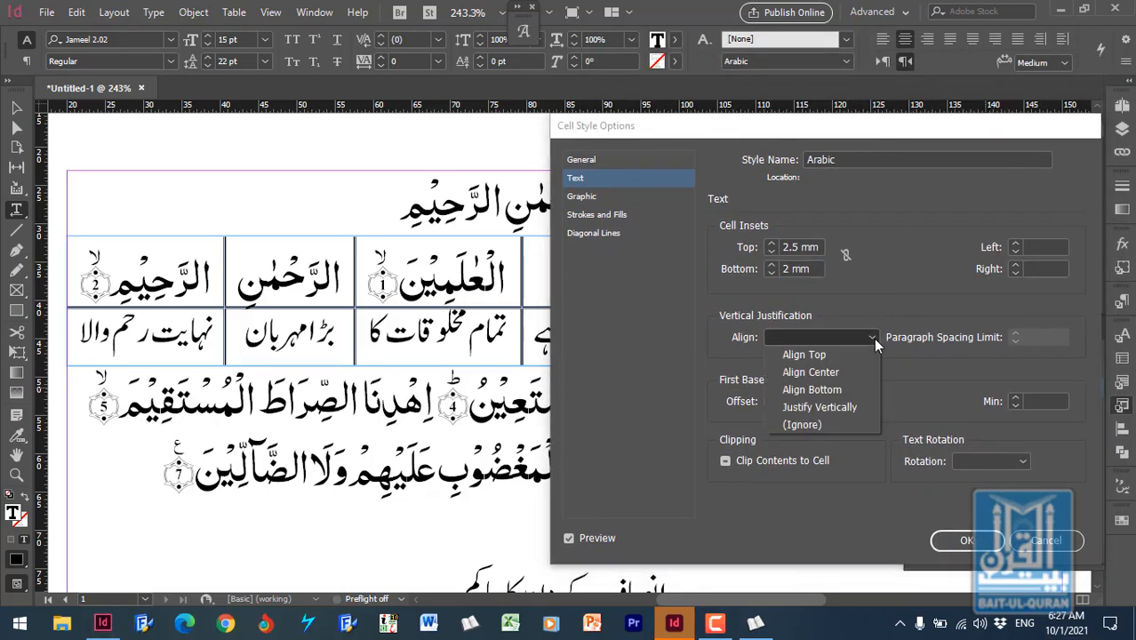
pyautogui.click(839, 373)
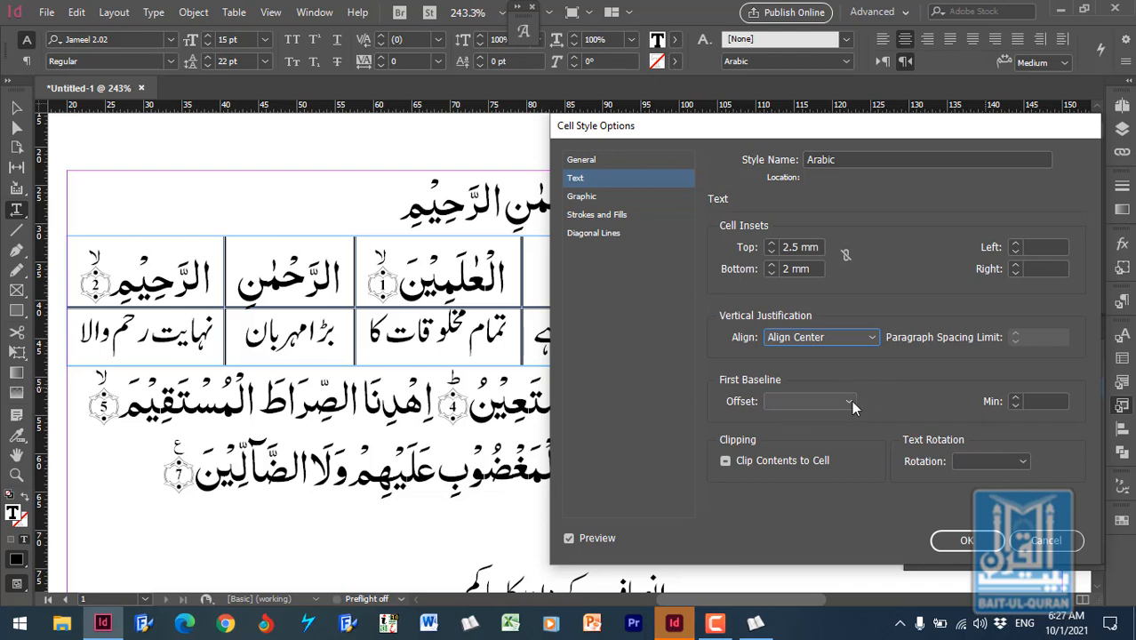
# Step: Set the Arabic cell style's first baseline minimum to 2 mm and save the style
pyautogui.click(848, 402)
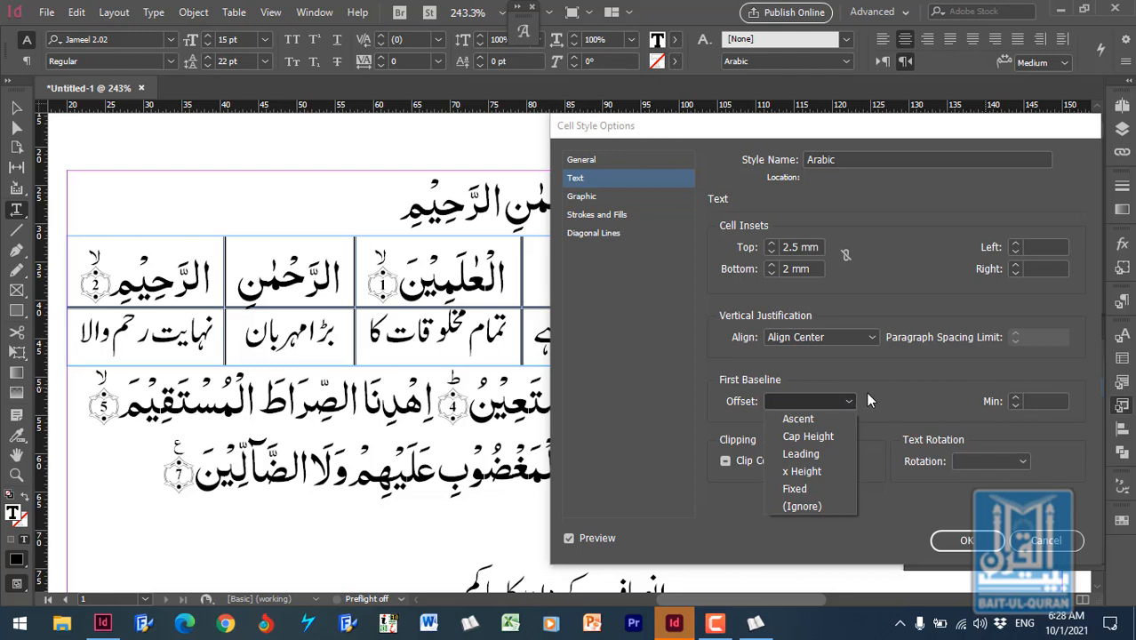
pyautogui.click(869, 400)
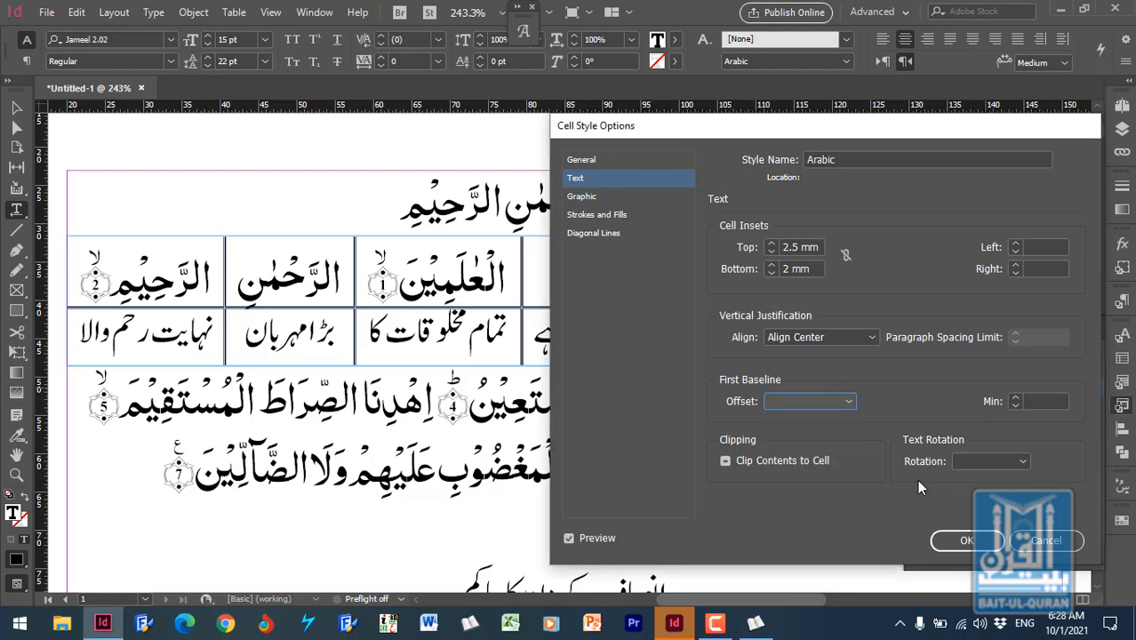
pyautogui.click(1017, 399)
pyautogui.click(1016, 398)
pyautogui.click(1017, 397)
pyautogui.click(1016, 397)
pyautogui.click(1016, 397)
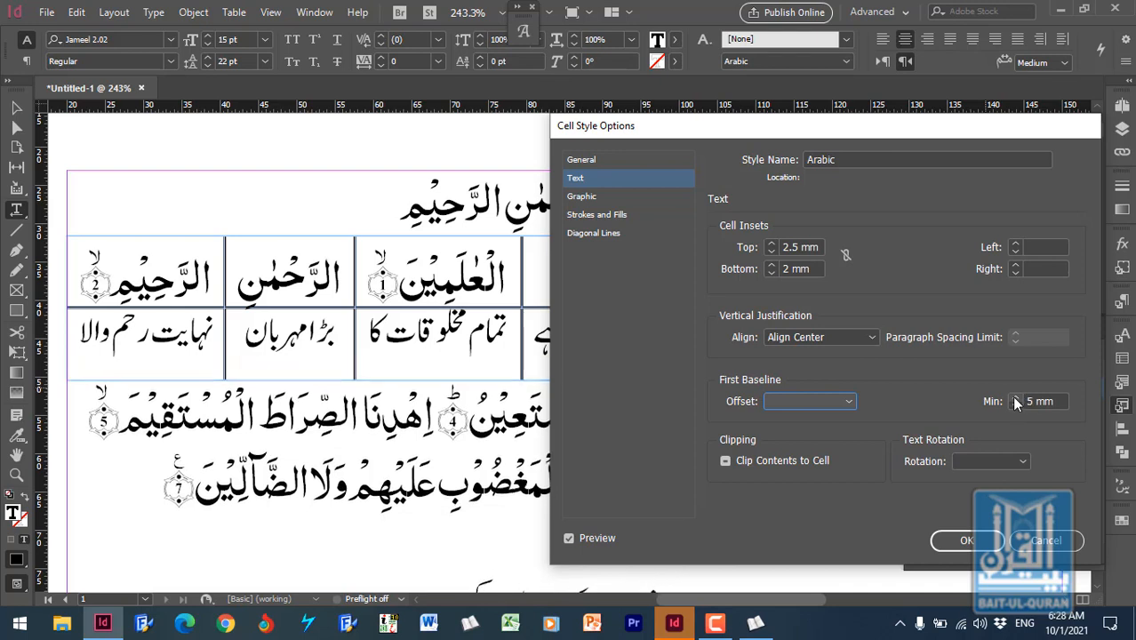
pyautogui.click(1014, 403)
pyautogui.click(1014, 403)
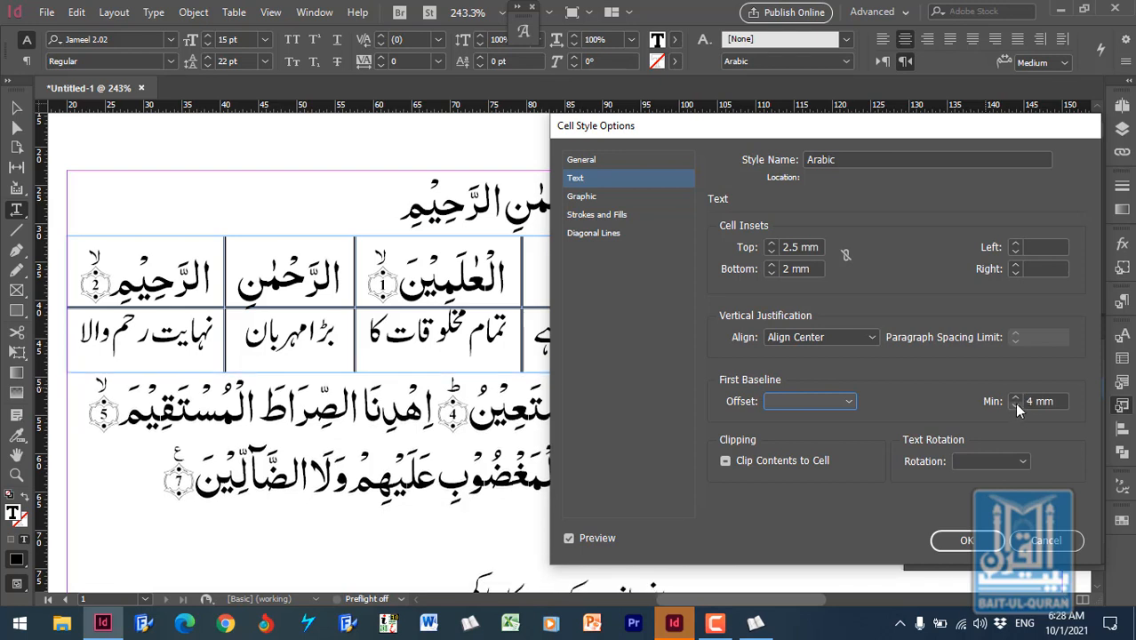
pyautogui.click(1014, 403)
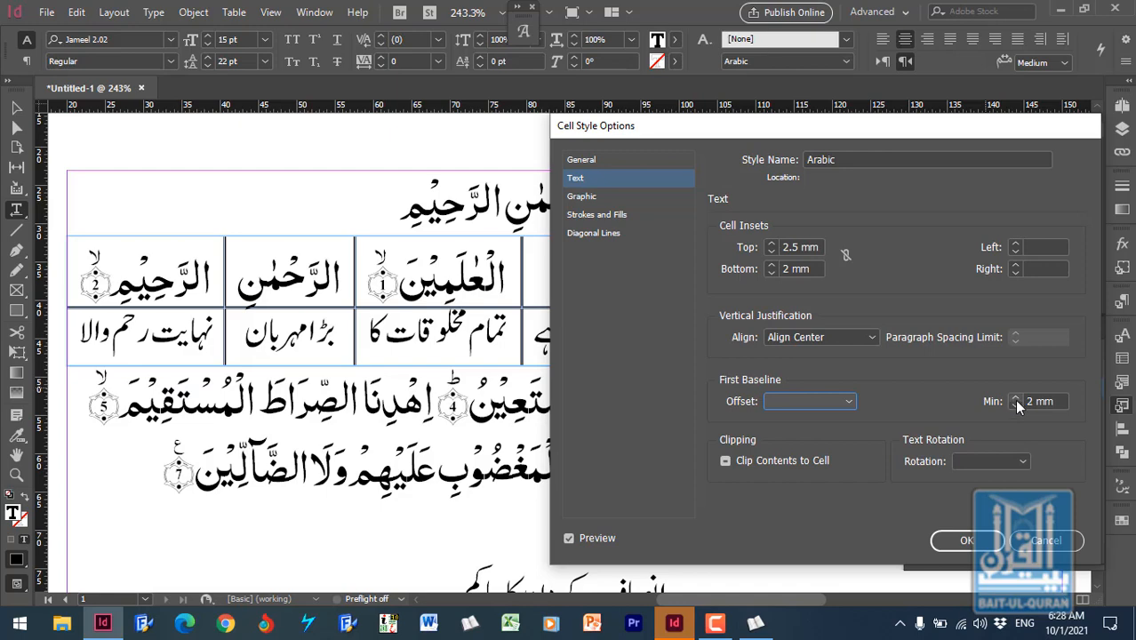
pyautogui.click(969, 541)
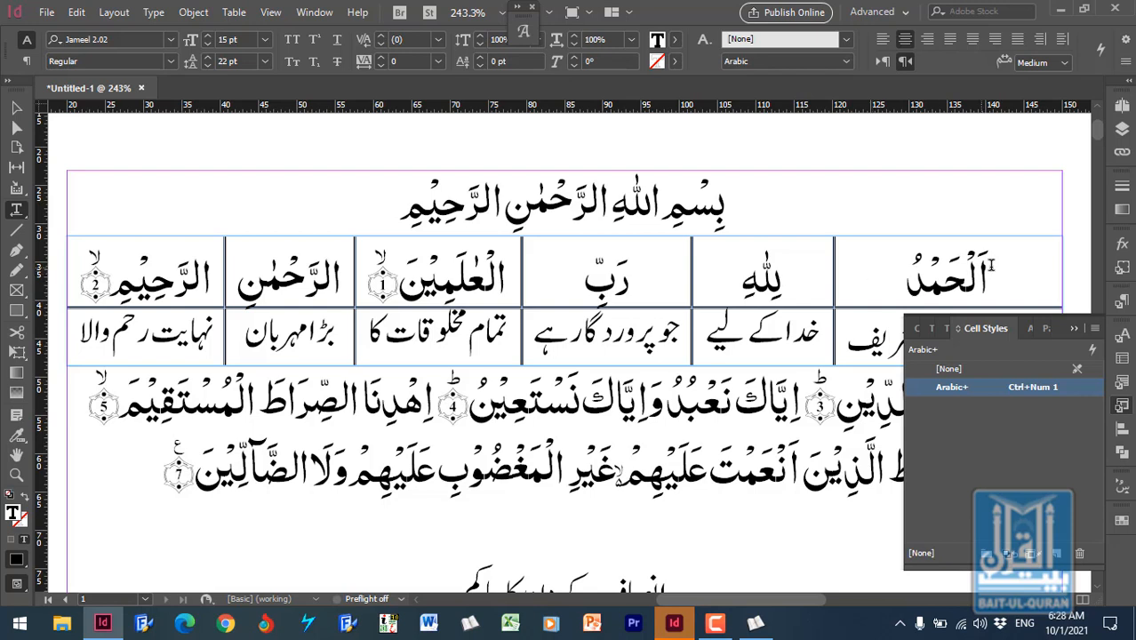
# Step: Apply the Arabic cell style to the اَلْحَمْدُ cell and set the style's top and bottom cell insets to 2 mm
pyautogui.click(1040, 264)
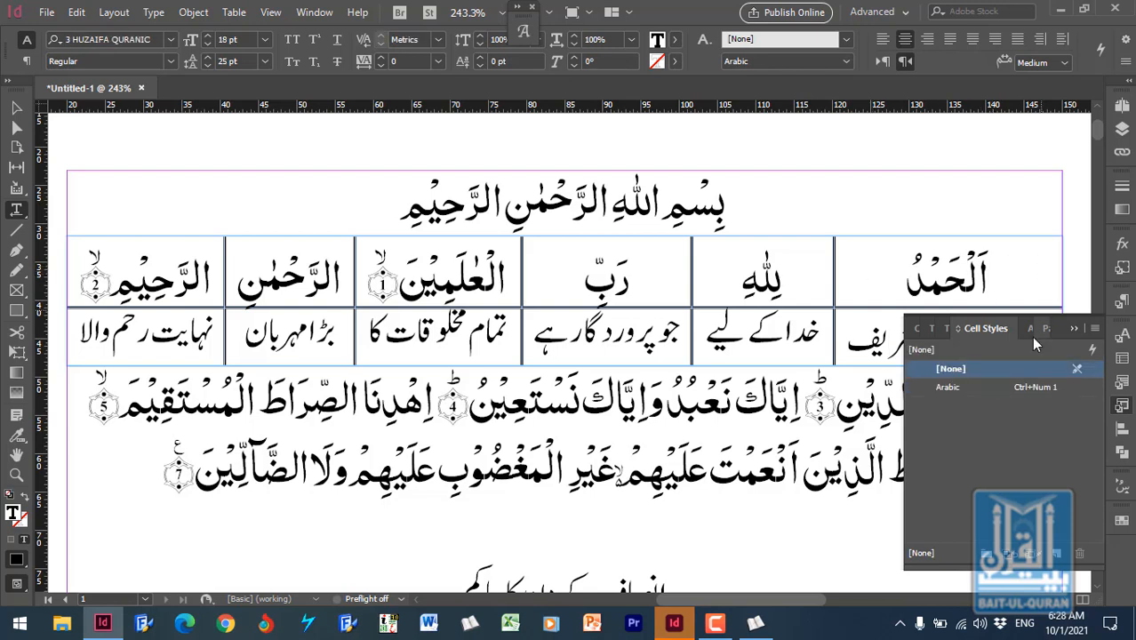
pyautogui.click(990, 388)
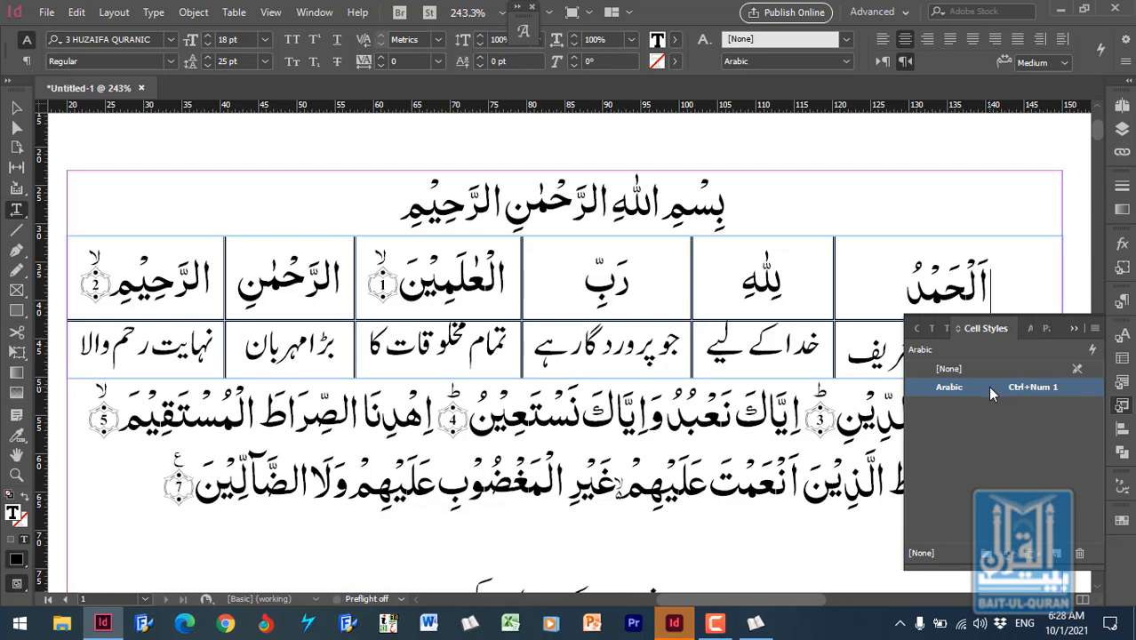
pyautogui.rightClick(978, 385)
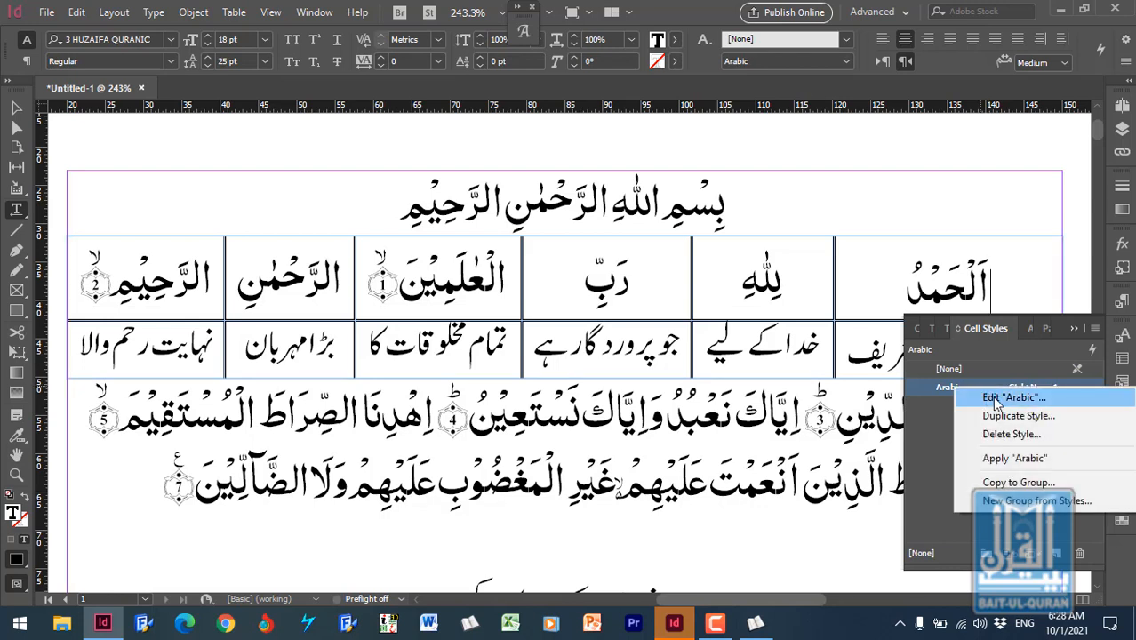
pyautogui.click(993, 397)
pyautogui.moveTo(886, 138); pyautogui.dragTo(996, 105)
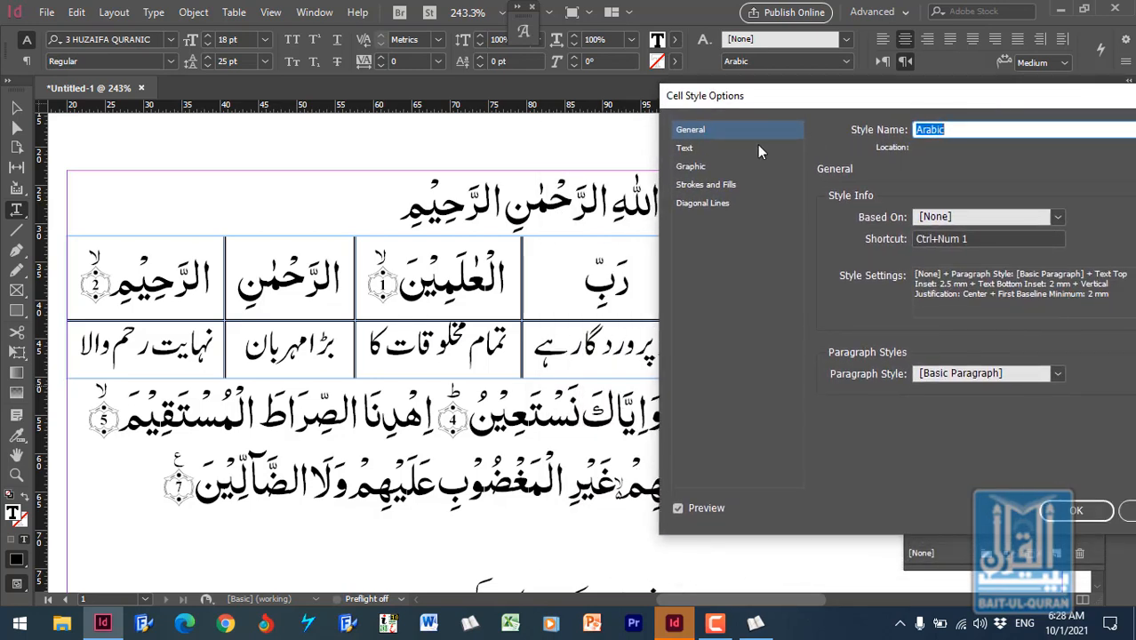
pyautogui.click(691, 153)
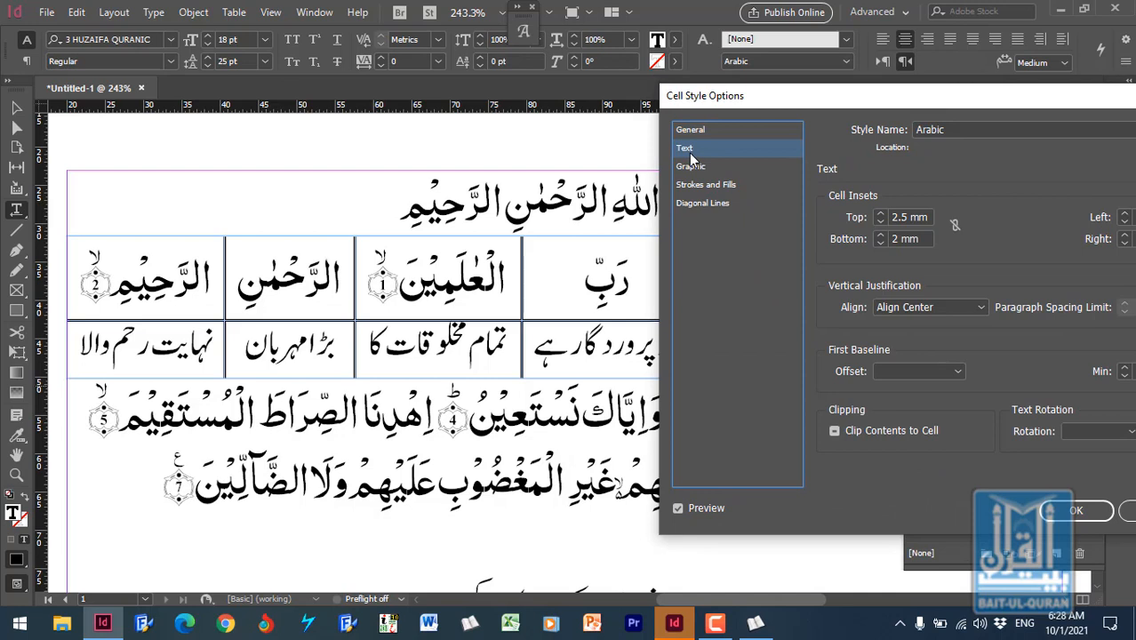
pyautogui.click(879, 221)
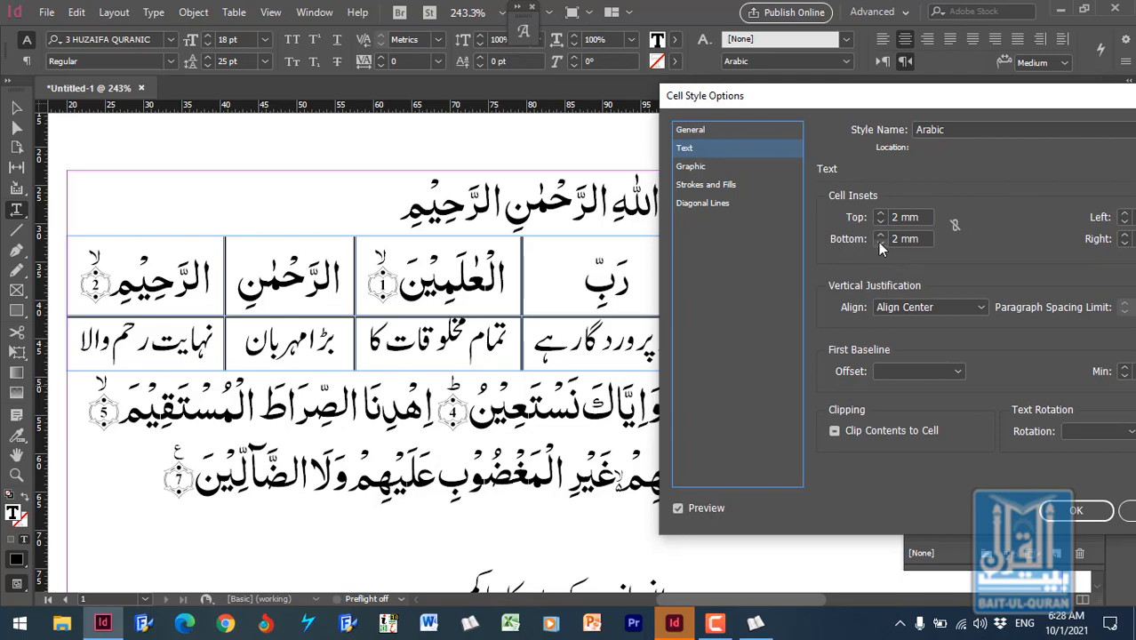
pyautogui.click(879, 243)
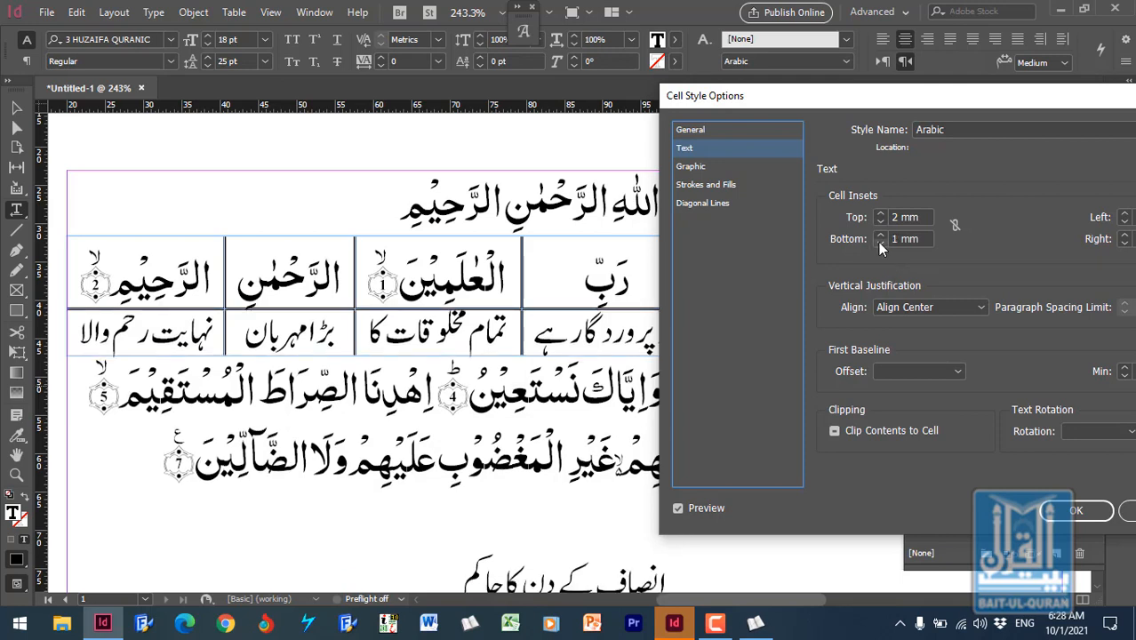
pyautogui.click(880, 235)
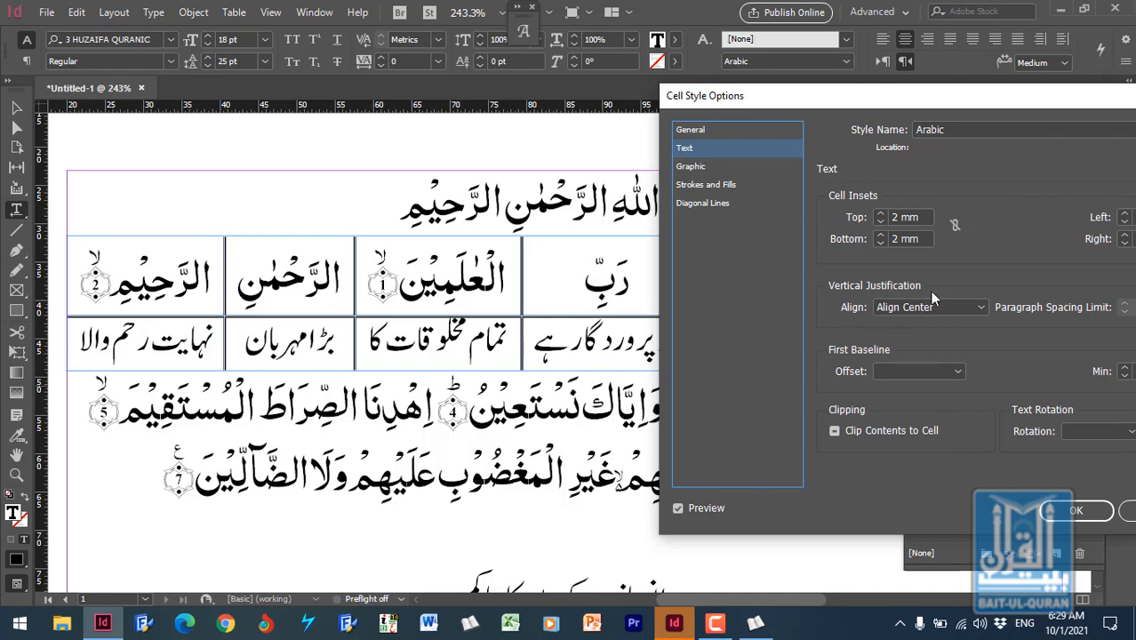
pyautogui.click(1076, 509)
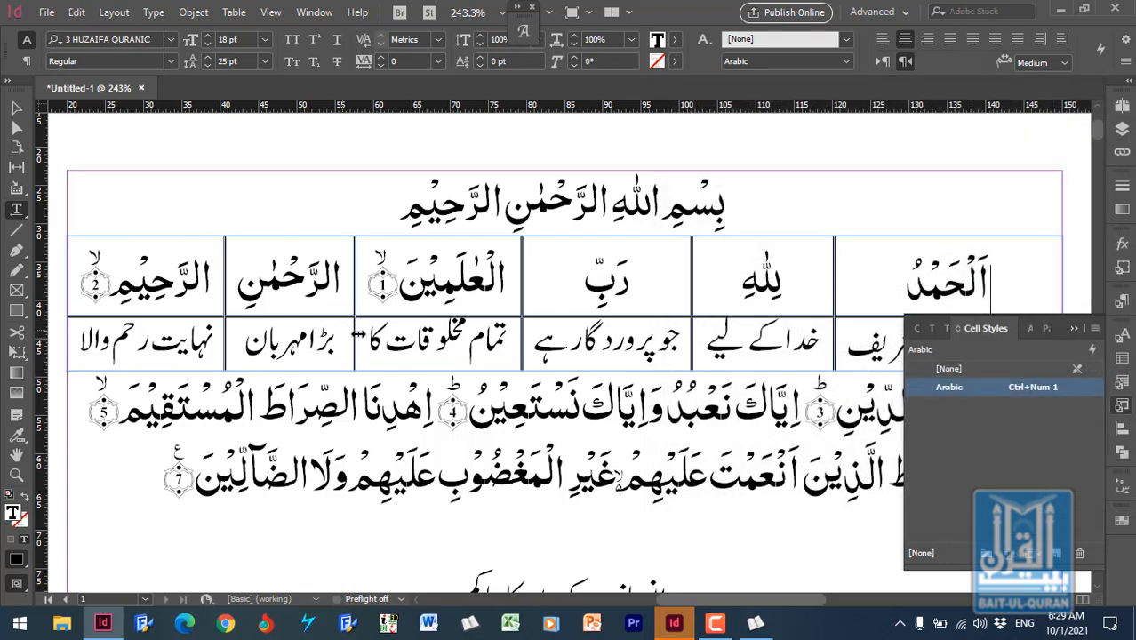
# Step: Duplicate the Arabic cell style and name the copy Urdu
pyautogui.rightClick(960, 397)
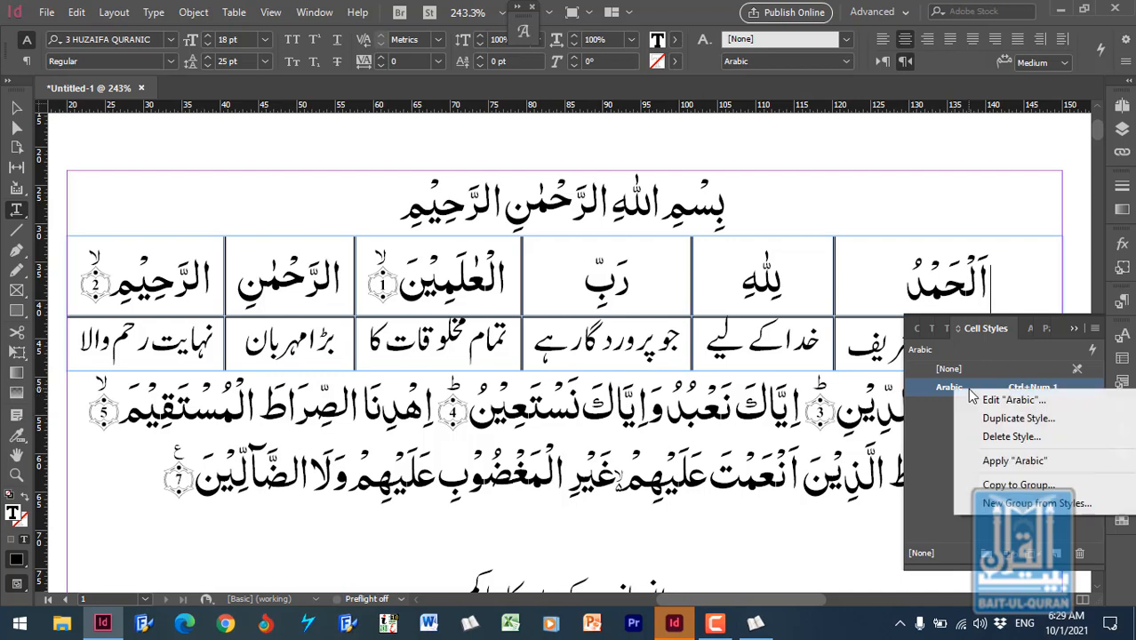
pyautogui.click(999, 418)
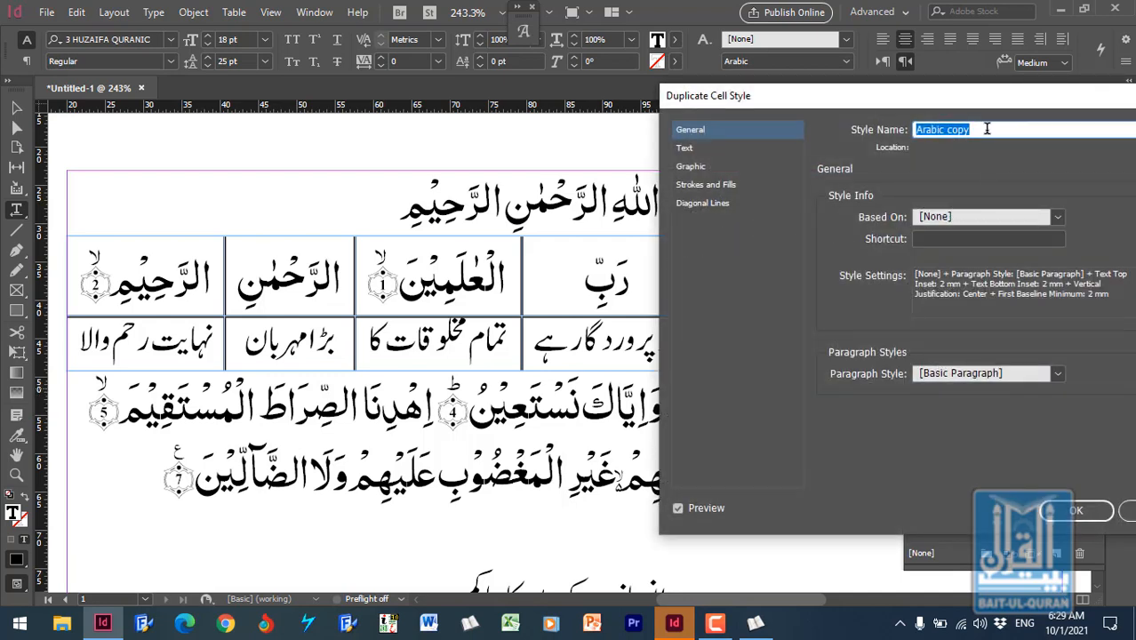
pyautogui.write('Urdu')
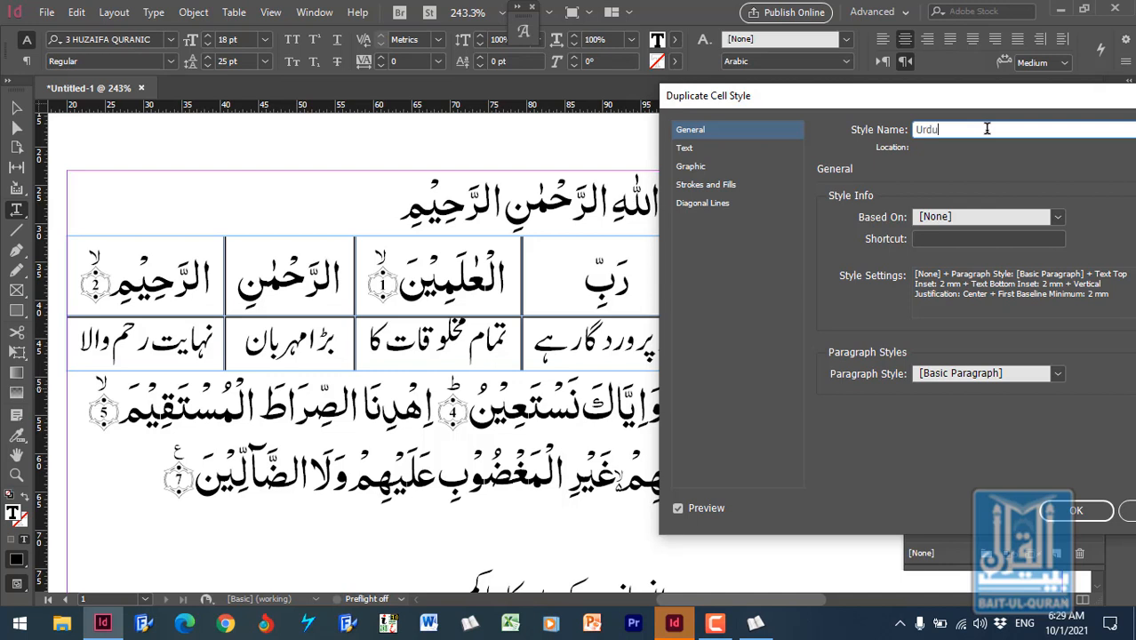
# Step: Assign the shortcut Ctrl+Num 2 to the Urdu cell style and save the style with its inherited text settings
pyautogui.click(980, 239)
pyautogui.press('ctrl+KP_2')
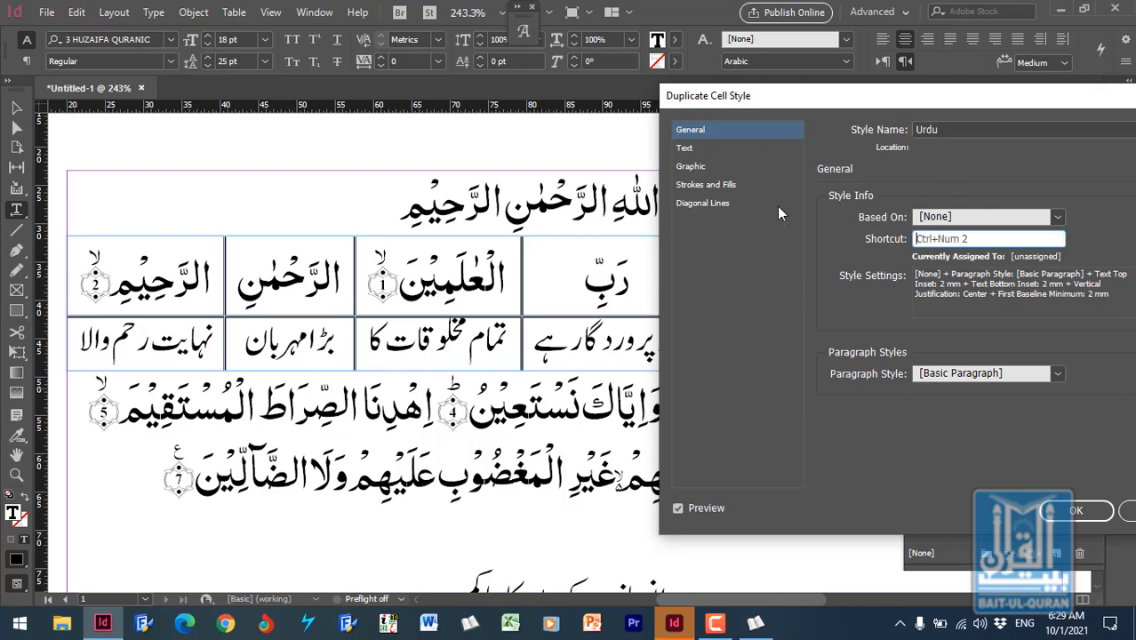
pyautogui.click(705, 149)
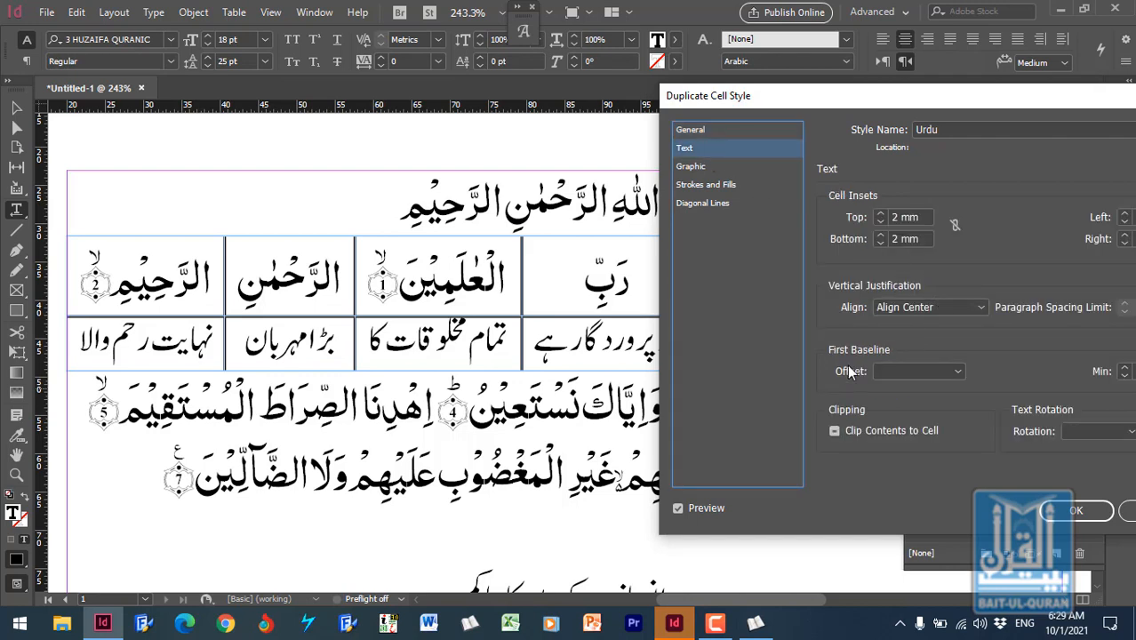
pyautogui.click(1060, 512)
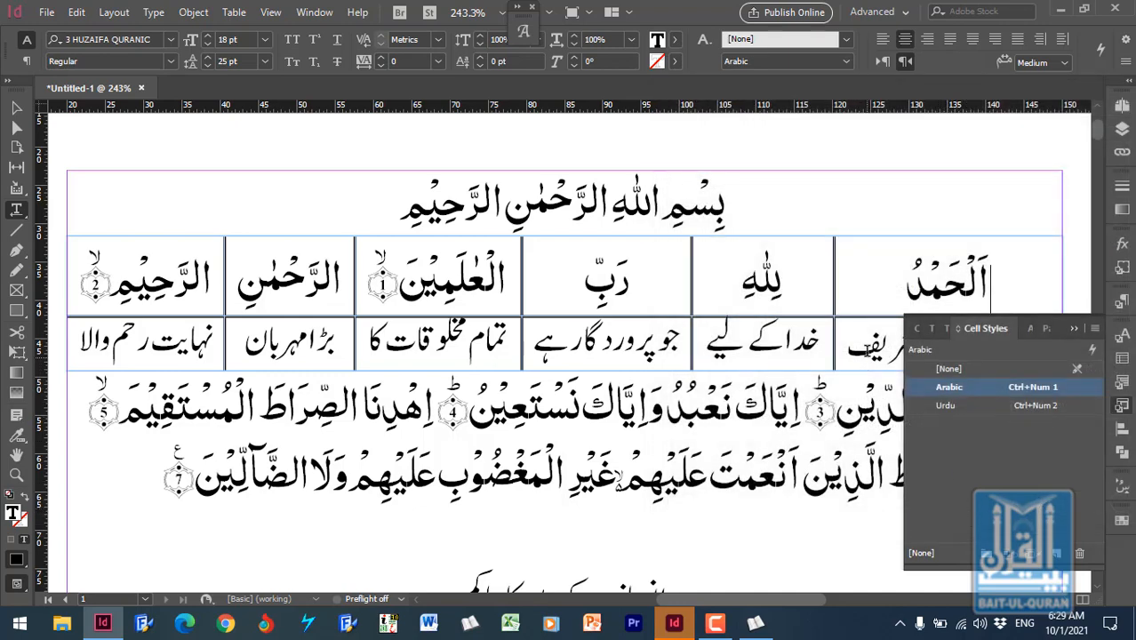
# Step: Apply the Urdu cell style to the first translation cell and to the table's entire Urdu translation row
pyautogui.click(866, 349)
pyautogui.click(961, 405)
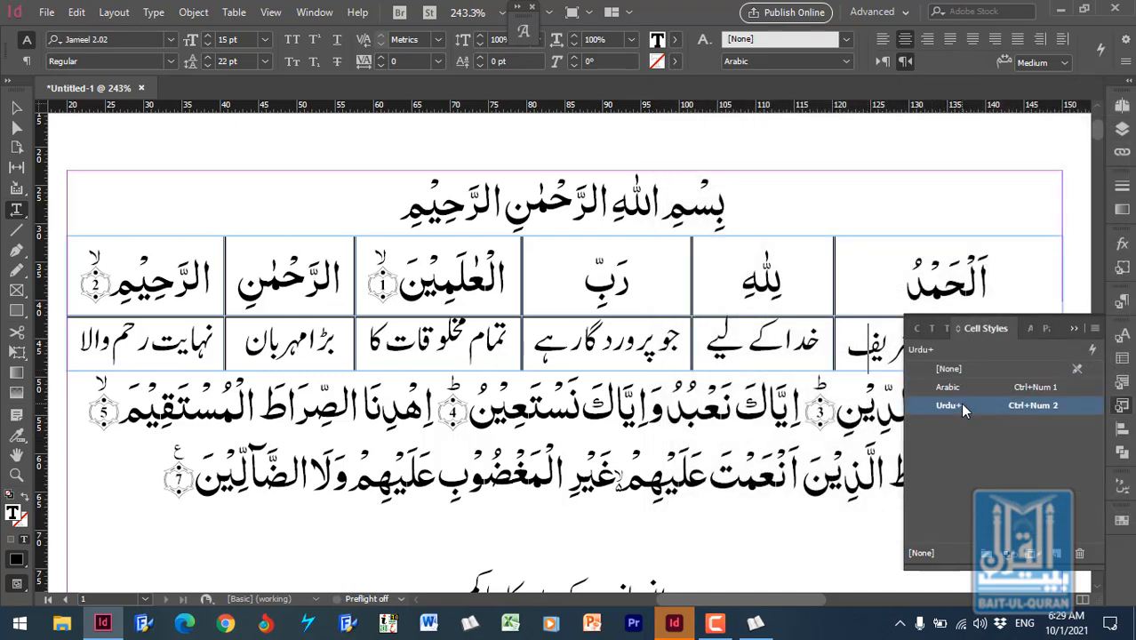
pyautogui.scroll(-2, 1066, 303)
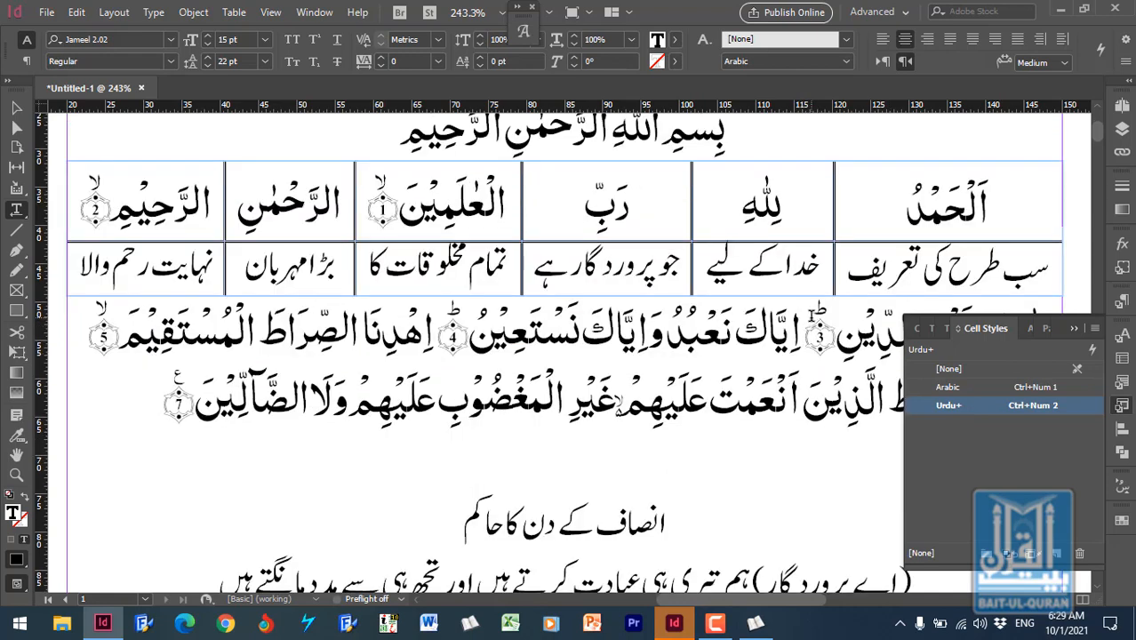
pyautogui.click(1068, 256)
pyautogui.click(976, 406)
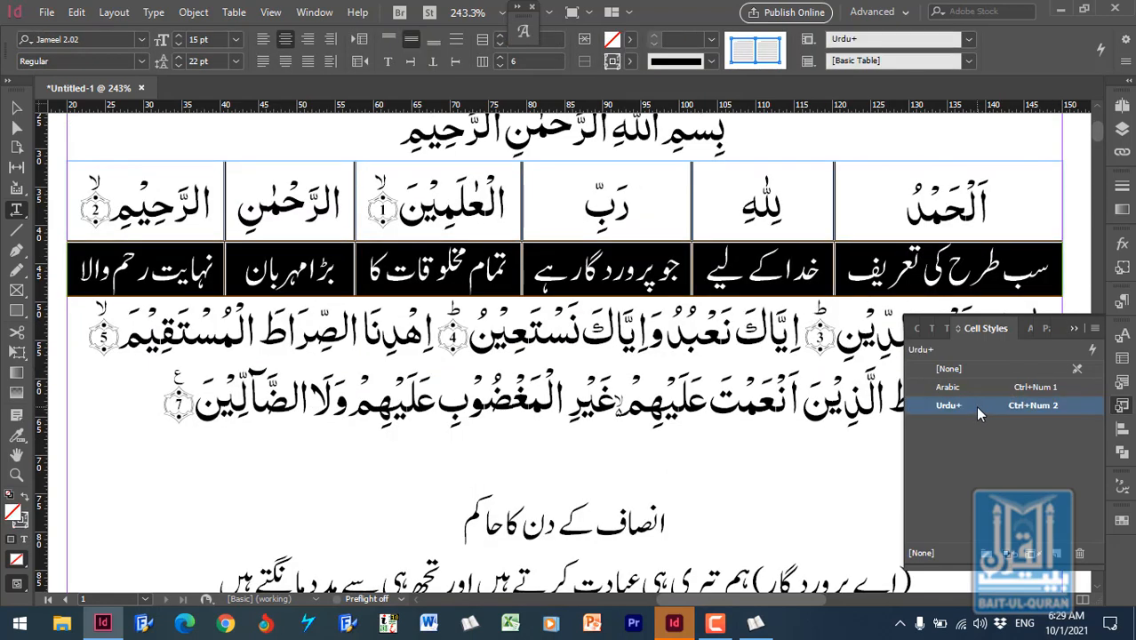
# Step: Apply the Arabic cell style to the table's entire Arabic row and clear the row selection
pyautogui.click(1004, 268)
pyautogui.click(1063, 189)
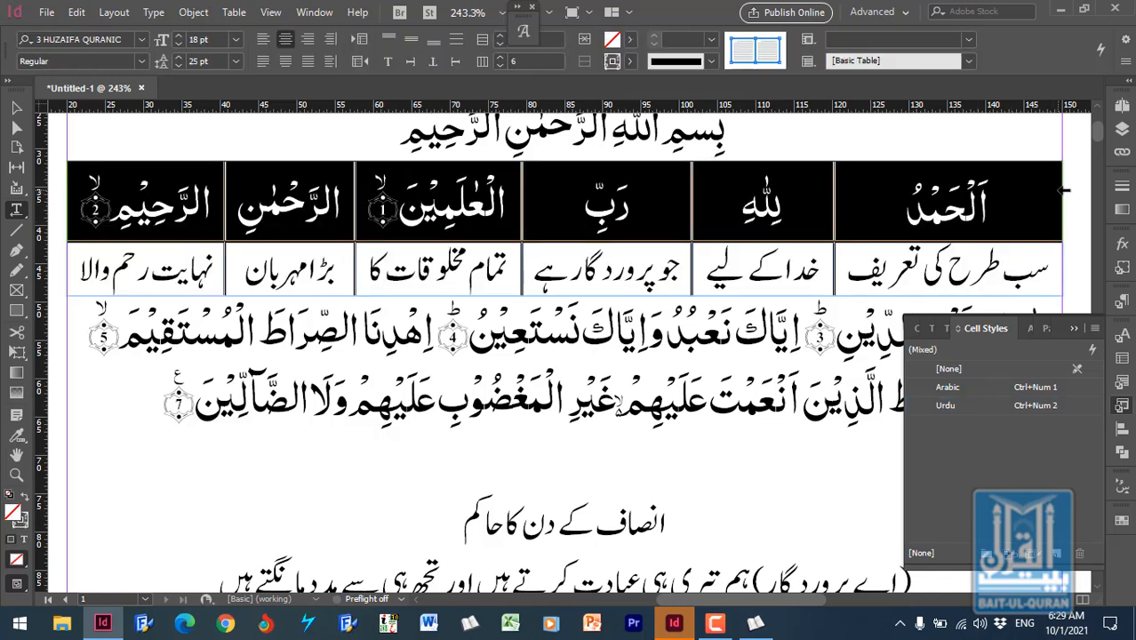
pyautogui.click(979, 388)
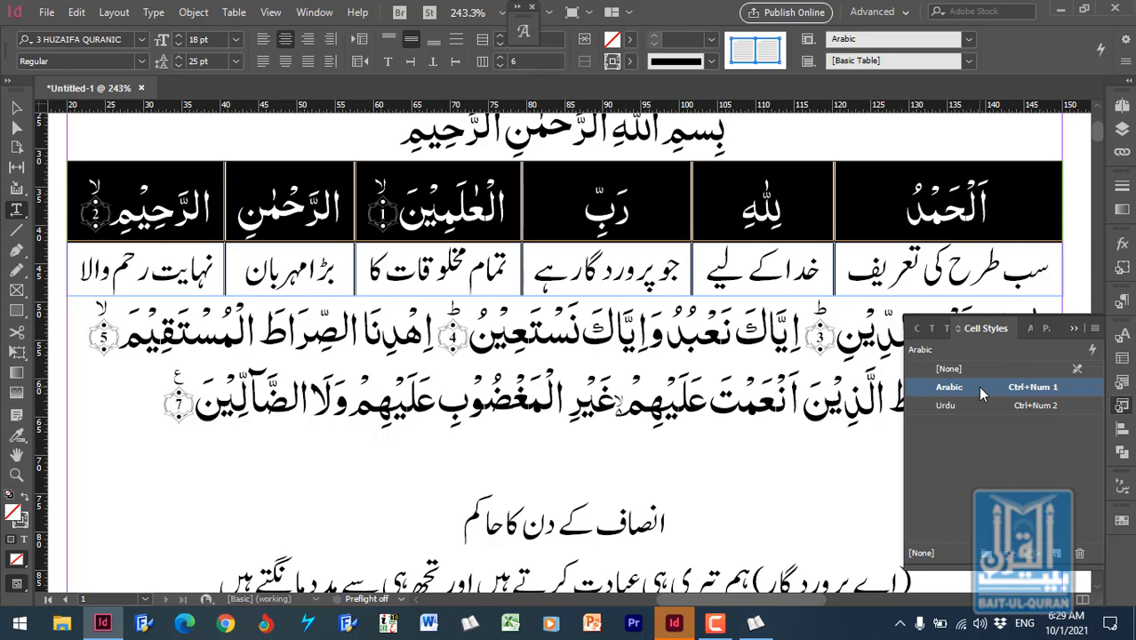
pyautogui.click(910, 204)
pyautogui.click(896, 204)
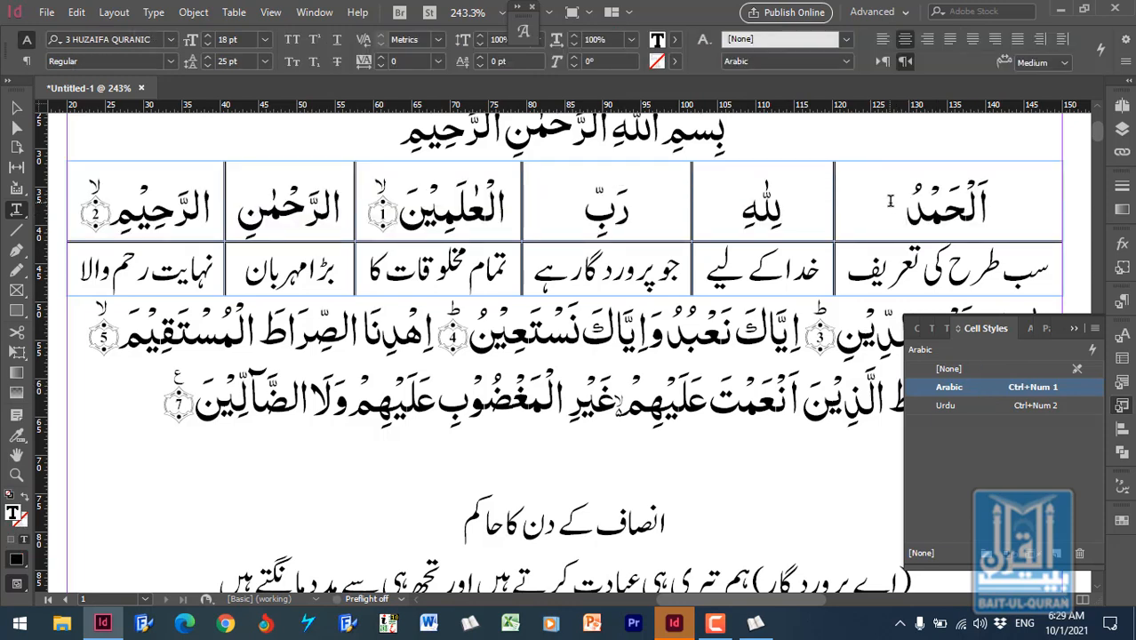
# Step: Try out row, whole-table and column selection on the word-by-word table, ending with the Arabic row selected
pyautogui.click(1067, 191)
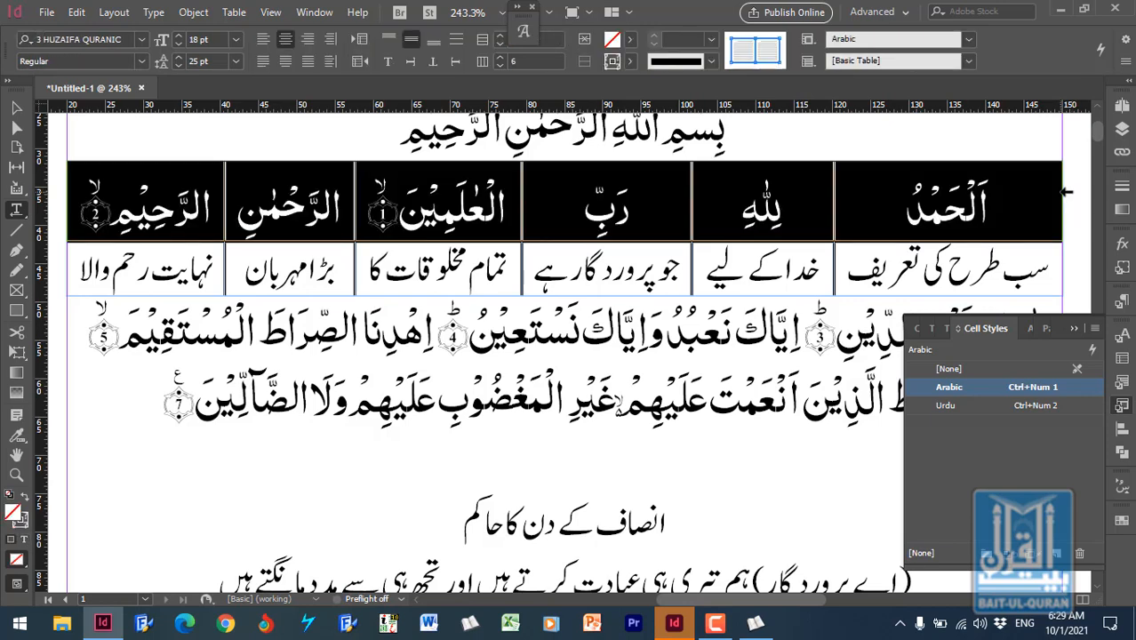
pyautogui.click(1066, 156)
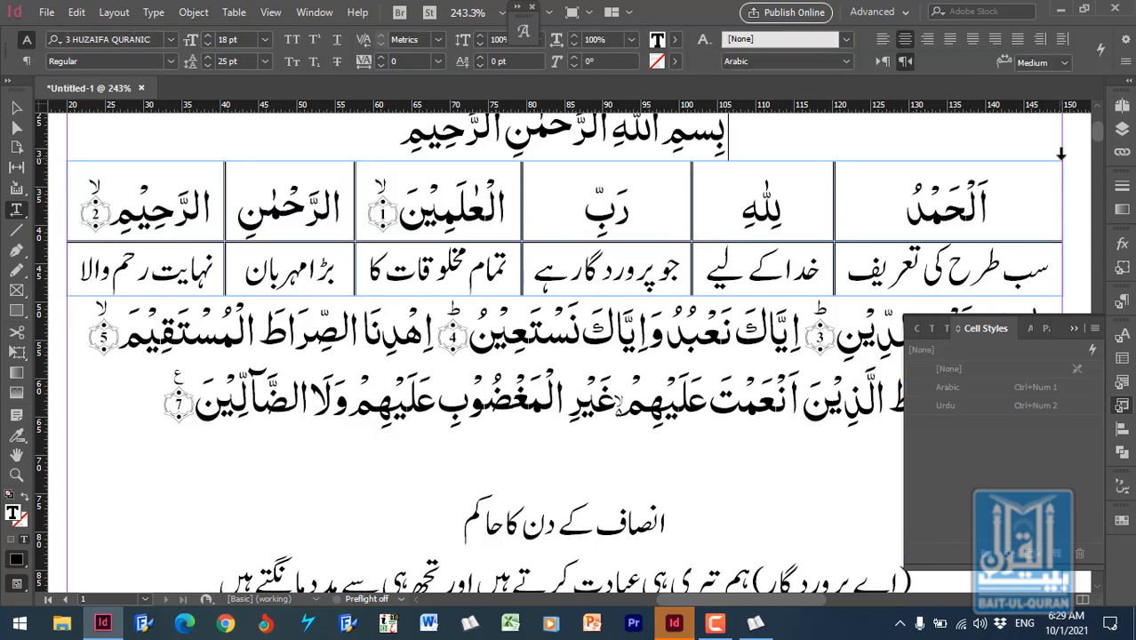
pyautogui.click(1066, 155)
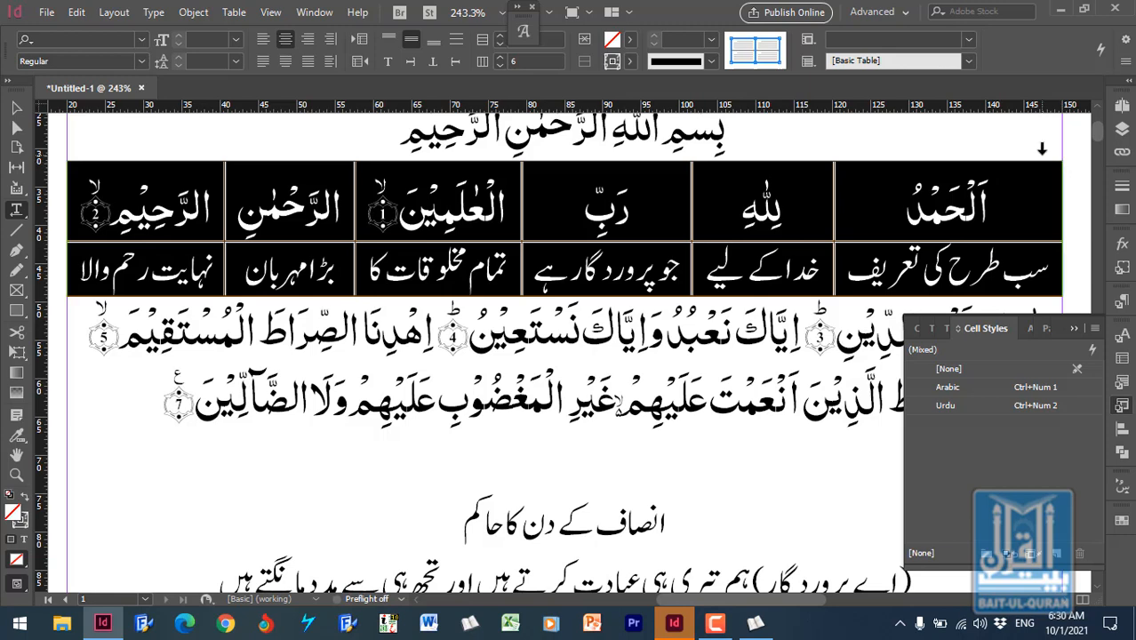
pyautogui.click(1040, 149)
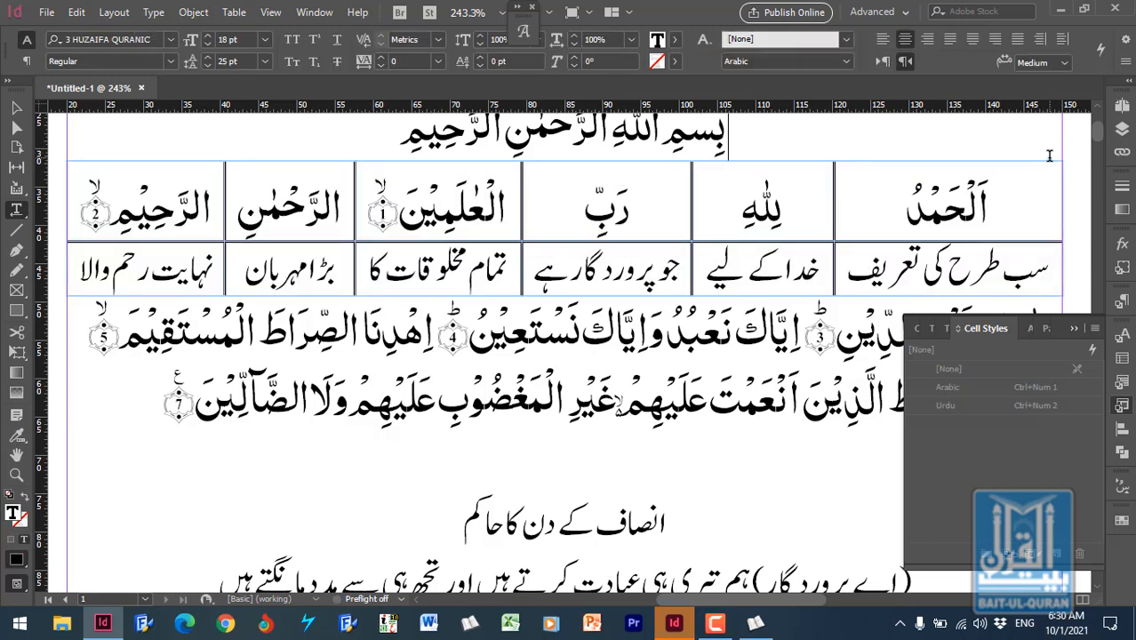
pyautogui.click(1053, 153)
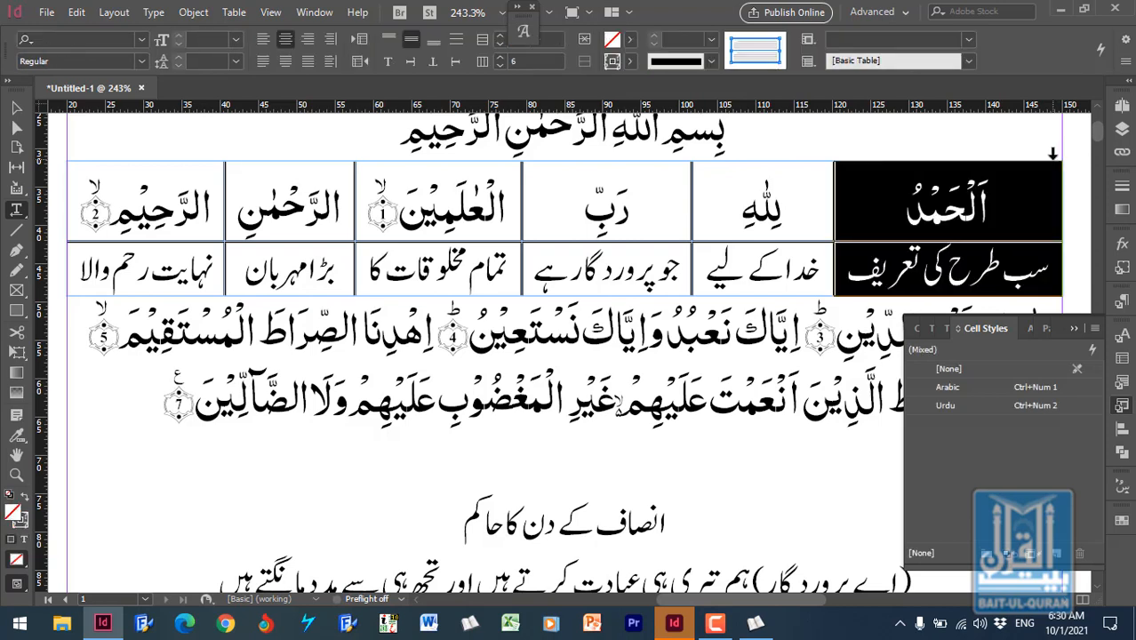
pyautogui.click(1036, 146)
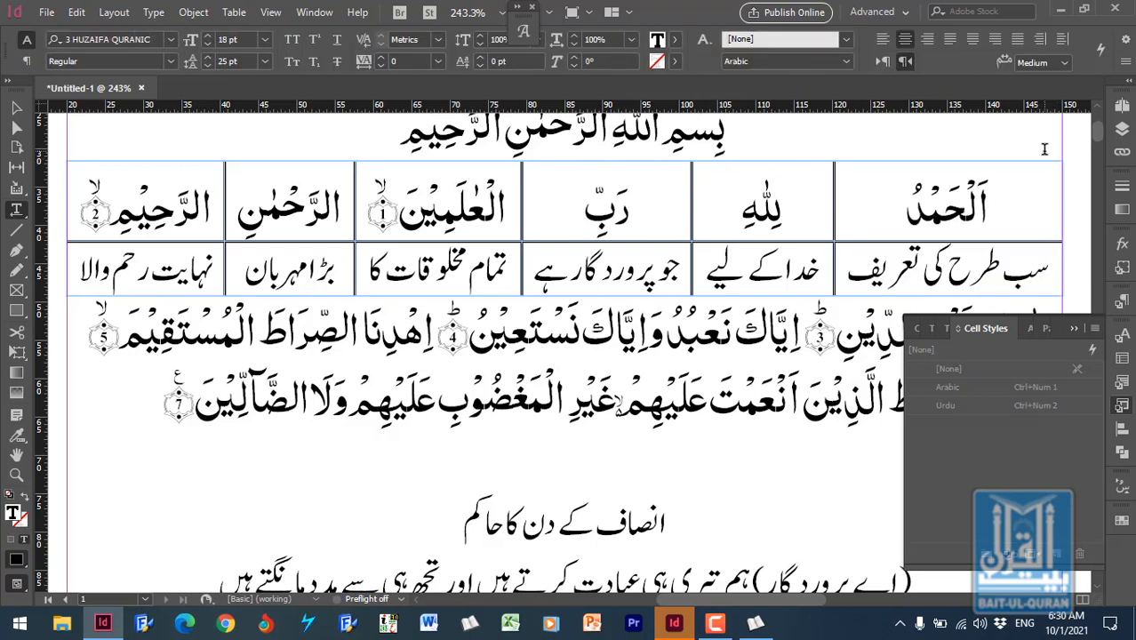
pyautogui.click(1063, 179)
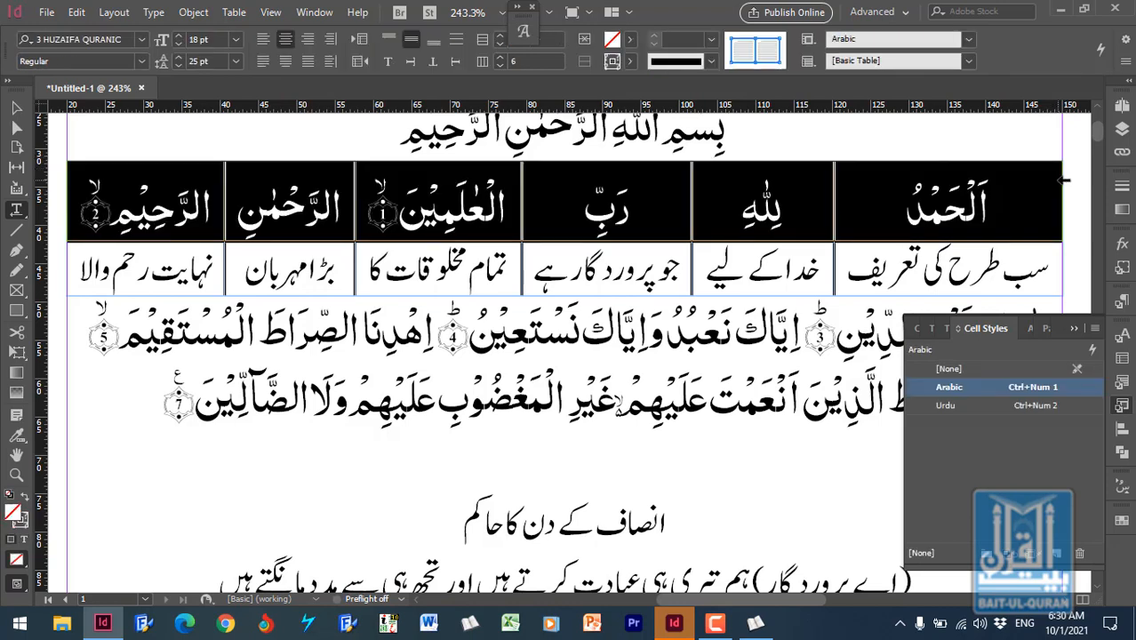
# Step: Select the Arabic row and the Urdu translation row of the table in turn to check which cell style each uses
pyautogui.click(1061, 266)
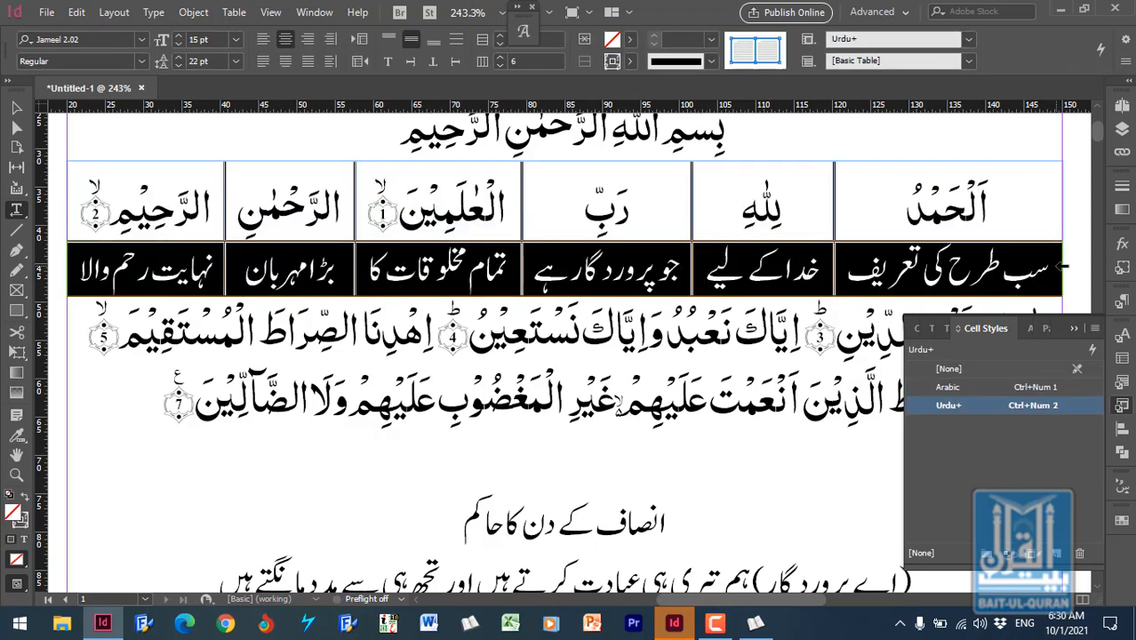
pyautogui.keyDown('shift'); pyautogui.click(1069, 164); pyautogui.keyUp('shift')
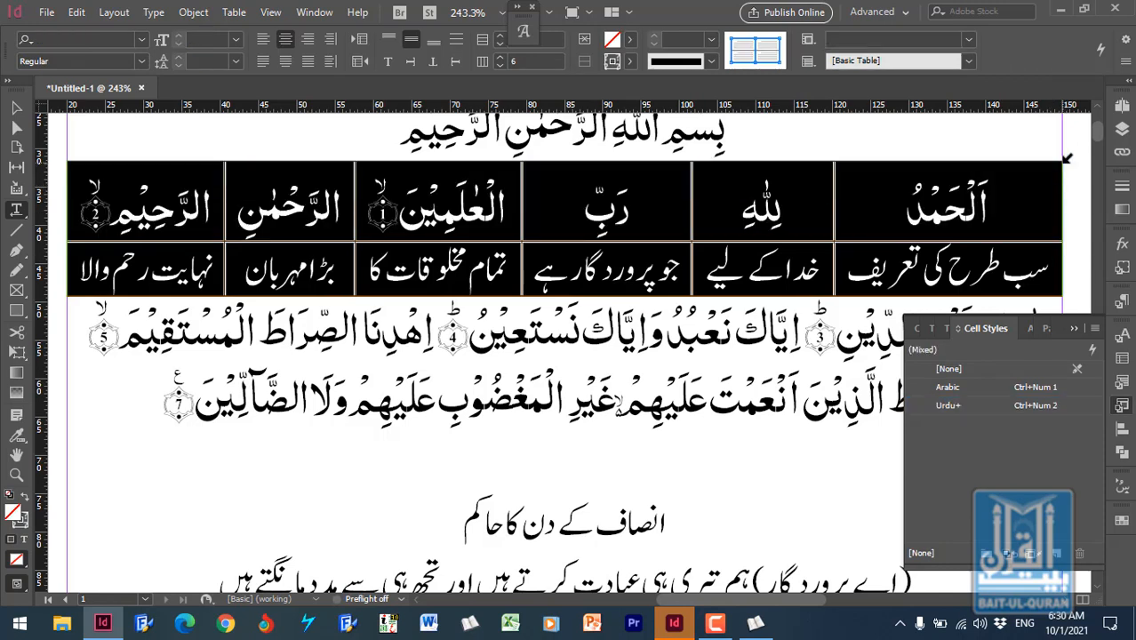
pyautogui.click(1021, 191)
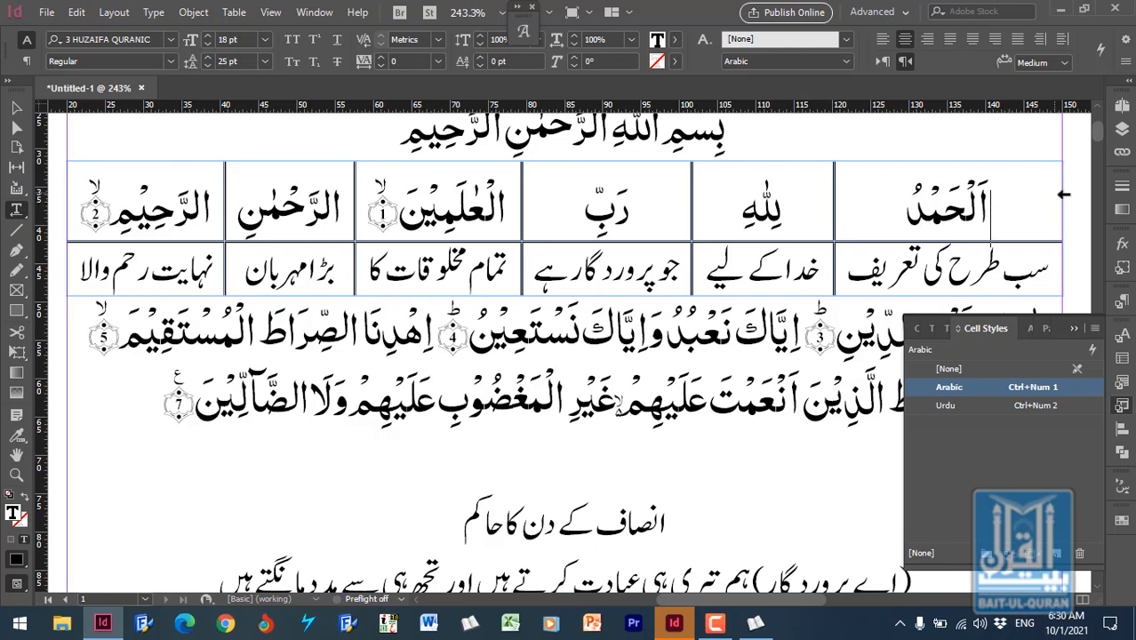
pyautogui.click(1064, 194)
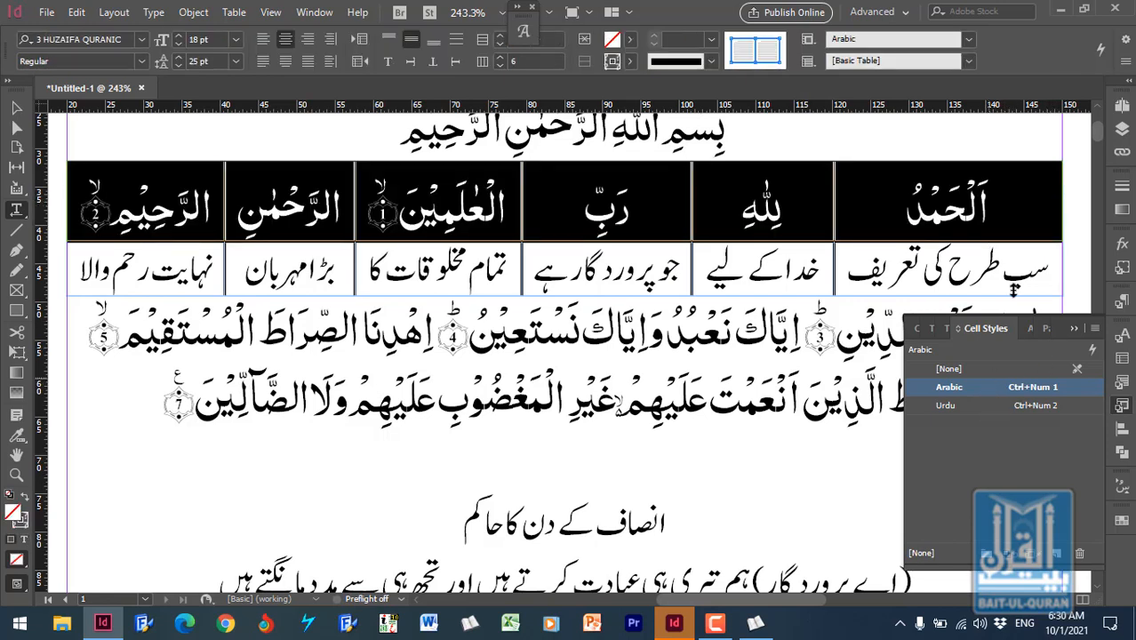
pyautogui.click(1027, 213)
pyautogui.click(1064, 272)
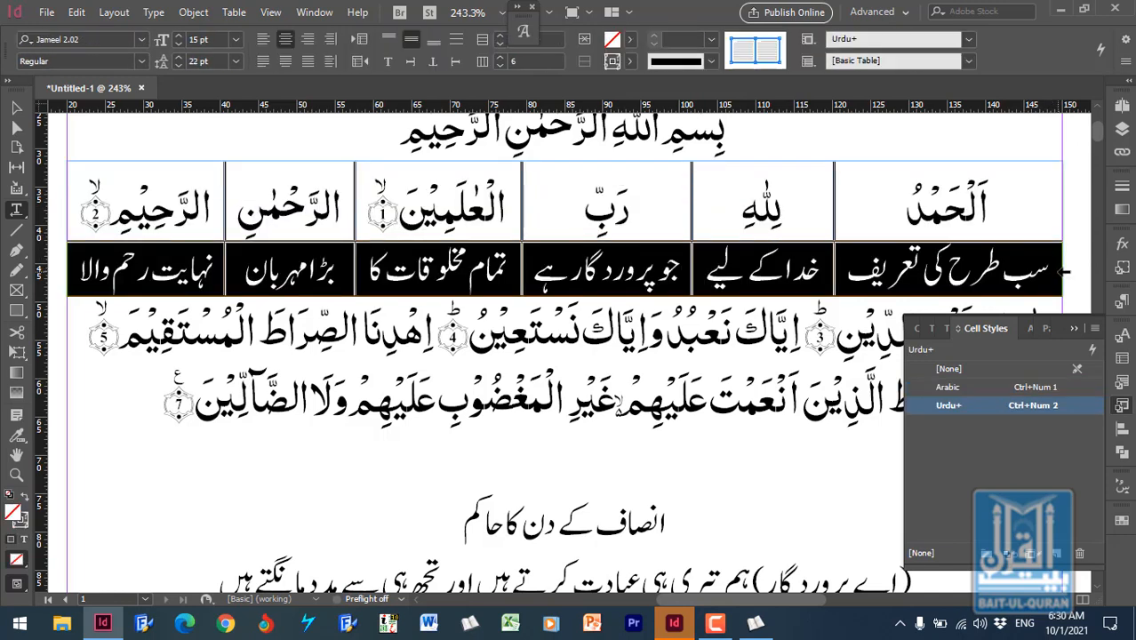
# Step: Edit the Urdu cell style and set its top cell inset to 2.5 mm
pyautogui.click(1012, 272)
pyautogui.rightClick(976, 406)
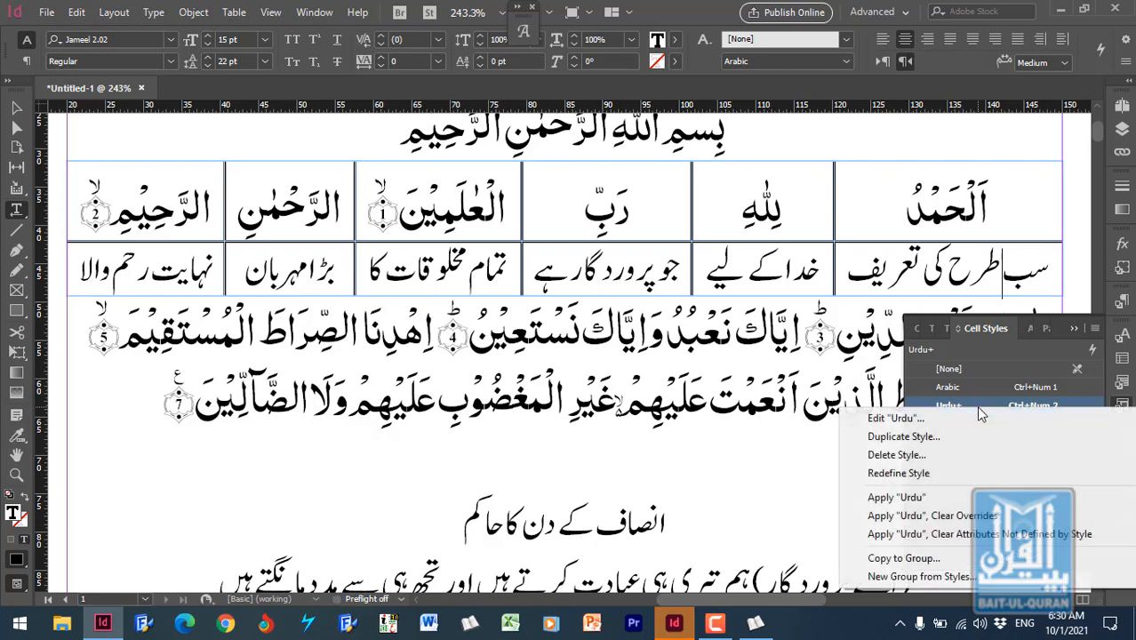
pyautogui.click(948, 422)
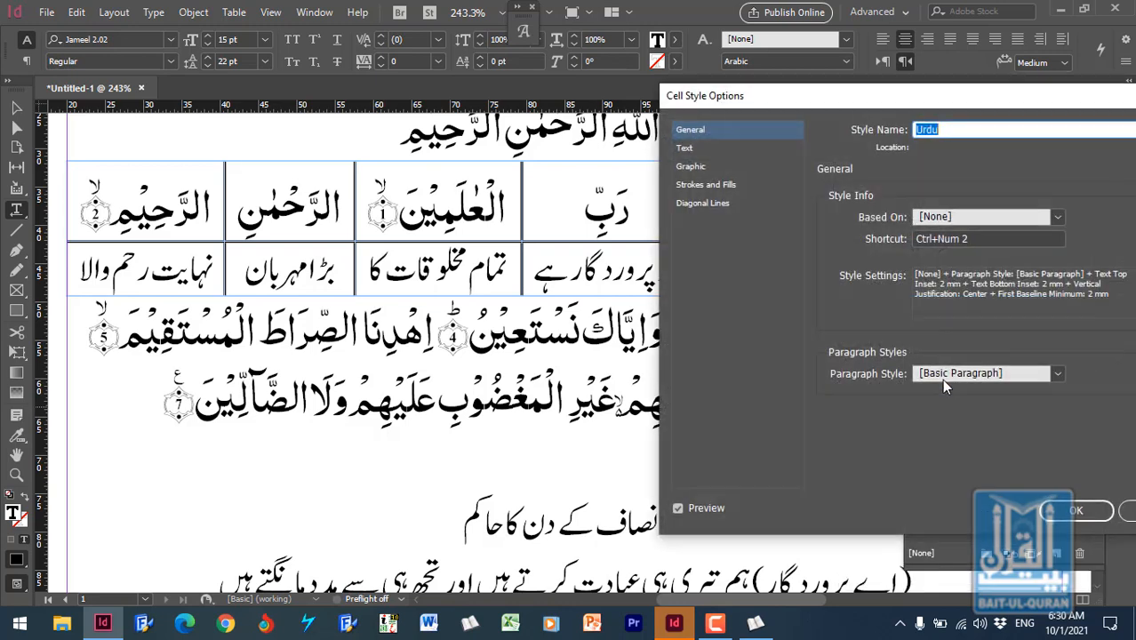
pyautogui.moveTo(856, 113); pyautogui.dragTo(829, 33)
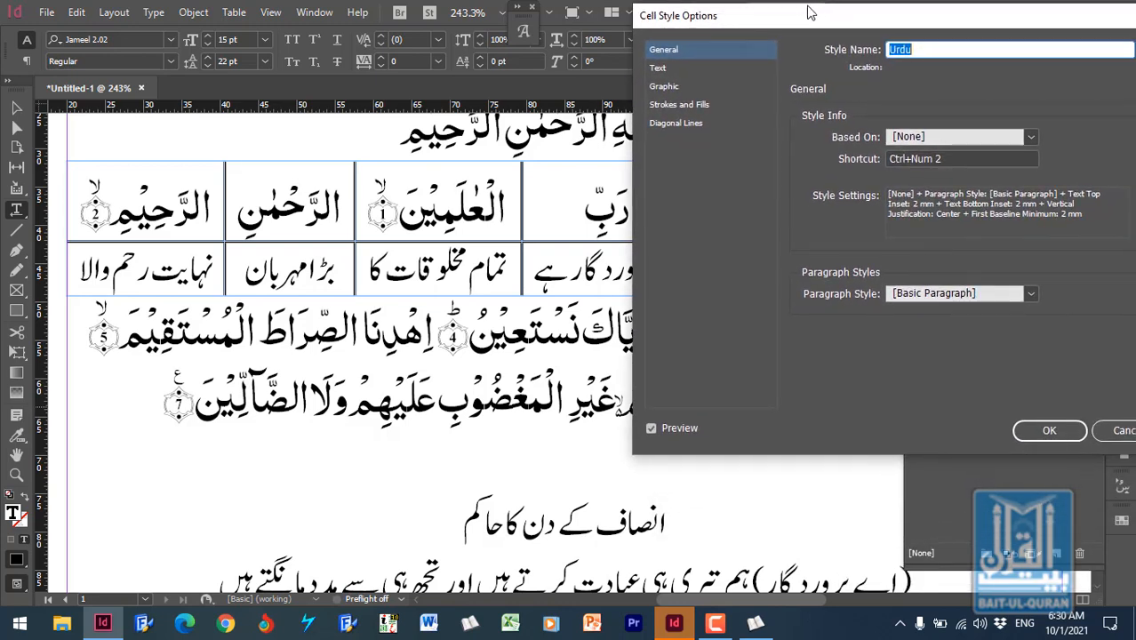
pyautogui.click(665, 70)
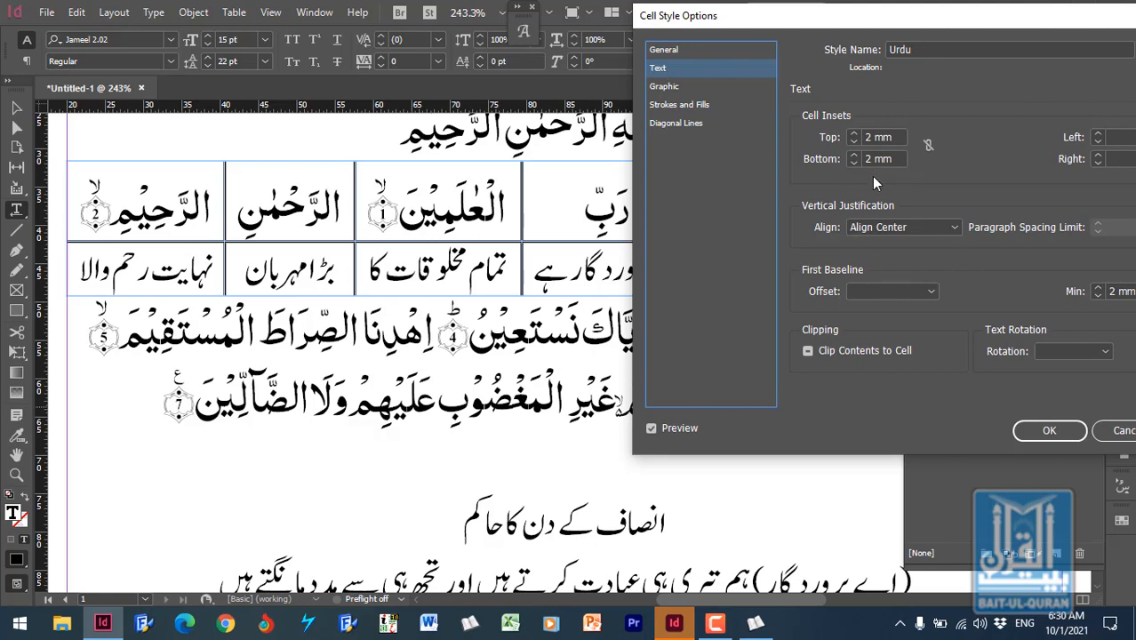
pyautogui.click(854, 133)
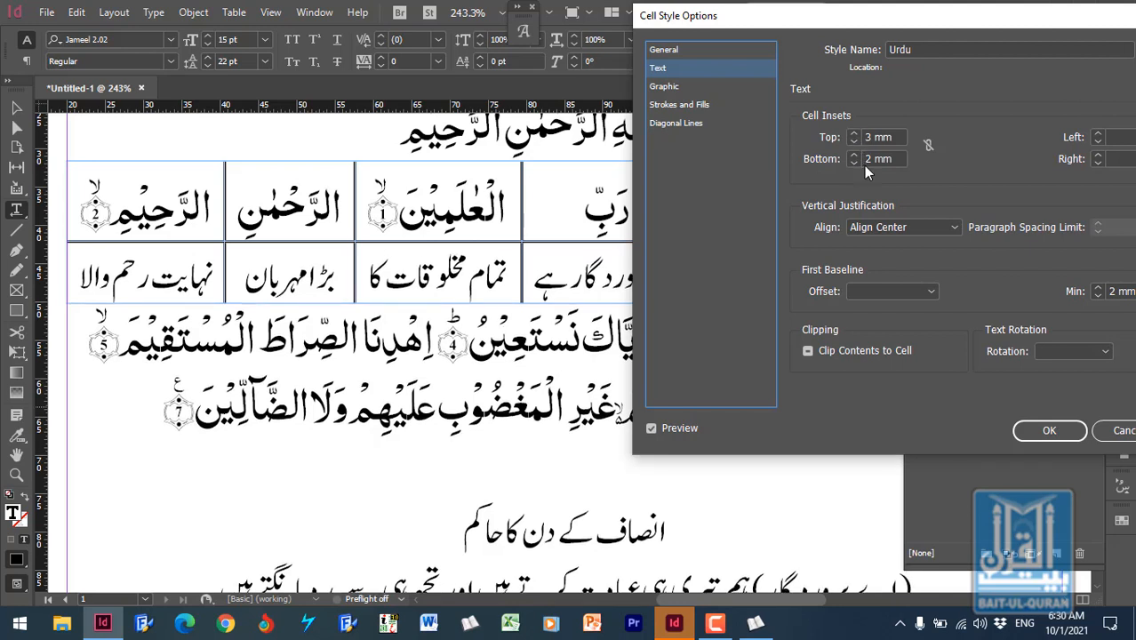
pyautogui.doubleClick(869, 137)
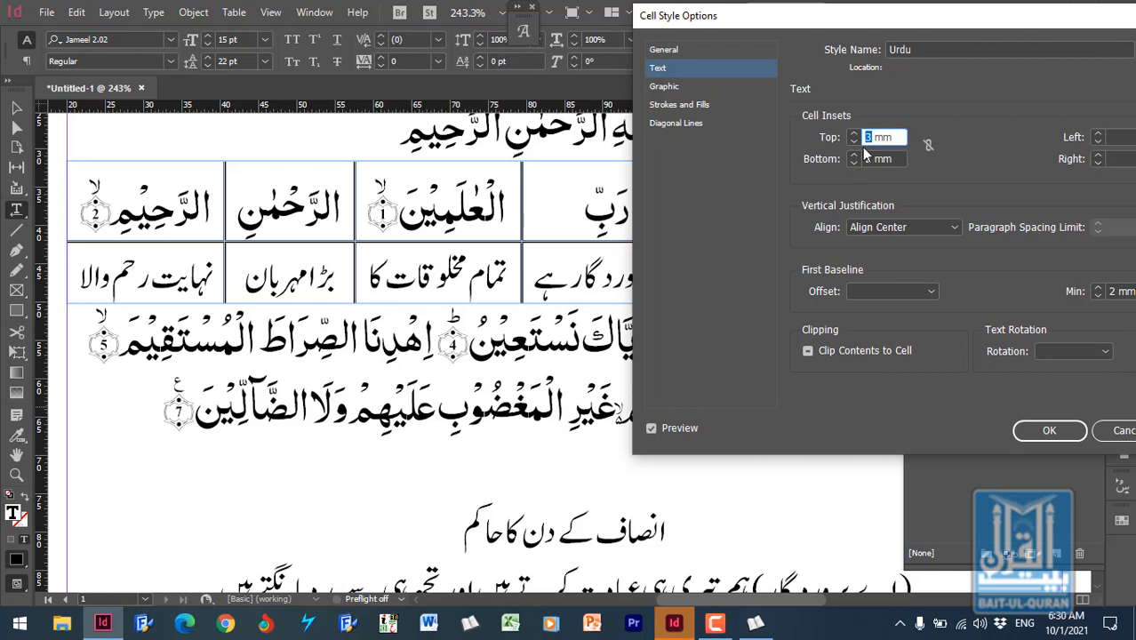
pyautogui.write('2.5')
# Step: Set the Urdu cell style's bottom inset to 2.5 mm and apply the style changes
pyautogui.click(885, 158)
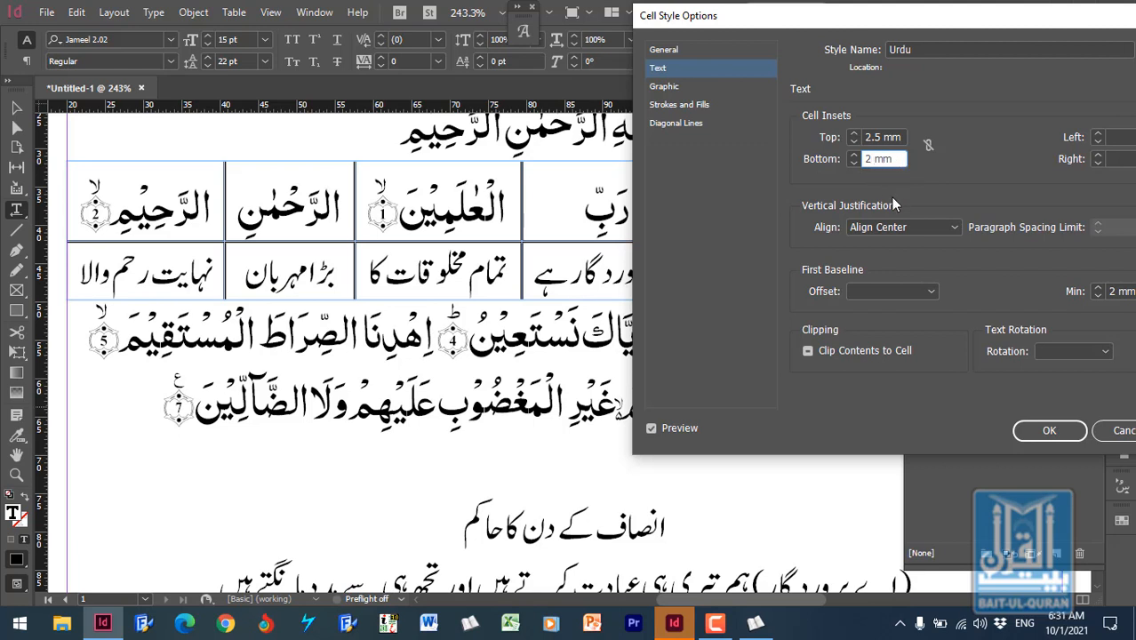
pyautogui.write('.5')
pyautogui.click(895, 133)
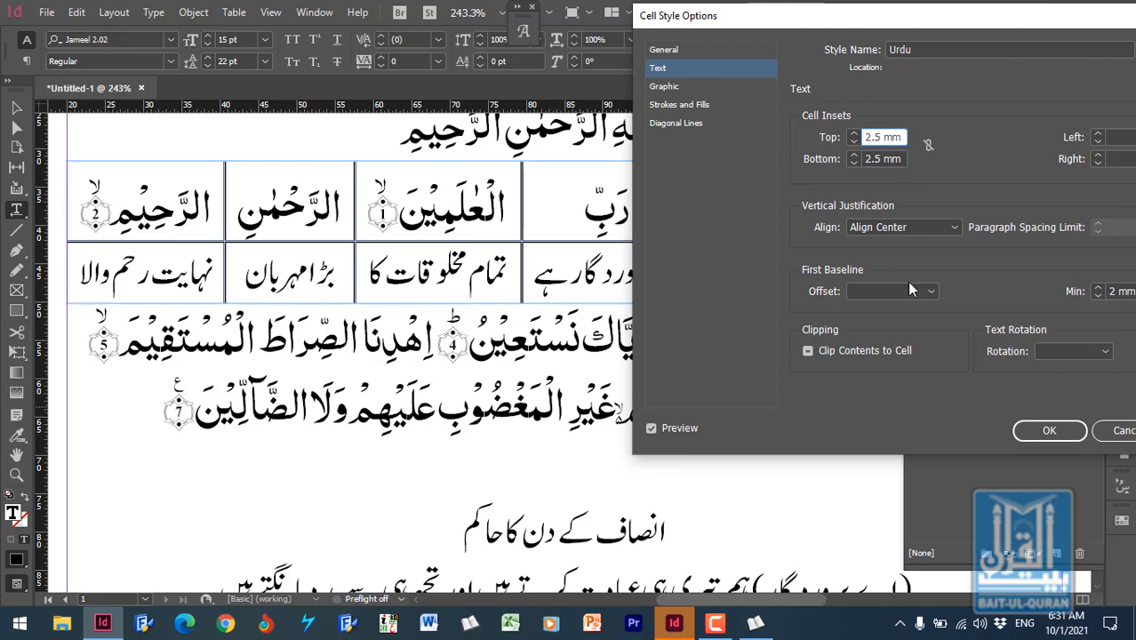
pyautogui.click(1043, 433)
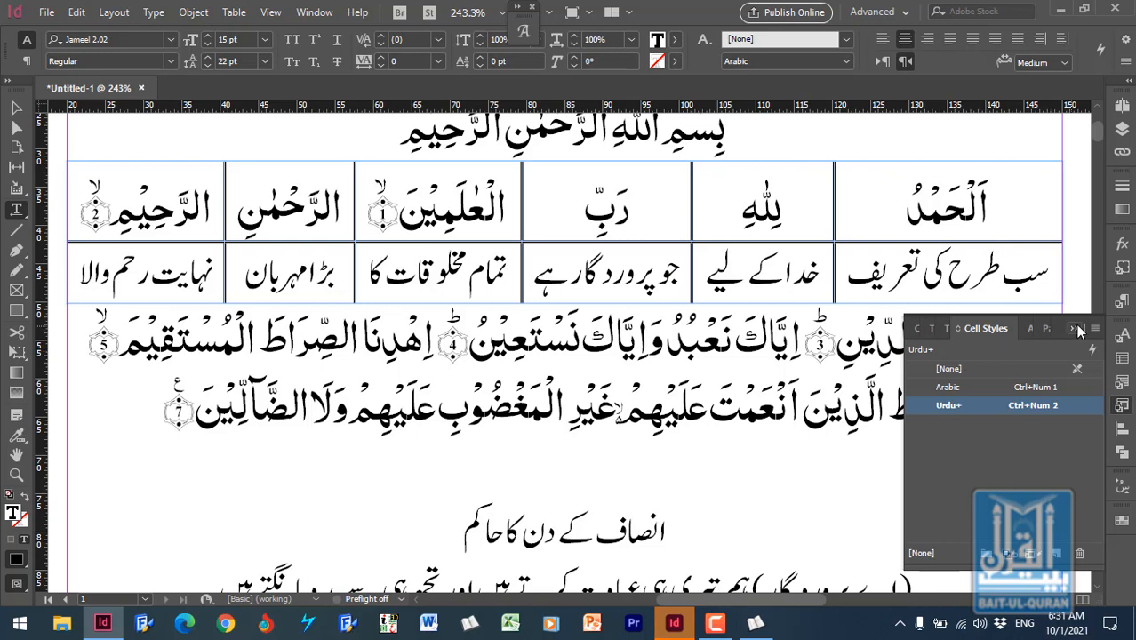
pyautogui.click(1076, 328)
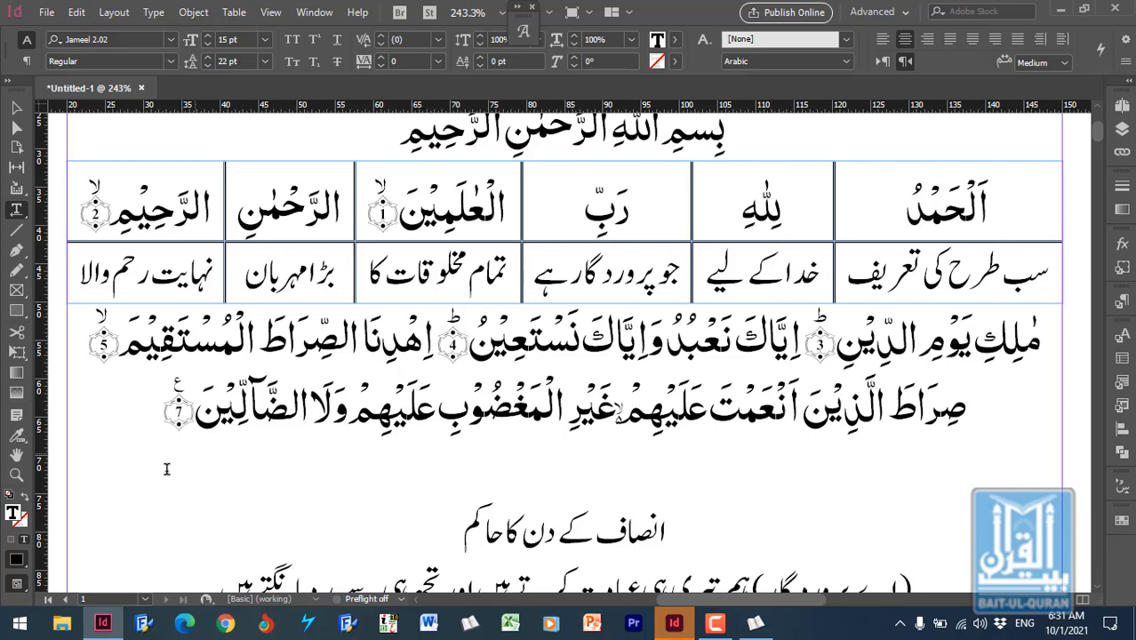
# Step: Examine the table's inner cell borders and its outer edge beside the first word up close
pyautogui.click(21, 477)
pyautogui.moveTo(192, 218); pyautogui.dragTo(278, 302)
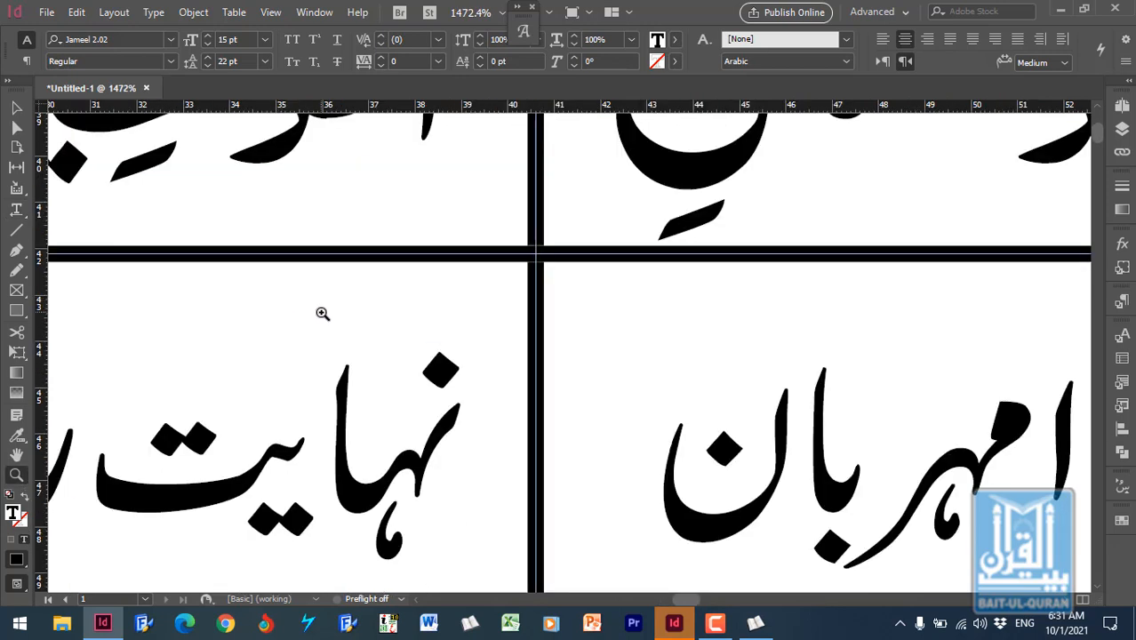
pyautogui.hotkey('ctrl', '-')
pyautogui.hotkey('ctrl', '-')
pyautogui.hotkey('ctrl', '-')
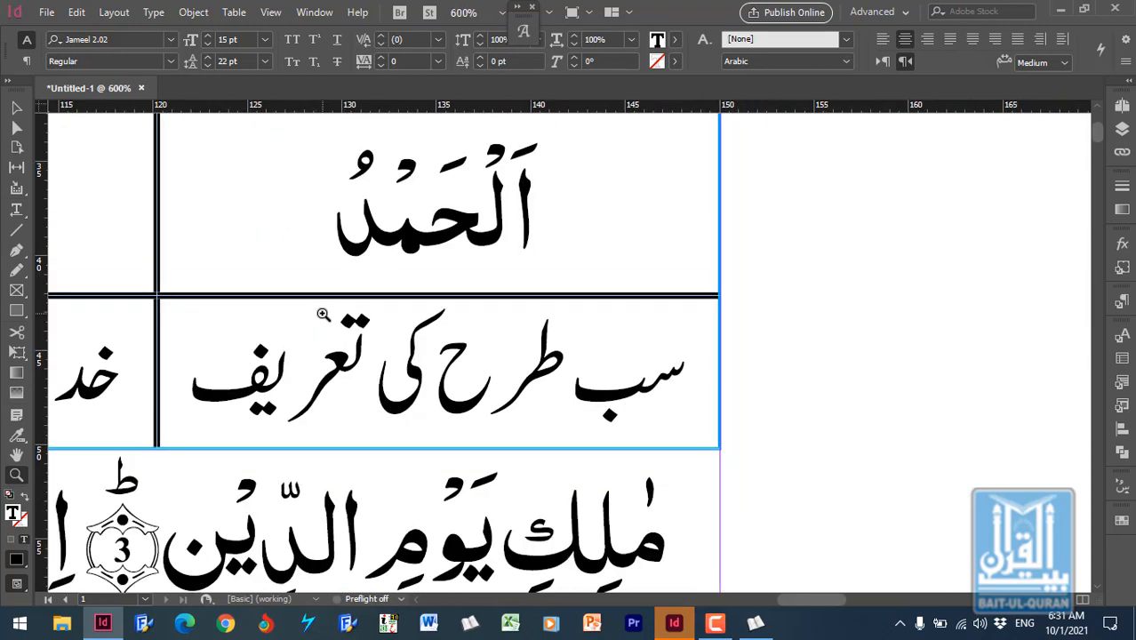
pyautogui.moveTo(757, 253); pyautogui.dragTo(625, 349)
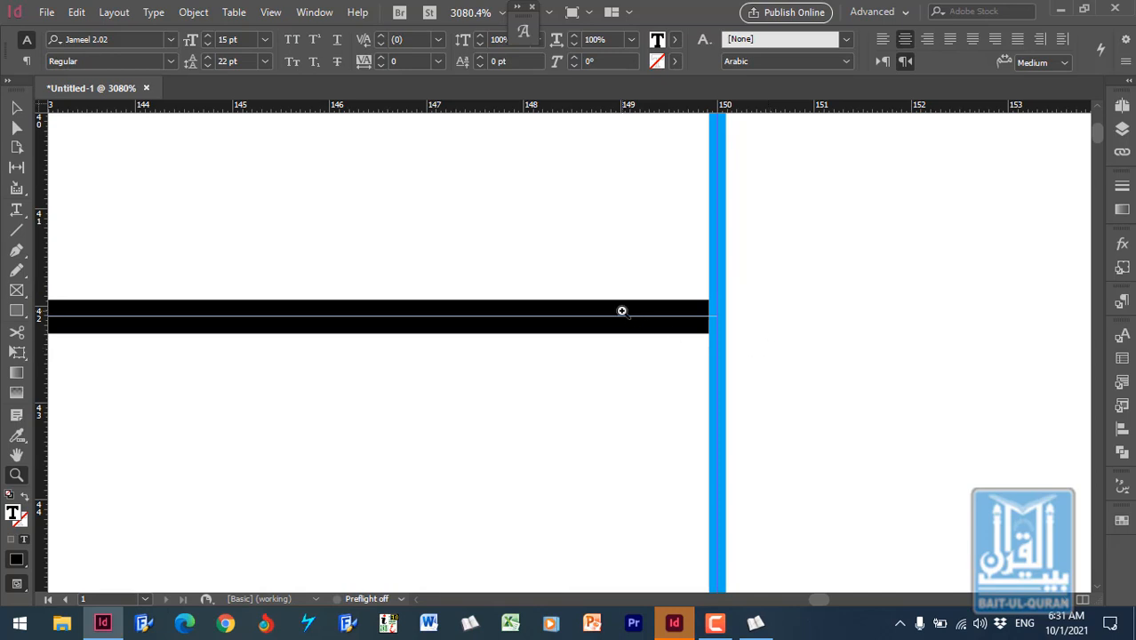
pyautogui.hotkey('ctrl', '-')
pyautogui.hotkey('ctrl', '-')
pyautogui.hotkey('ctrl', '-')
pyautogui.hotkey('ctrl', '-')
pyautogui.hotkey('ctrl', '-')
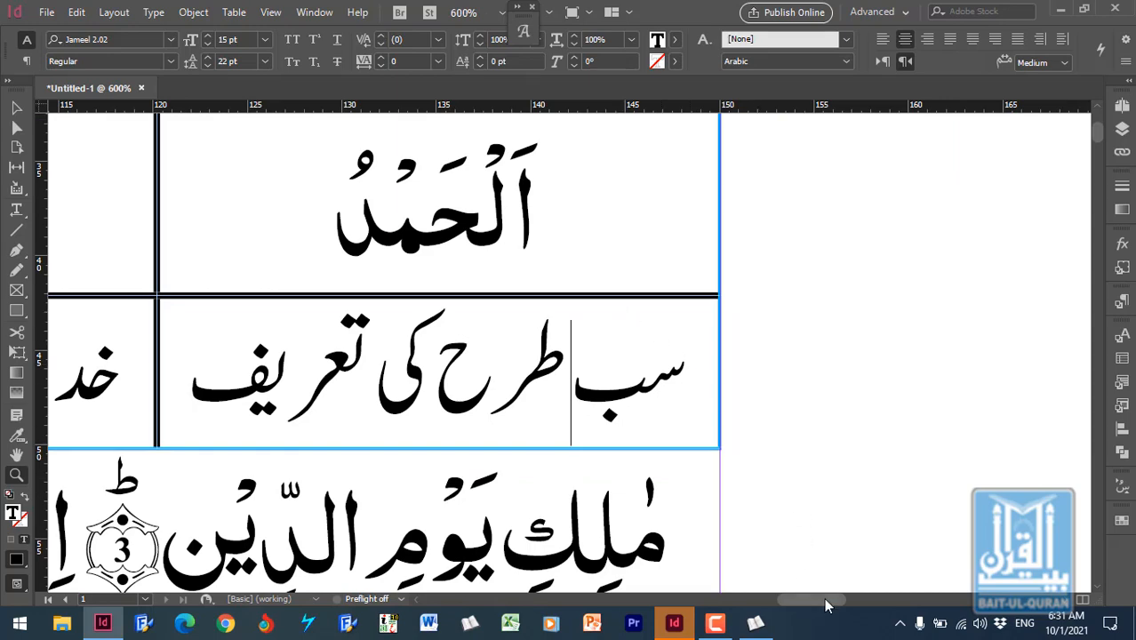
pyautogui.moveTo(824, 597); pyautogui.dragTo(788, 595)
pyautogui.hotkey('ctrl', '-')
pyautogui.hotkey('ctrl', '-')
pyautogui.hotkey('ctrl', '-')
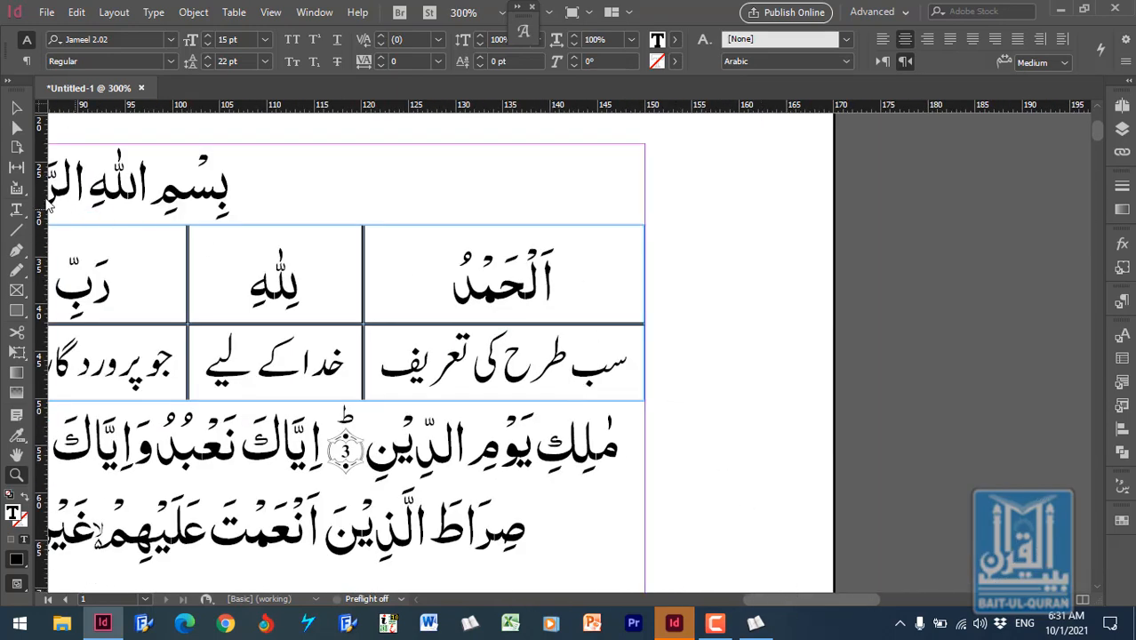
# Step: Save the document as Untitled-1.indd in the Documents folder, replacing the existing file
pyautogui.click(465, 293)
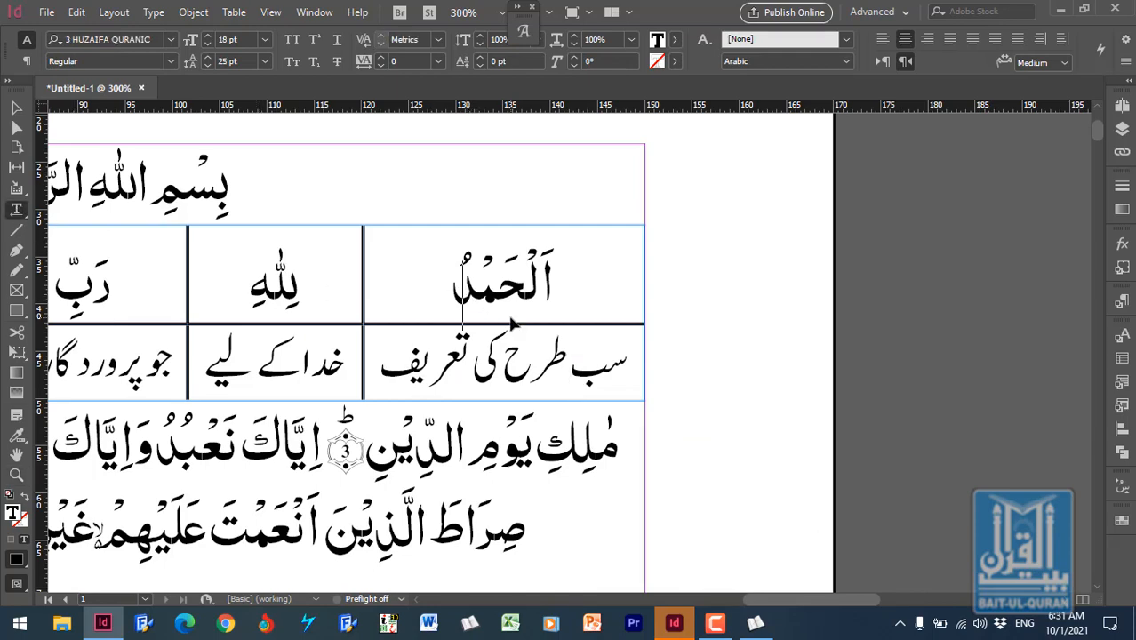
pyautogui.hotkey('ctrl', 's')
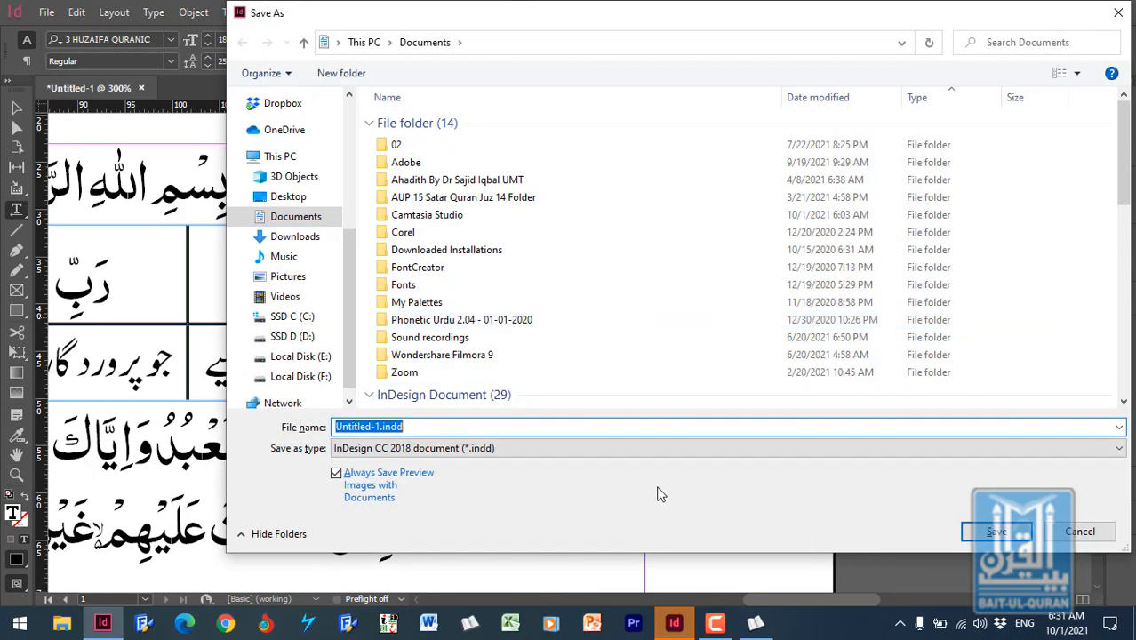
pyautogui.click(990, 531)
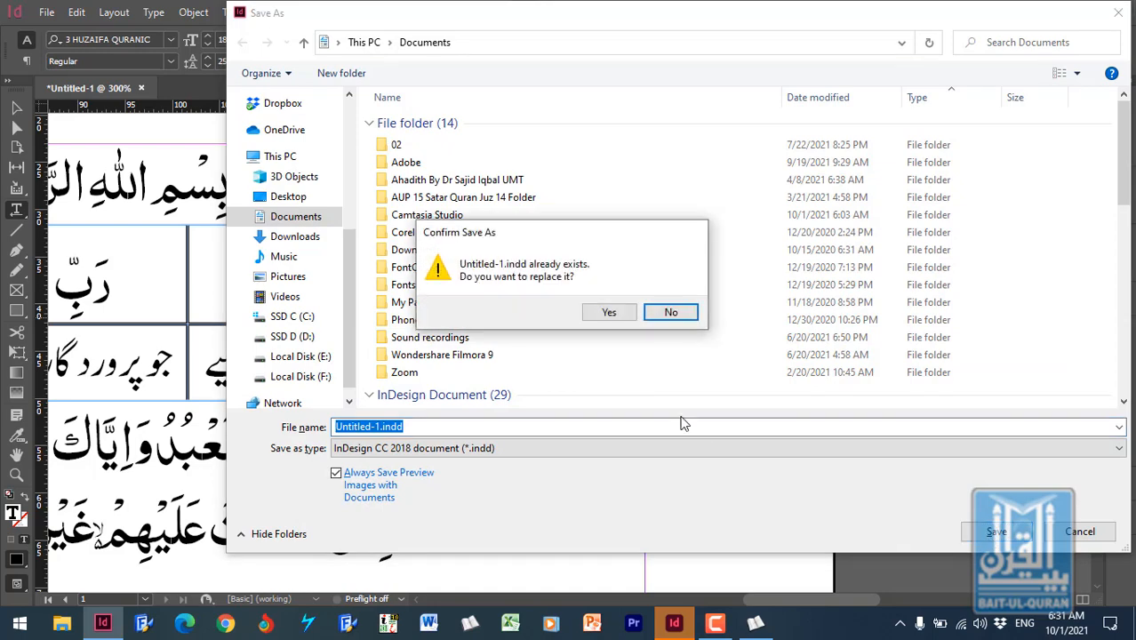
pyautogui.click(621, 313)
pyautogui.click(629, 370)
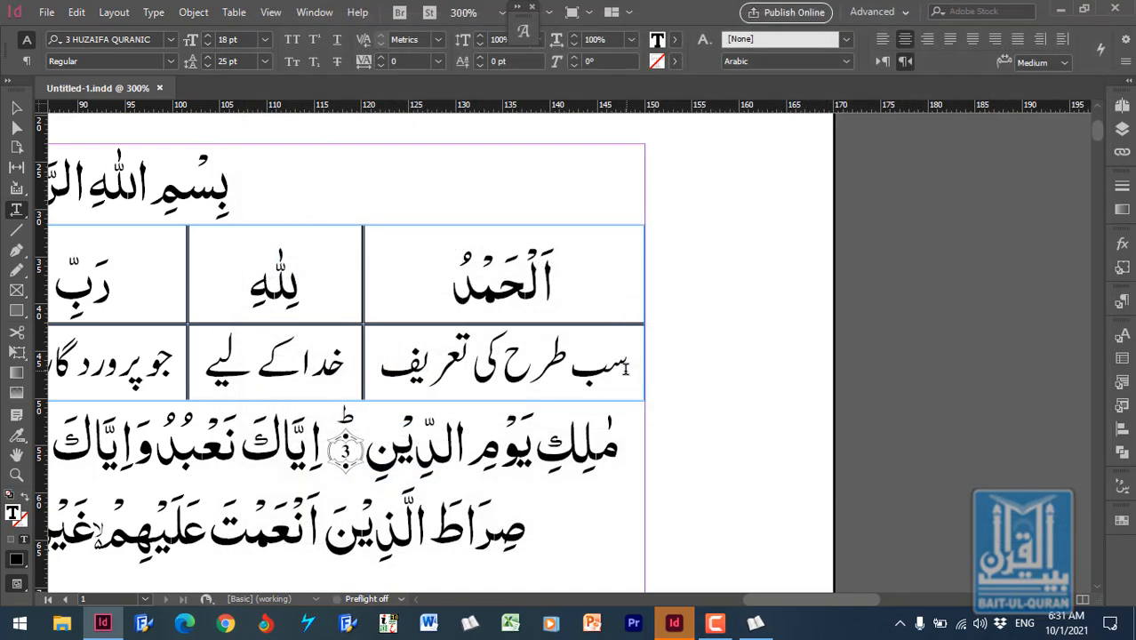
pyautogui.moveTo(843, 597); pyautogui.dragTo(799, 600)
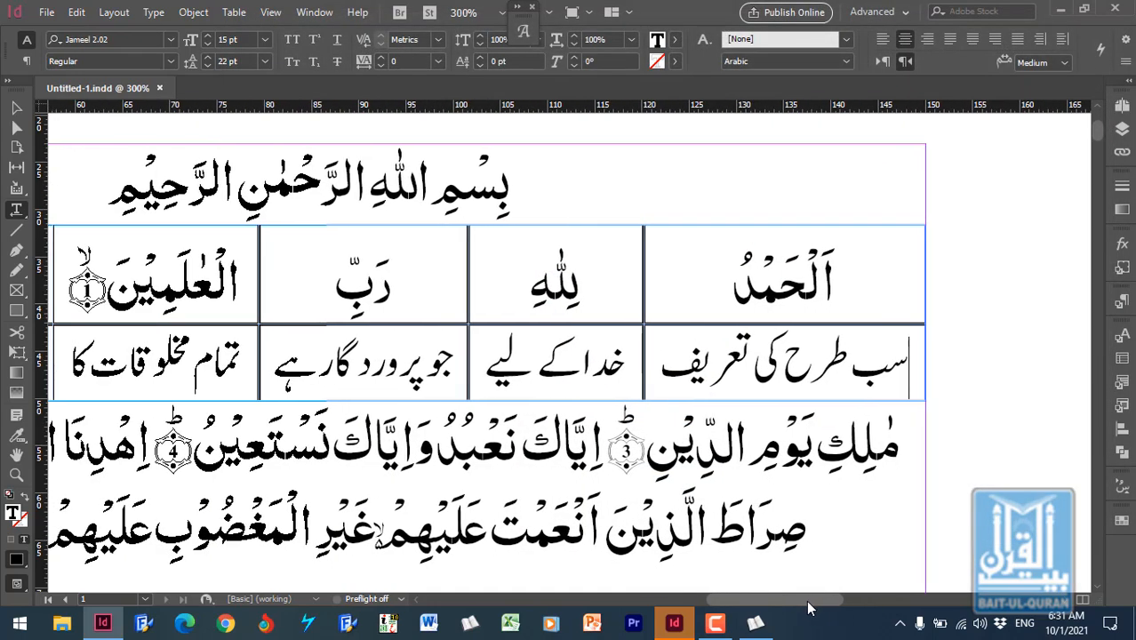
pyautogui.click(803, 307)
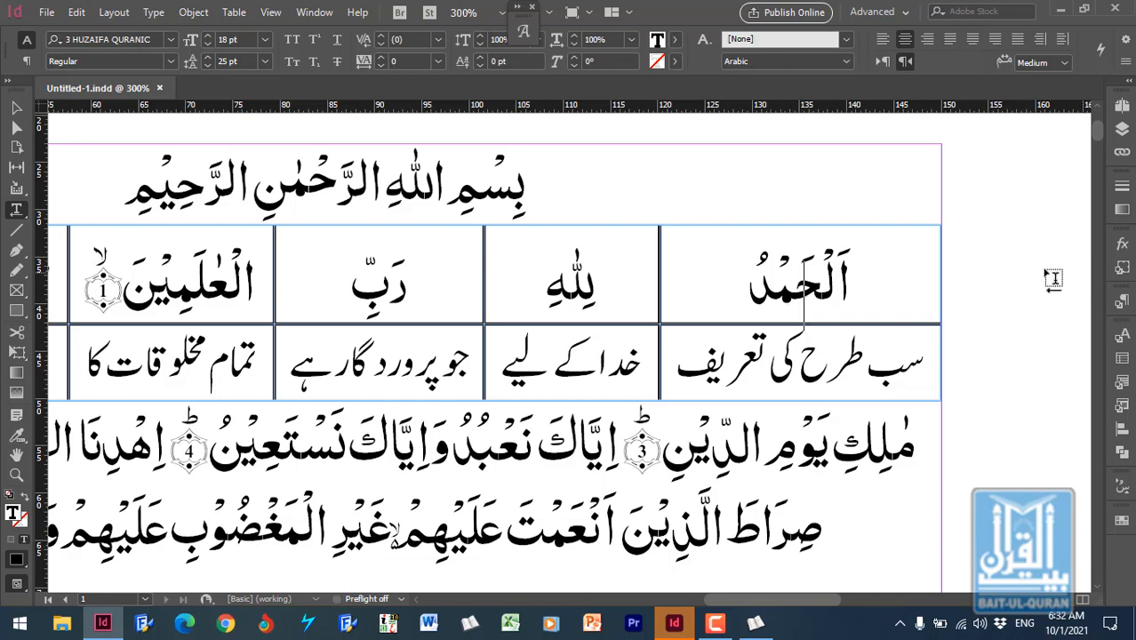
pyautogui.moveTo(812, 596); pyautogui.dragTo(794, 619)
pyautogui.click(791, 288)
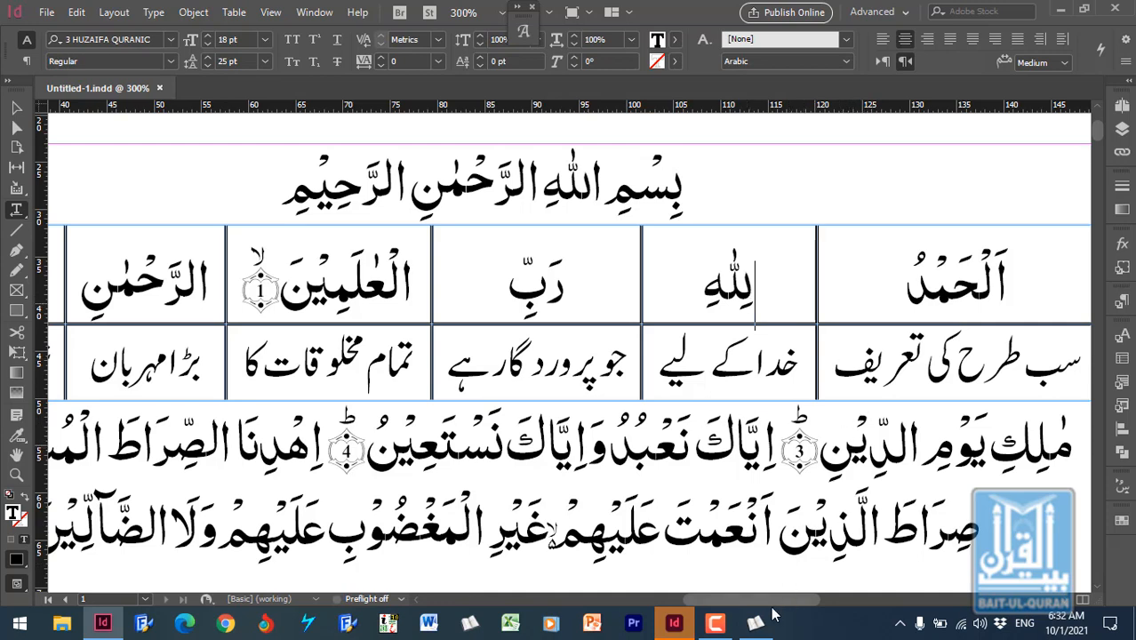
pyautogui.moveTo(770, 602); pyautogui.dragTo(796, 602)
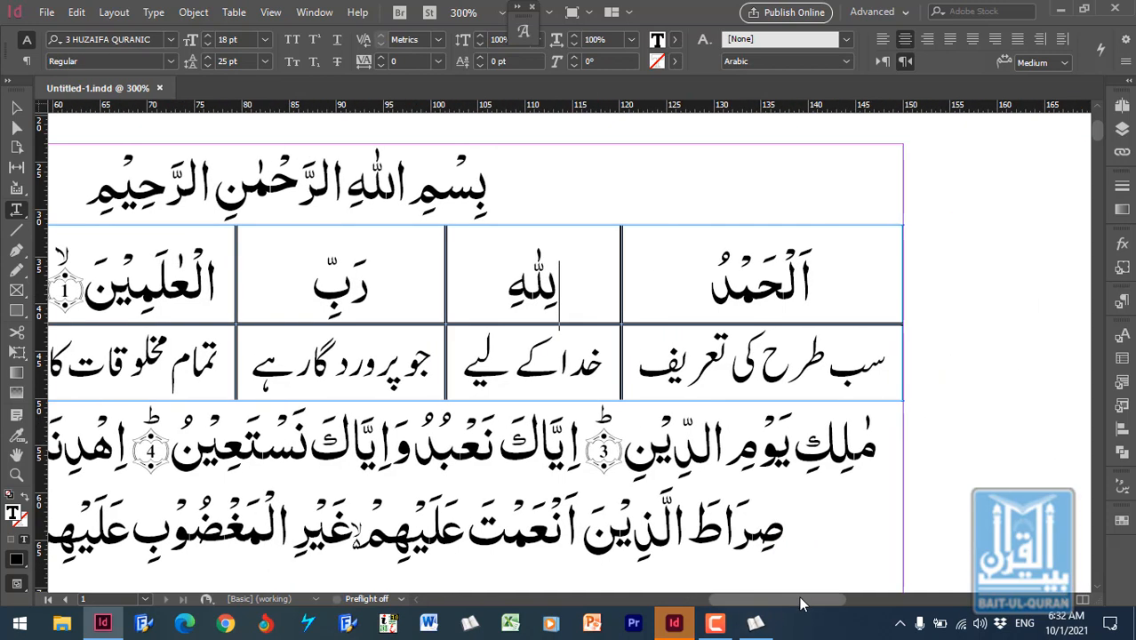
# Step: Edit the Urdu cell style and give its cell stroke a 0.5 pt weight and the Solid type
pyautogui.click(832, 369)
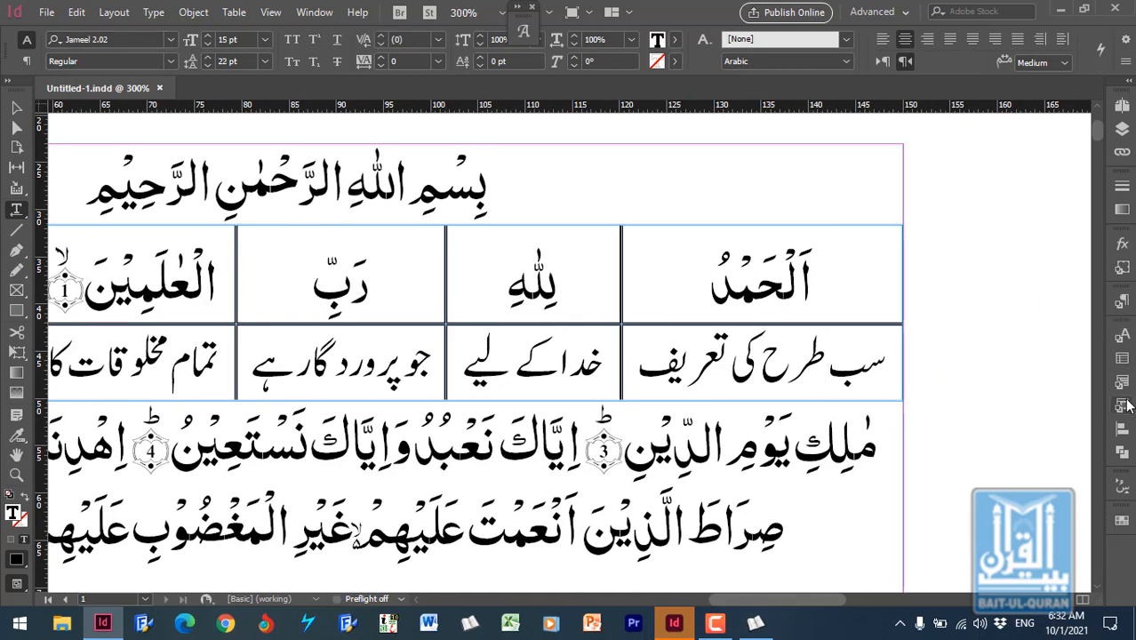
pyautogui.click(1122, 407)
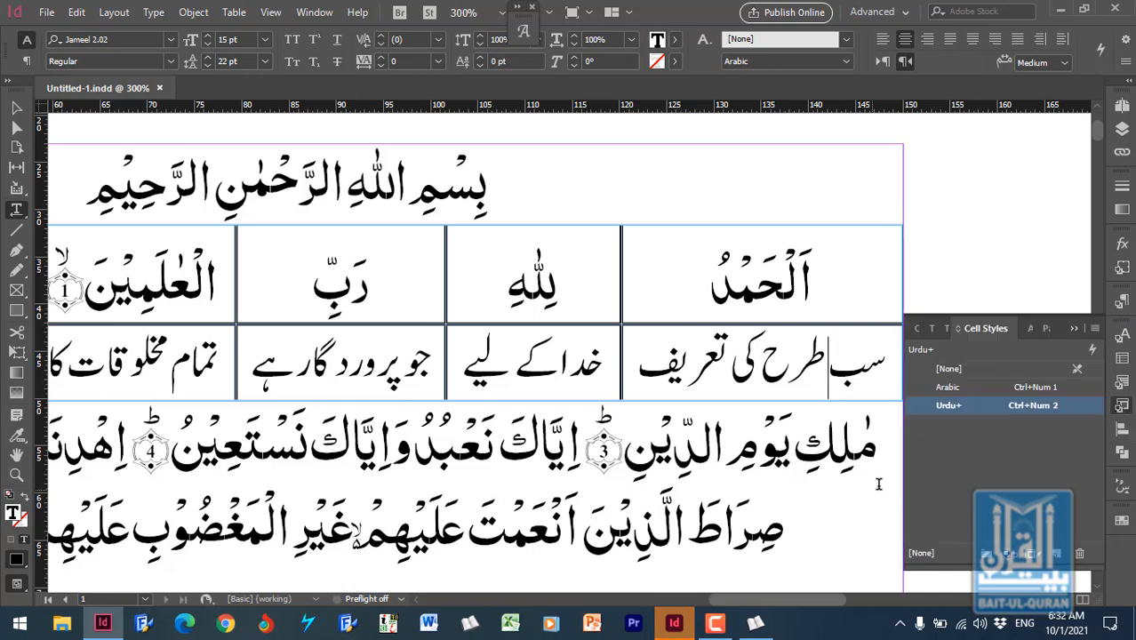
pyautogui.rightClick(982, 406)
pyautogui.click(951, 415)
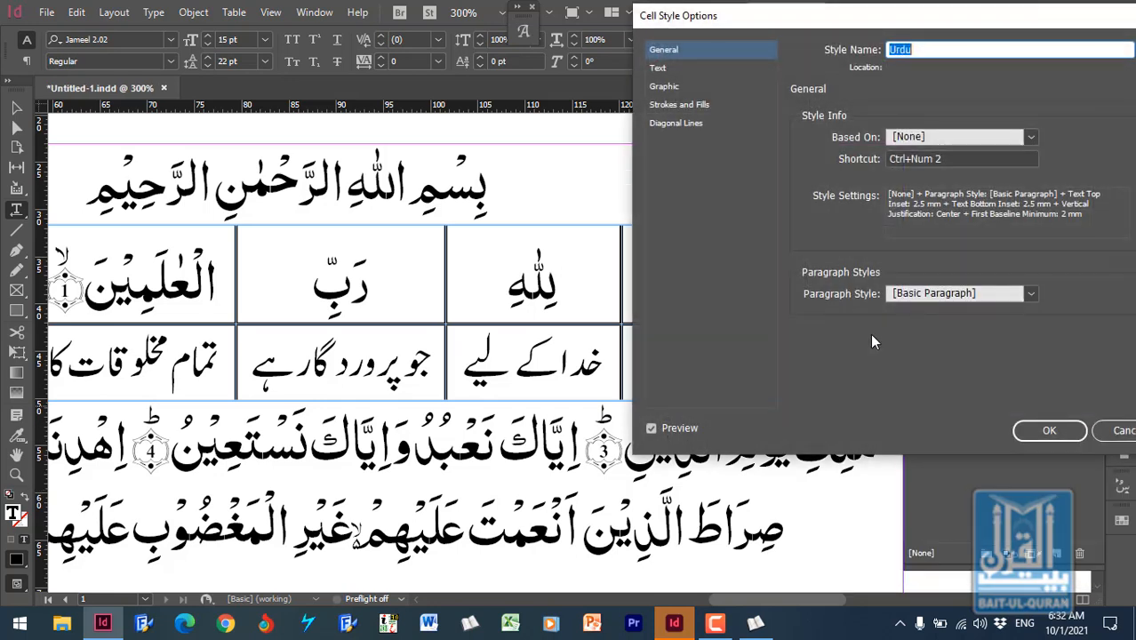
pyautogui.moveTo(786, 18); pyautogui.dragTo(597, 41)
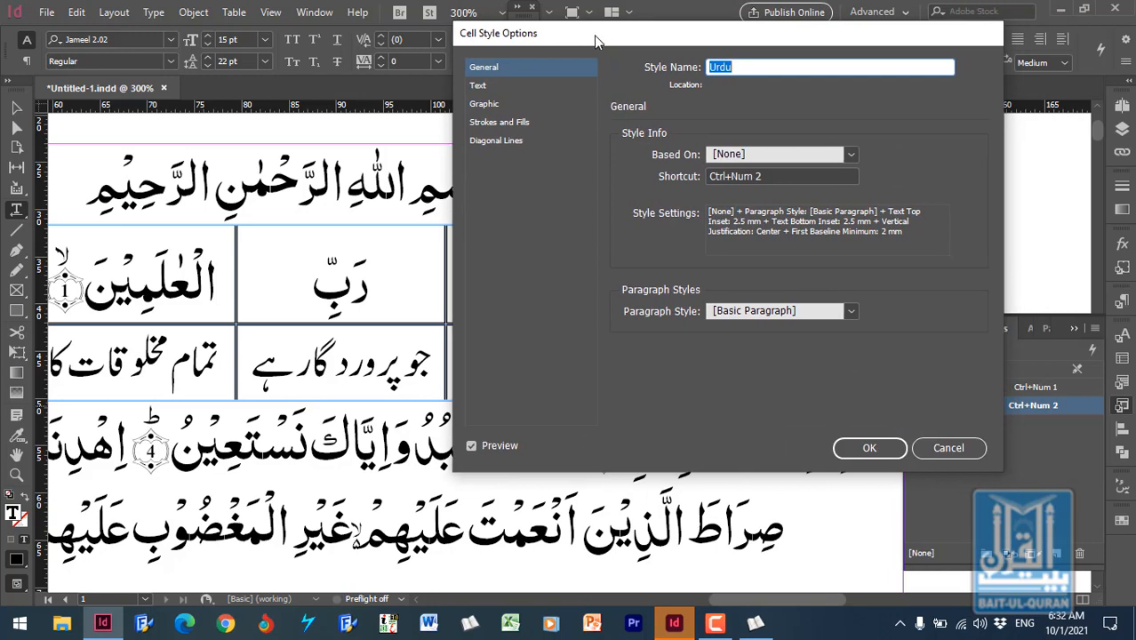
pyautogui.click(477, 87)
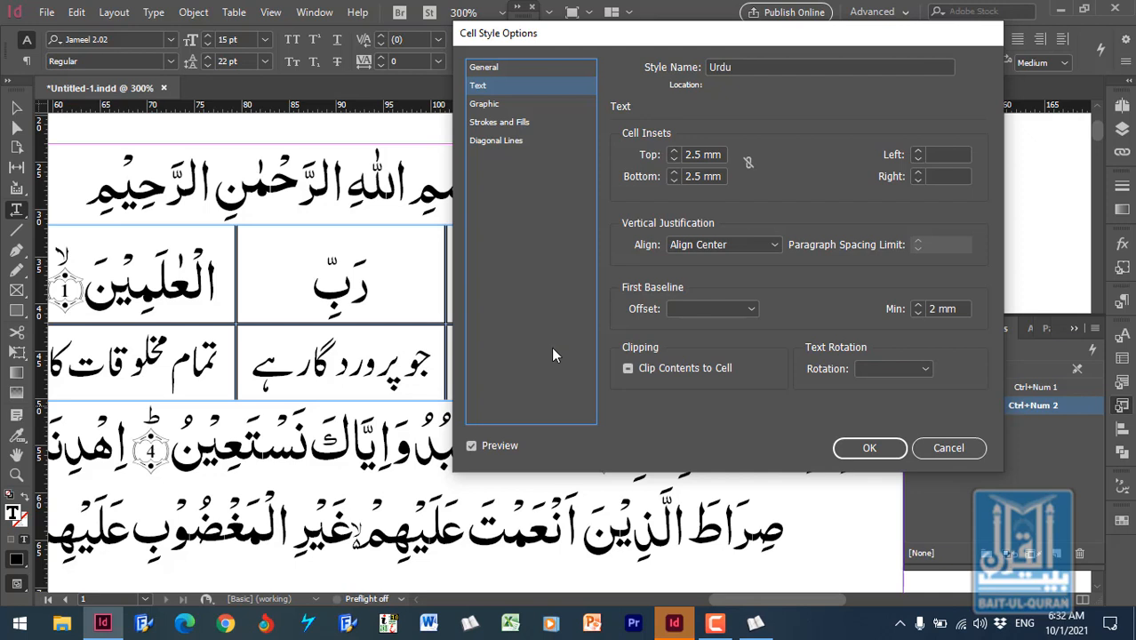
pyautogui.click(514, 124)
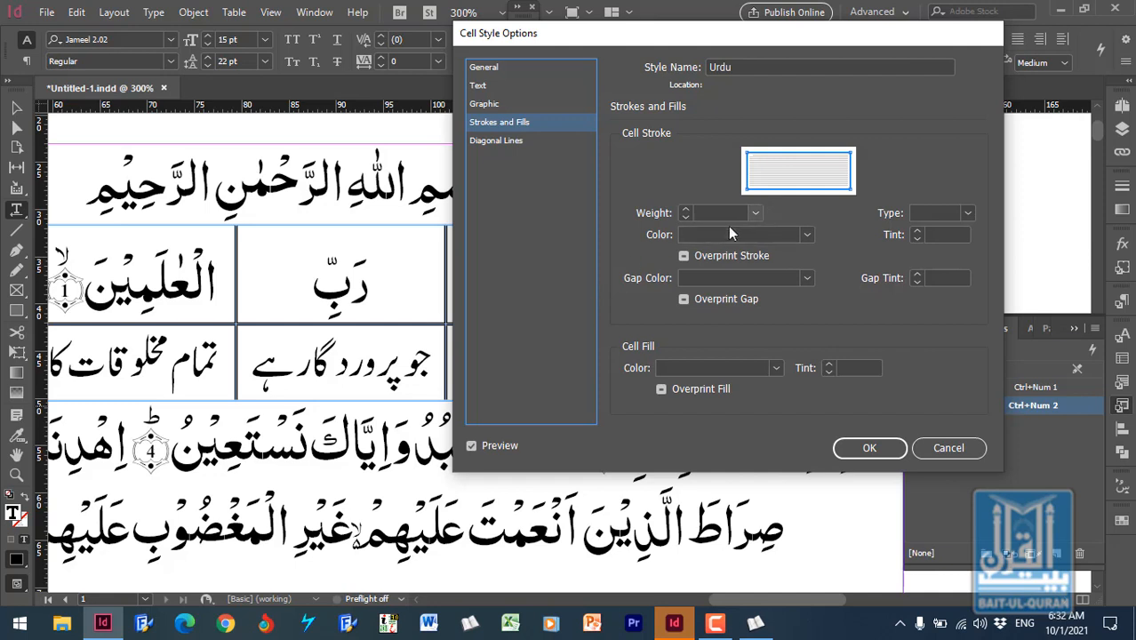
pyautogui.click(757, 212)
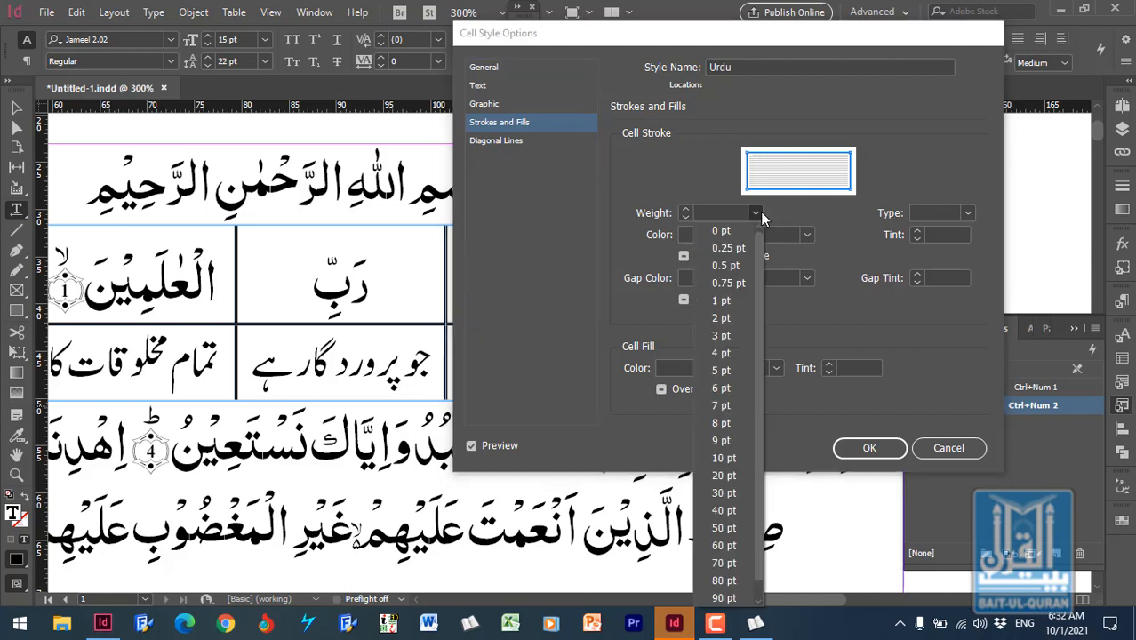
pyautogui.click(736, 269)
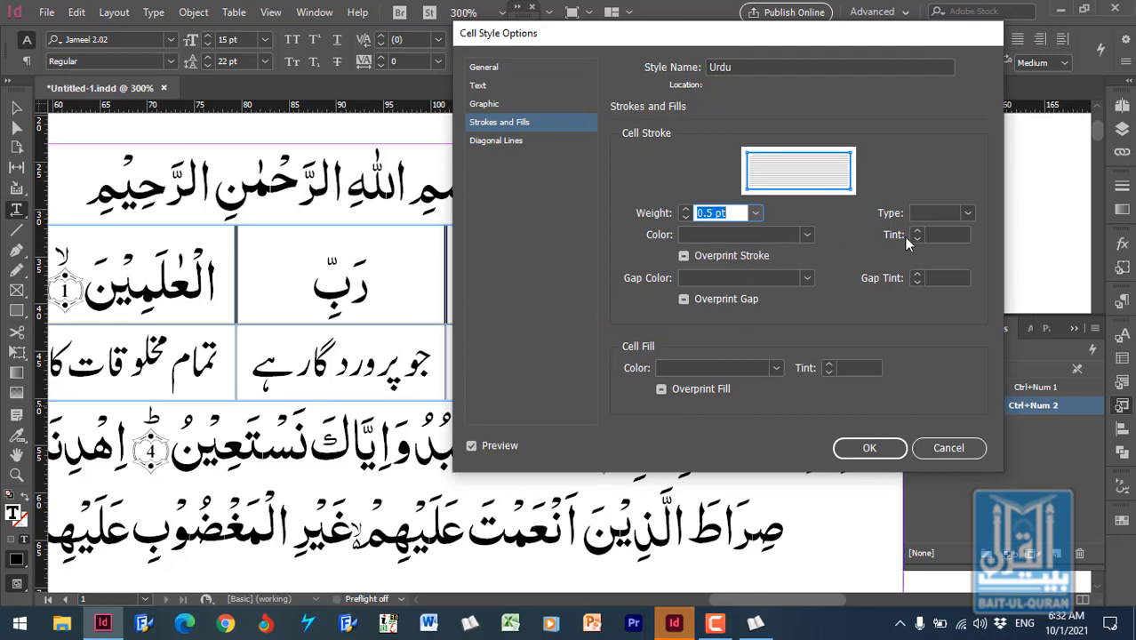
pyautogui.click(966, 211)
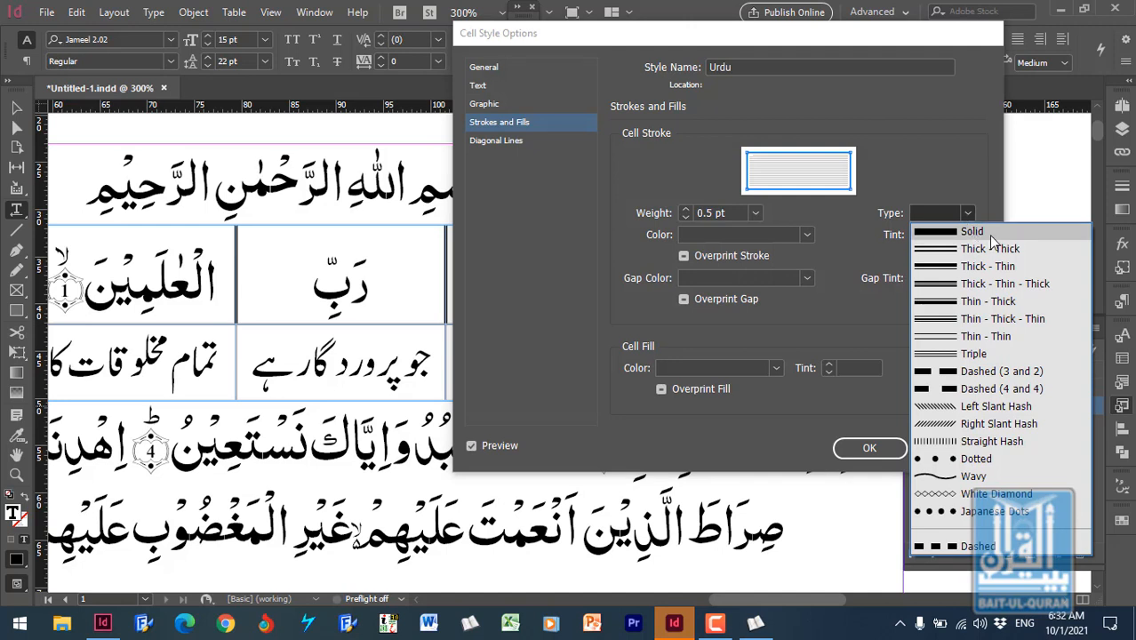
pyautogui.click(988, 233)
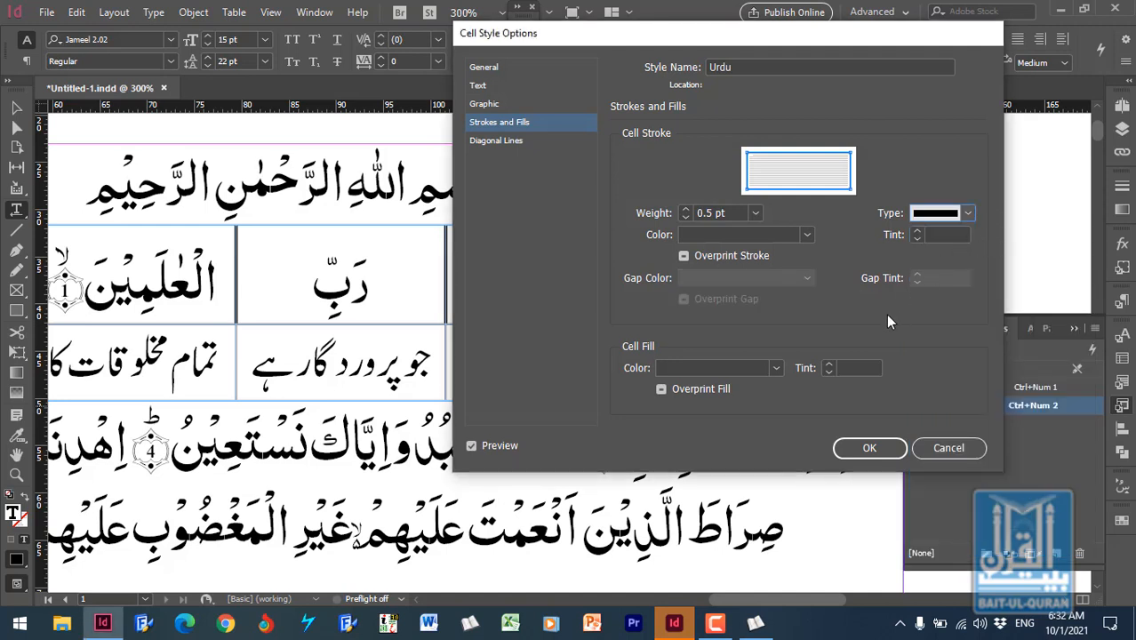
# Step: Try the Dashed (3 and 2) stroke type on the Urdu cell style and return it to Solid
pyautogui.click(968, 214)
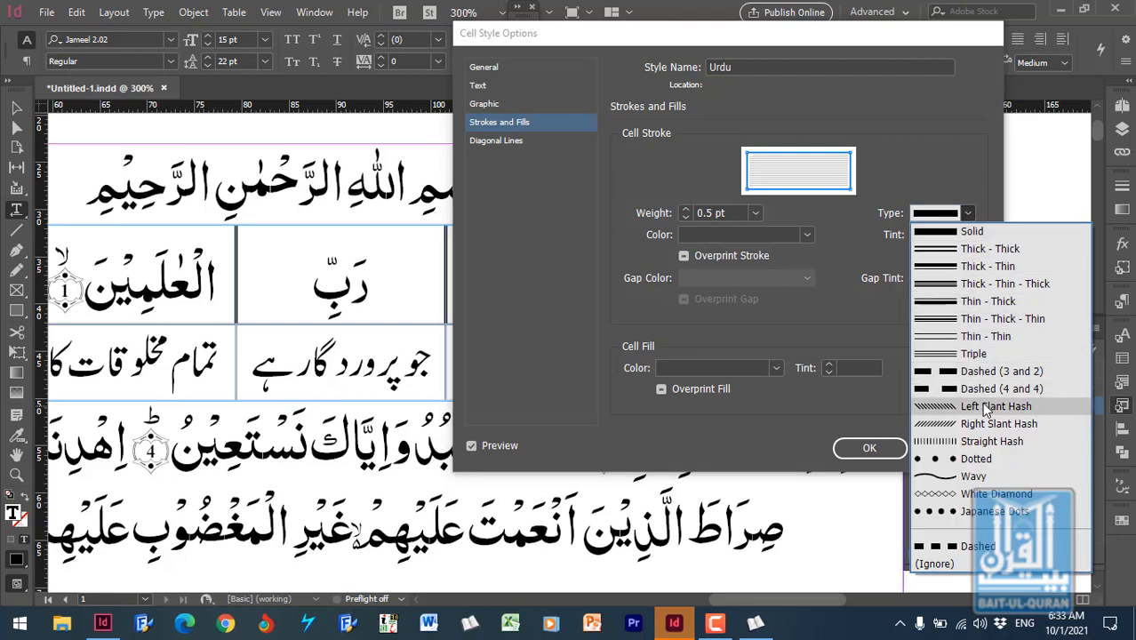
pyautogui.click(979, 373)
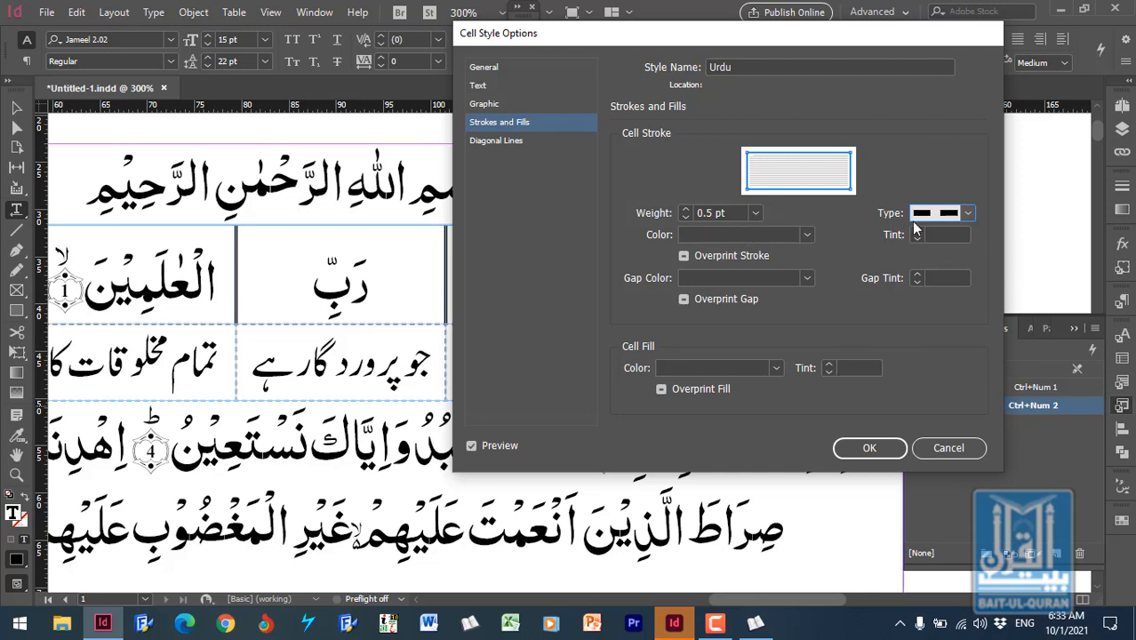
pyautogui.click(969, 214)
pyautogui.click(972, 232)
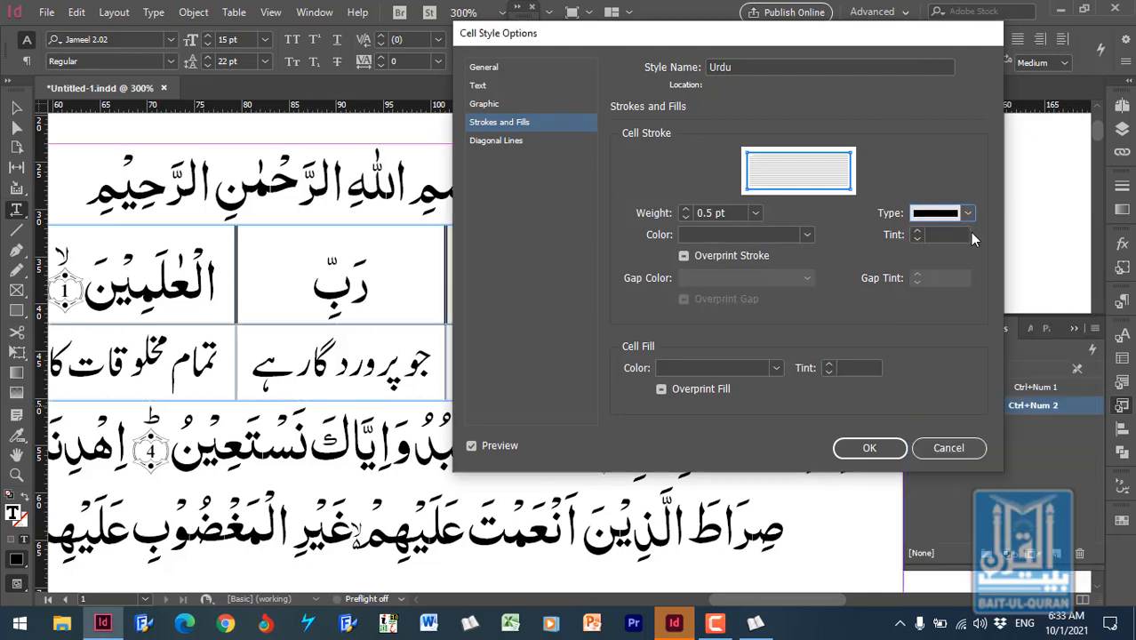
# Step: Color the Urdu style's cell stroke C=100 M=0 Y=0 K=0 at 100% tint and enable Overprint Stroke
pyautogui.click(806, 236)
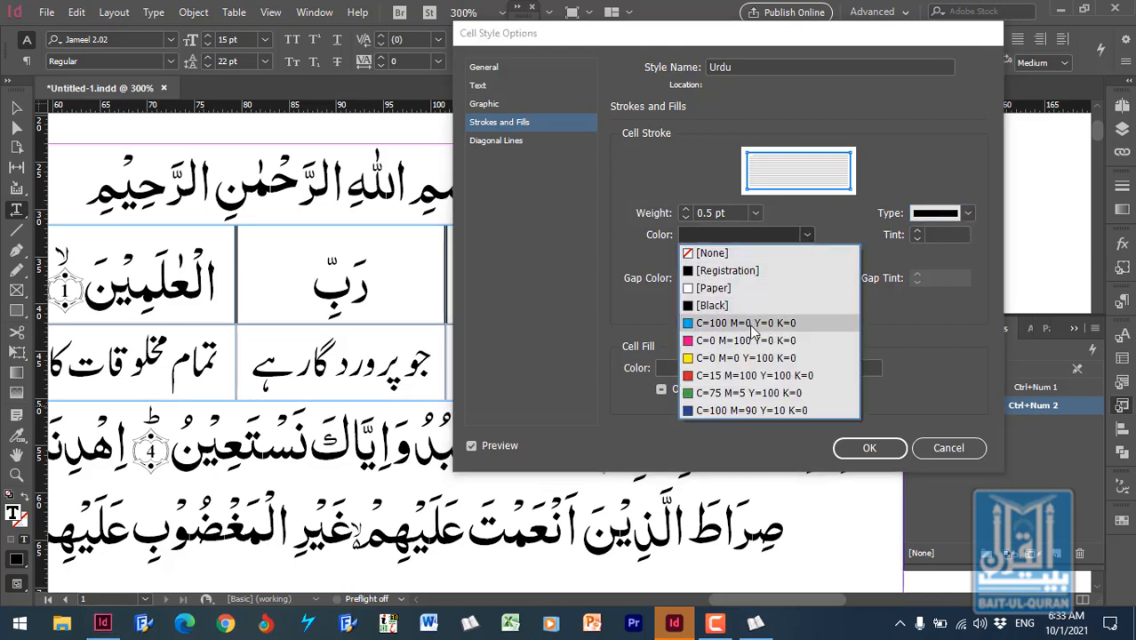
pyautogui.click(753, 324)
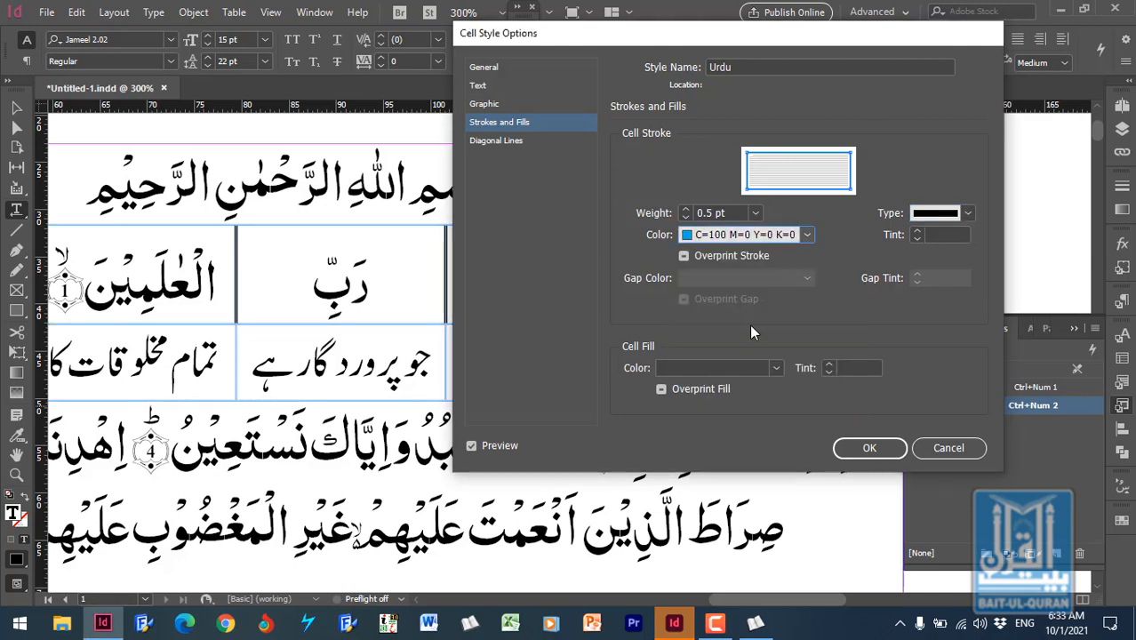
pyautogui.click(945, 237)
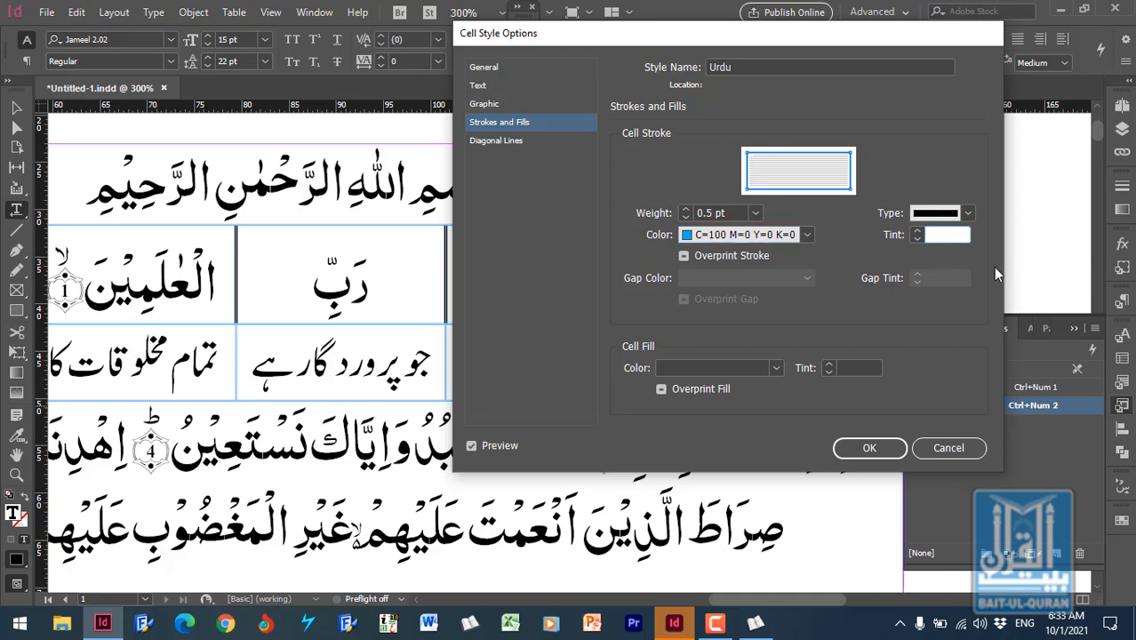
pyautogui.write('100')
pyautogui.click(708, 256)
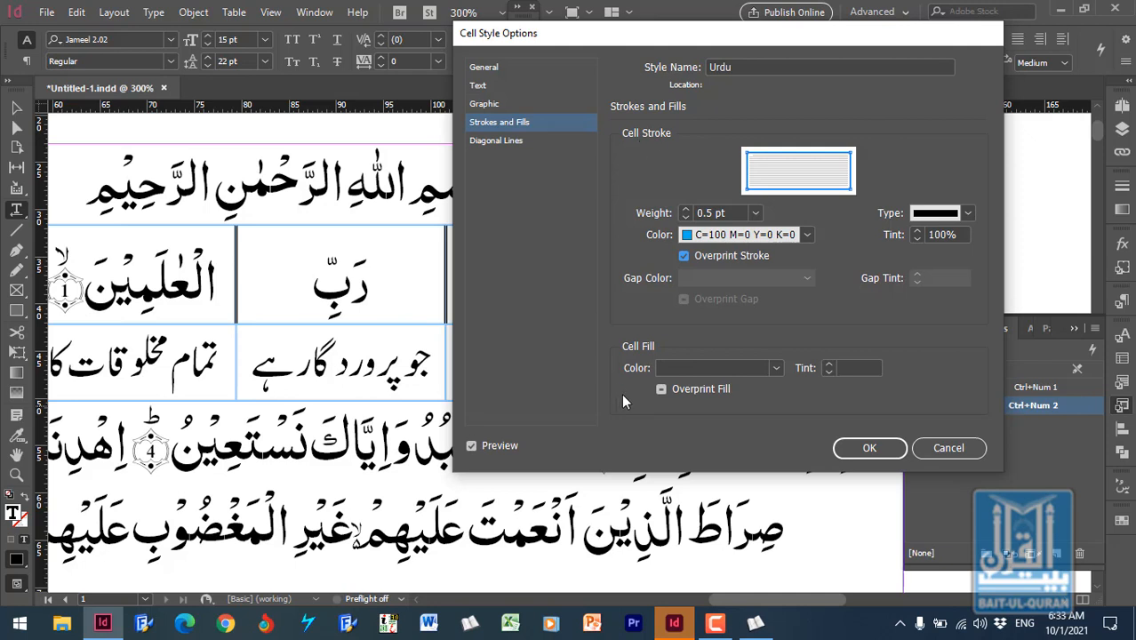
# Step: Set the Urdu style's cell fill to the yellow C=0 M=0 Y=100 K=0 swatch at 10% tint
pyautogui.click(777, 368)
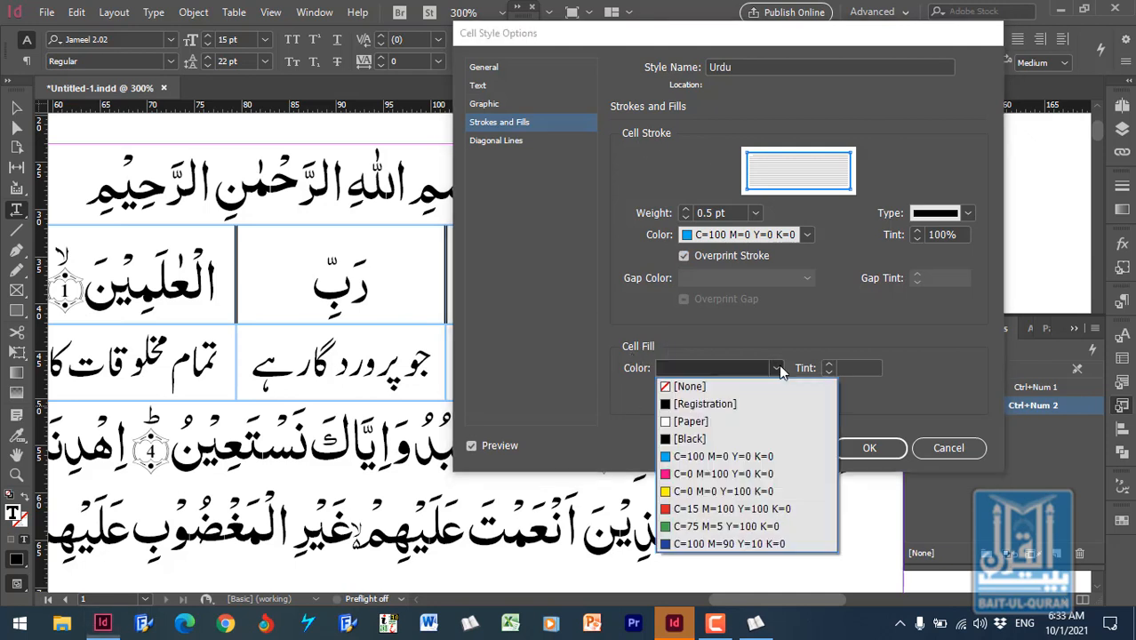
pyautogui.click(750, 491)
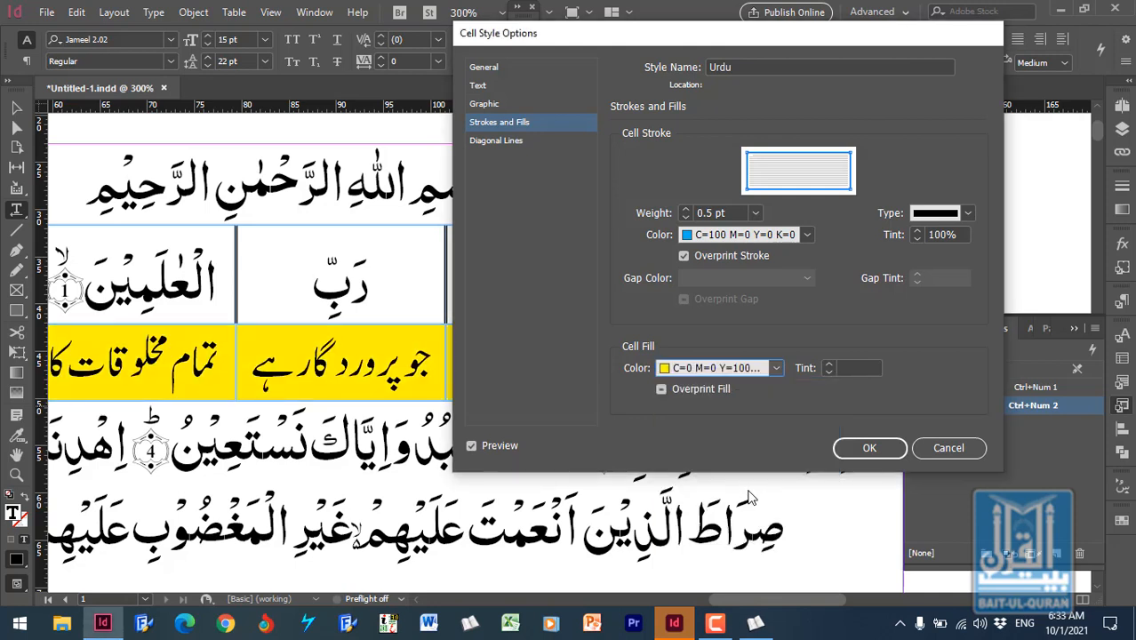
pyautogui.click(849, 367)
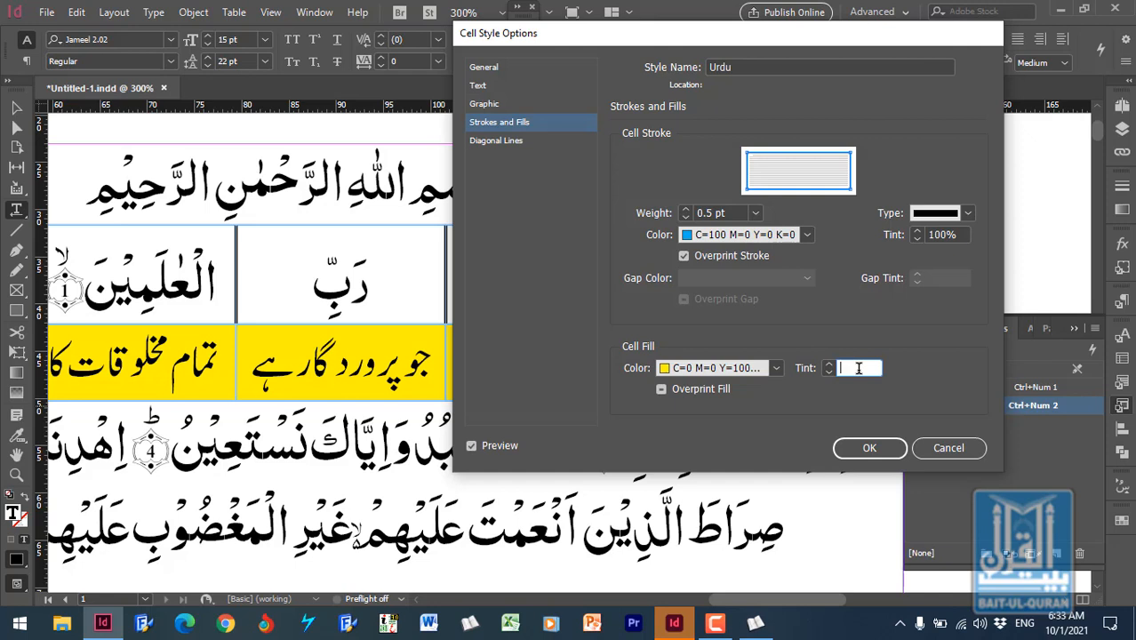
pyautogui.write('10')
# Step: Raise the tint of the Urdu style's yellow cell fill to 15%
pyautogui.click(734, 212)
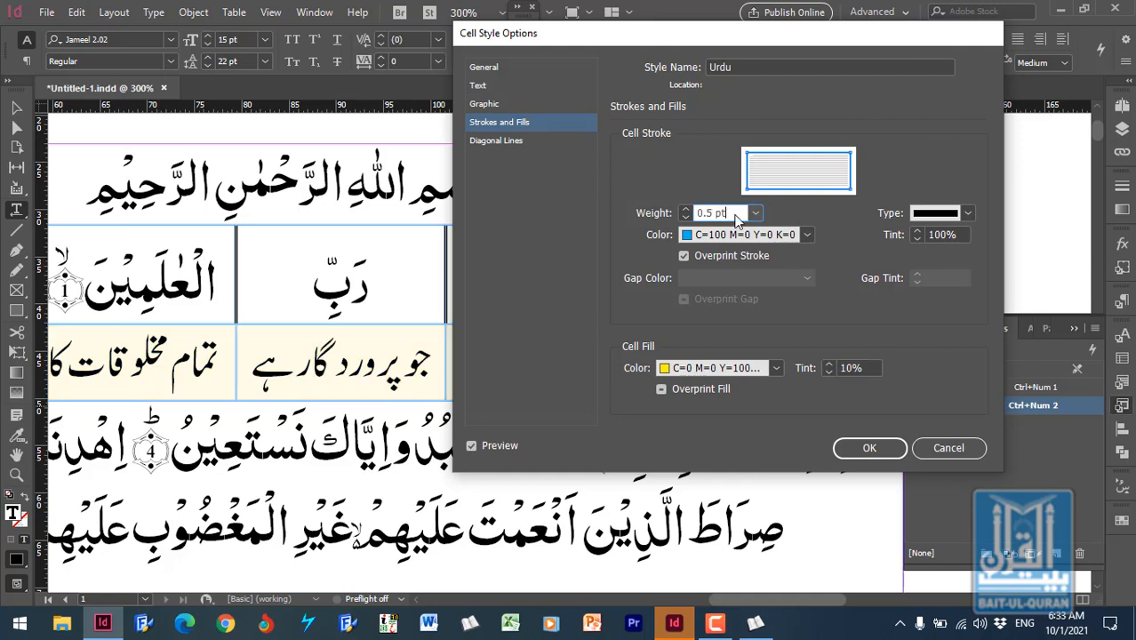
pyautogui.click(873, 367)
pyautogui.moveTo(873, 367); pyautogui.dragTo(835, 381)
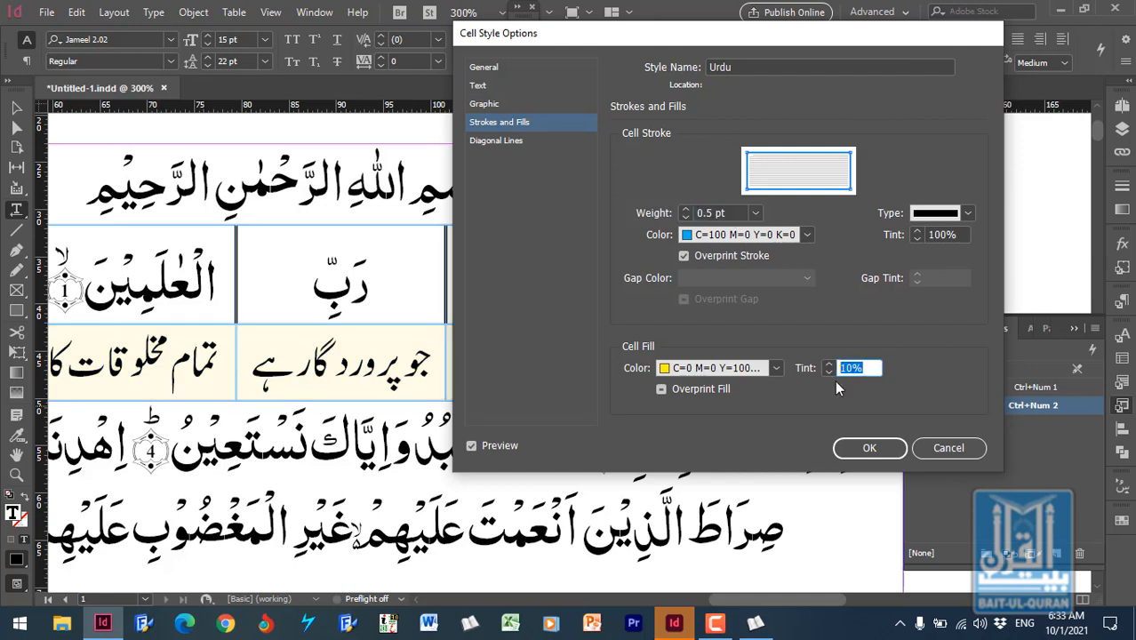
pyautogui.click(769, 237)
pyautogui.click(822, 212)
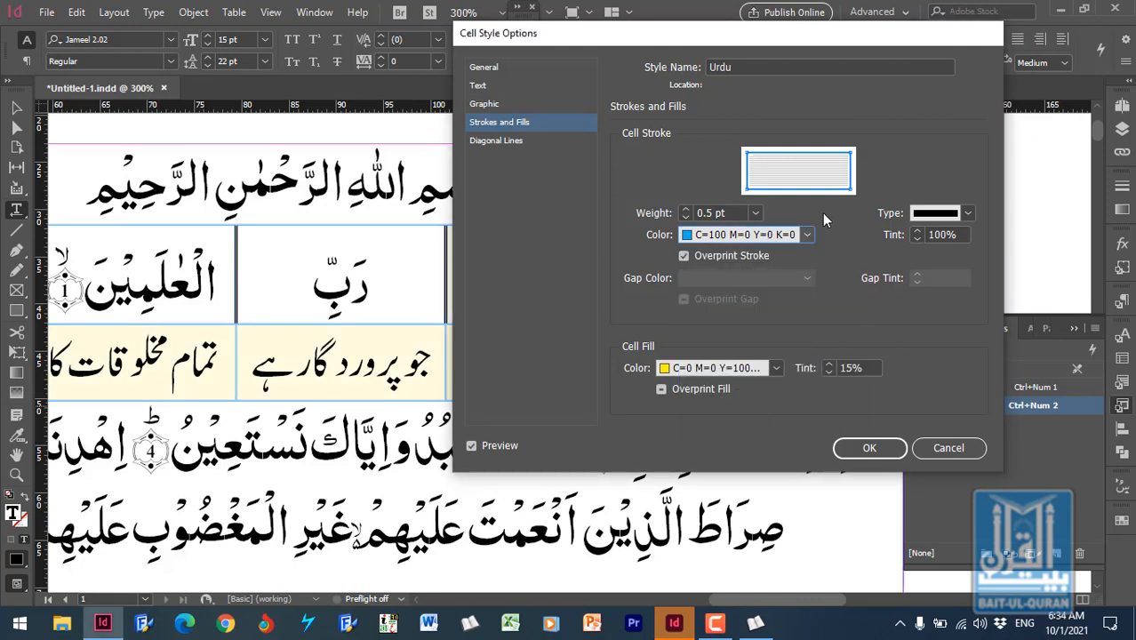
# Step: Enable Overprint Fill, set the Urdu style's fill tint to 20% and apply the style changes
pyautogui.click(698, 391)
pyautogui.click(865, 367)
pyautogui.moveTo(865, 368); pyautogui.dragTo(818, 380)
pyautogui.write('20')
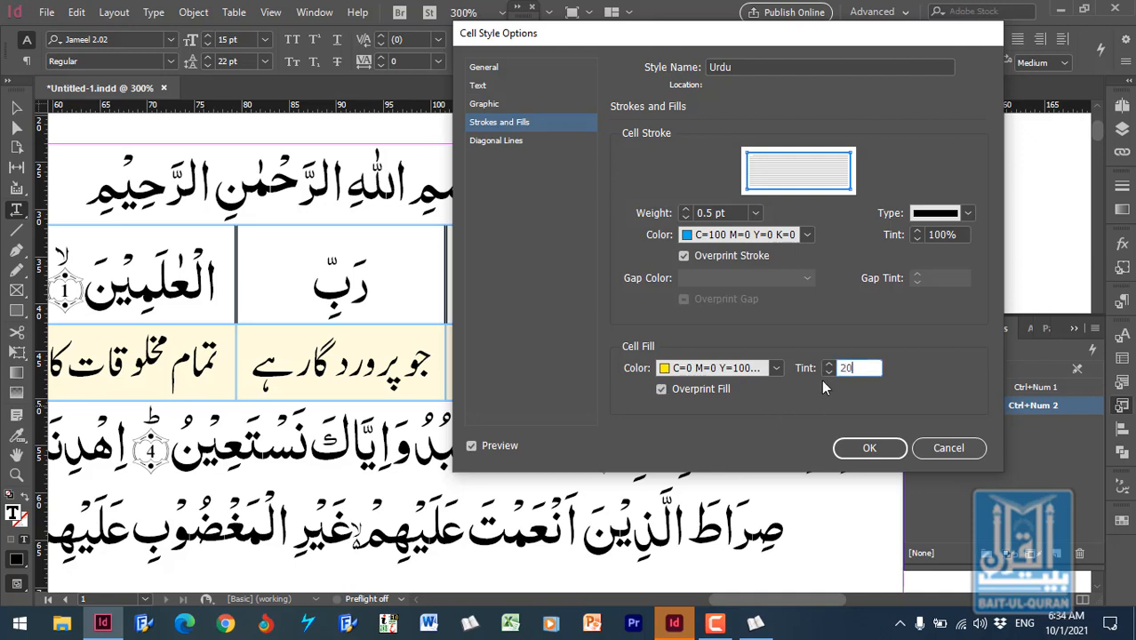
pyautogui.click(870, 448)
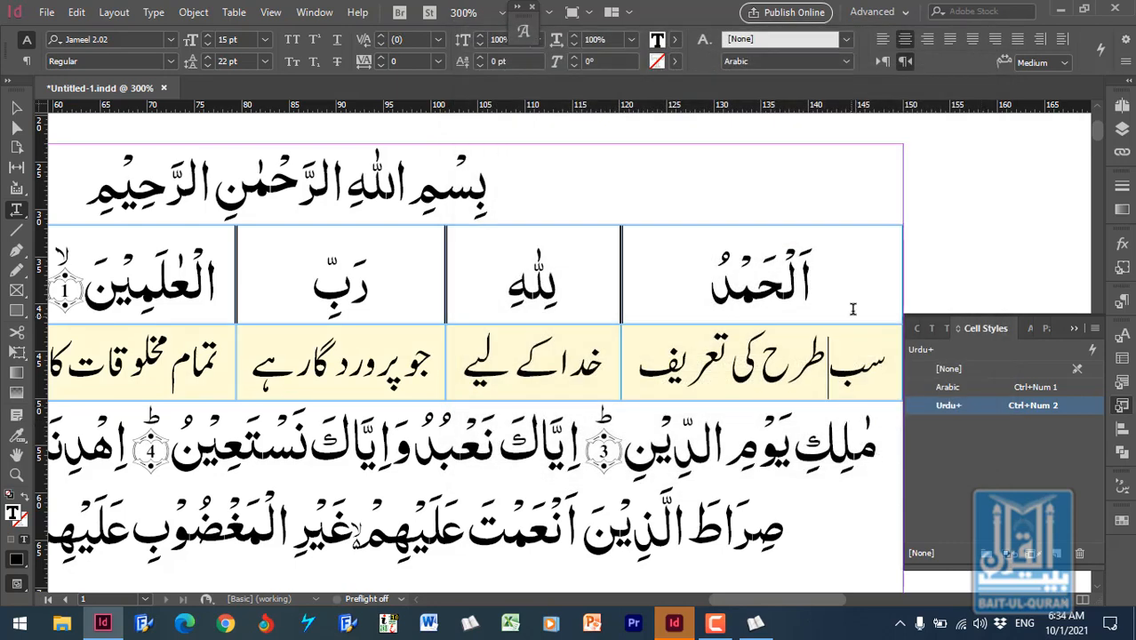
# Step: Reopen the Urdu cell style, set its cell fill color to [None] and apply the change
pyautogui.click(836, 273)
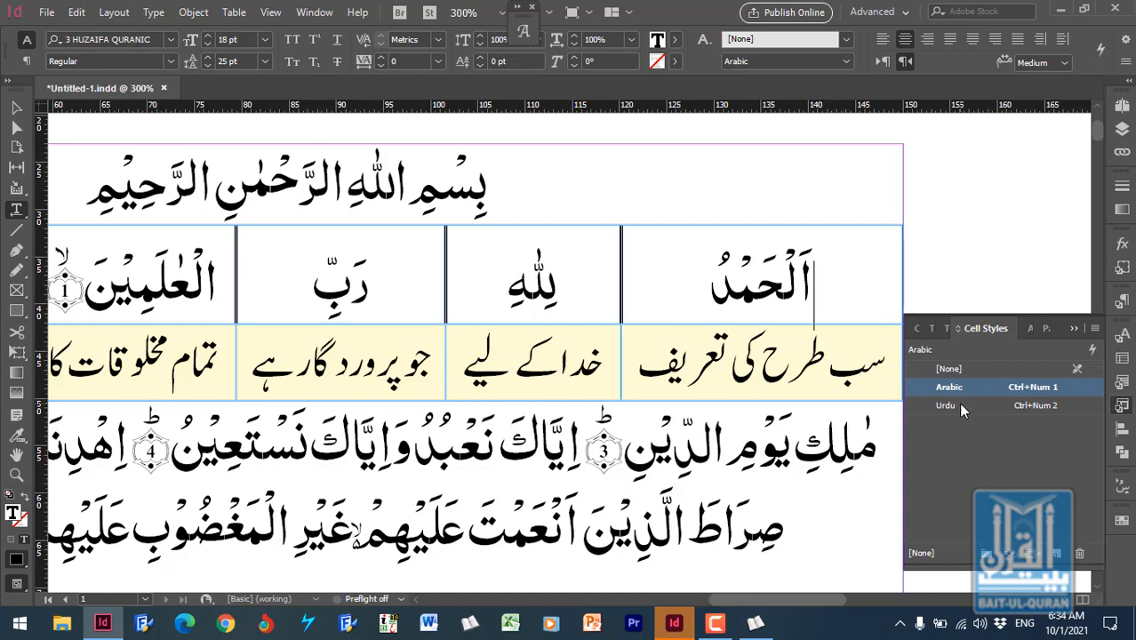
pyautogui.click(851, 367)
pyautogui.click(832, 287)
pyautogui.press('Down')
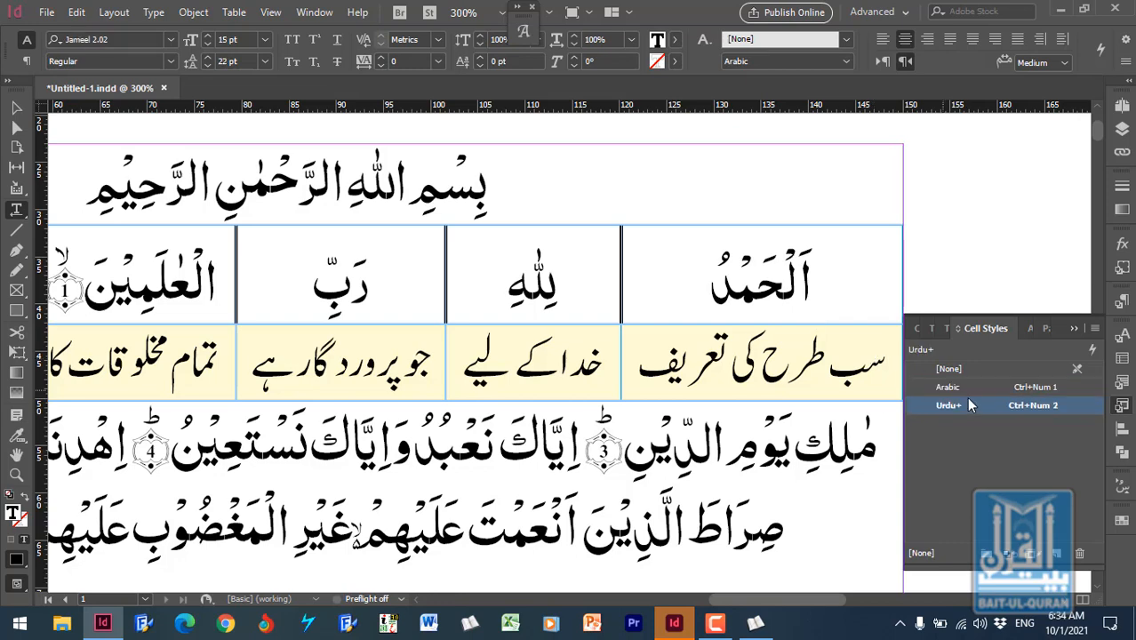
pyautogui.rightClick(970, 403)
pyautogui.click(944, 419)
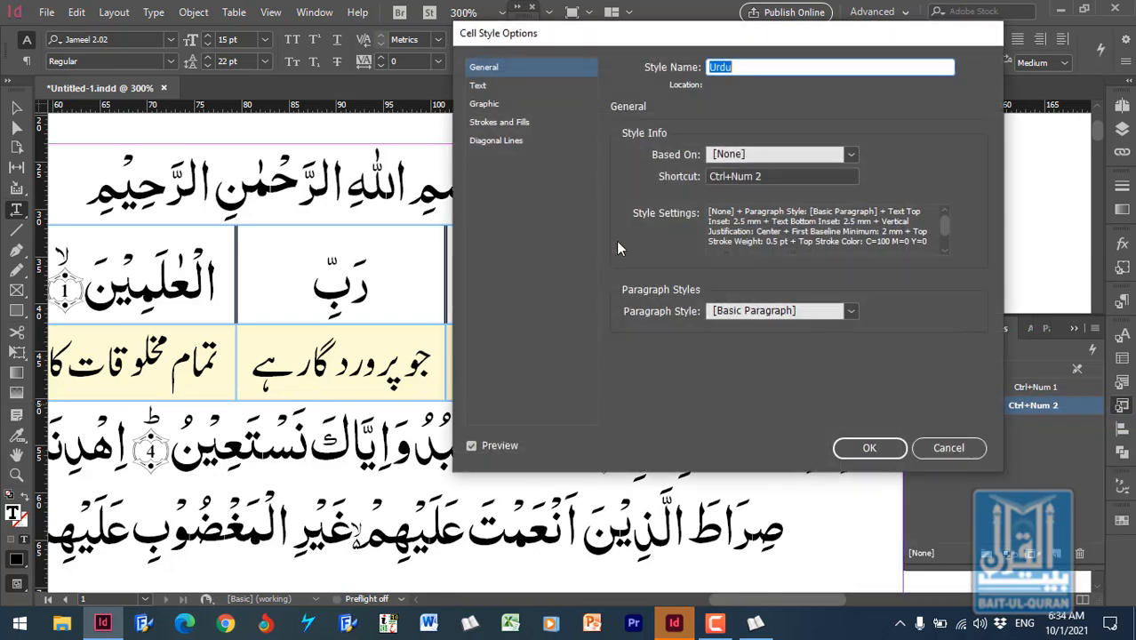
pyautogui.click(502, 122)
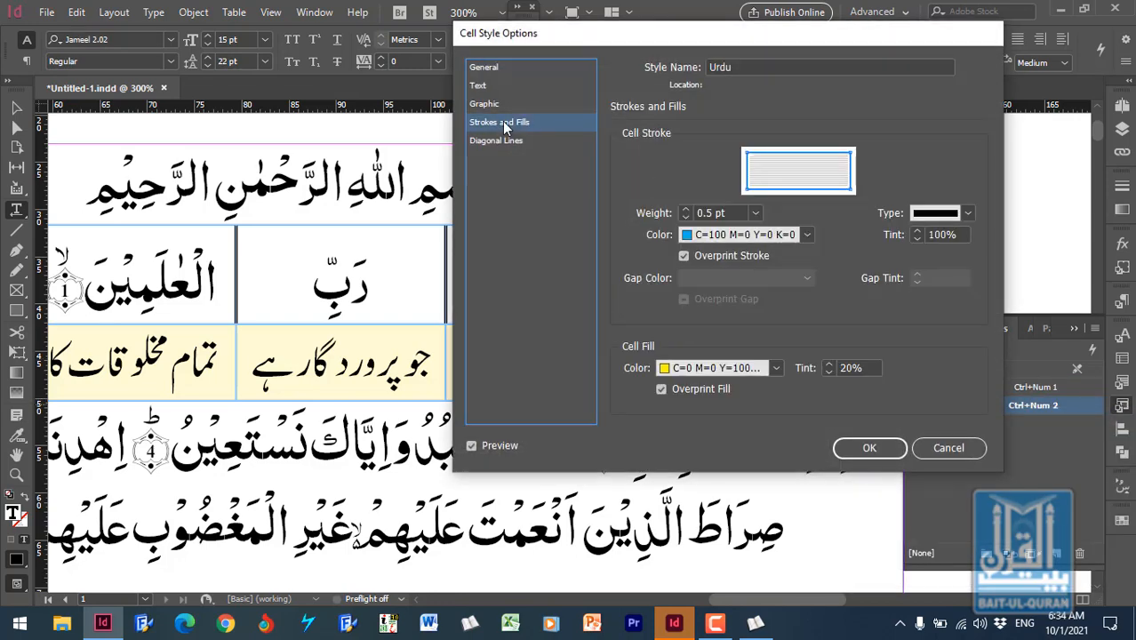
pyautogui.click(778, 370)
pyautogui.click(684, 457)
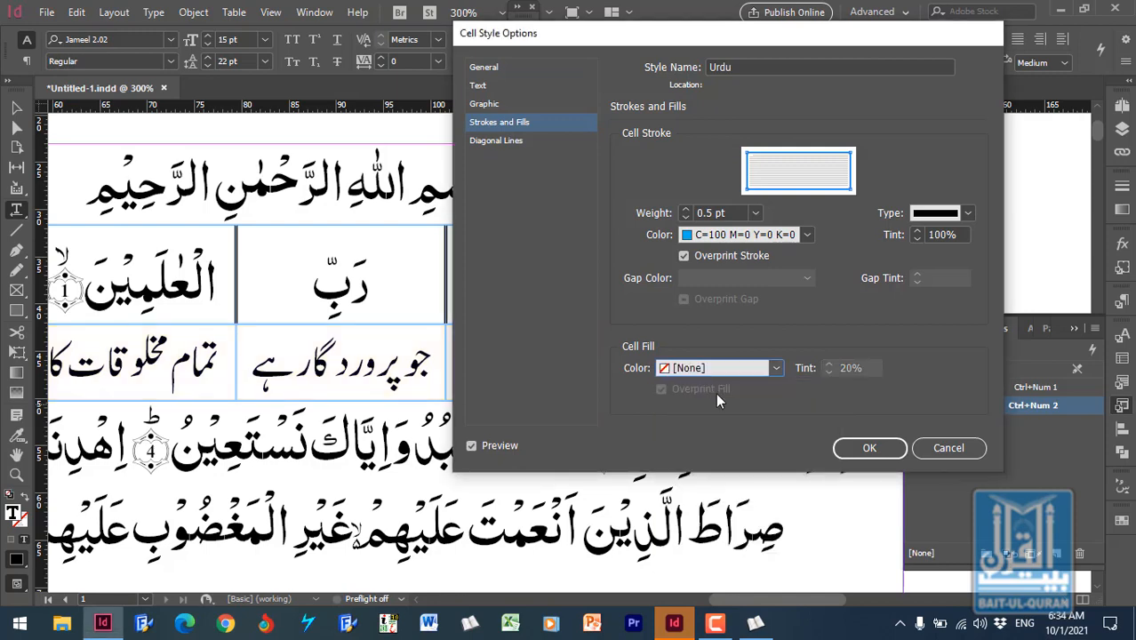
pyautogui.click(869, 447)
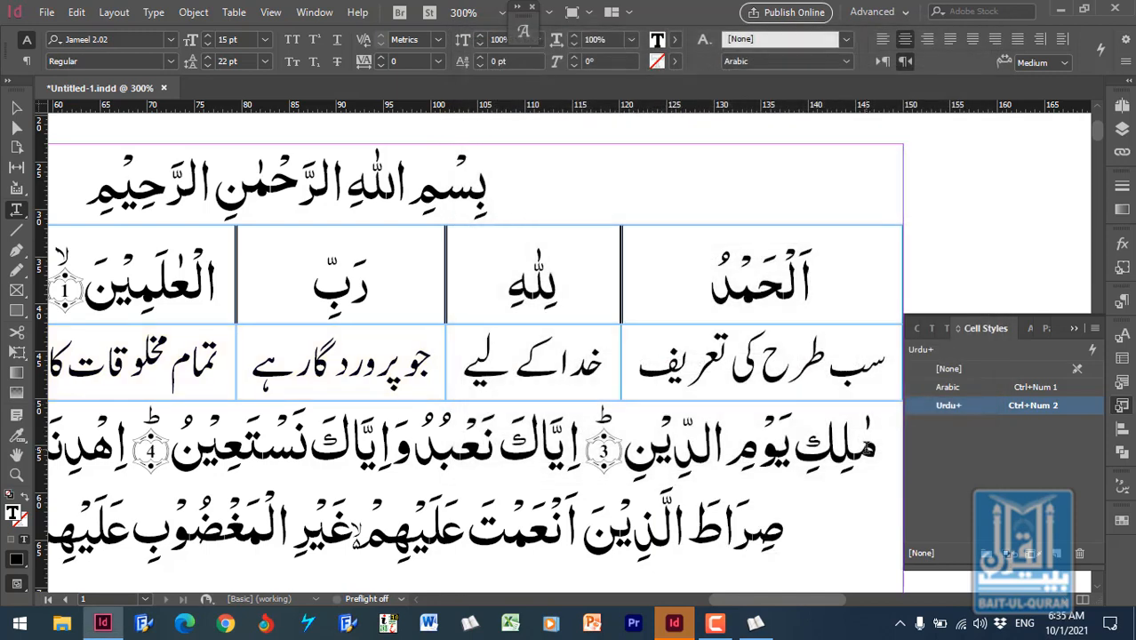
# Step: Edit the Arabic cell style of the first word's cell and set its cell stroke weight to 0.5 pt
pyautogui.click(898, 285)
pyautogui.click(976, 389)
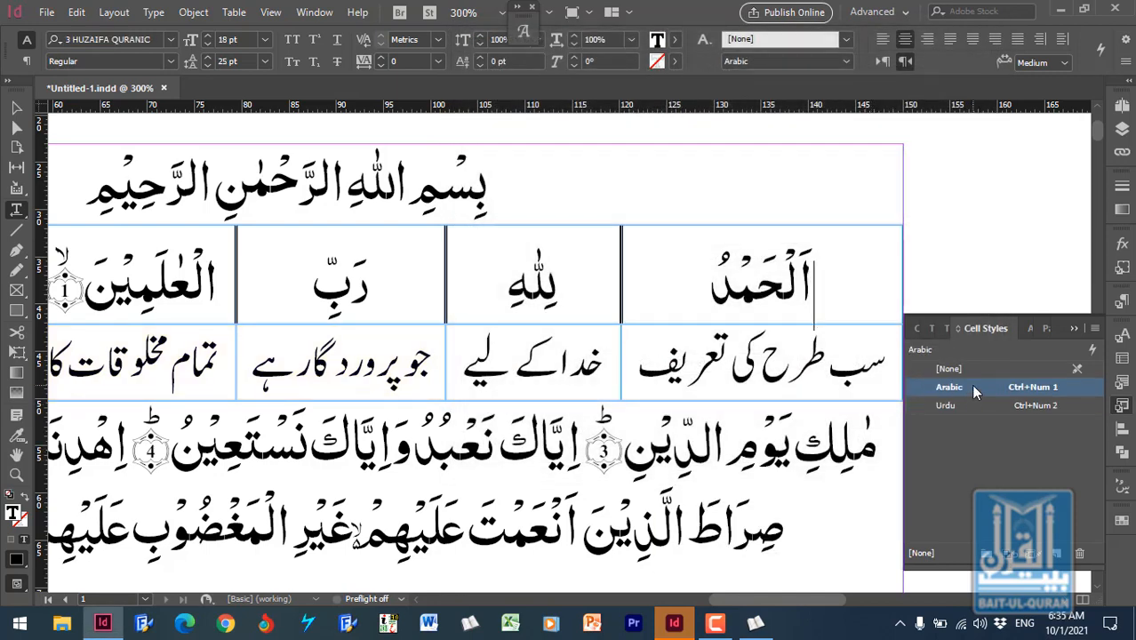
pyautogui.rightClick(976, 389)
pyautogui.click(1013, 394)
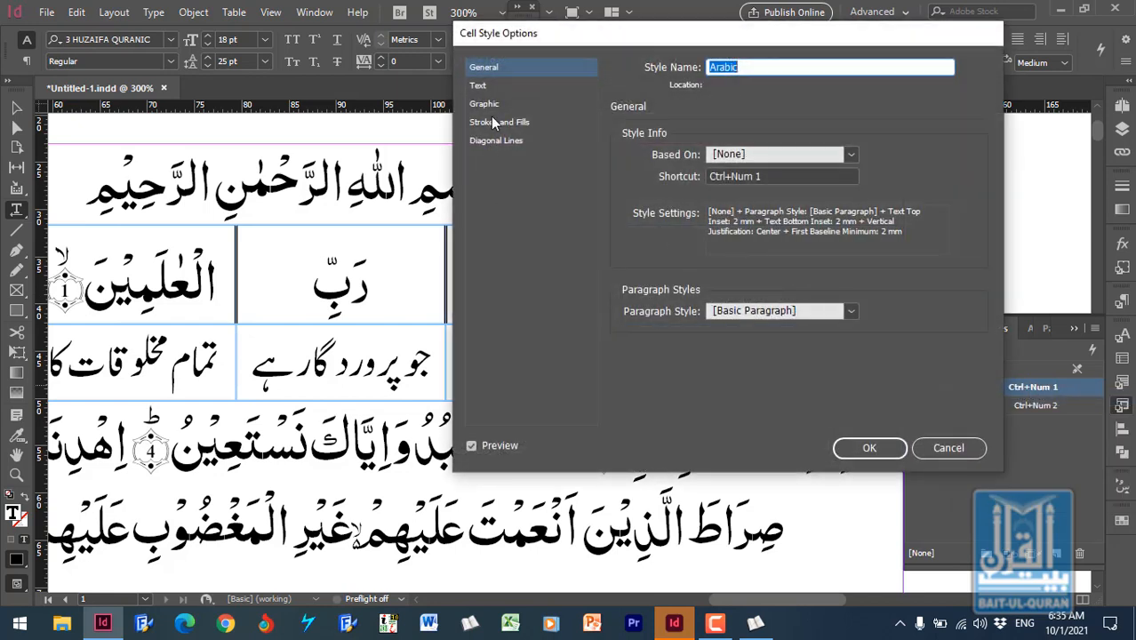
pyautogui.click(494, 122)
pyautogui.click(751, 213)
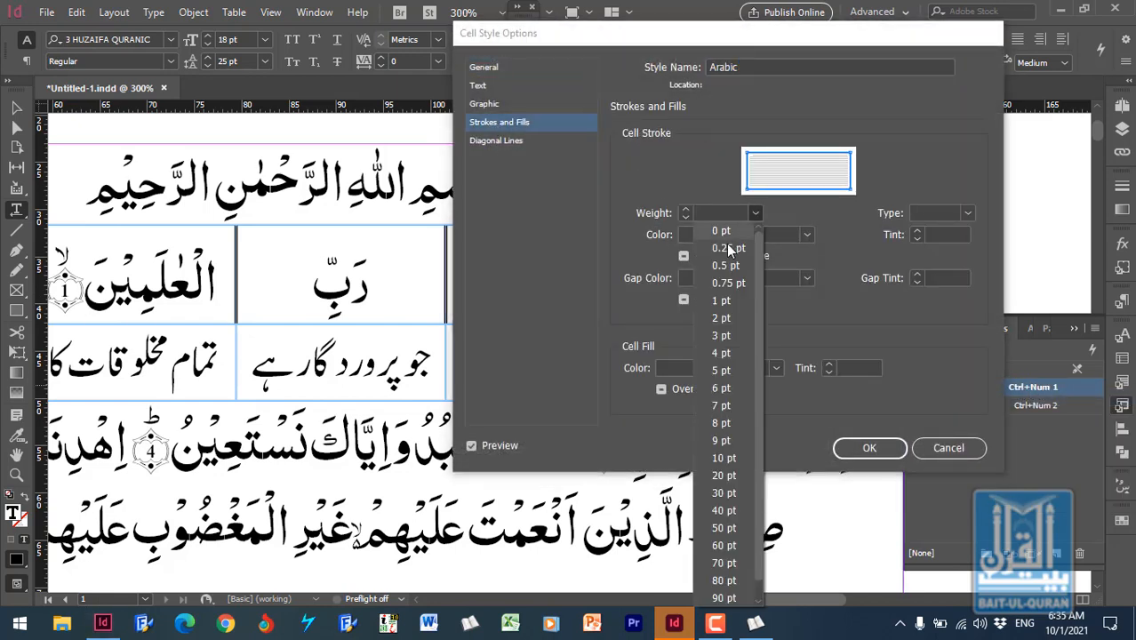
pyautogui.click(729, 265)
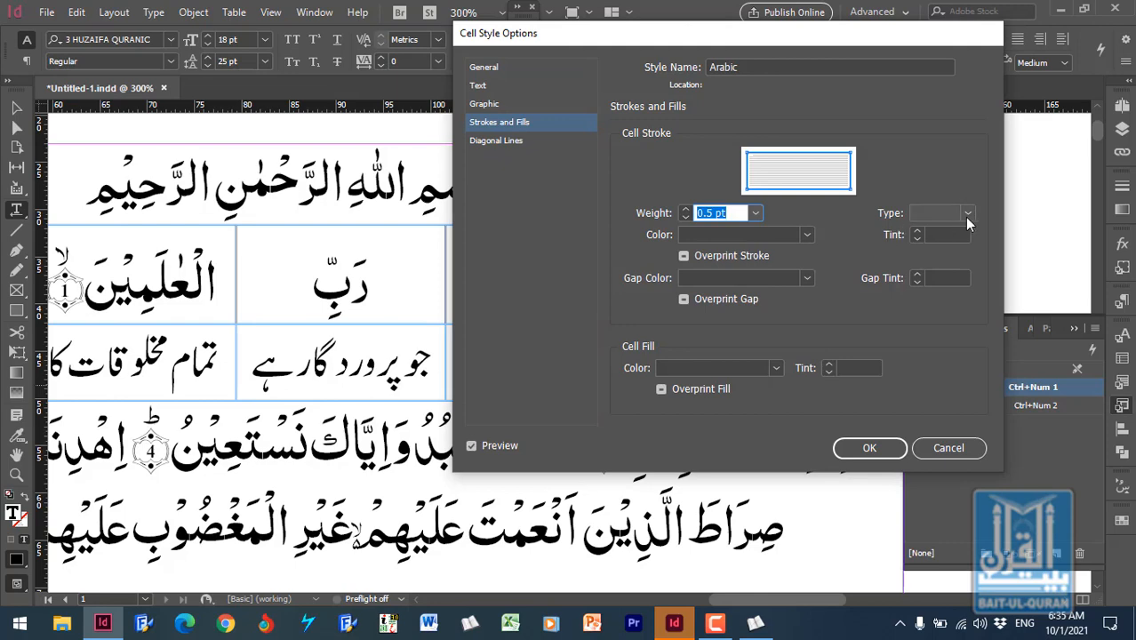
# Step: Give the Arabic style's cell stroke a solid type, color C=100 M=0 Y=0 K=0 and 100% tint, with Overprint Stroke enabled
pyautogui.click(967, 214)
pyautogui.click(942, 232)
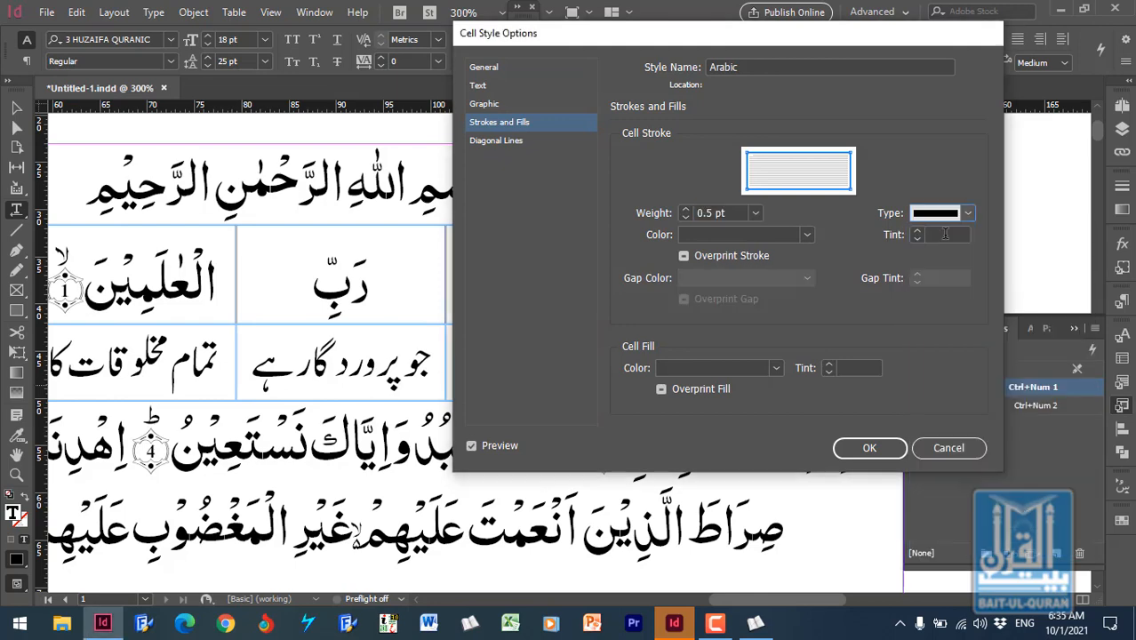
pyautogui.click(745, 235)
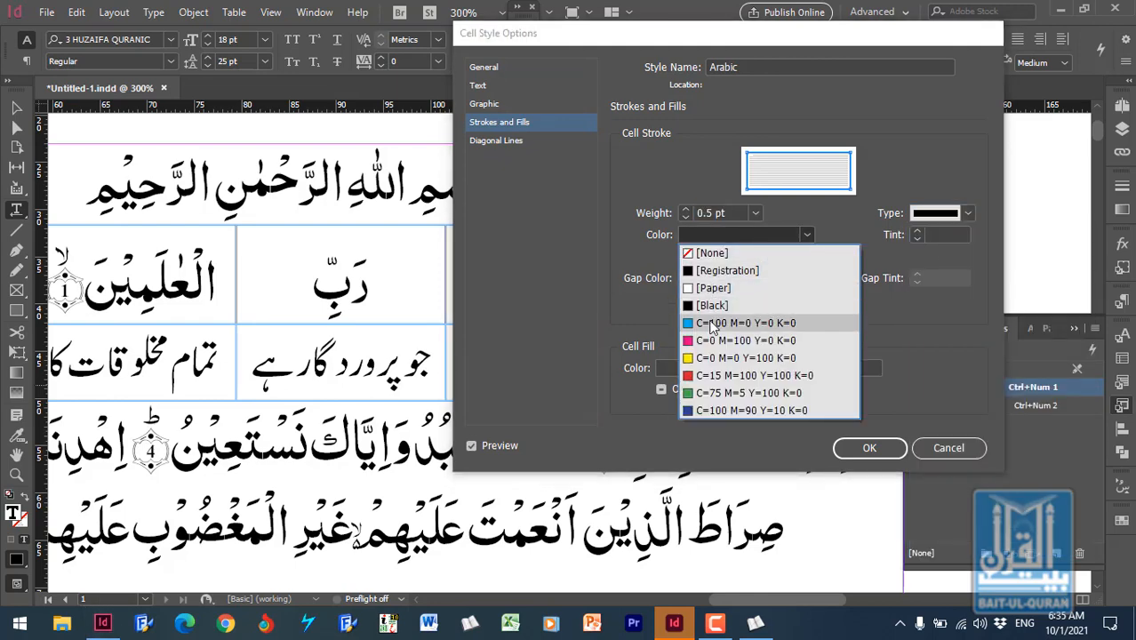
pyautogui.click(712, 323)
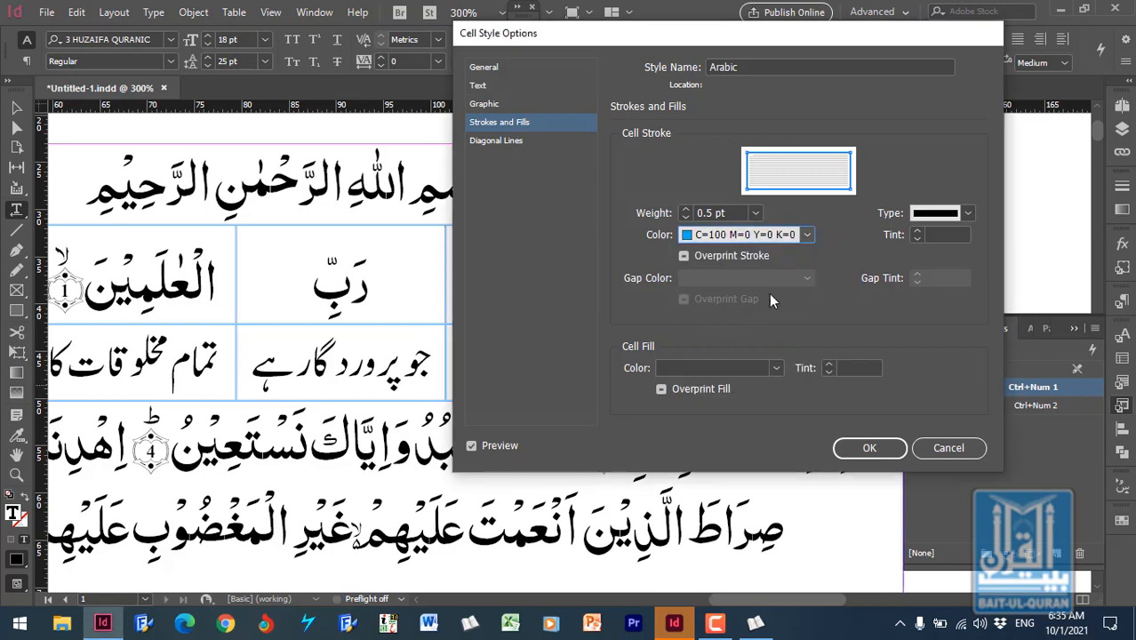
pyautogui.click(939, 234)
pyautogui.write('100')
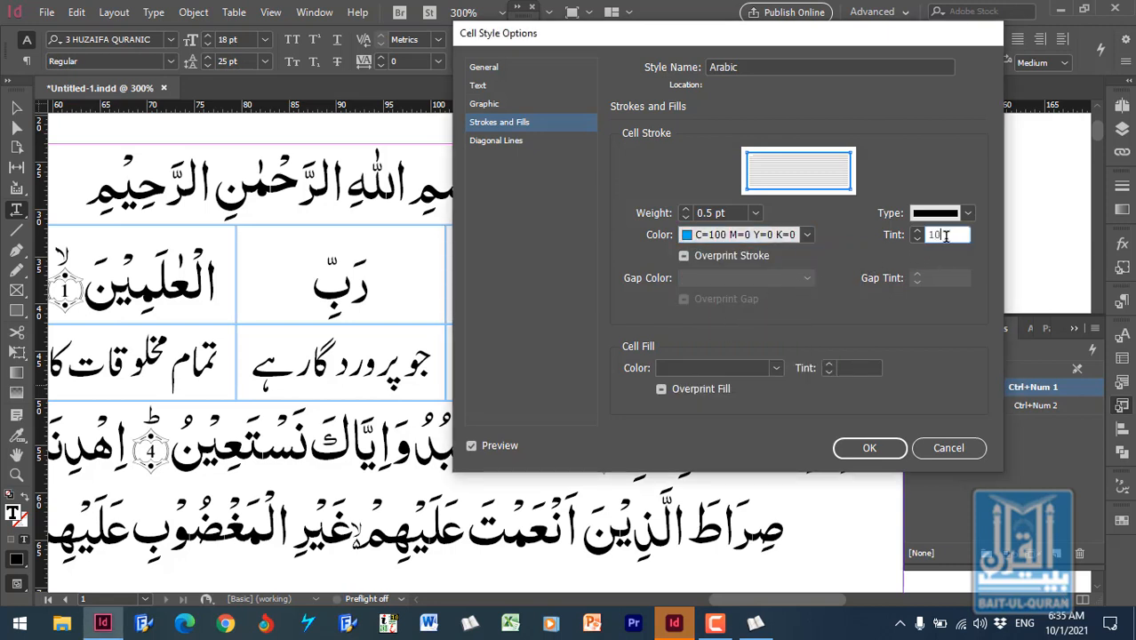
pyautogui.click(750, 255)
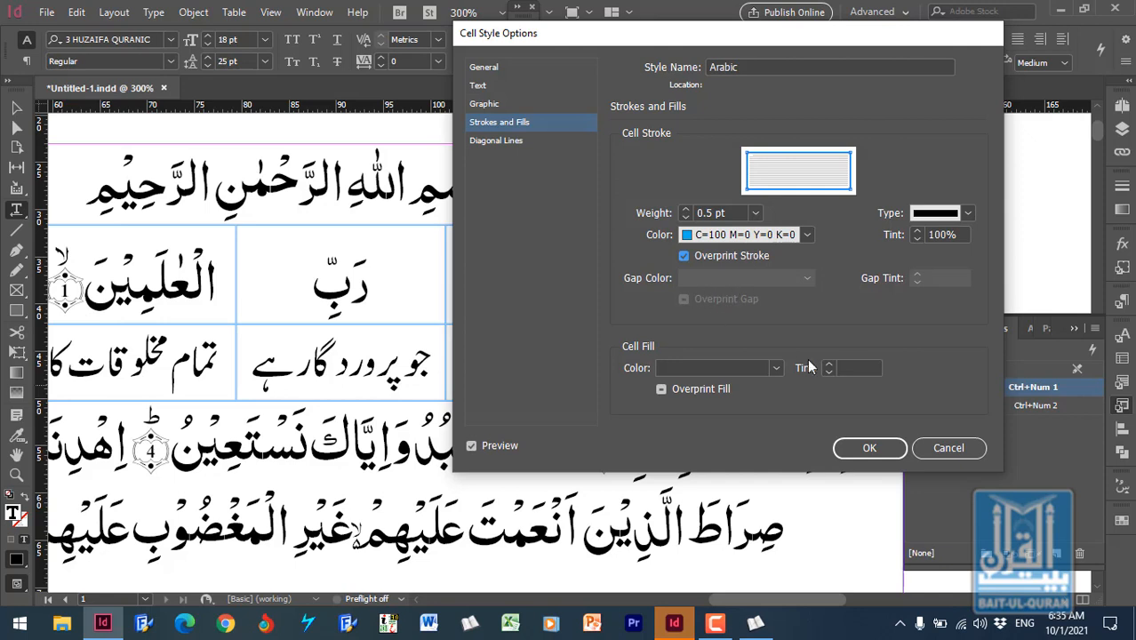
# Step: Fill the Arabic style's cells with C=0 M=0 Y=100 K=0 at 25% tint and enable Overprint Fill
pyautogui.click(681, 369)
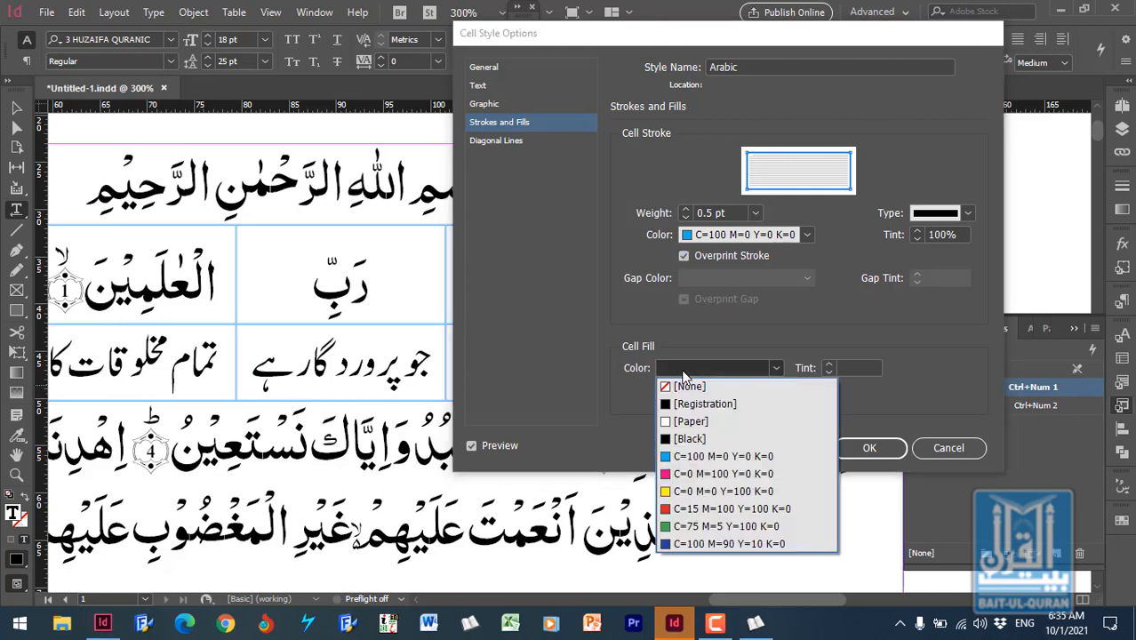
pyautogui.click(711, 491)
pyautogui.click(860, 367)
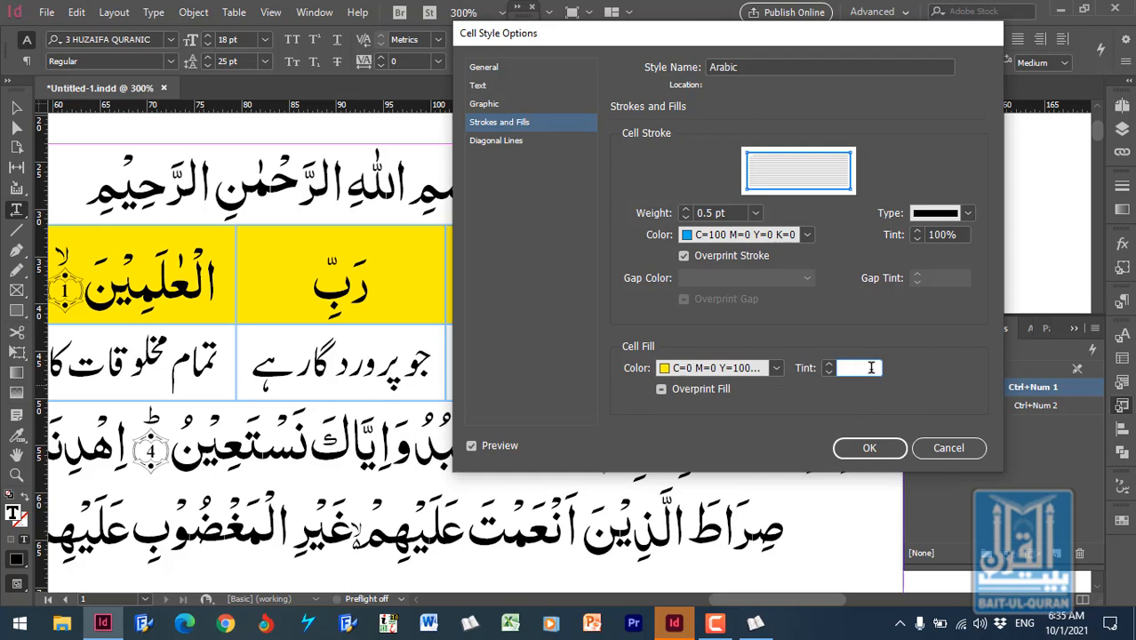
pyautogui.write('25')
pyautogui.click(715, 392)
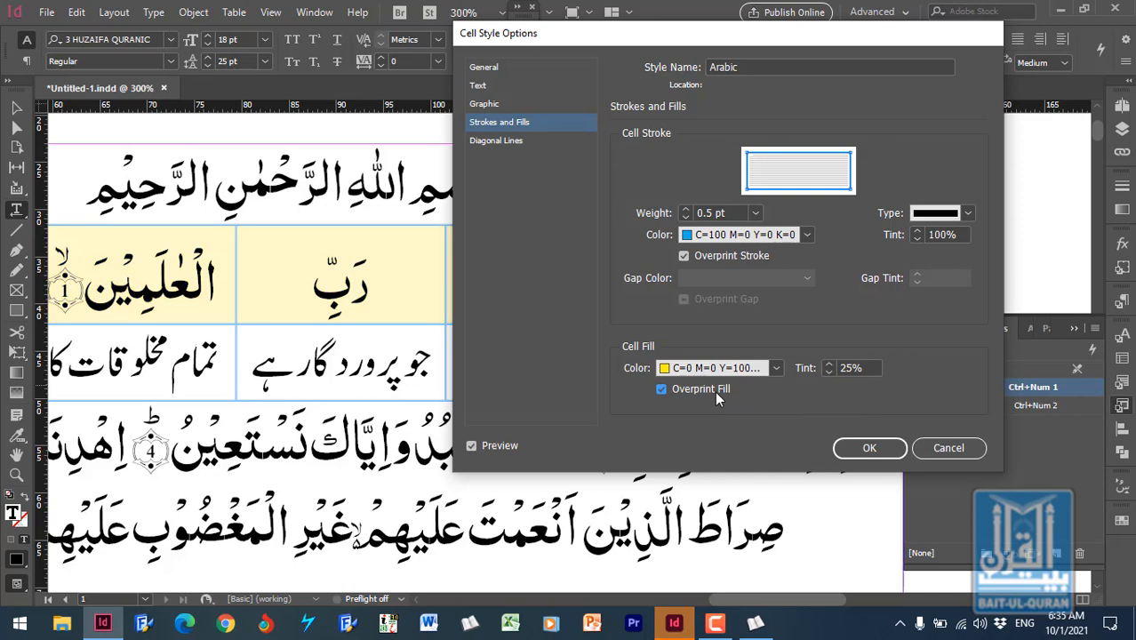
# Step: Change the Arabic style's cell fill color to C=75 M=5 Y=100 K=0 and apply the style changes
pyautogui.click(777, 369)
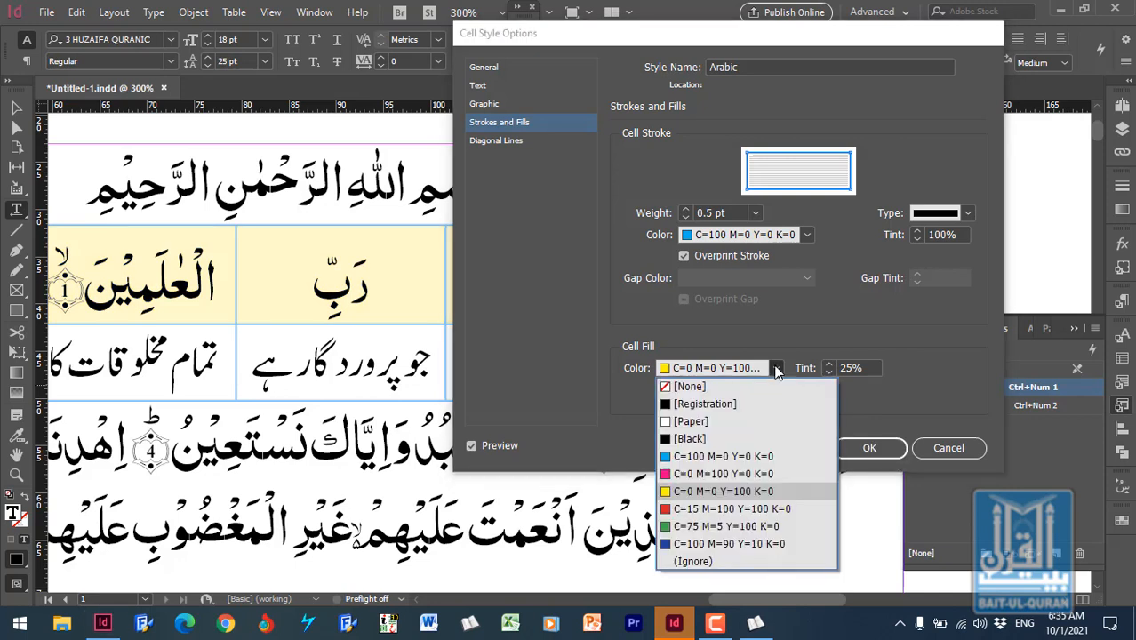
pyautogui.click(728, 526)
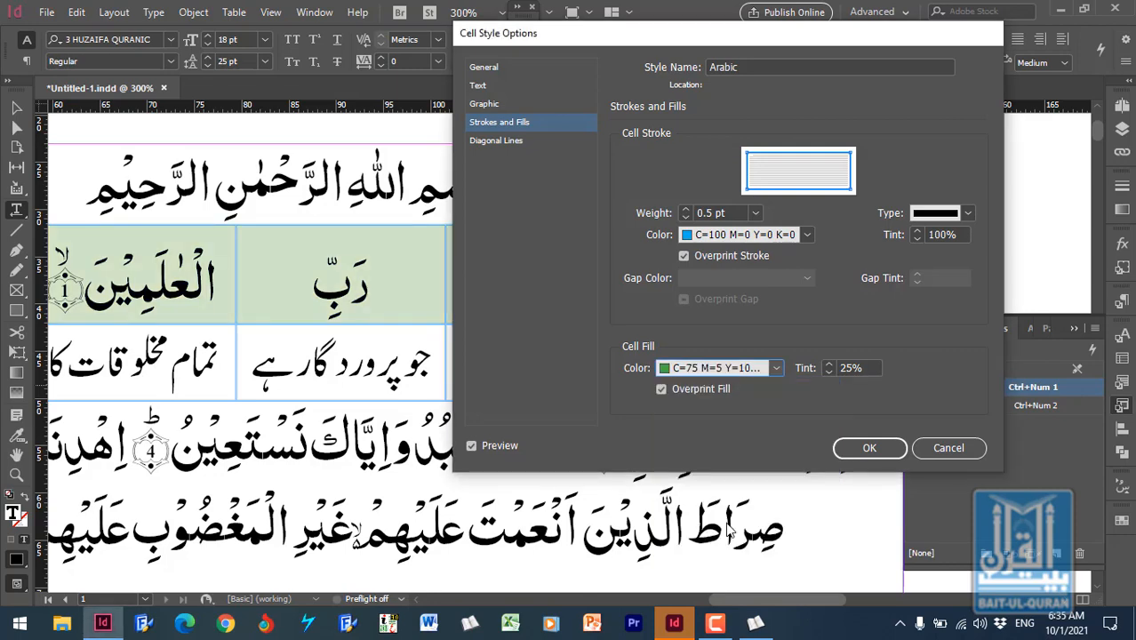
pyautogui.click(870, 449)
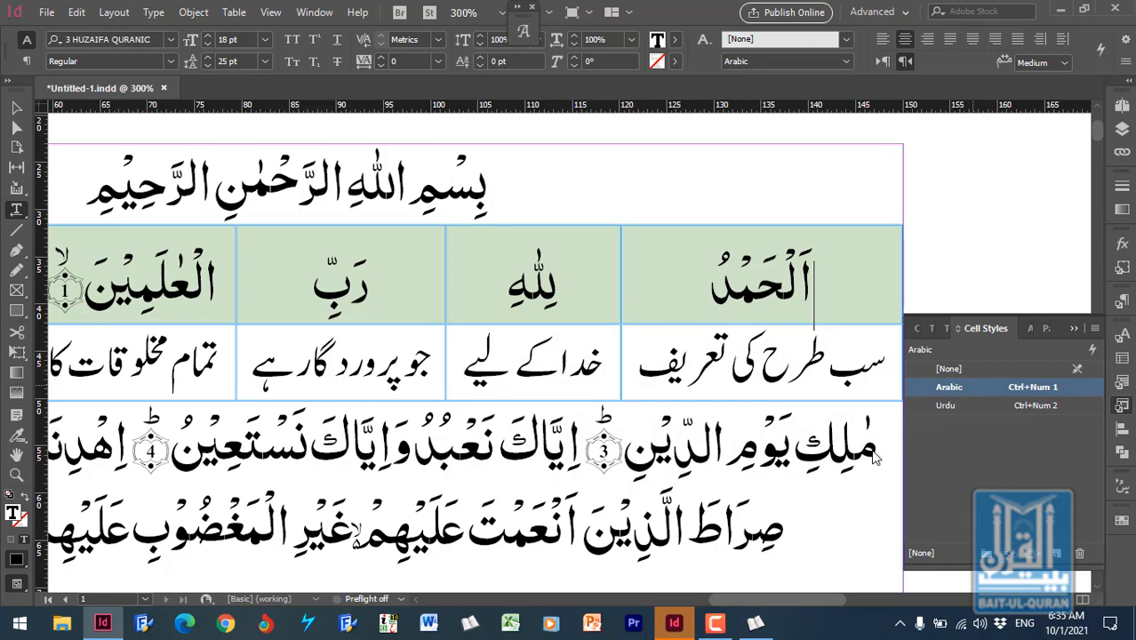
# Step: Collapse the cell style list and save the document
pyautogui.click(1076, 324)
pyautogui.moveTo(809, 601); pyautogui.dragTo(759, 603)
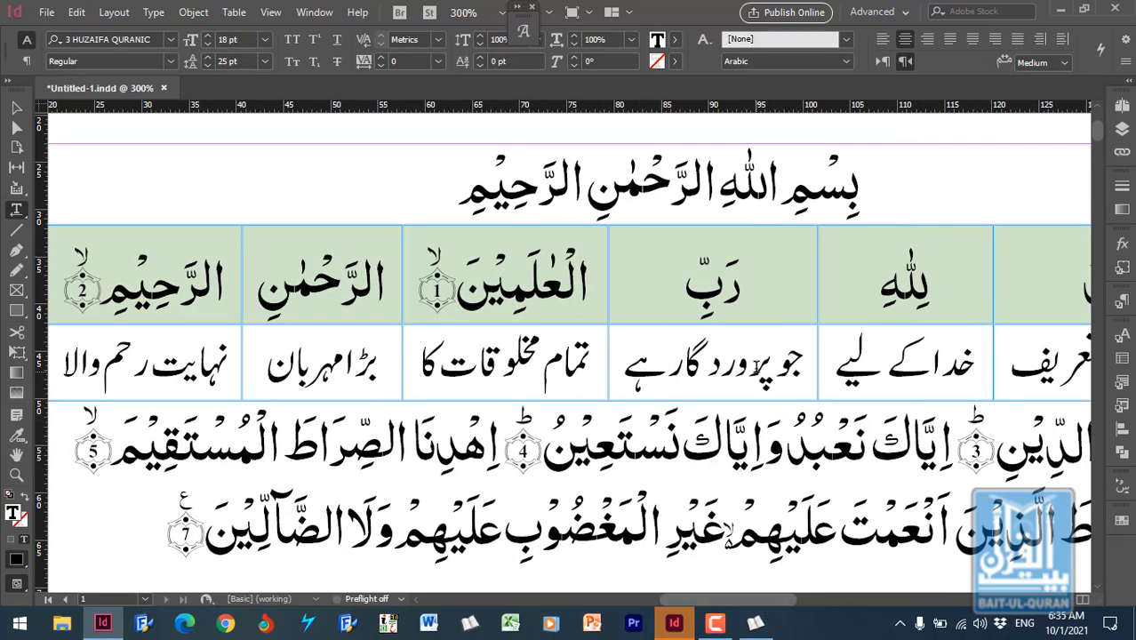
pyautogui.click(758, 367)
pyautogui.scroll(-2, 687, 467)
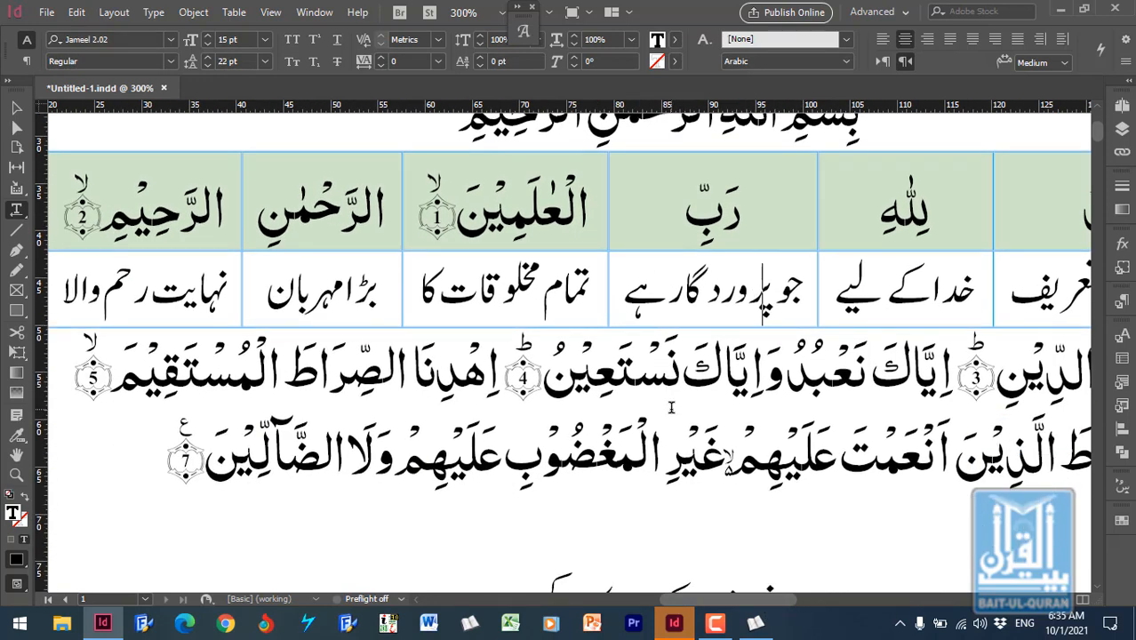
pyautogui.hotkey('ctrl', 's')
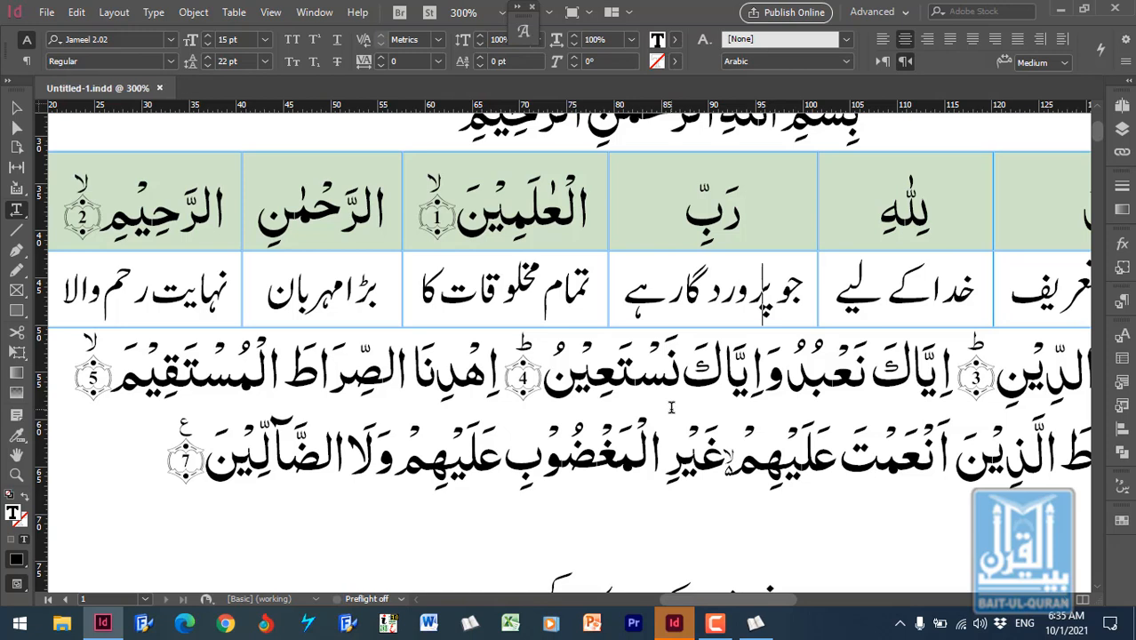
# Step: Separate the Arabic words of verses 3 and 4 with tabs and start a new paragraph after verse 4
pyautogui.hotkey('ctrl', '-')
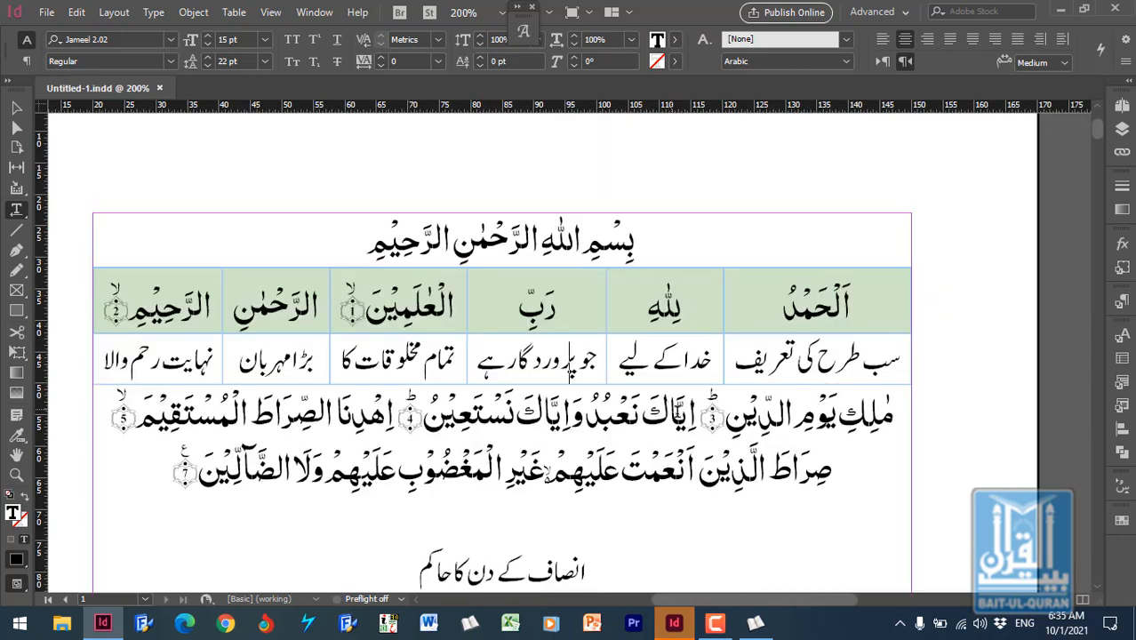
pyautogui.click(839, 423)
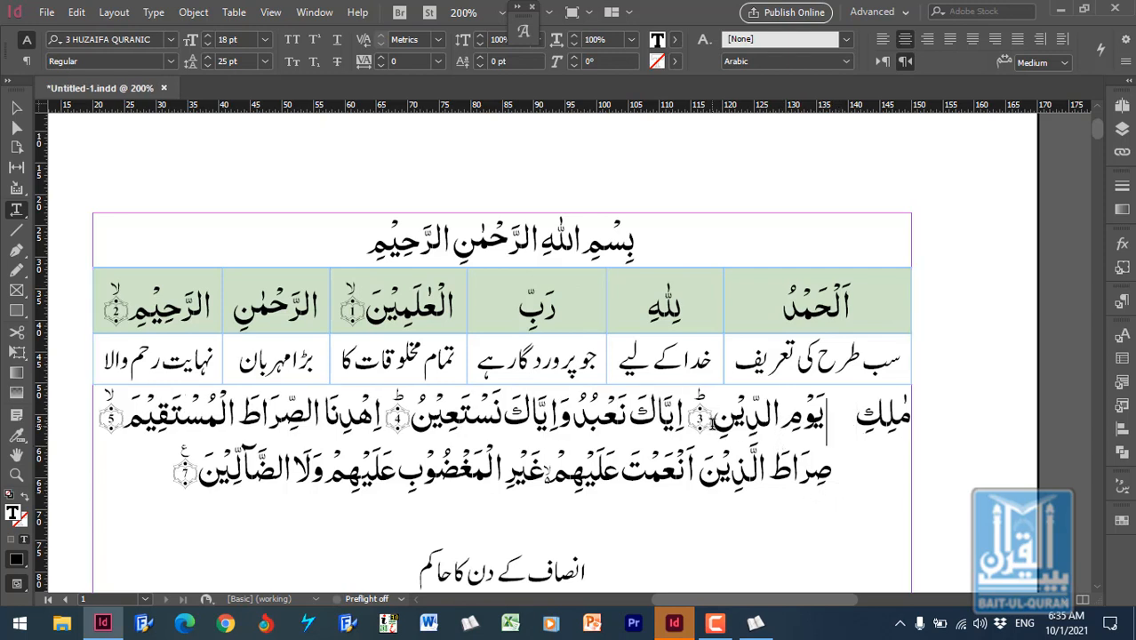
pyautogui.click(687, 415)
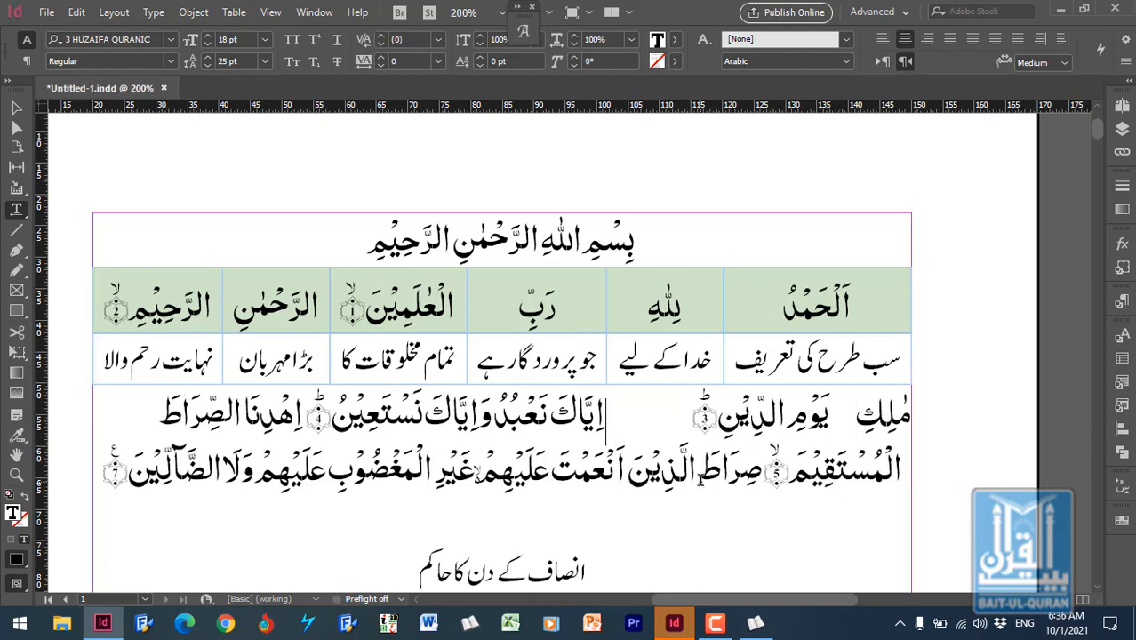
pyautogui.click(550, 414)
pyautogui.click(481, 424)
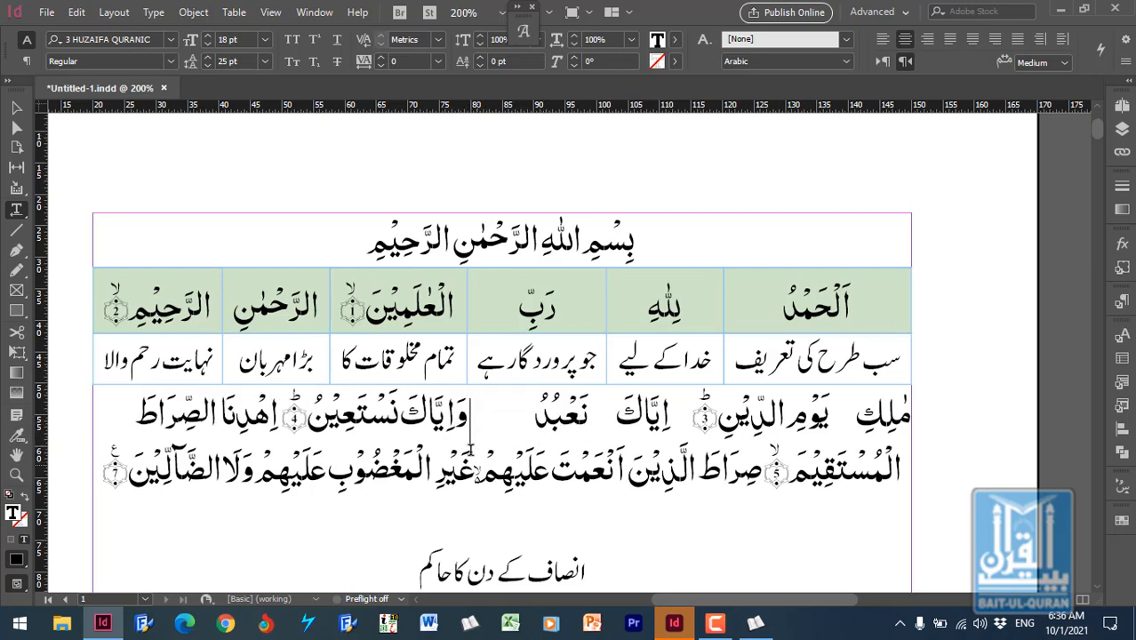
pyautogui.click(403, 417)
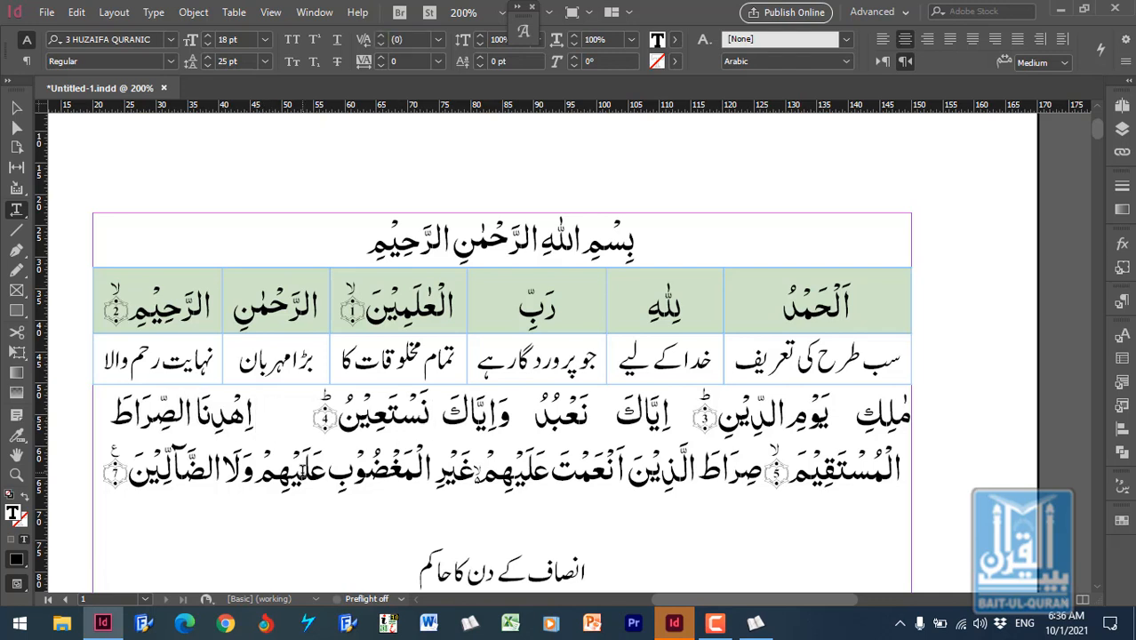
pyautogui.press('Return')
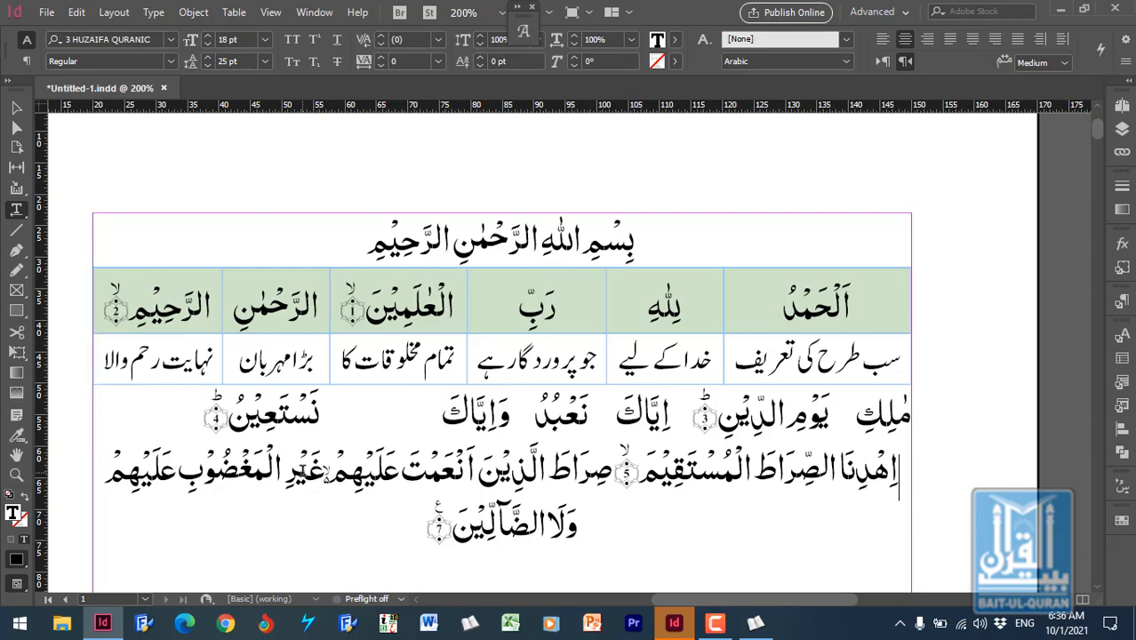
# Step: Move the Urdu phrase "انصاف کے دن کا" after "حاکم", separated by a tab
pyautogui.scroll(-5, 587, 387)
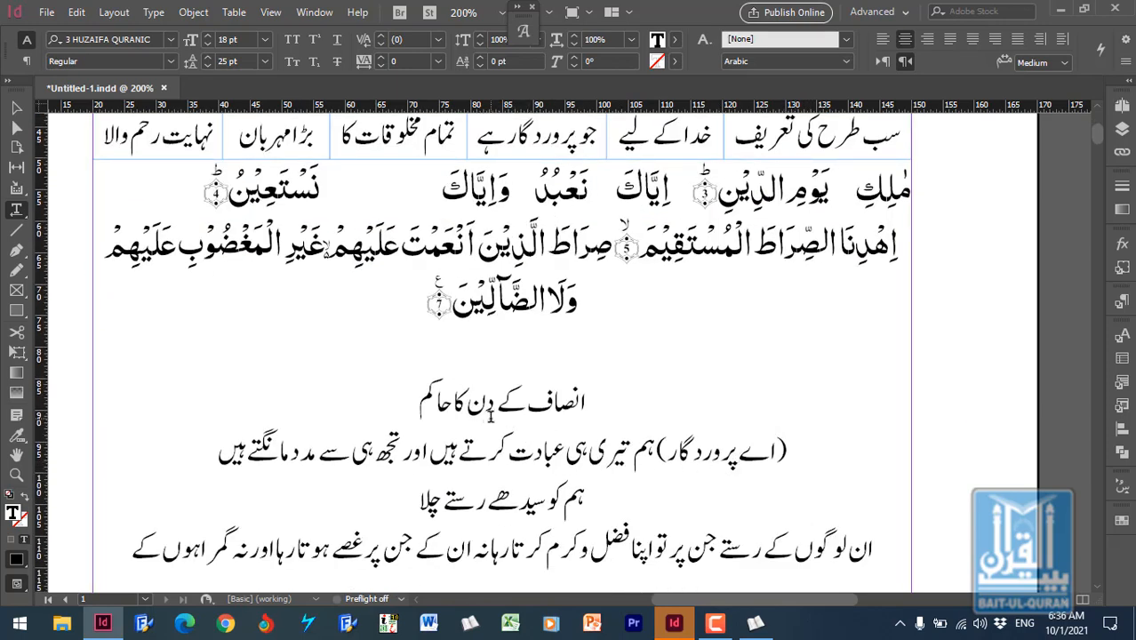
pyautogui.scroll(1, 540, 423)
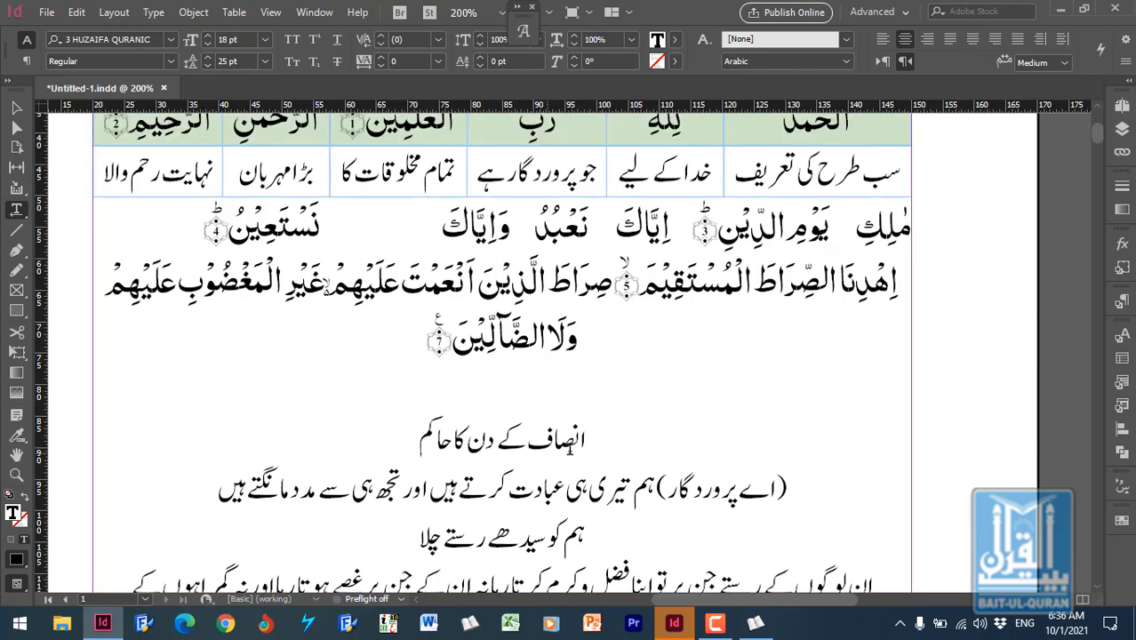
pyautogui.moveTo(587, 441); pyautogui.dragTo(452, 445)
pyautogui.hotkey('ctrl', 'c')
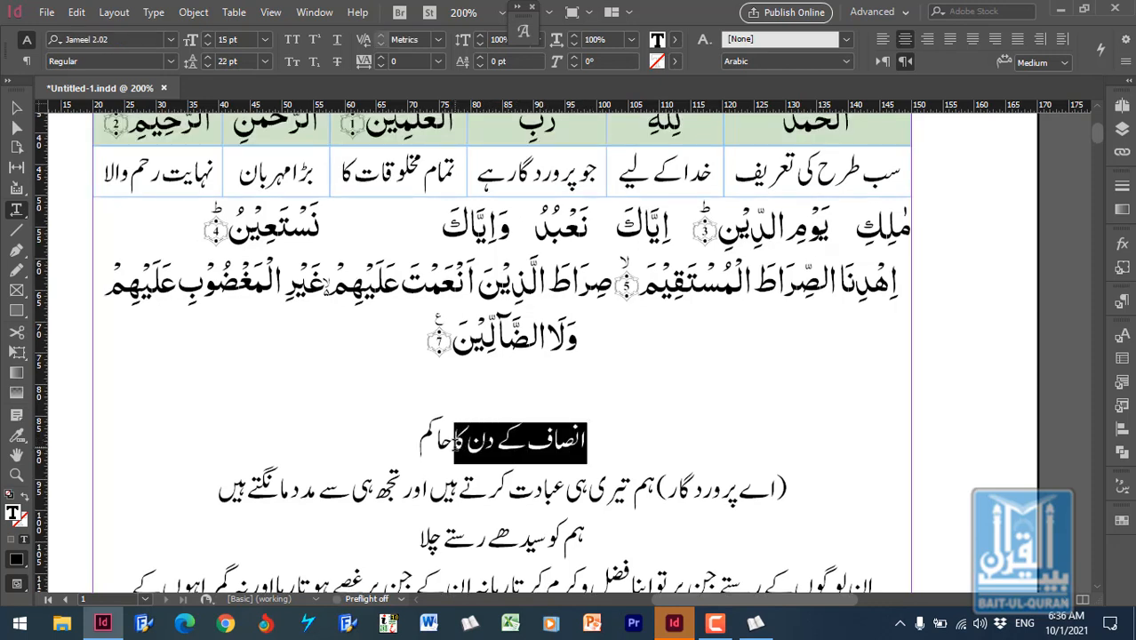
pyautogui.press('BackSpace')
pyautogui.click(451, 437)
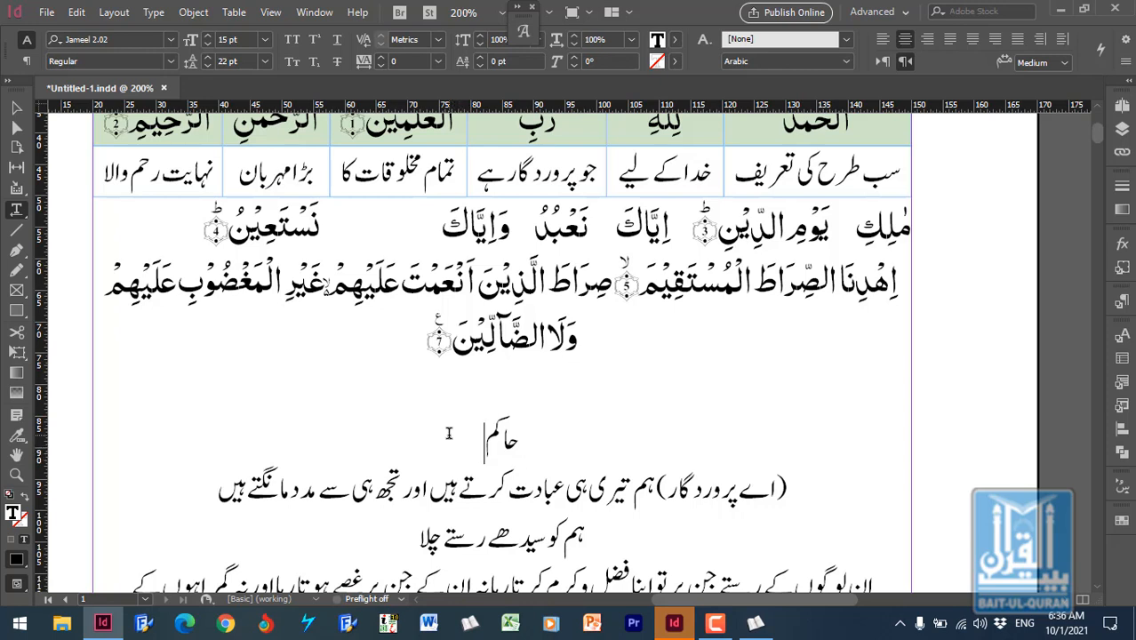
pyautogui.press('Tab')
pyautogui.hotkey('ctrl', 'v')
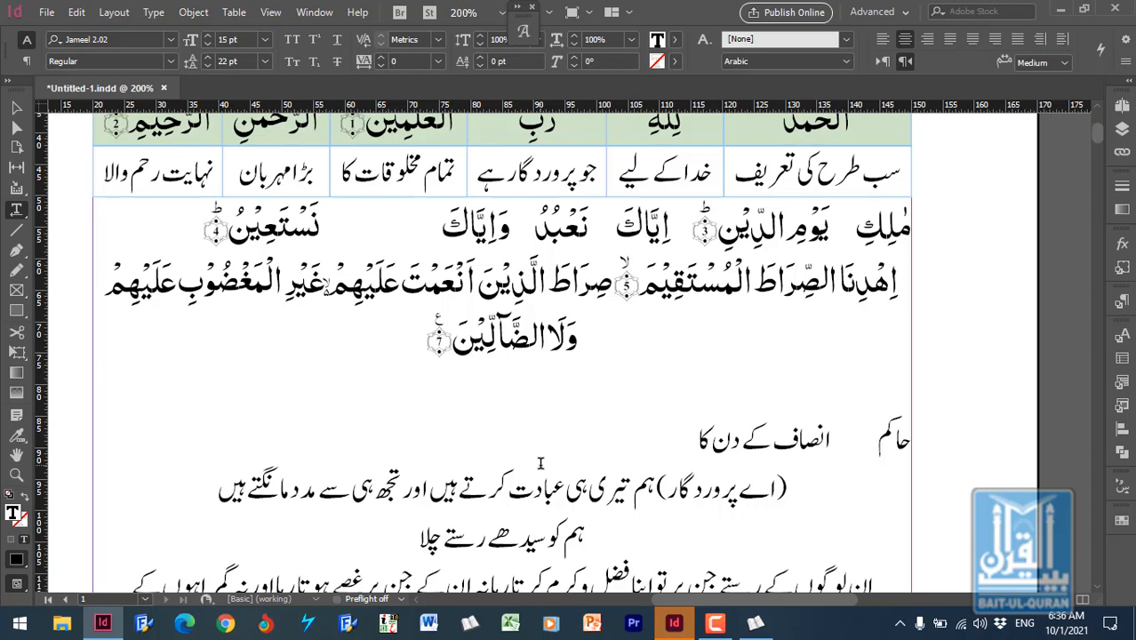
# Step: Join the next Urdu line to the "حاکم" line and move "ہم" in front of "عبادت", preceded by a tab
pyautogui.press('Delete')
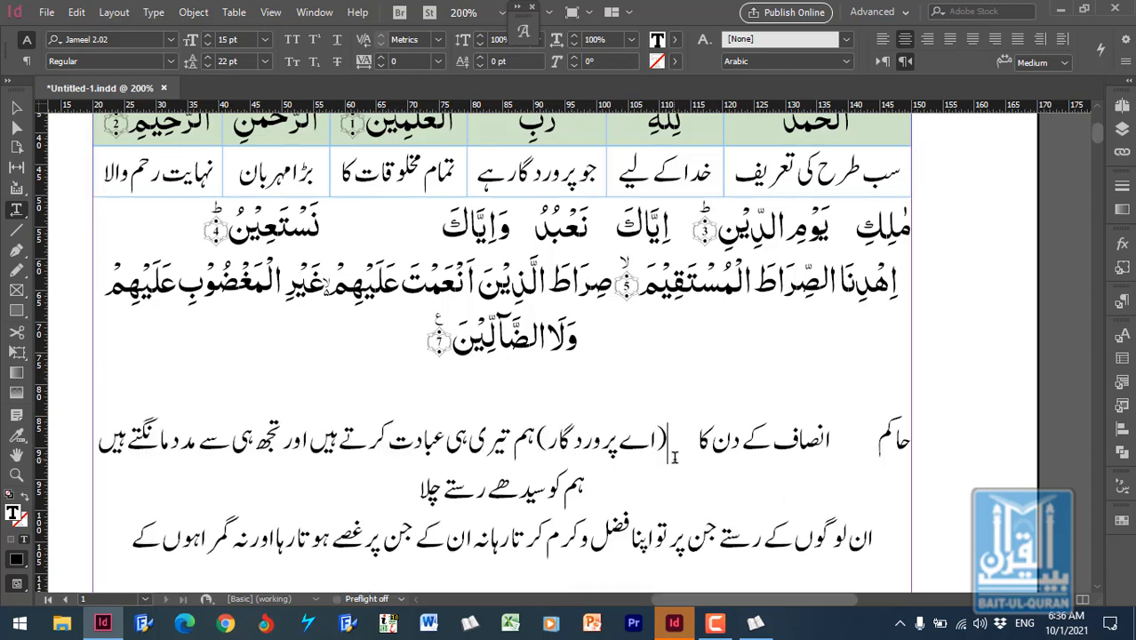
pyautogui.moveTo(654, 439); pyautogui.dragTo(558, 440)
pyautogui.click(504, 445)
pyautogui.doubleClick(532, 443)
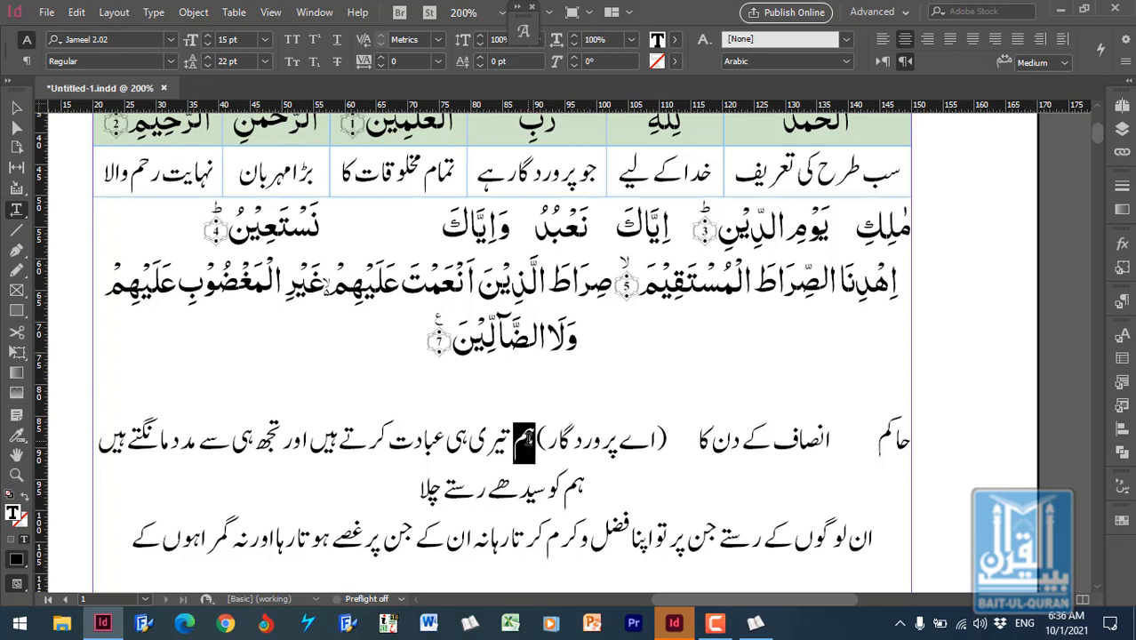
pyautogui.press('BackSpace')
pyautogui.click(457, 448)
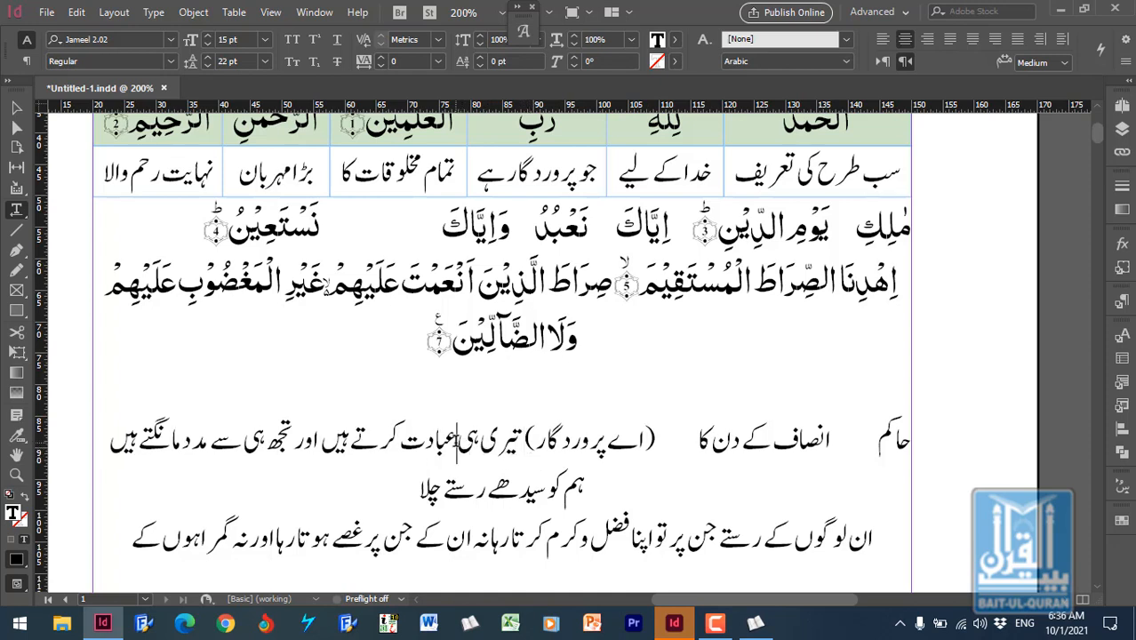
pyautogui.press('Tab')
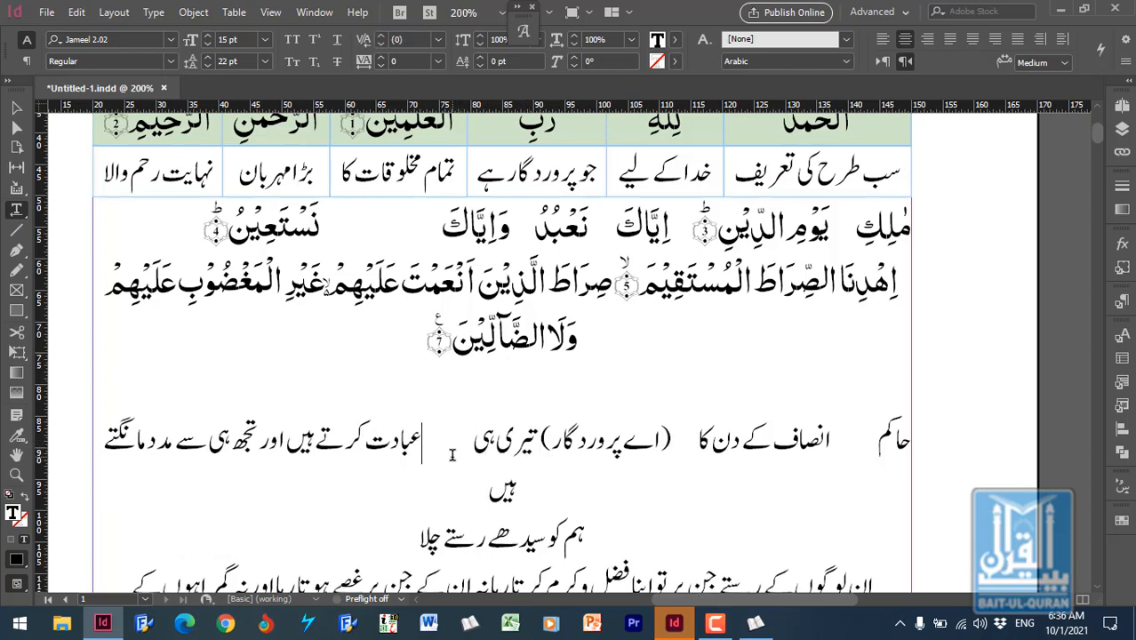
pyautogui.write('ہم')
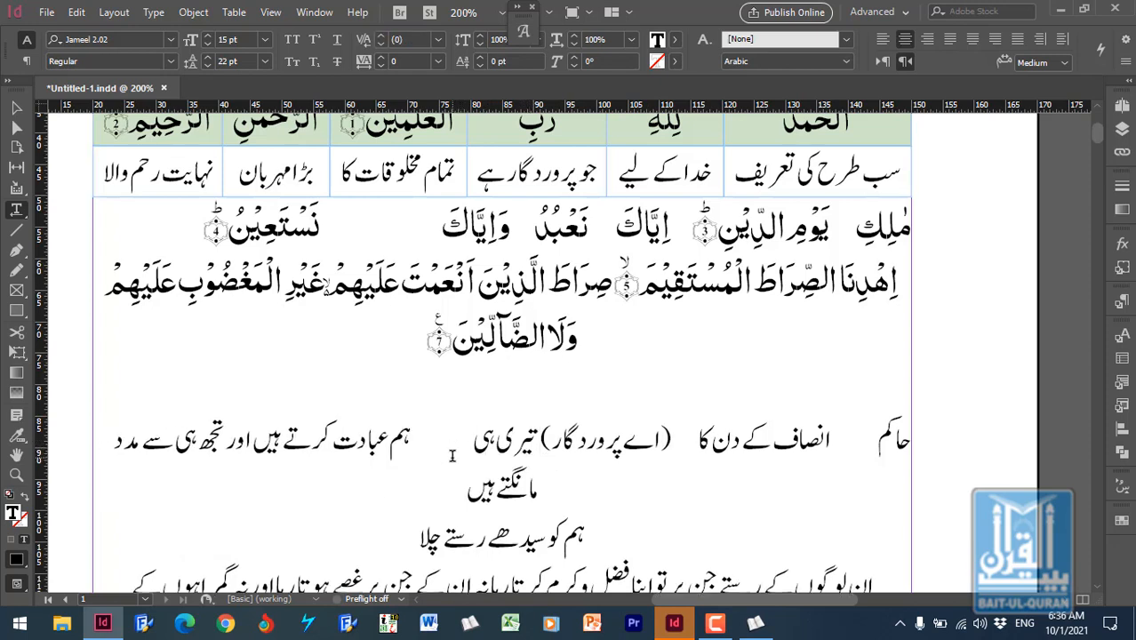
# Step: Insert tabs before "اور تجھ ہی سے" and before "مدد مانگتے ہیں" in the Urdu translation line
pyautogui.click(253, 449)
pyautogui.press('Tab')
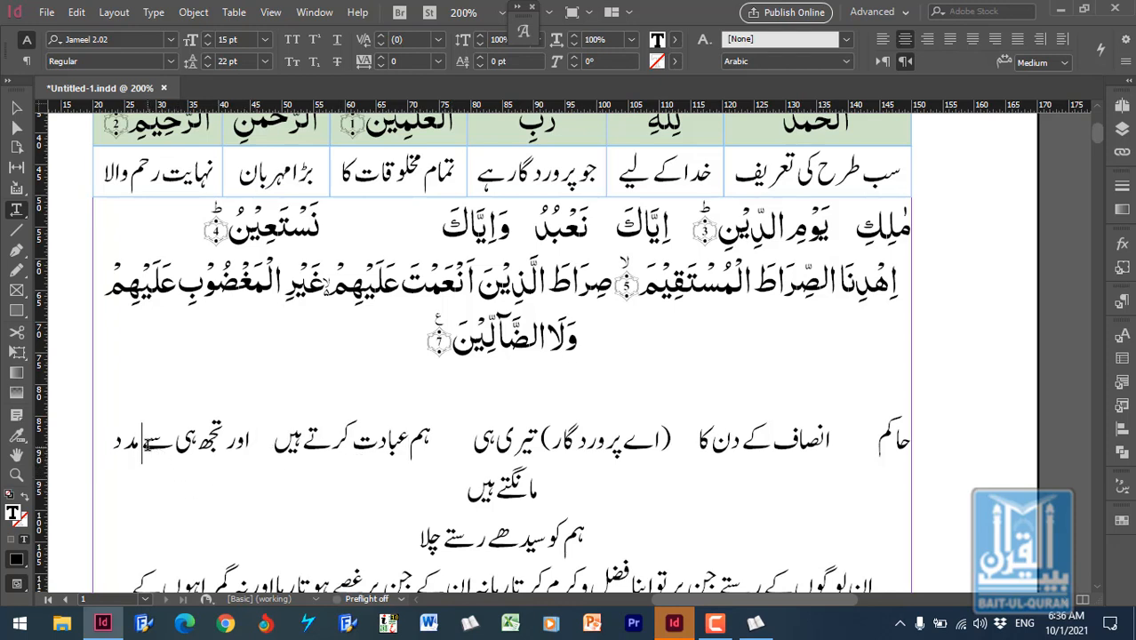
pyautogui.click(147, 444)
pyautogui.press('Tab')
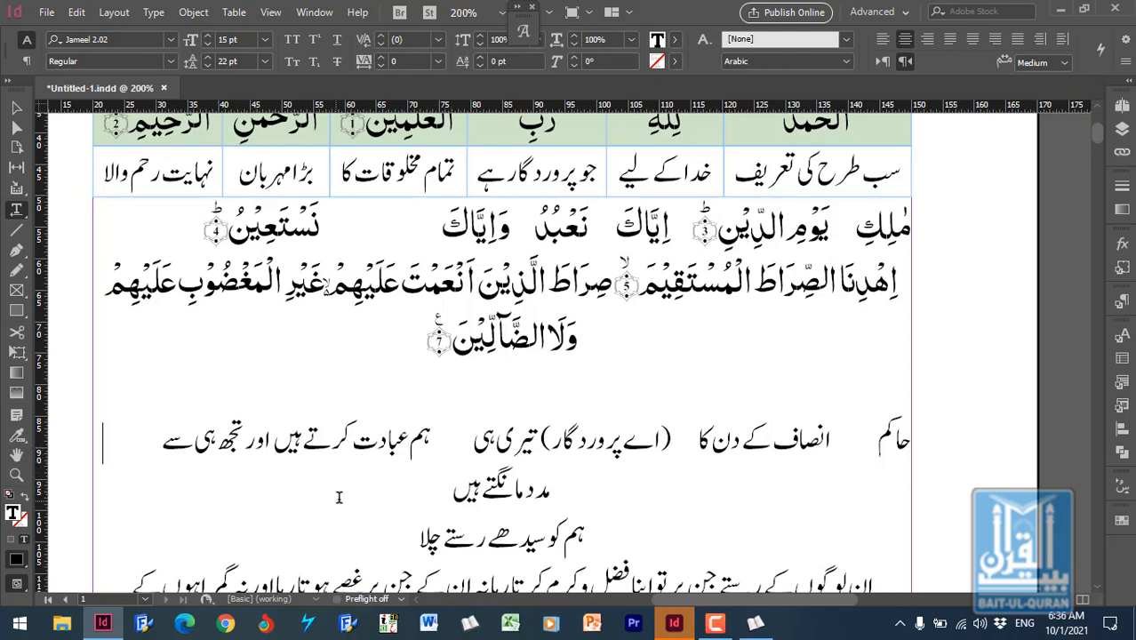
# Step: Move the tab-separated Urdu translation paragraph directly below the Arabic line of verses 3 and 4
pyautogui.tripleClick(532, 455)
pyautogui.doubleClick(532, 456)
pyautogui.click(532, 455)
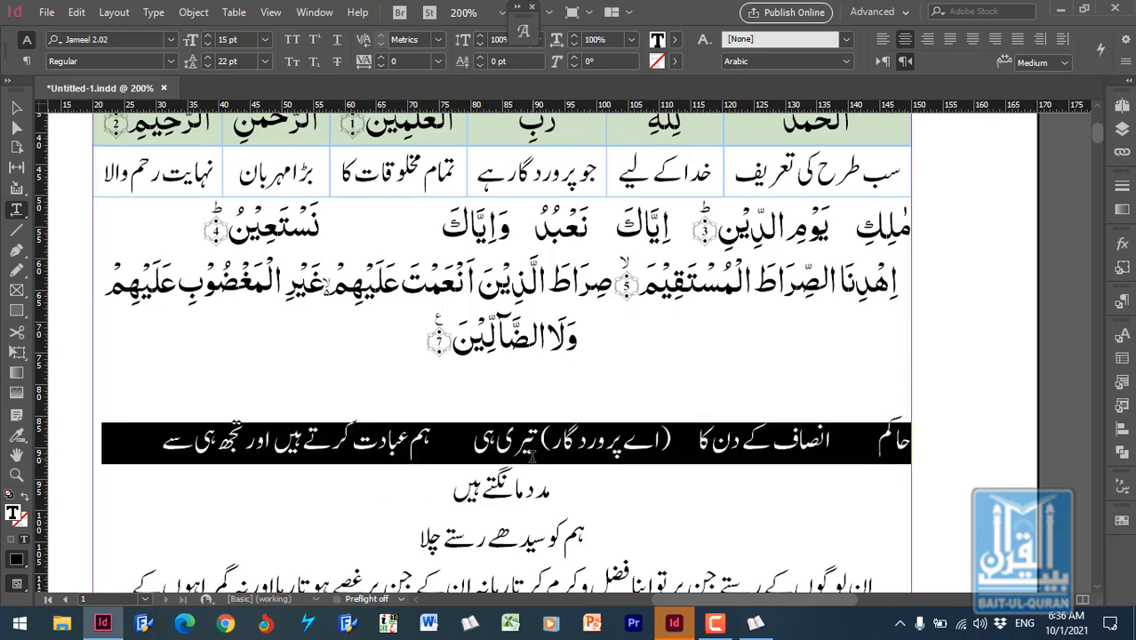
pyautogui.click(531, 455)
pyautogui.hotkey('ctrl', 'c')
pyautogui.press('BackSpace')
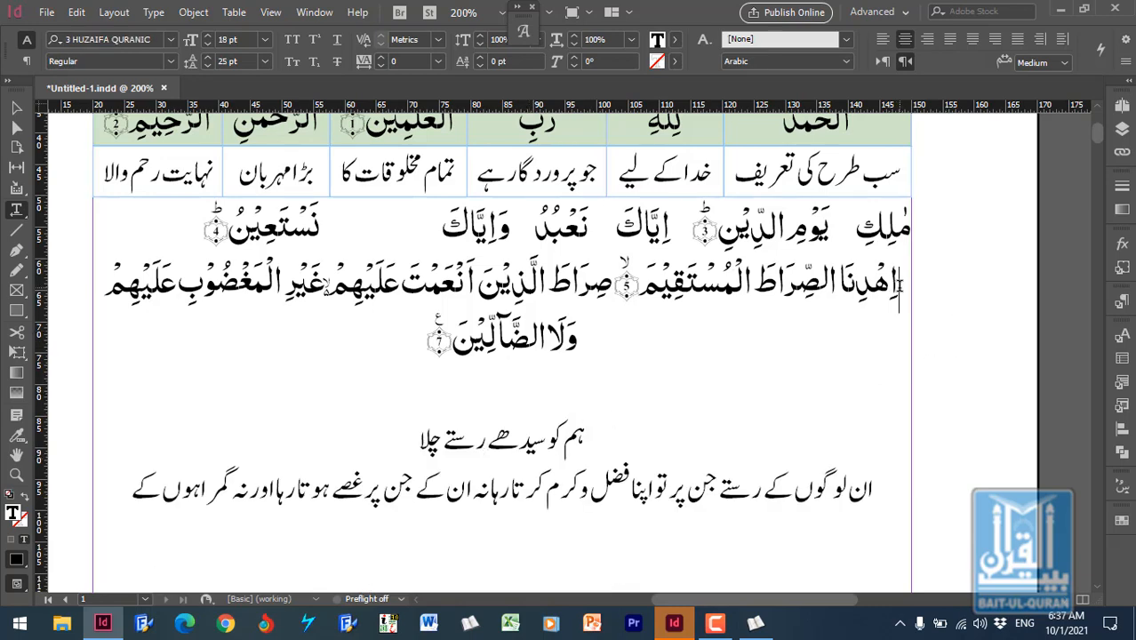
pyautogui.hotkey('ctrl', 'v')
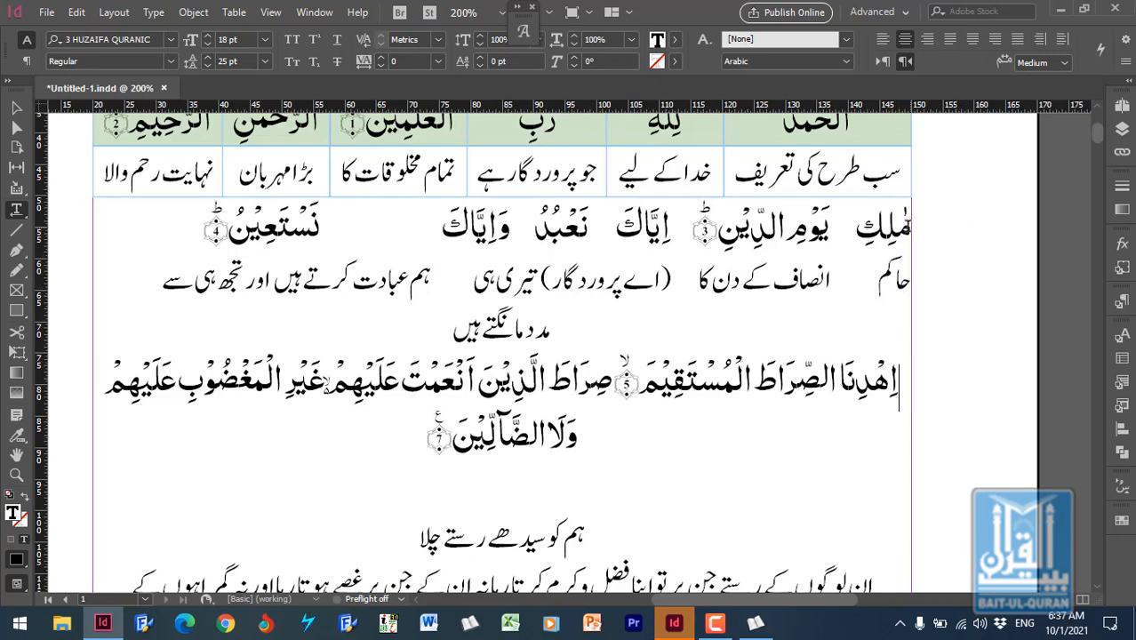
# Step: Convert the Arabic line of verses 3 and 4 and its Urdu translation into a table, with Tab separating columns and Paragraph separating rows
pyautogui.doubleClick(905, 215)
pyautogui.click(905, 216)
pyautogui.keyDown('shift'); pyautogui.click(425, 322); pyautogui.keyUp('shift')
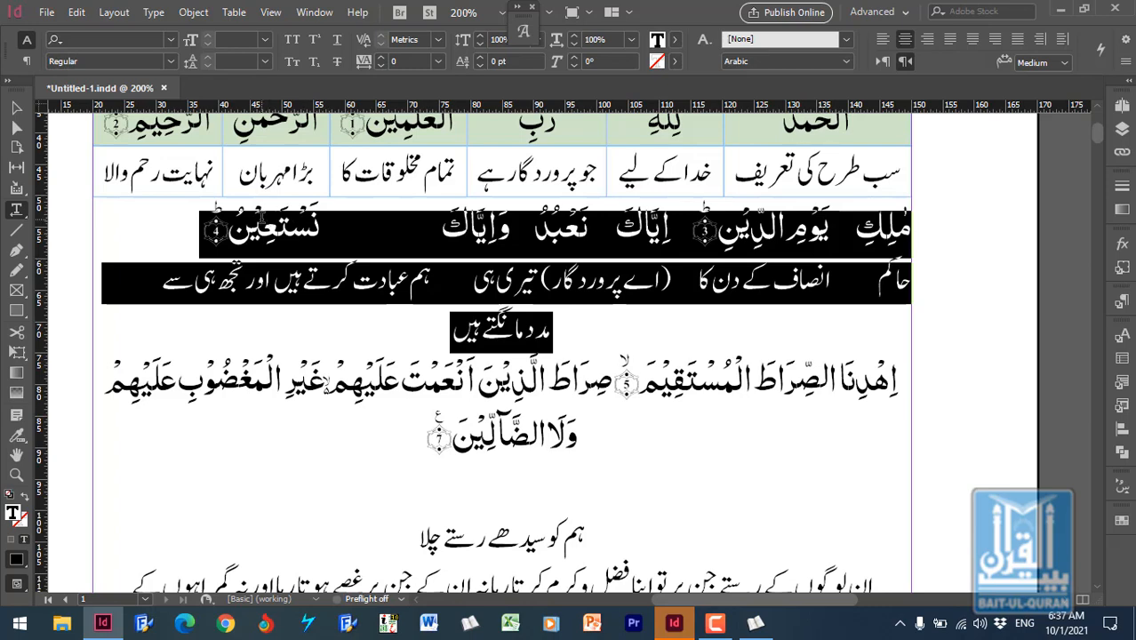
pyautogui.click(237, 13)
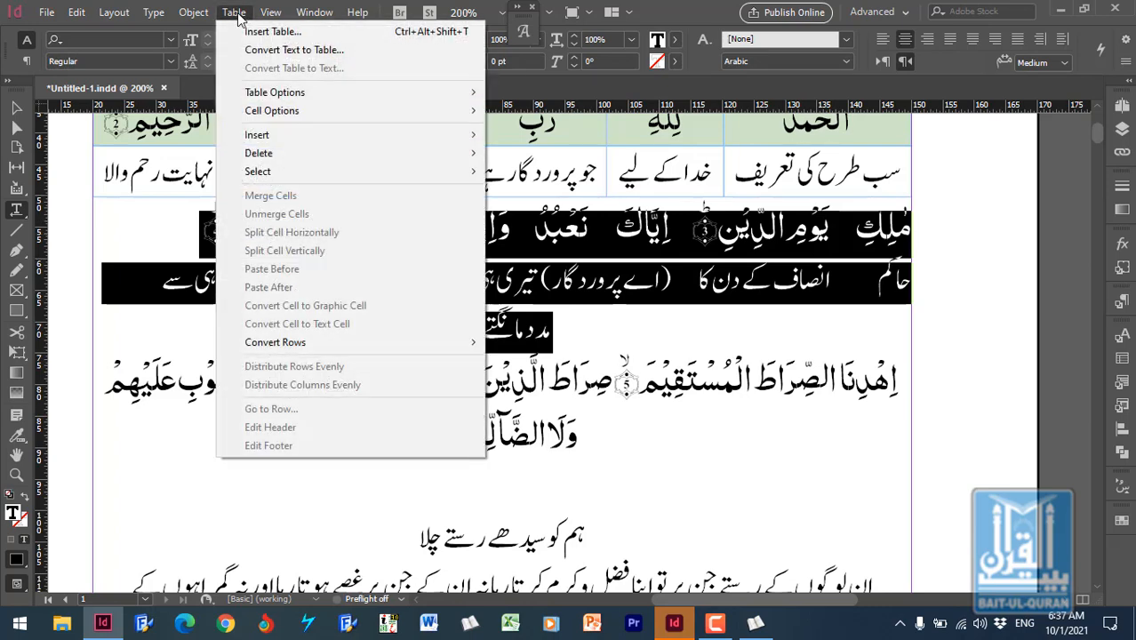
pyautogui.click(329, 51)
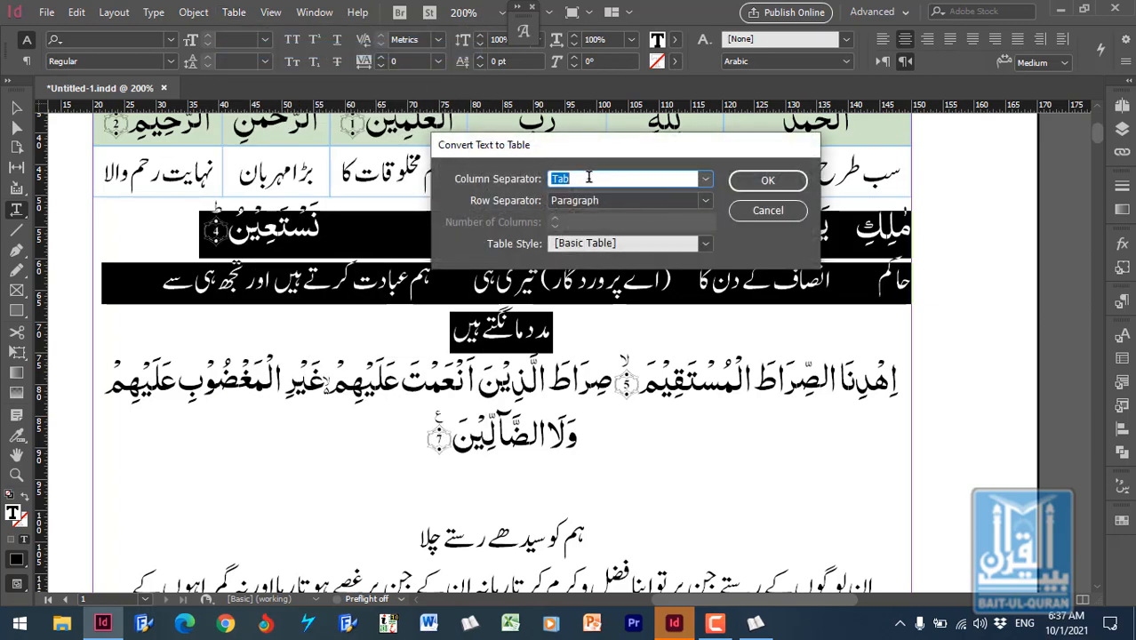
pyautogui.click(792, 189)
# Step: Delete the empty third row of the new verses 3 and 4 table
pyautogui.scroll(-1, 682, 425)
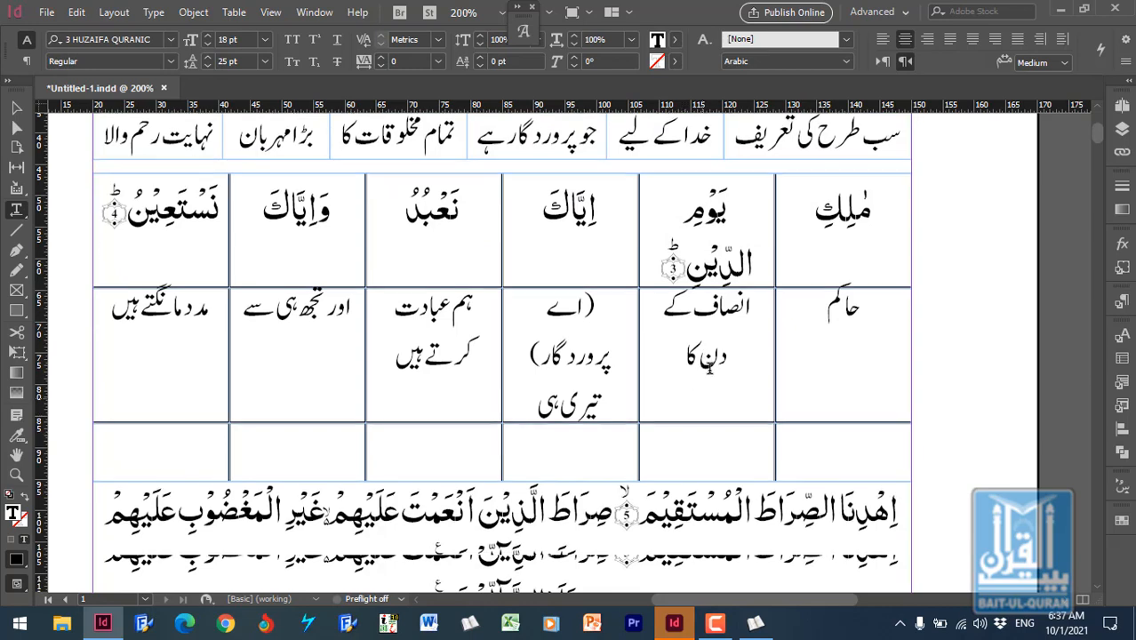
pyautogui.click(725, 464)
pyautogui.rightClick(725, 448)
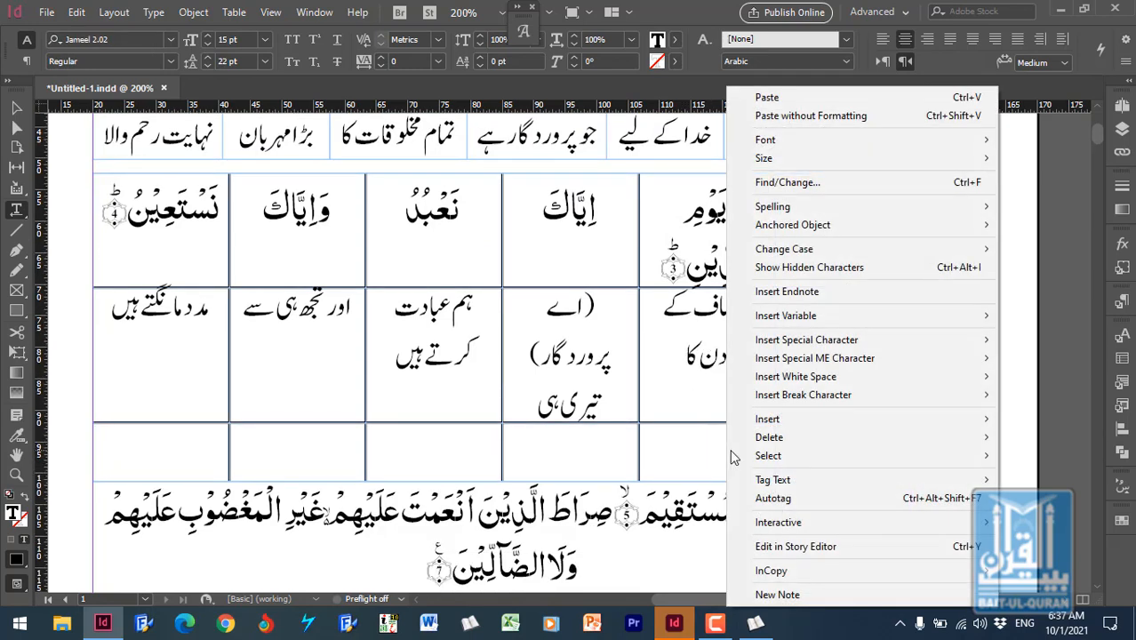
pyautogui.moveTo(778, 437)
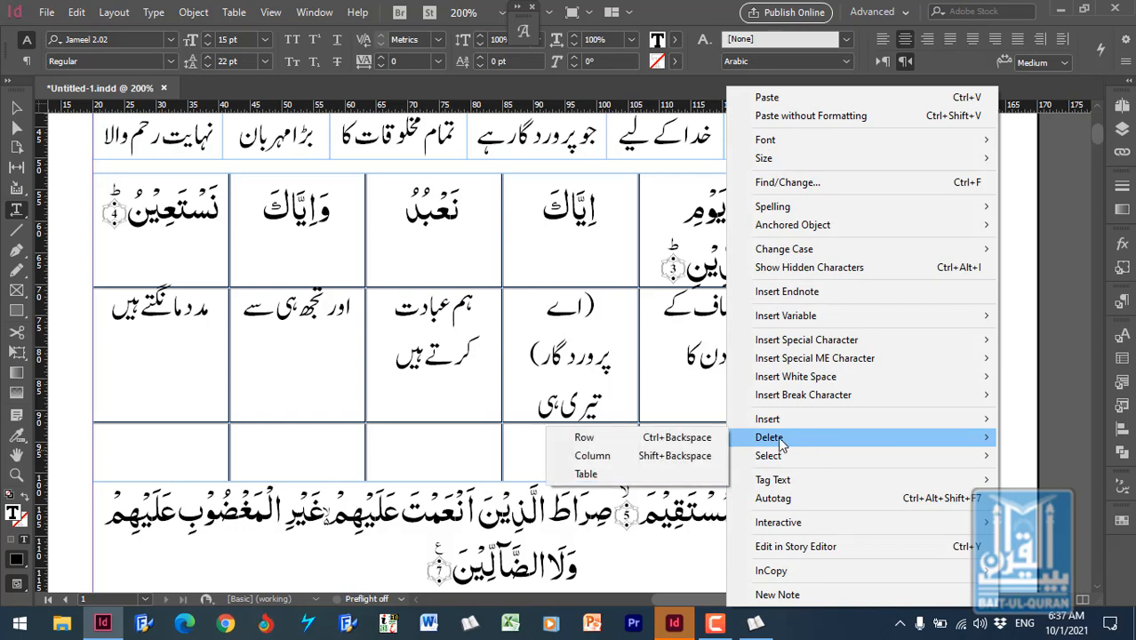
pyautogui.click(658, 444)
pyautogui.click(850, 376)
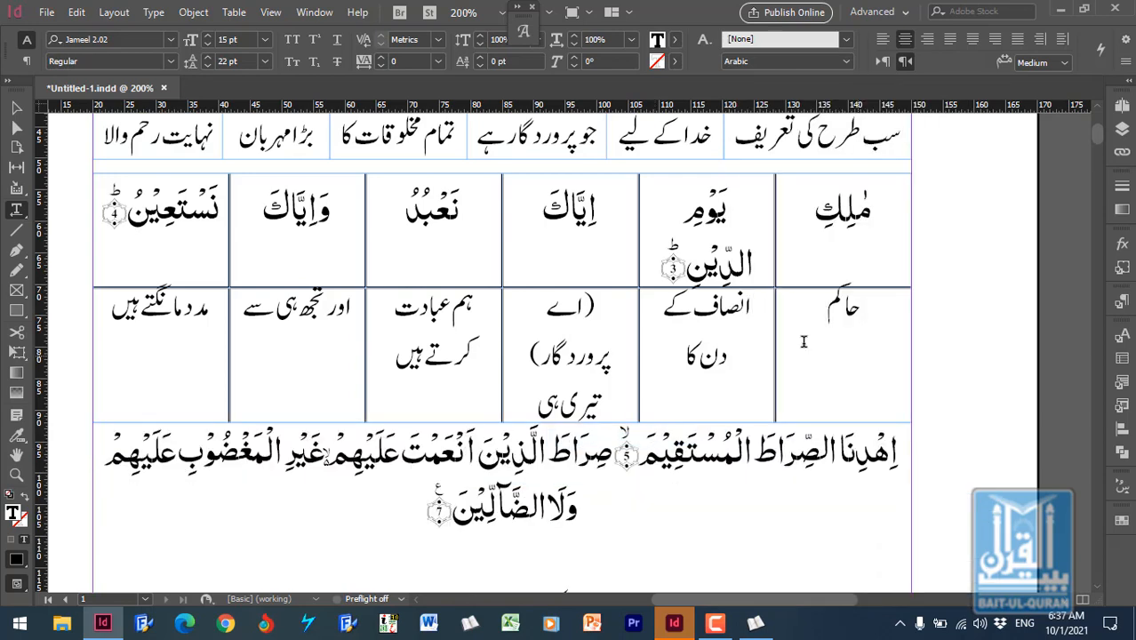
# Step: Adjust the column widths around "یوم الدین" and "نعبد", and remove "(اے پروردگار)" from the Urdu cell under "ایاک"
pyautogui.moveTo(775, 271); pyautogui.dragTo(812, 271)
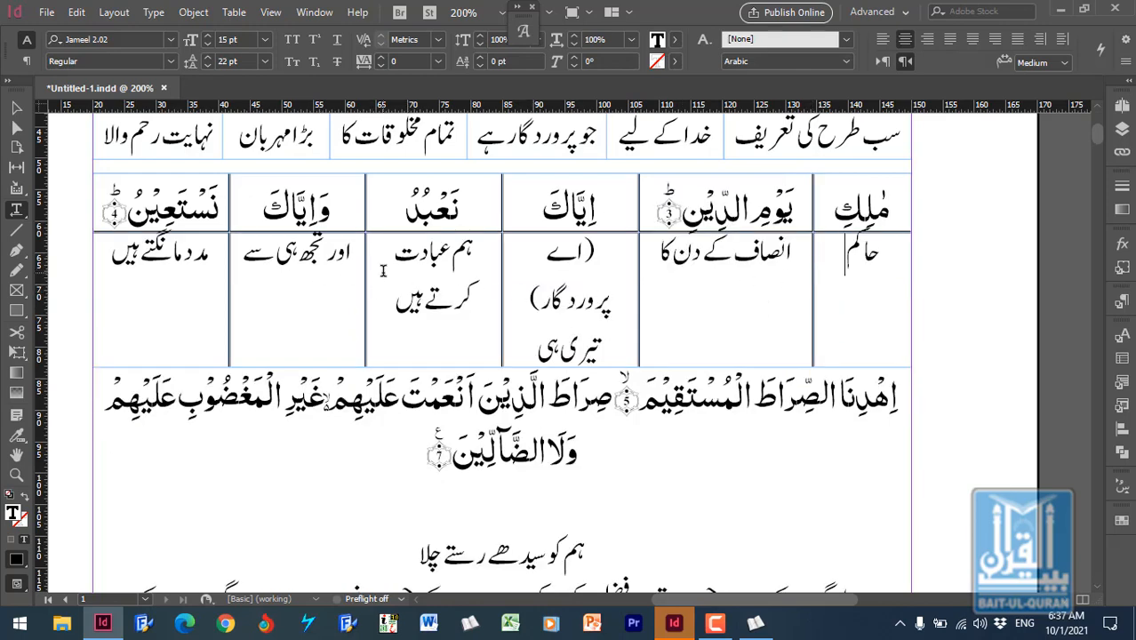
pyautogui.moveTo(365, 267); pyautogui.dragTo(354, 266)
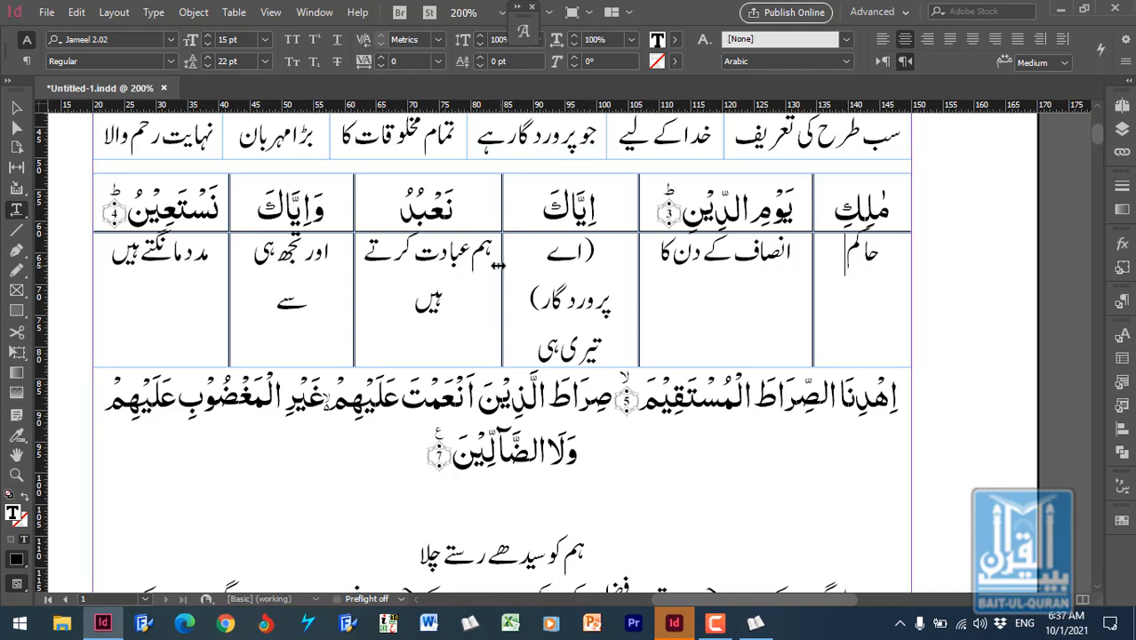
pyautogui.moveTo(501, 267); pyautogui.dragTo(496, 266)
pyautogui.moveTo(602, 249); pyautogui.dragTo(514, 343)
pyautogui.press('BackSpace')
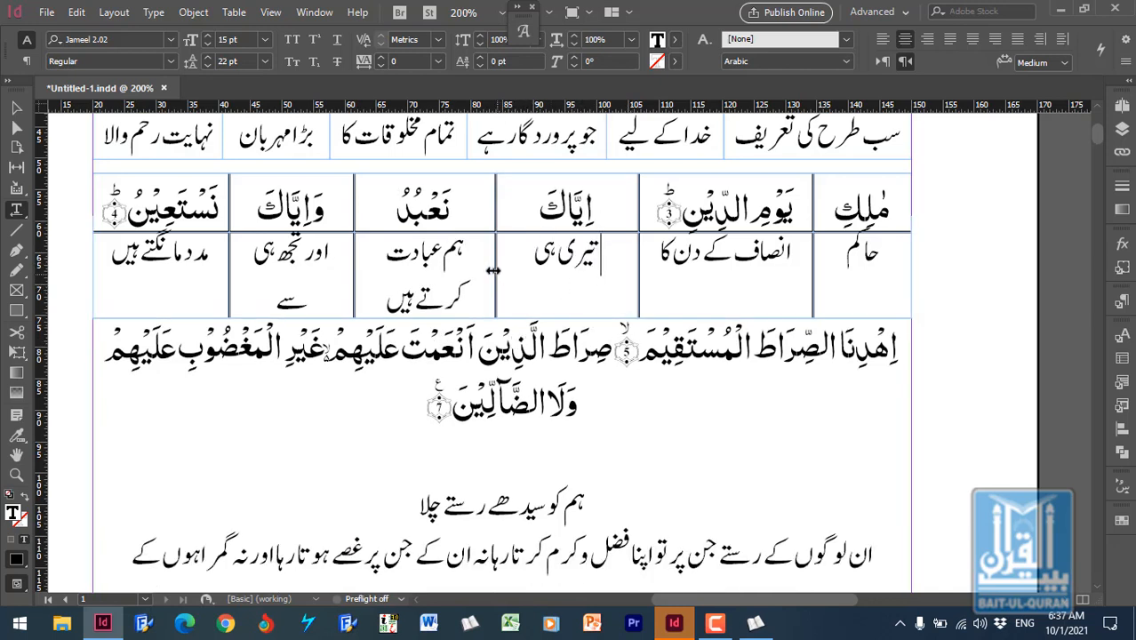
# Step: Resize the columns of the verses 3 and 4 table so every Urdu phrase fits on a single line
pyautogui.moveTo(495, 271); pyautogui.dragTo(513, 271)
pyautogui.moveTo(354, 264); pyautogui.dragTo(368, 265)
pyautogui.moveTo(513, 253); pyautogui.dragTo(549, 259)
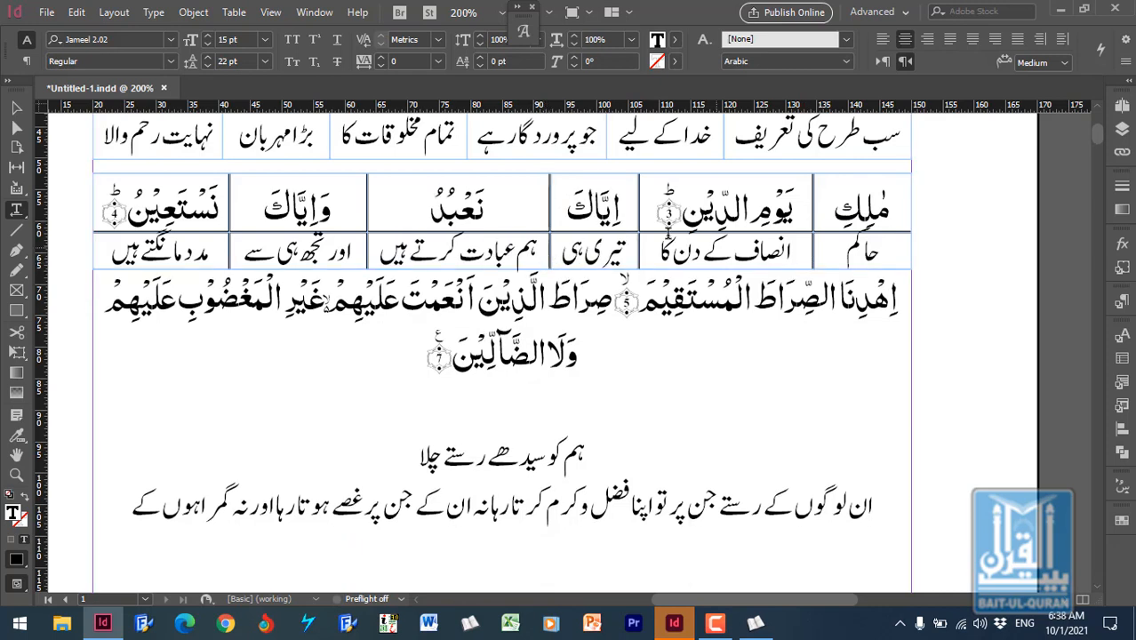
pyautogui.moveTo(640, 211); pyautogui.dragTo(645, 210)
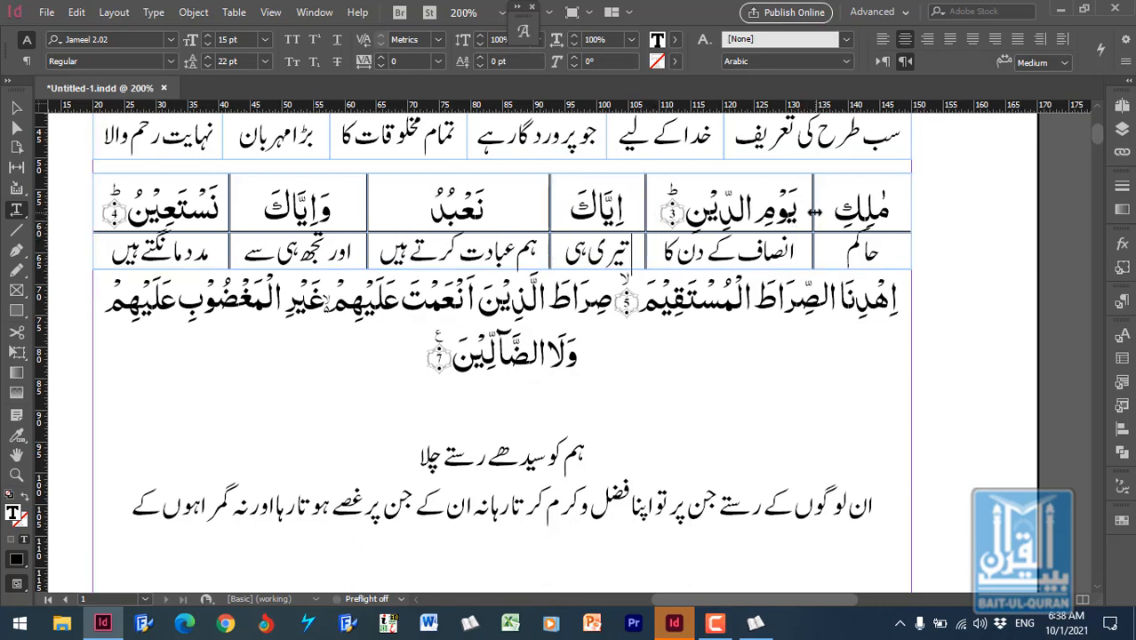
pyautogui.moveTo(812, 211); pyautogui.dragTo(824, 210)
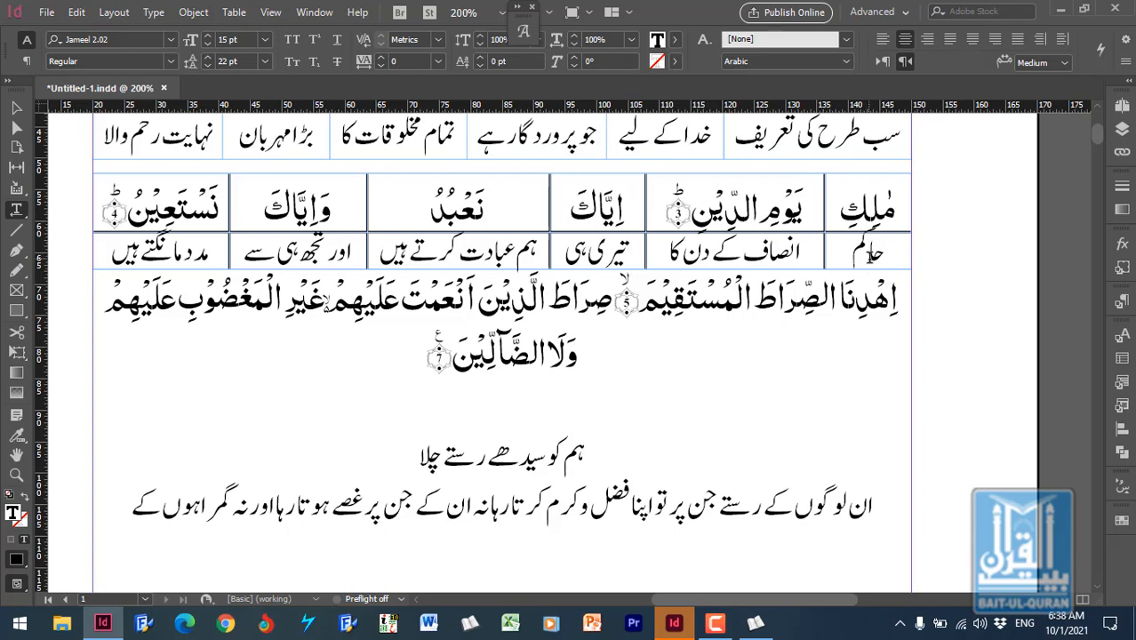
pyautogui.click(868, 255)
# Step: Apply the Arabic cell style to the second table's upper row and the Urdu cell style to its lower row
pyautogui.scroll(2, 870, 255)
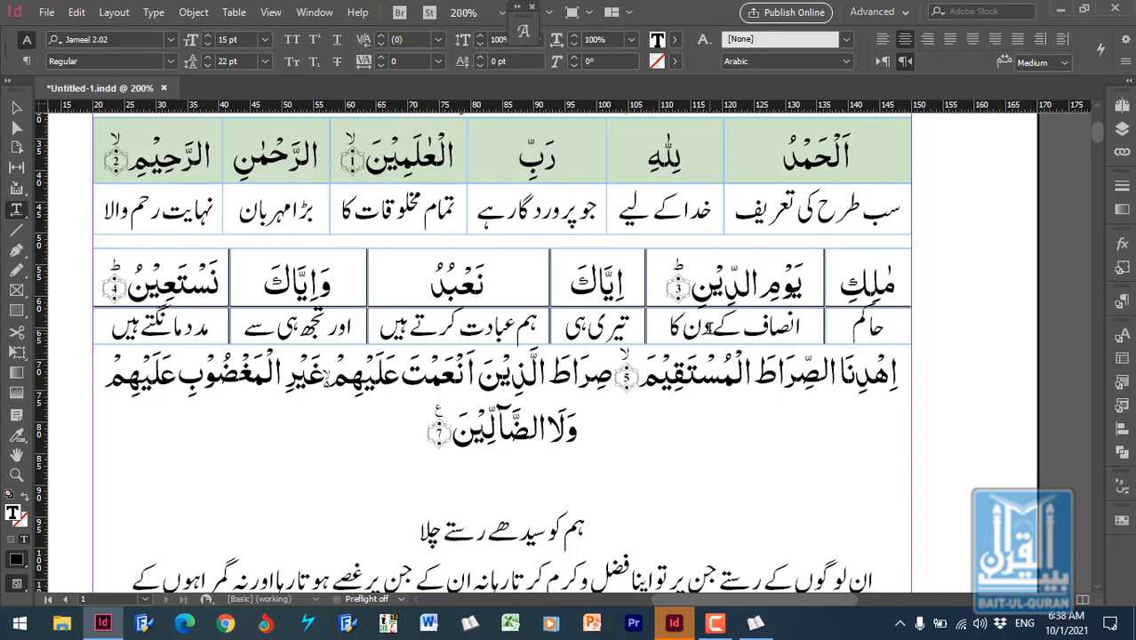
pyautogui.click(917, 277)
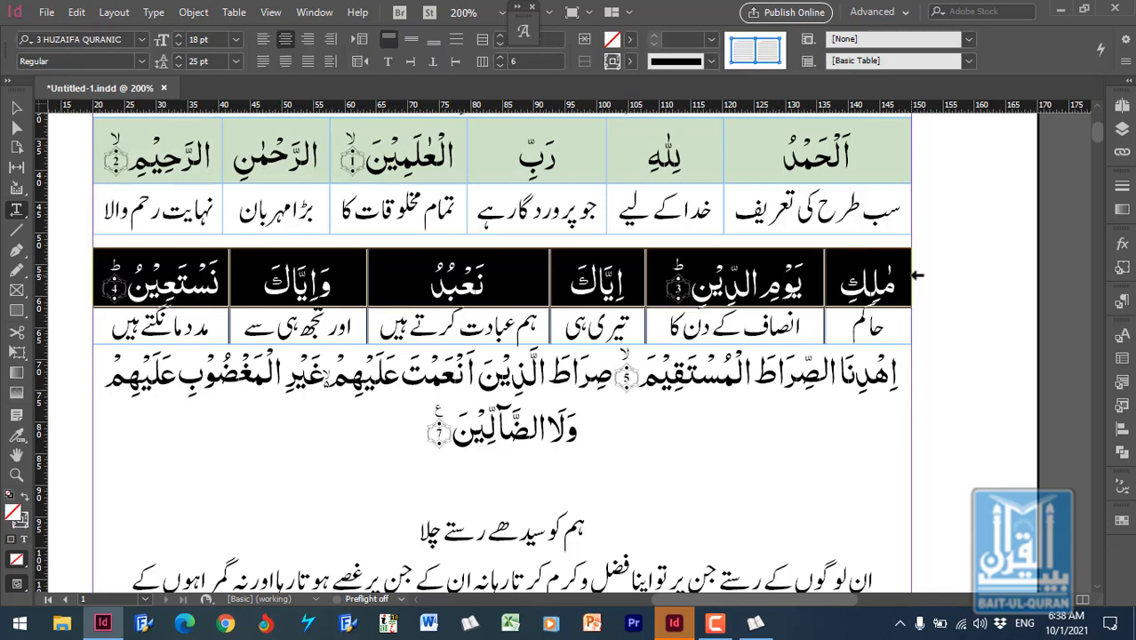
pyautogui.click(914, 332)
pyautogui.press('ctrl+KP_2')
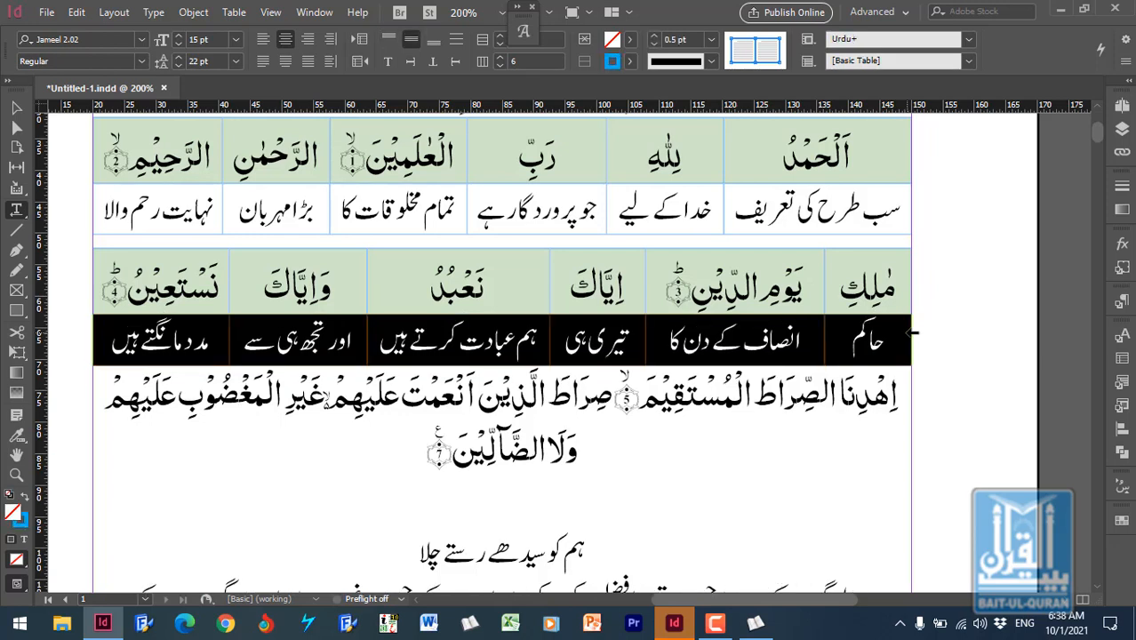
pyautogui.click(871, 267)
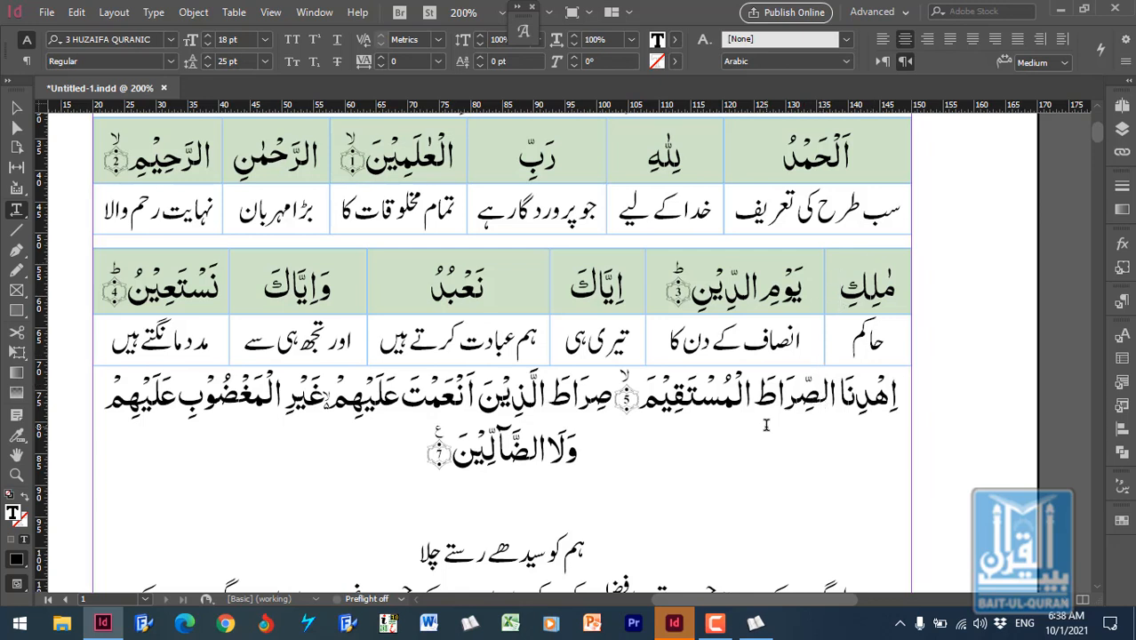
# Step: Check the shortcuts assigned to the Arabic and Urdu cell styles and review both formatted verse tables
pyautogui.scroll(2, 777, 423)
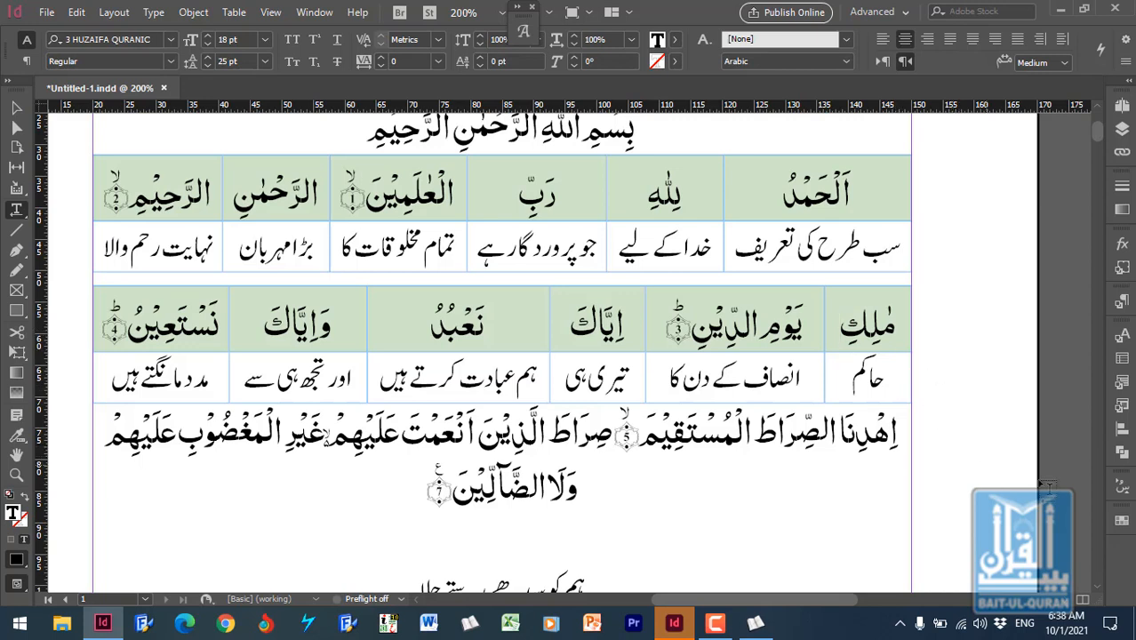
pyautogui.click(1122, 405)
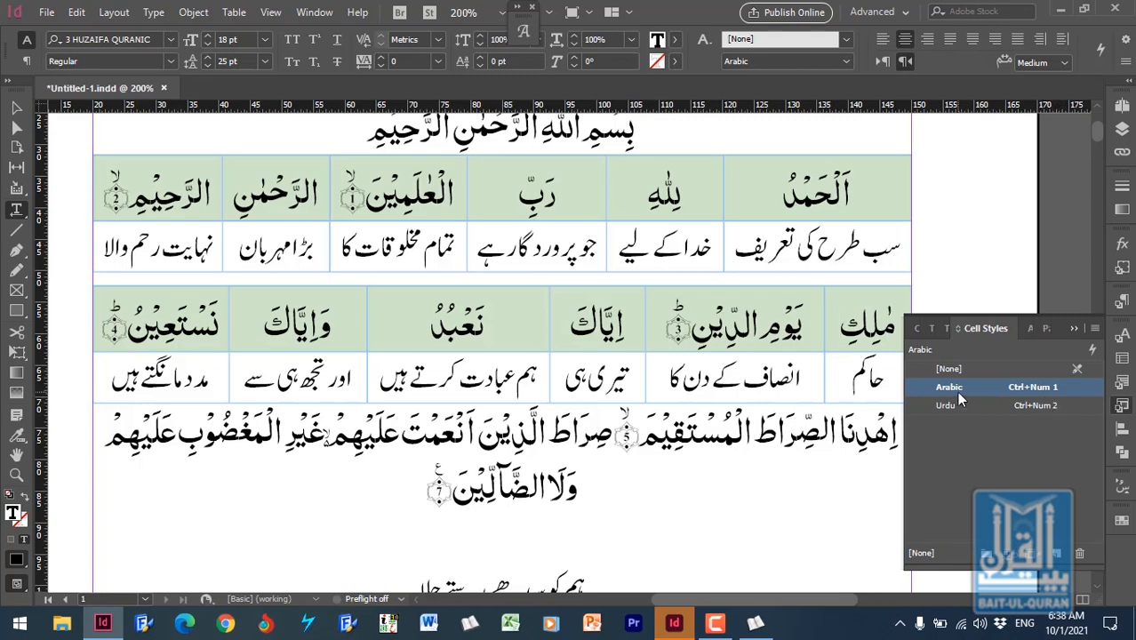
pyautogui.click(1075, 327)
pyautogui.scroll(-3, 734, 395)
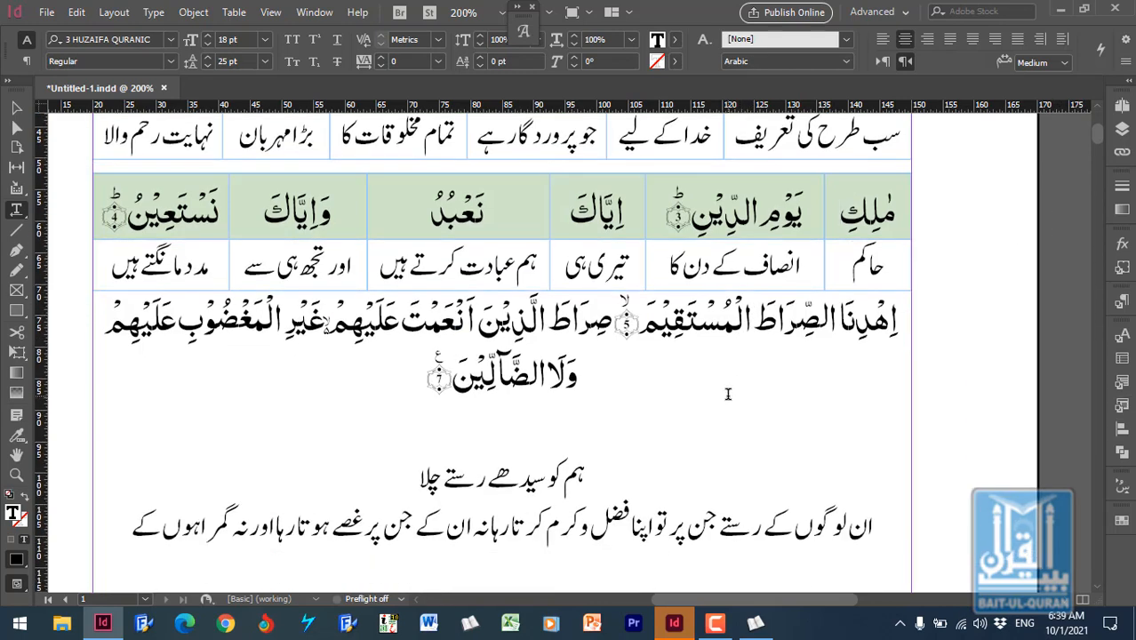
pyautogui.scroll(4, 677, 384)
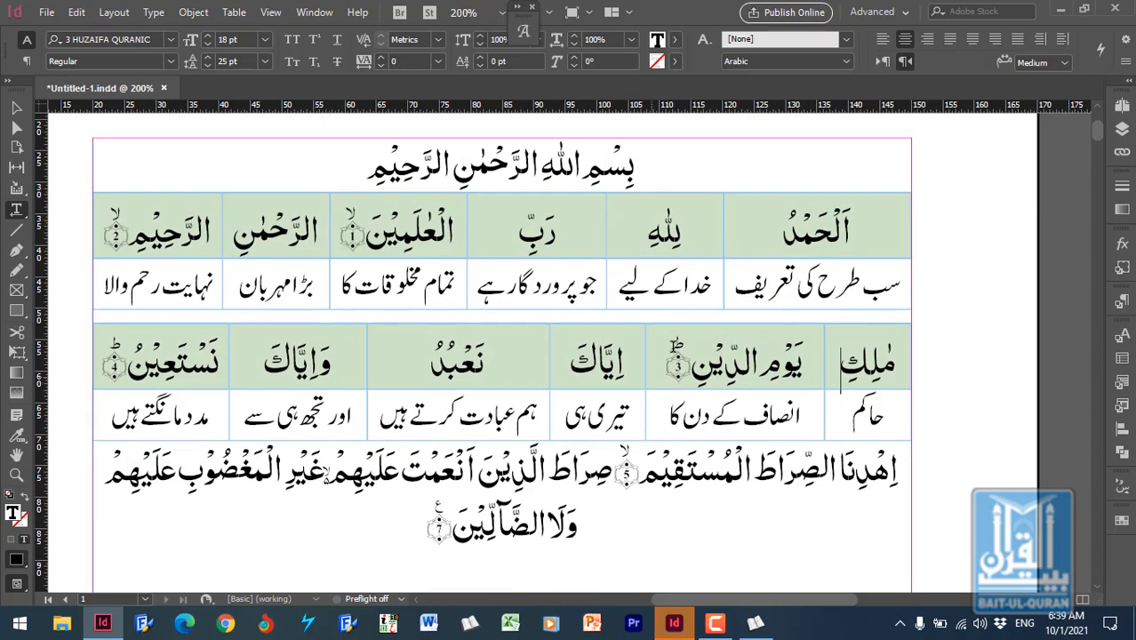
pyautogui.scroll(-5, 639, 322)
pyautogui.scroll(6, 639, 321)
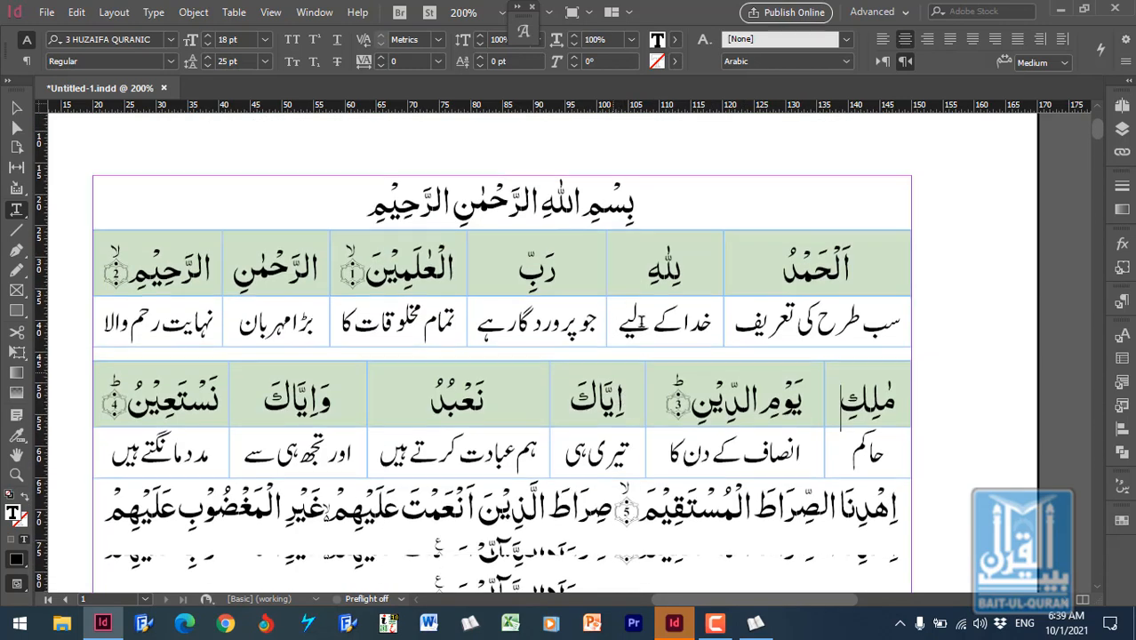
pyautogui.scroll(-1, 641, 318)
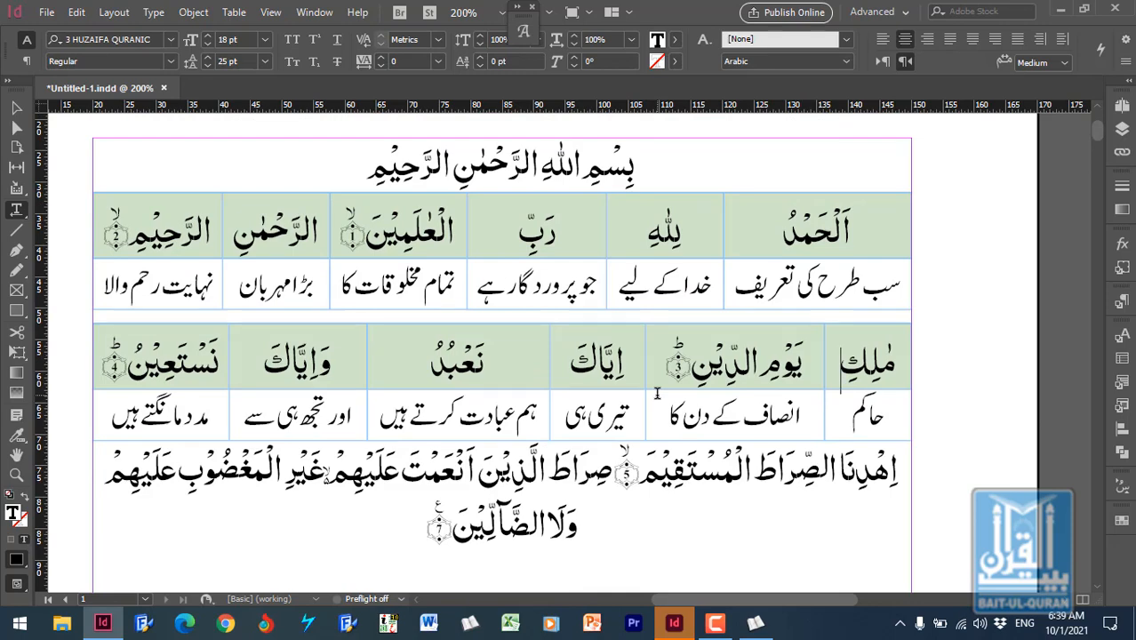
# Step: Delete the remaining Arabic and Urdu text below the verses 3 and 4 table, place the cursor there, and save the document
pyautogui.scroll(-5, 657, 394)
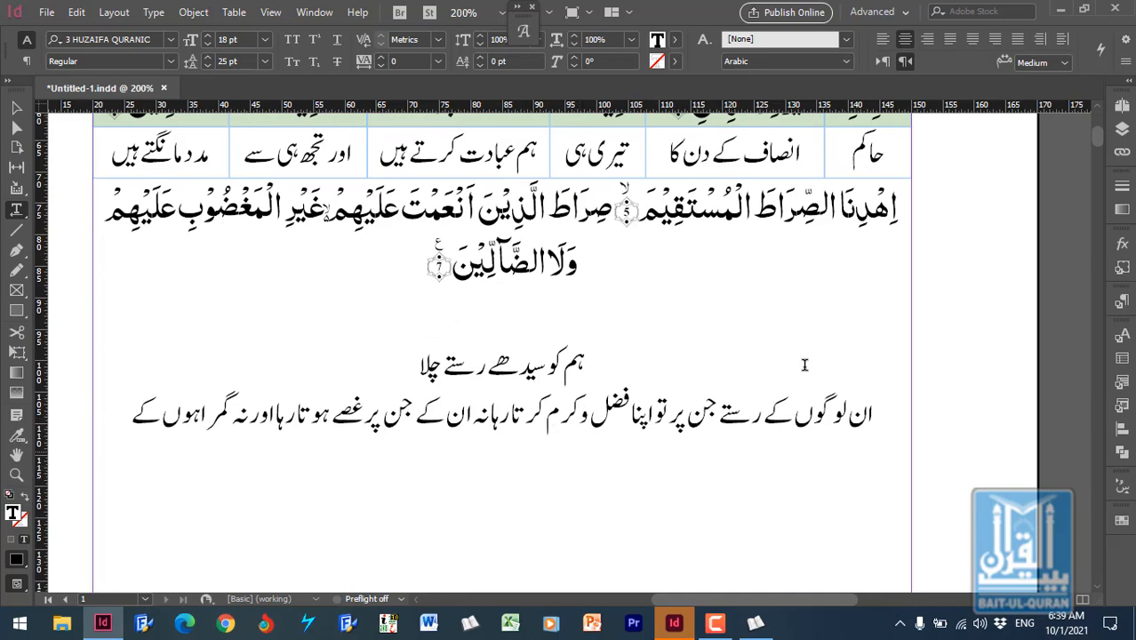
pyautogui.moveTo(896, 211); pyautogui.dragTo(678, 513)
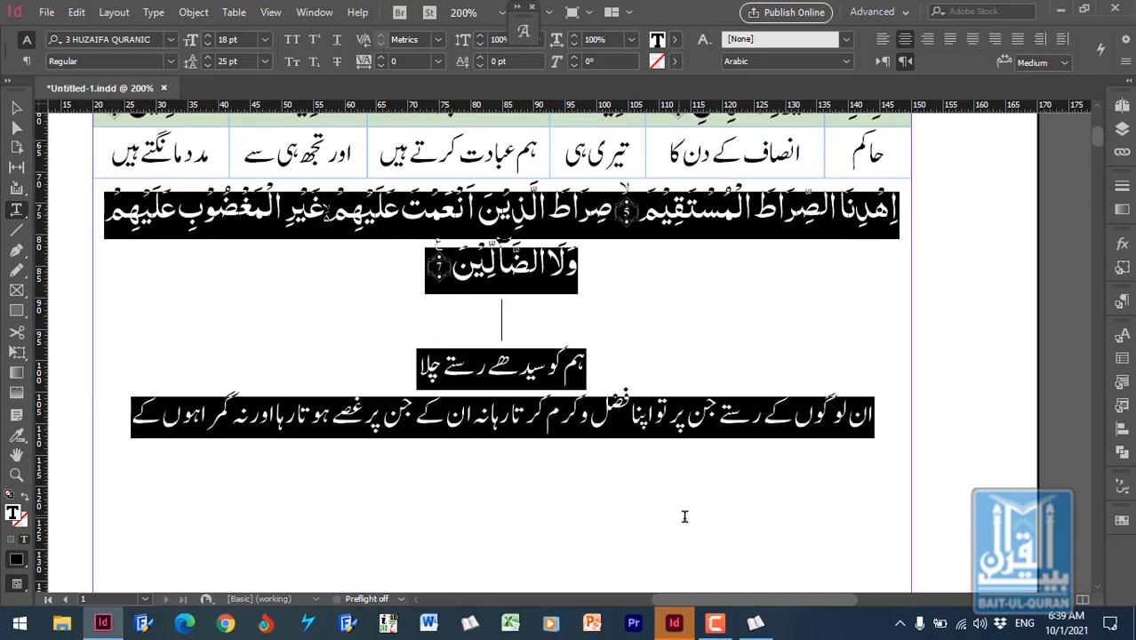
pyautogui.press('BackSpace')
pyautogui.hotkey('ctrl', 'z')
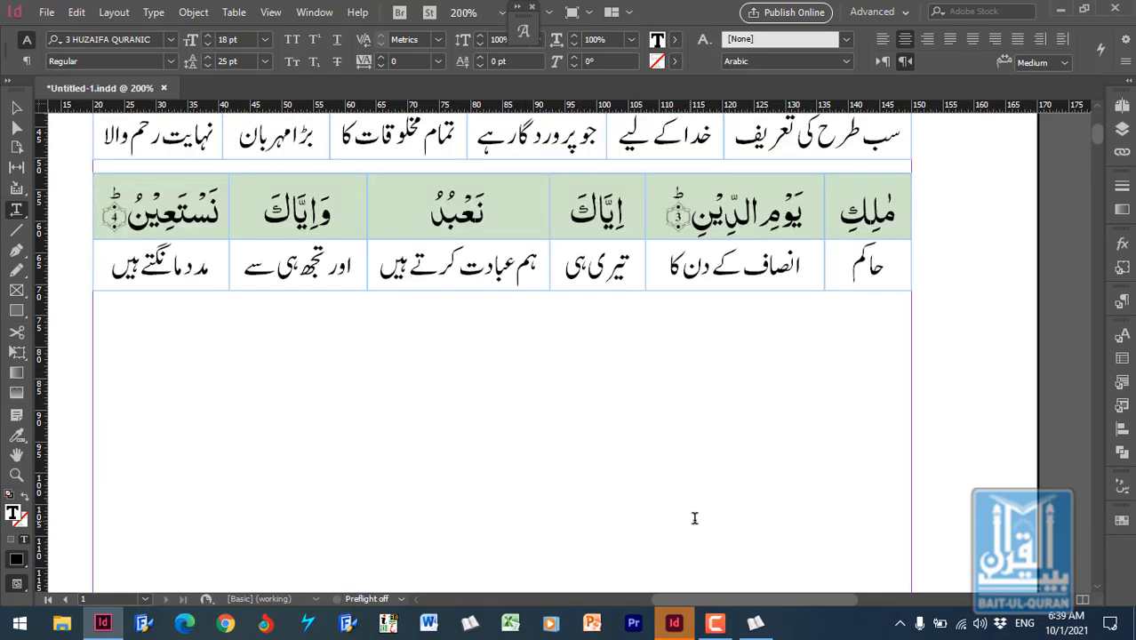
pyautogui.press('Down')
pyautogui.press('Down')
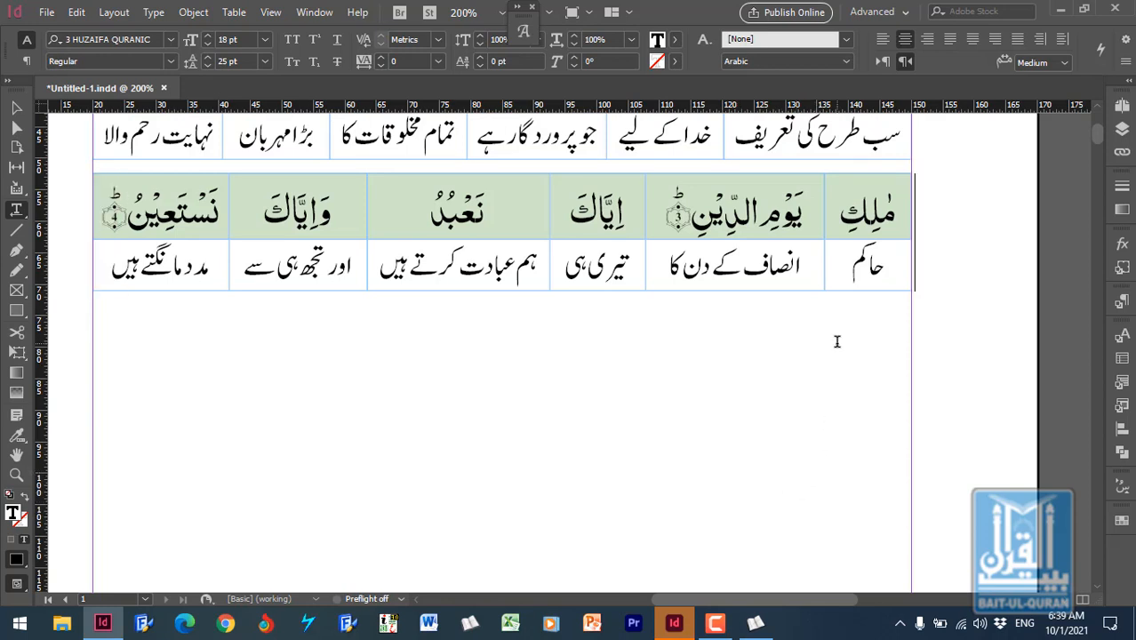
pyautogui.hotkey('ctrl', 's')
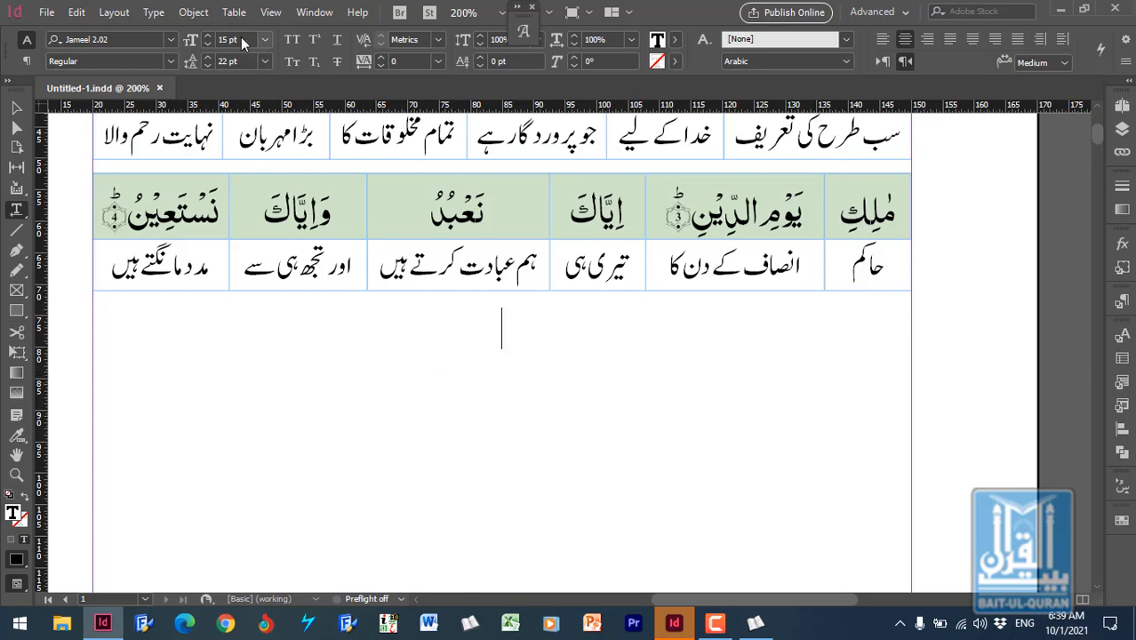
# Step: Set up a new table below the verses 3 and 4 table with 6 body rows, 4 columns, 1 header row and 1 footer row
pyautogui.click(236, 13)
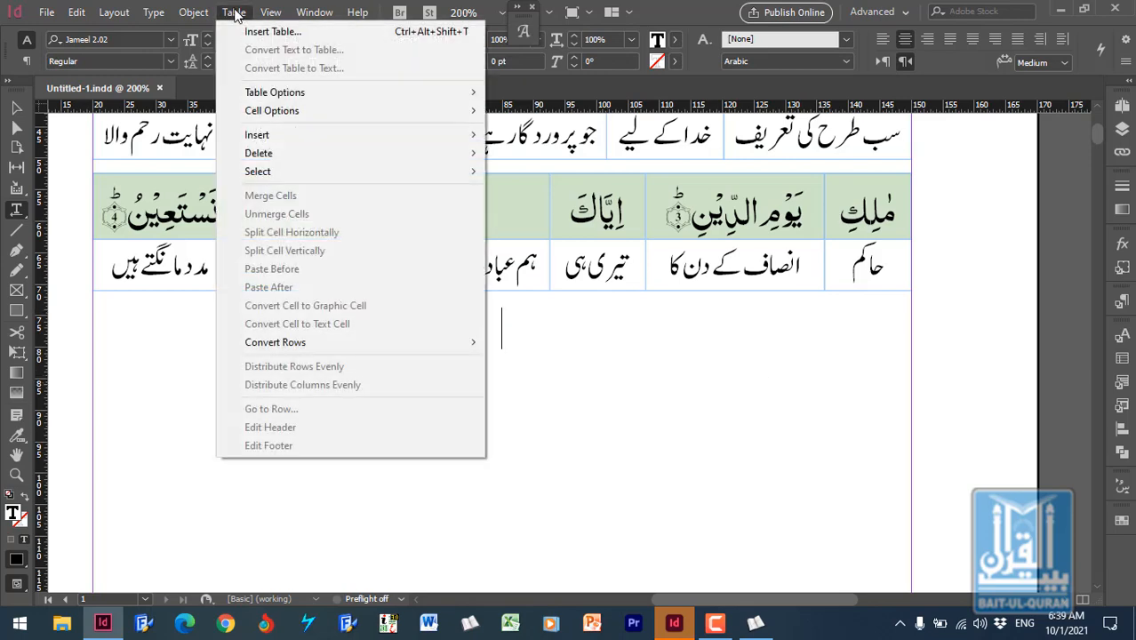
pyautogui.click(312, 34)
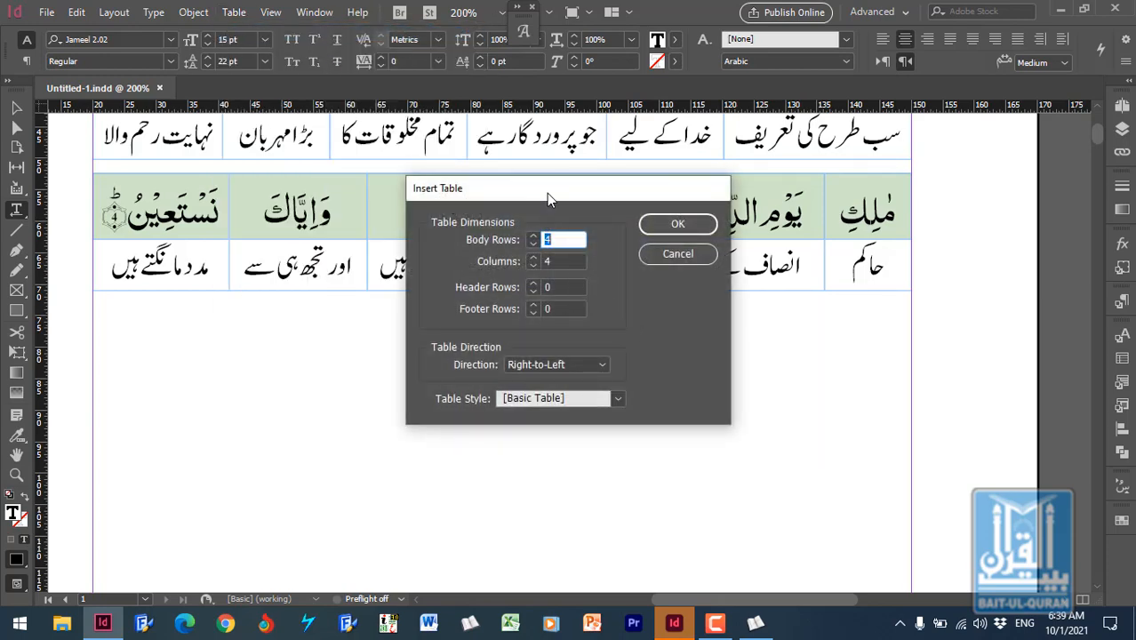
pyautogui.moveTo(547, 193); pyautogui.dragTo(661, 306)
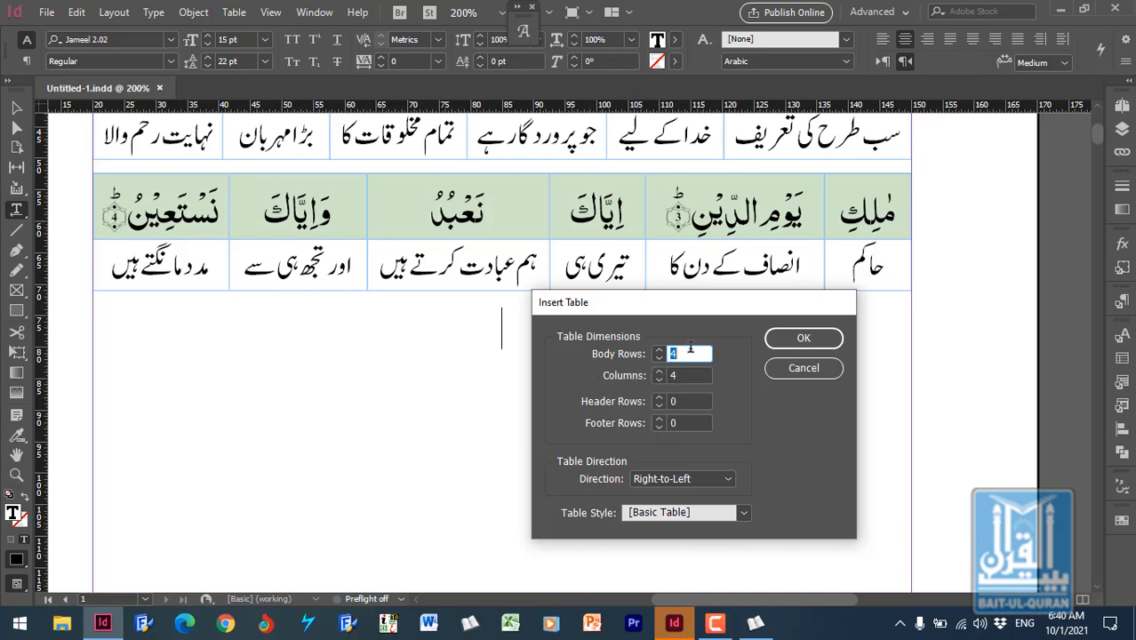
pyautogui.moveTo(711, 309); pyautogui.dragTo(711, 312)
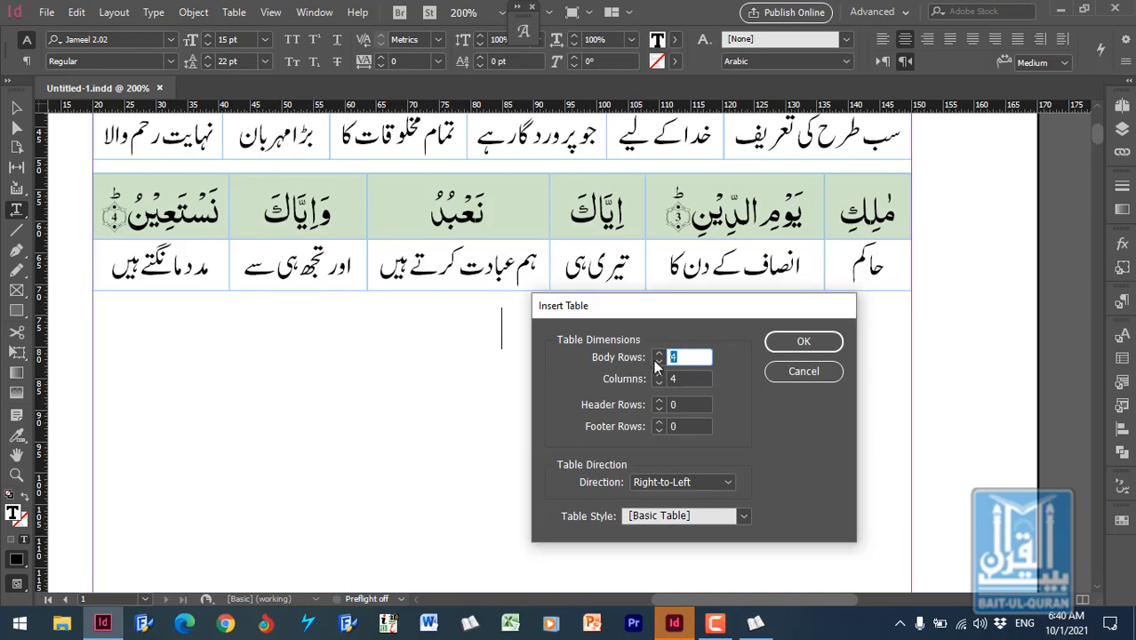
pyautogui.write('6')
pyautogui.click(680, 380)
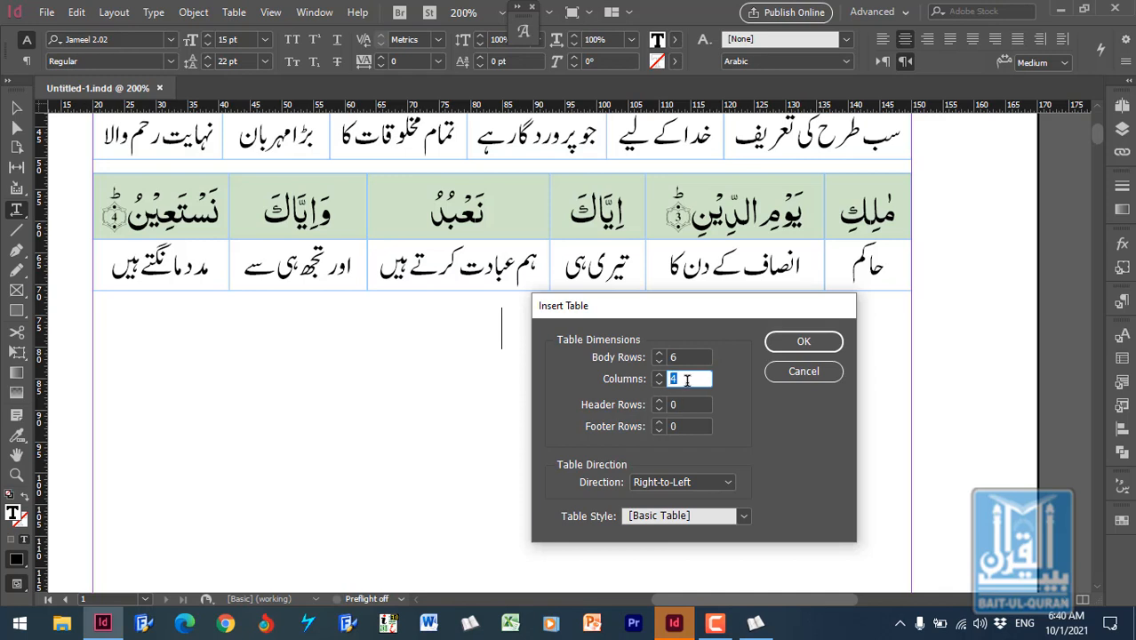
pyautogui.click(682, 405)
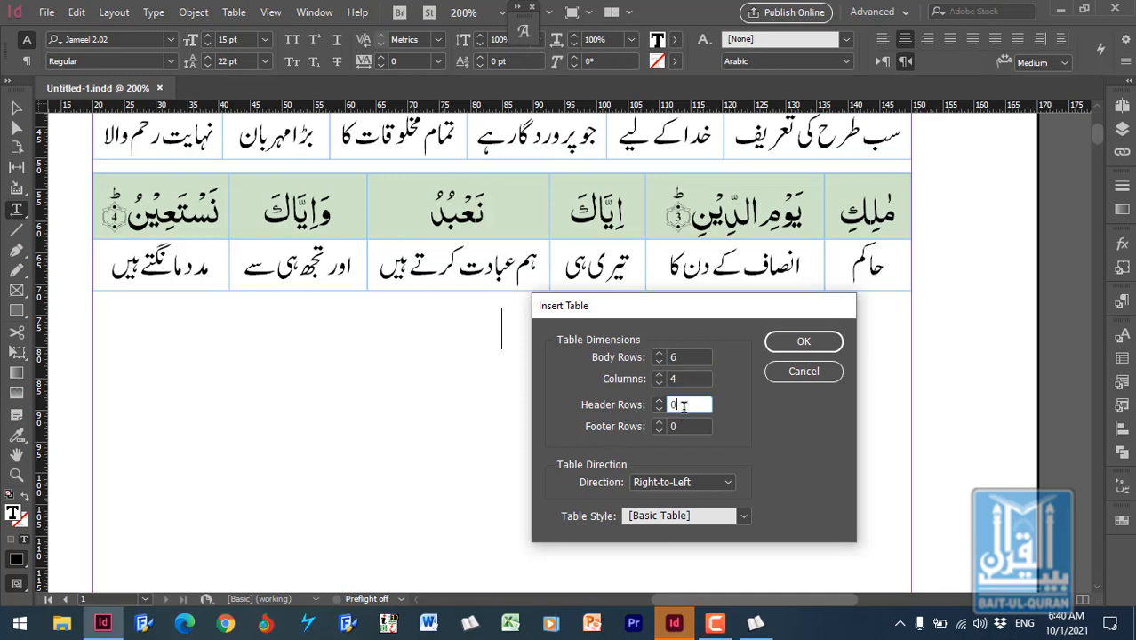
pyautogui.write('1')
pyautogui.click(683, 426)
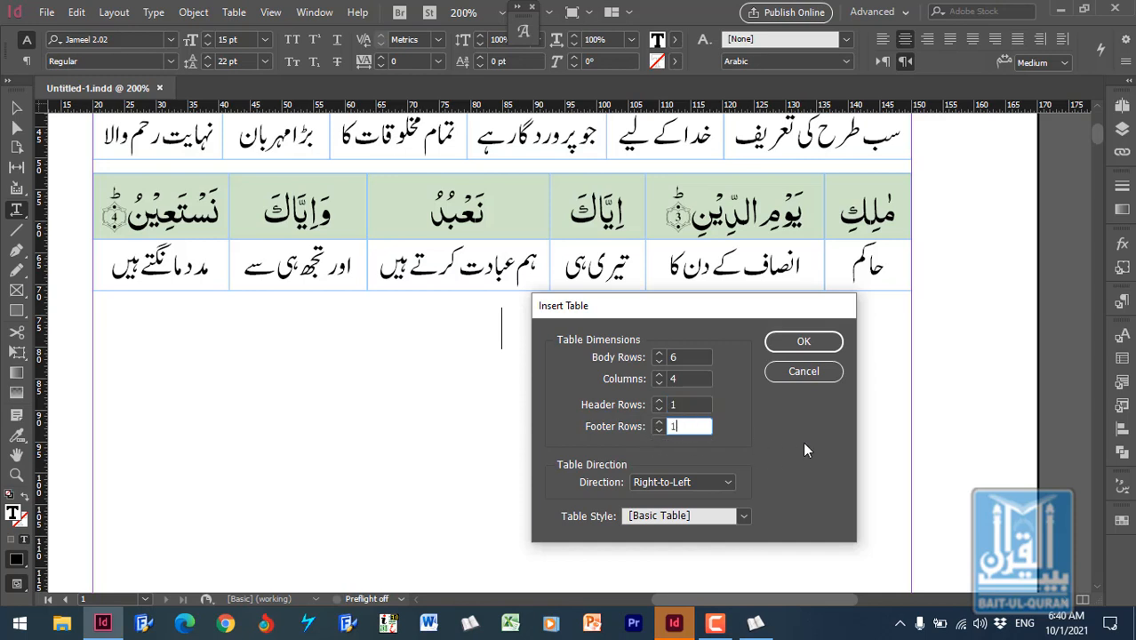
# Step: Keep the Right-to-Left direction and the [Basic Table] style, and insert the table
pyautogui.moveTo(767, 313); pyautogui.dragTo(783, 329)
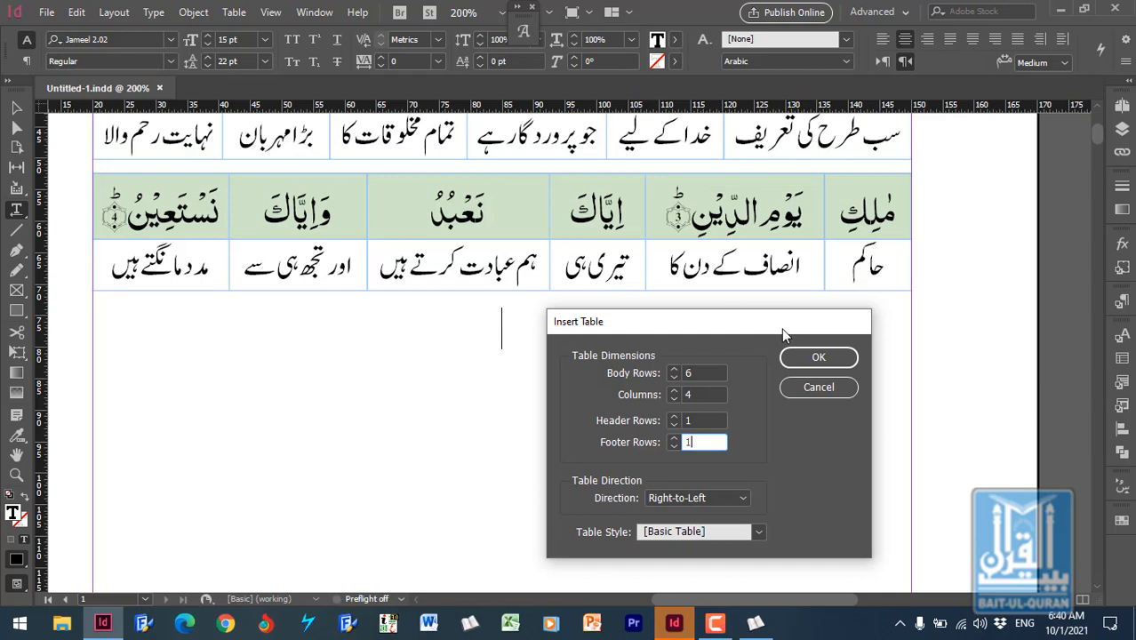
pyautogui.click(746, 498)
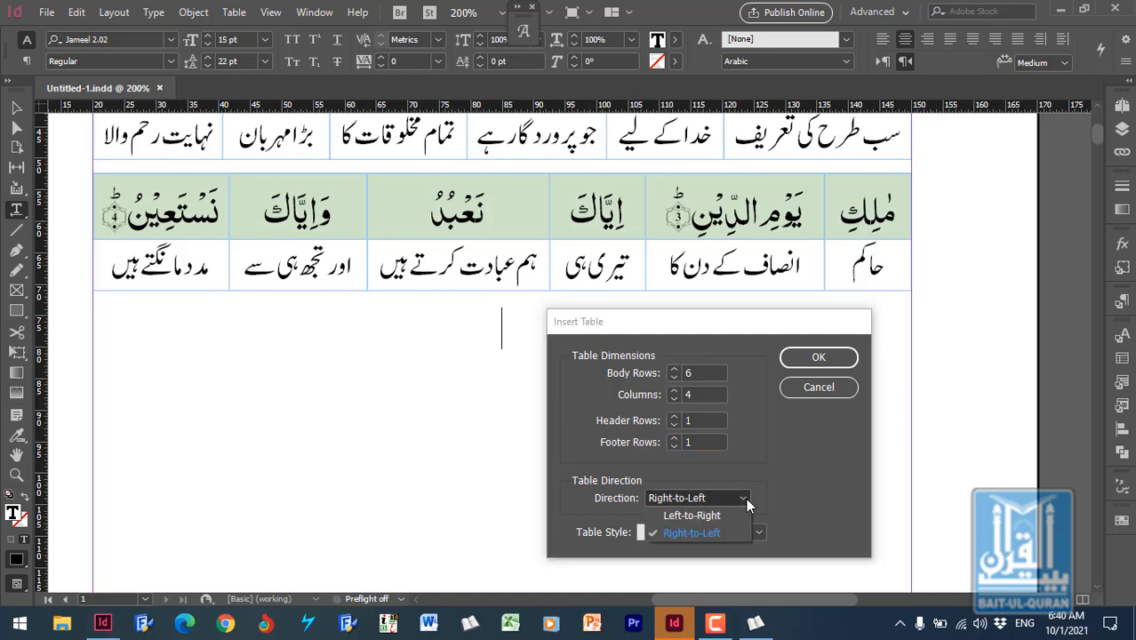
pyautogui.click(794, 488)
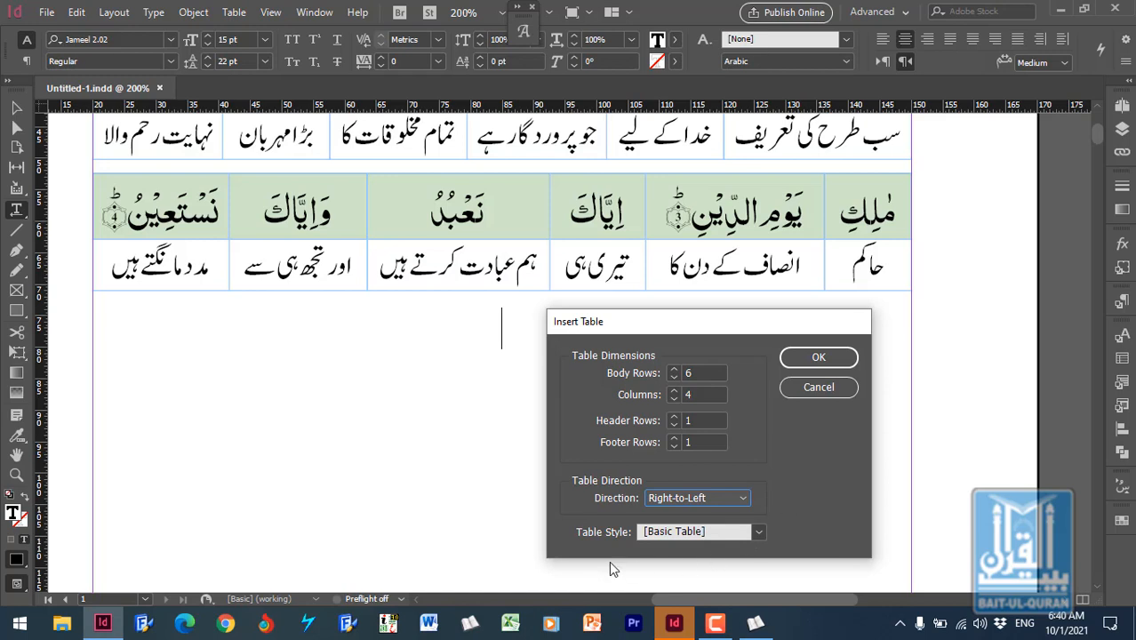
pyautogui.click(758, 534)
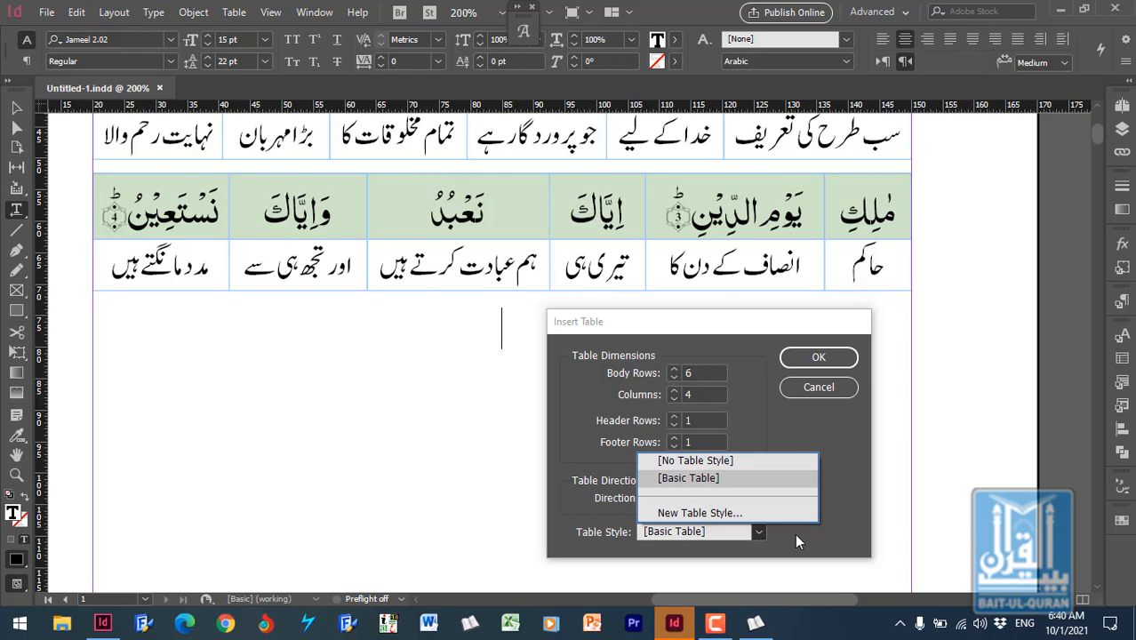
pyautogui.click(842, 505)
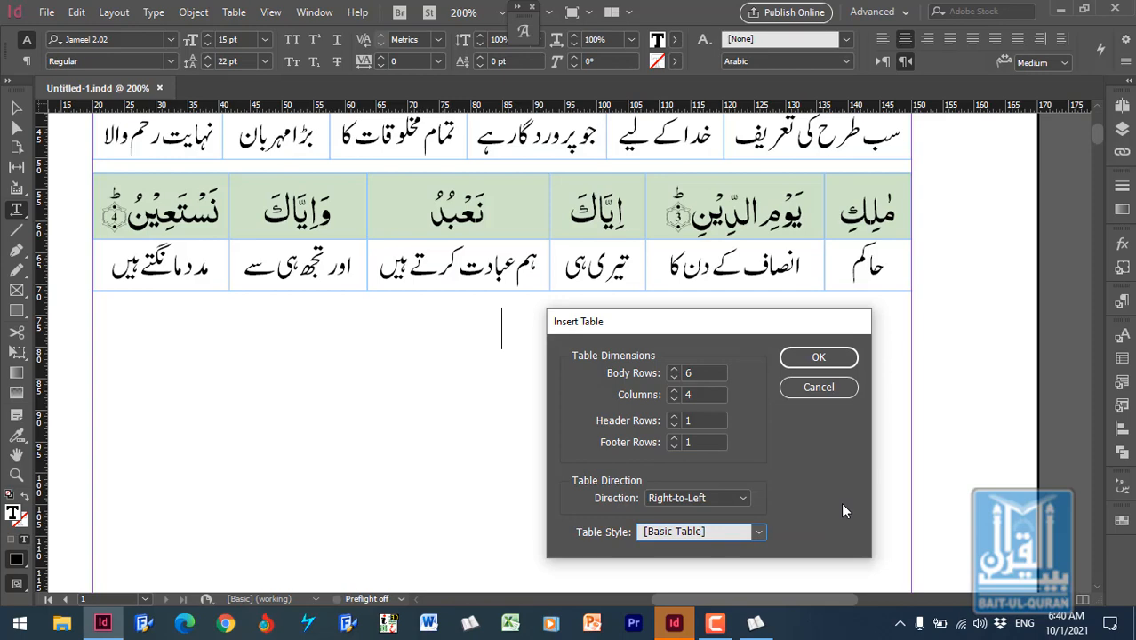
pyautogui.click(818, 357)
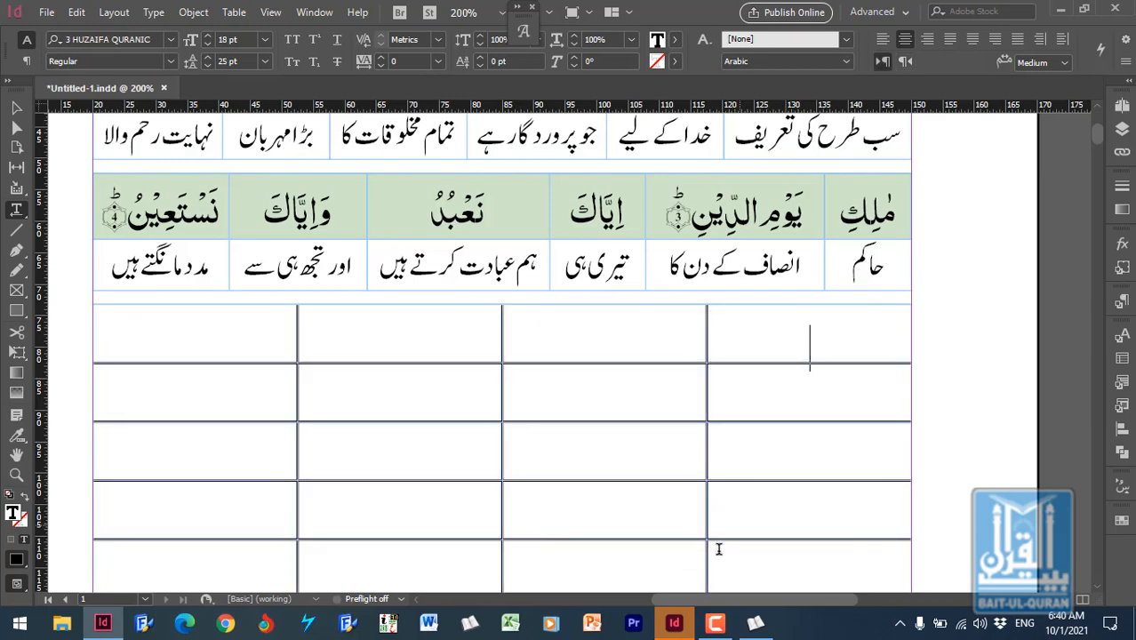
# Step: Apply the Arabic cell style to the whole header row of the new table
pyautogui.scroll(-5, 719, 549)
pyautogui.scroll(2, 757, 383)
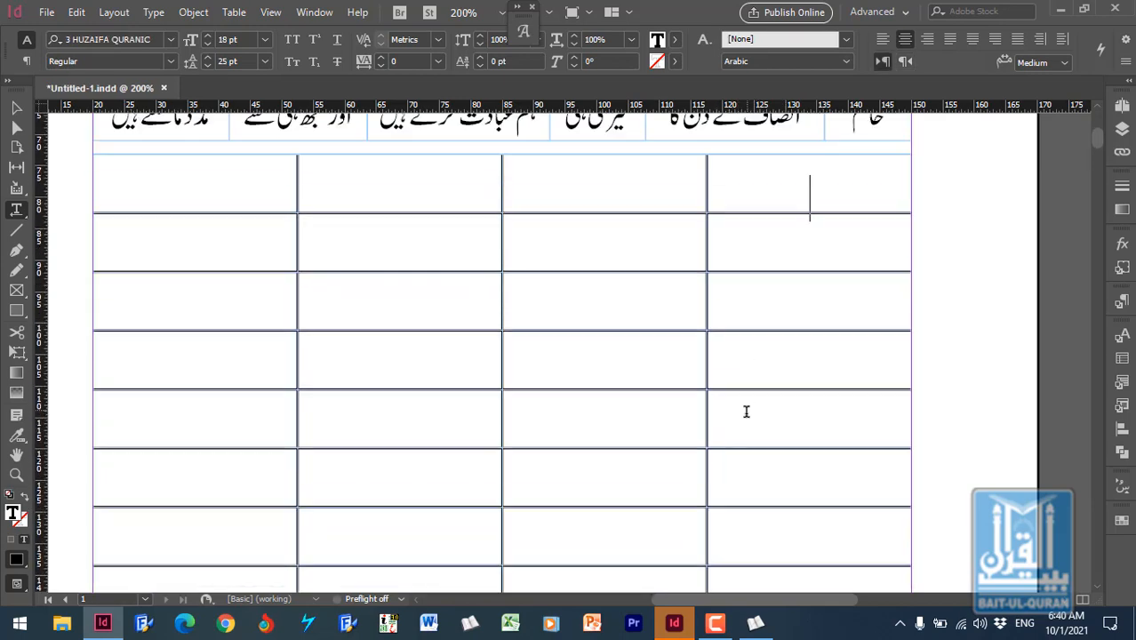
pyautogui.scroll(1, 843, 361)
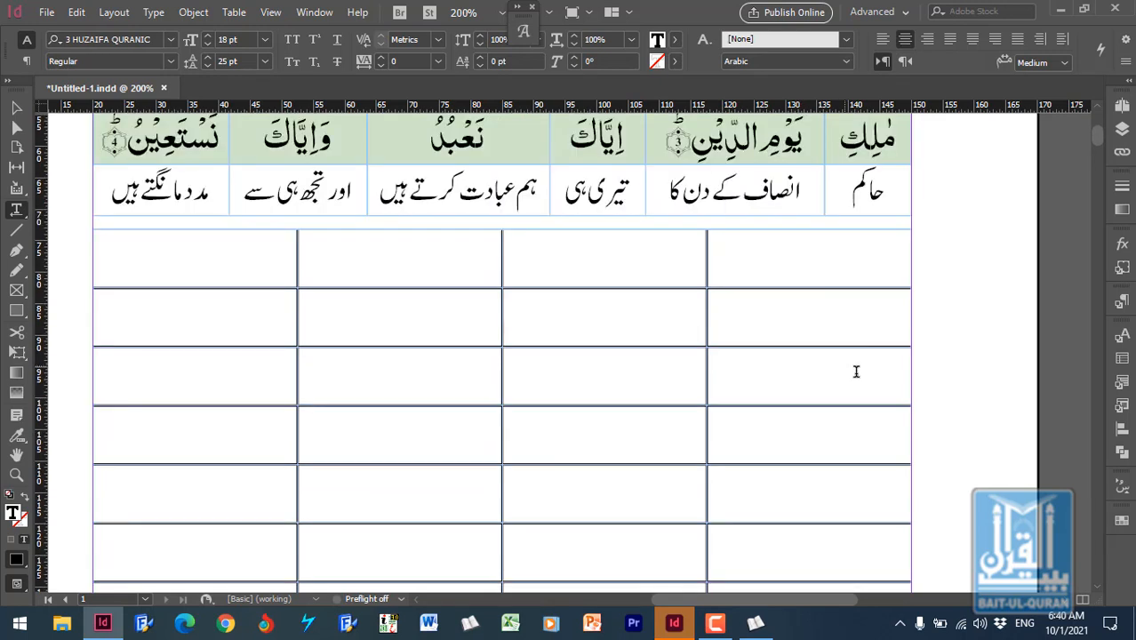
pyautogui.click(916, 256)
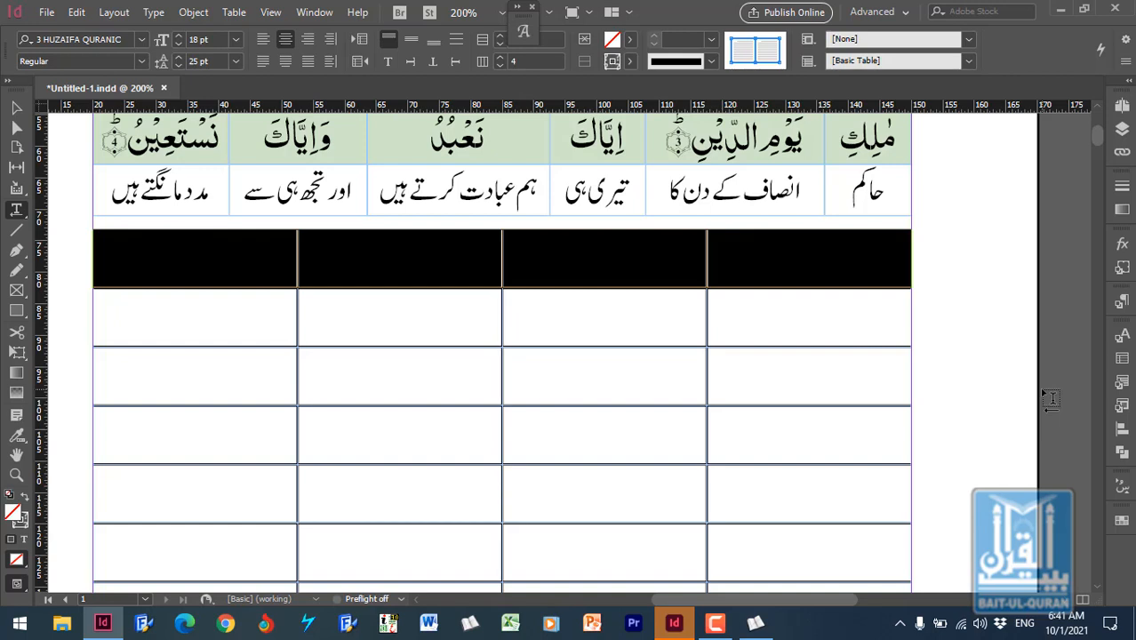
pyautogui.press('ctrl+KP_1')
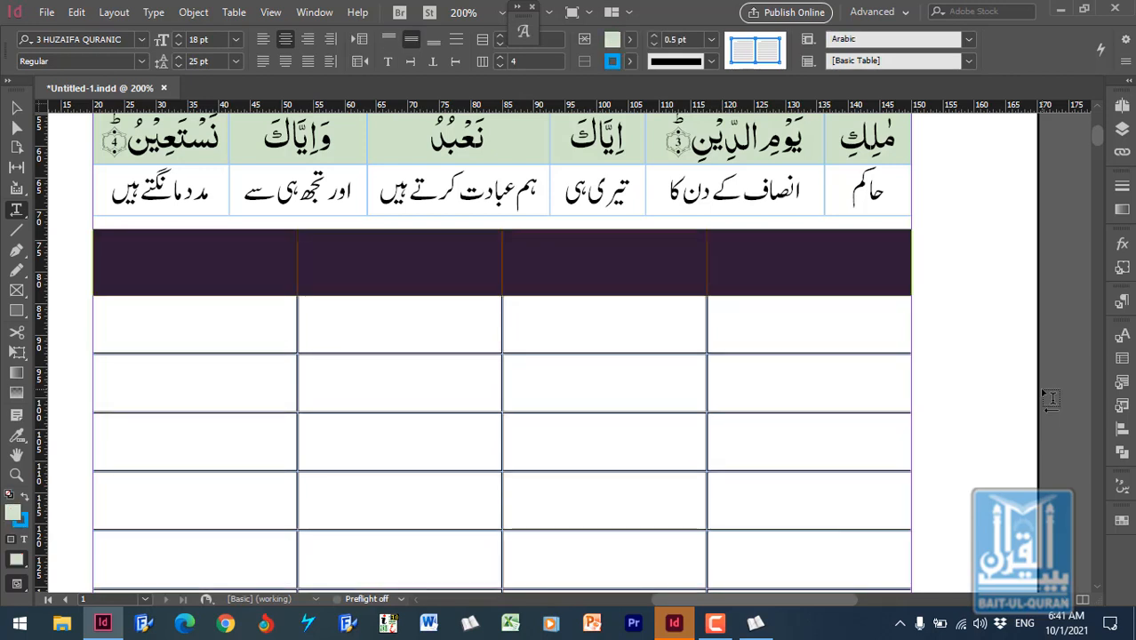
# Step: Select the new table's footer row and duplicate the Arabic cell style under the name Footer
pyautogui.click(888, 340)
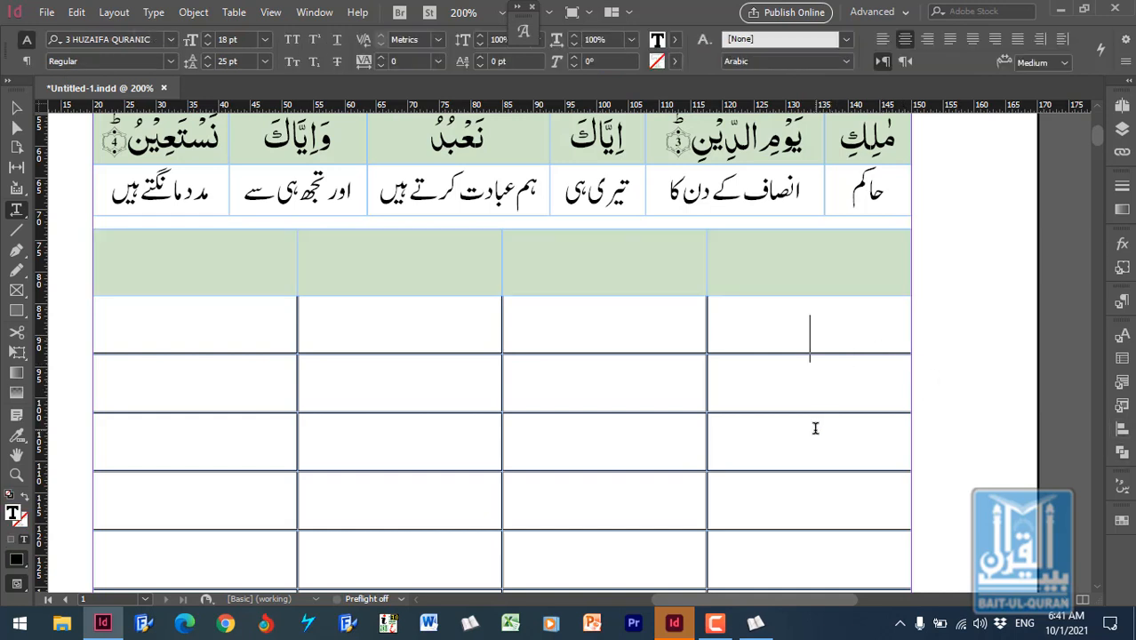
pyautogui.scroll(-3, 815, 428)
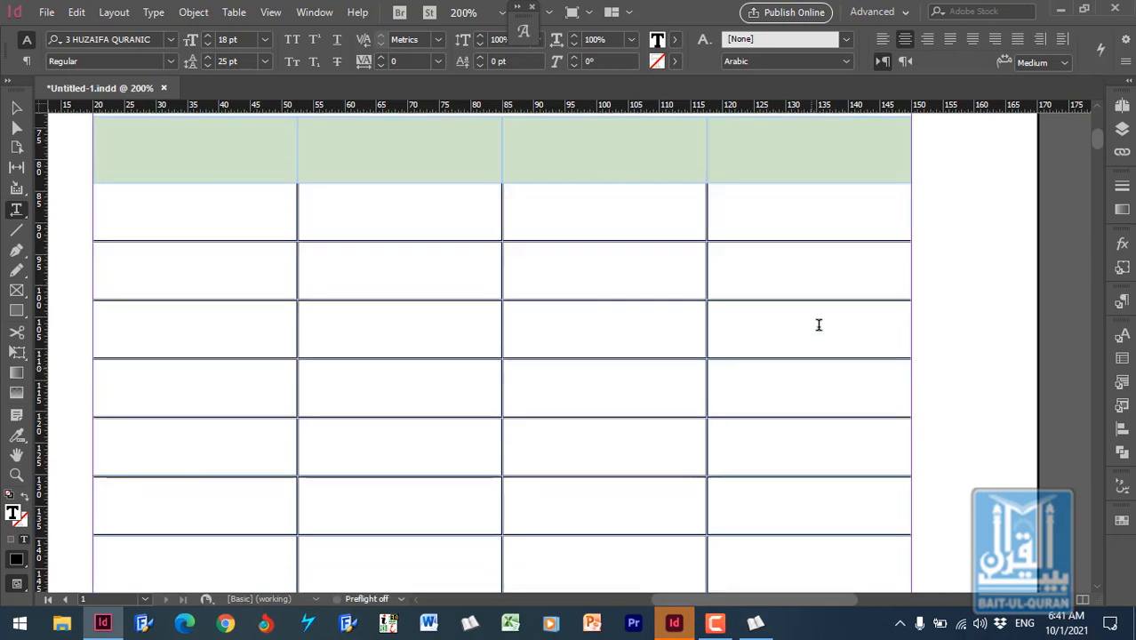
pyautogui.click(923, 460)
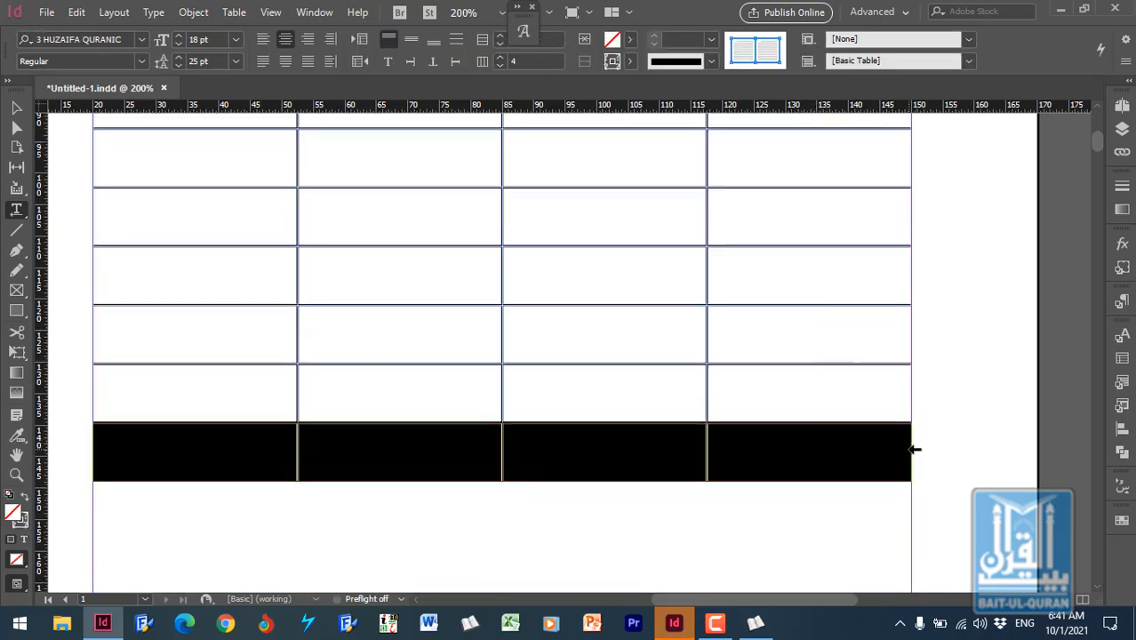
pyautogui.scroll(1, 926, 467)
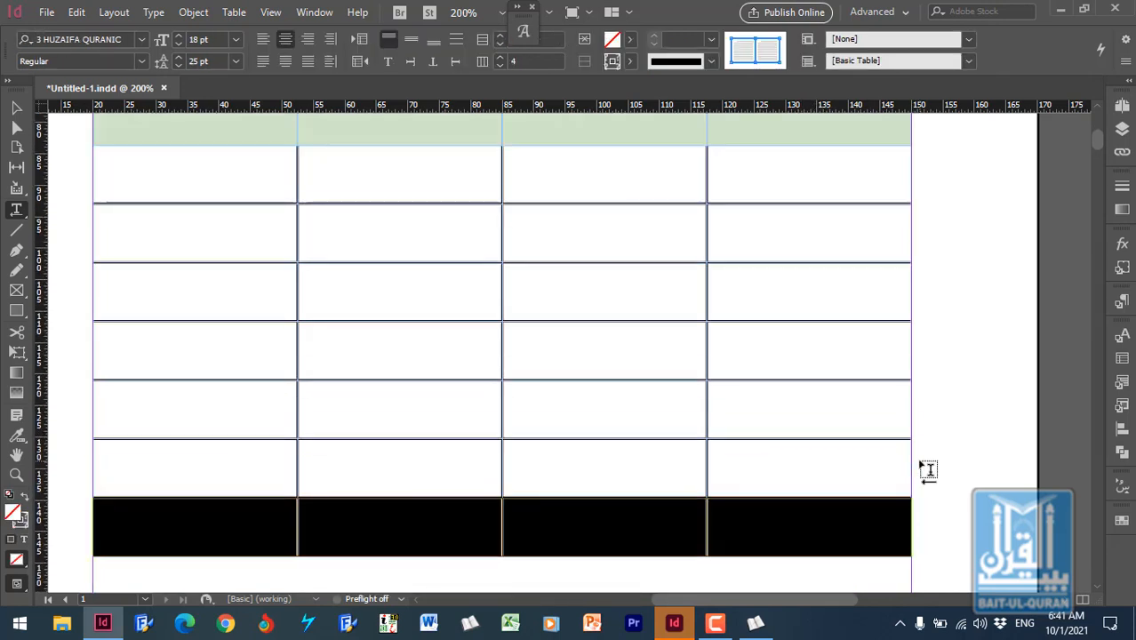
pyautogui.scroll(-1, 944, 440)
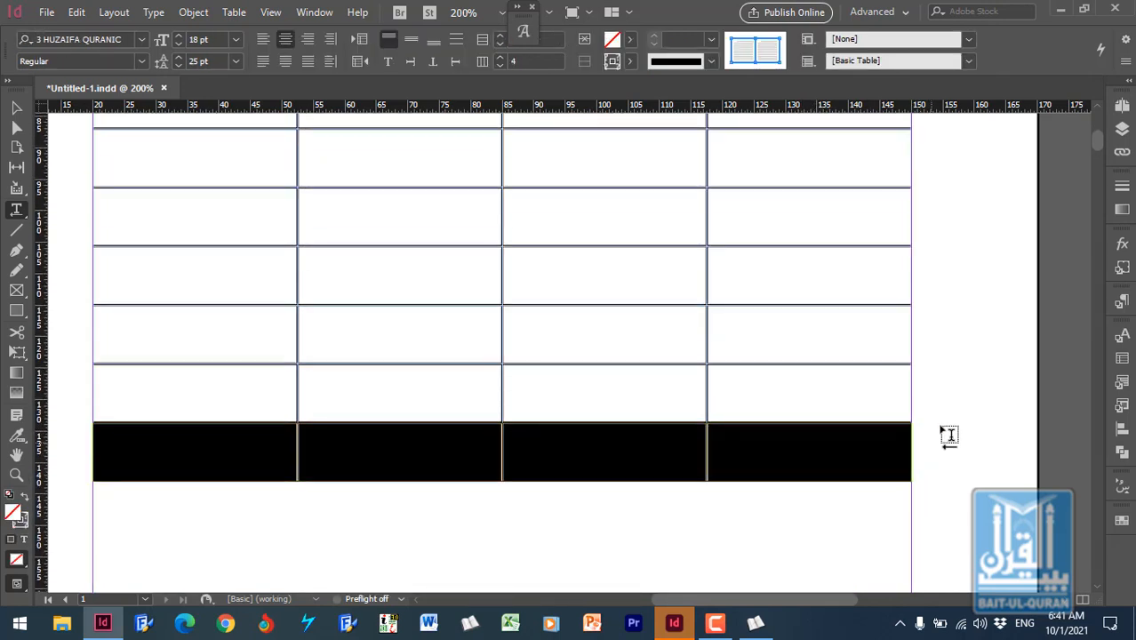
pyautogui.click(1122, 405)
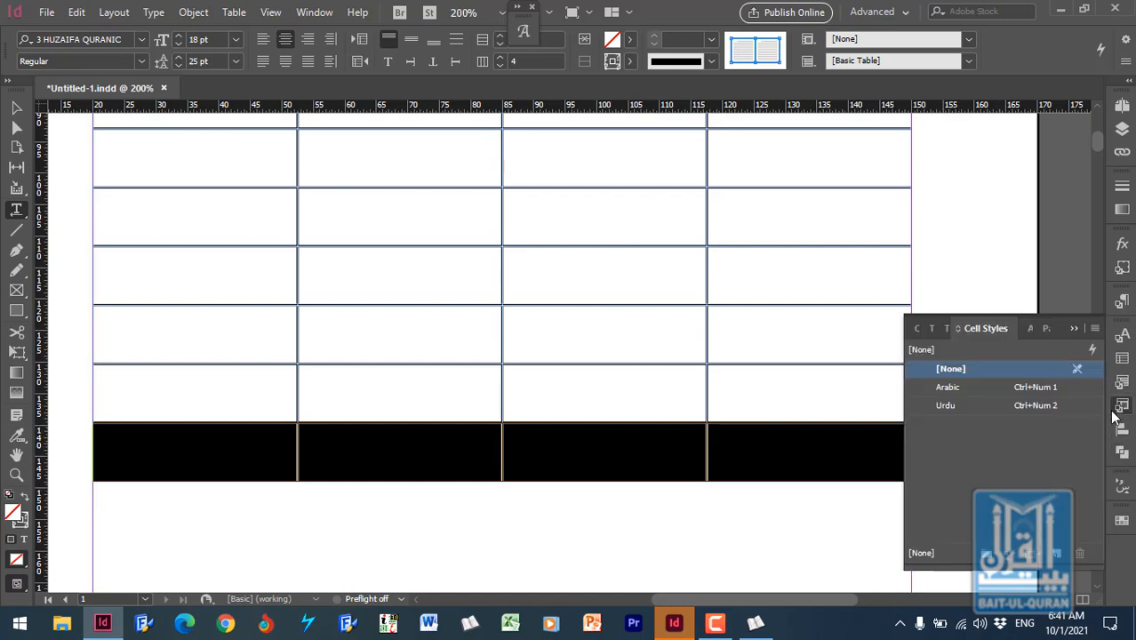
pyautogui.rightClick(978, 387)
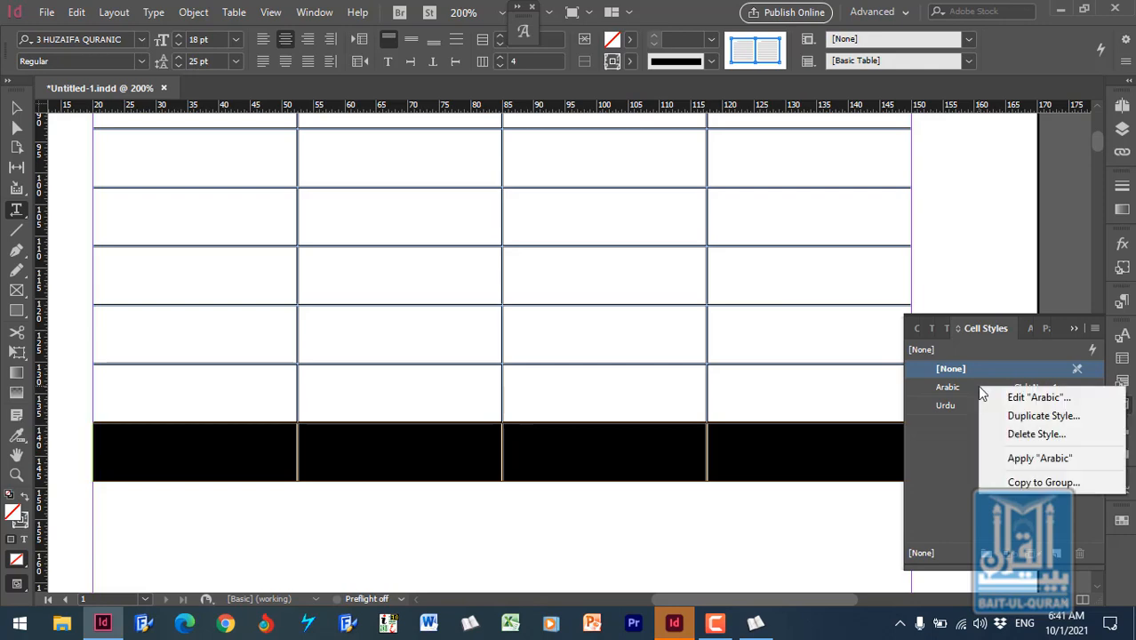
pyautogui.click(1029, 417)
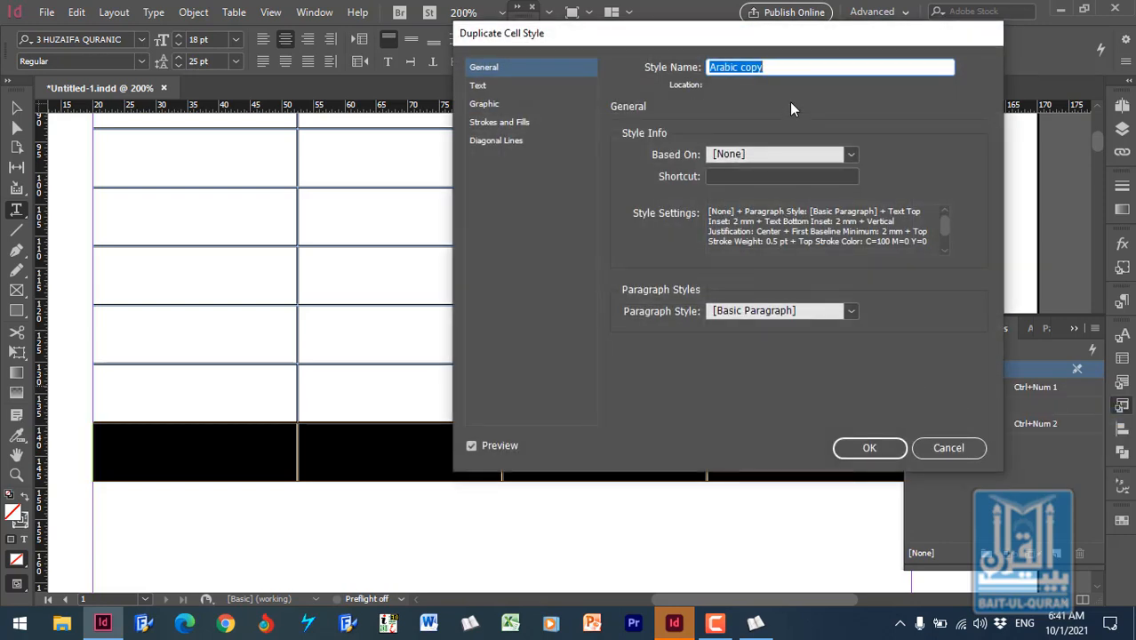
pyautogui.write('F')
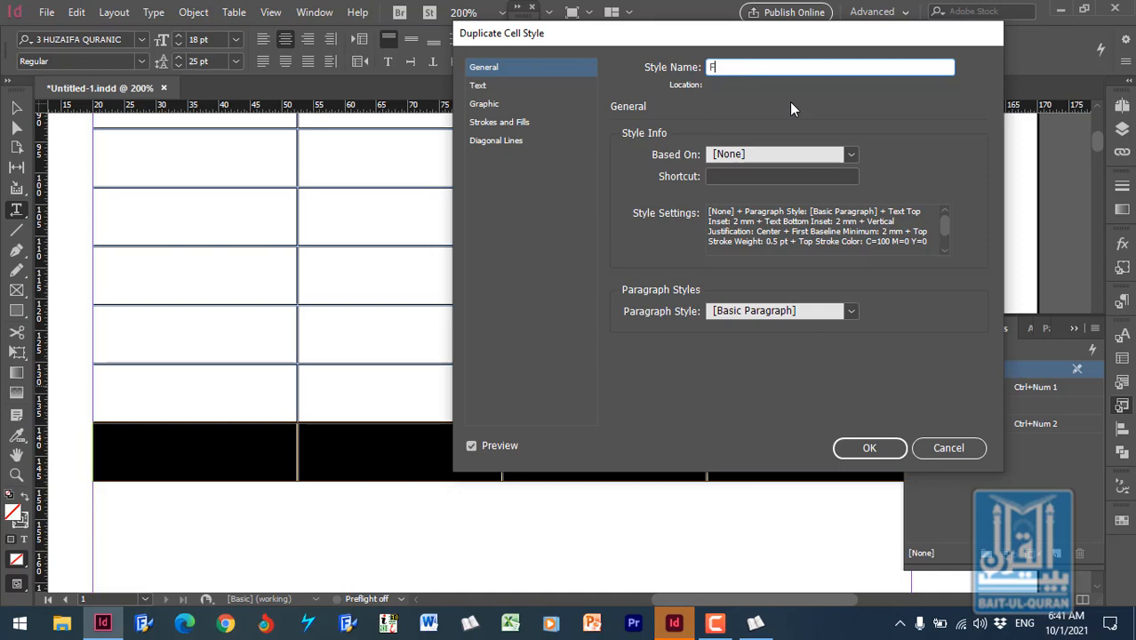
pyautogui.write('ooter')
# Step: Change the Footer style's cell fill to the yellow C=0 M=0 Y=100 swatch and save the style
pyautogui.click(518, 125)
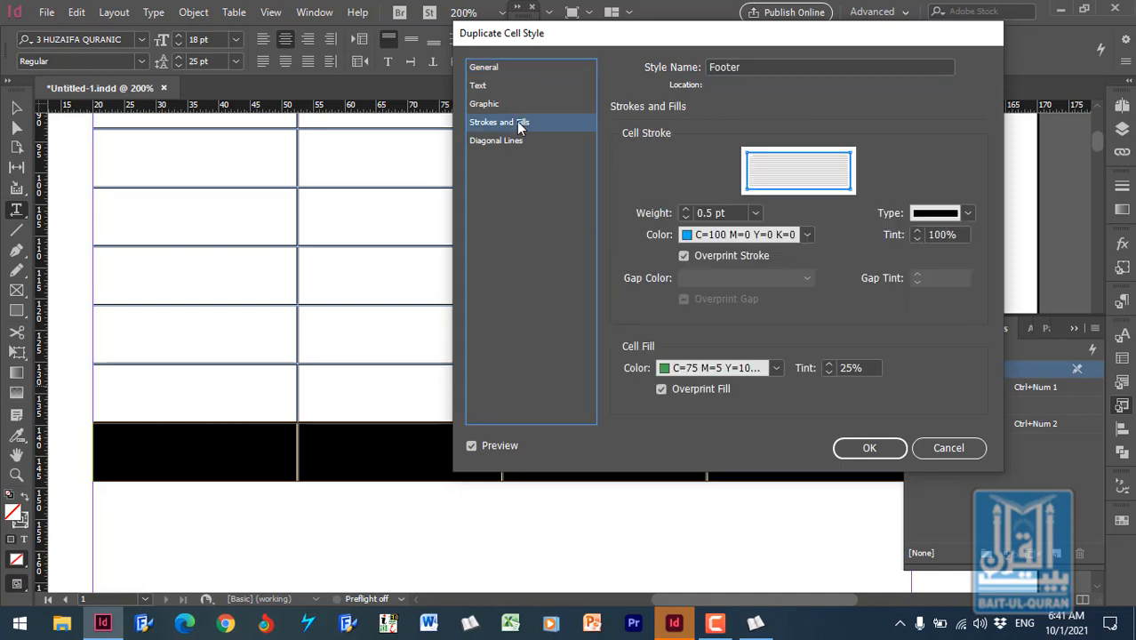
pyautogui.click(775, 367)
pyautogui.click(724, 492)
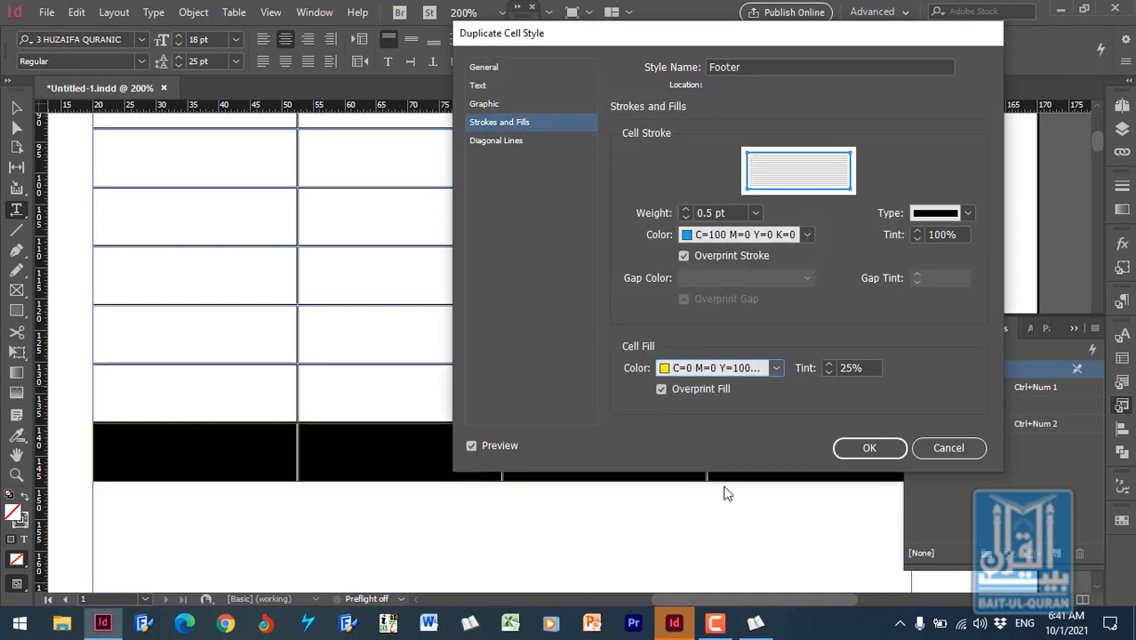
pyautogui.click(864, 448)
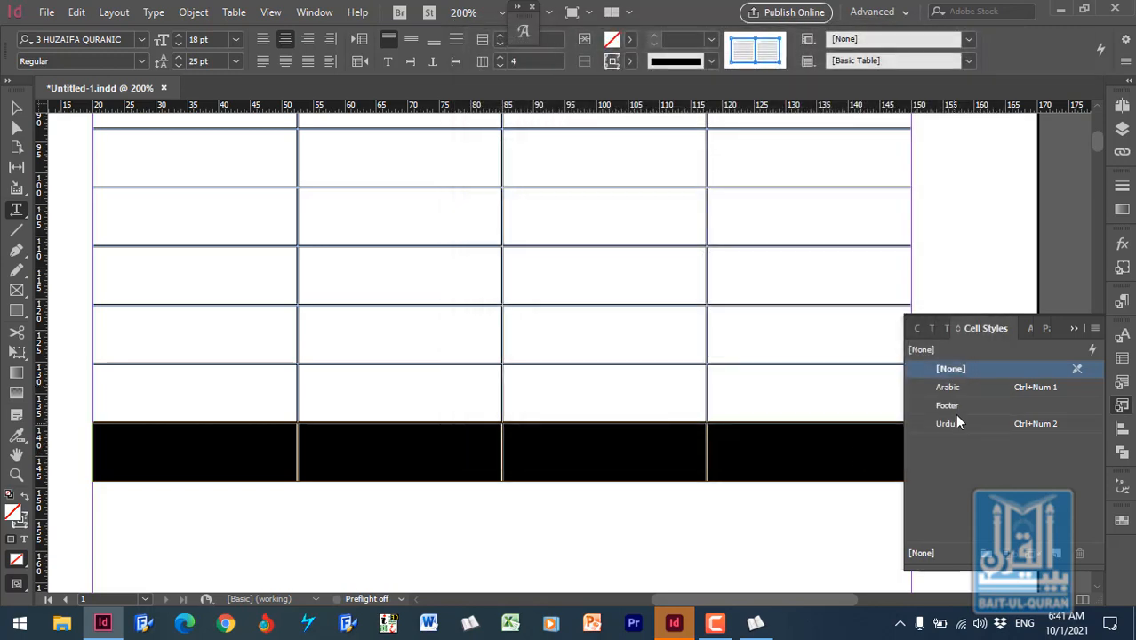
# Step: Apply the Footer cell style to the selected last row and collapse the cell styles list
pyautogui.click(959, 404)
pyautogui.click(777, 451)
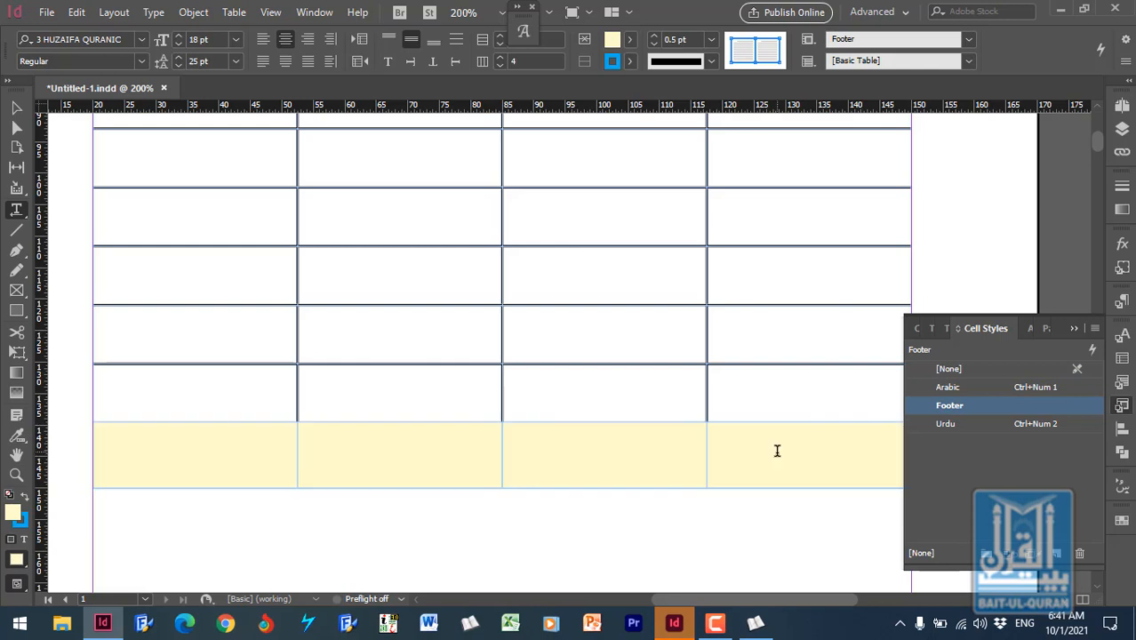
pyautogui.click(1074, 328)
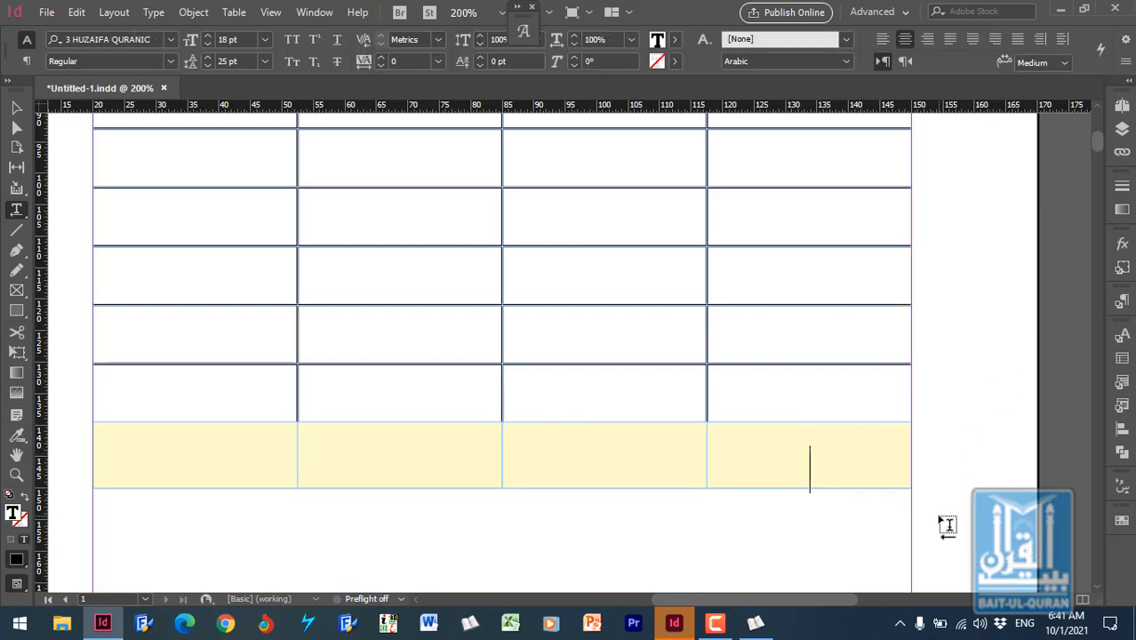
# Step: Place the cursor in the first body row below the header and save the document
pyautogui.scroll(3, 944, 525)
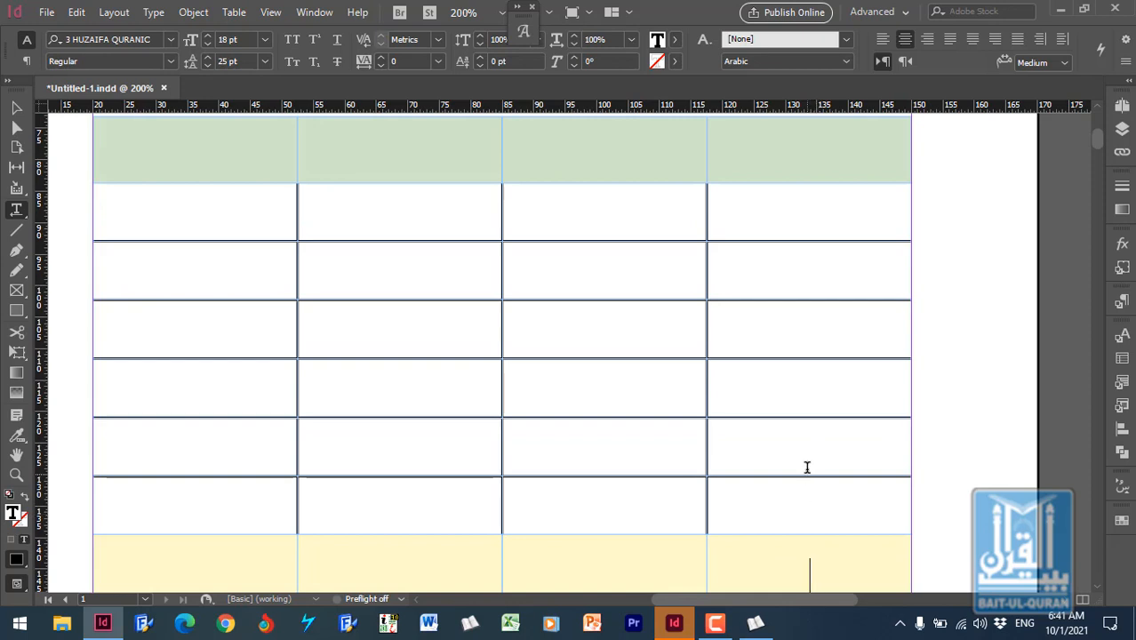
pyautogui.click(817, 210)
pyautogui.hotkey('ctrl', 's')
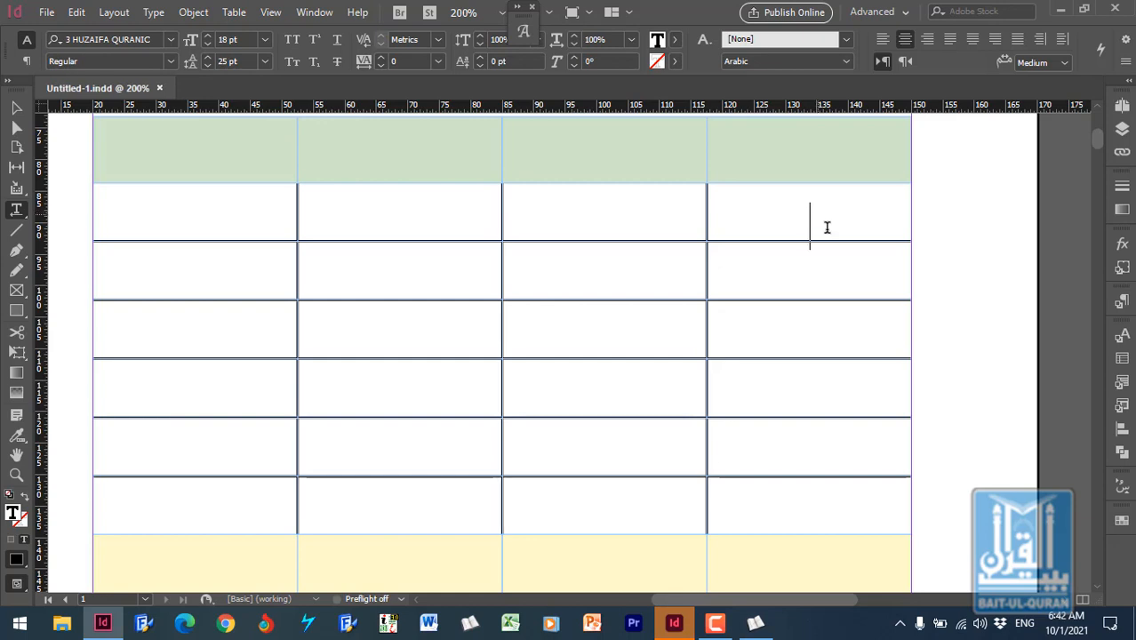
# Step: Create a new cell style with the cursor in the second body row of the table
pyautogui.click(807, 267)
pyautogui.click(1122, 406)
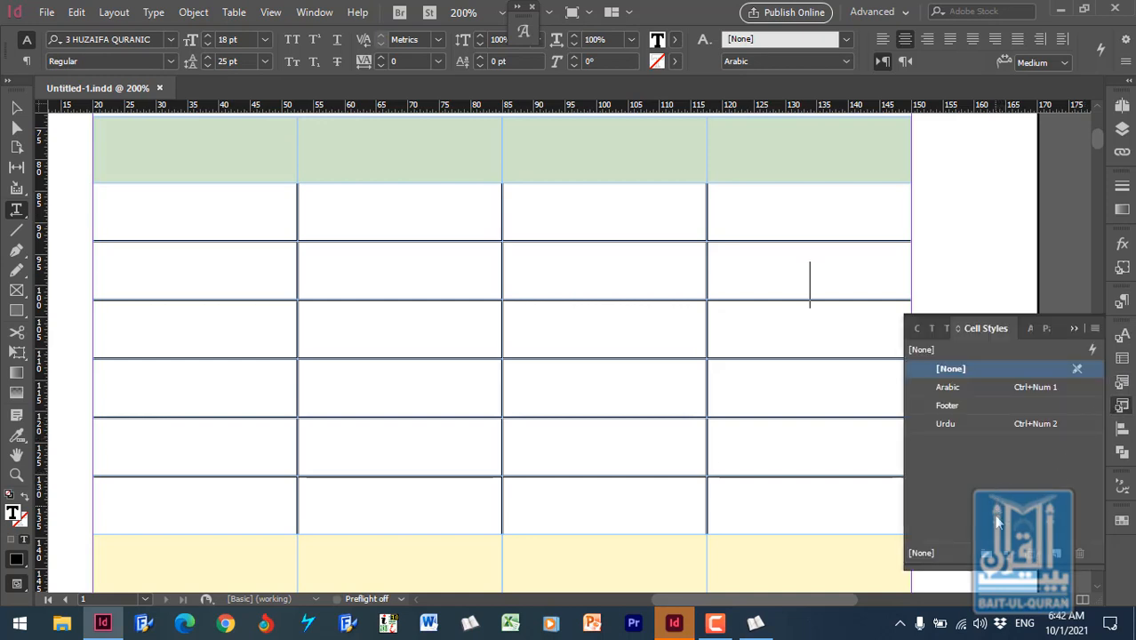
pyautogui.click(1055, 559)
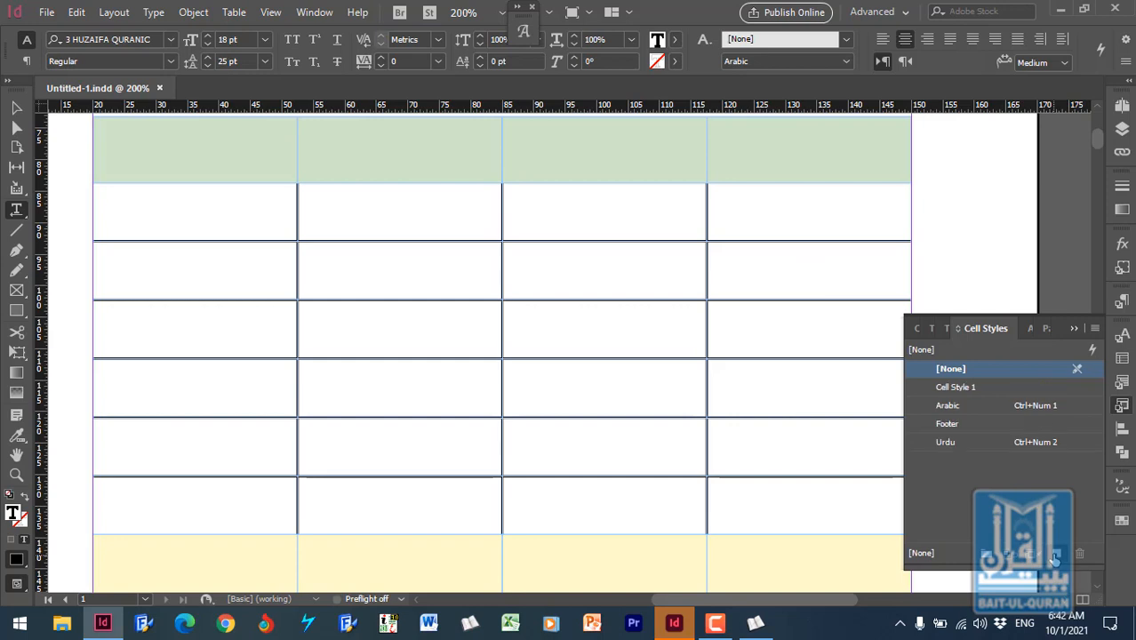
# Step: Rename the newly created cell style as Body
pyautogui.click(996, 387)
pyautogui.click(997, 387)
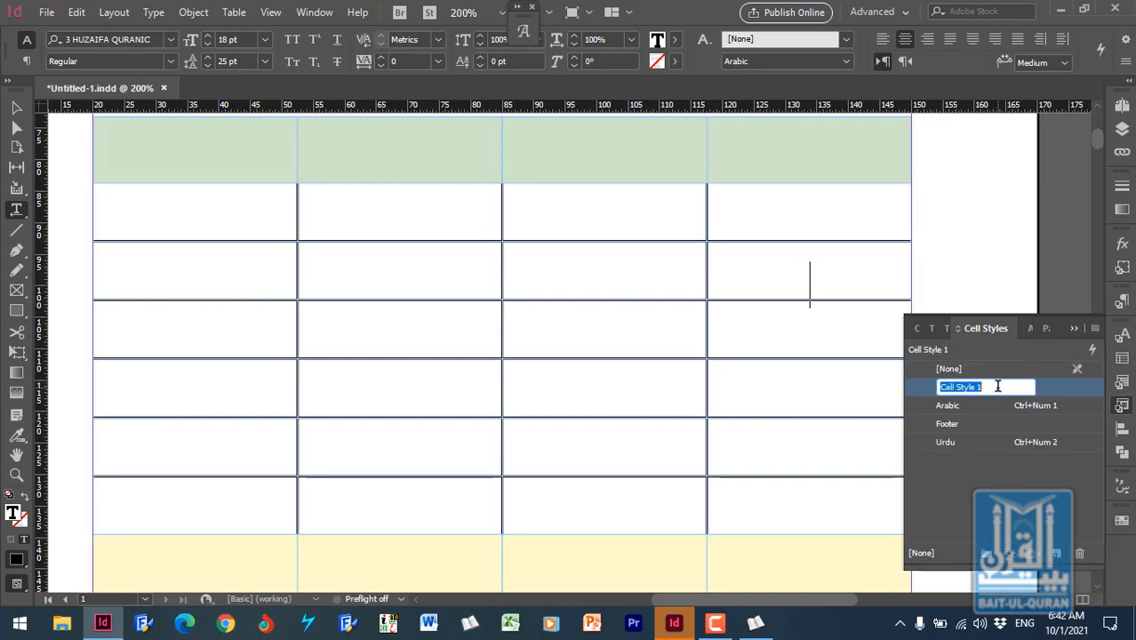
pyautogui.write('Body')
pyautogui.press('Return')
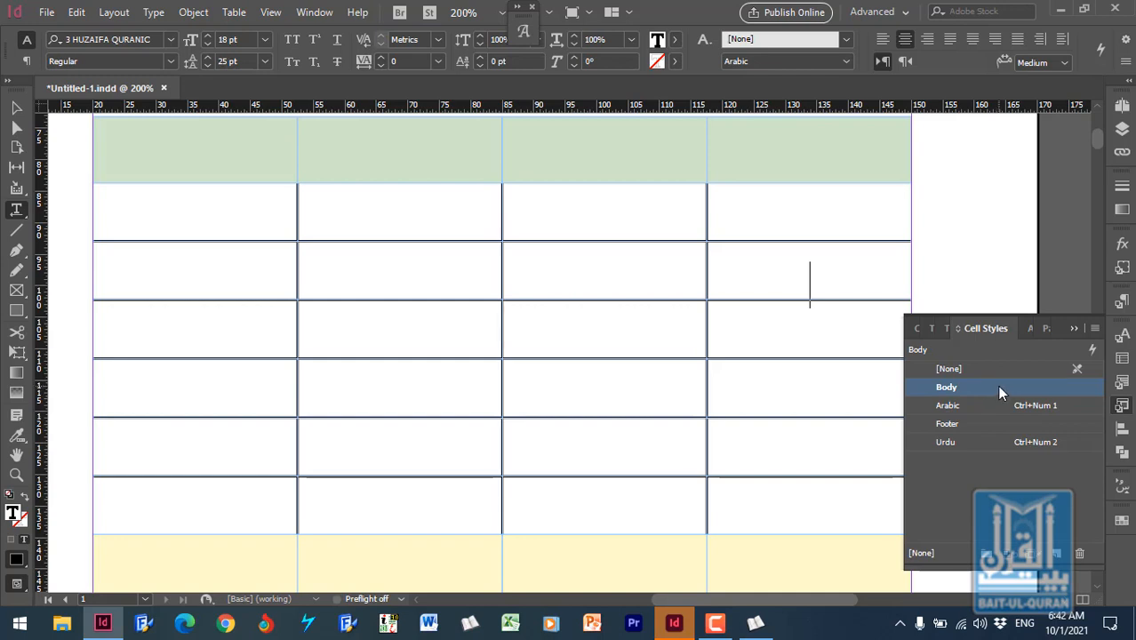
# Step: Delete the Body cell style
pyautogui.rightClick(1000, 391)
pyautogui.click(1004, 434)
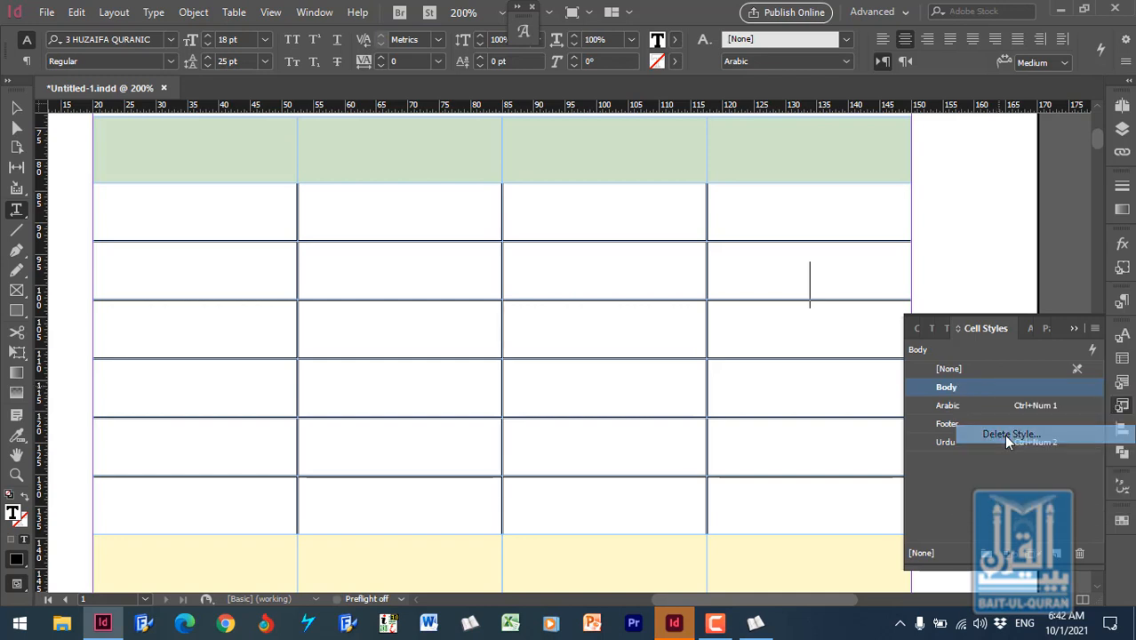
pyautogui.click(576, 351)
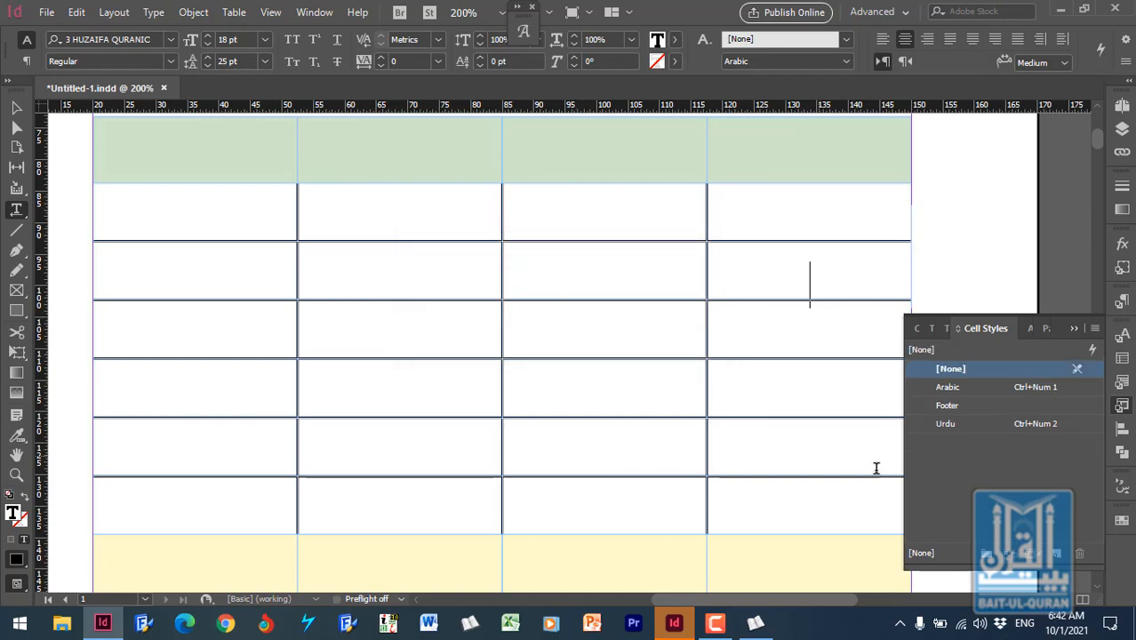
# Step: Duplicate the Urdu cell style, giving the copy the dark blue C=100 M=90 Y=10 K=0 swatch as its cell stroke colour
pyautogui.click(969, 424)
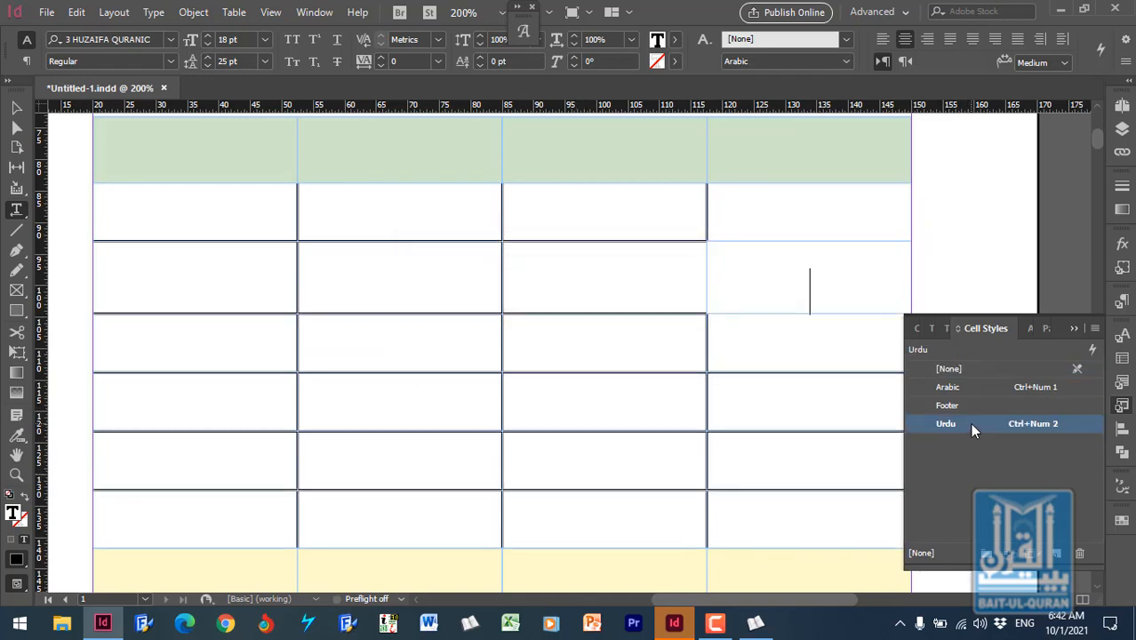
pyautogui.rightClick(972, 427)
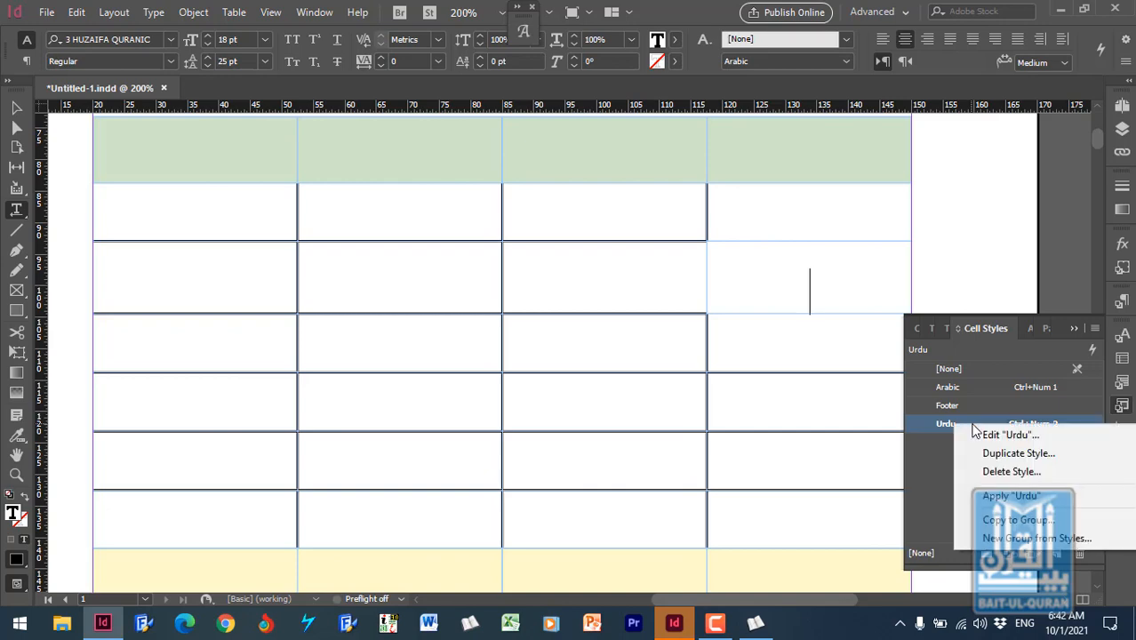
pyautogui.click(1024, 455)
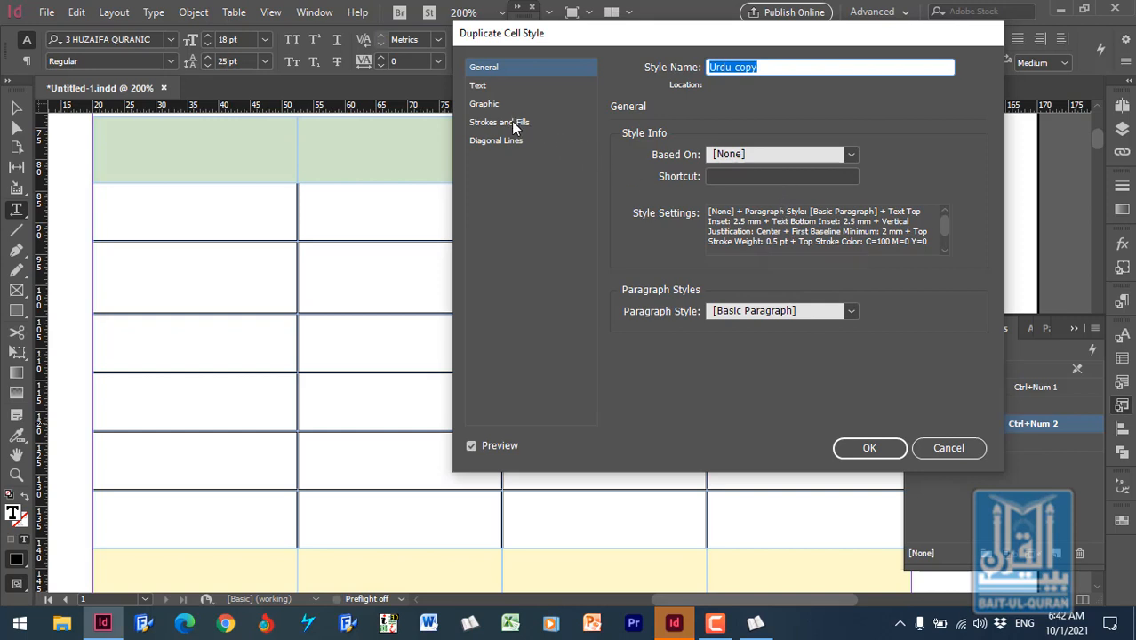
pyautogui.click(513, 124)
pyautogui.click(808, 235)
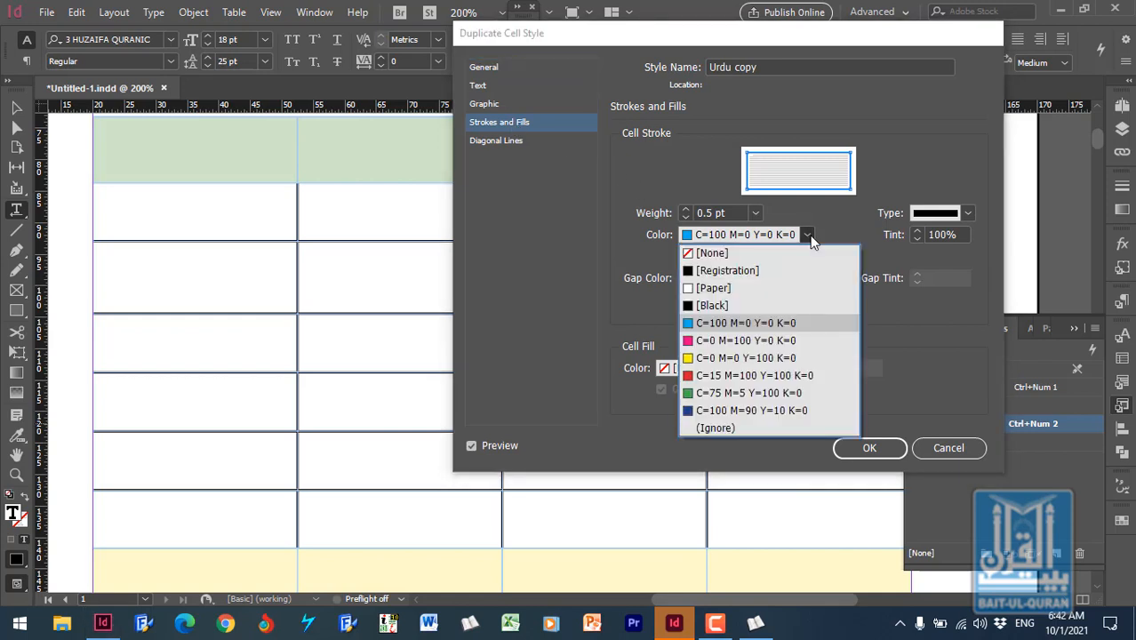
pyautogui.click(754, 411)
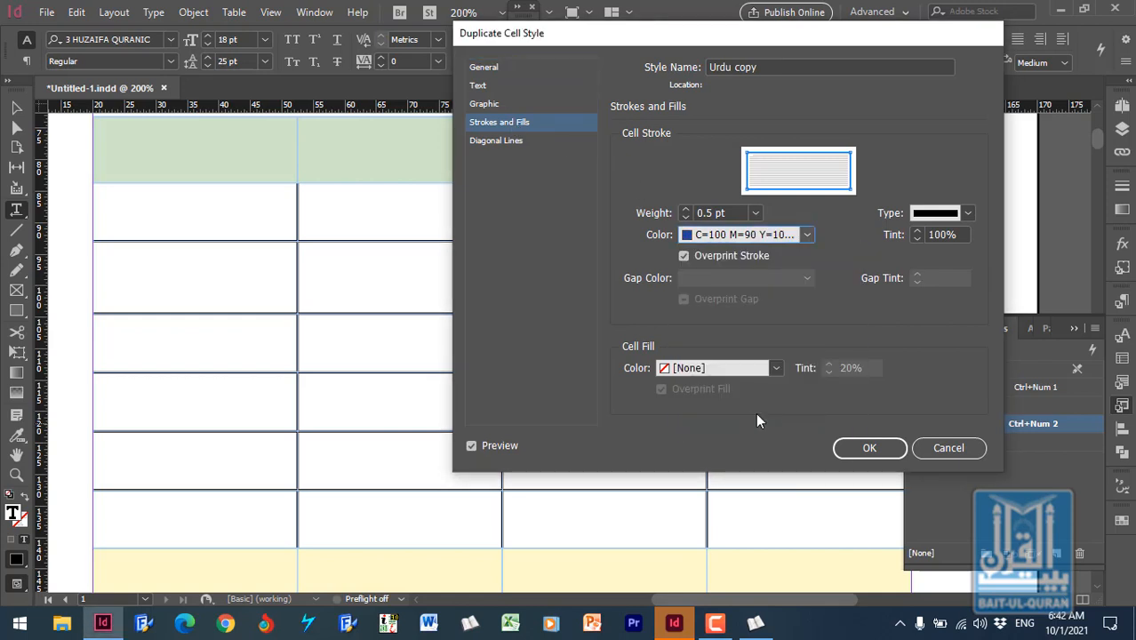
pyautogui.click(871, 447)
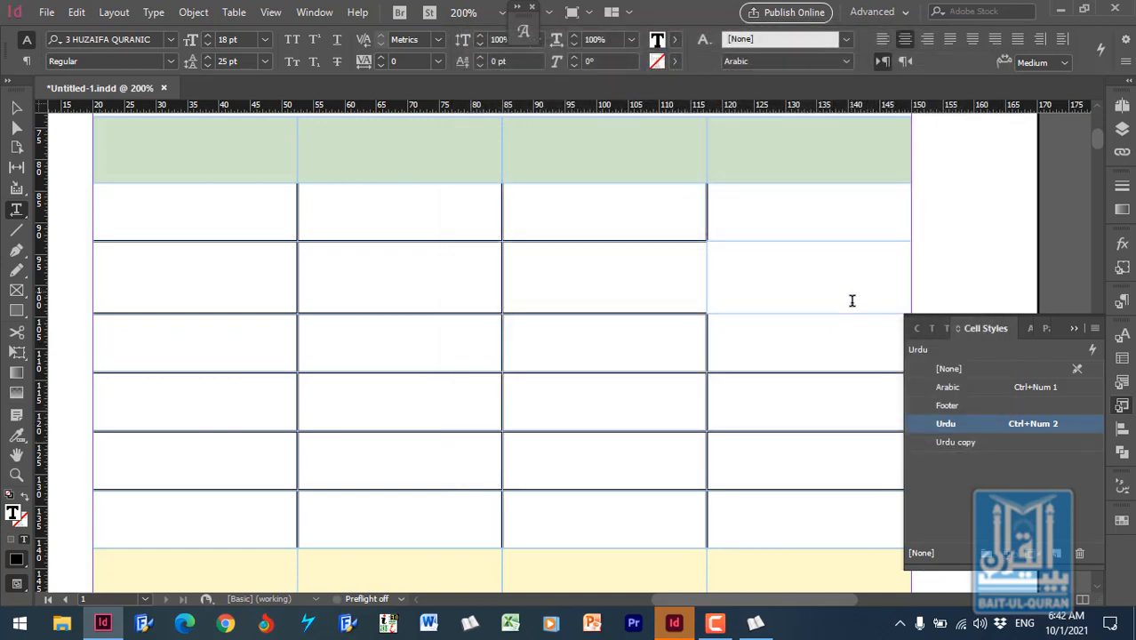
# Step: Edit the Basic Table style, assigning the Arabic cell style to header rows and the Footer cell style to footer rows
pyautogui.click(1074, 329)
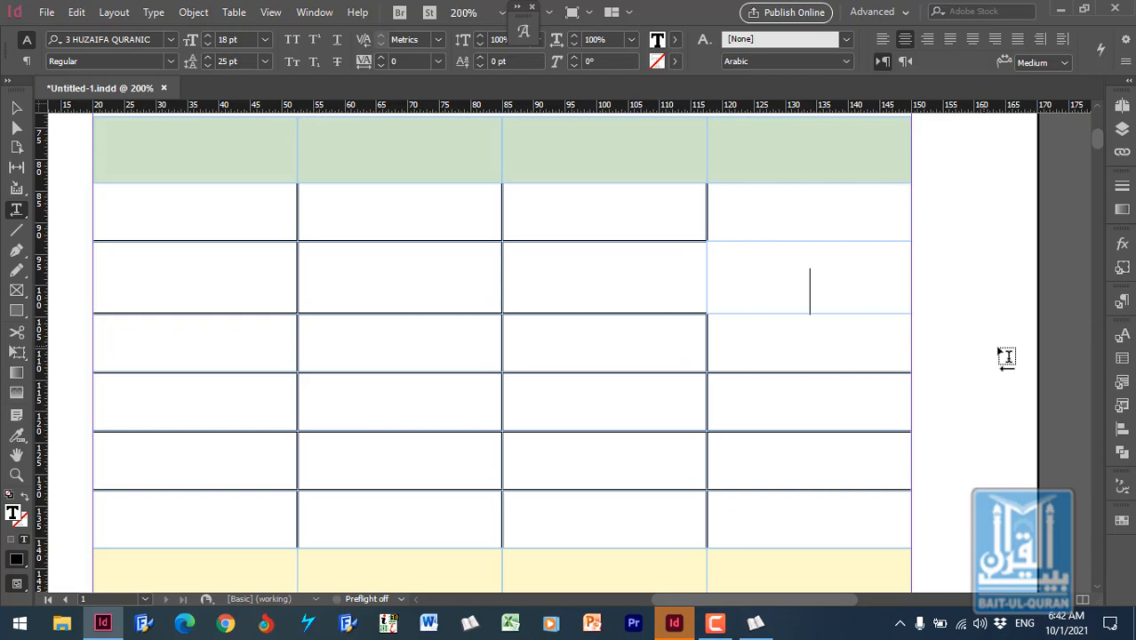
pyautogui.click(1125, 383)
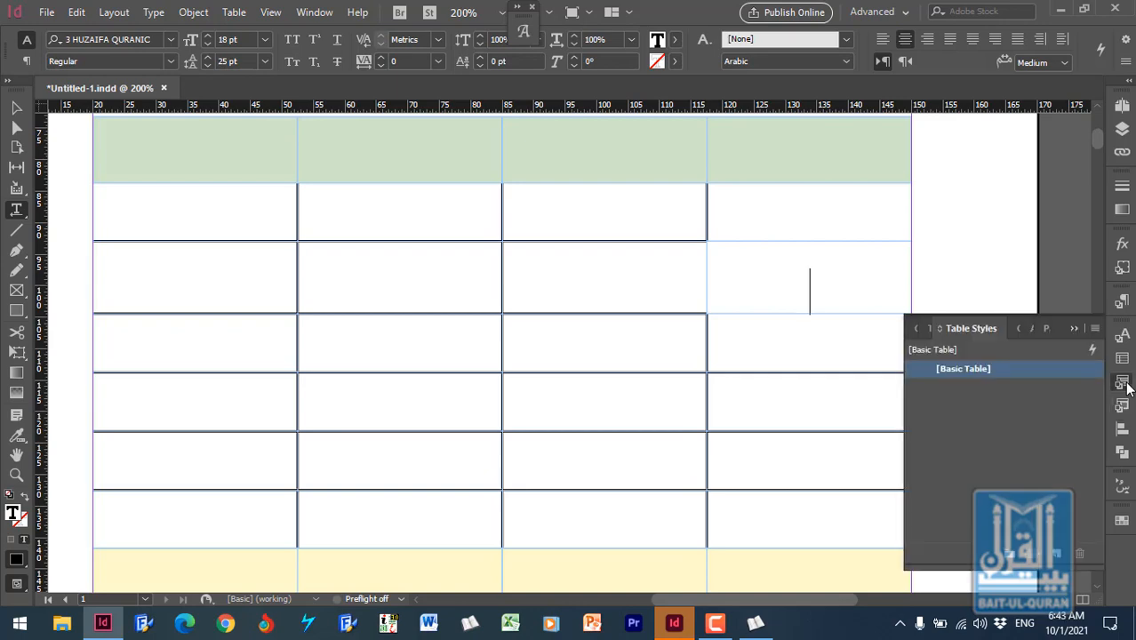
pyautogui.rightClick(1013, 370)
pyautogui.click(946, 381)
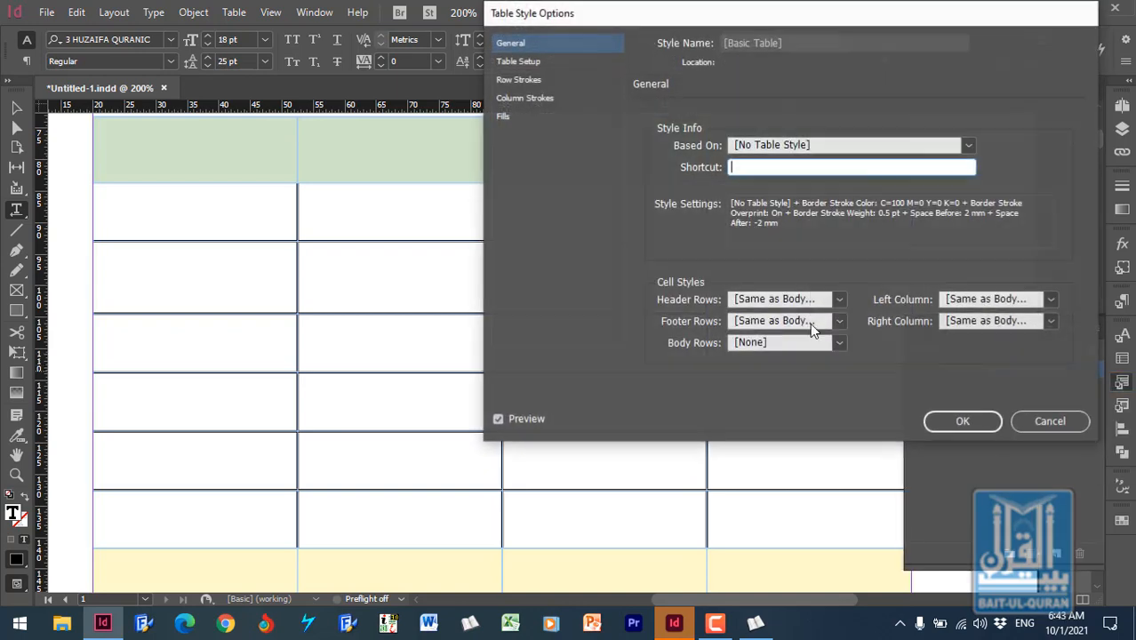
pyautogui.moveTo(711, 18); pyautogui.dragTo(466, 18)
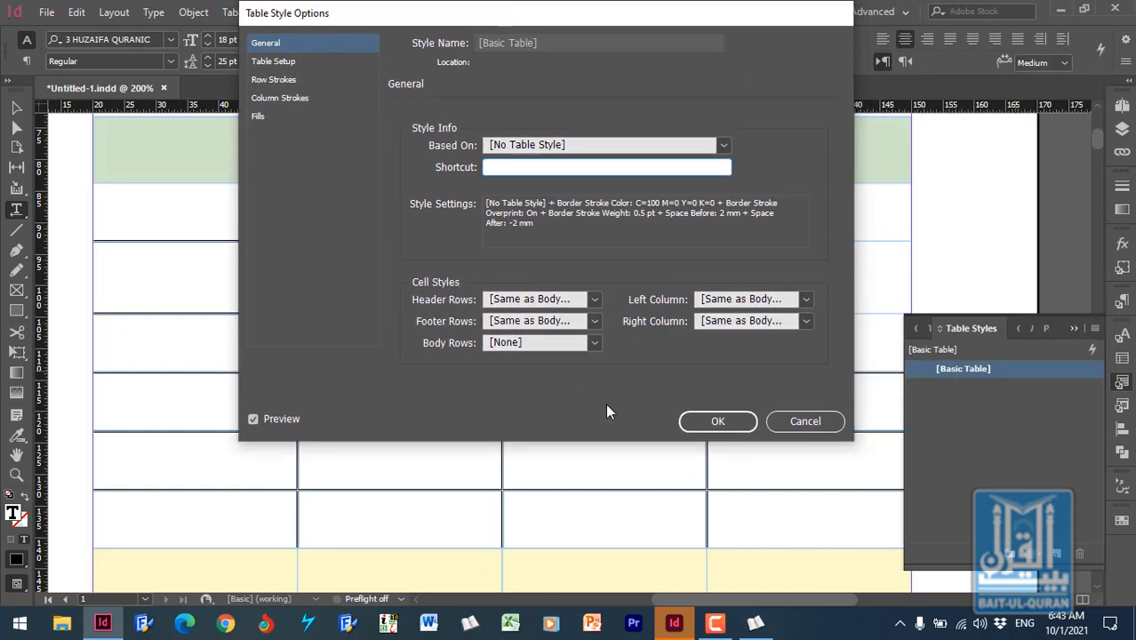
pyautogui.click(590, 299)
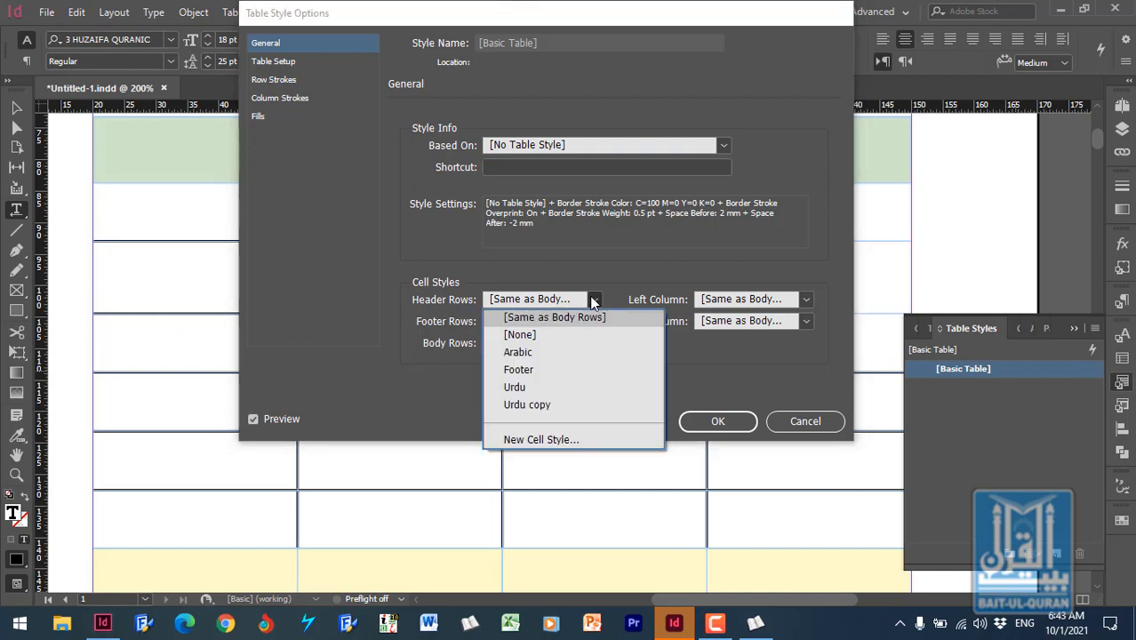
pyautogui.click(570, 355)
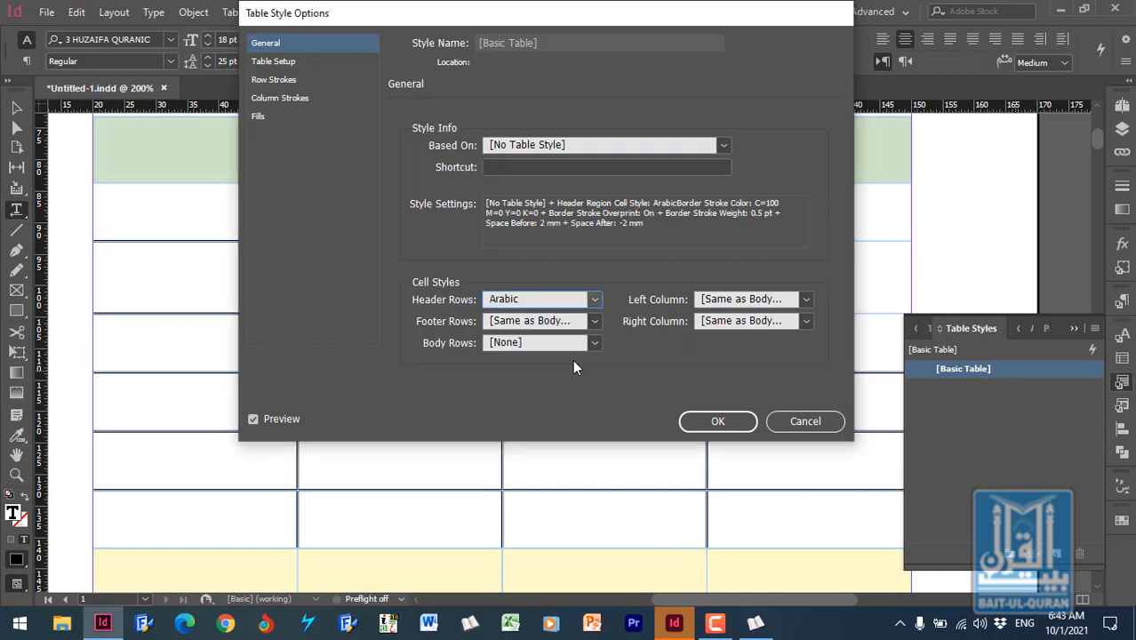
pyautogui.click(595, 322)
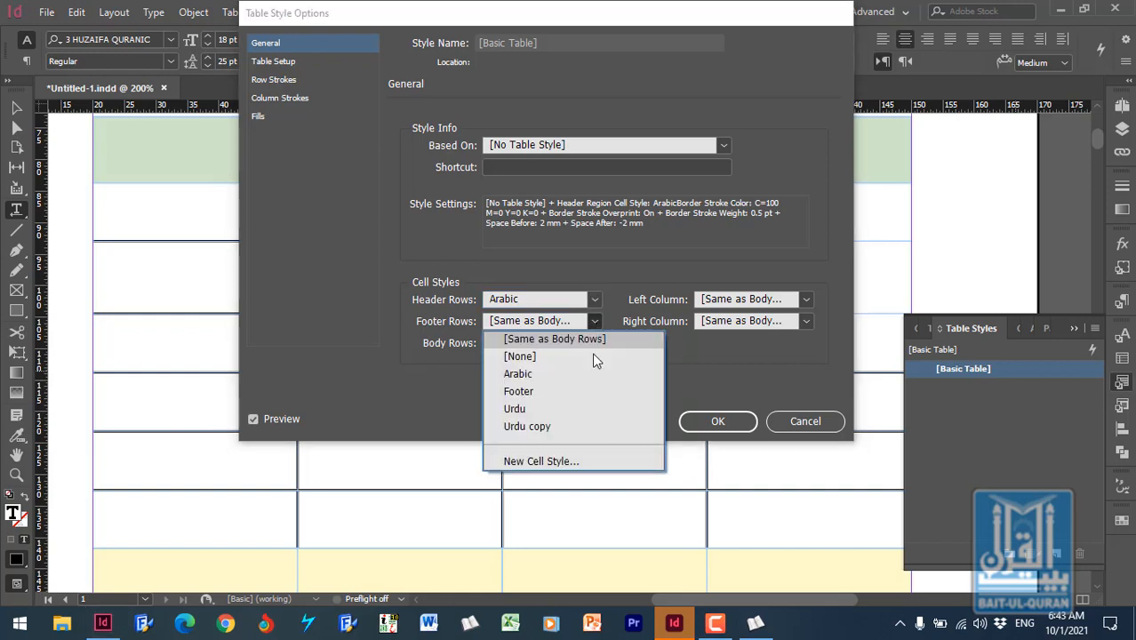
pyautogui.click(569, 393)
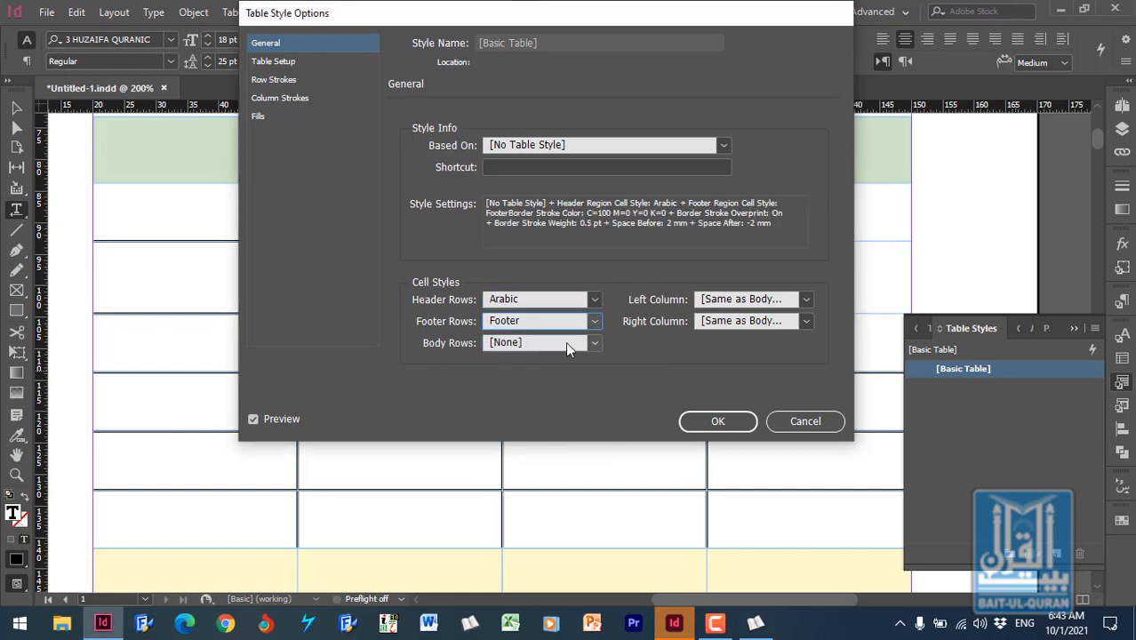
# Step: Assign the Urdu copy cell style to the Basic Table style's body rows and save the table style
pyautogui.click(595, 345)
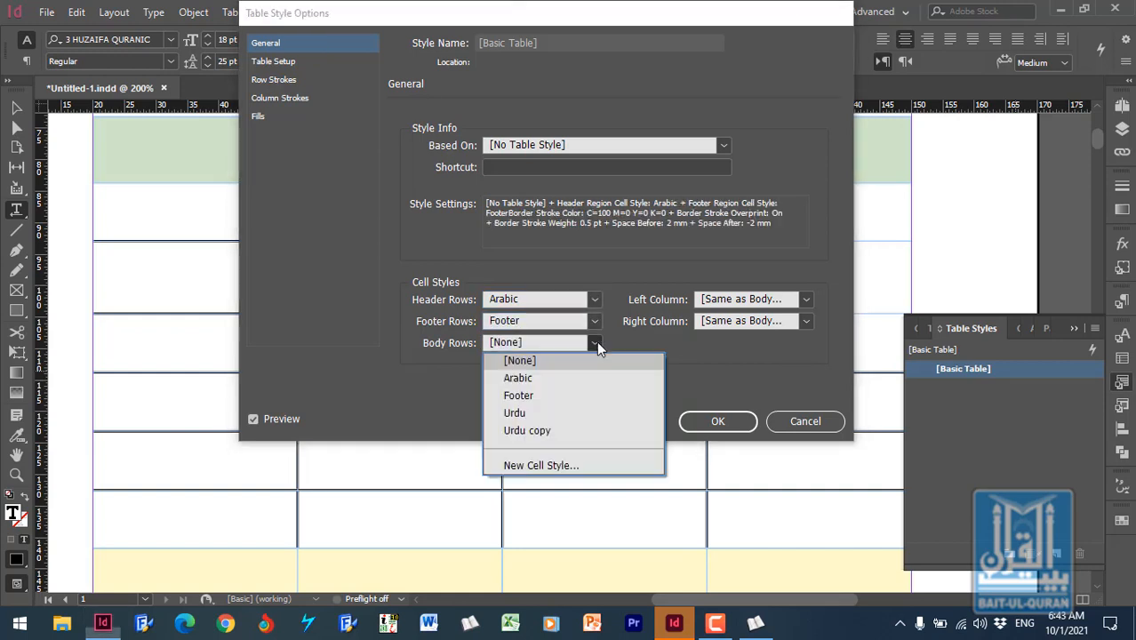
pyautogui.click(560, 431)
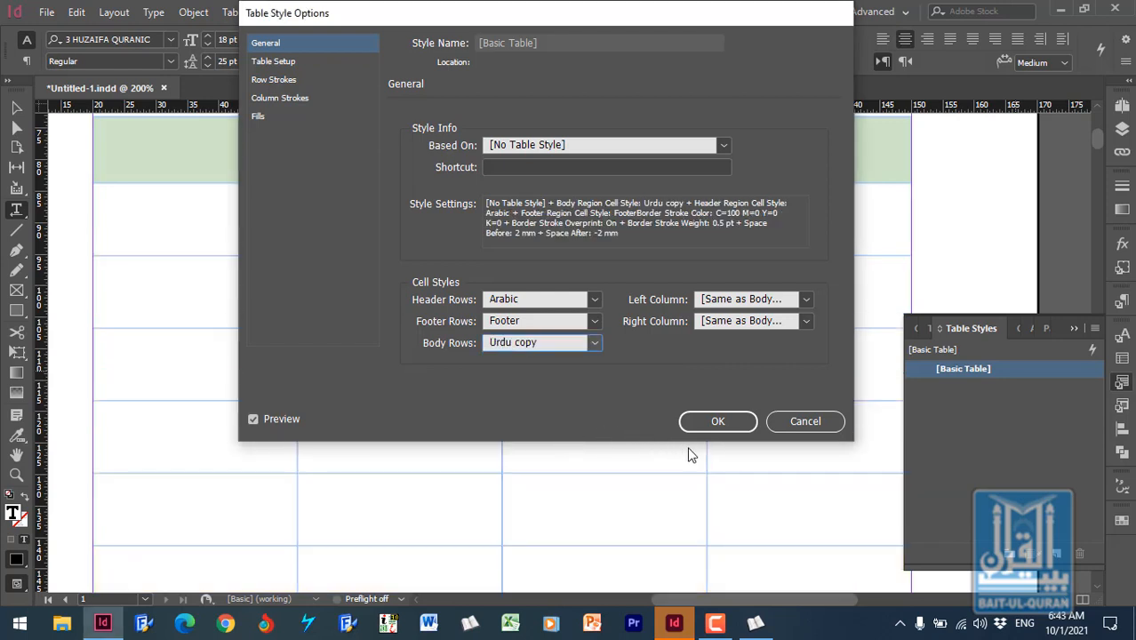
pyautogui.click(733, 429)
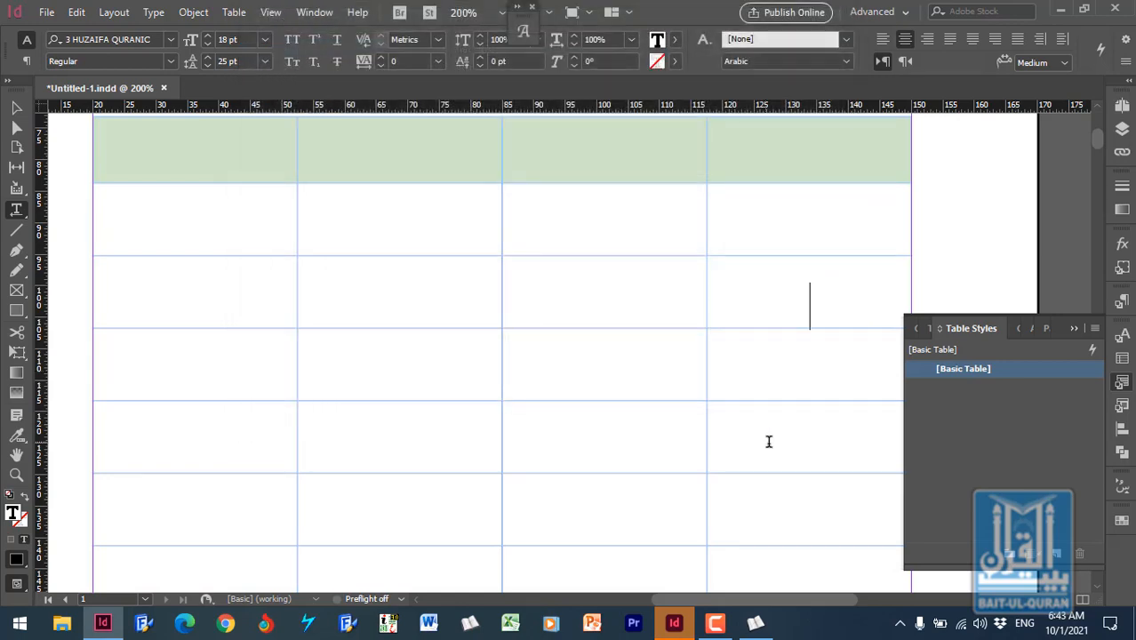
# Step: Examine the restyled table from its header row through the body rows to the footer row
pyautogui.scroll(2, 764, 440)
pyautogui.scroll(-8, 744, 437)
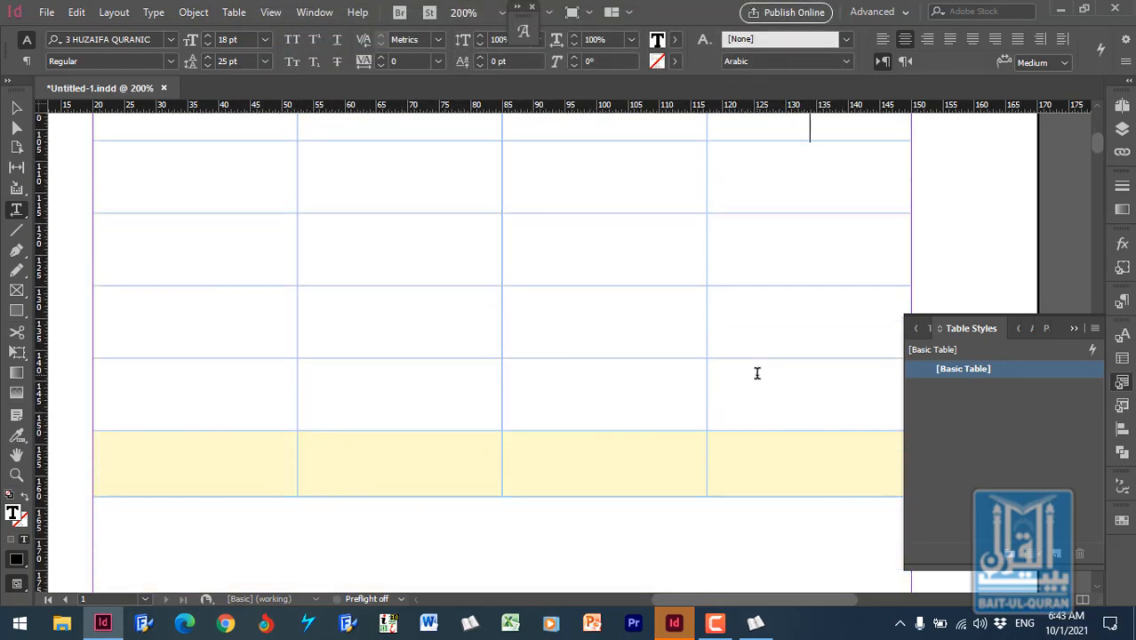
pyautogui.scroll(1, 730, 385)
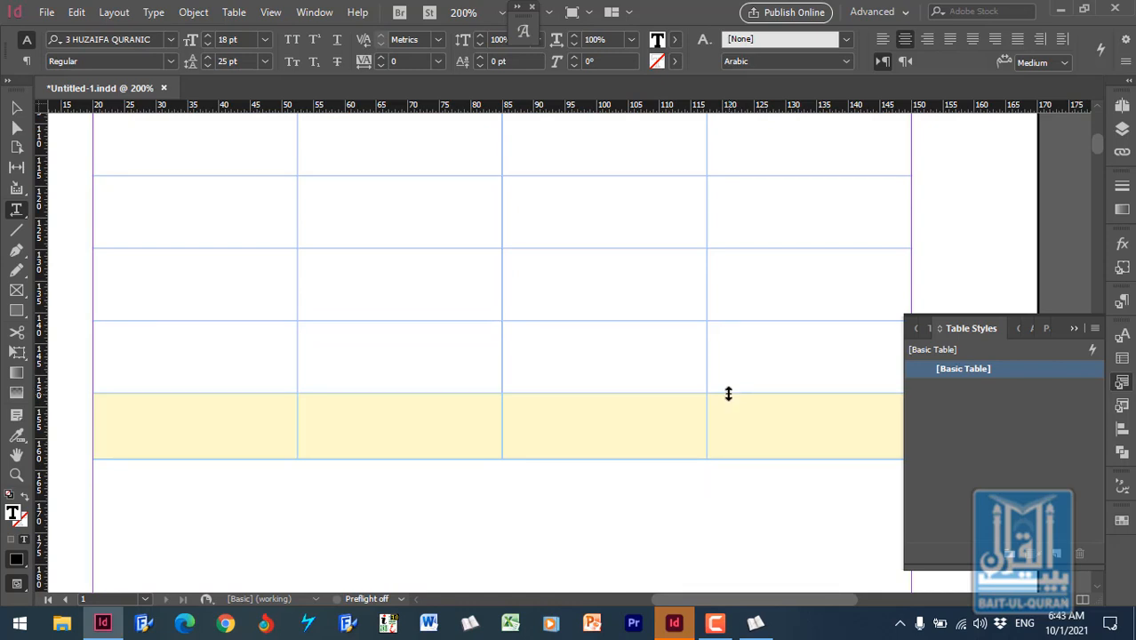
pyautogui.click(1073, 327)
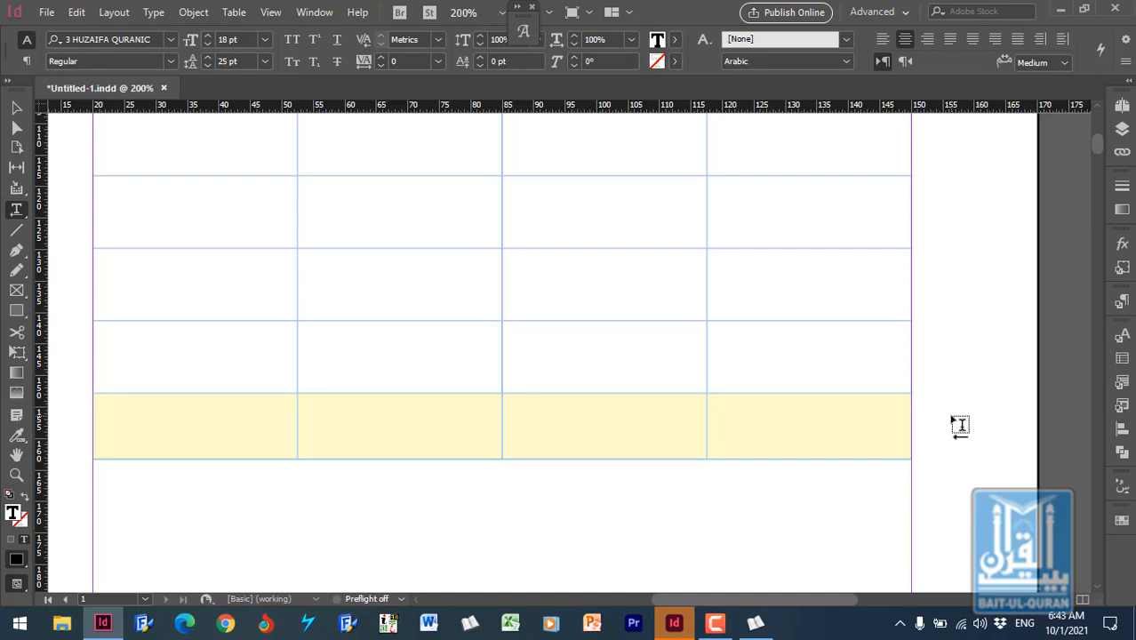
pyautogui.scroll(-1, 890, 355)
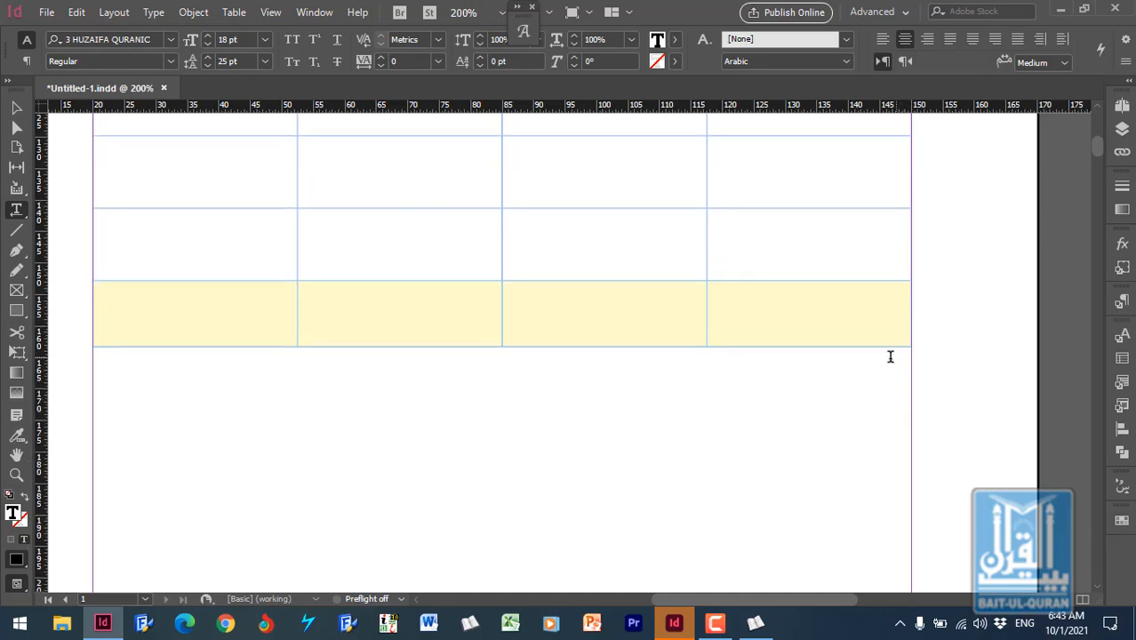
pyautogui.scroll(4, 820, 389)
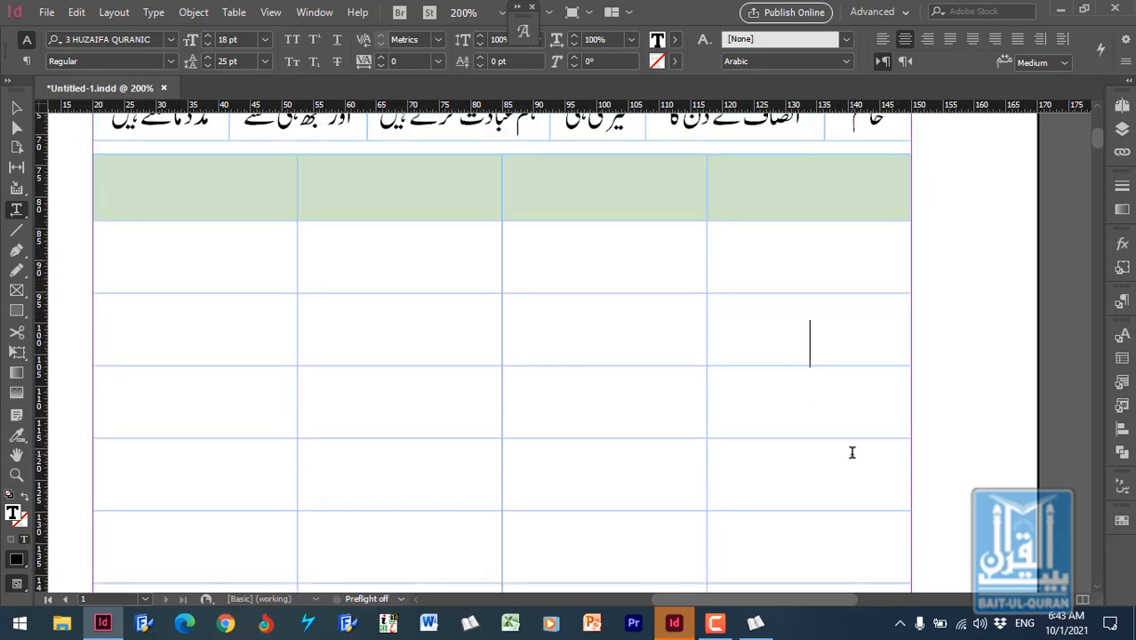
pyautogui.scroll(1, 852, 455)
pyautogui.scroll(-3, 801, 391)
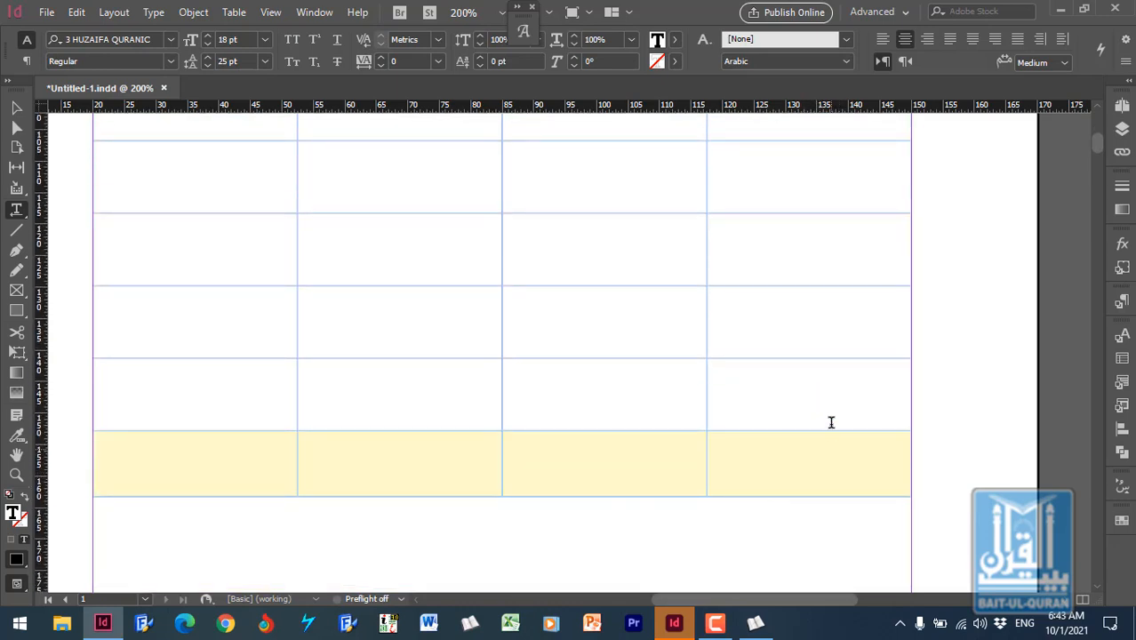
pyautogui.scroll(3, 801, 378)
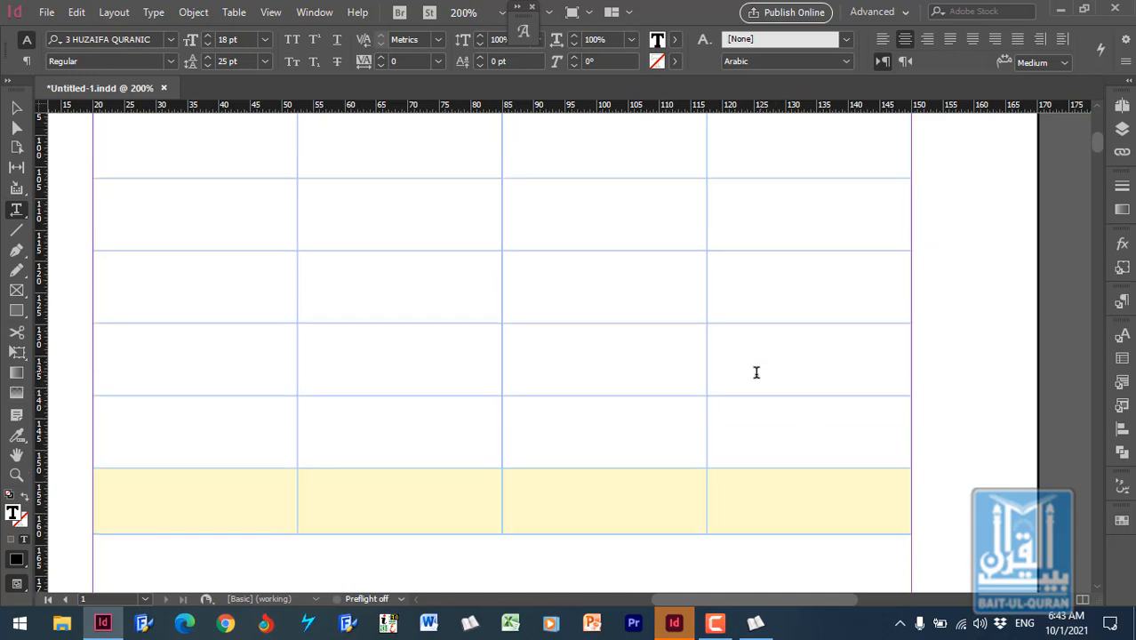
pyautogui.scroll(1, 747, 373)
pyautogui.scroll(-1, 756, 373)
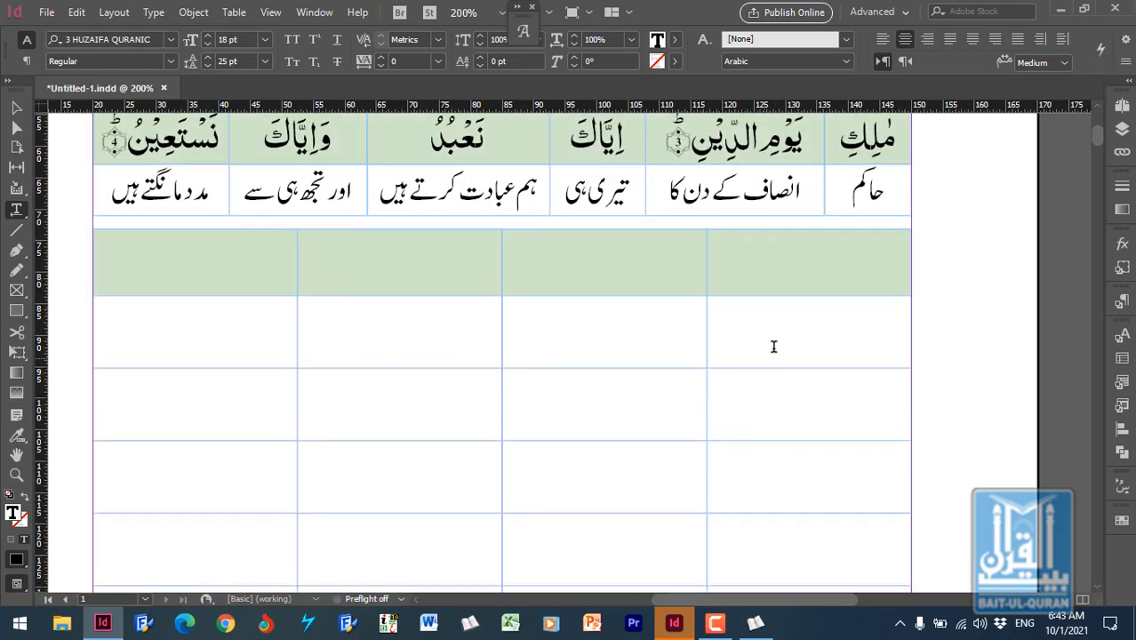
pyautogui.scroll(-3, 787, 338)
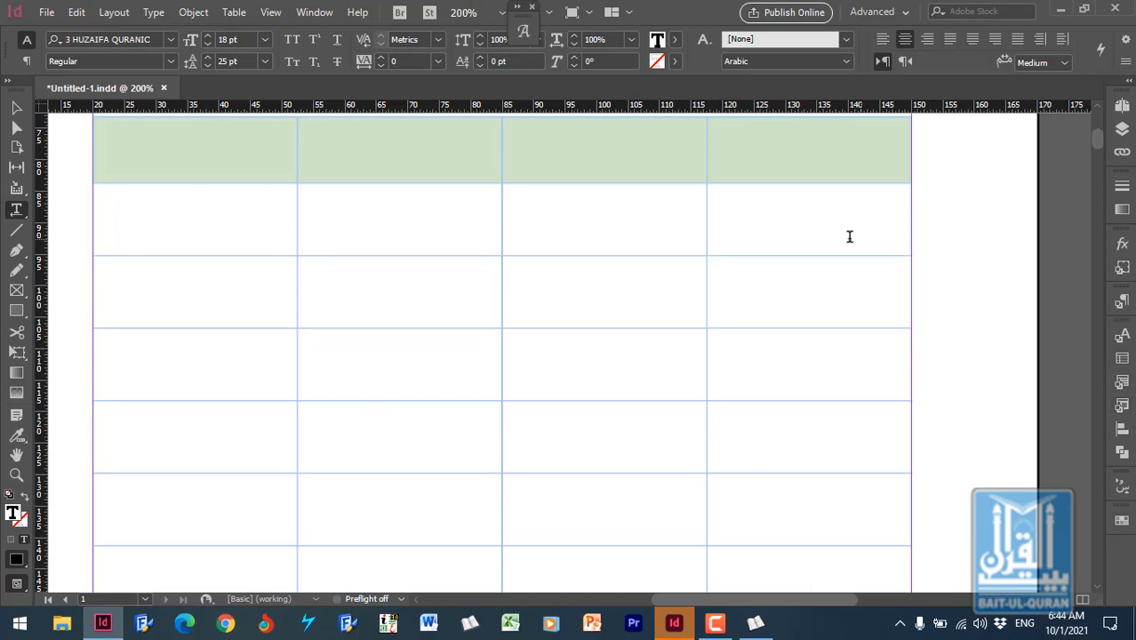
# Step: Edit the Urdu copy cell style and rename it as Body
pyautogui.click(1122, 406)
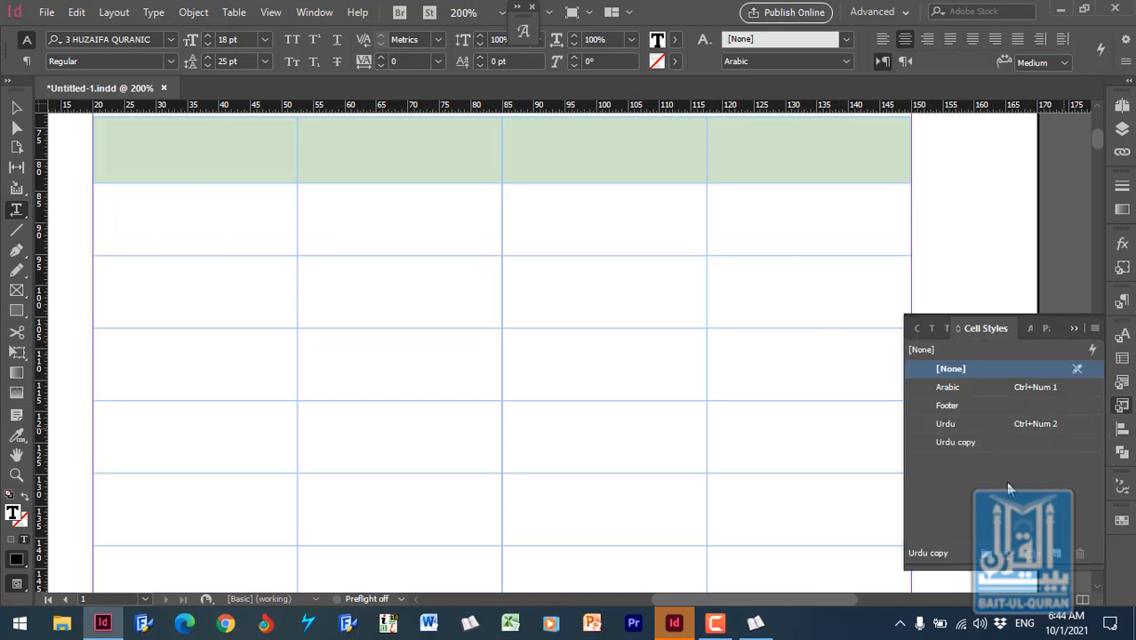
pyautogui.rightClick(956, 441)
pyautogui.click(1005, 447)
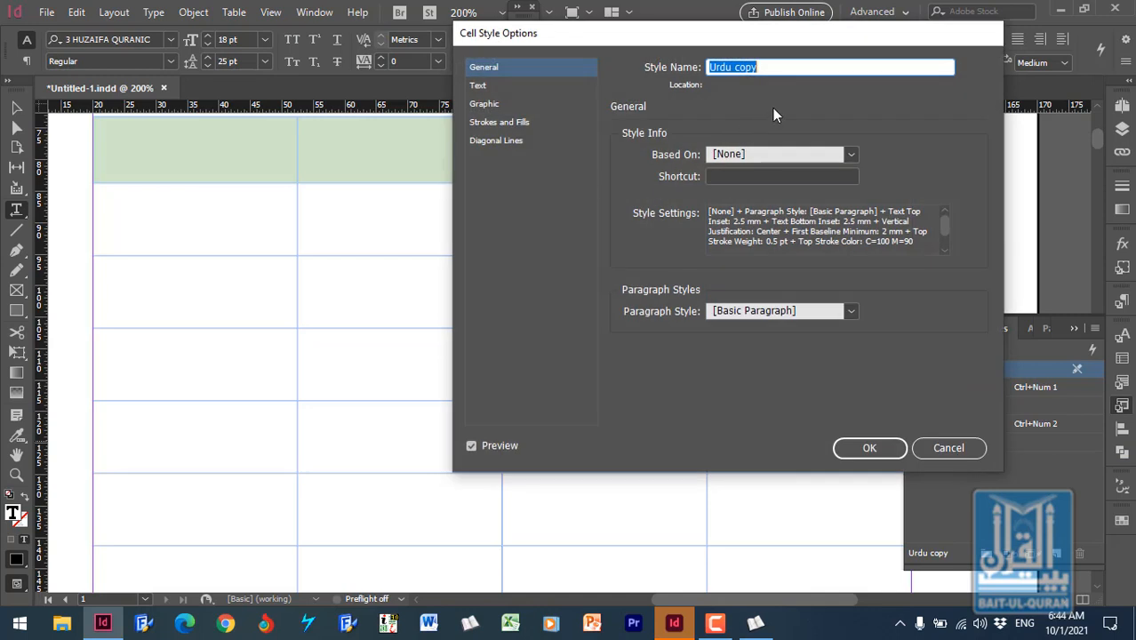
pyautogui.write('Body')
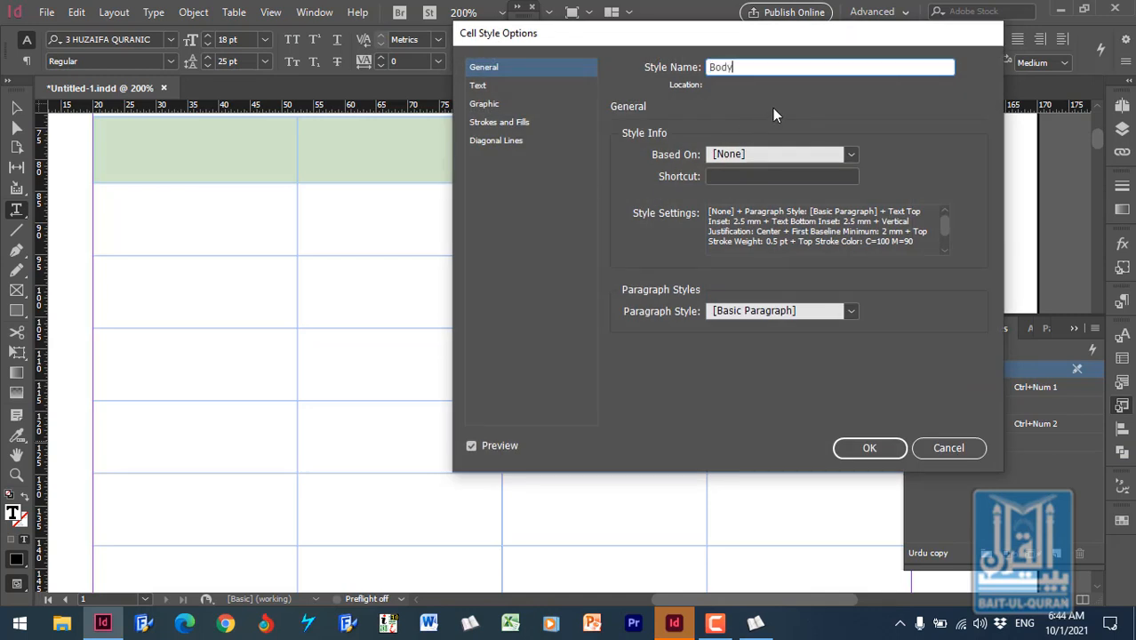
# Step: Set the Body cell style's top and bottom cell insets to 2 mm and save the style
pyautogui.click(515, 125)
pyautogui.click(496, 85)
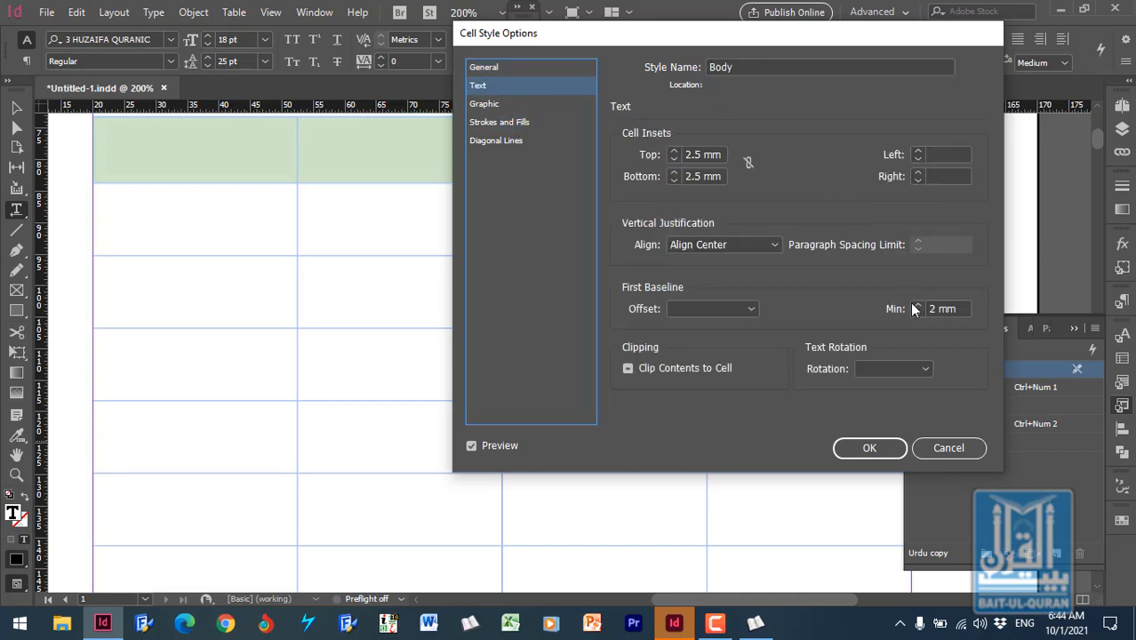
pyautogui.doubleClick(700, 153)
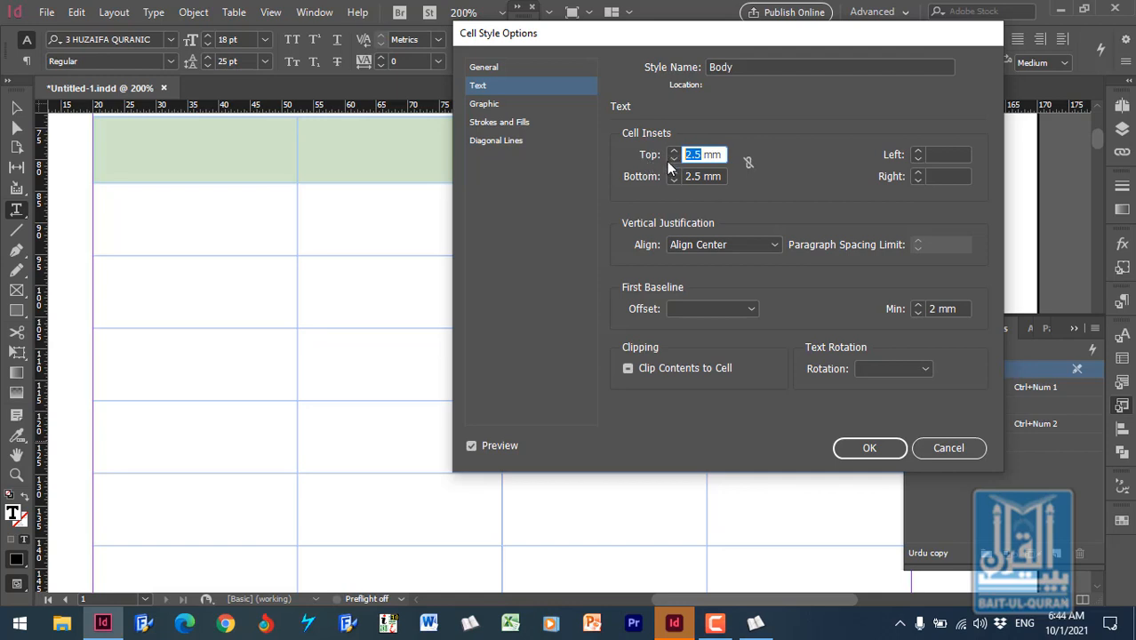
pyautogui.write('2')
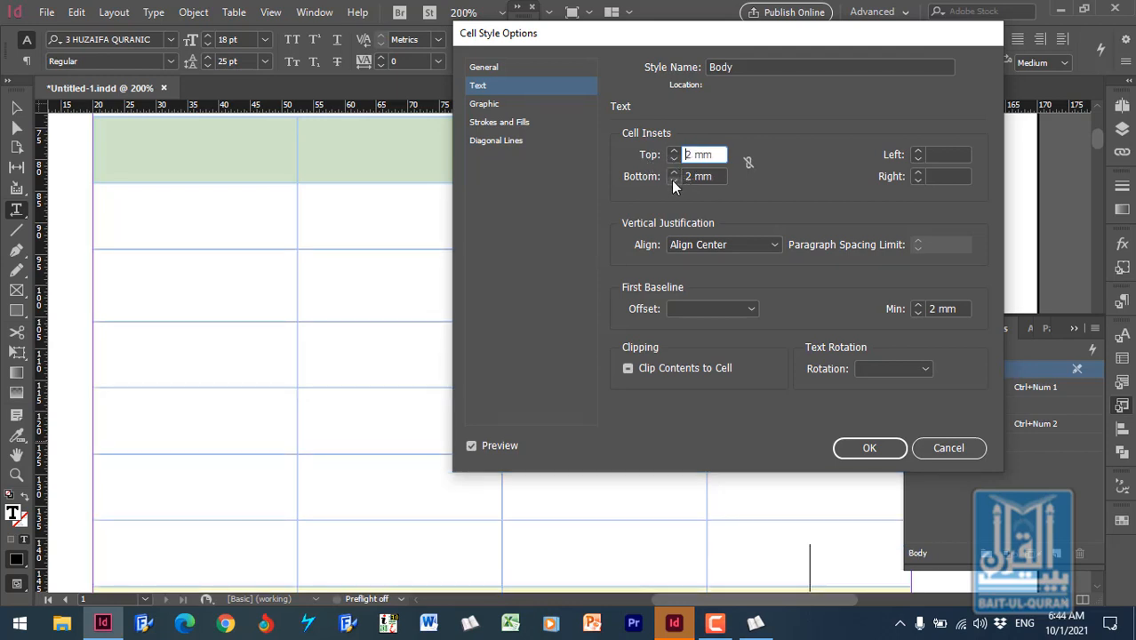
pyautogui.click(893, 449)
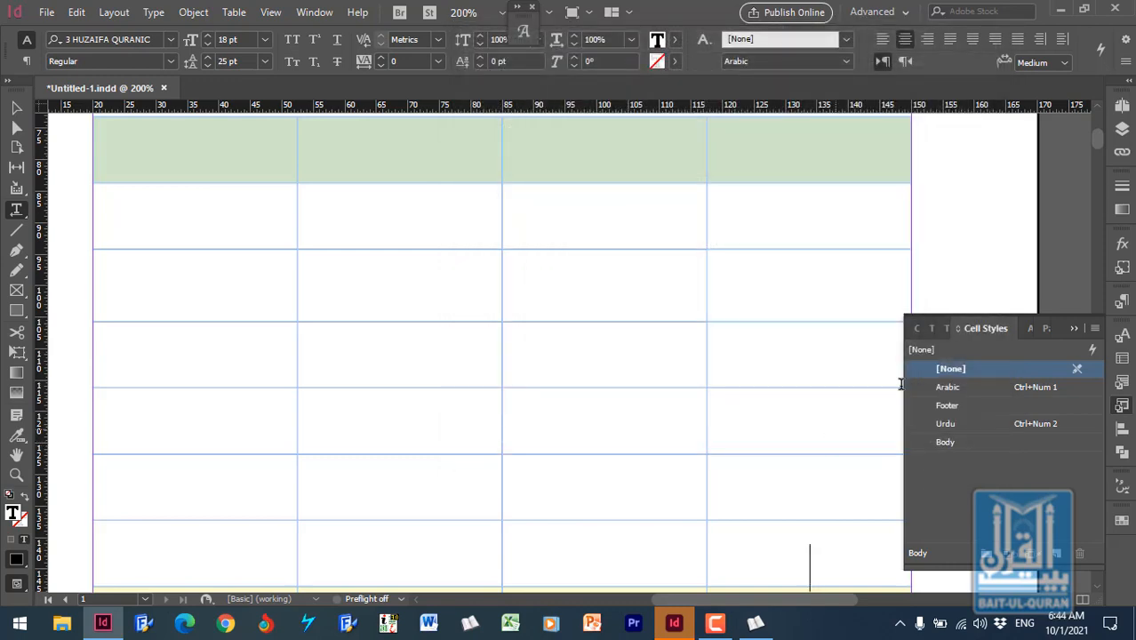
pyautogui.click(1071, 327)
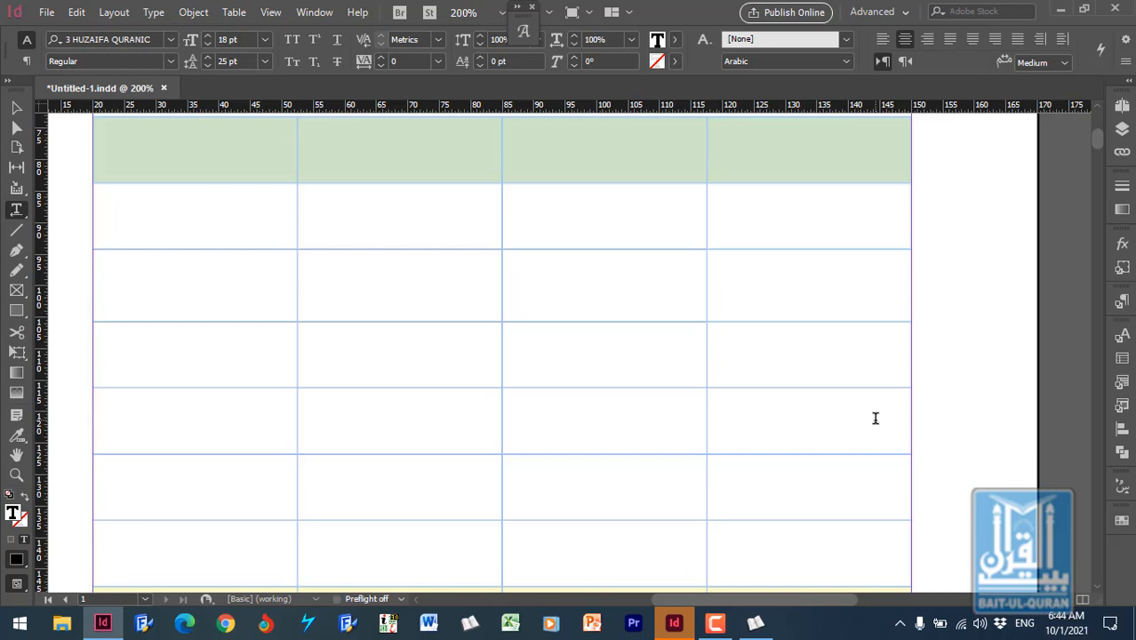
# Step: Delete the whole empty four-column table below the second word-by-word translation table
pyautogui.hotkey('ctrl', '-')
pyautogui.hotkey('ctrl', '-')
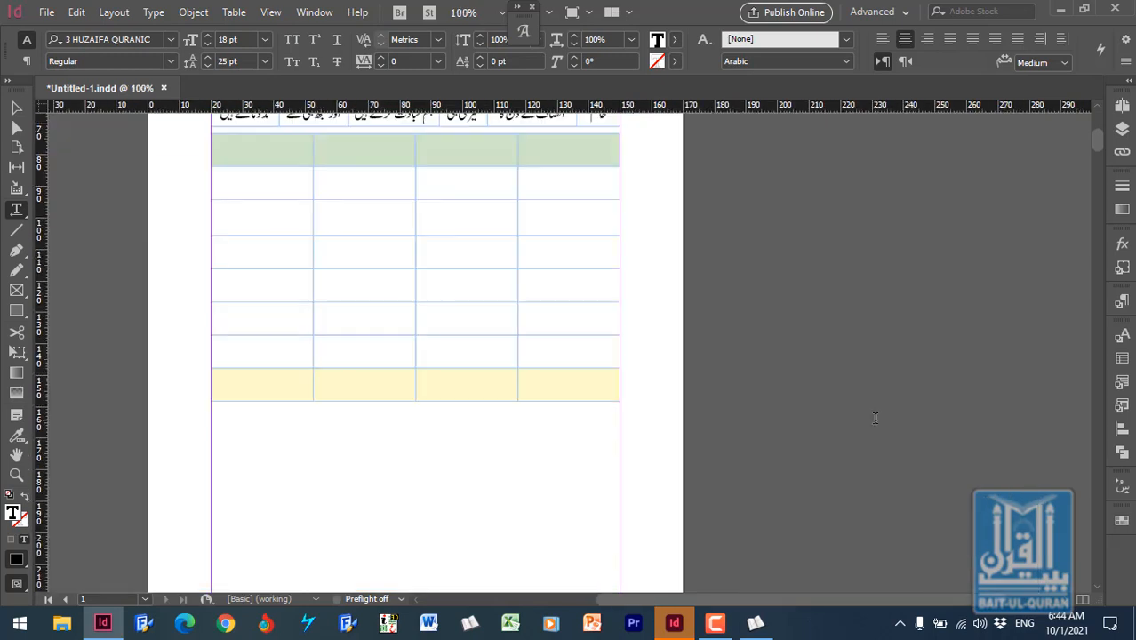
pyautogui.scroll(3, 885, 429)
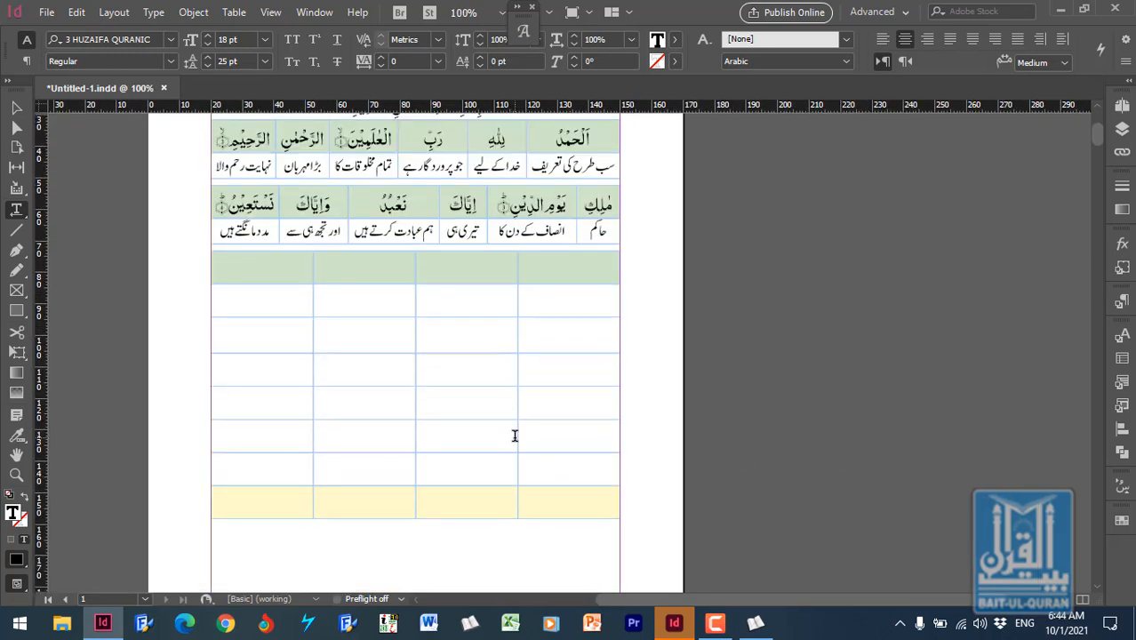
pyautogui.scroll(-4, 503, 409)
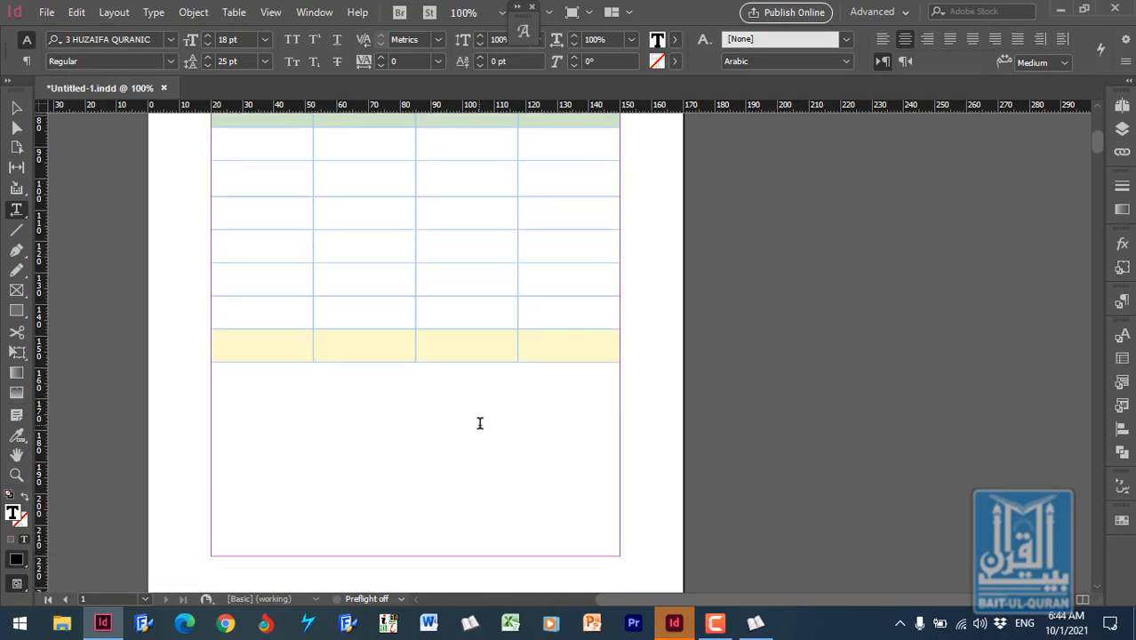
pyautogui.scroll(3, 497, 410)
pyautogui.rightClick(579, 254)
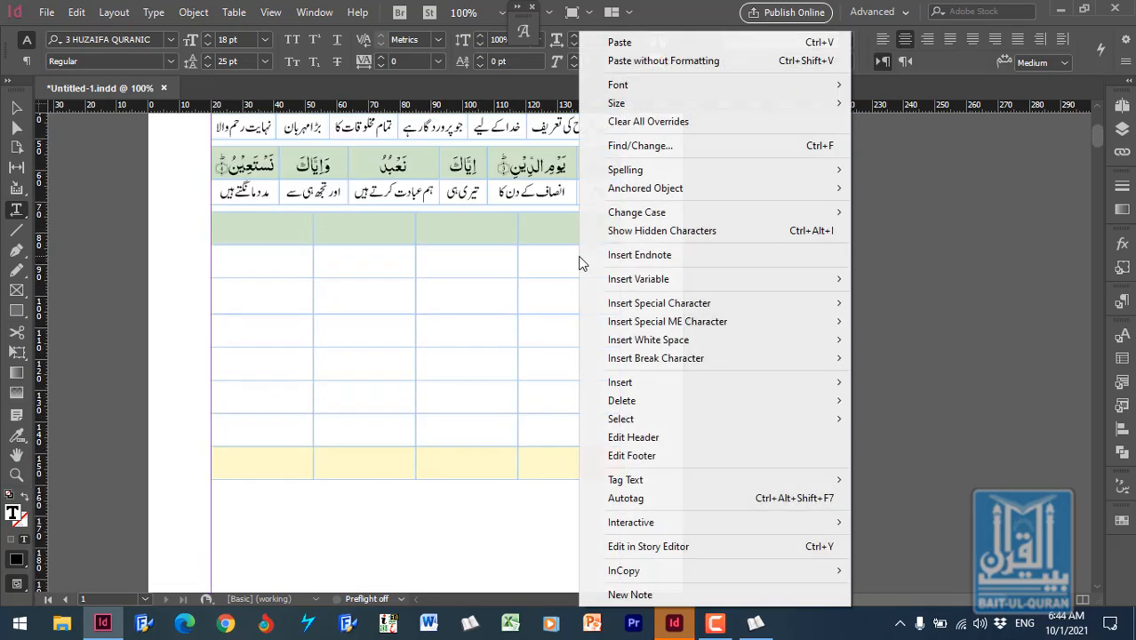
pyautogui.moveTo(664, 402)
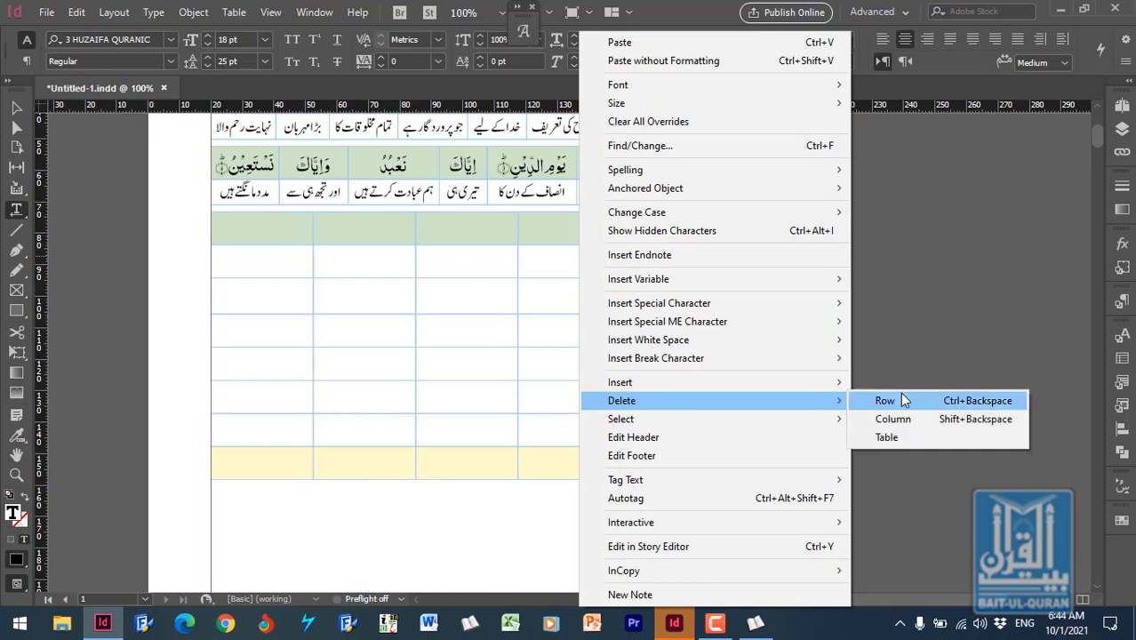
pyautogui.click(905, 439)
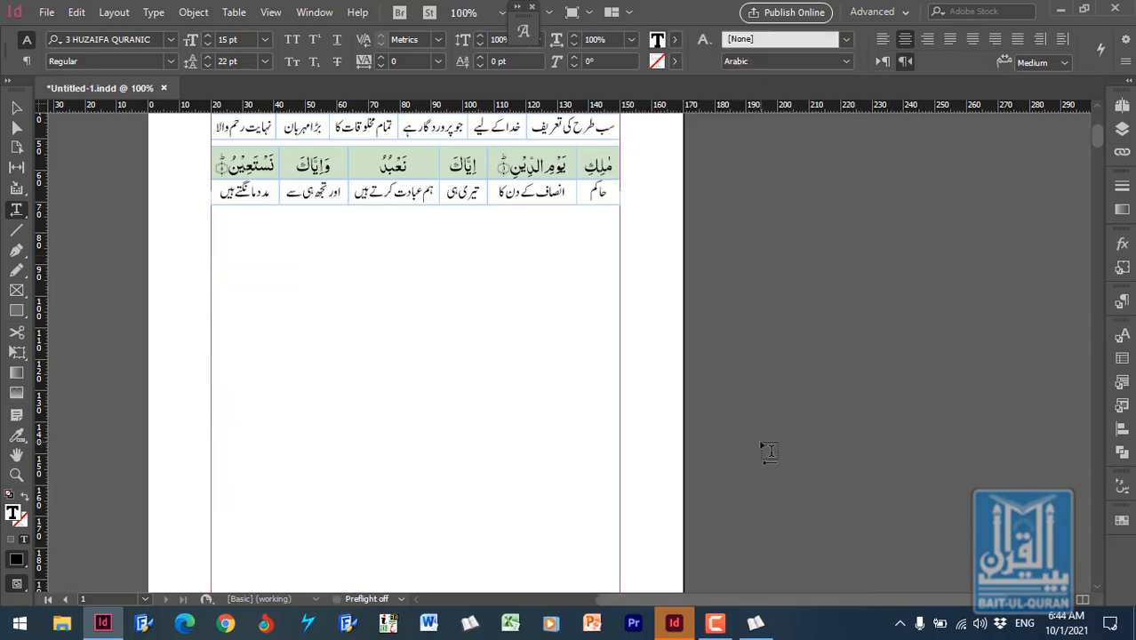
# Step: Insert a right-to-left table with 7 body rows, 6 columns, 1 header row and 1 footer row, using the Basic Table style
pyautogui.press('Return')
pyautogui.click(235, 12)
pyautogui.click(288, 36)
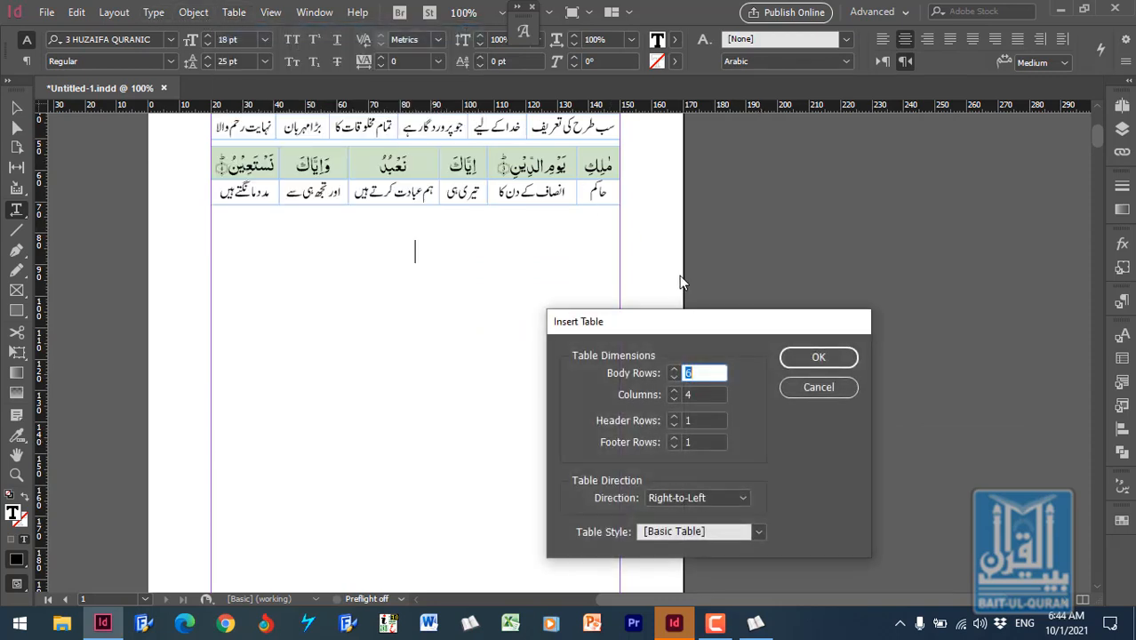
pyautogui.moveTo(711, 325); pyautogui.dragTo(856, 196)
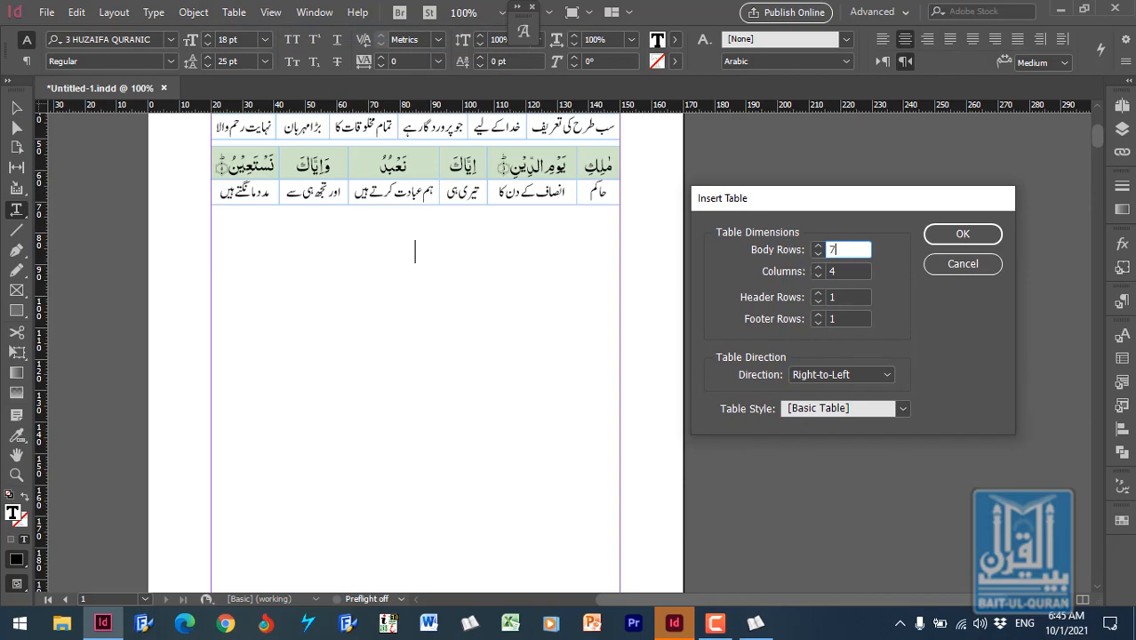
pyautogui.press('Tab')
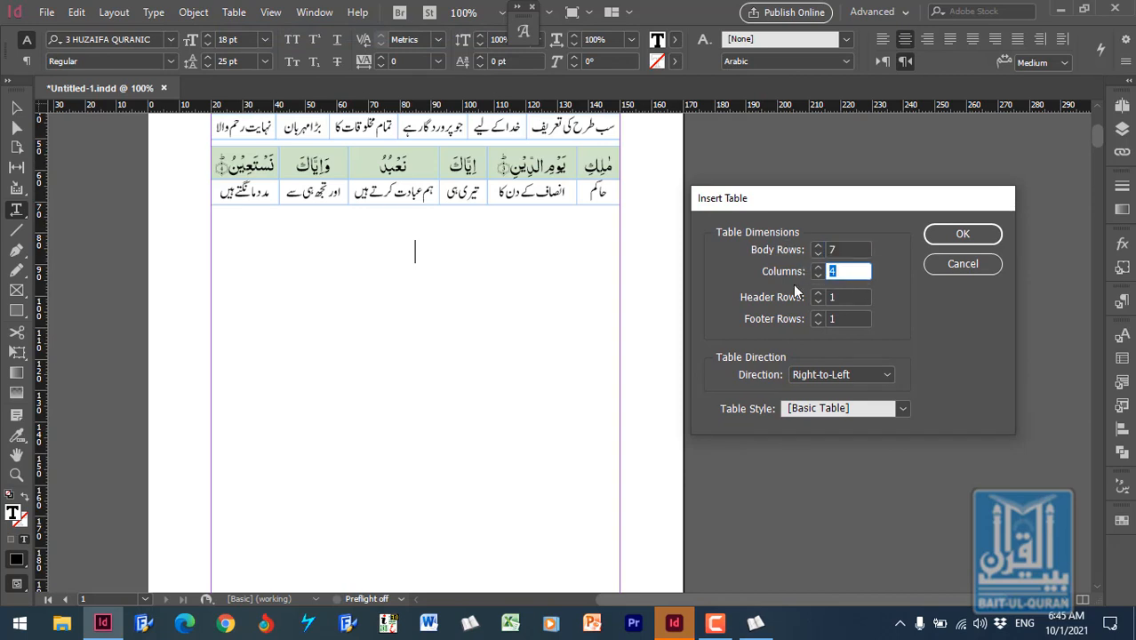
pyautogui.write('6')
pyautogui.click(968, 234)
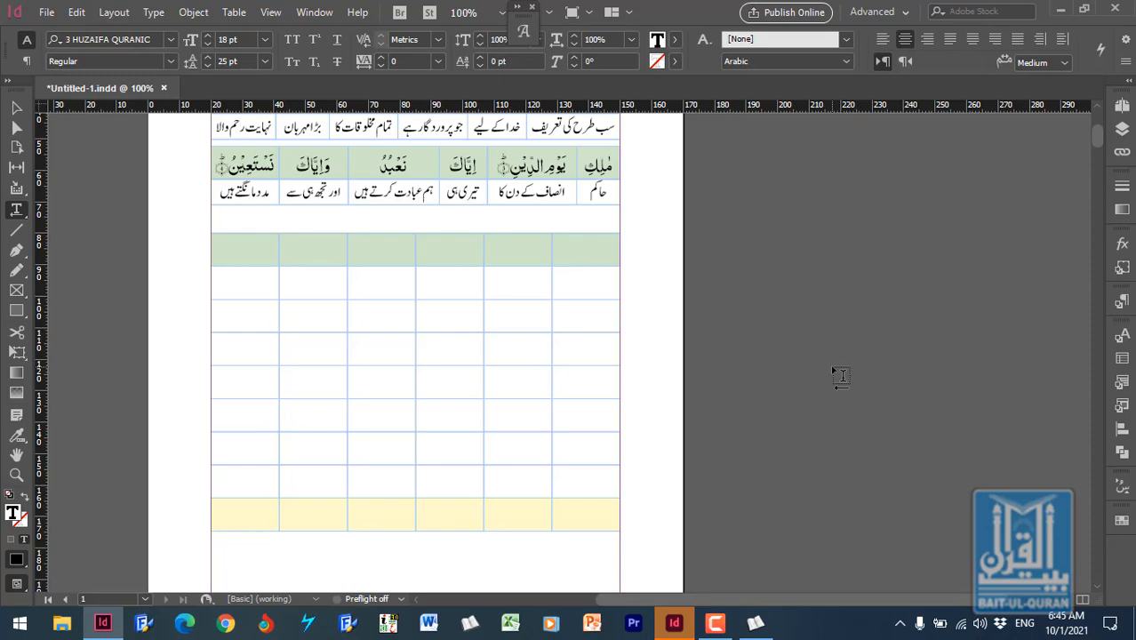
# Step: Enter "date" in the first header cell, at the right end of the new table's header row
pyautogui.hotkey('ctrl', '=')
pyautogui.hotkey('ctrl', '=')
pyautogui.hotkey('ctrl', '=')
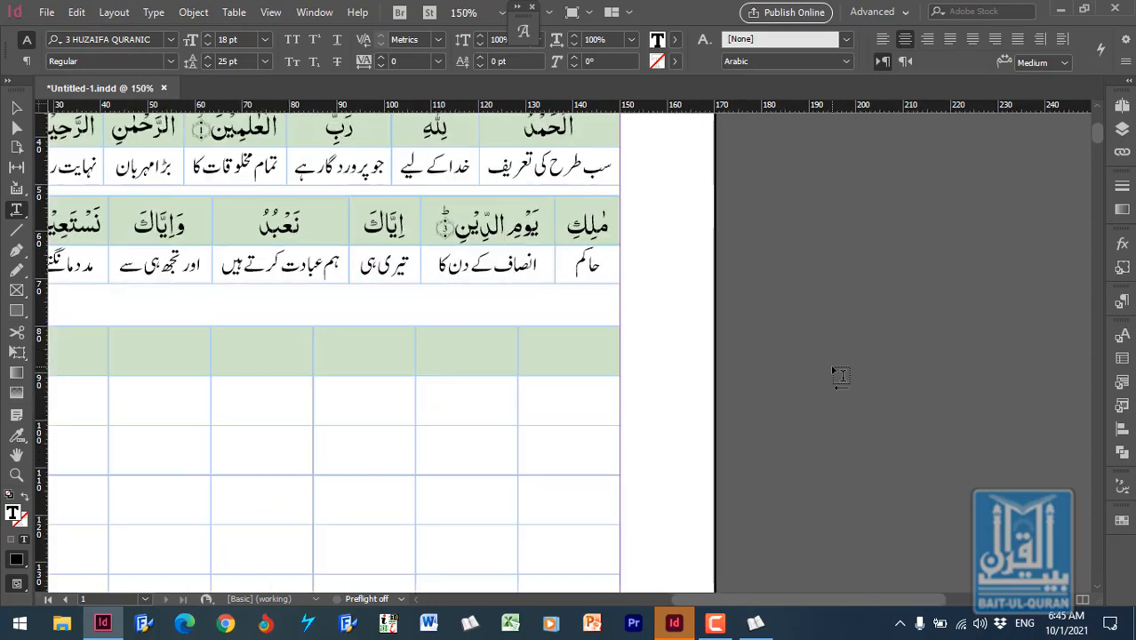
pyautogui.scroll(-3, 756, 346)
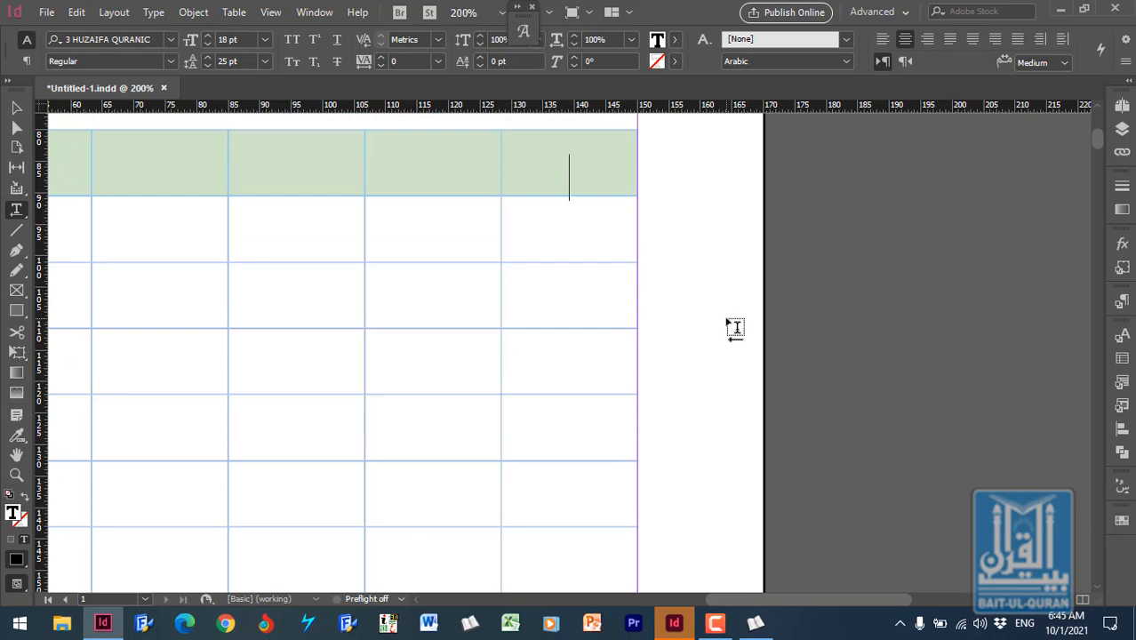
pyautogui.scroll(1, 681, 315)
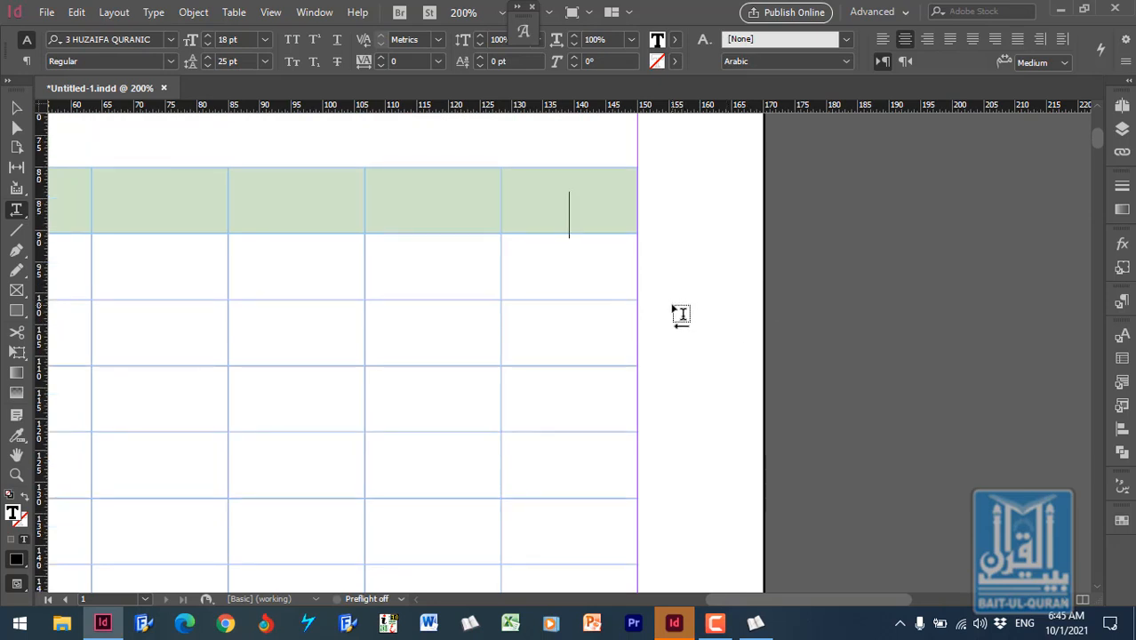
pyautogui.write('t')
pyautogui.press('BackSpace')
pyautogui.write('sd')
pyautogui.press('BackSpace')
pyautogui.press('BackSpace')
pyautogui.write('date')
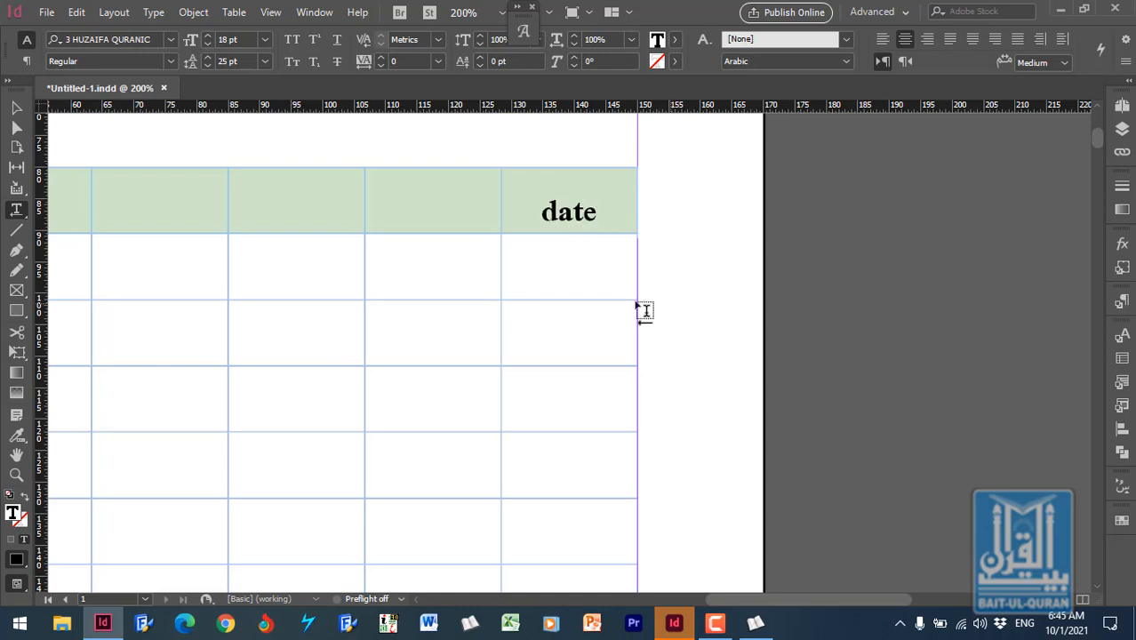
# Step: Enter "rolnumber" in the header cell beside "date" and widen its column to fit the text
pyautogui.click(459, 212)
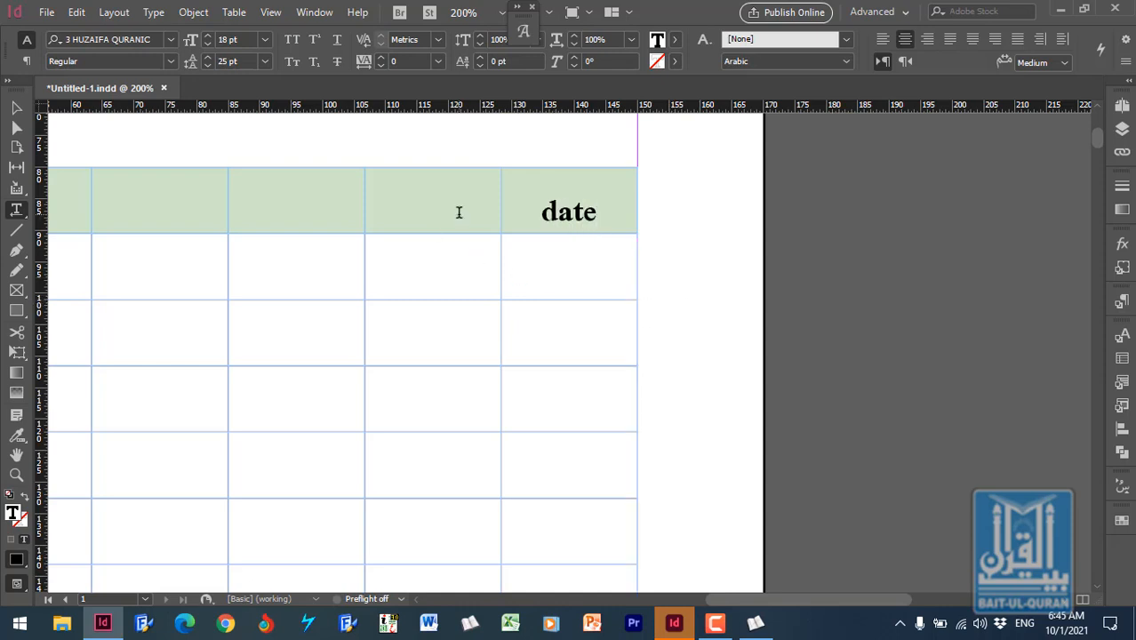
pyautogui.write('rolnumb')
pyautogui.click(443, 254)
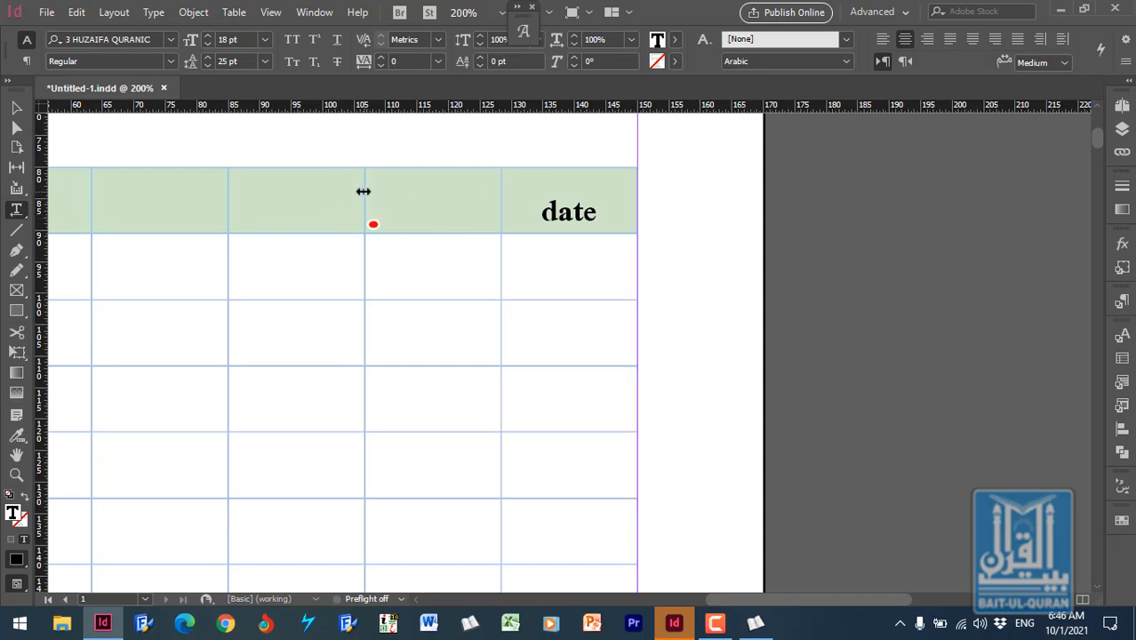
pyautogui.moveTo(364, 193); pyautogui.dragTo(330, 197)
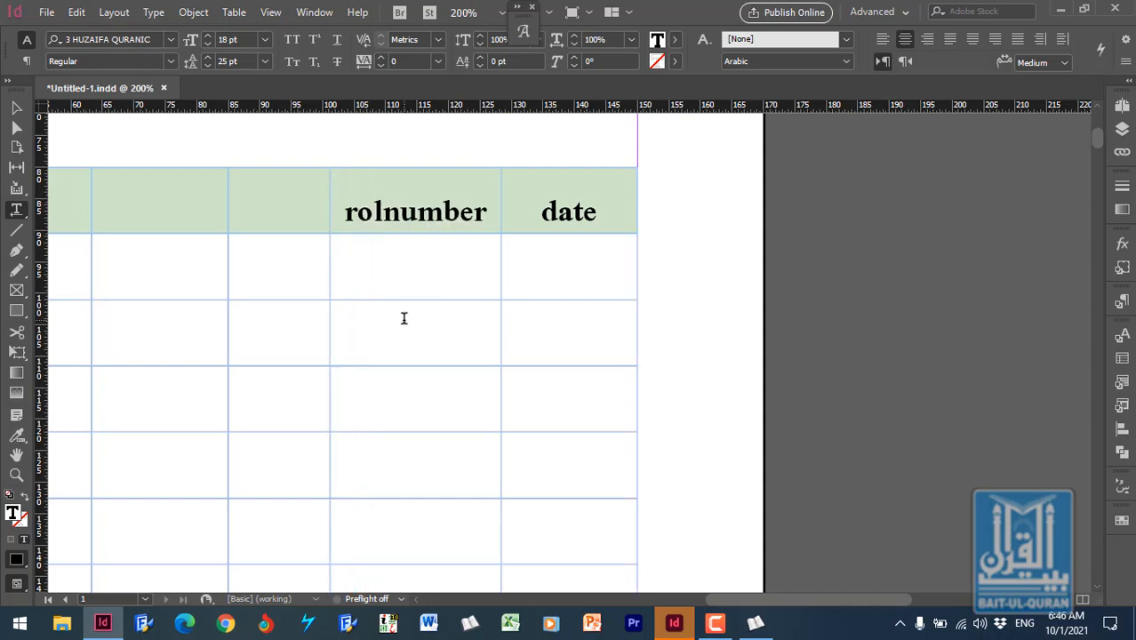
pyautogui.click(418, 215)
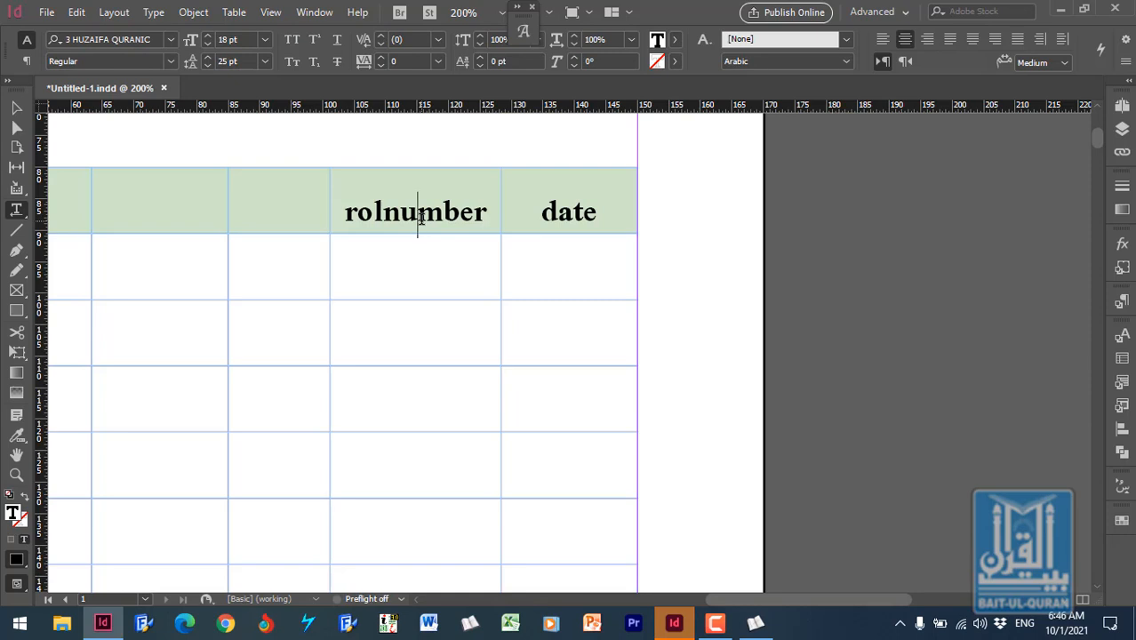
pyautogui.moveTo(857, 603); pyautogui.dragTo(771, 615)
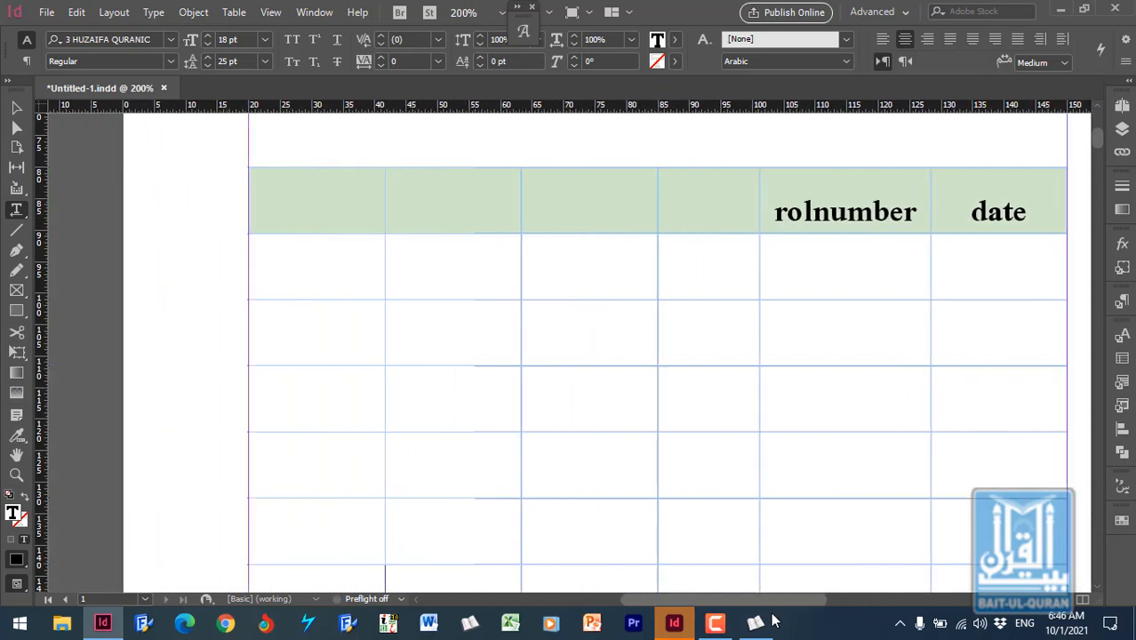
pyautogui.click(724, 204)
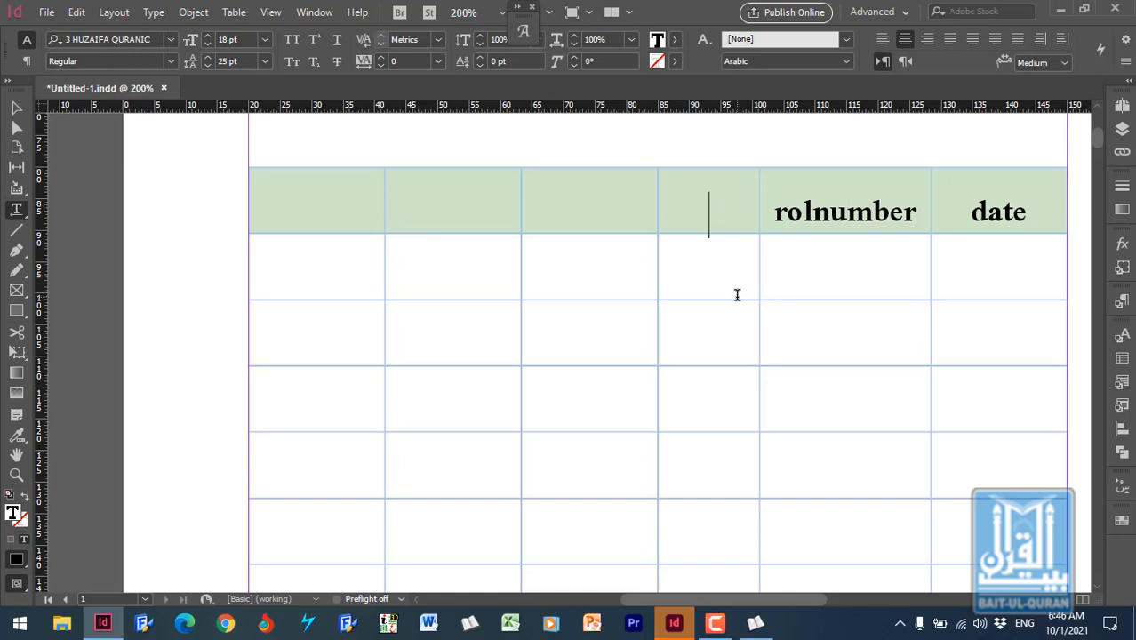
pyautogui.click(607, 212)
pyautogui.click(464, 196)
pyautogui.click(352, 201)
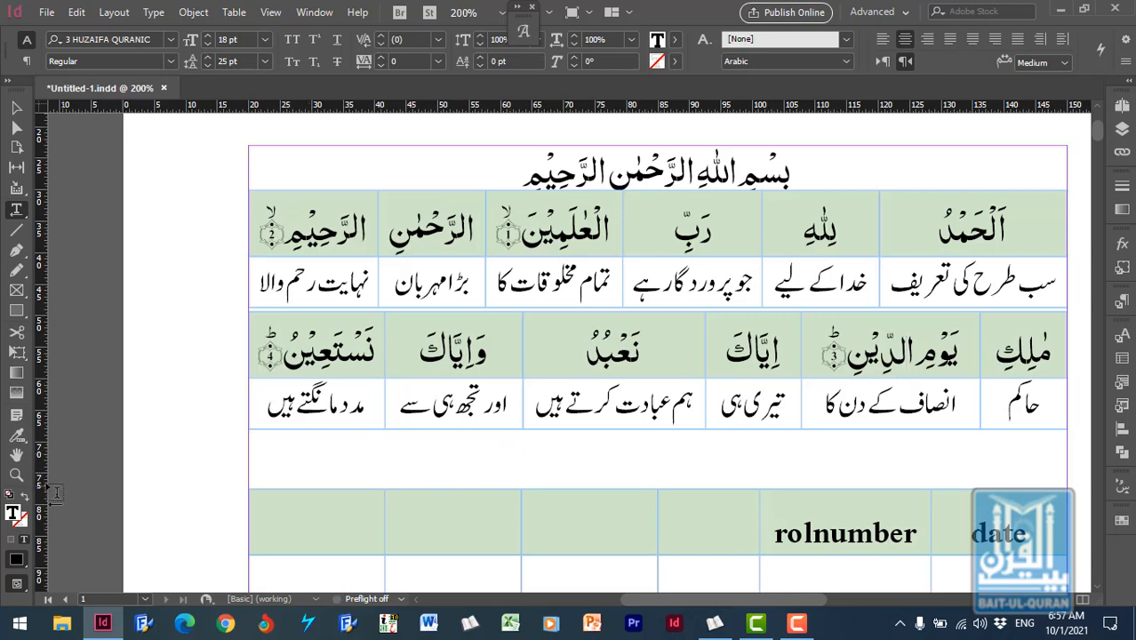
# Step: Open the Basic Table style's table setup options, keeping the gap between the two translation tables in close view
pyautogui.click(16, 475)
pyautogui.moveTo(225, 275); pyautogui.dragTo(398, 390)
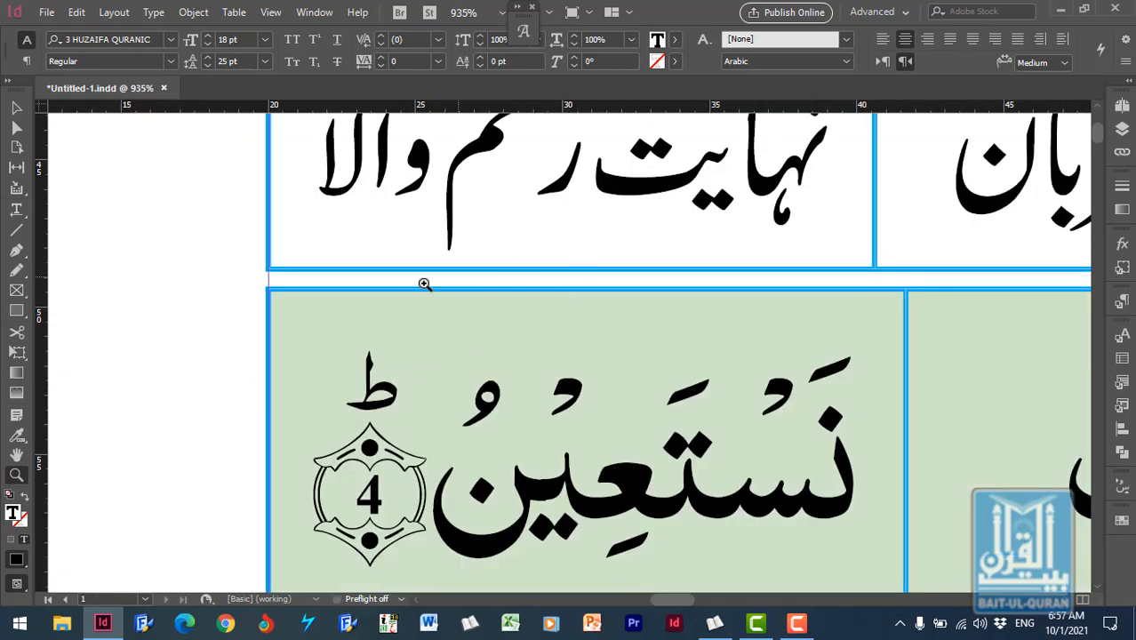
pyautogui.click(1125, 385)
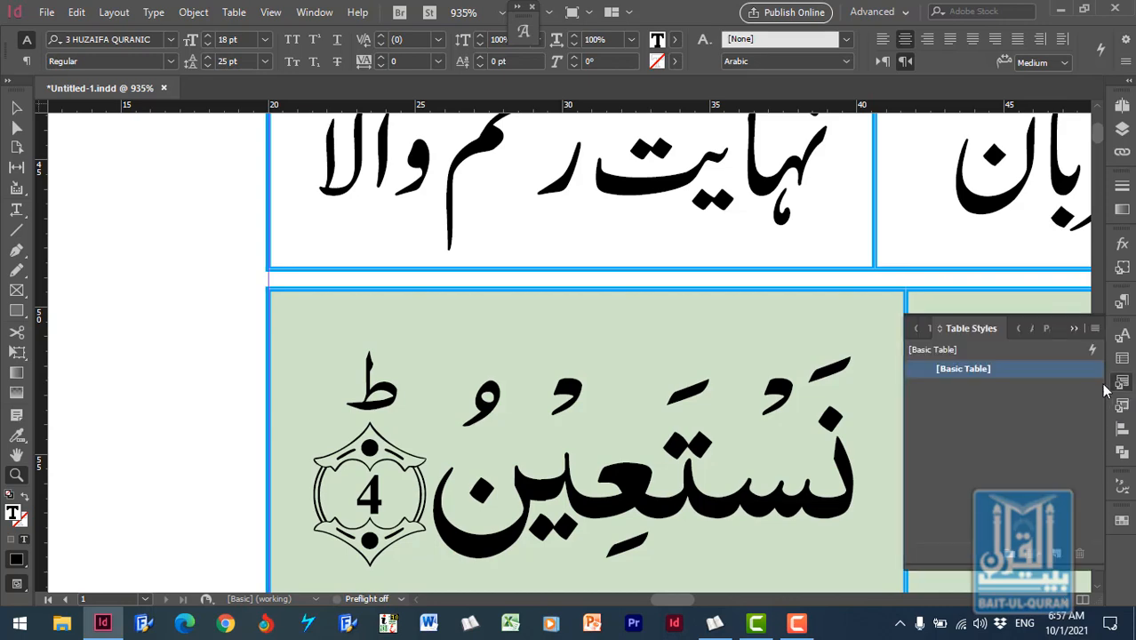
pyautogui.rightClick(1024, 369)
pyautogui.click(1026, 378)
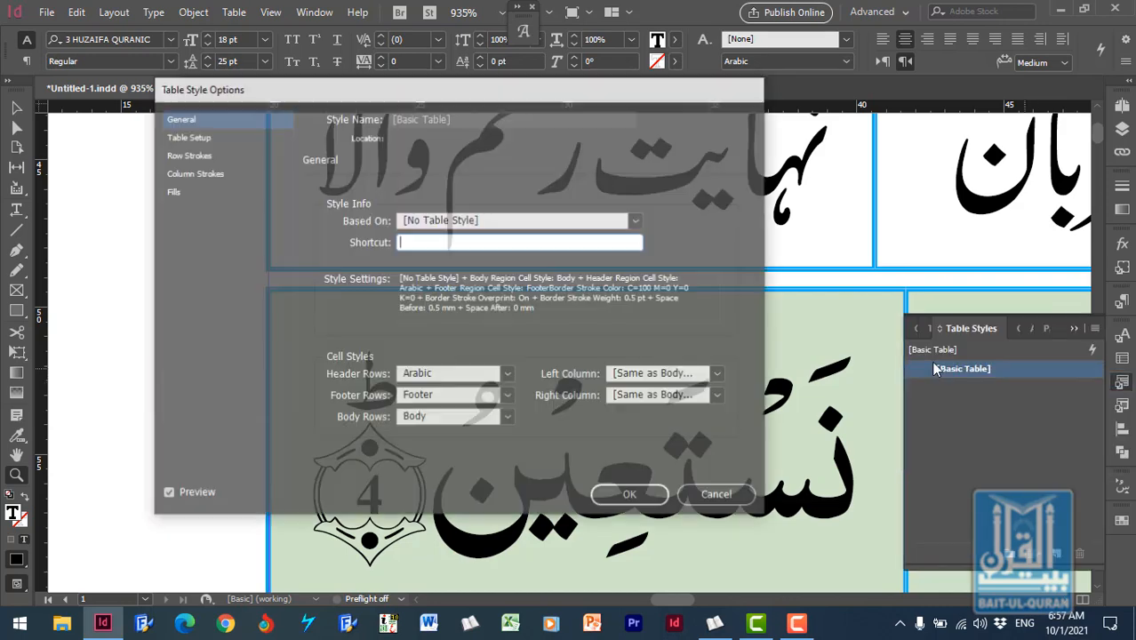
pyautogui.click(182, 136)
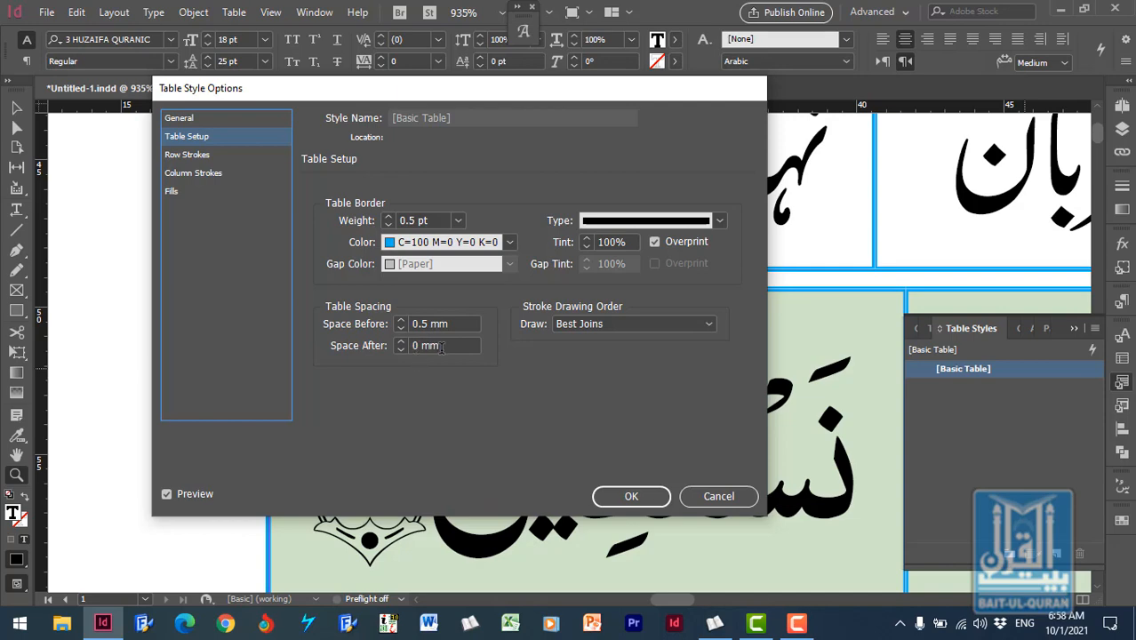
pyautogui.moveTo(519, 89); pyautogui.dragTo(356, 94)
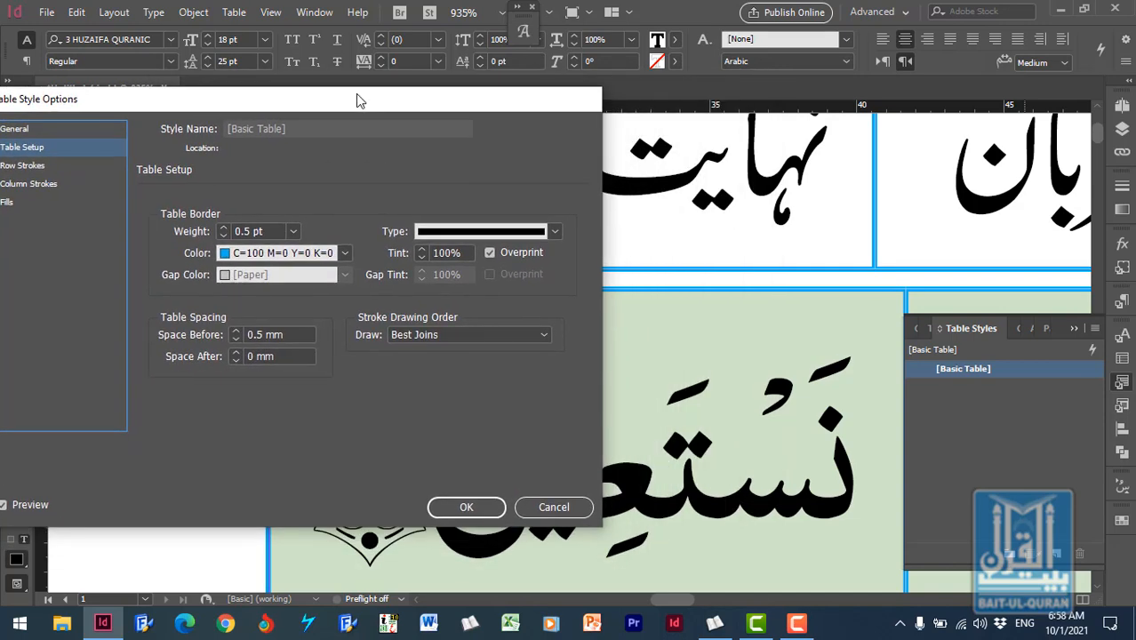
# Step: Try several table spacing values in the Basic Table style, settling on 1 mm space before and 0 mm space after
pyautogui.click(237, 331)
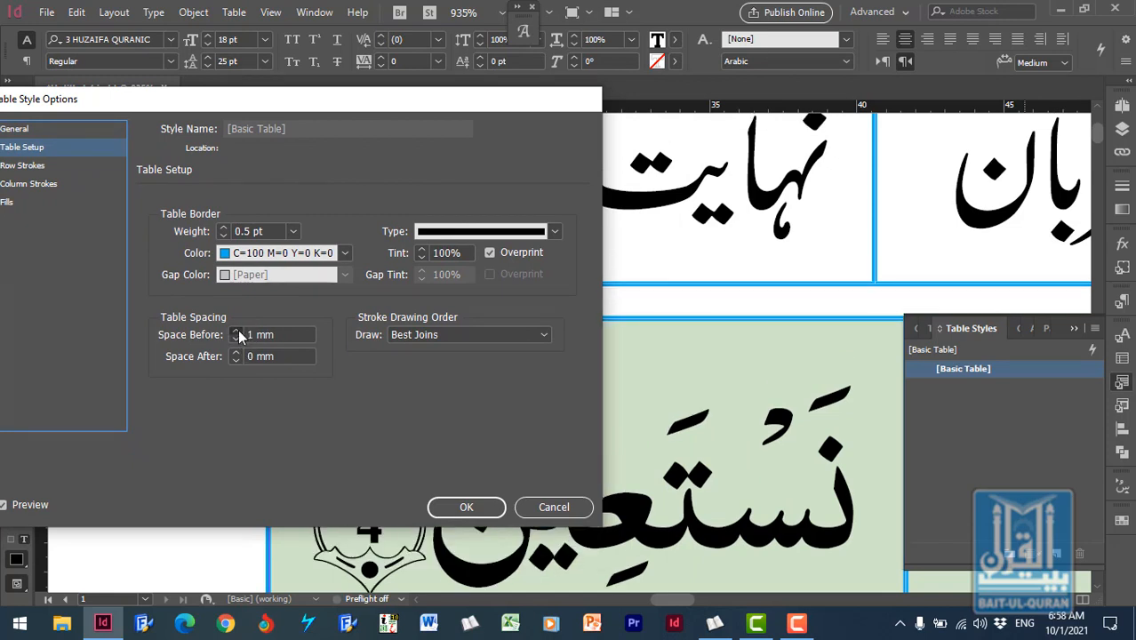
pyautogui.click(237, 330)
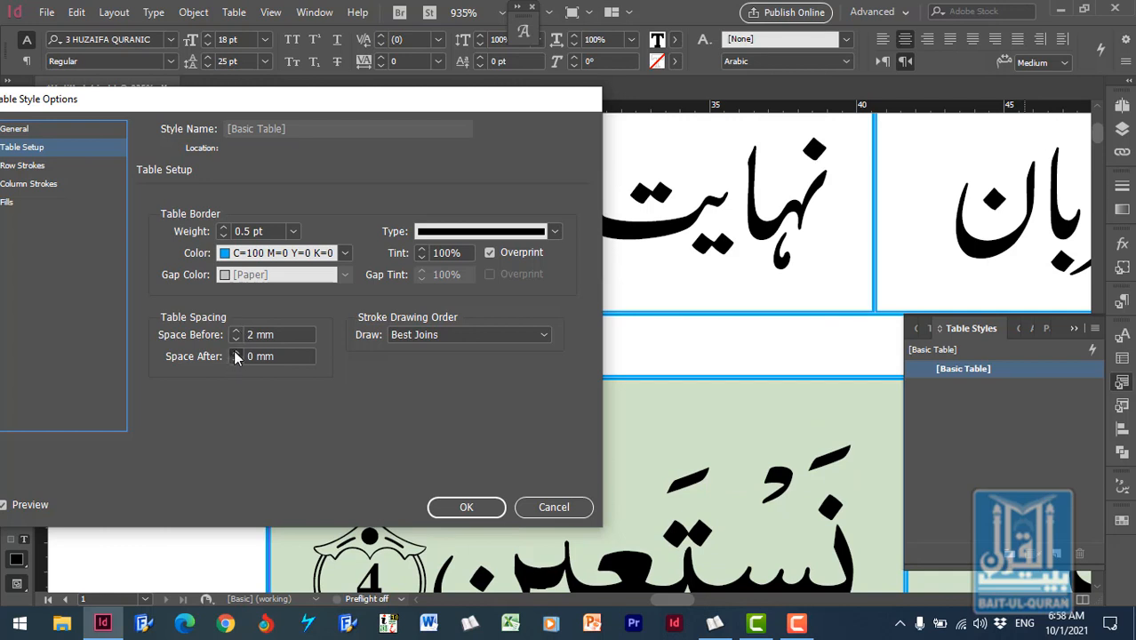
pyautogui.click(236, 353)
pyautogui.click(237, 352)
pyautogui.click(236, 338)
pyautogui.click(236, 338)
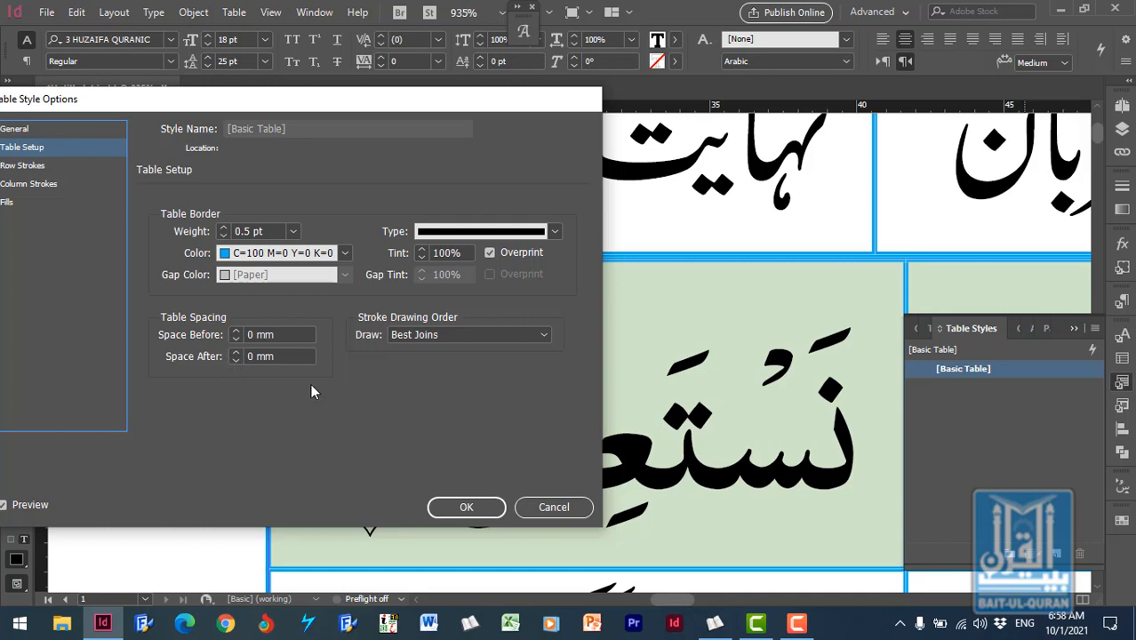
pyautogui.click(236, 332)
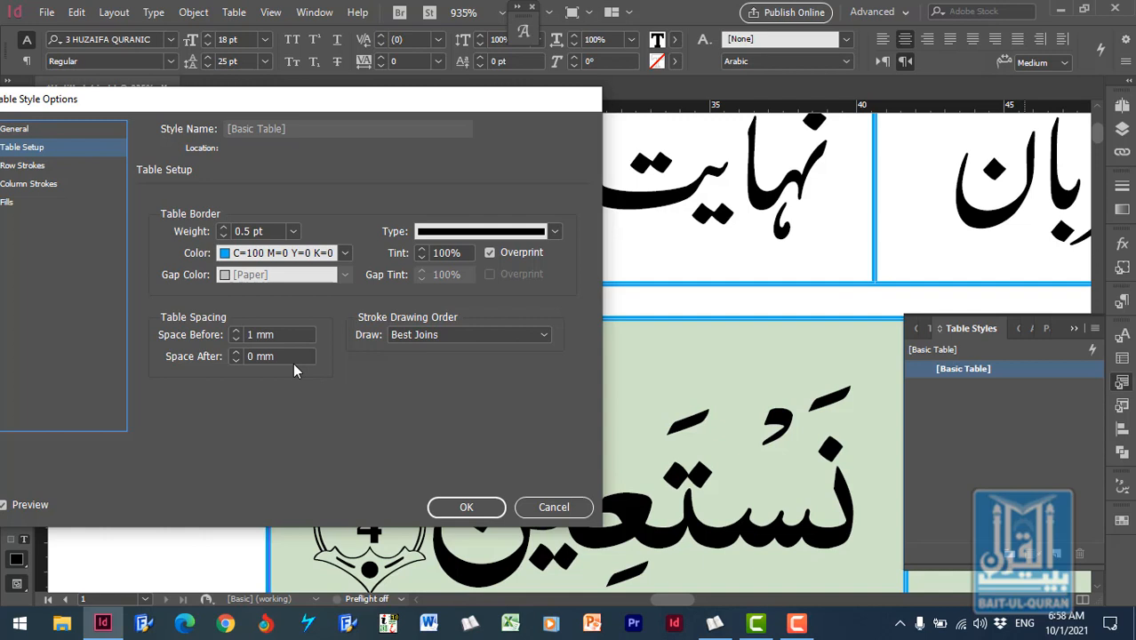
# Step: Set the Basic Table style's space before to 0.5 mm and apply the table style changes
pyautogui.moveTo(288, 334); pyautogui.dragTo(209, 356)
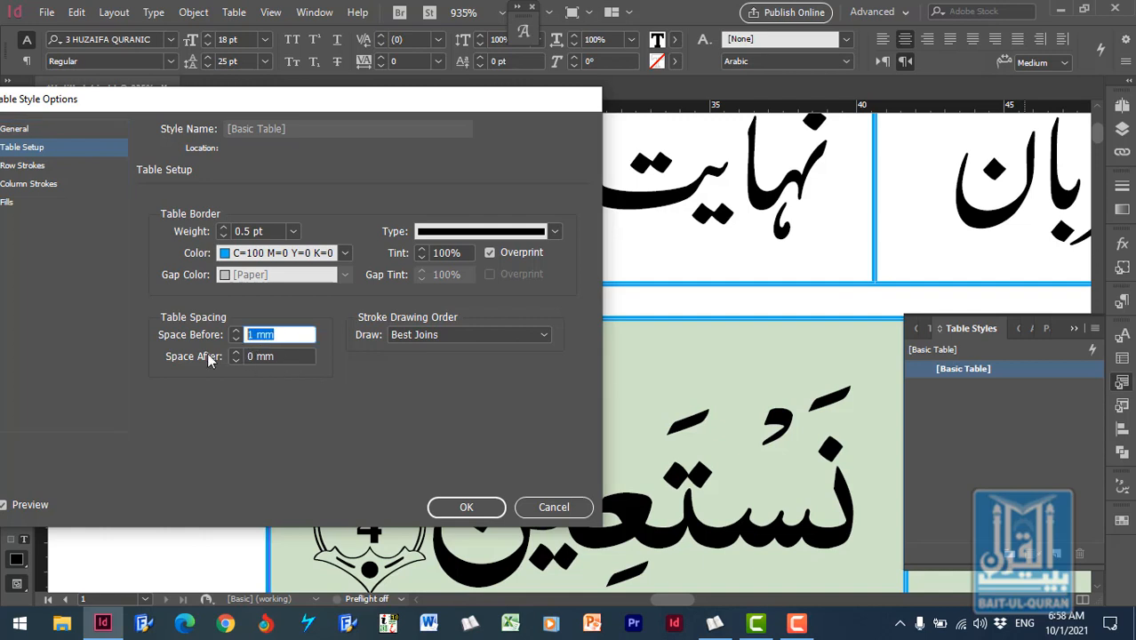
pyautogui.write('0.5')
pyautogui.click(276, 356)
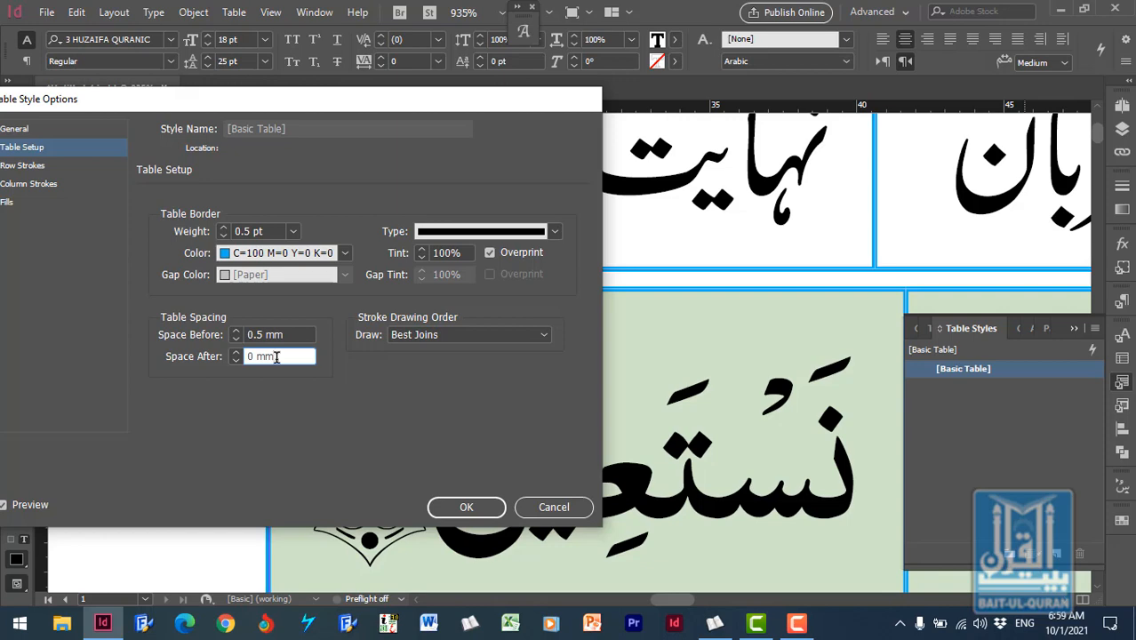
pyautogui.click(465, 507)
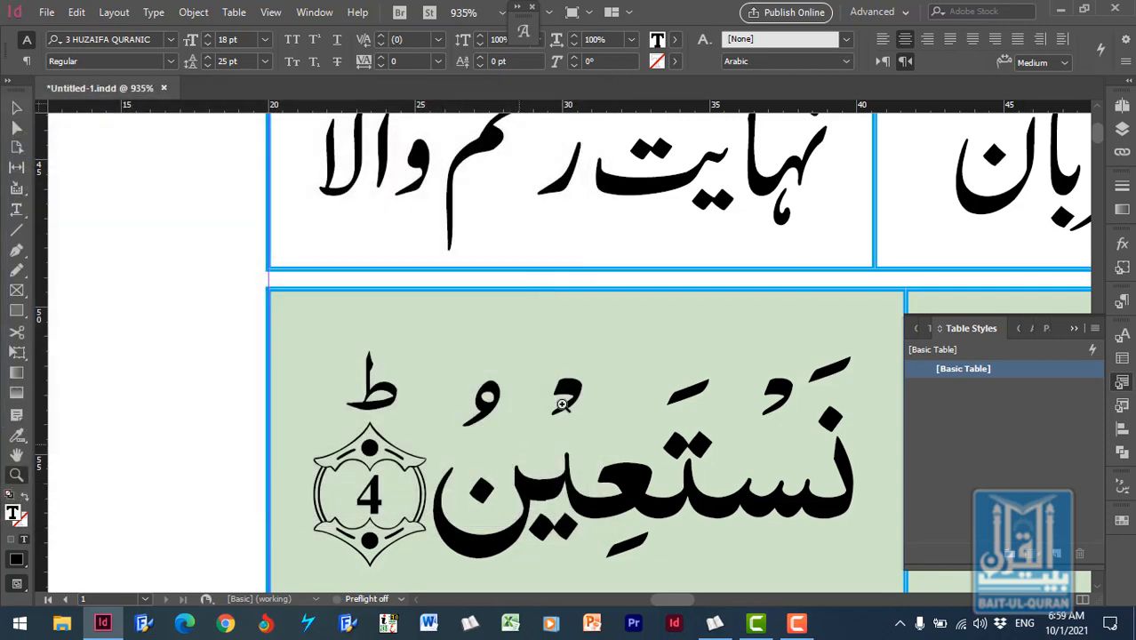
# Step: Open the Arabic cell style's text options, keeping the translation tables and the header row in view beside them
pyautogui.click(613, 346)
pyautogui.hotkey('ctrl', '-')
pyautogui.hotkey('ctrl', '-')
pyautogui.hotkey('ctrl', '-')
pyautogui.hotkey('ctrl', '-')
pyautogui.hotkey('ctrl', '-')
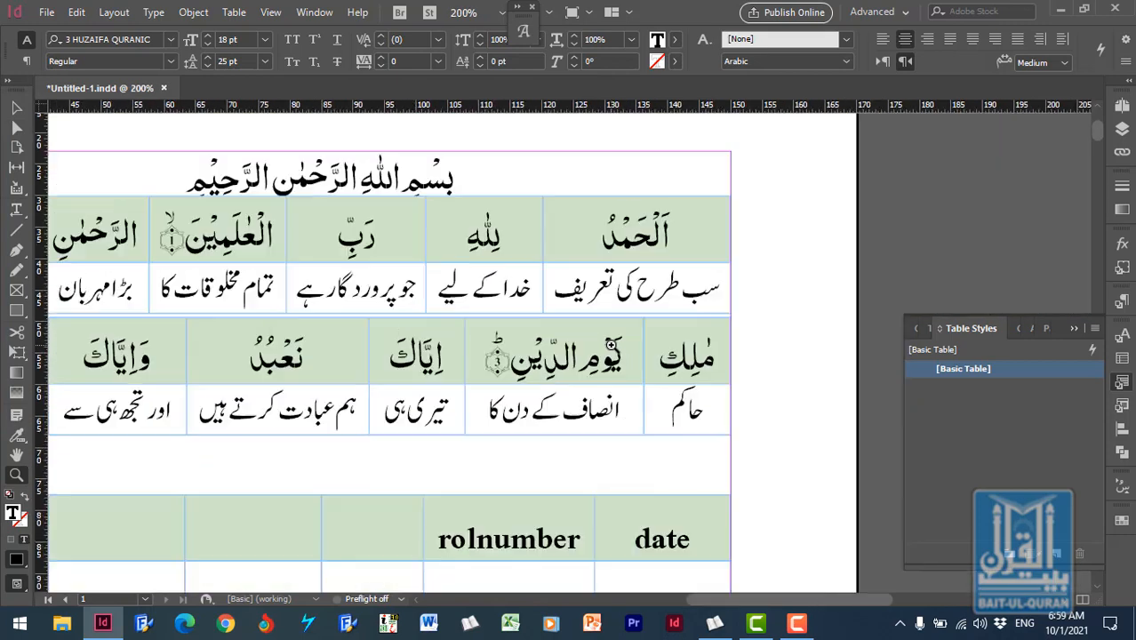
pyautogui.click(1122, 405)
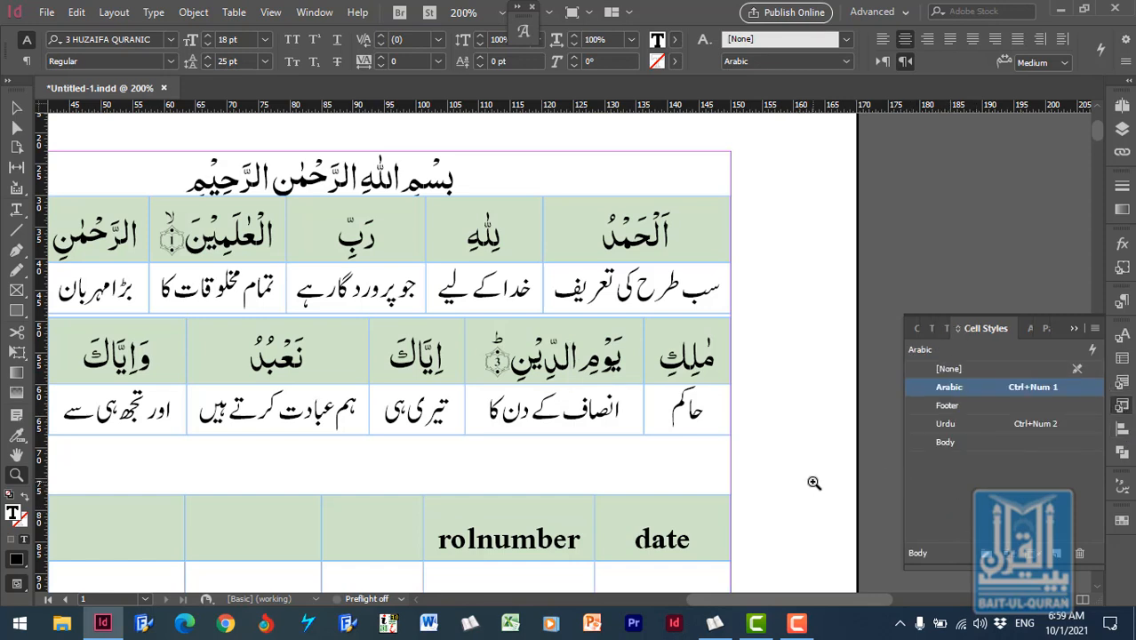
pyautogui.rightClick(973, 387)
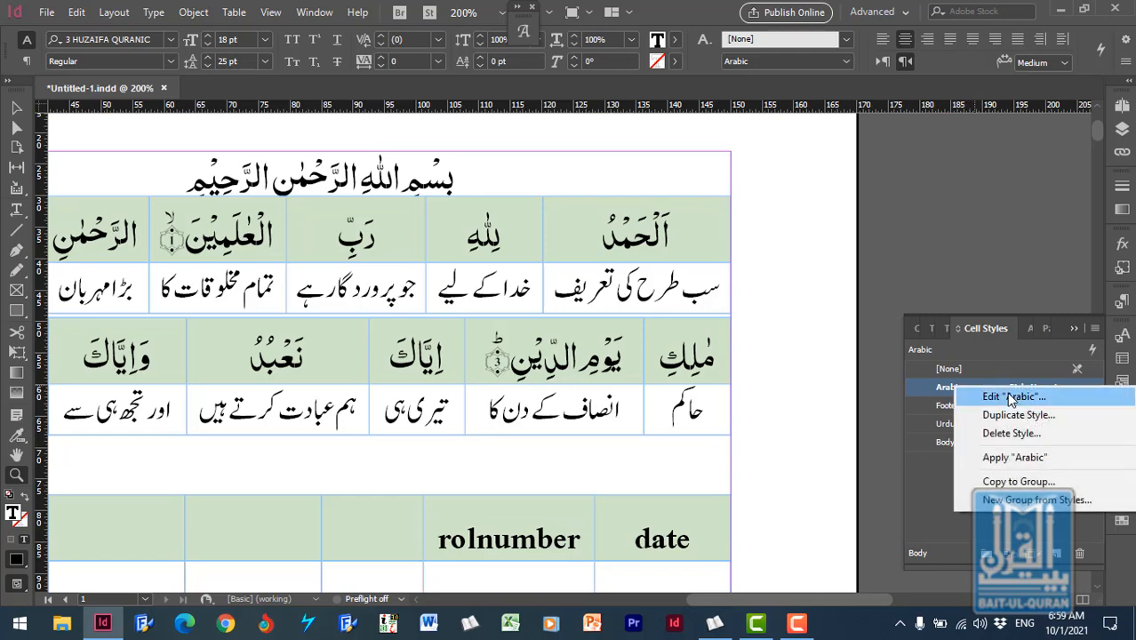
pyautogui.click(1011, 397)
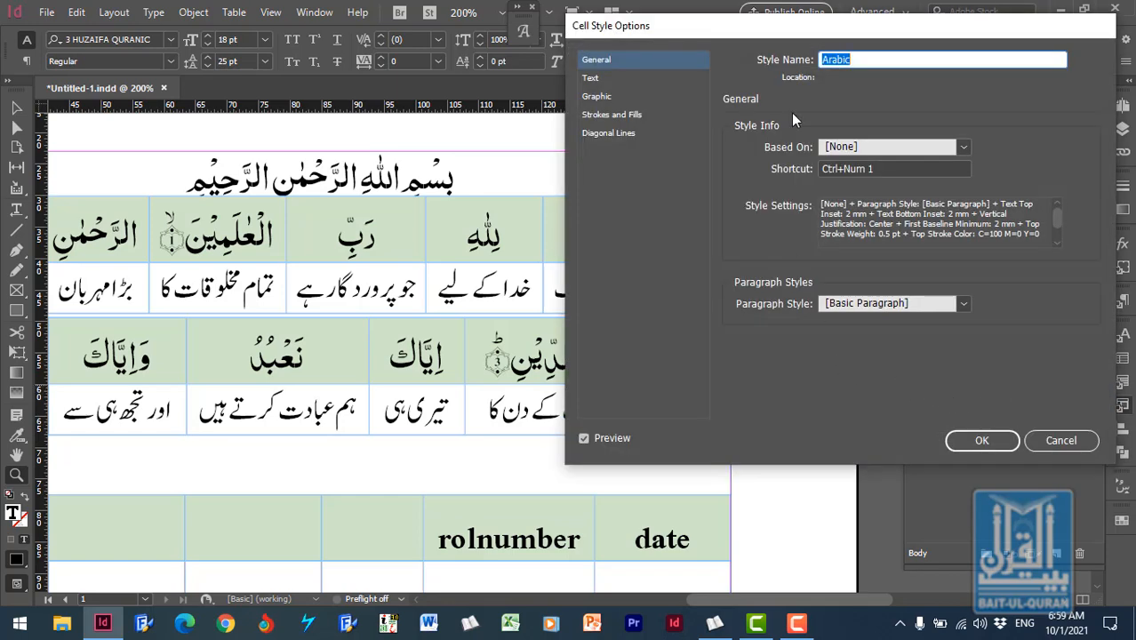
pyautogui.moveTo(603, 24); pyautogui.dragTo(273, 12)
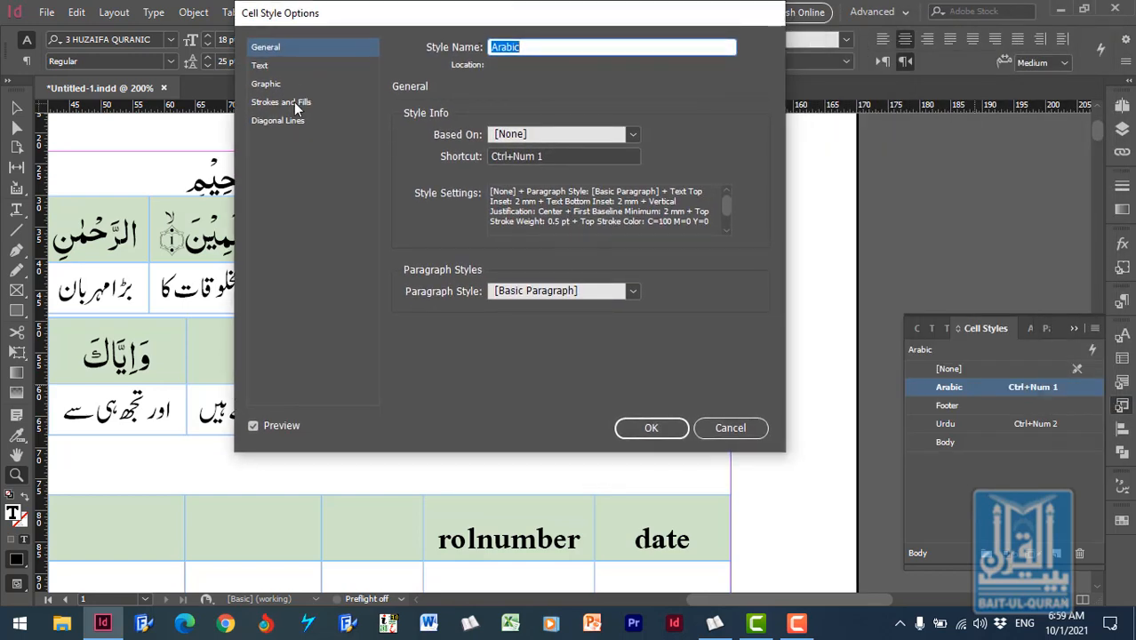
pyautogui.click(272, 67)
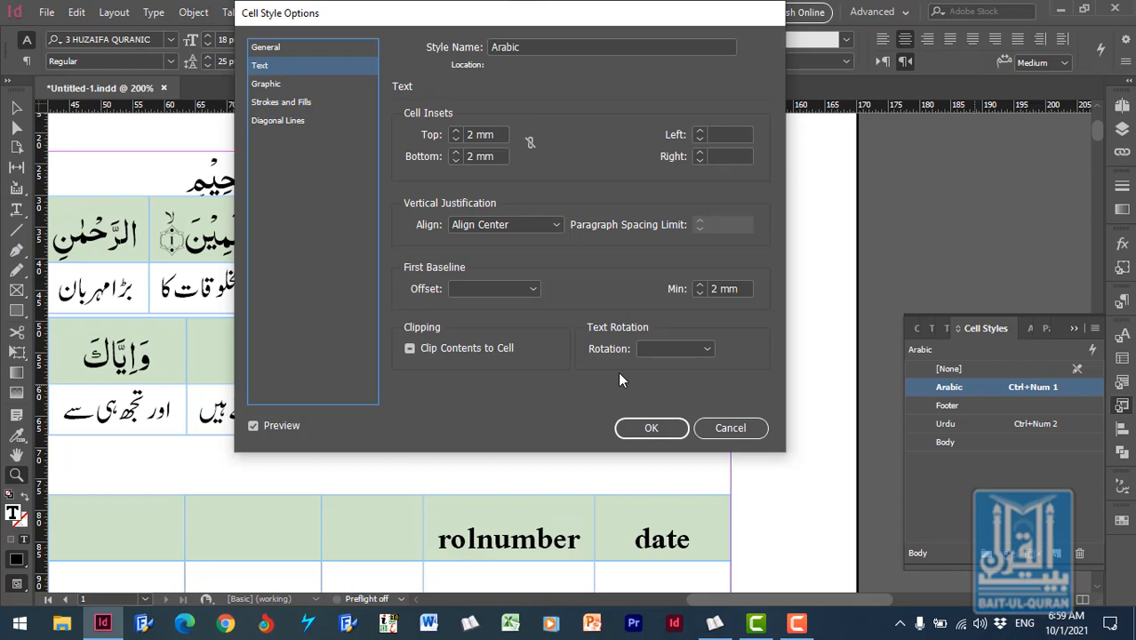
pyautogui.moveTo(616, 24); pyautogui.dragTo(822, 55)
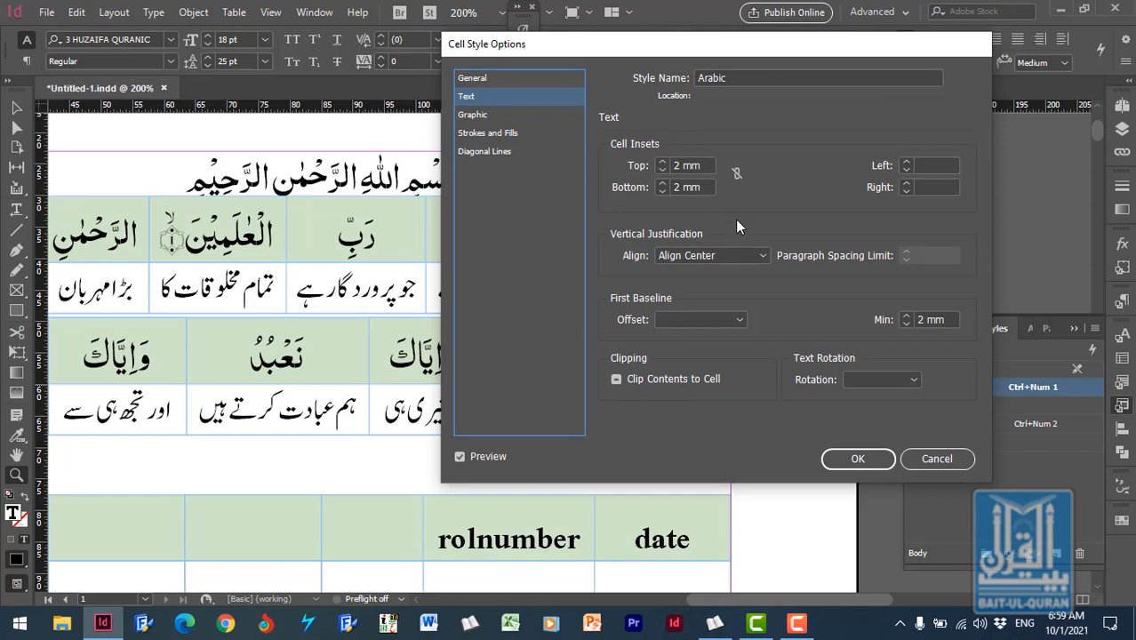
# Step: Try left cell insets of 1 mm and 2 mm in the Arabic style, ending at 0 mm
pyautogui.click(906, 163)
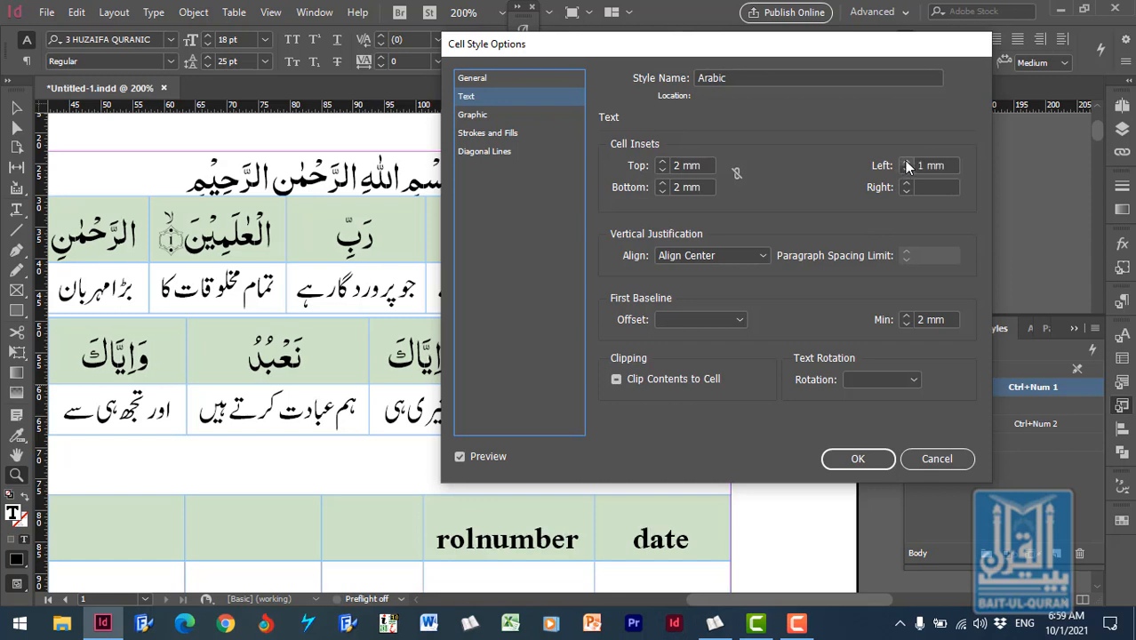
pyautogui.click(906, 163)
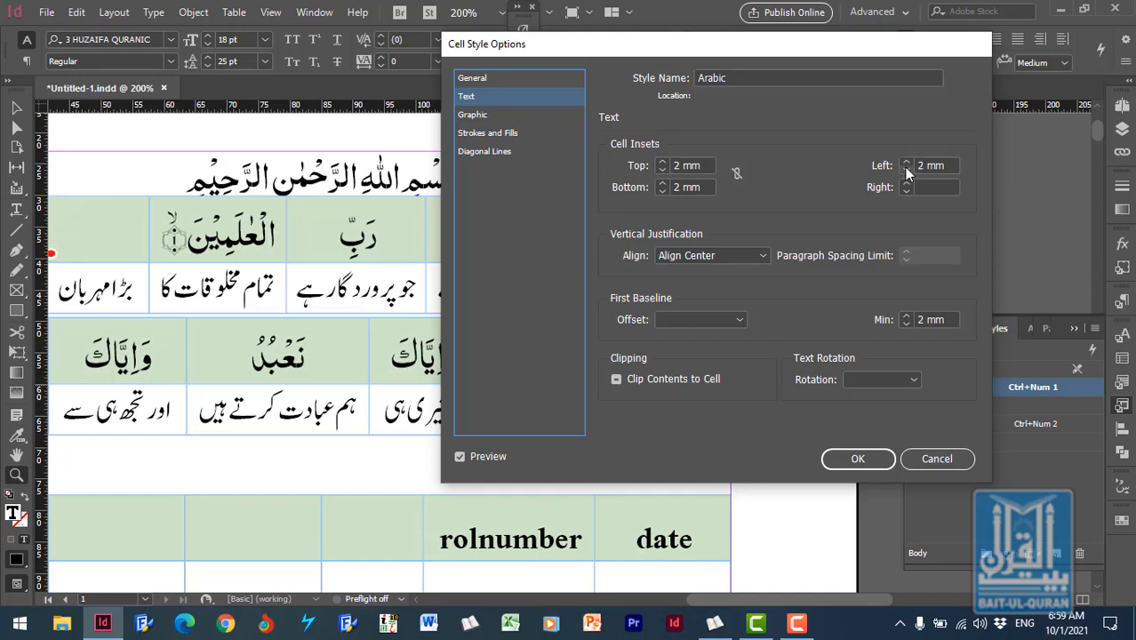
pyautogui.click(906, 169)
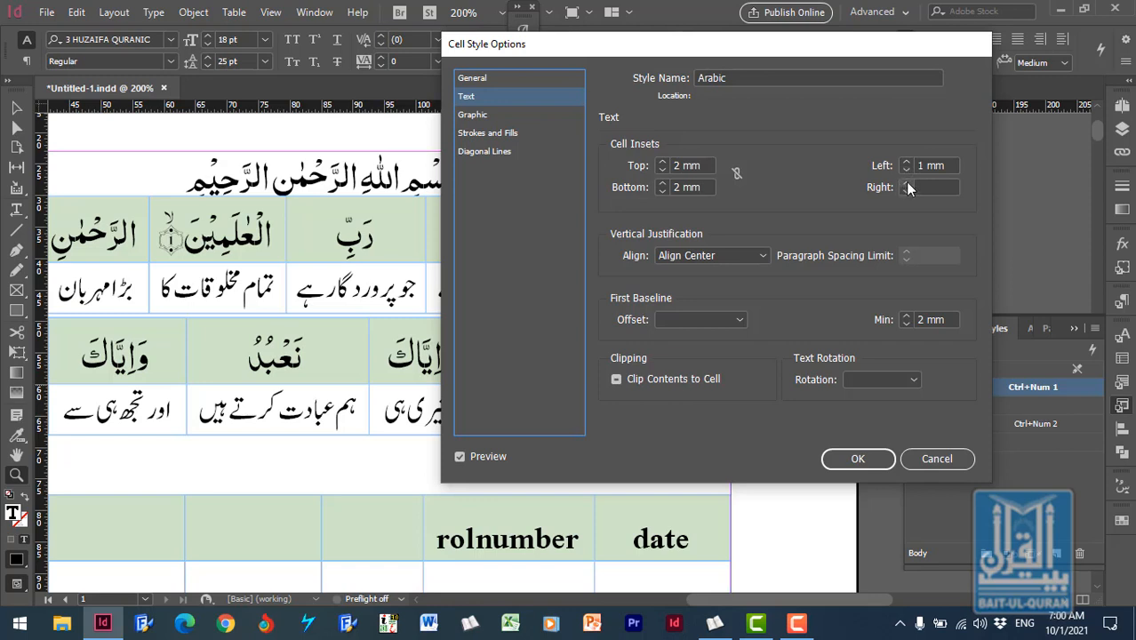
pyautogui.click(907, 169)
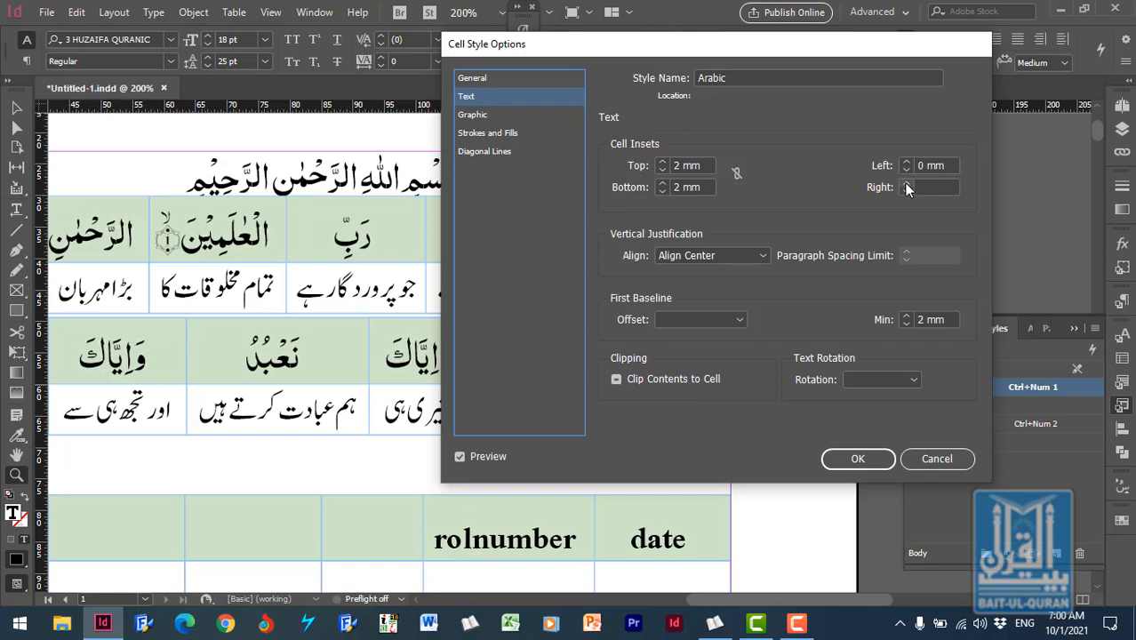
# Step: Try right cell insets up to 5 mm in the Arabic style, stepping the value back down to 0 mm
pyautogui.click(905, 182)
pyautogui.click(905, 182)
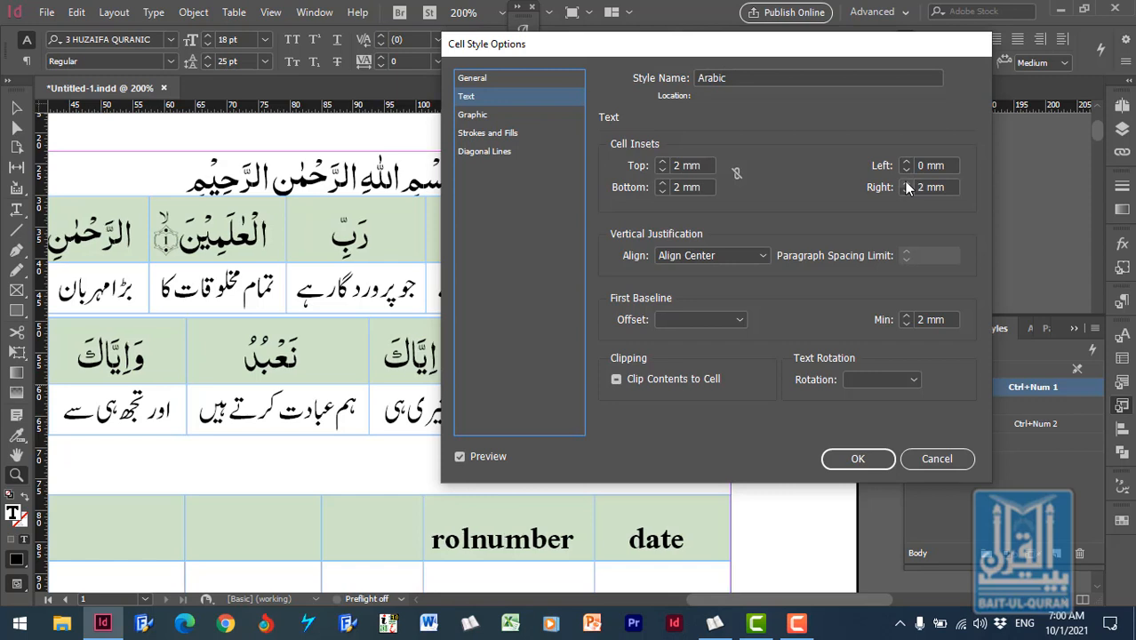
pyautogui.click(904, 182)
pyautogui.click(904, 182)
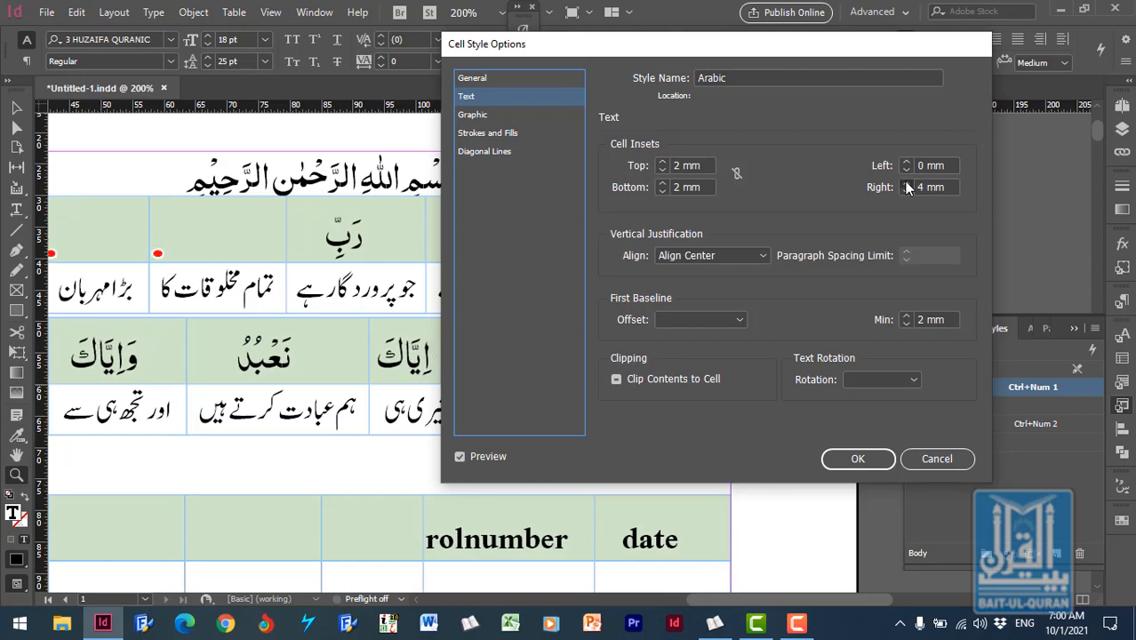
pyautogui.click(906, 183)
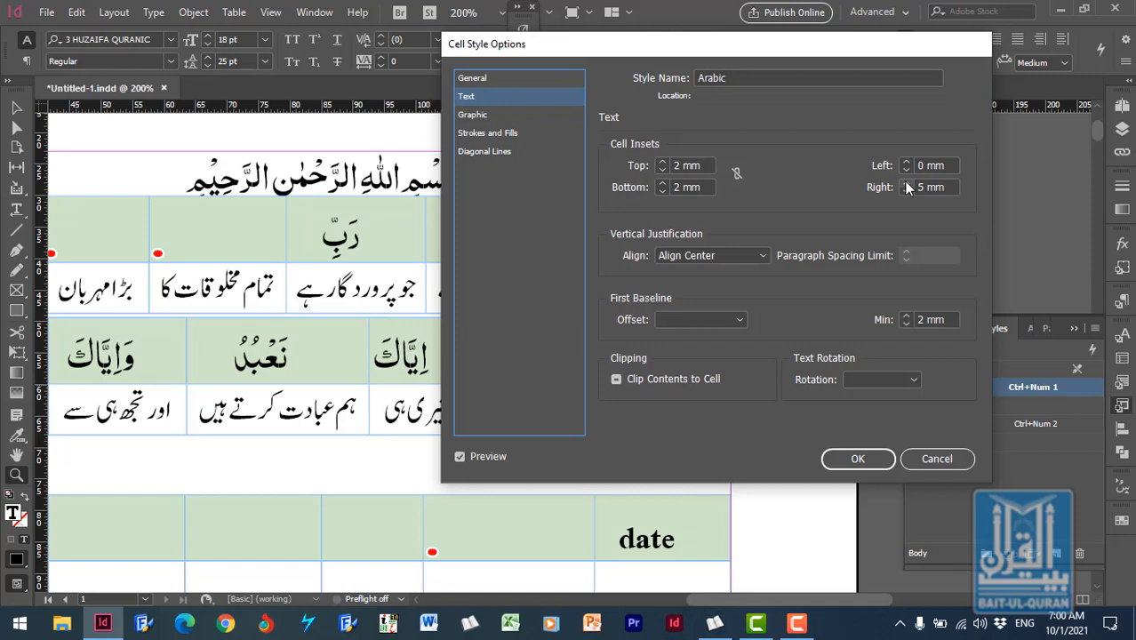
pyautogui.click(905, 190)
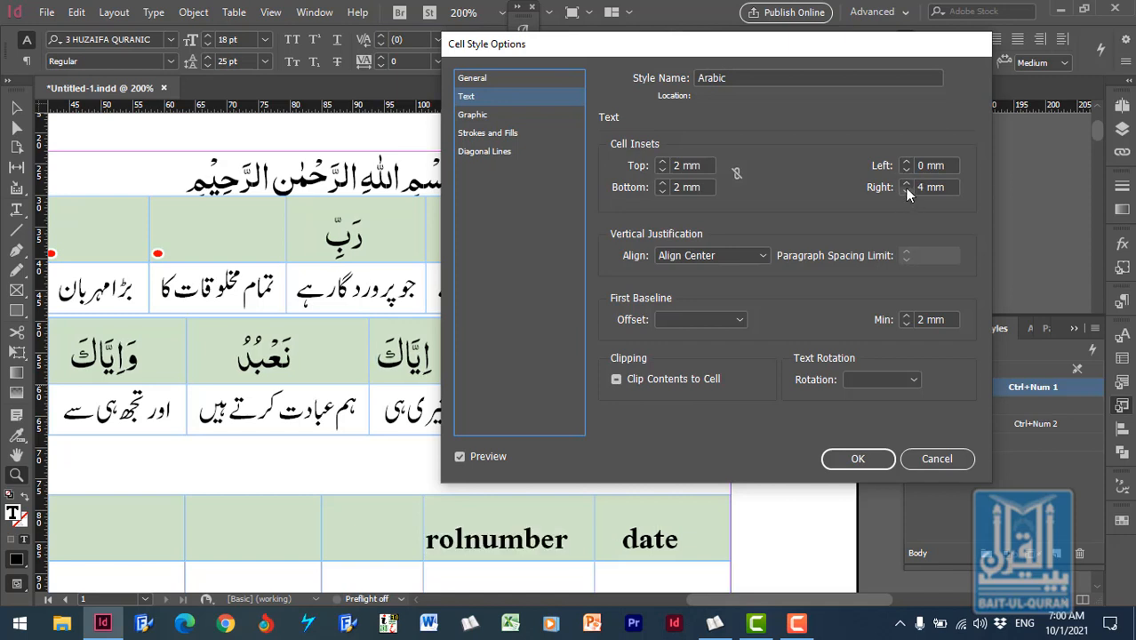
pyautogui.click(906, 190)
pyautogui.click(906, 191)
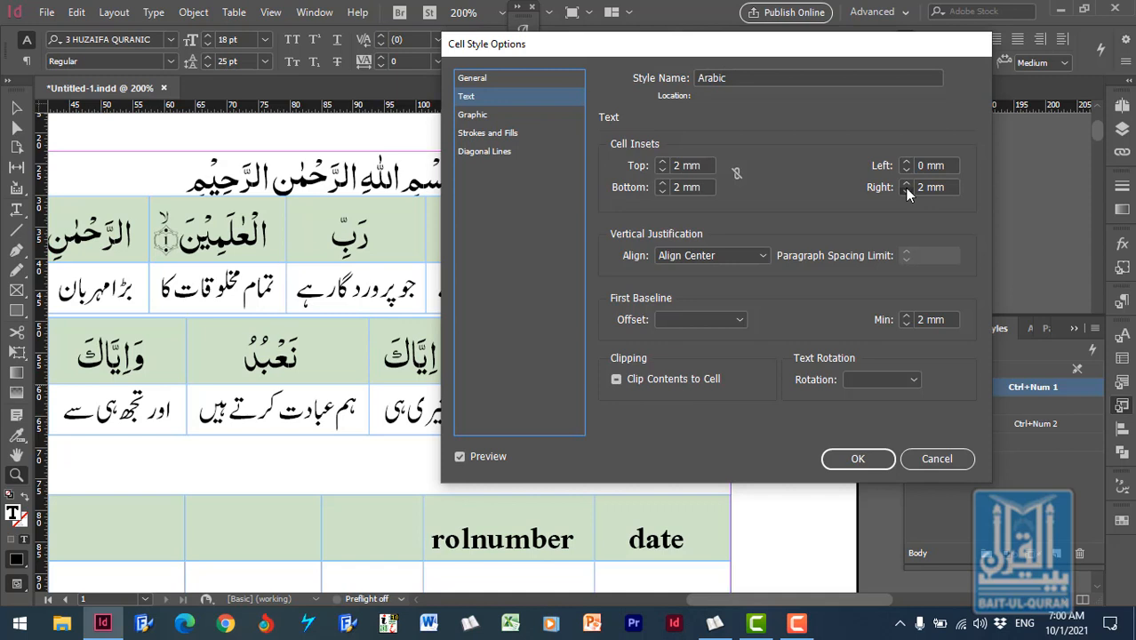
pyautogui.click(906, 190)
pyautogui.click(906, 190)
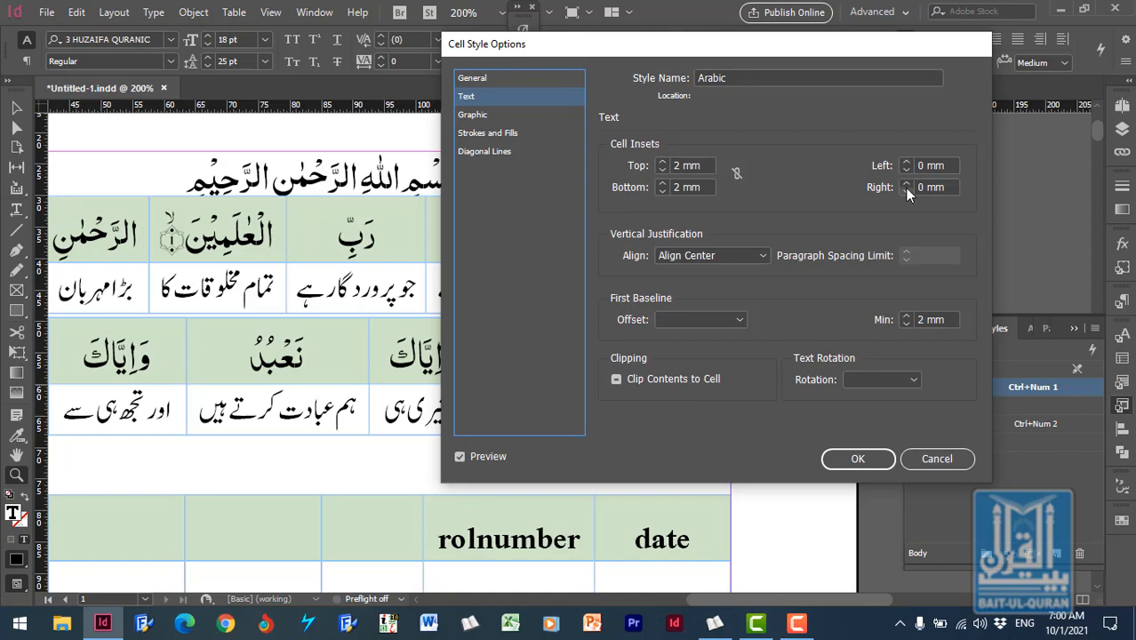
# Step: Set the Arabic style's left and right cell insets to 1 mm and its first baseline offset to Ascent
pyautogui.click(906, 162)
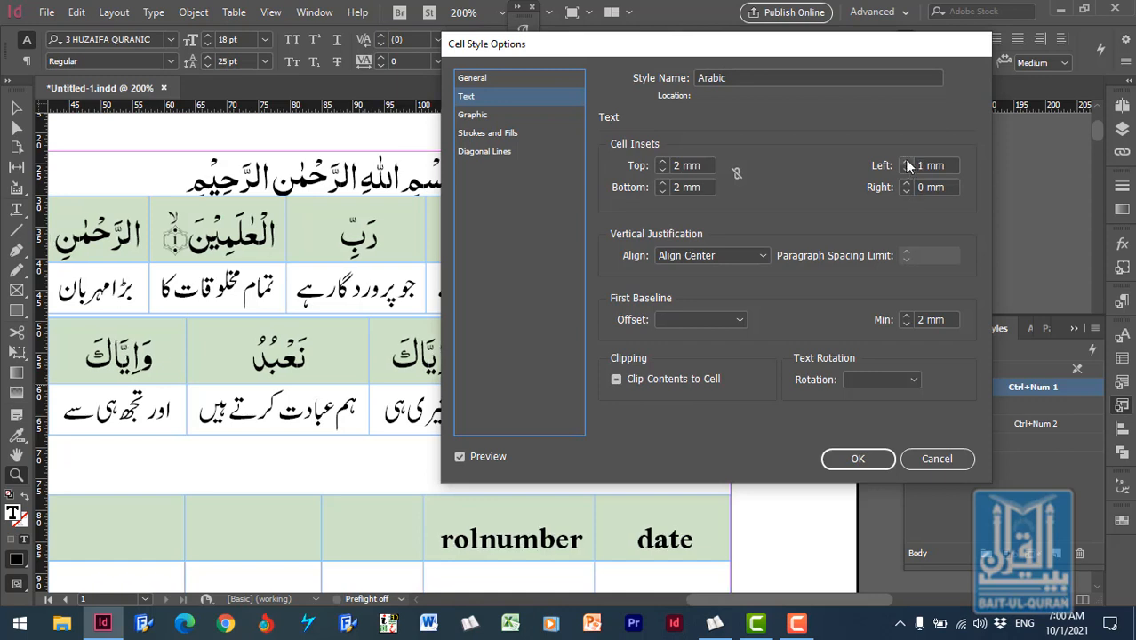
pyautogui.click(907, 183)
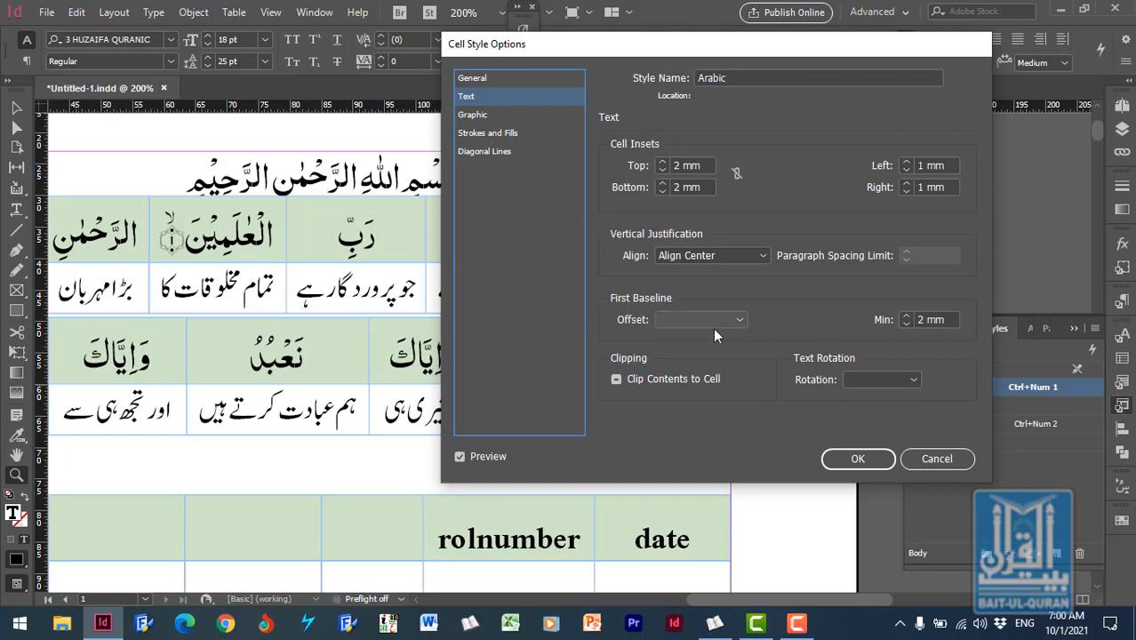
pyautogui.click(740, 318)
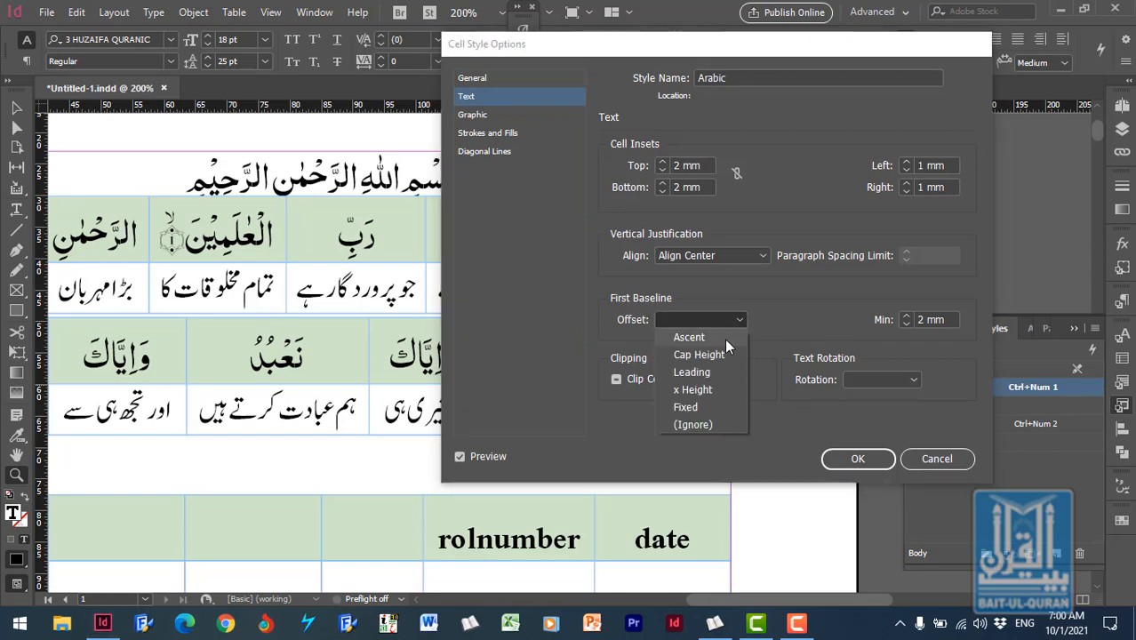
pyautogui.click(713, 337)
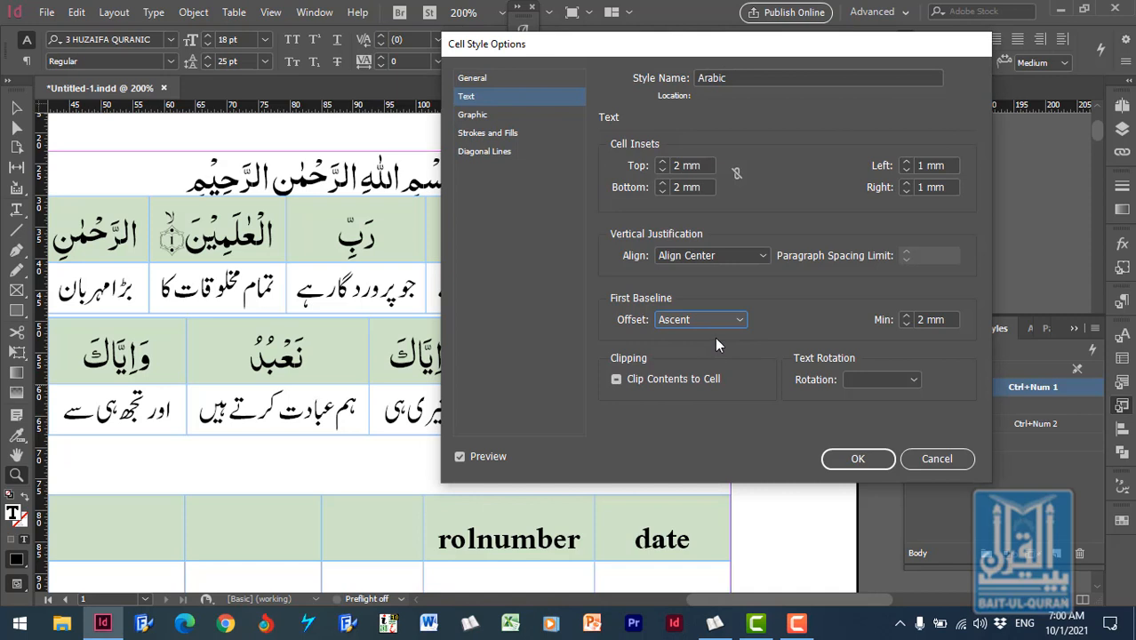
# Step: Try minimum first baseline values up to at least 12 mm in the Arabic style, settling on 0 mm
pyautogui.click(906, 316)
pyautogui.click(906, 316)
pyautogui.click(906, 316)
pyautogui.click(906, 315)
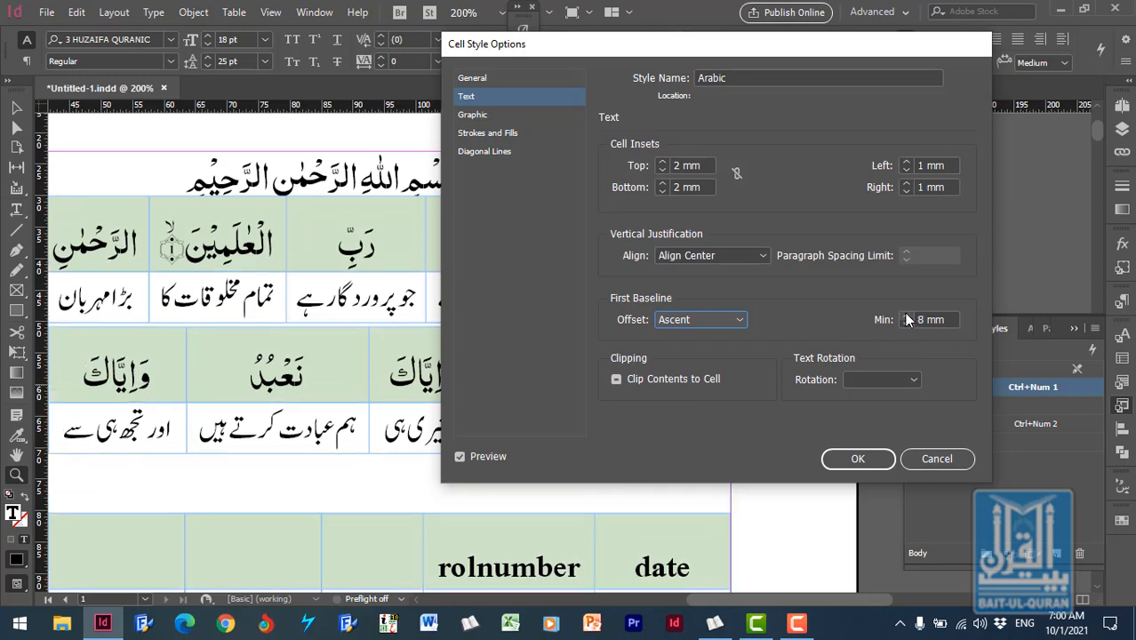
pyautogui.click(906, 316)
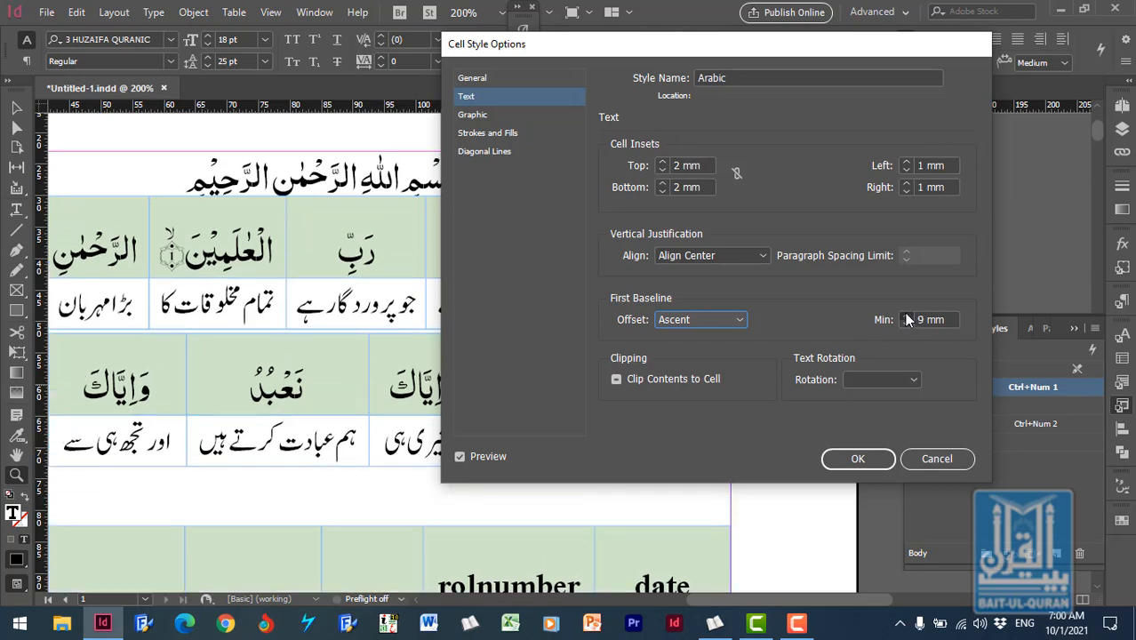
pyautogui.click(906, 315)
pyautogui.click(906, 316)
pyautogui.click(906, 315)
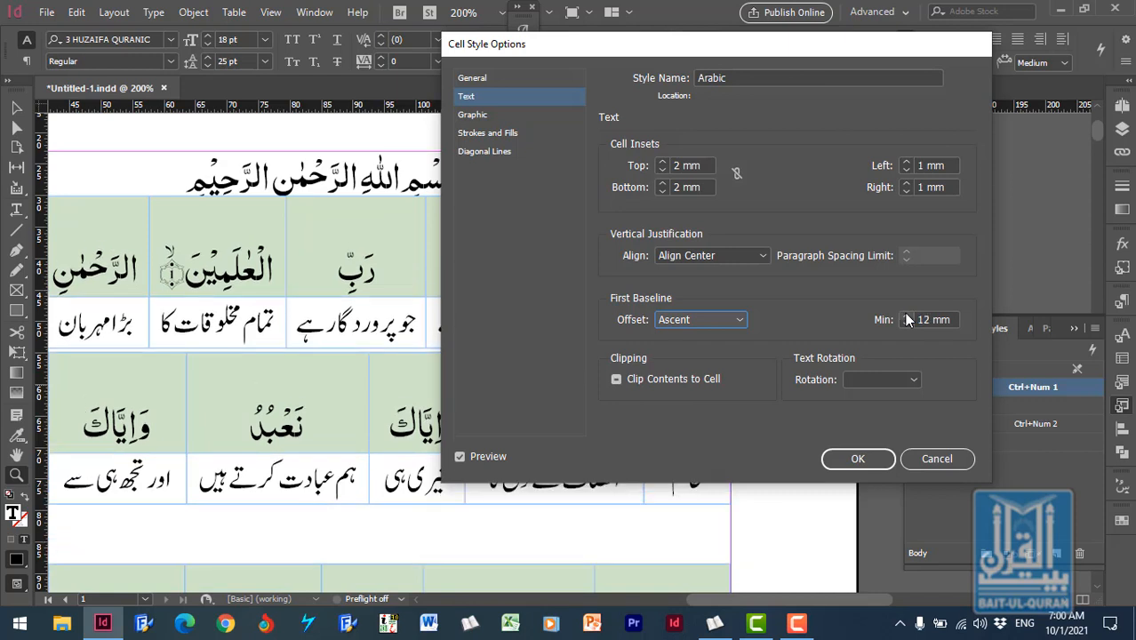
pyautogui.click(906, 315)
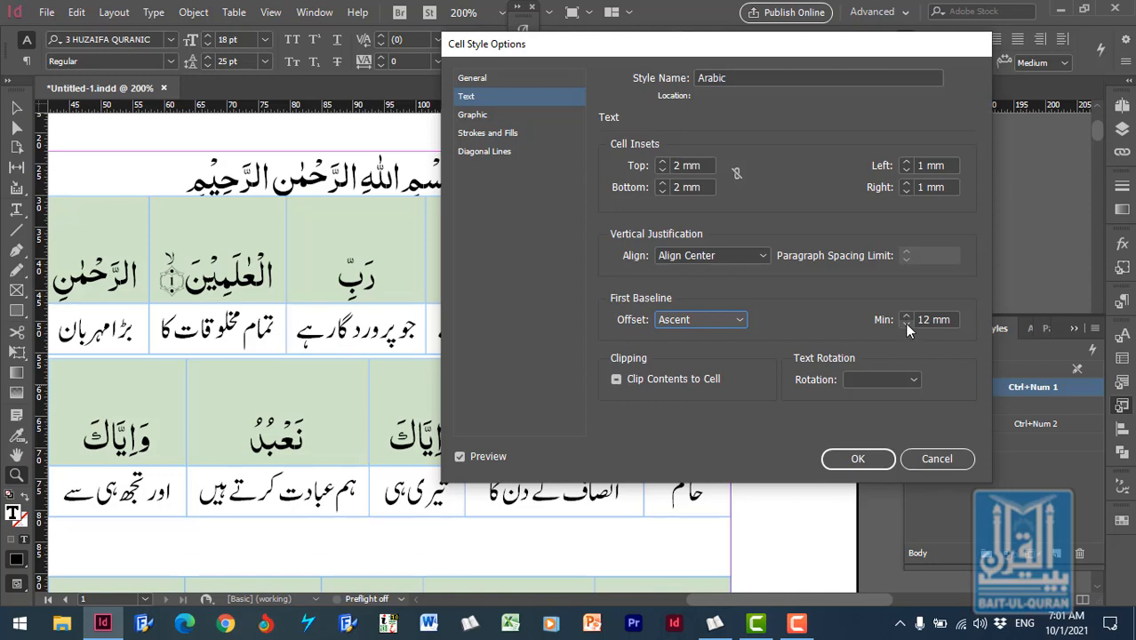
pyautogui.click(905, 323)
pyautogui.click(905, 323)
pyautogui.click(905, 323)
pyautogui.click(905, 322)
pyautogui.click(905, 323)
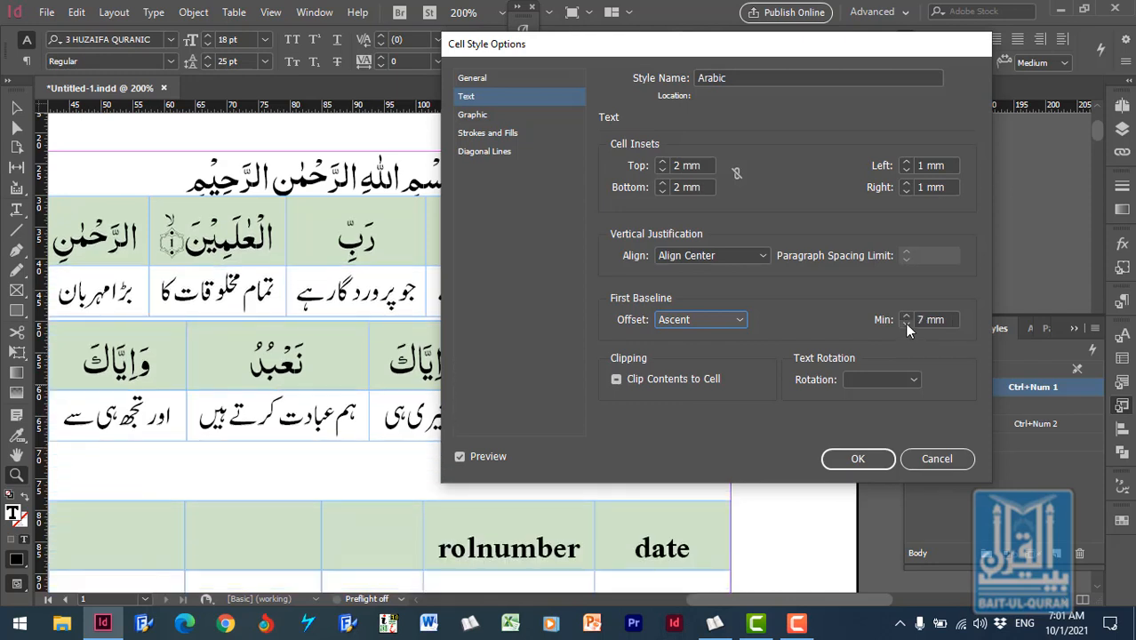
pyautogui.click(905, 323)
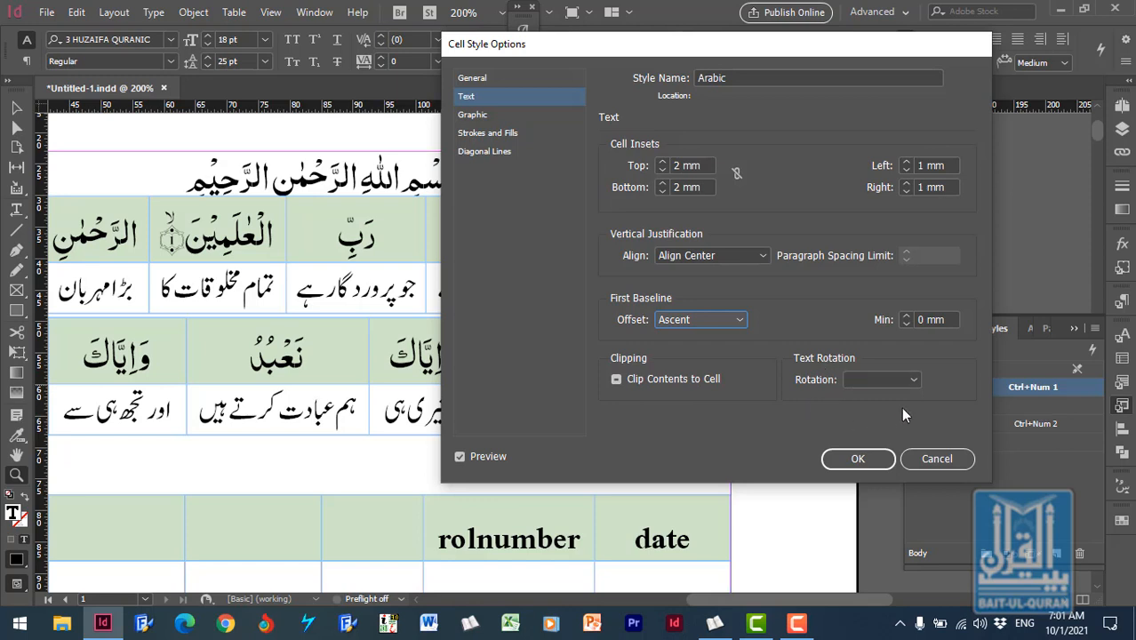
# Step: Try text rotations of 180° and 90° in the Arabic cell style
pyautogui.click(915, 379)
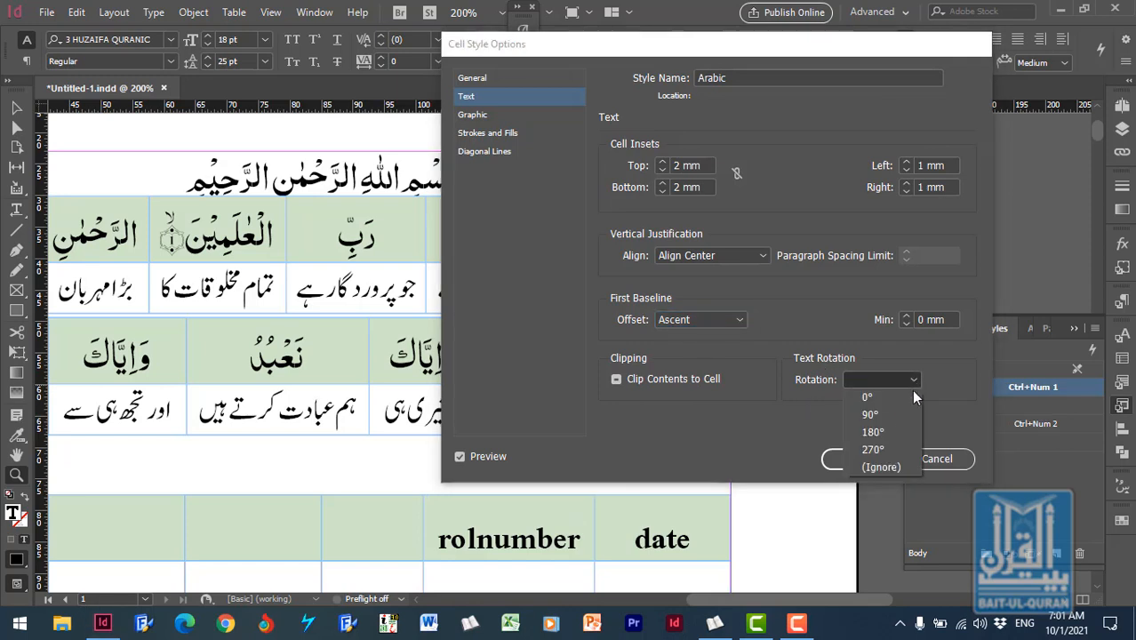
pyautogui.click(890, 431)
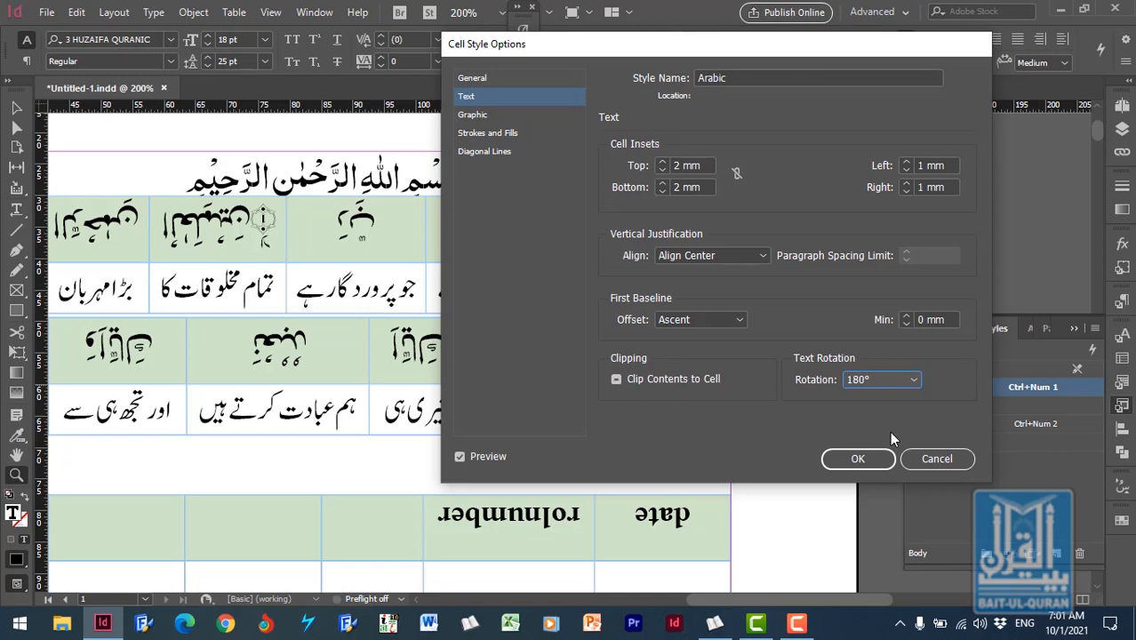
pyautogui.click(951, 326)
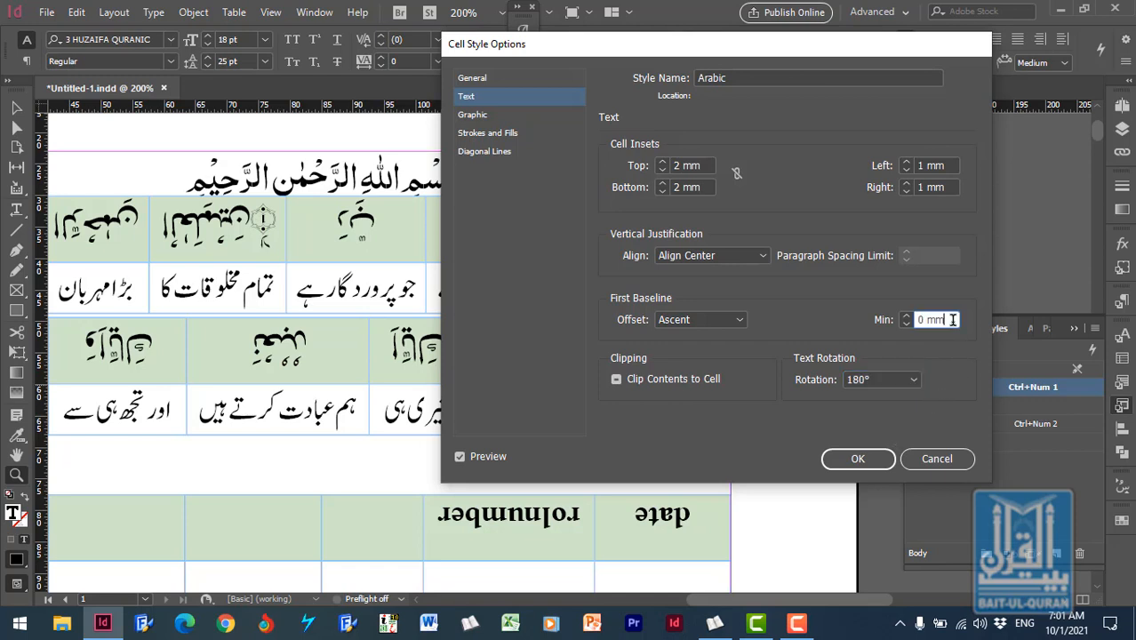
pyautogui.click(914, 378)
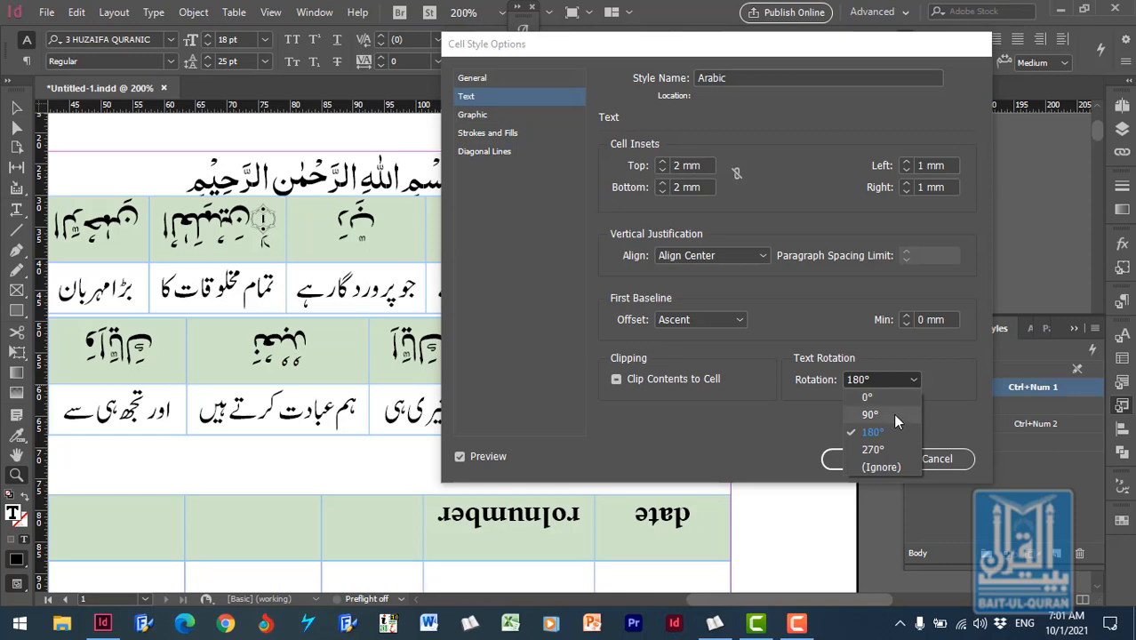
pyautogui.click(893, 413)
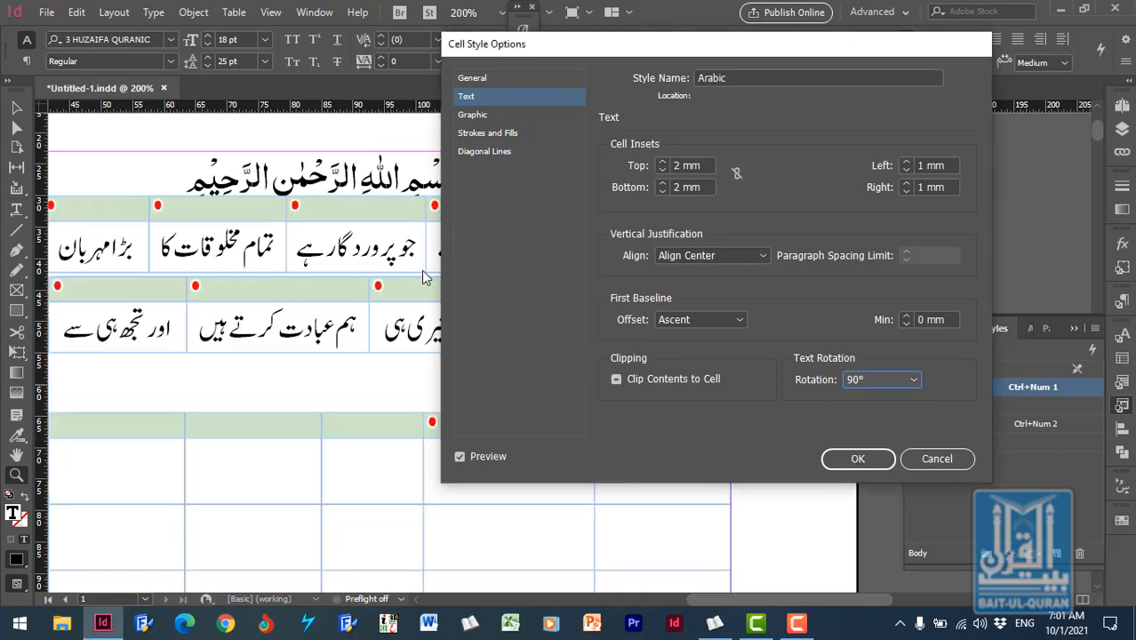
# Step: Apply the Arabic style's 90° text rotation and enlarge the first table's Arabic row to about 18 mm high
pyautogui.click(847, 462)
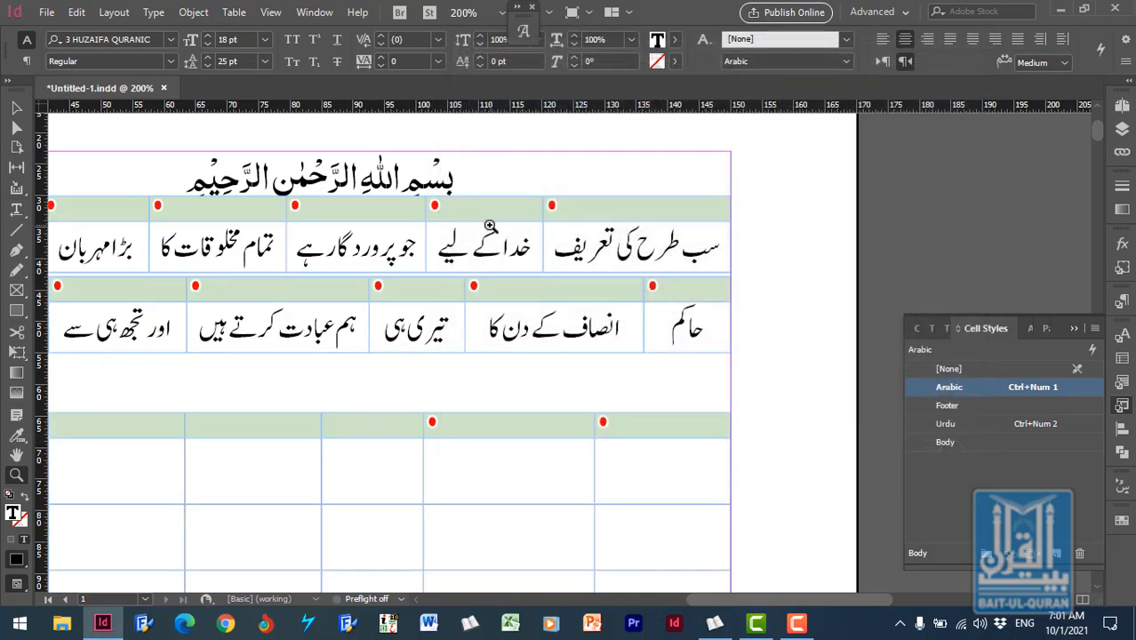
pyautogui.click(16, 108)
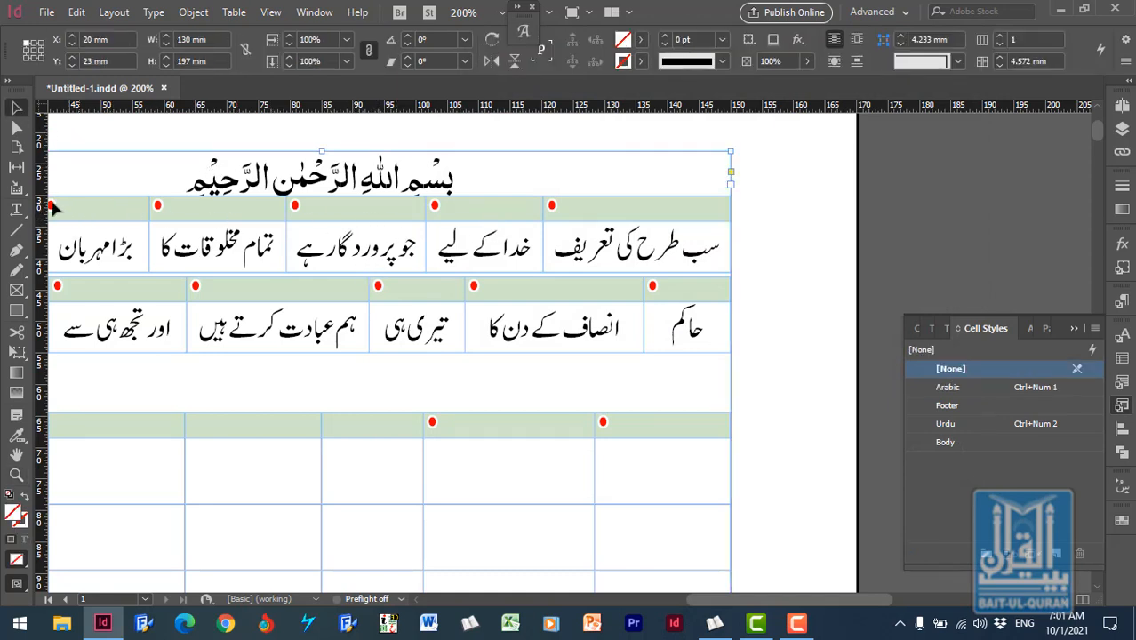
pyautogui.click(16, 209)
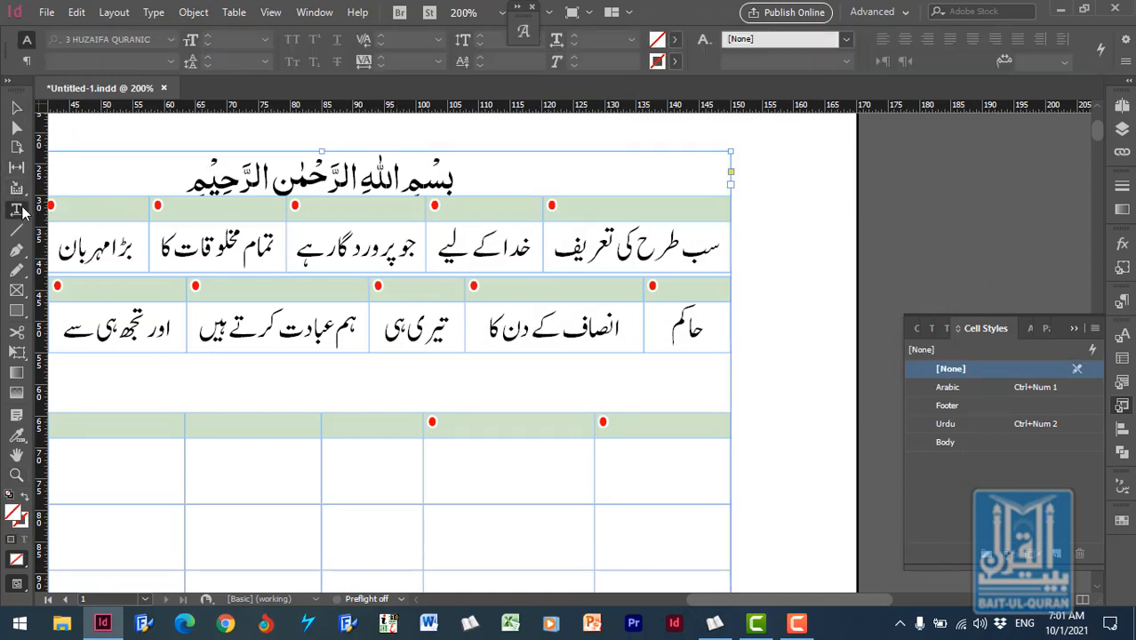
pyautogui.moveTo(398, 220); pyautogui.dragTo(398, 312)
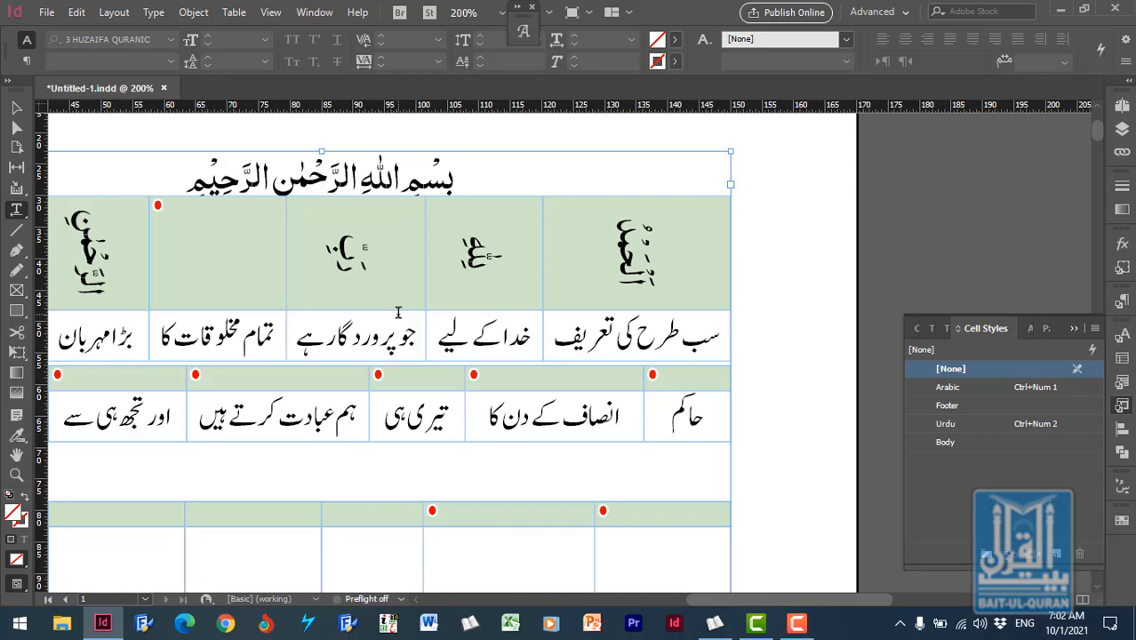
# Step: Set the Arabic cell style's text rotation to 270° and apply it
pyautogui.rightClick(991, 382)
pyautogui.click(1023, 391)
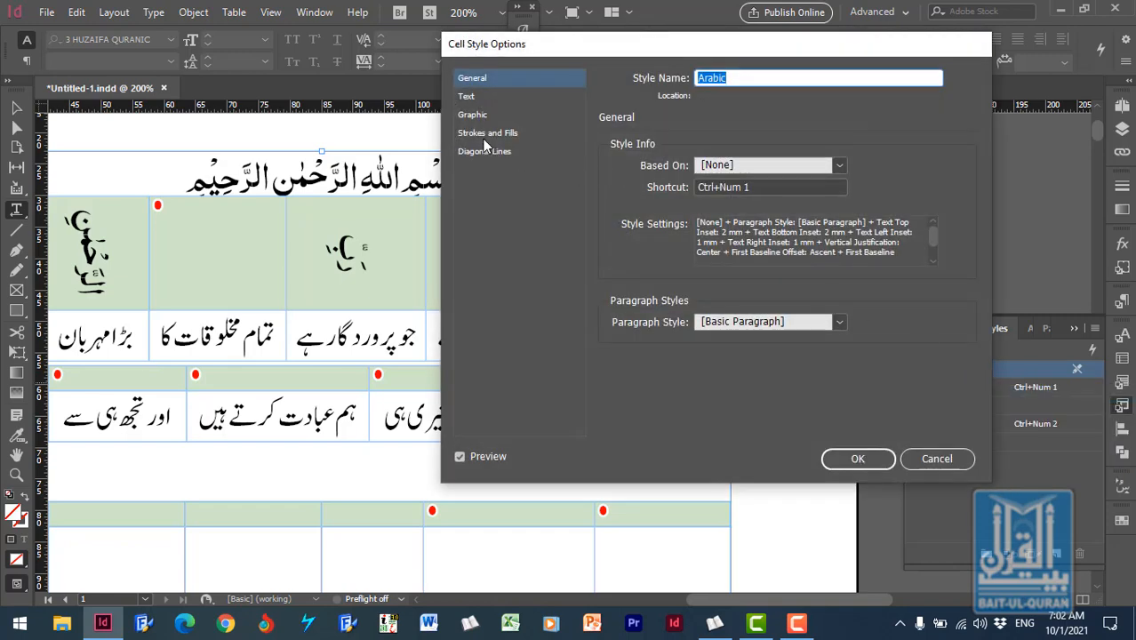
pyautogui.click(473, 98)
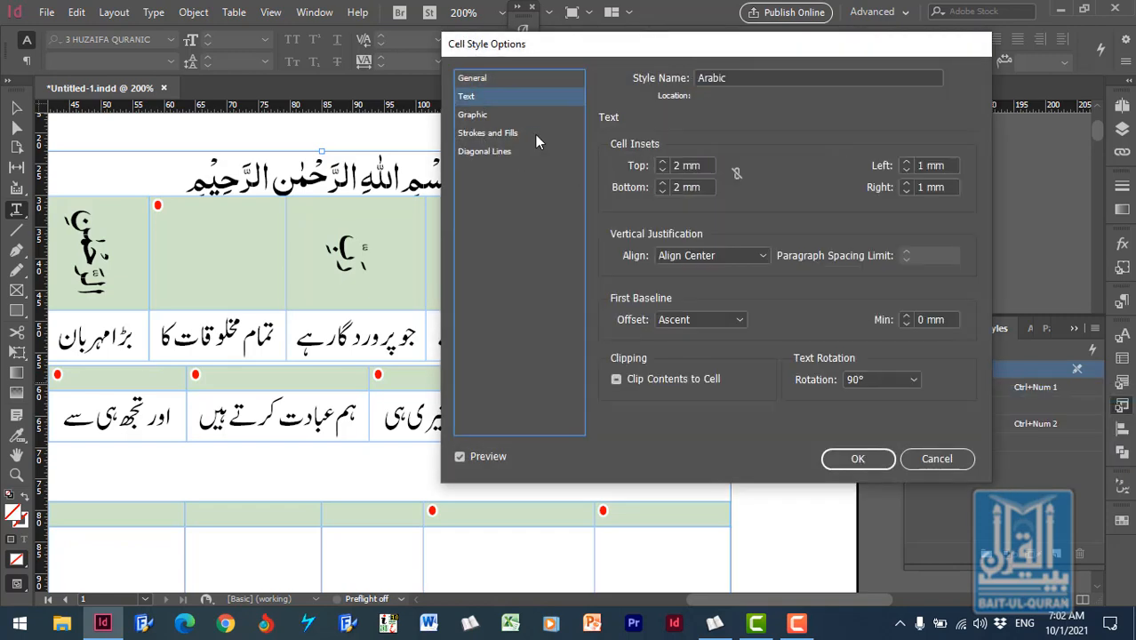
pyautogui.click(914, 379)
pyautogui.click(873, 449)
pyautogui.click(860, 459)
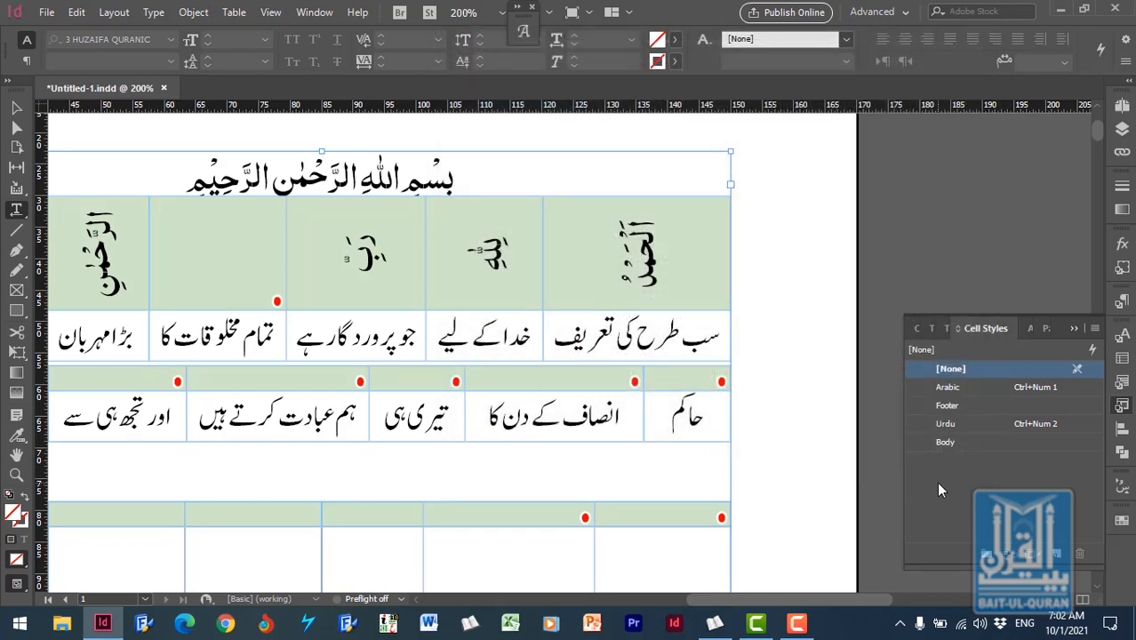
# Step: Try top cell insets up to 8 mm and back down to 0 mm in the Arabic cell style
pyautogui.rightClick(987, 392)
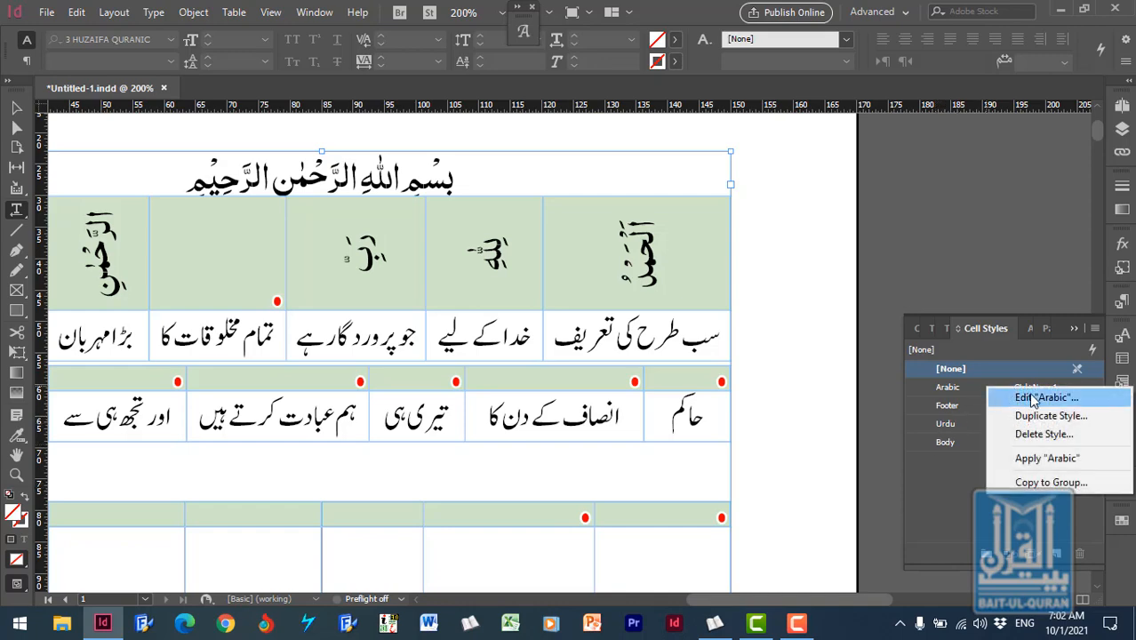
pyautogui.click(1013, 396)
pyautogui.moveTo(753, 38); pyautogui.dragTo(921, 37)
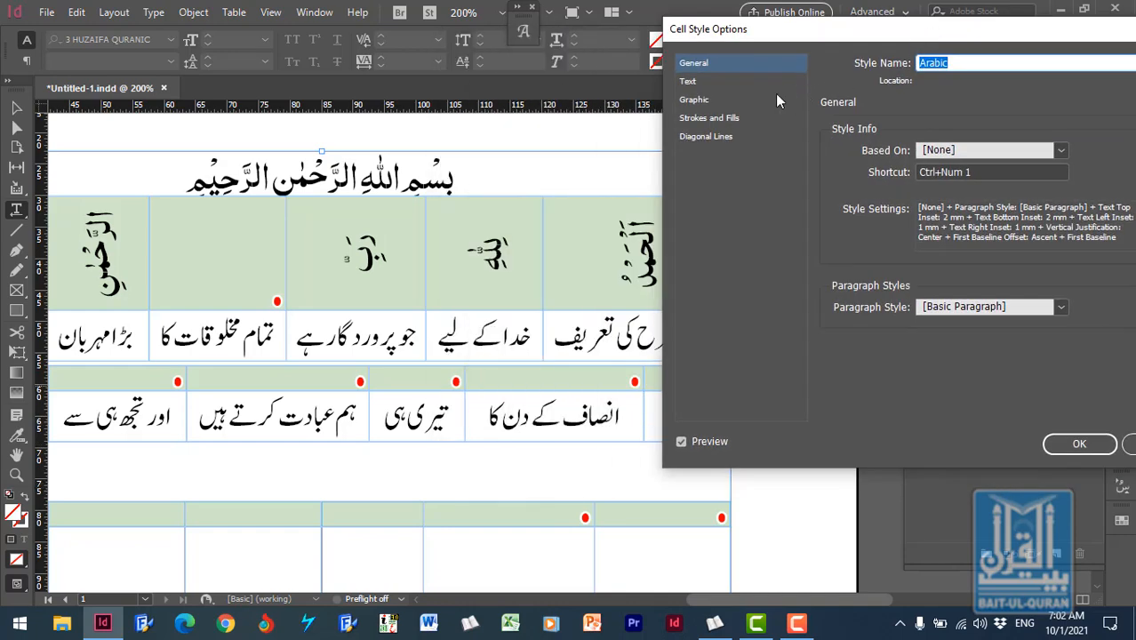
pyautogui.click(709, 82)
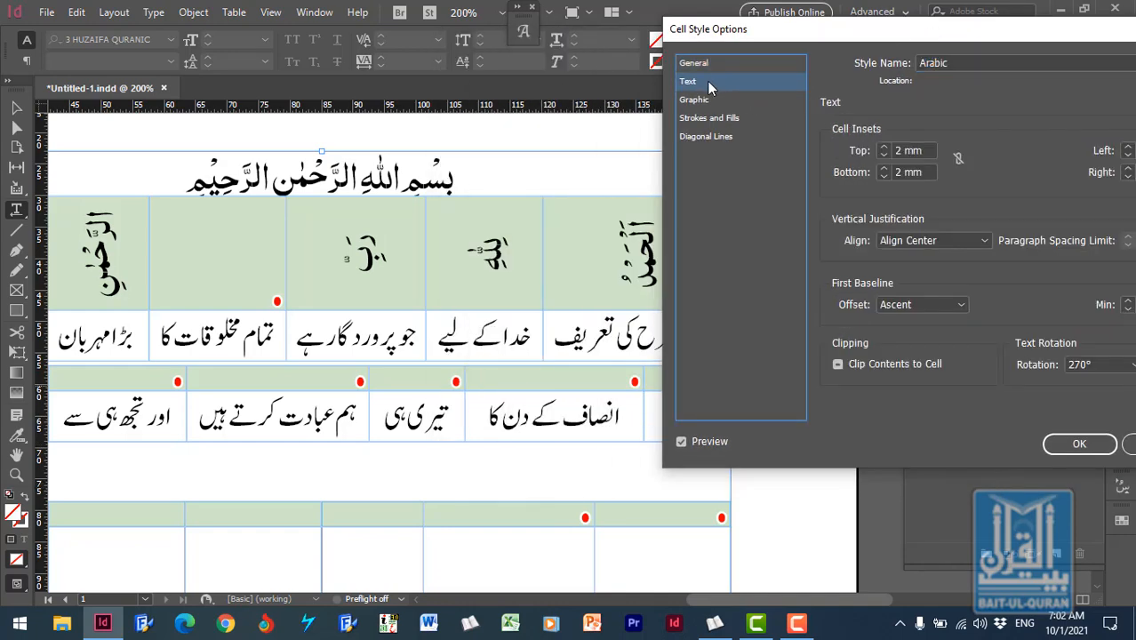
pyautogui.click(885, 147)
pyautogui.click(885, 146)
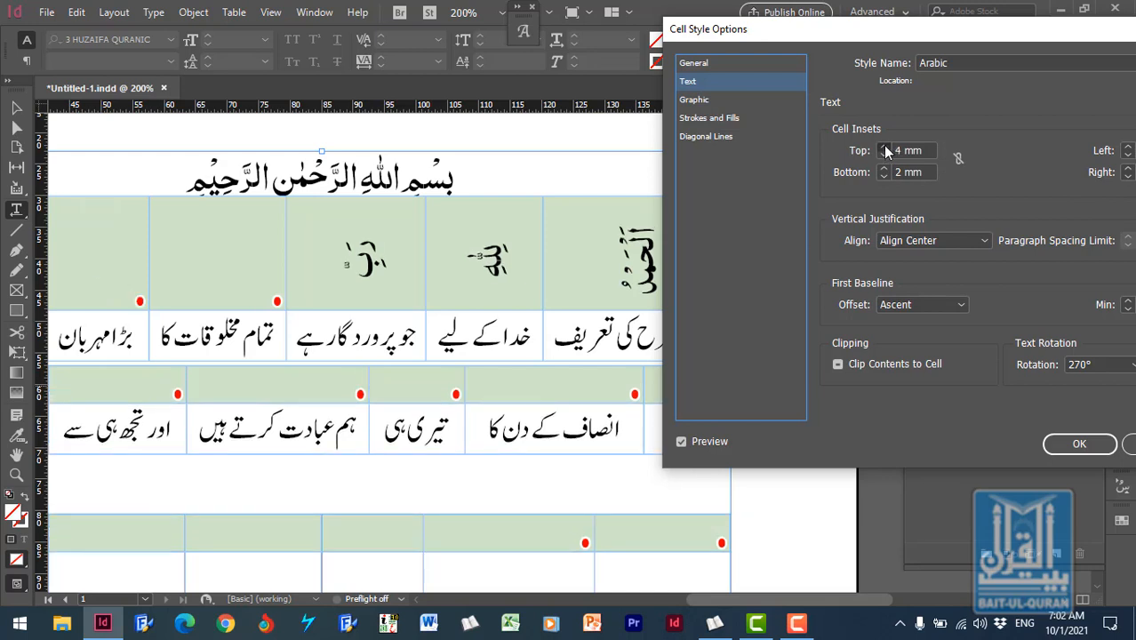
pyautogui.click(884, 146)
pyautogui.click(885, 146)
pyautogui.click(885, 147)
pyautogui.click(885, 147)
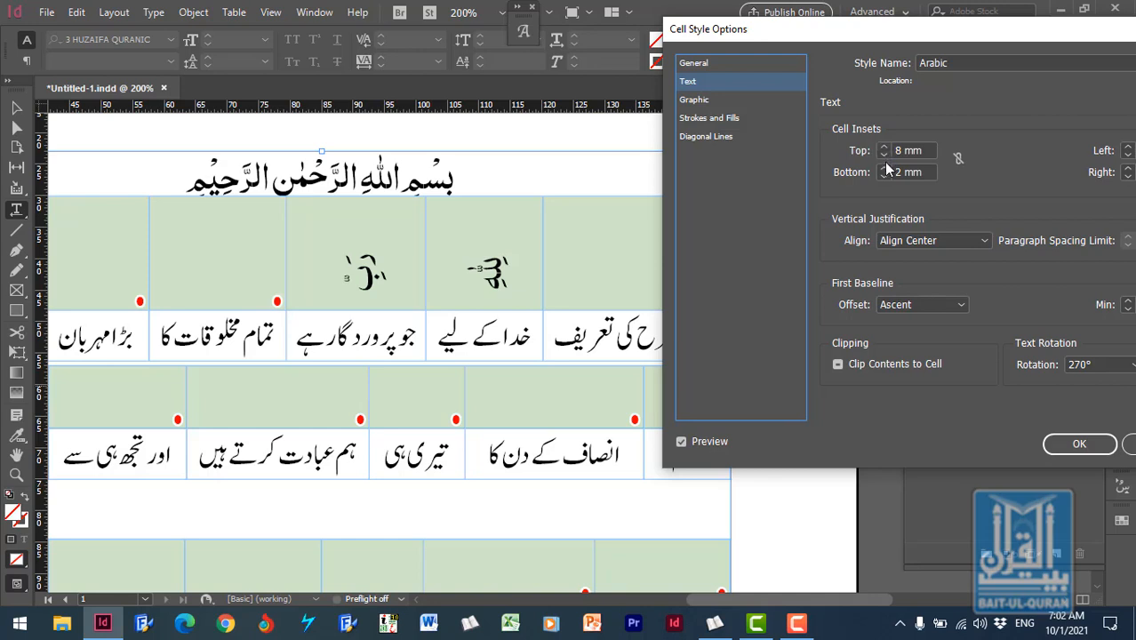
pyautogui.click(884, 155)
pyautogui.click(885, 155)
pyautogui.click(884, 155)
pyautogui.click(885, 155)
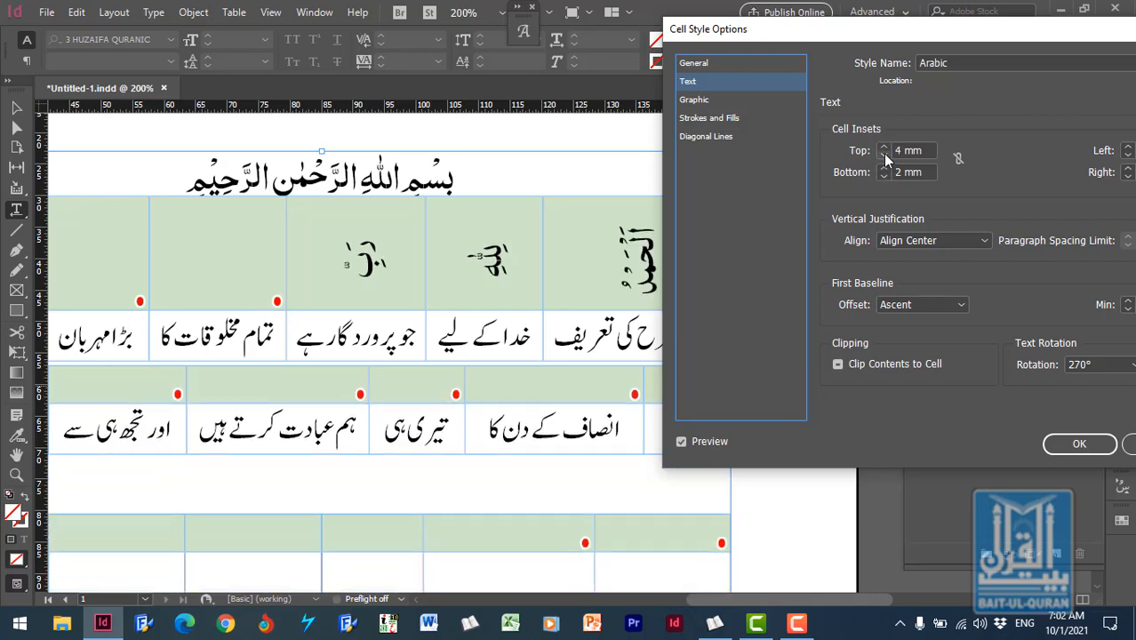
pyautogui.click(885, 155)
pyautogui.click(885, 155)
pyautogui.click(885, 155)
pyautogui.click(885, 155)
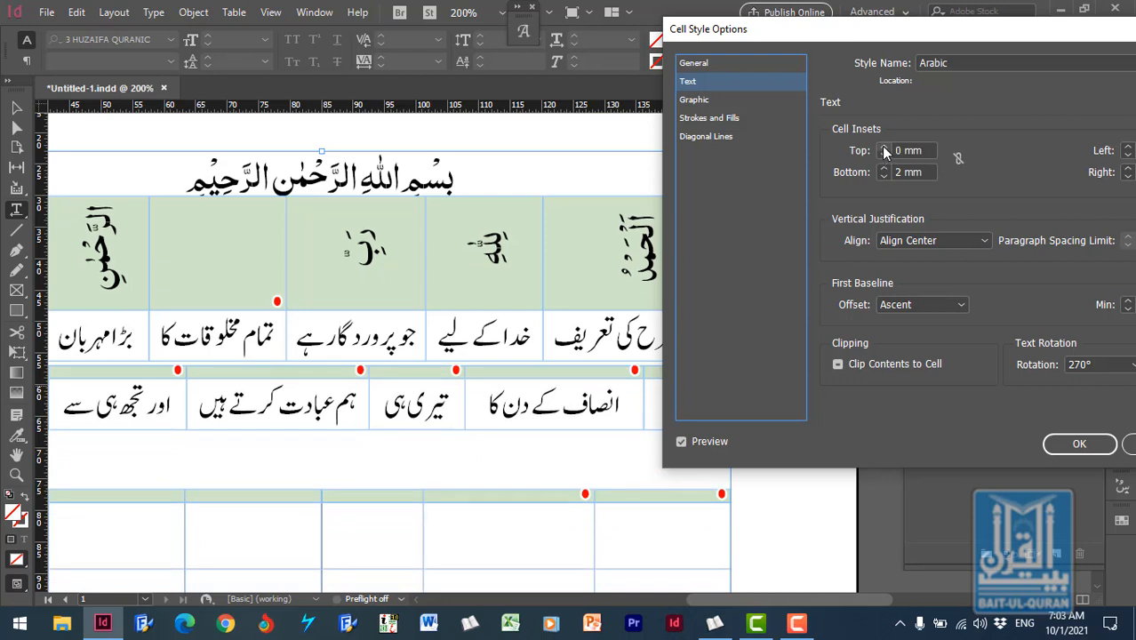
# Step: Set the Arabic style's top and bottom cell insets to 1 mm and apply the changes
pyautogui.click(884, 147)
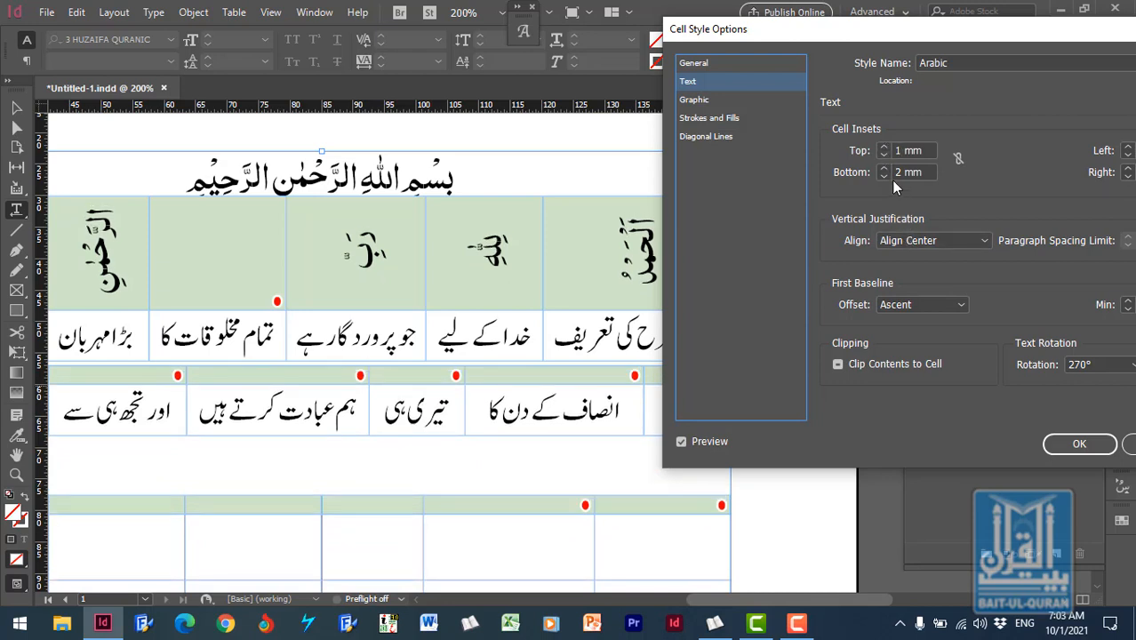
pyautogui.click(884, 176)
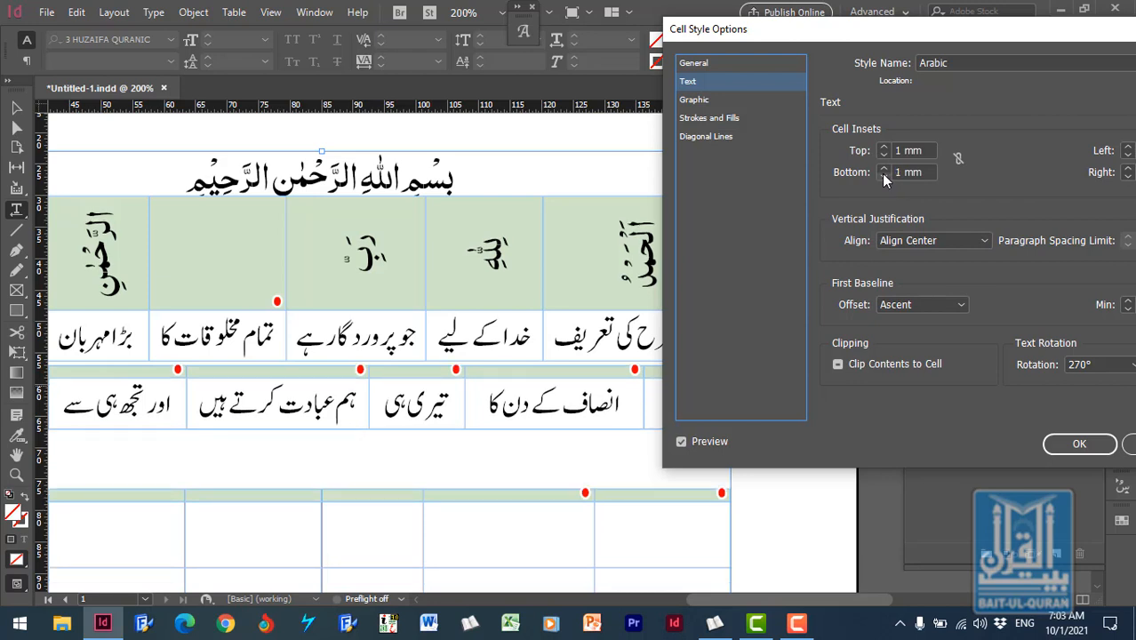
pyautogui.click(1071, 448)
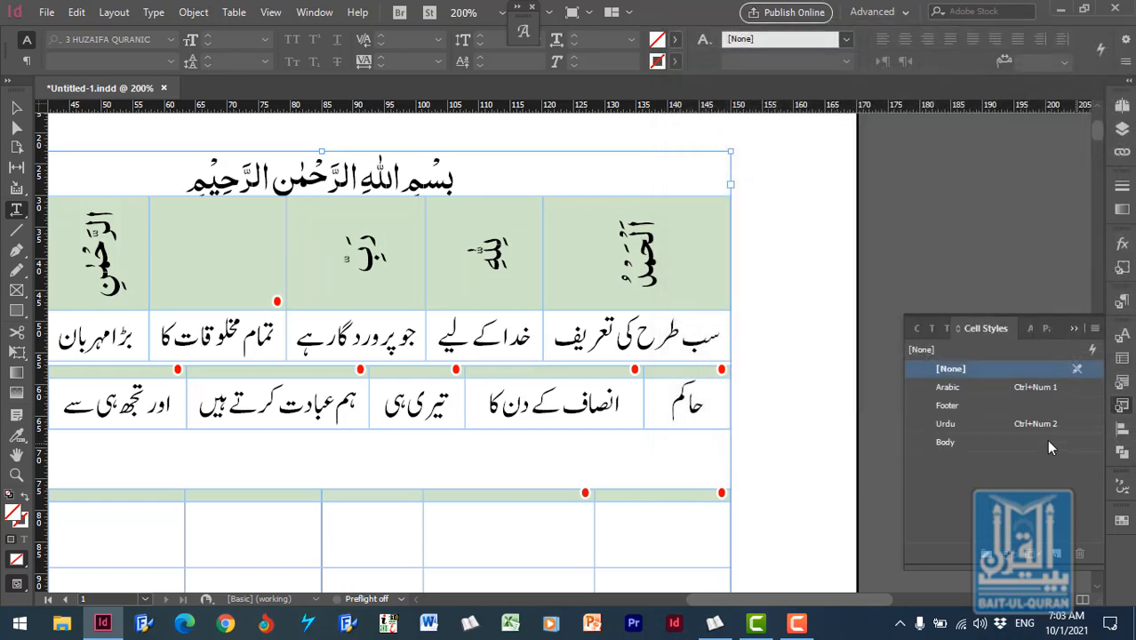
# Step: Collapse the Cell Styles panel and place the text cursor in the first table's first Urdu cell
pyautogui.click(1075, 327)
pyautogui.click(701, 345)
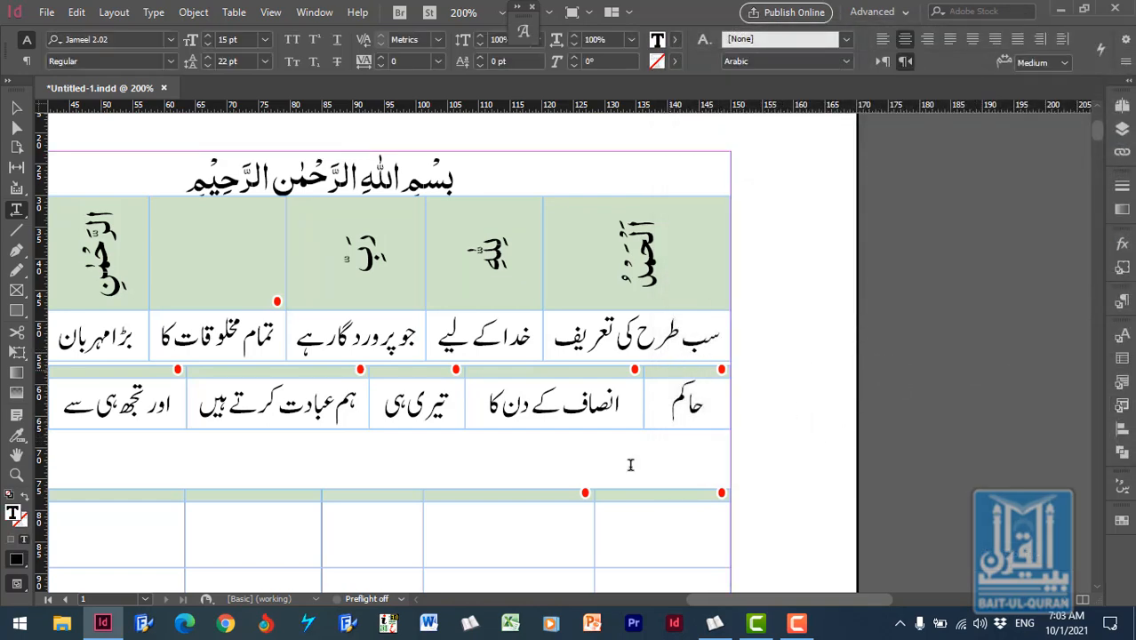
pyautogui.scroll(-4, 661, 381)
pyautogui.scroll(5, 659, 382)
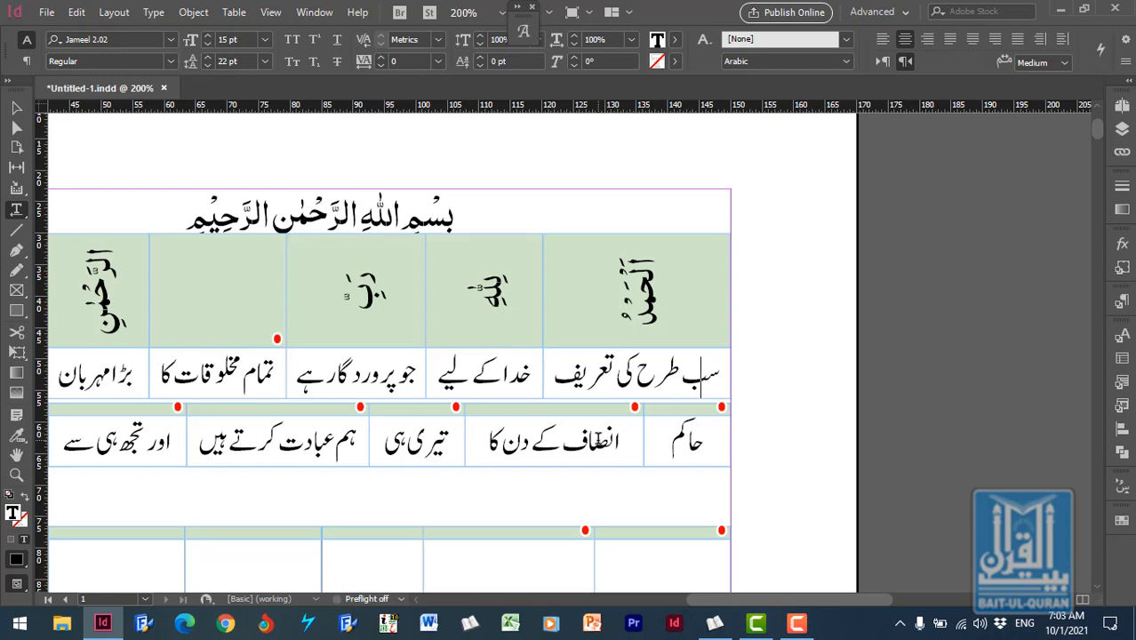
pyautogui.click(797, 628)
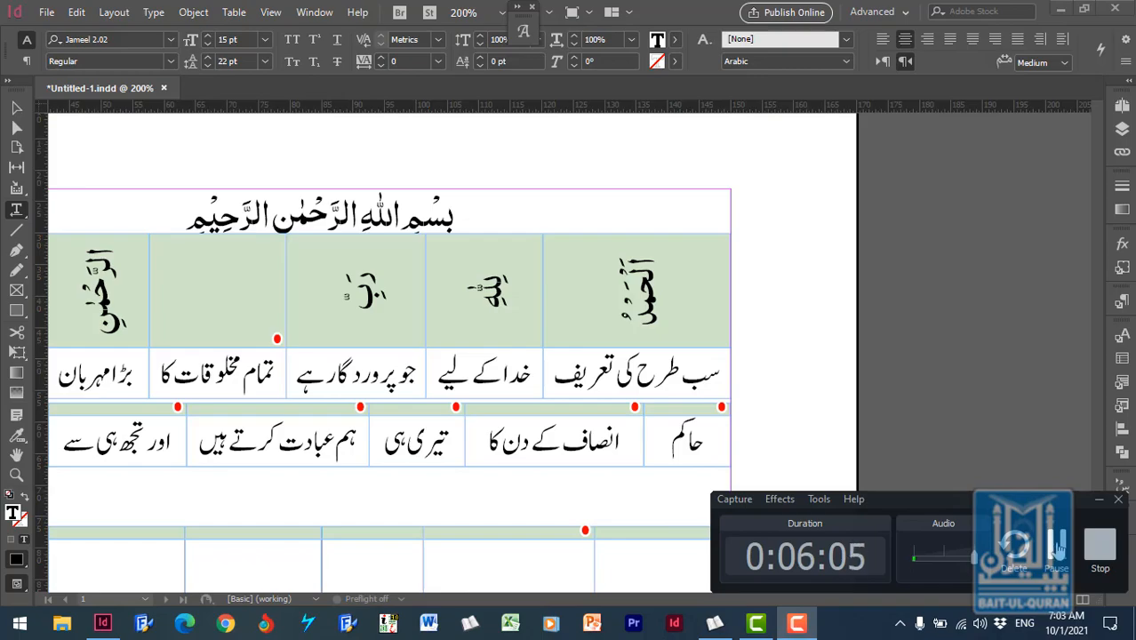